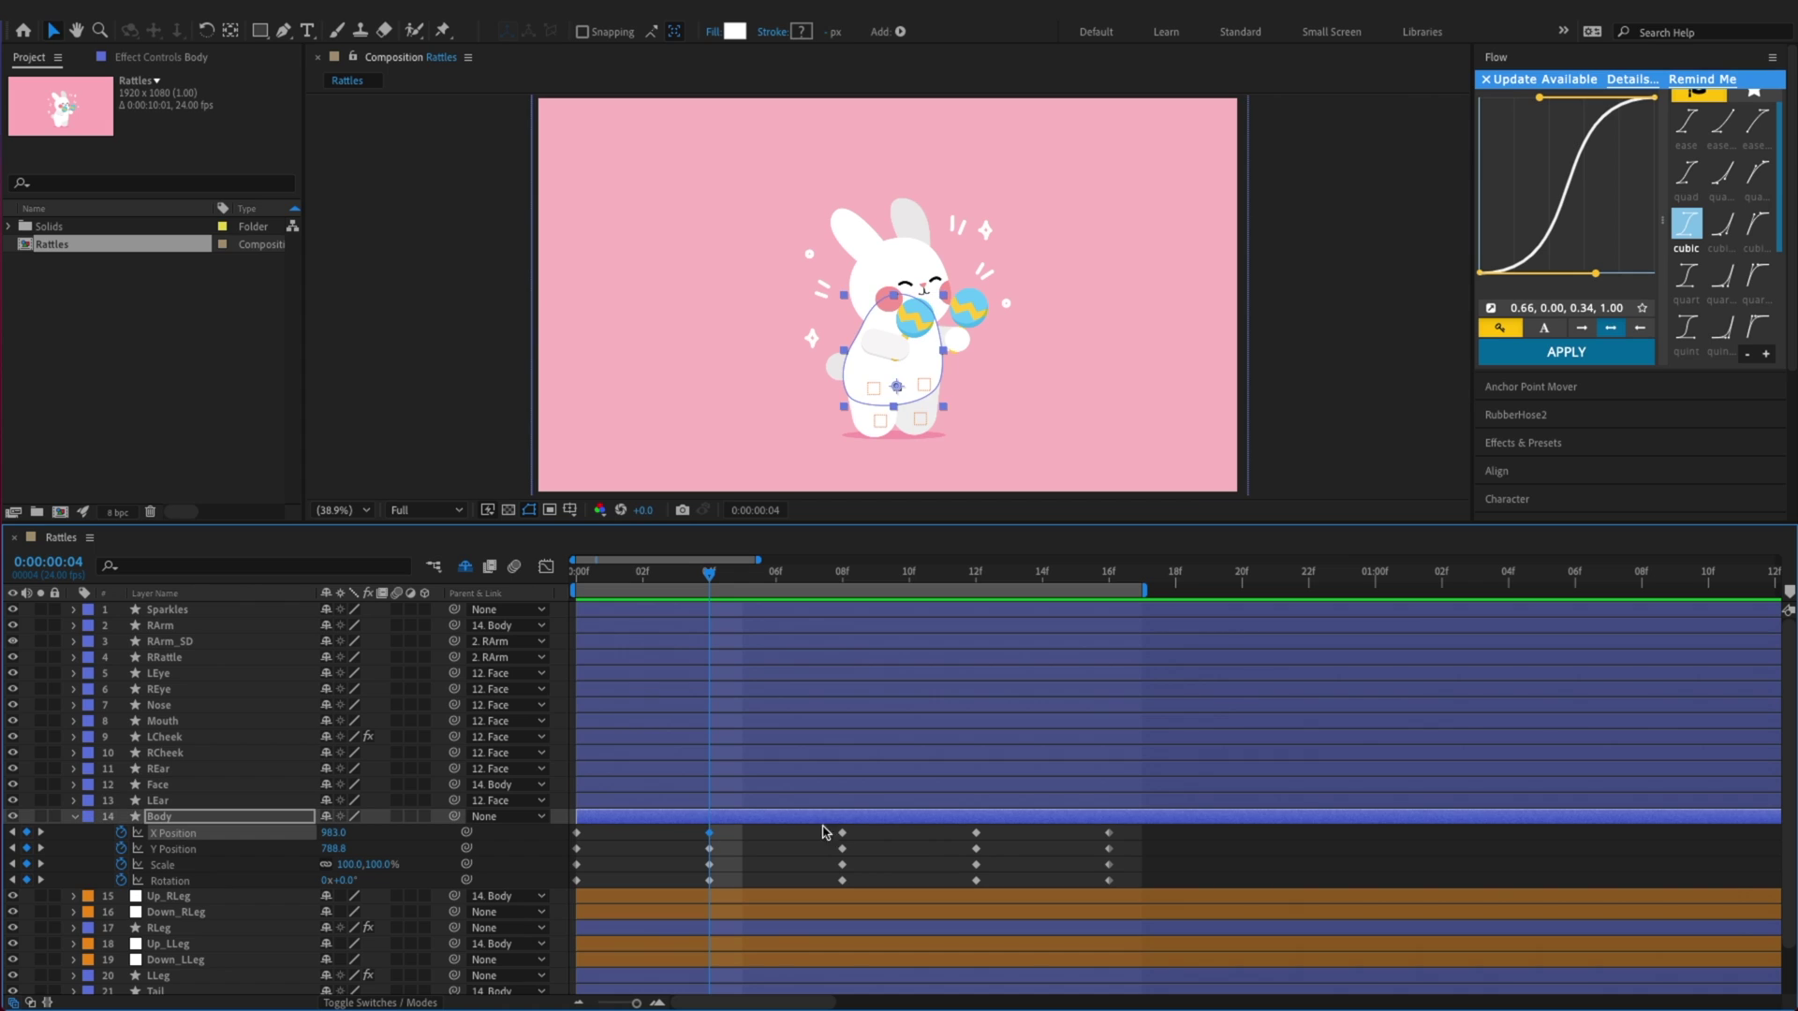
Delete the Body layer's X Position keyframes at frames 4 and 12, and return to frame 0
left_click_drag(985, 829, 966, 841)
key("Delete")
key("z")
key("x")
key("z")
key("x")
key("z")
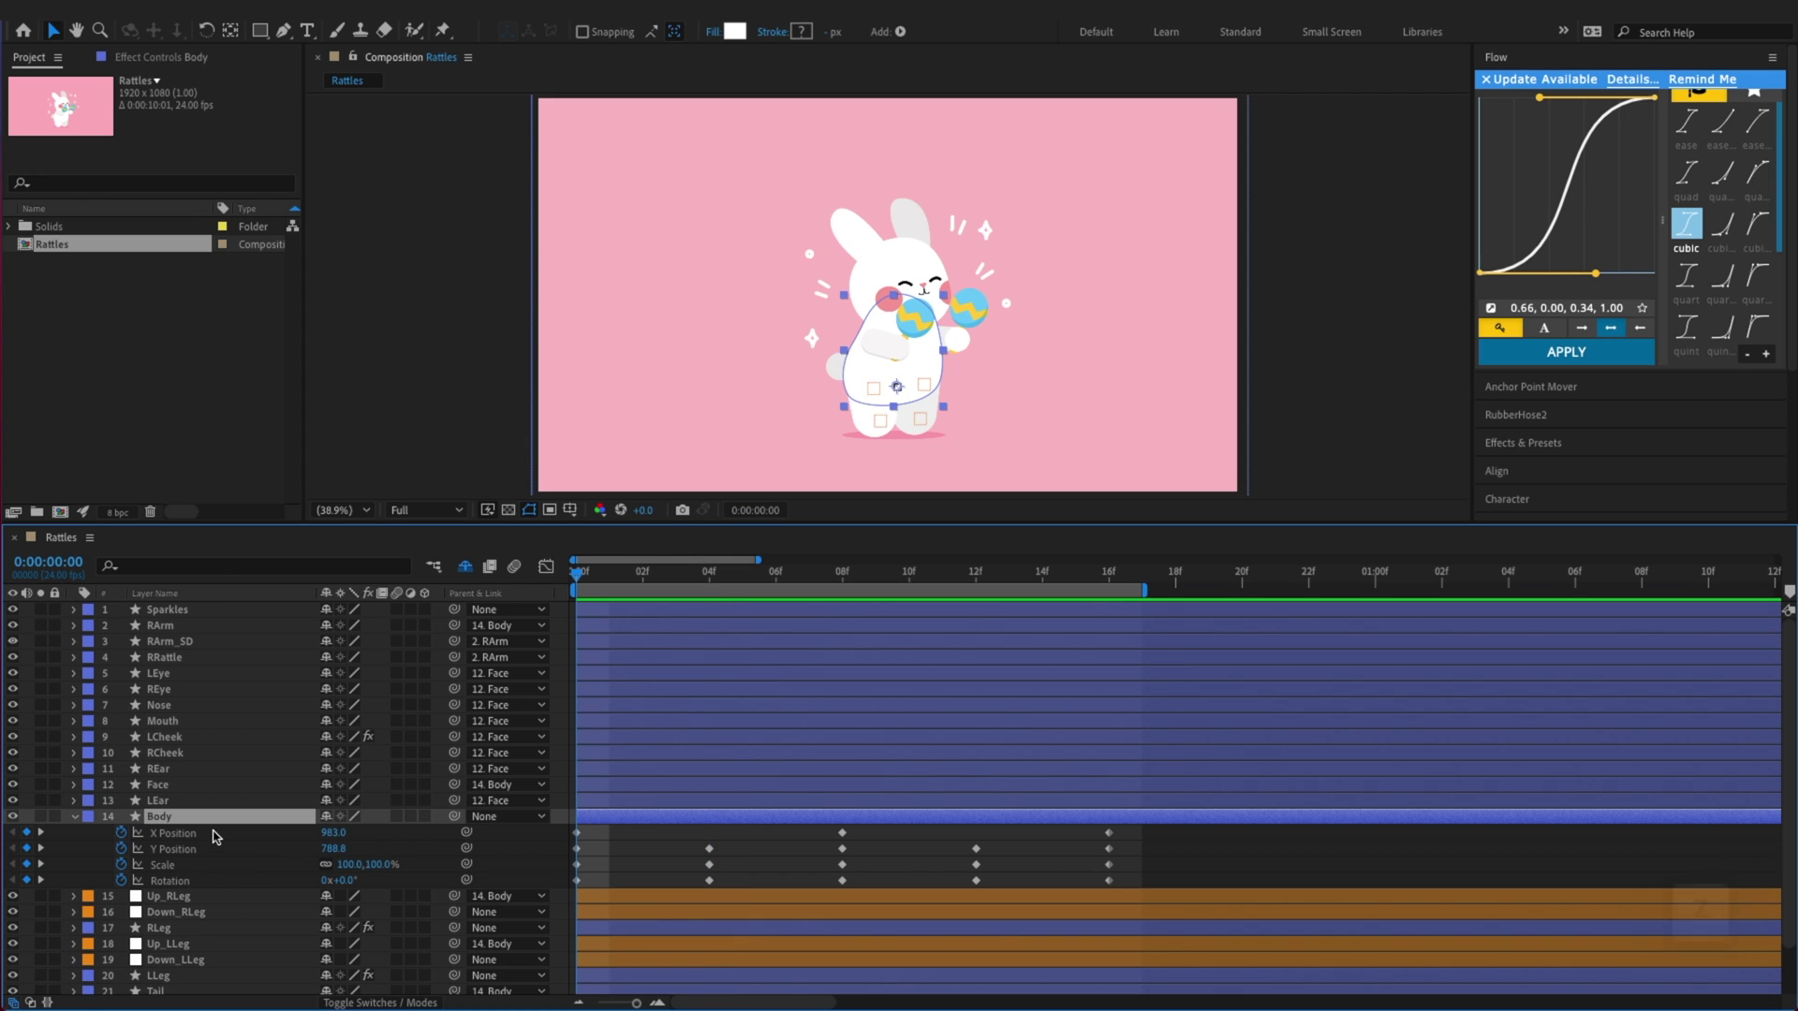
Set the Body layer's Y Position to 800.8 at frame 0 and 773.8 at frame 4
left_click(631, 849)
key("Down")
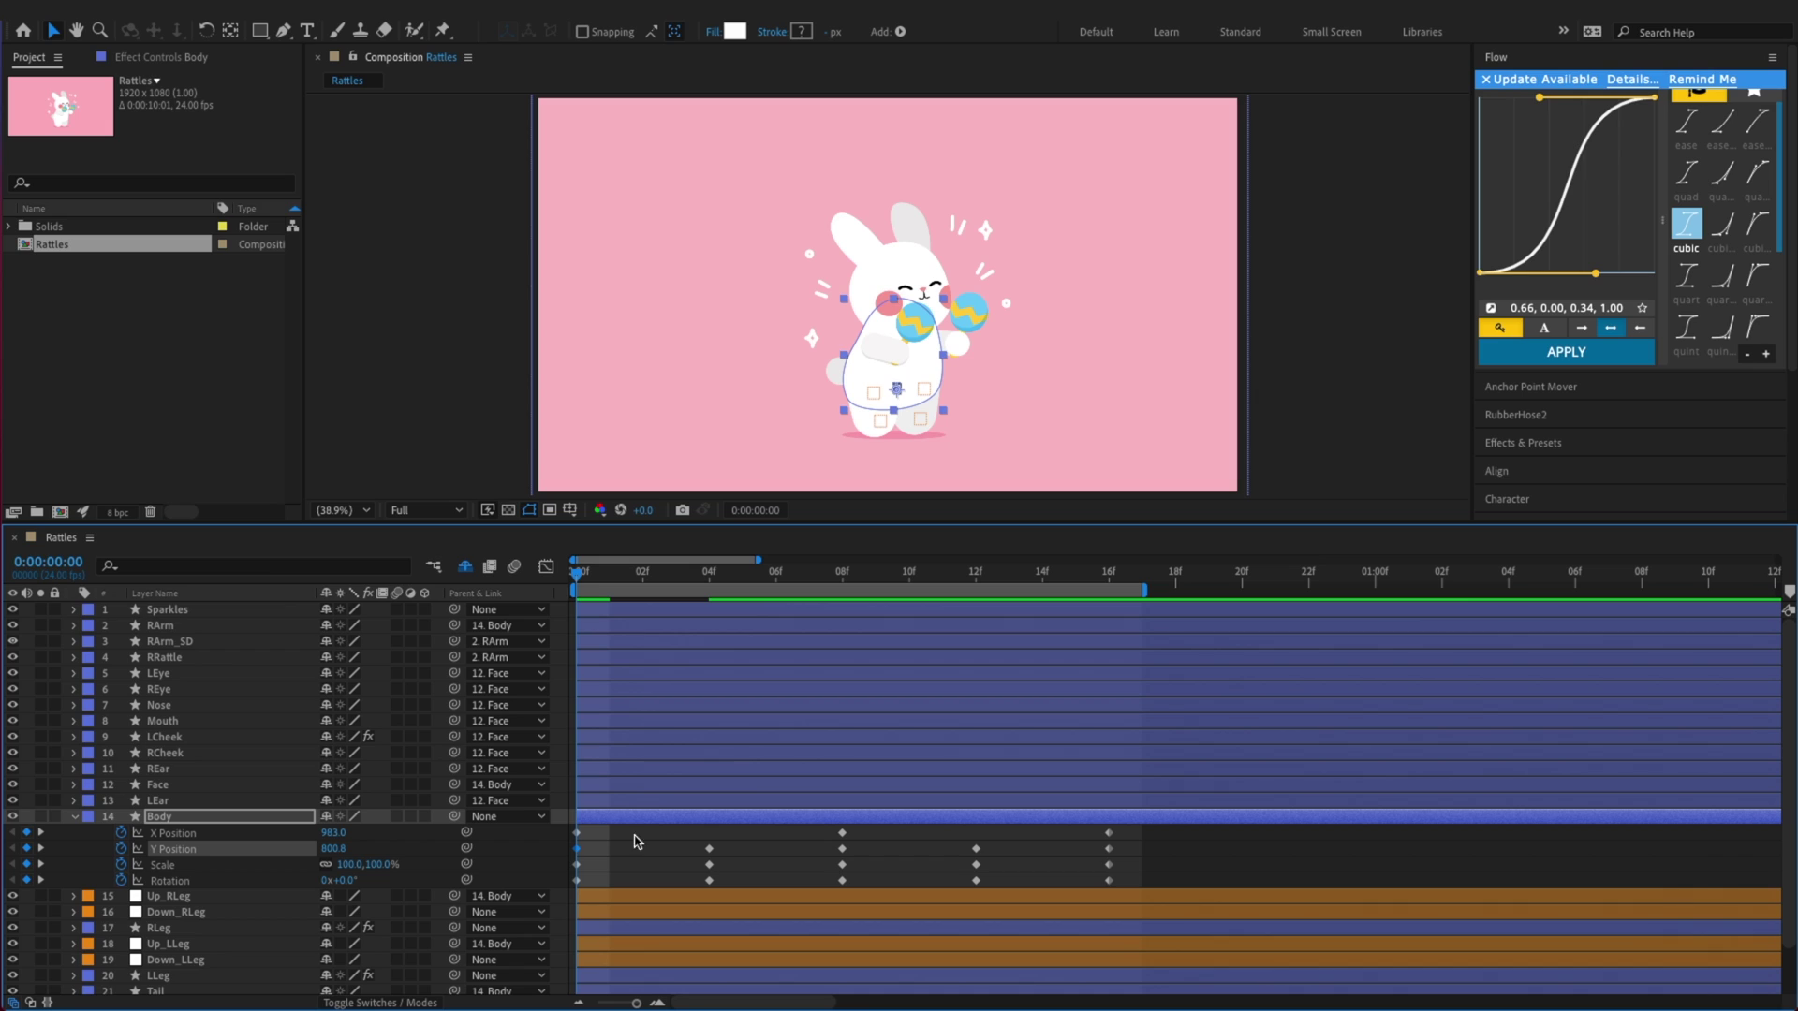
key("x")
key("Up")
key("Up")
key("Up")
key("Up")
key("Up")
key("Up")
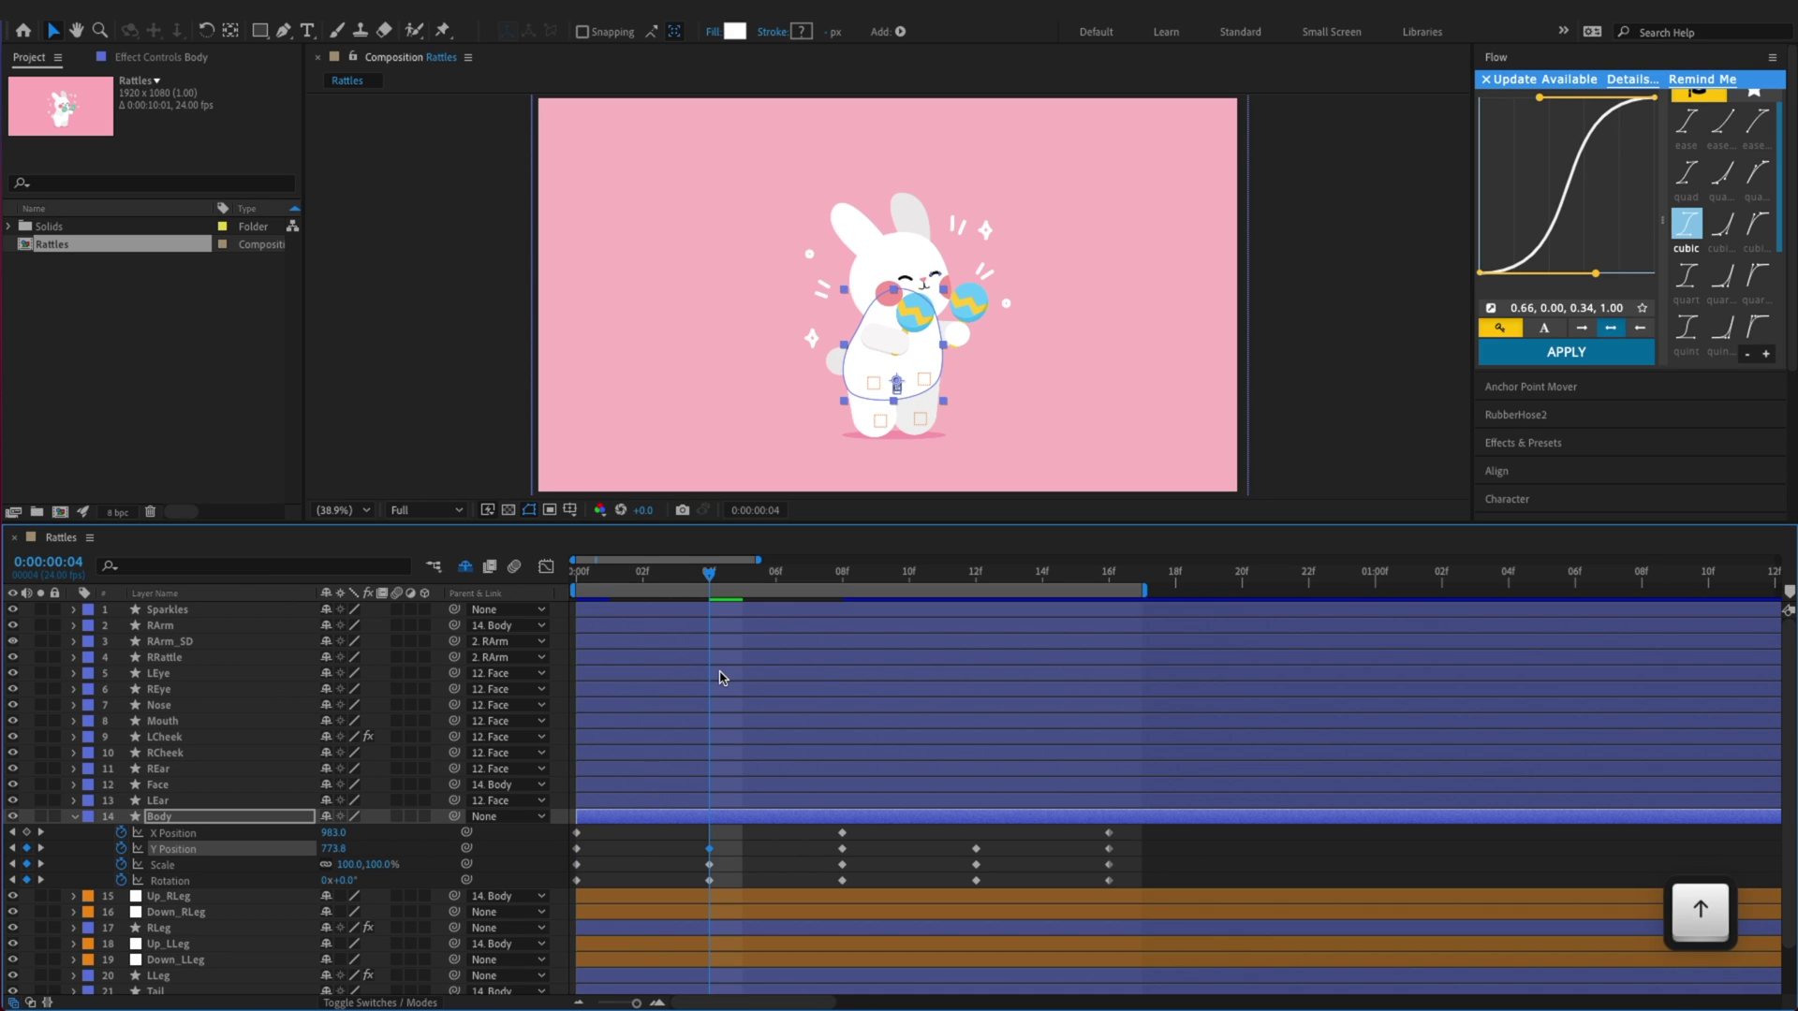
Copy the Body's Y Position keyframes from frame 0 to 8, frame 4 to 12 and frame 8 to 16, and save the project
key("x")
left_click(577, 848)
key("super+c")
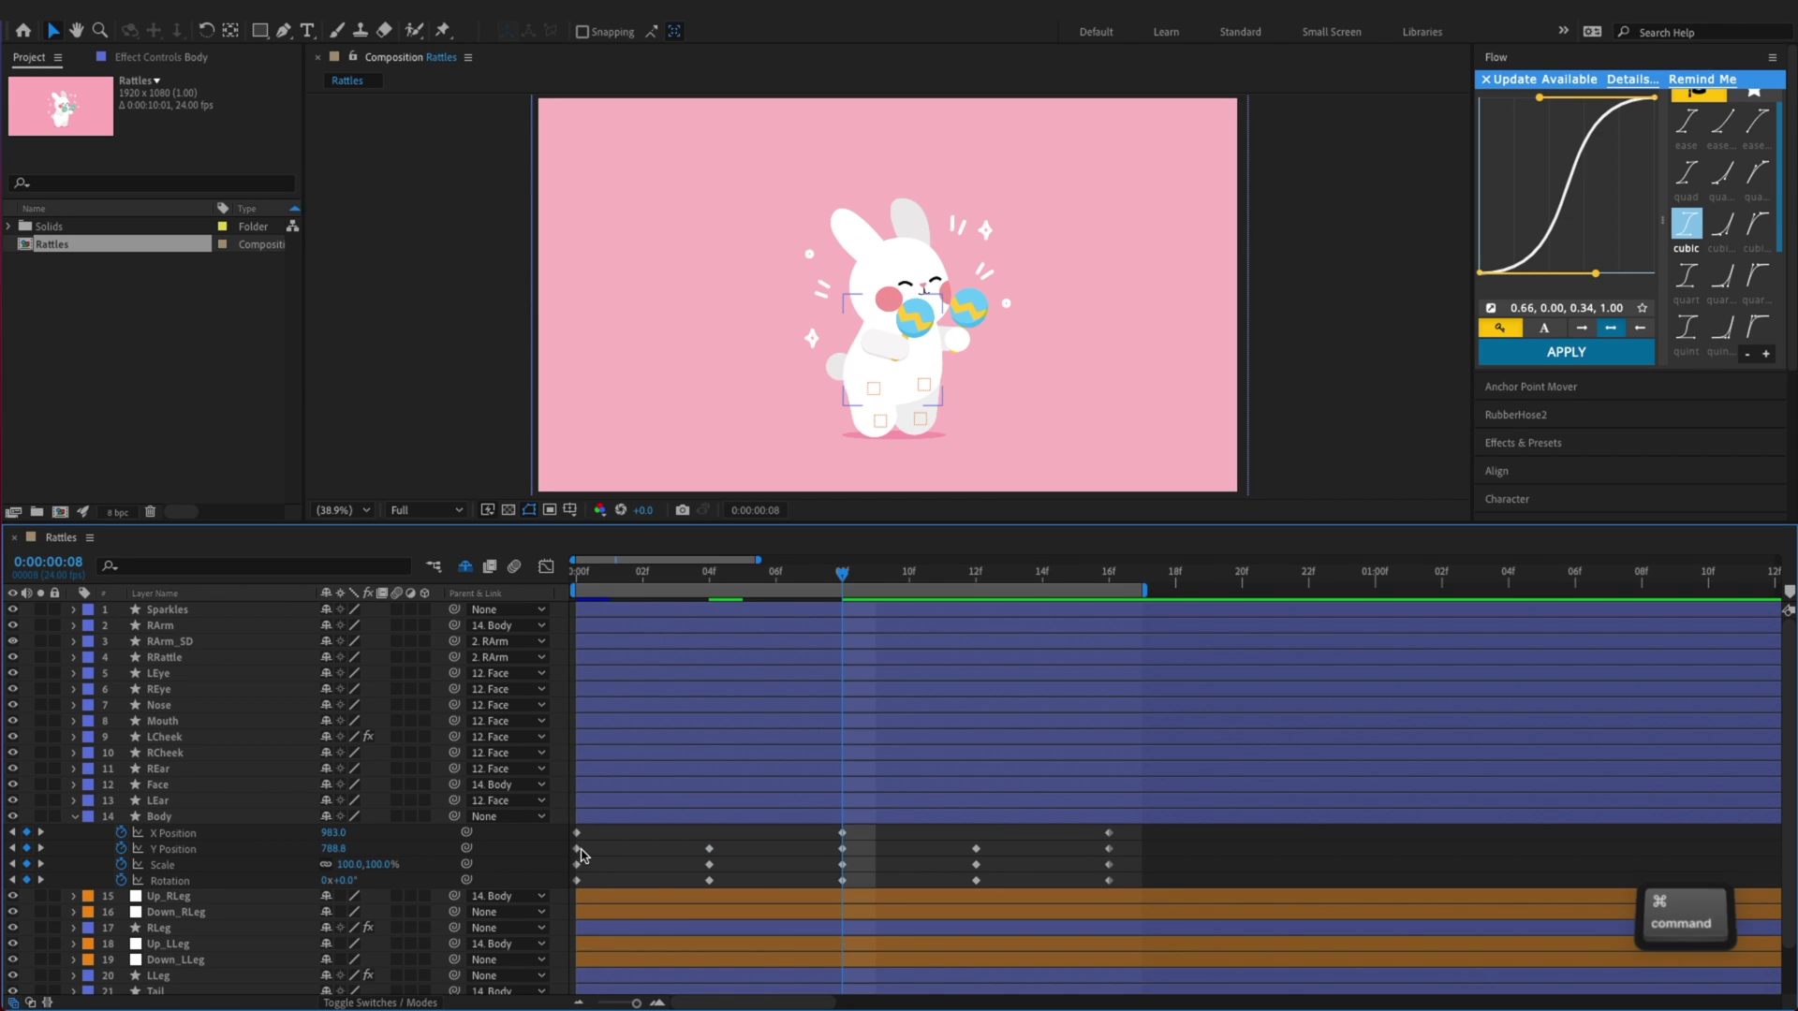
key("super+v")
key("x")
left_click(709, 849)
key("super+c")
key("super+v")
key("x")
left_click(842, 848)
key("super+c")
key("super+v")
key("super+s")
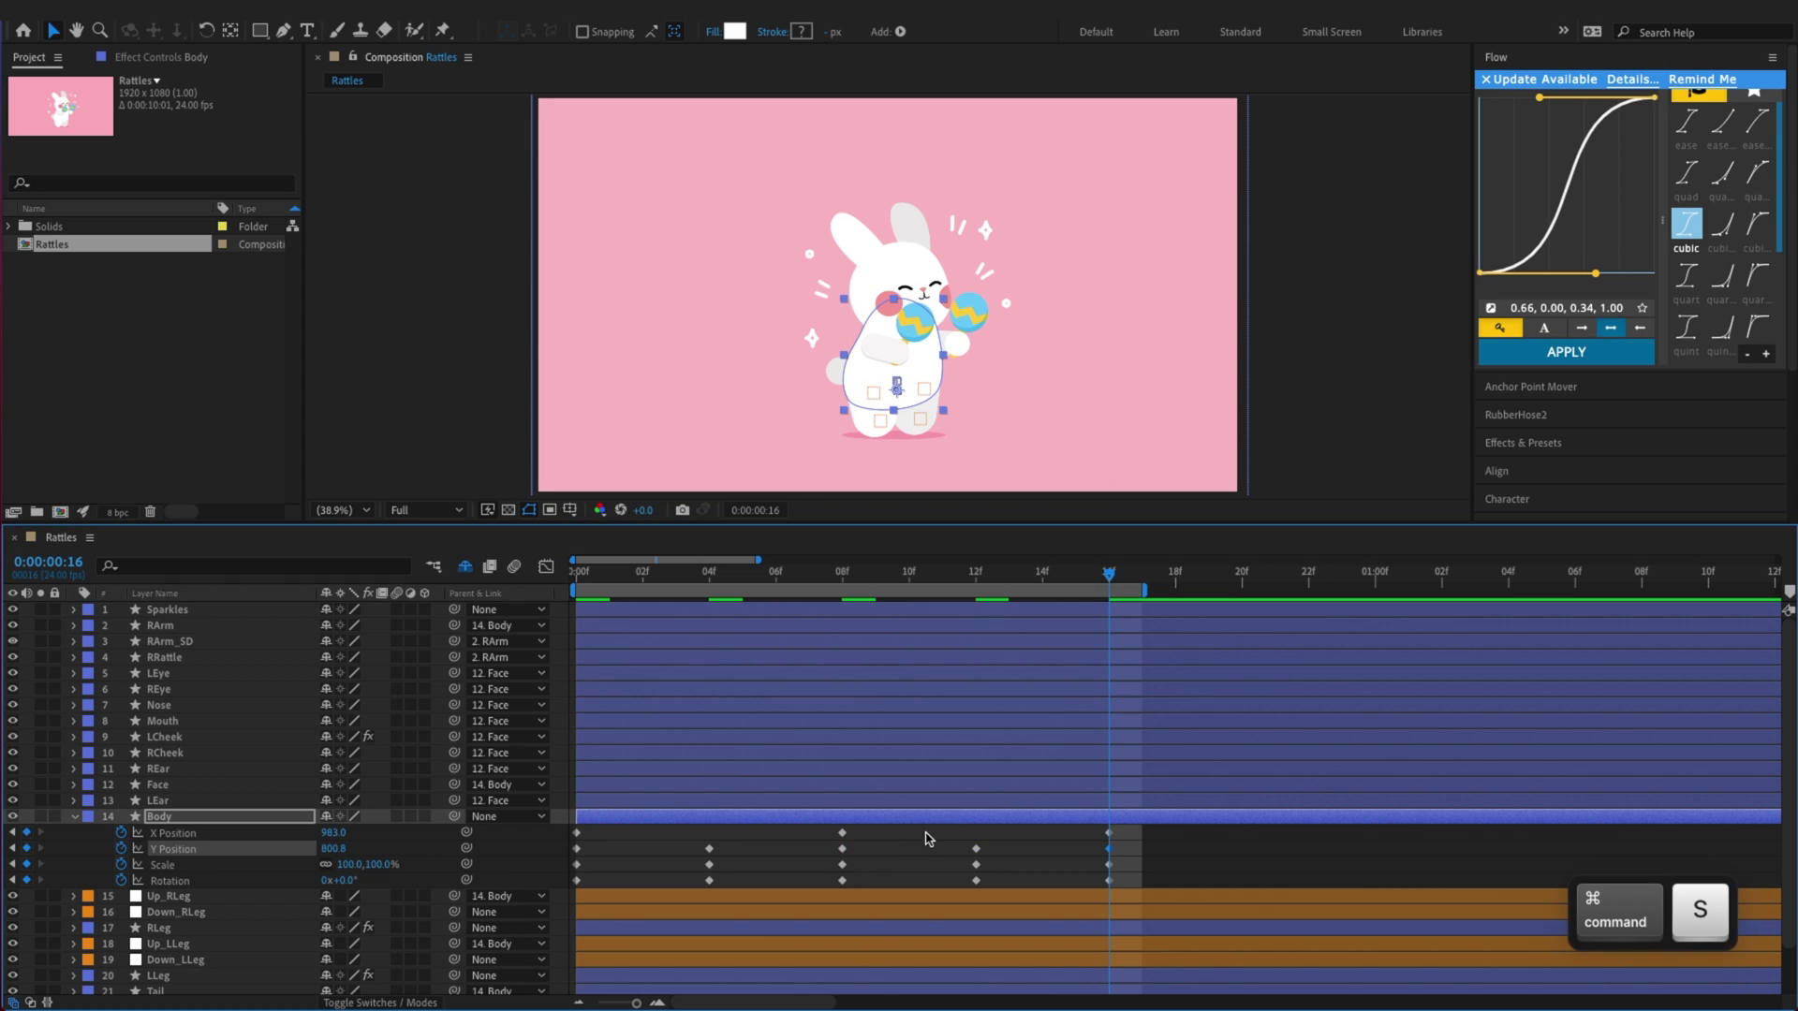
Apply Easy Ease to all Body Y Position keyframes and slightly lengthen their easing handles in the Graph Editor
left_click(191, 849)
key("F9")
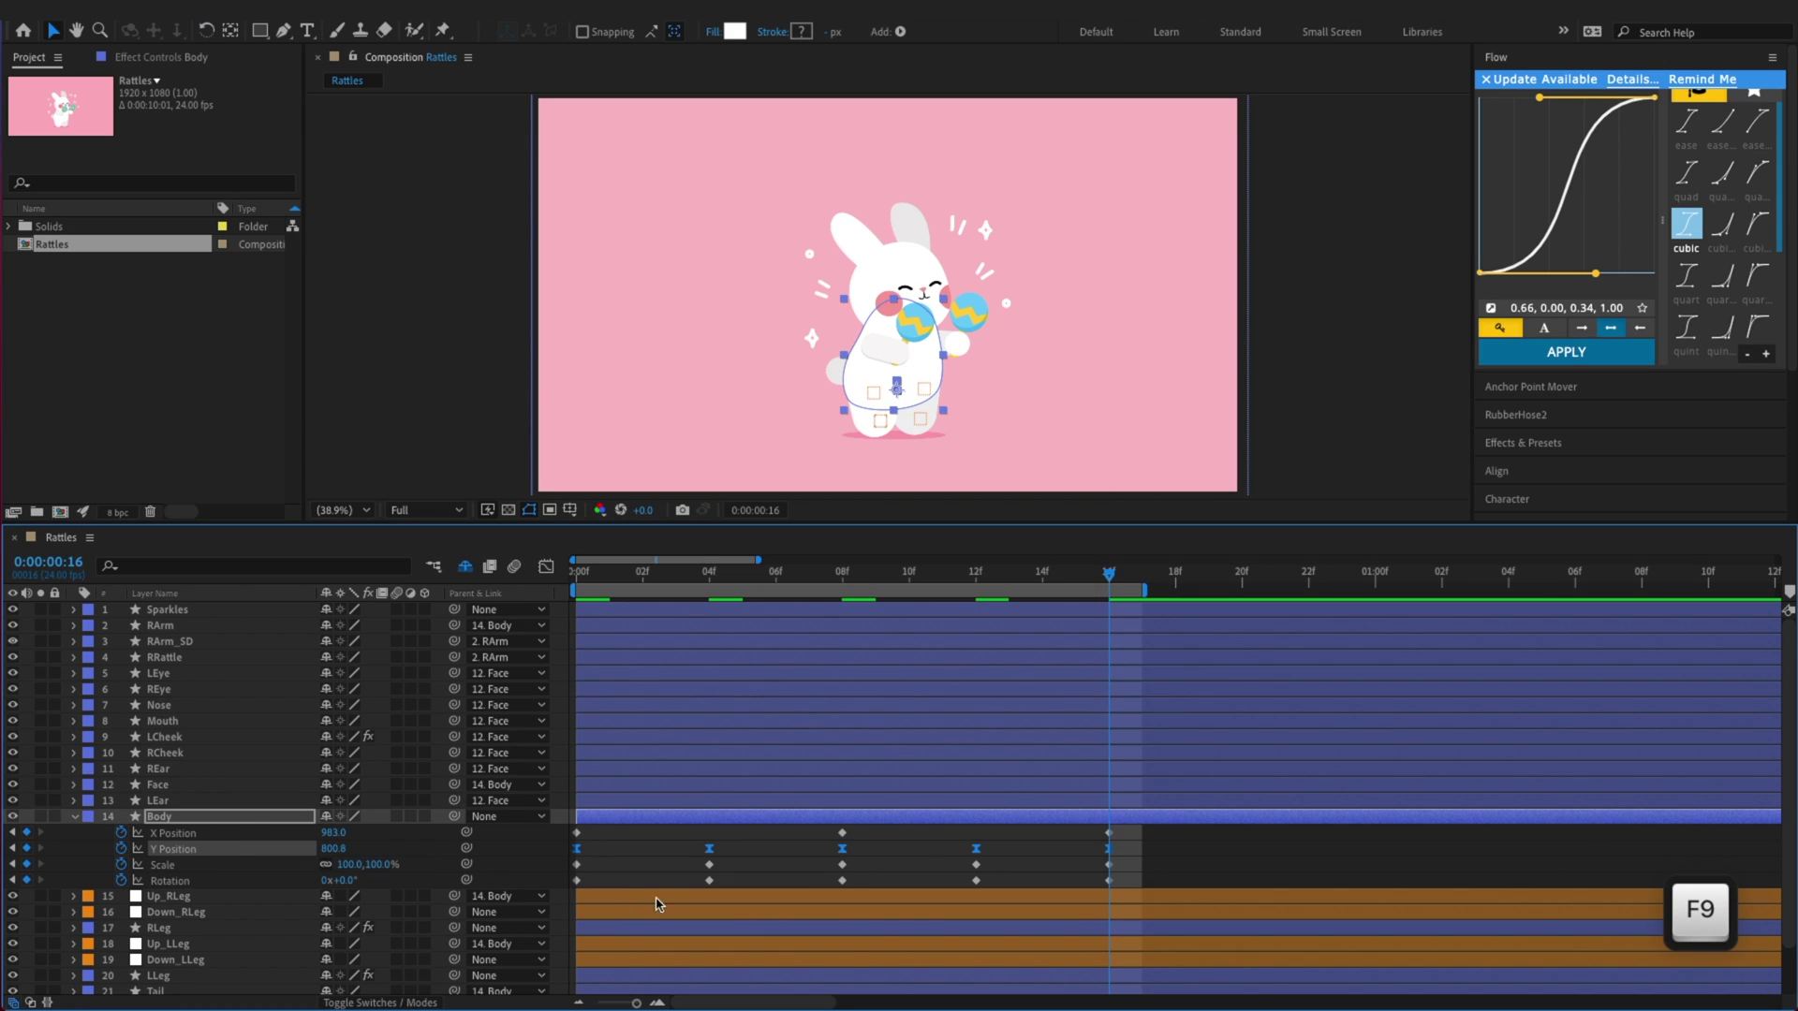
left_click(546, 567)
left_click(247, 853)
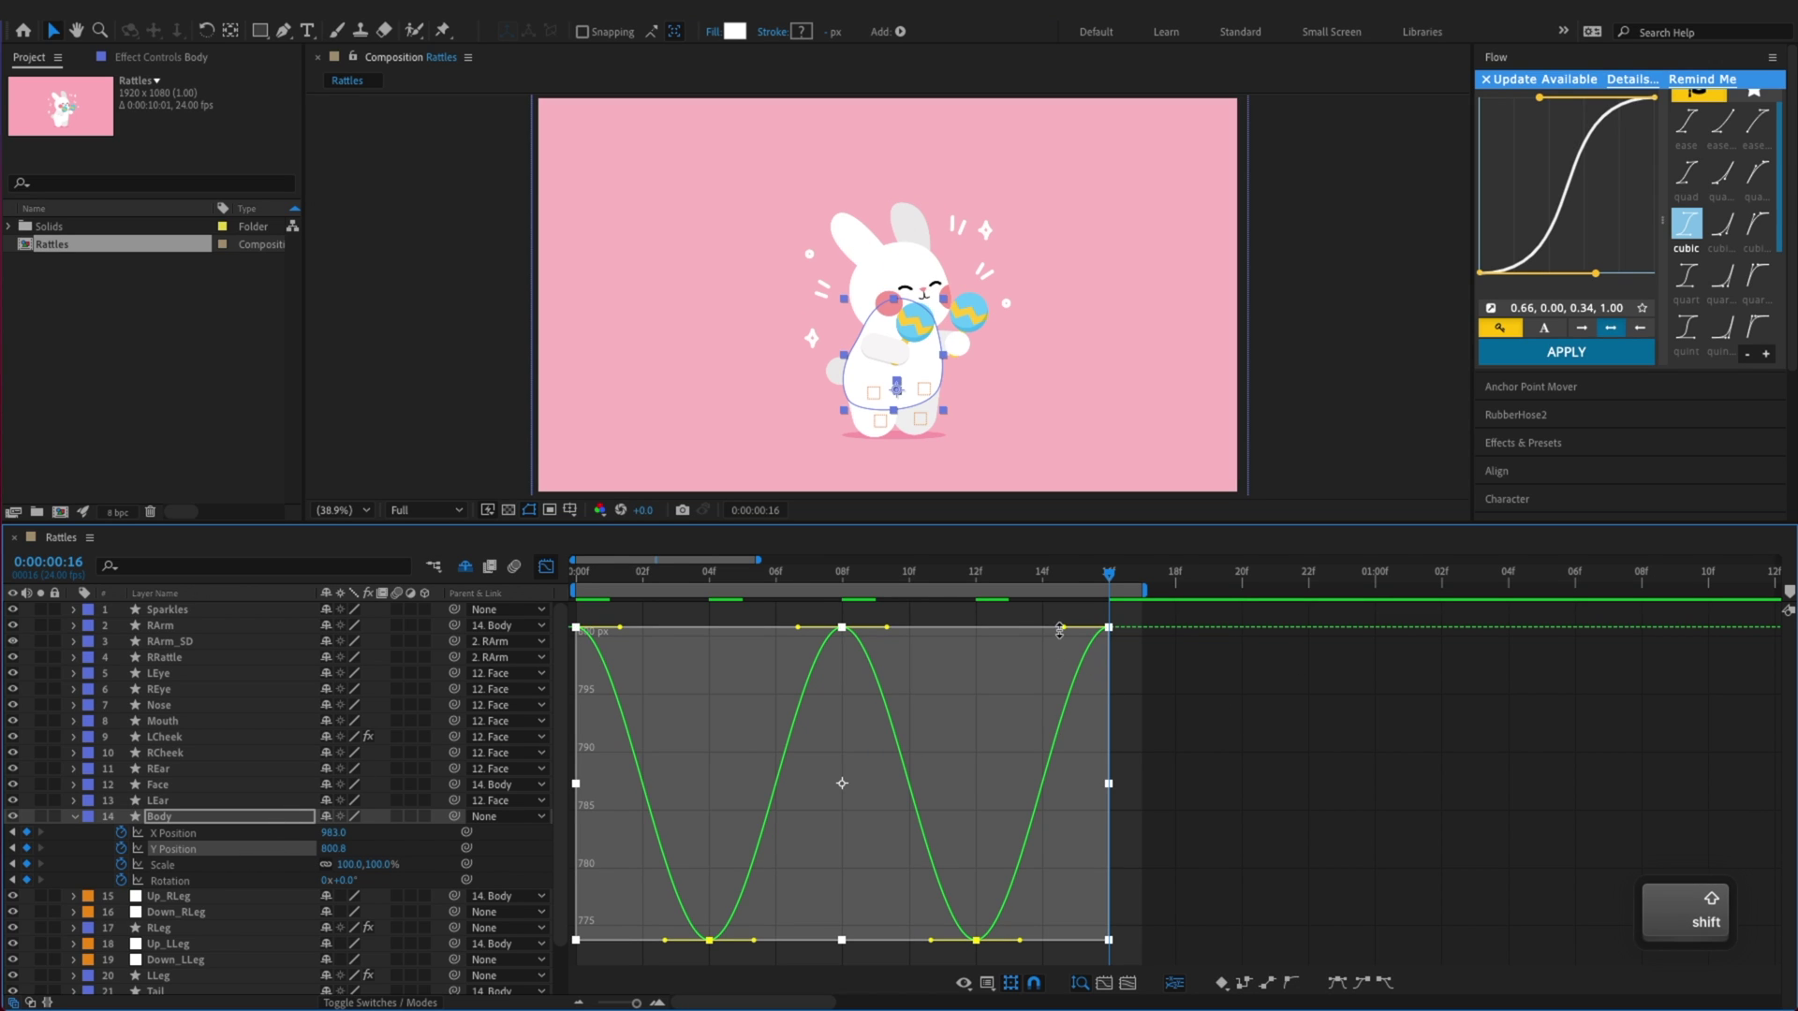
left_click_drag(1064, 627, 1055, 627)
left_click_drag(887, 626, 899, 626)
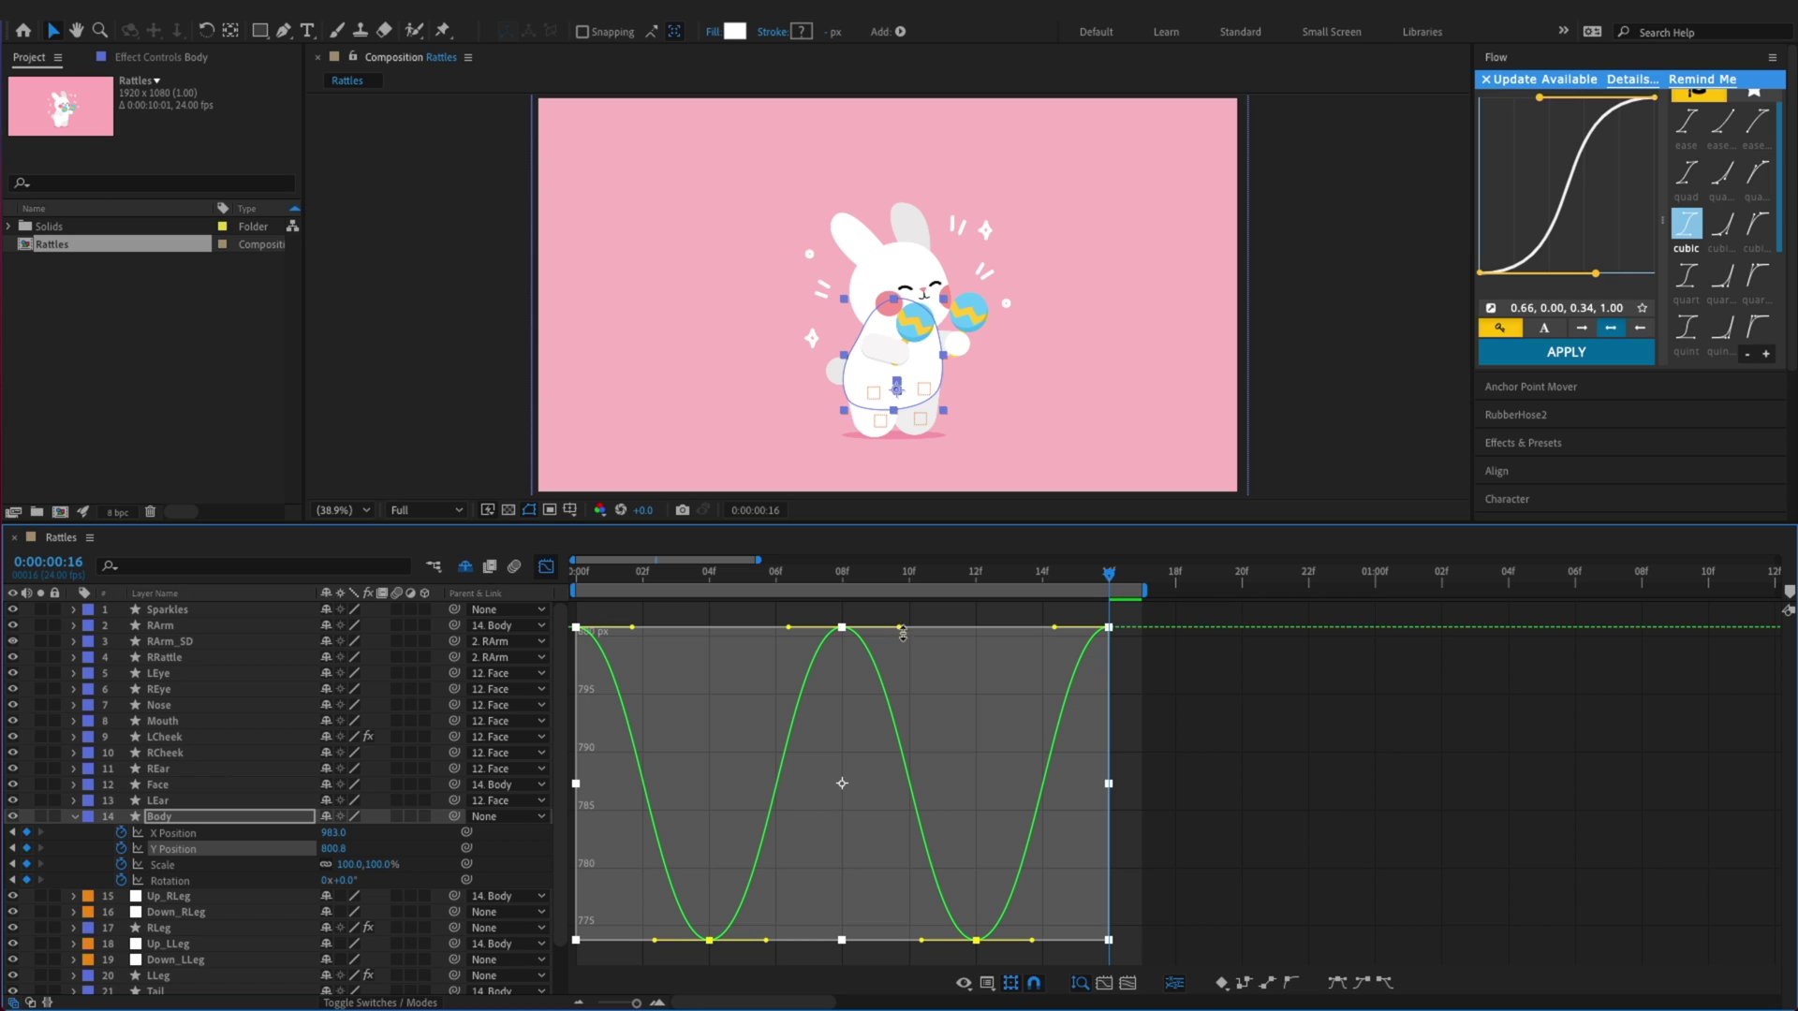
Dismiss Flow's update notice, apply its cubic curve (0.66, 0.00, 0.34, 1.00) to the Y Position keyframes and save the project
key("super+s")
left_click(1486, 80)
left_click(1552, 350)
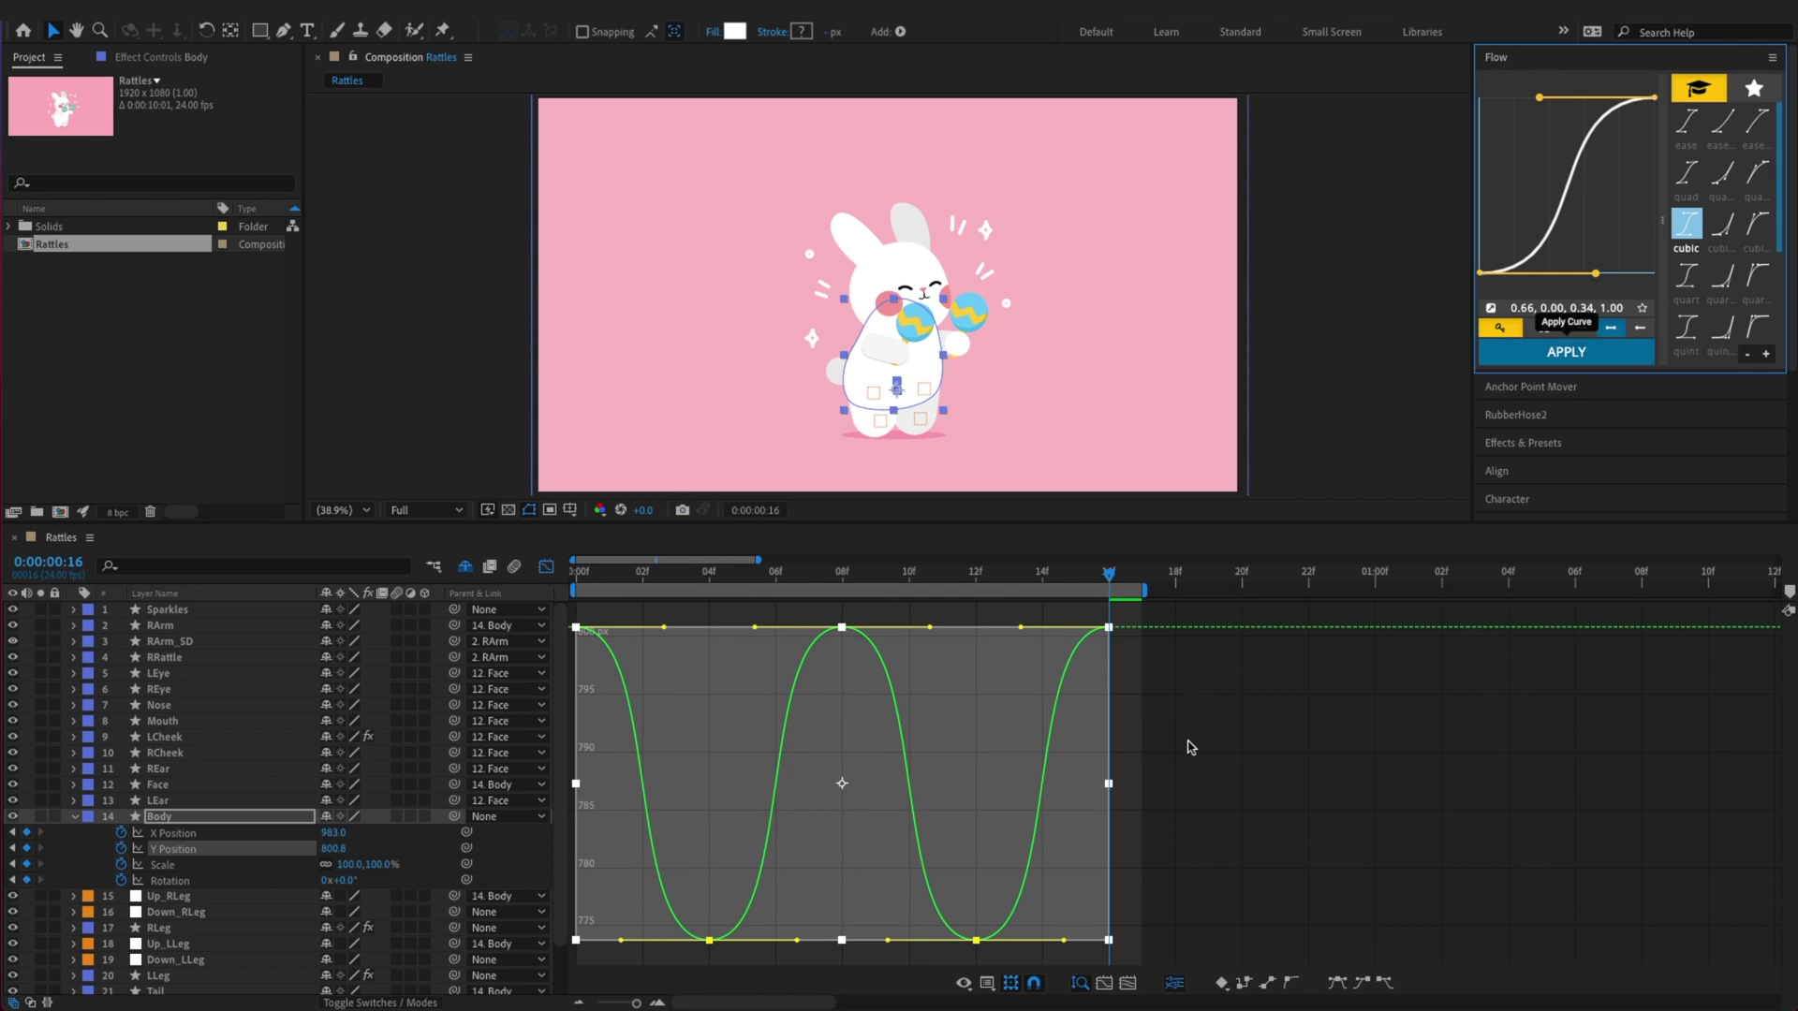
left_click(1301, 769)
key("super+s")
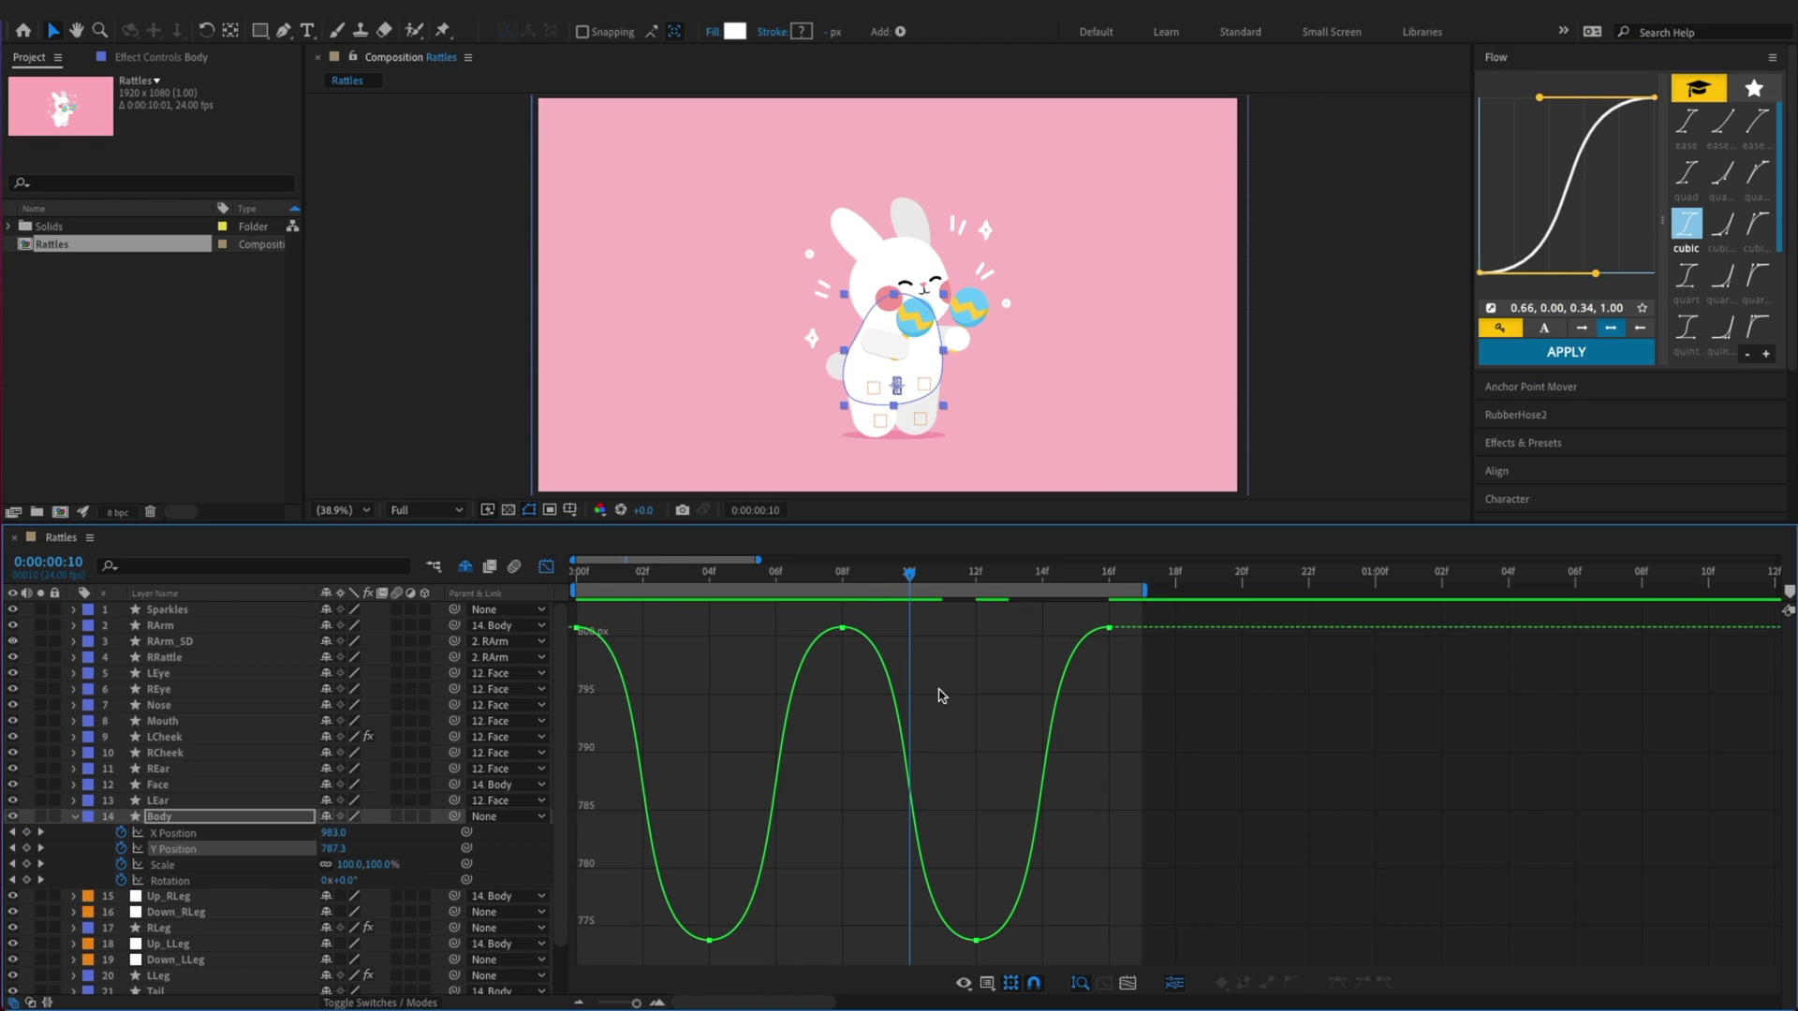
Lengthen the easing handles of the Y Position keyframes at frames 4 and 12 on the curve, and save the project
left_click_drag(1058, 836, 592, 934)
left_click_drag(790, 936, 820, 934)
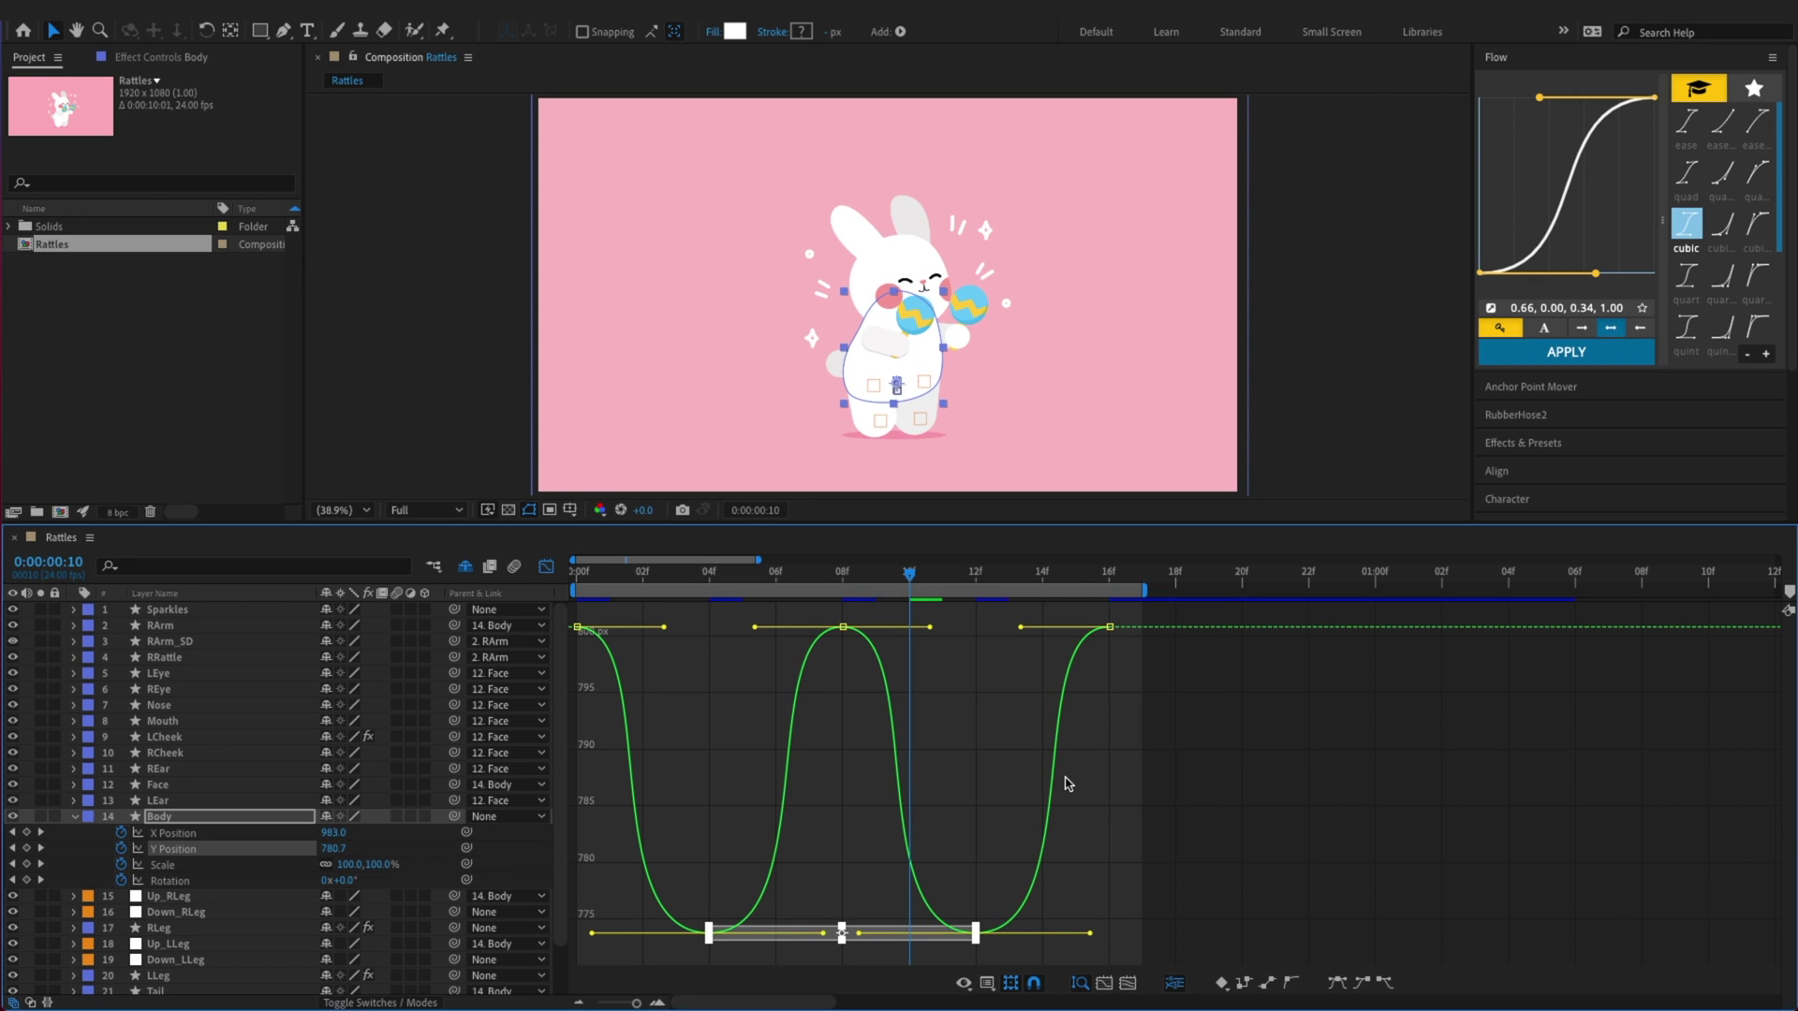
left_click(1148, 754)
key("super+s")
Slightly shorten the incoming easing handles of the Y Position keyframes at frames 0, 8 and 16, preview the animation and save
left_click_drag(1204, 694, 581, 610)
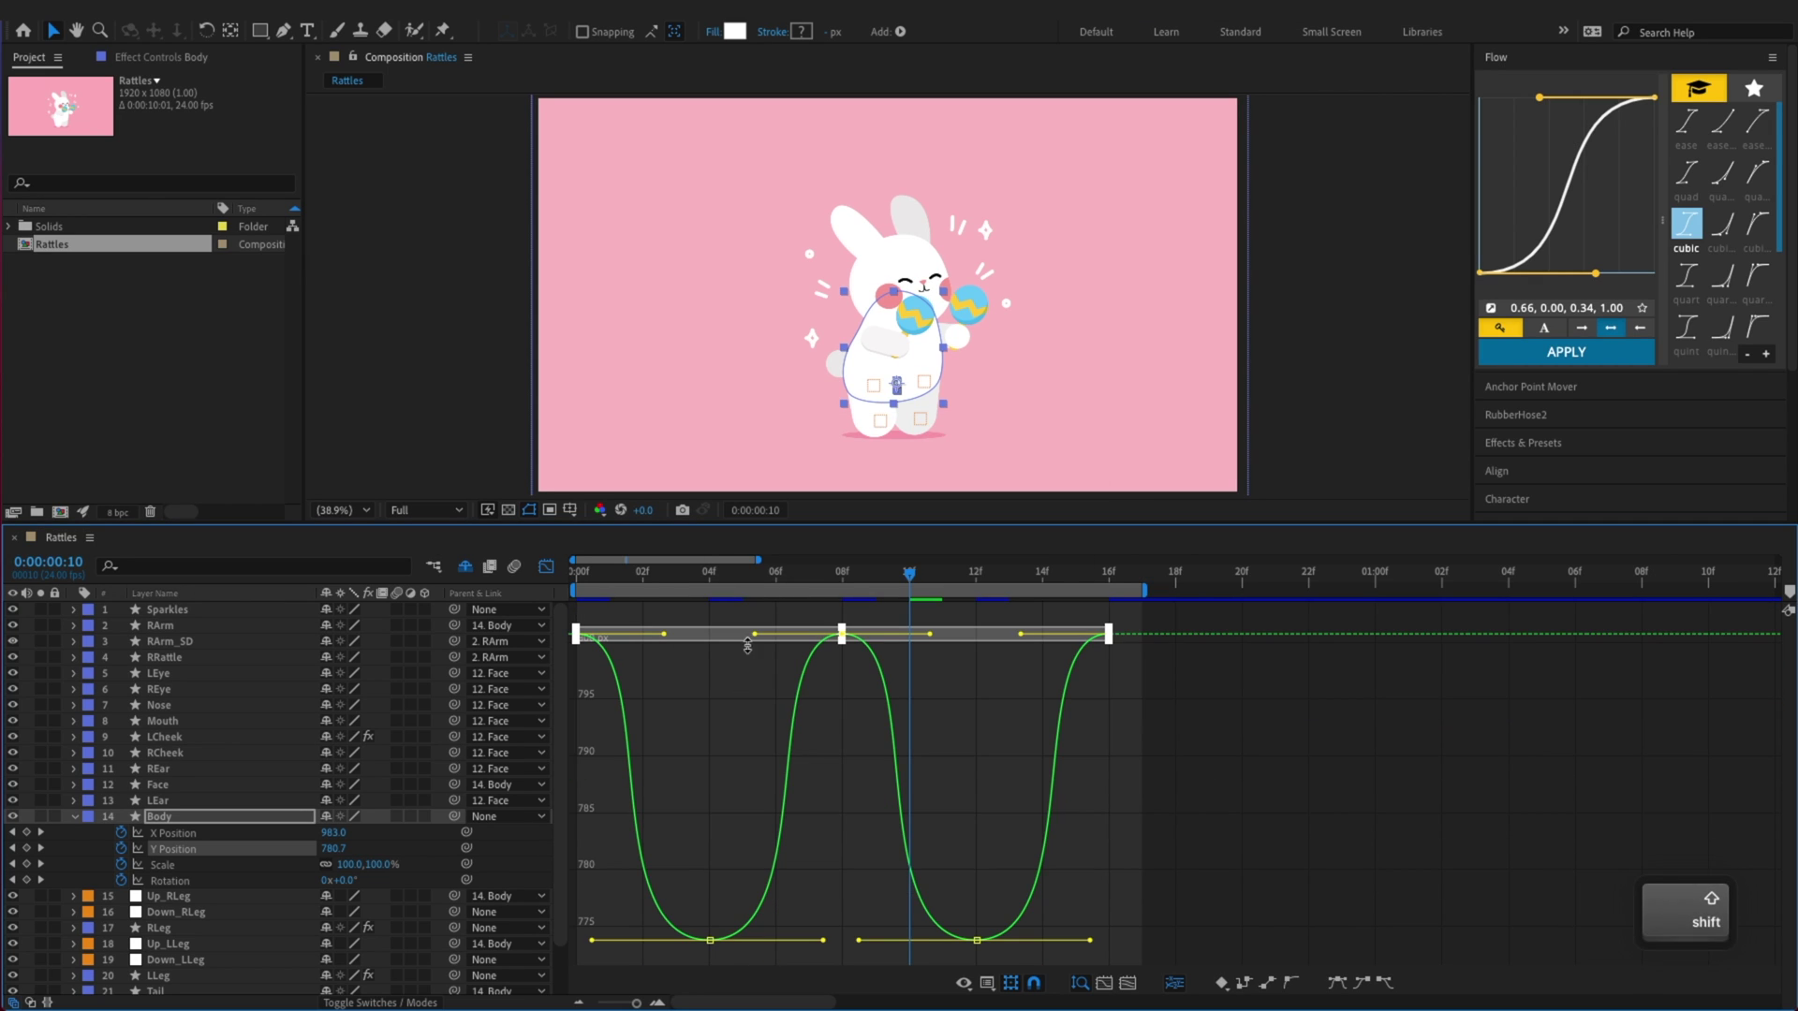
left_click_drag(757, 642, 759, 641)
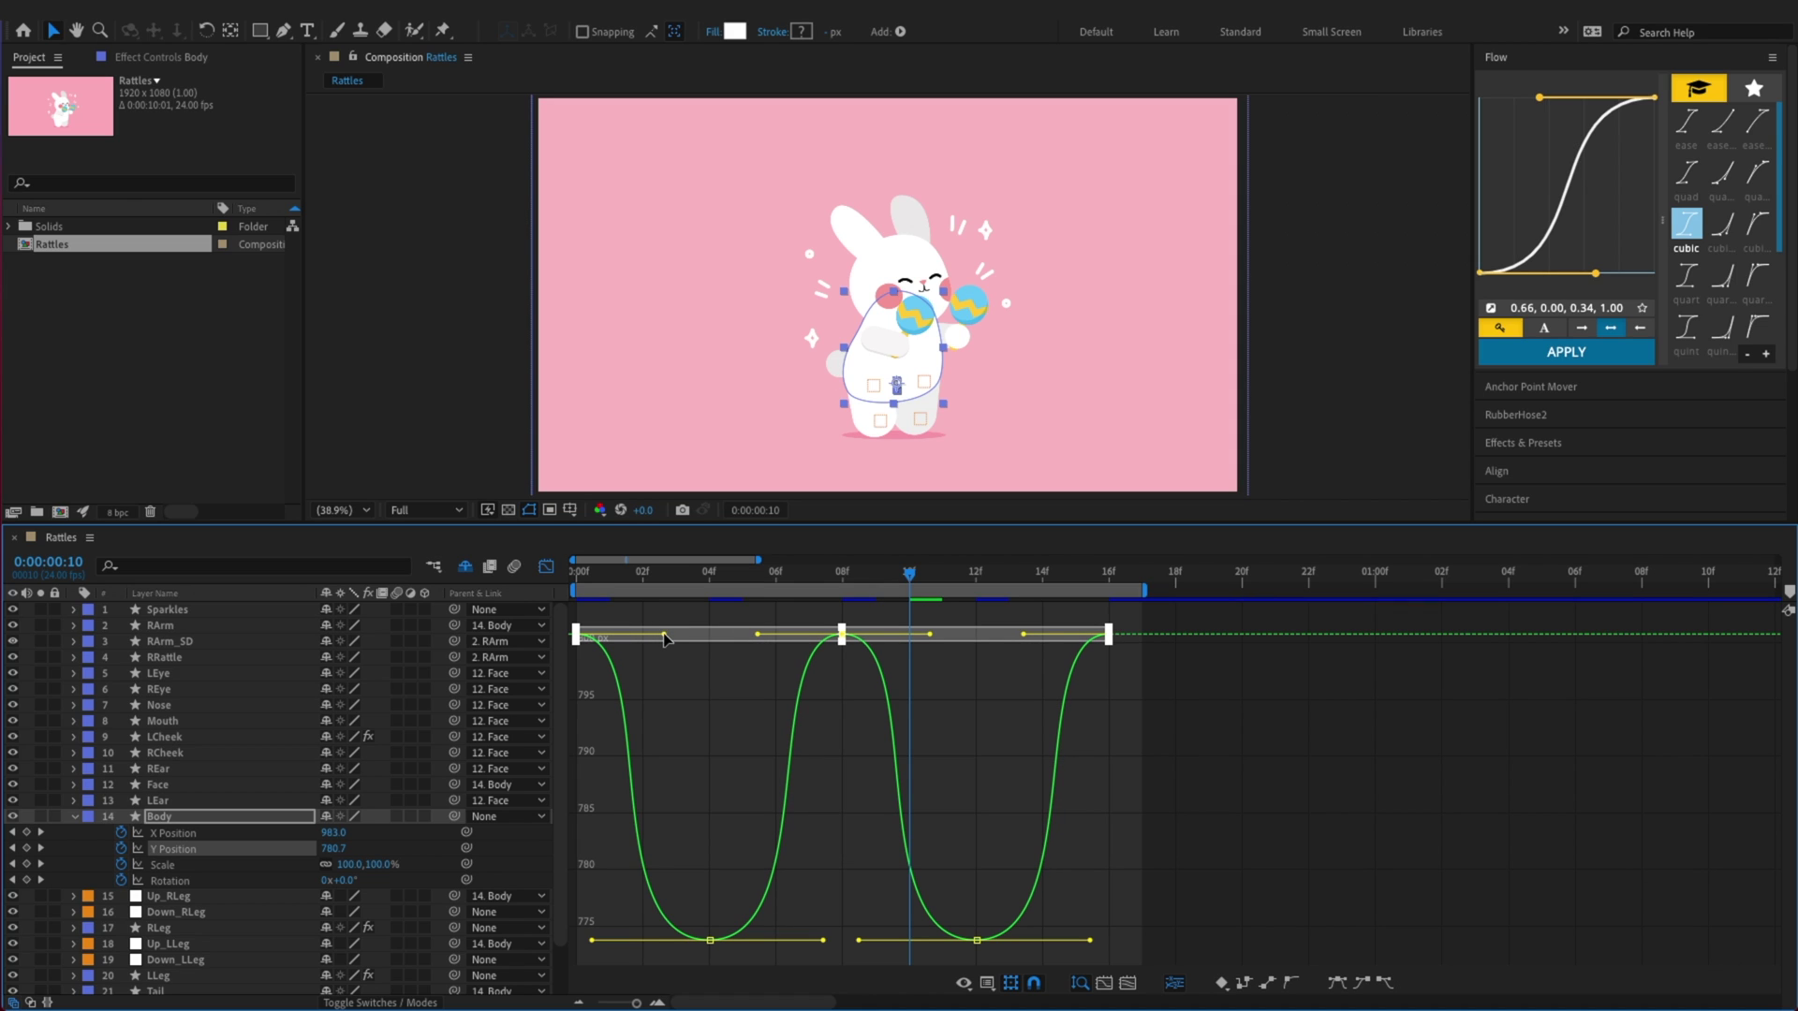
left_click(1232, 735)
key("space")
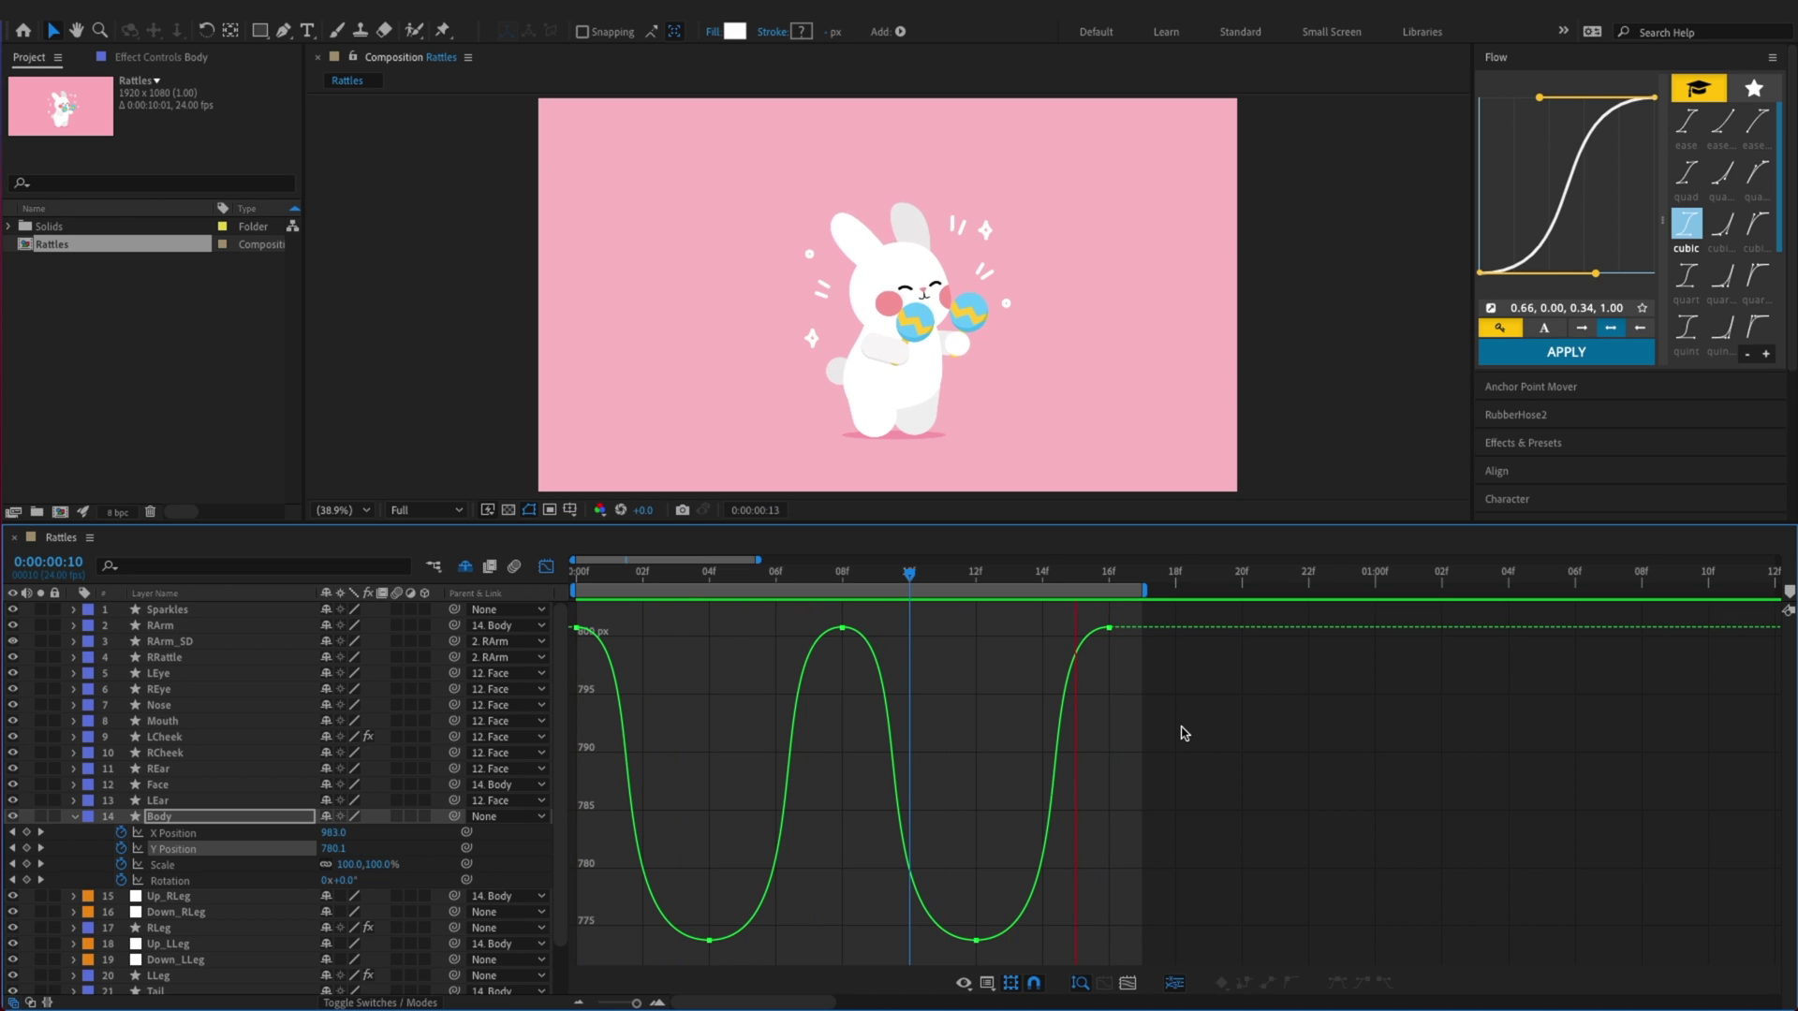
key("super+s")
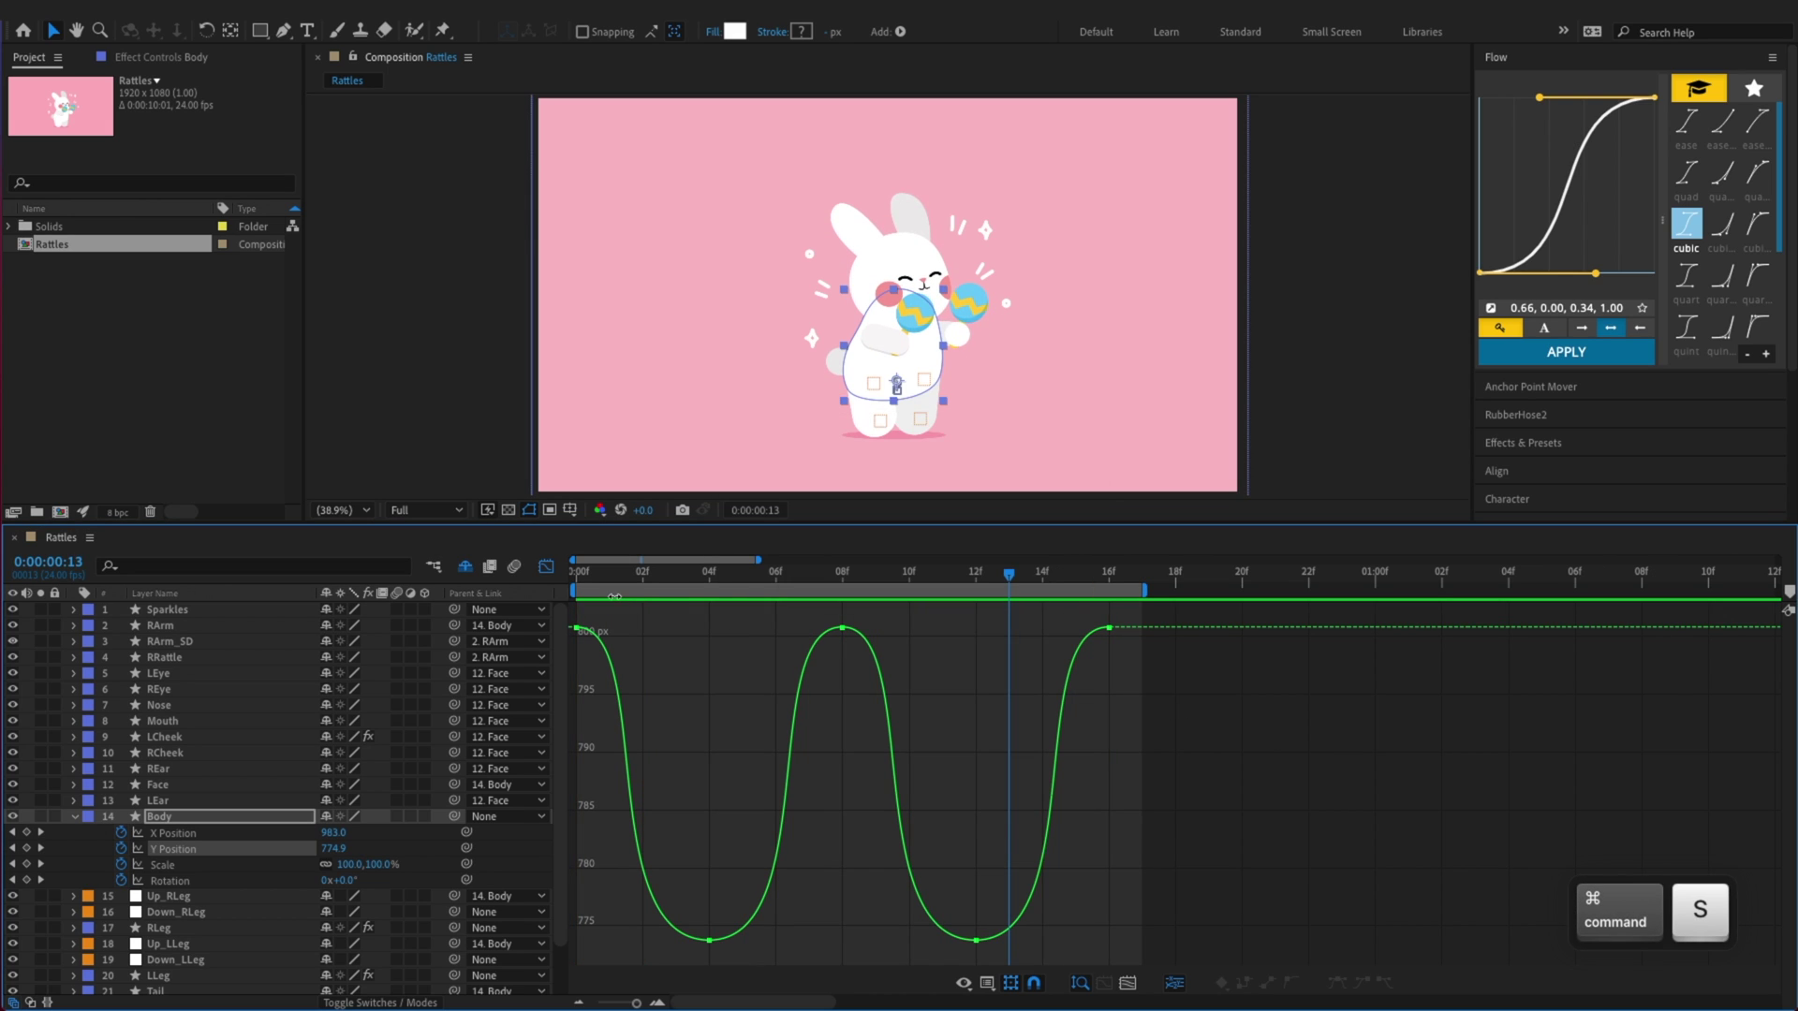
Back in the keyframe view, set the Body's X Position to 971 at frame 0 and shift it slightly to the right at frame 8
left_click(546, 567)
key("Home")
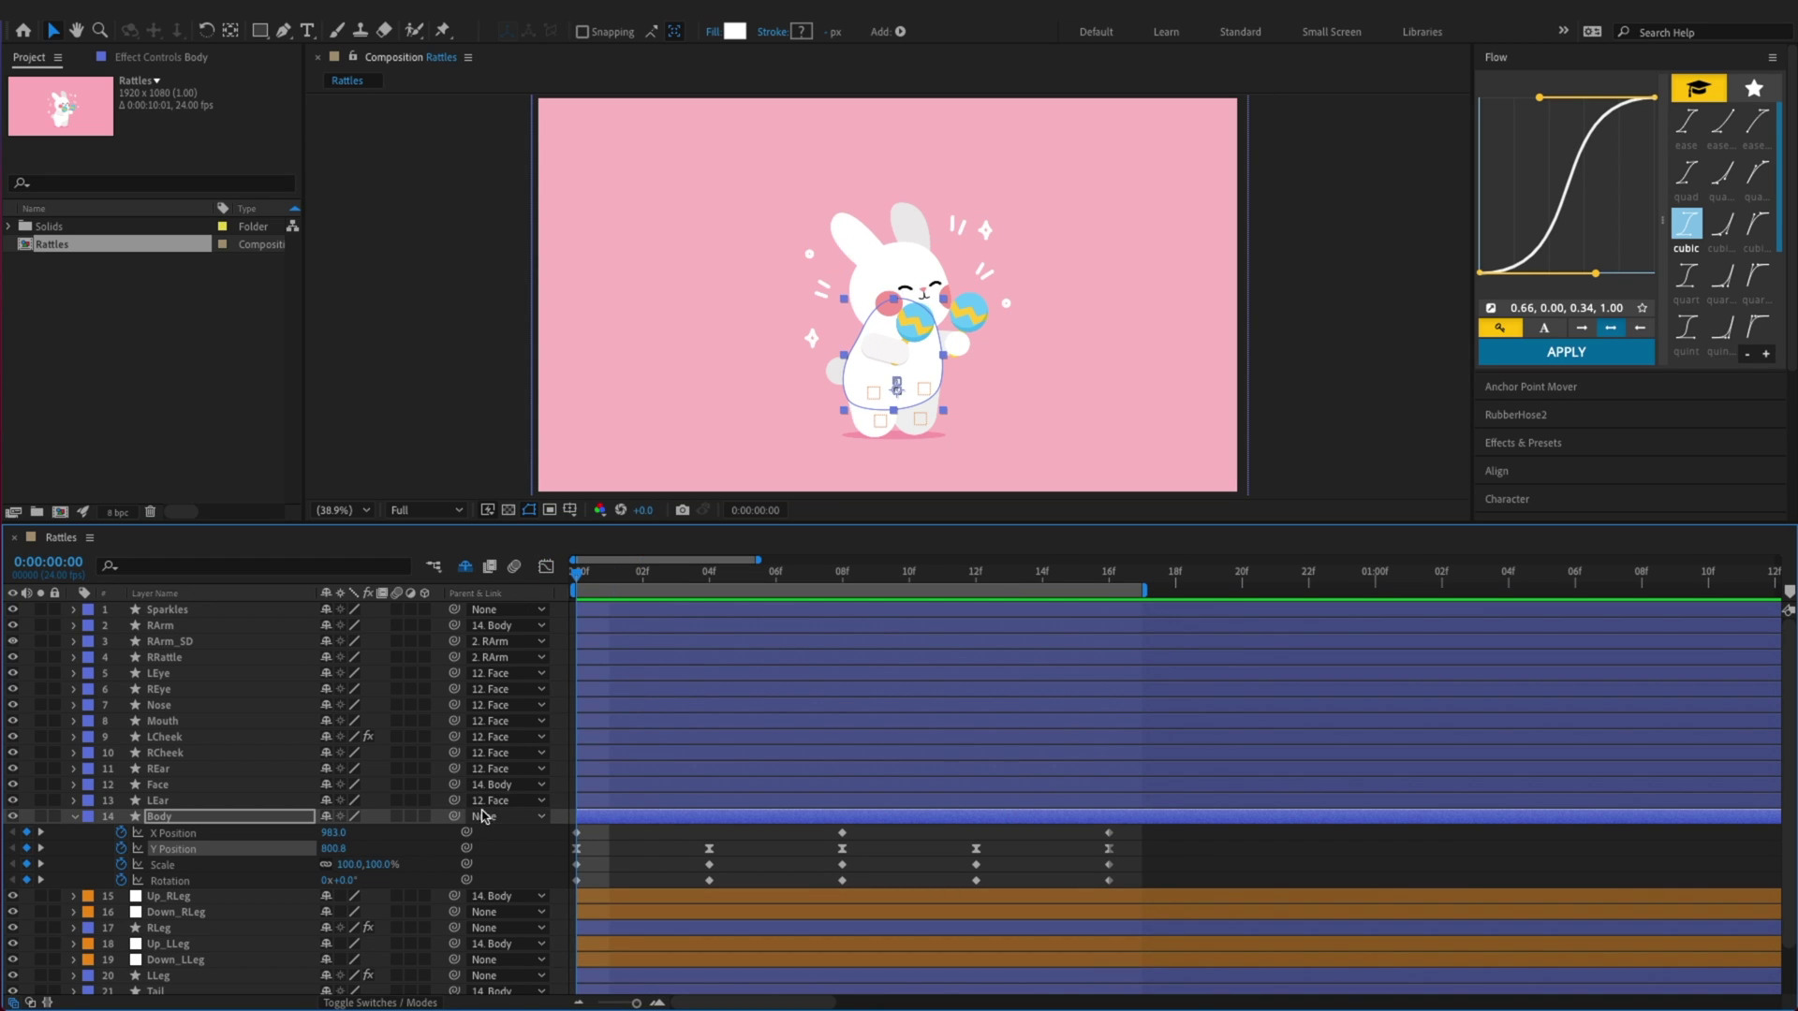
left_click(653, 841)
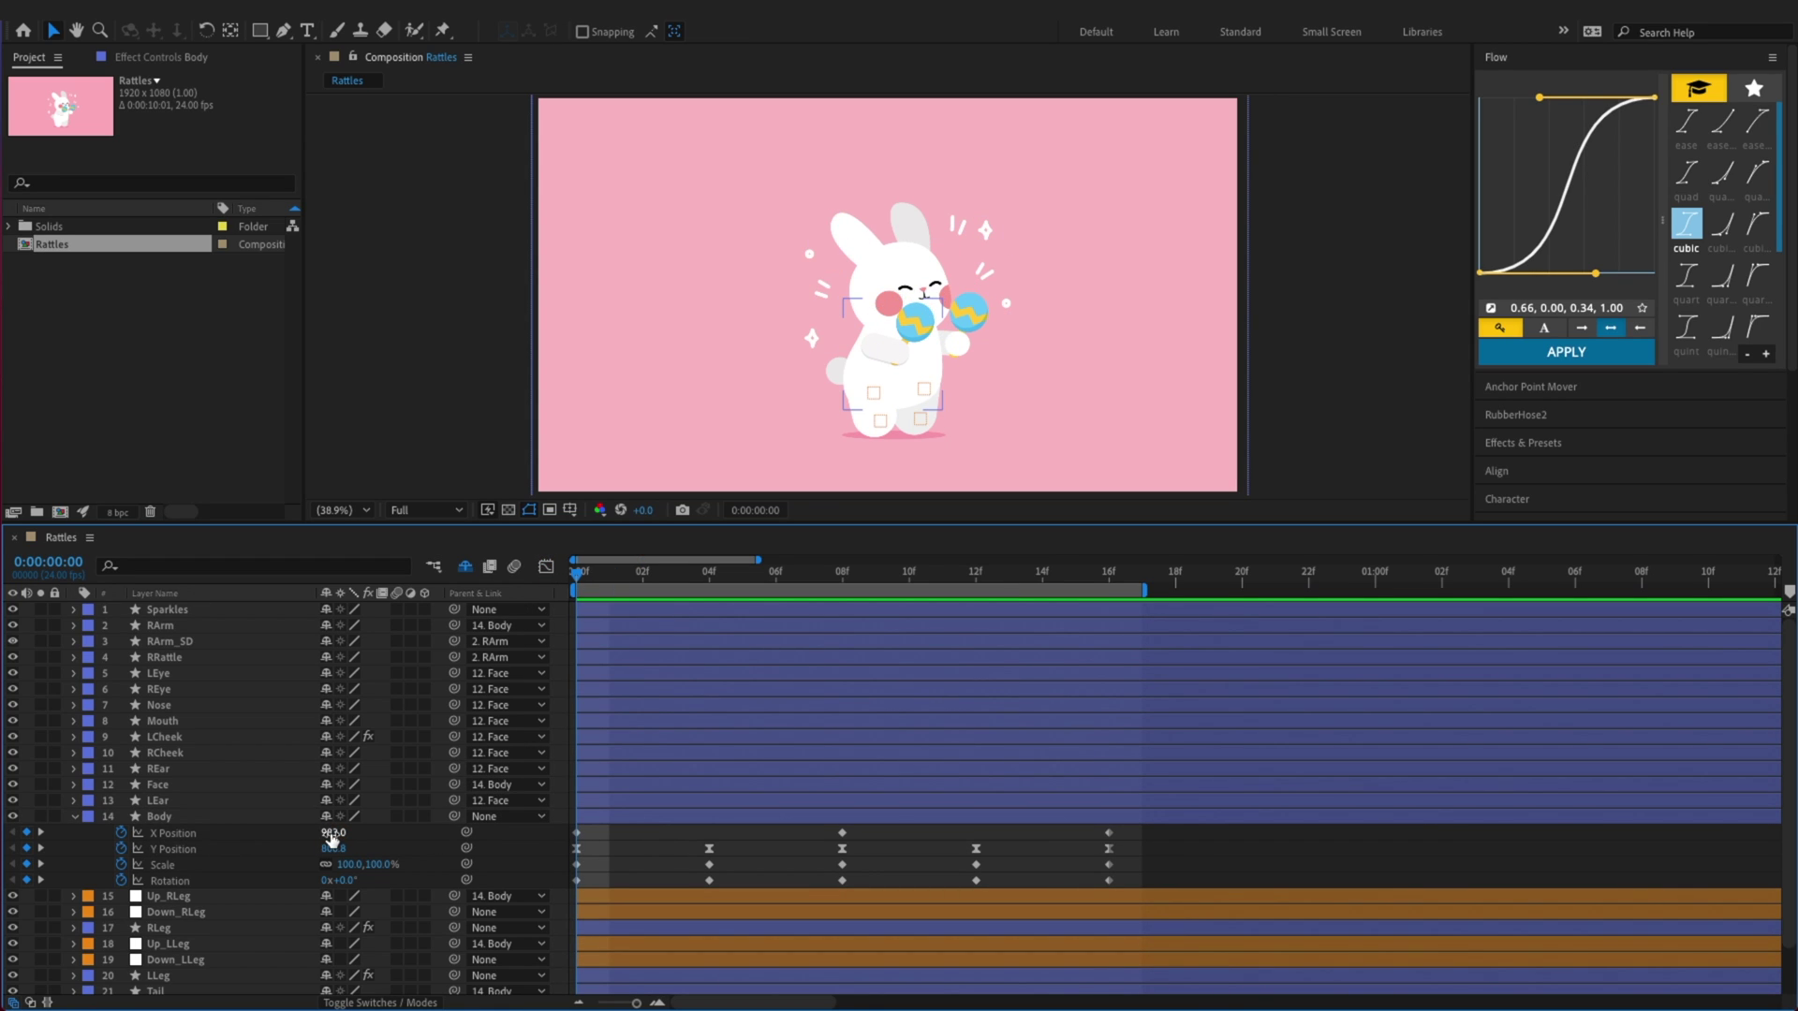
left_click_drag(329, 833, 333, 833)
key("x")
key("k")
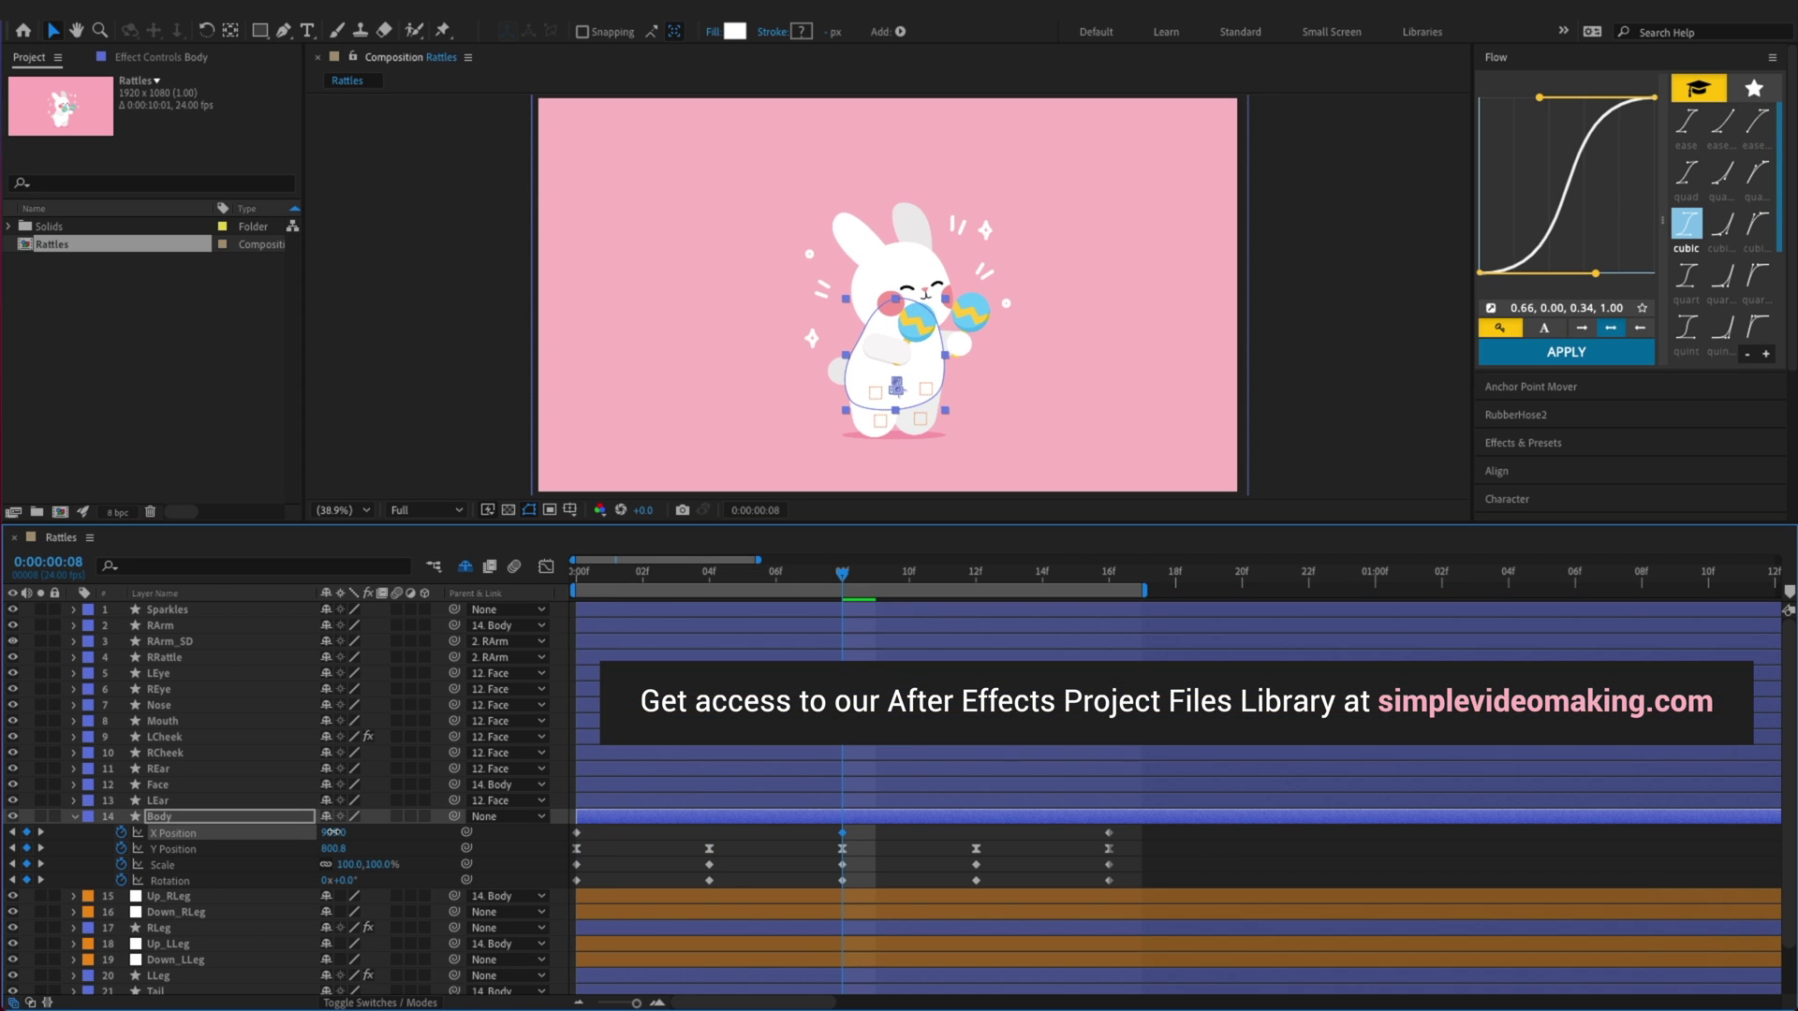
key("k")
Copy the frame 0 X Position keyframe to frame 16, apply Easy Ease to all X Position keyframes, save and preview
left_click(593, 840)
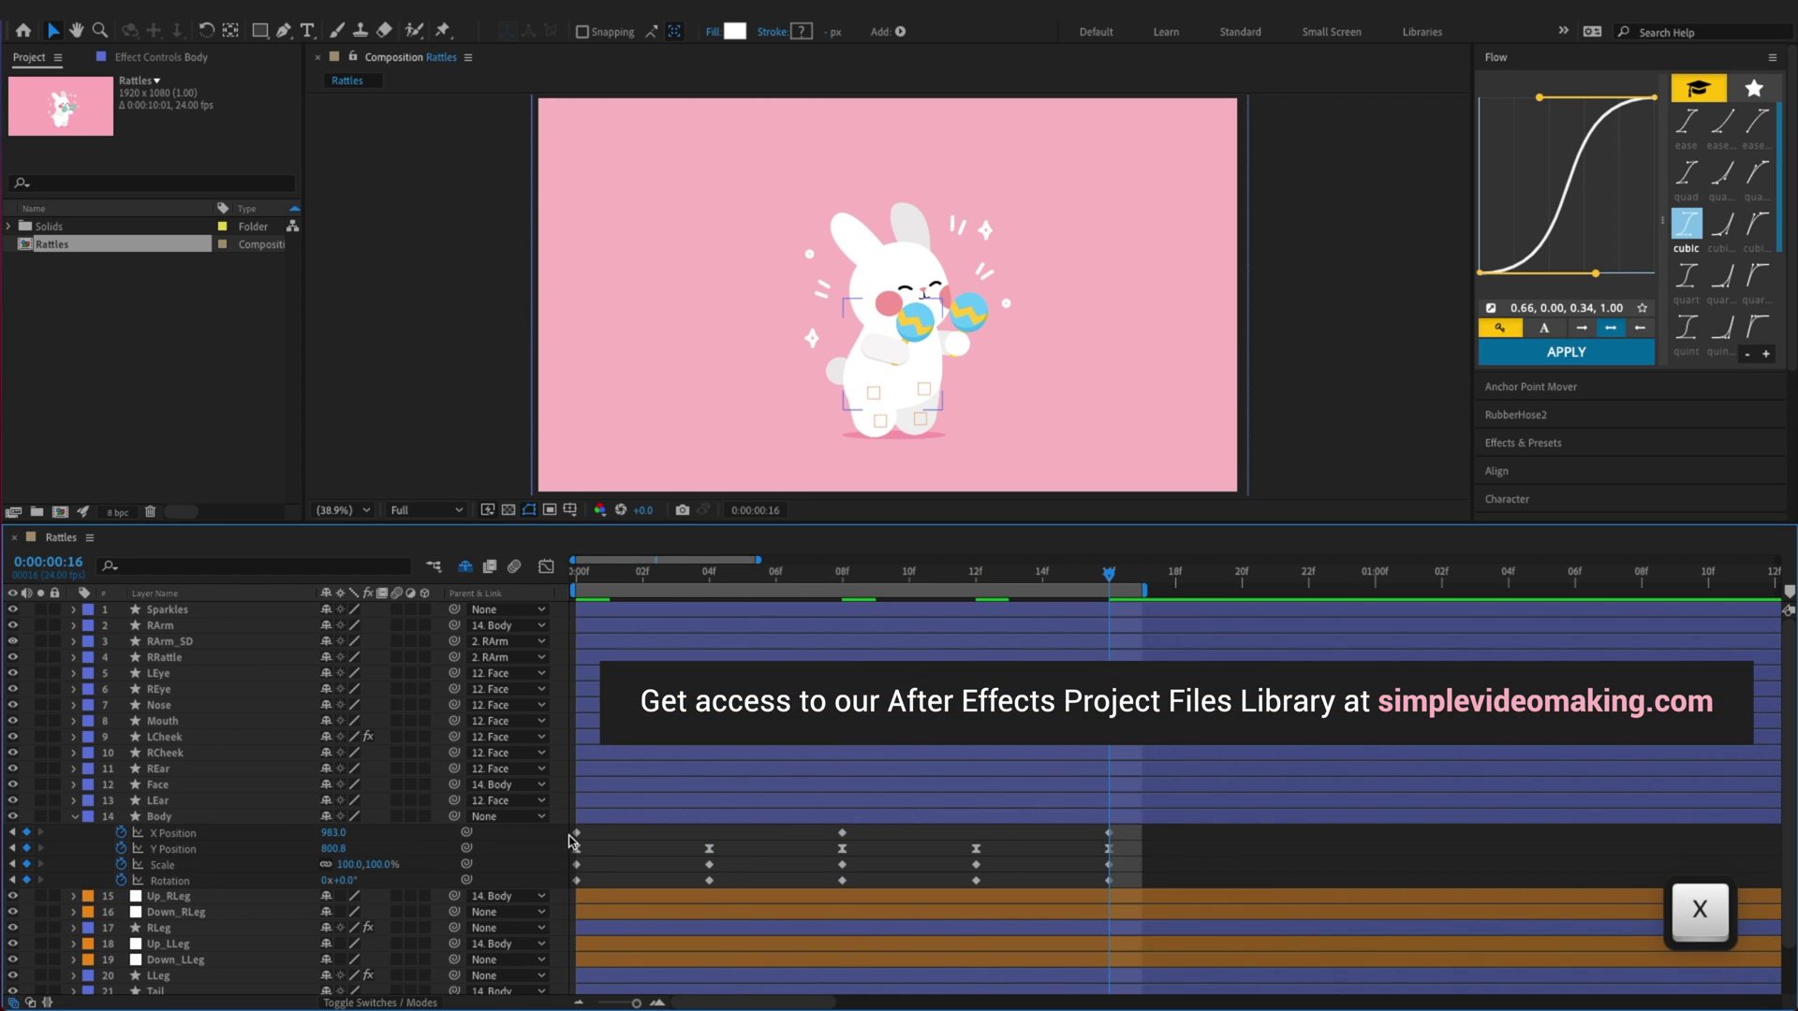
key("super+c")
left_click(310, 834)
key("super+v")
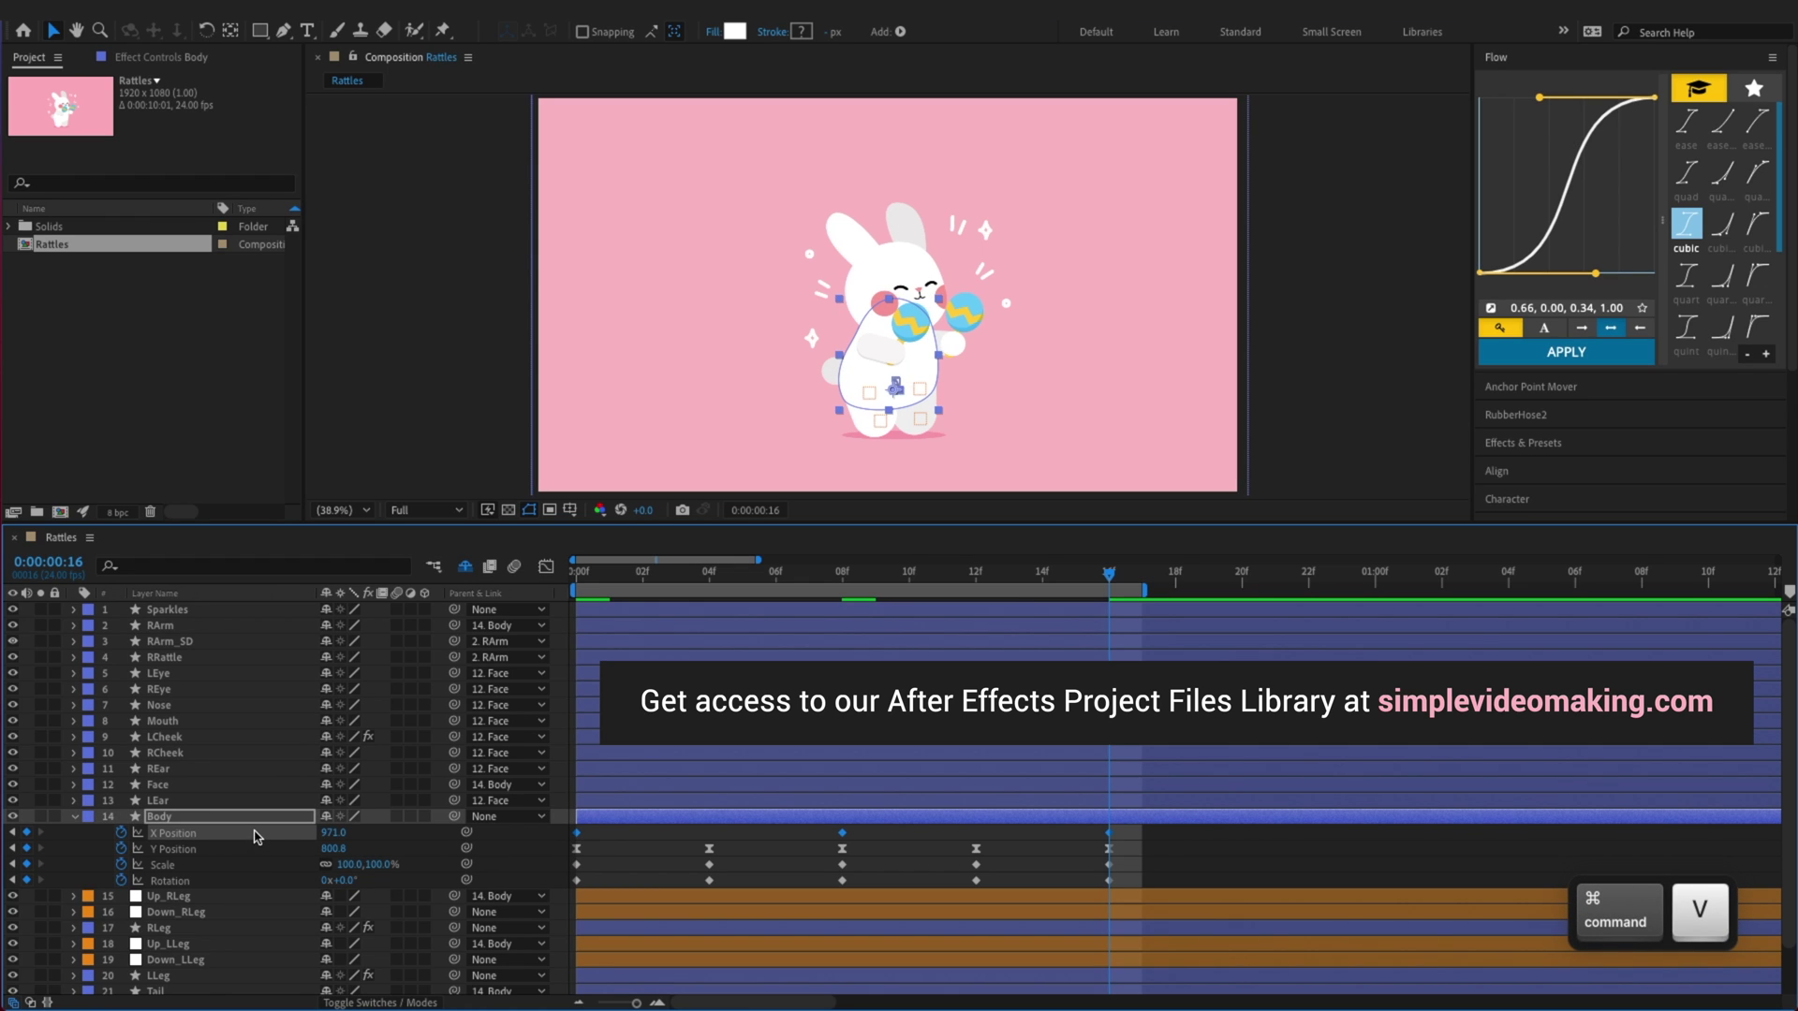
key("F9")
left_click(1156, 855)
key("super+s")
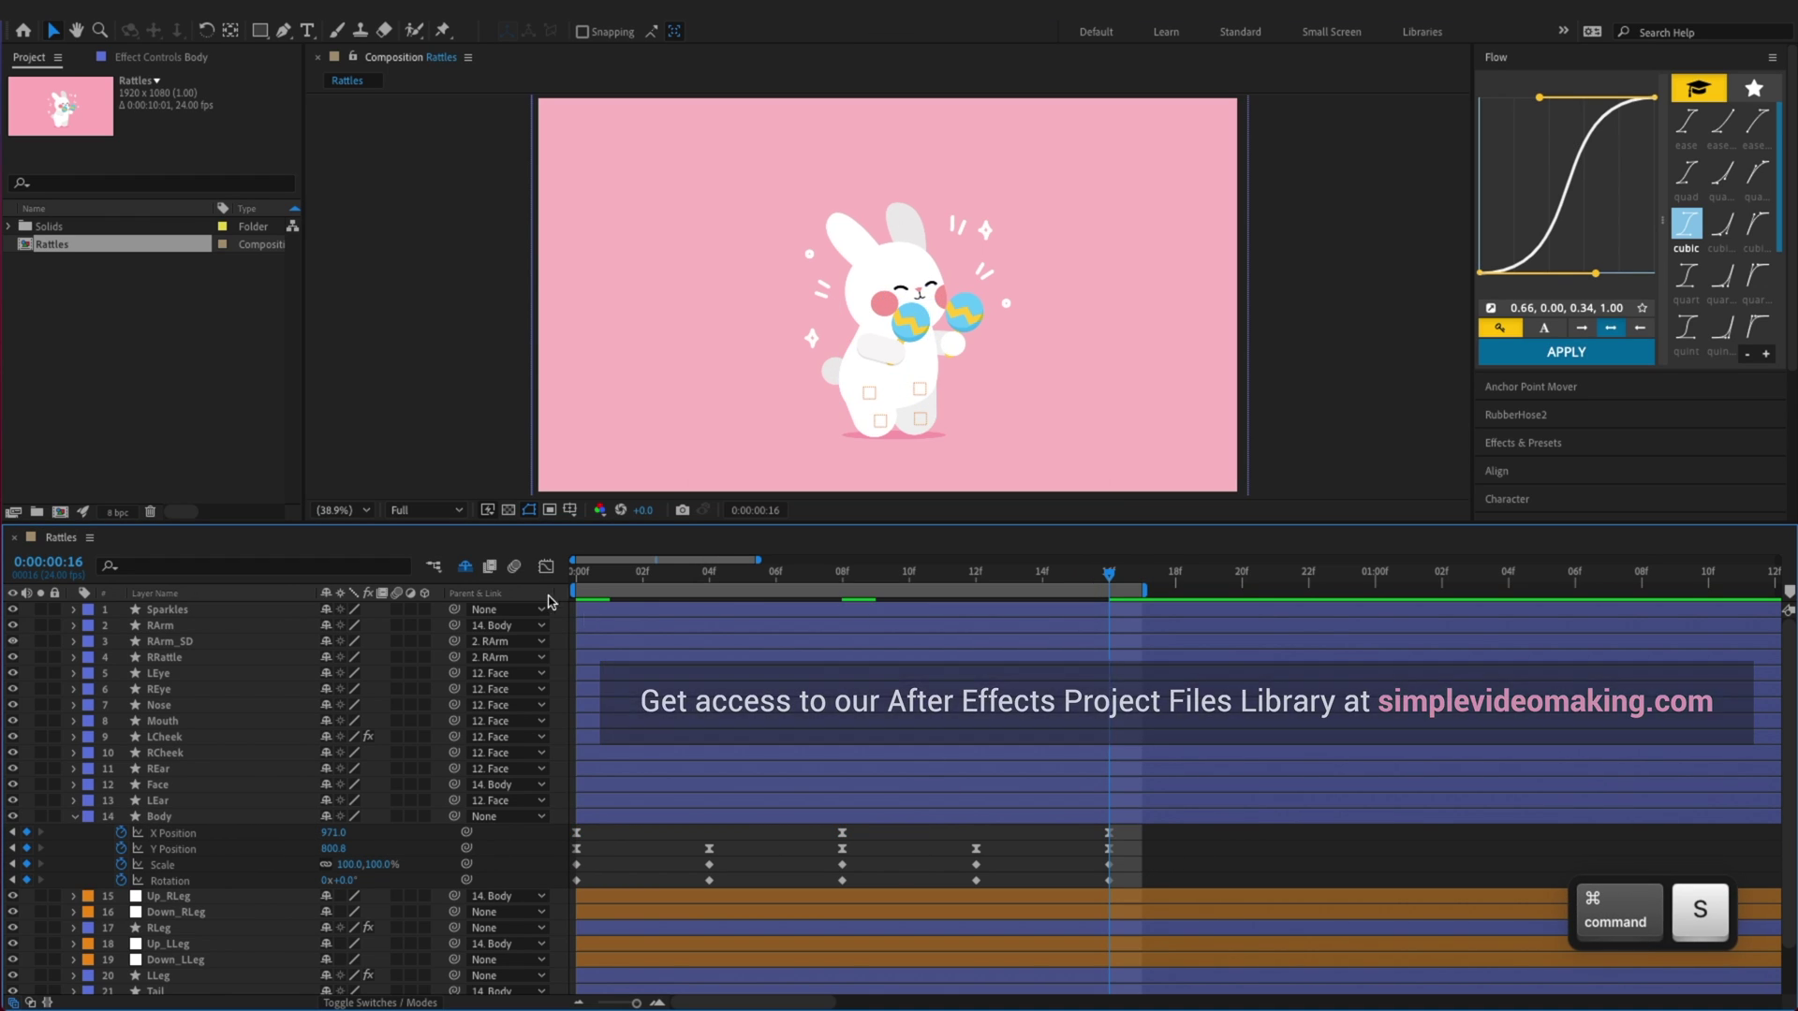
key("space")
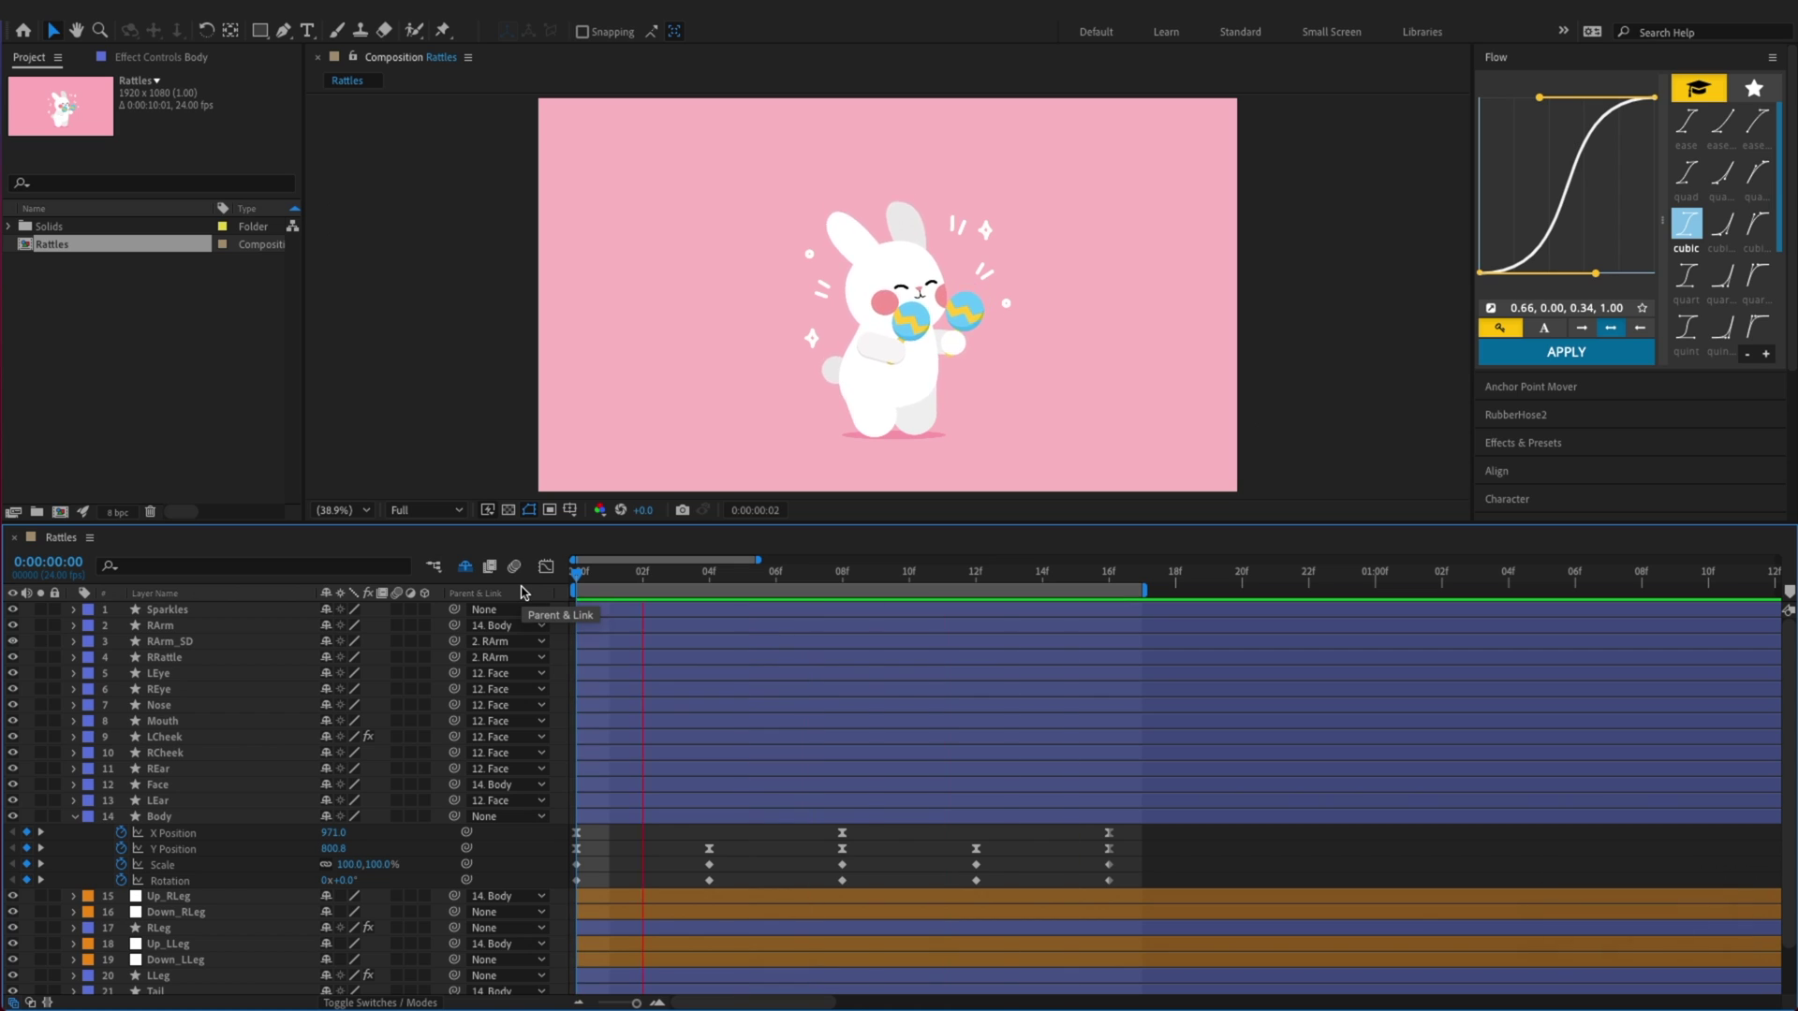
key("space")
Compress the X Position curve in the Graph Editor to a range of 974.6 to 985.3, preview the motion and save the project
left_click(546, 567)
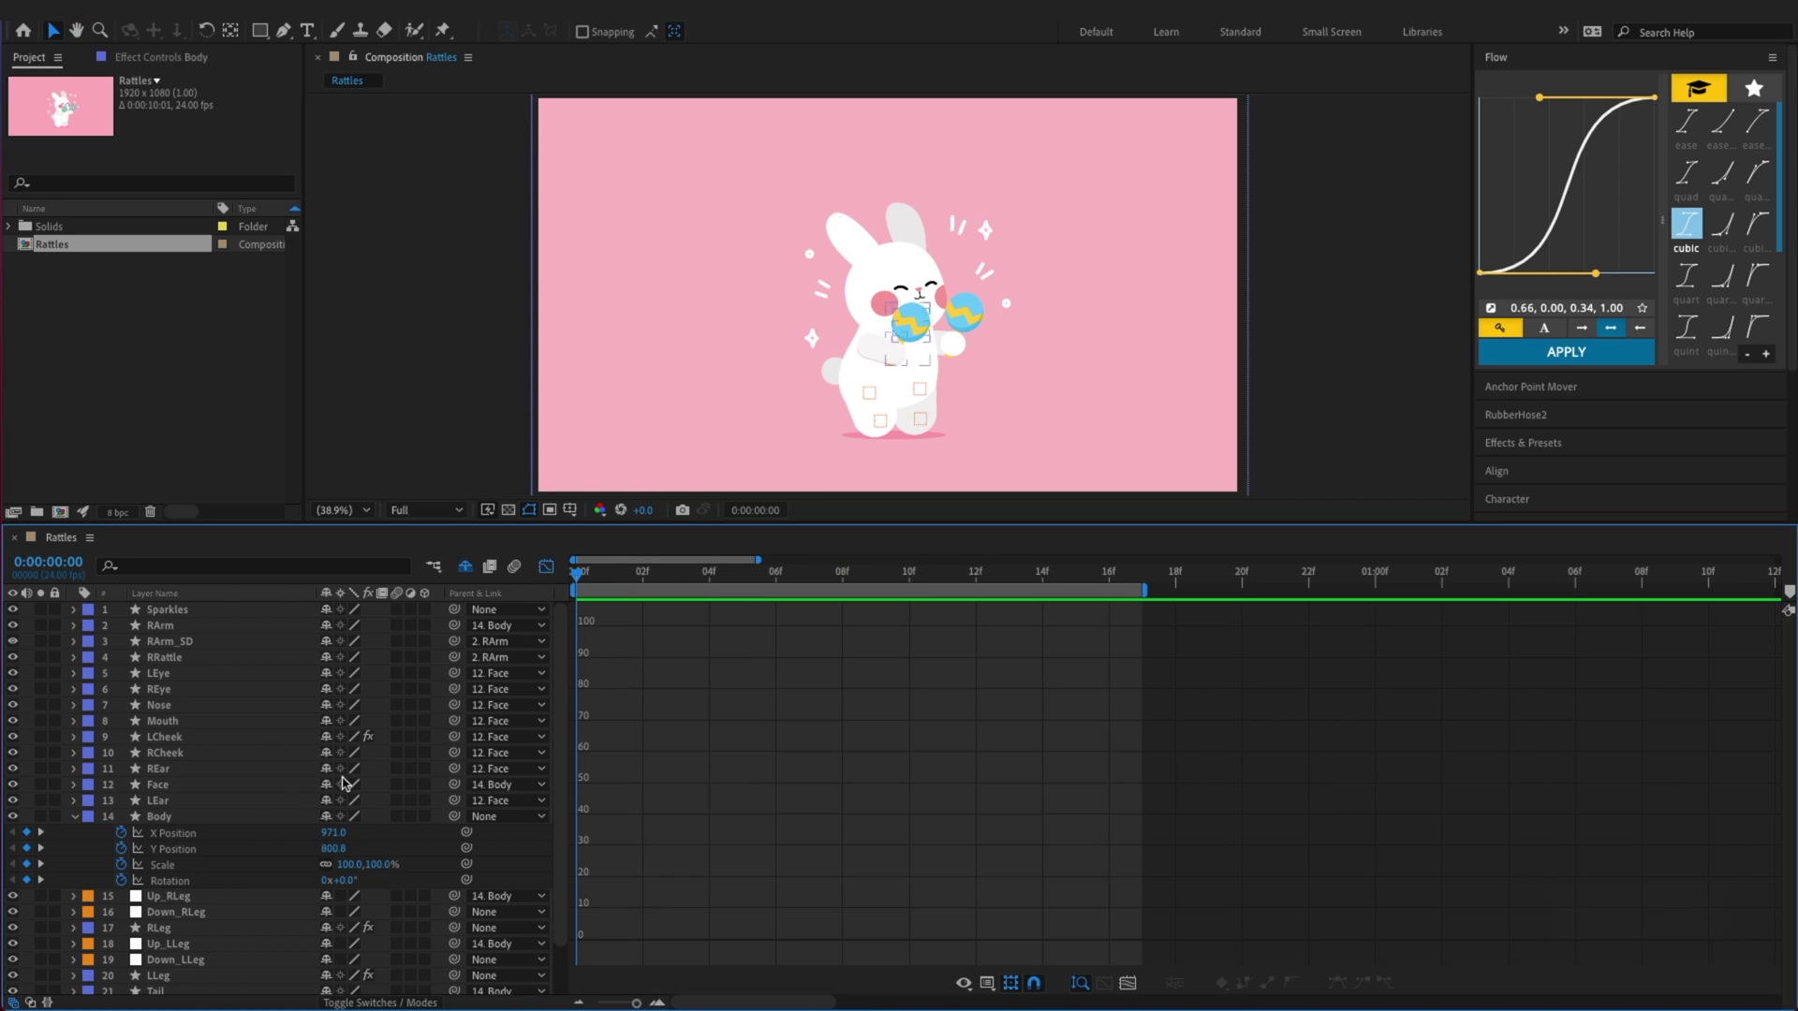
left_click(224, 833)
left_click_drag(842, 626, 843, 694)
key("space")
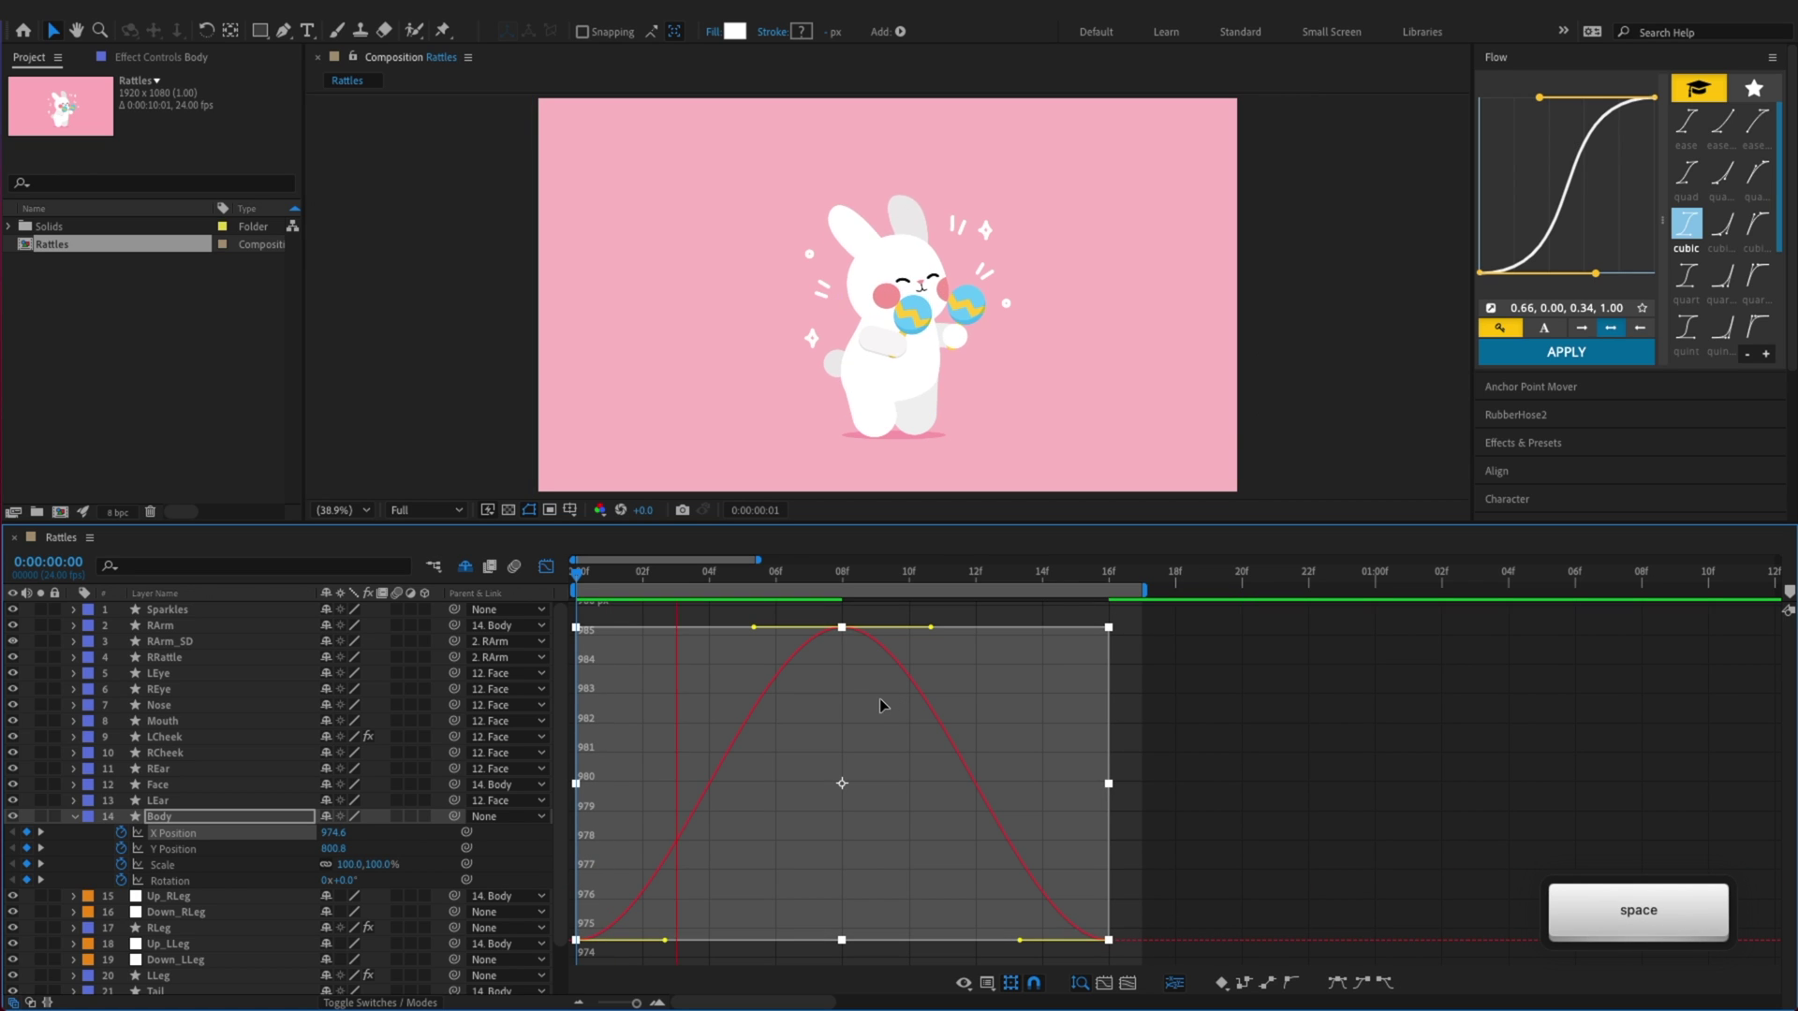
key("space")
key("super+s")
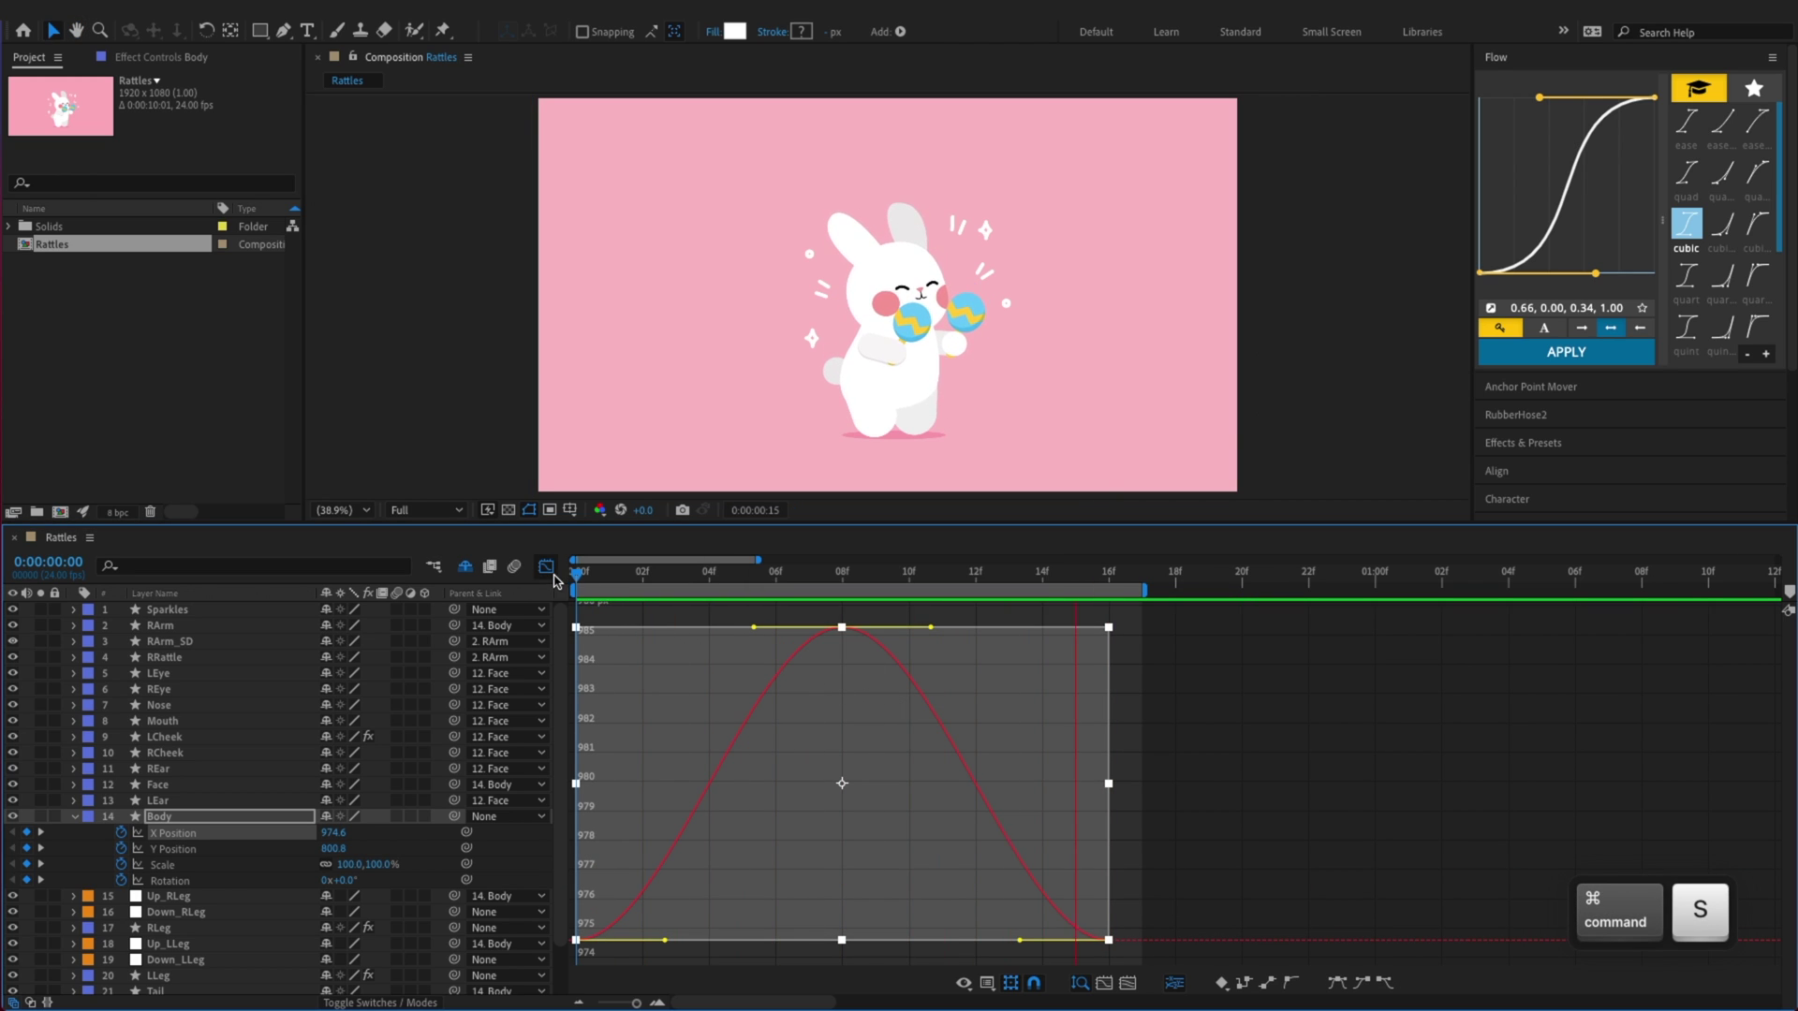
left_click(546, 565)
key("space")
key("super+s")
Set the Body layer's Rotation to 4° at frame 0 and -5° at frame 8
left_click(625, 836)
left_click(579, 573)
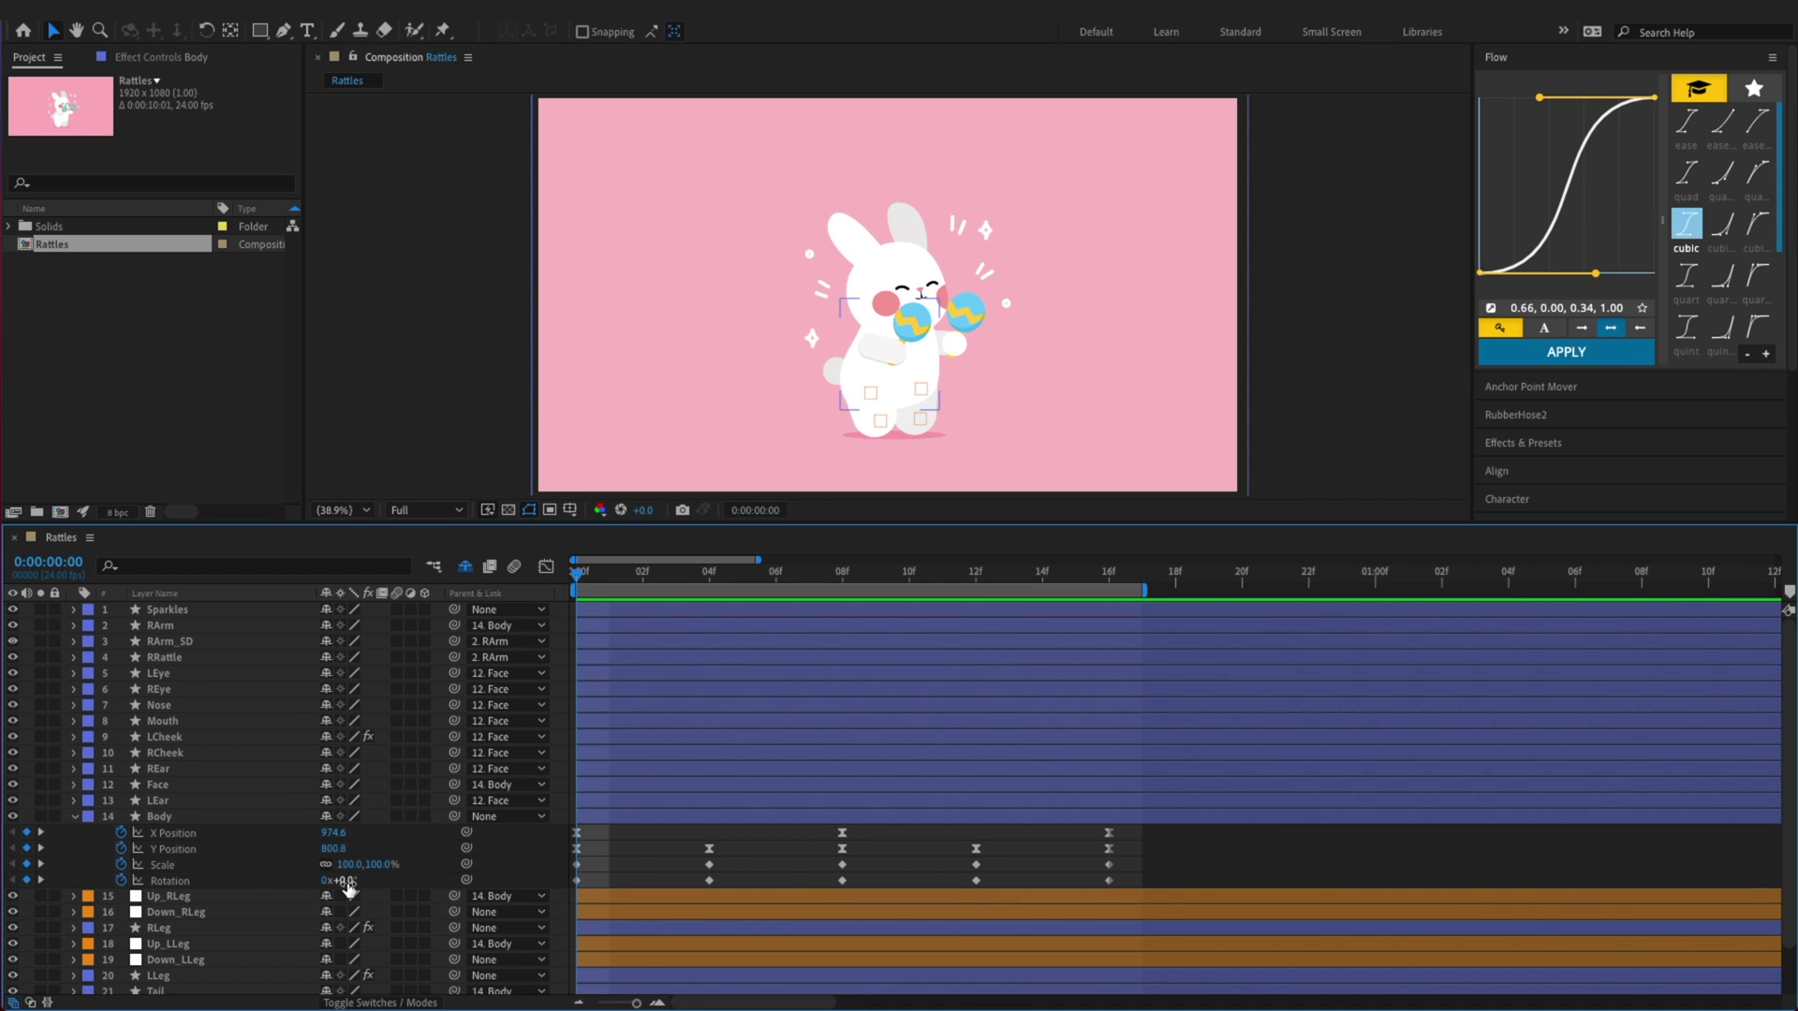
left_click_drag(351, 882, 351, 885)
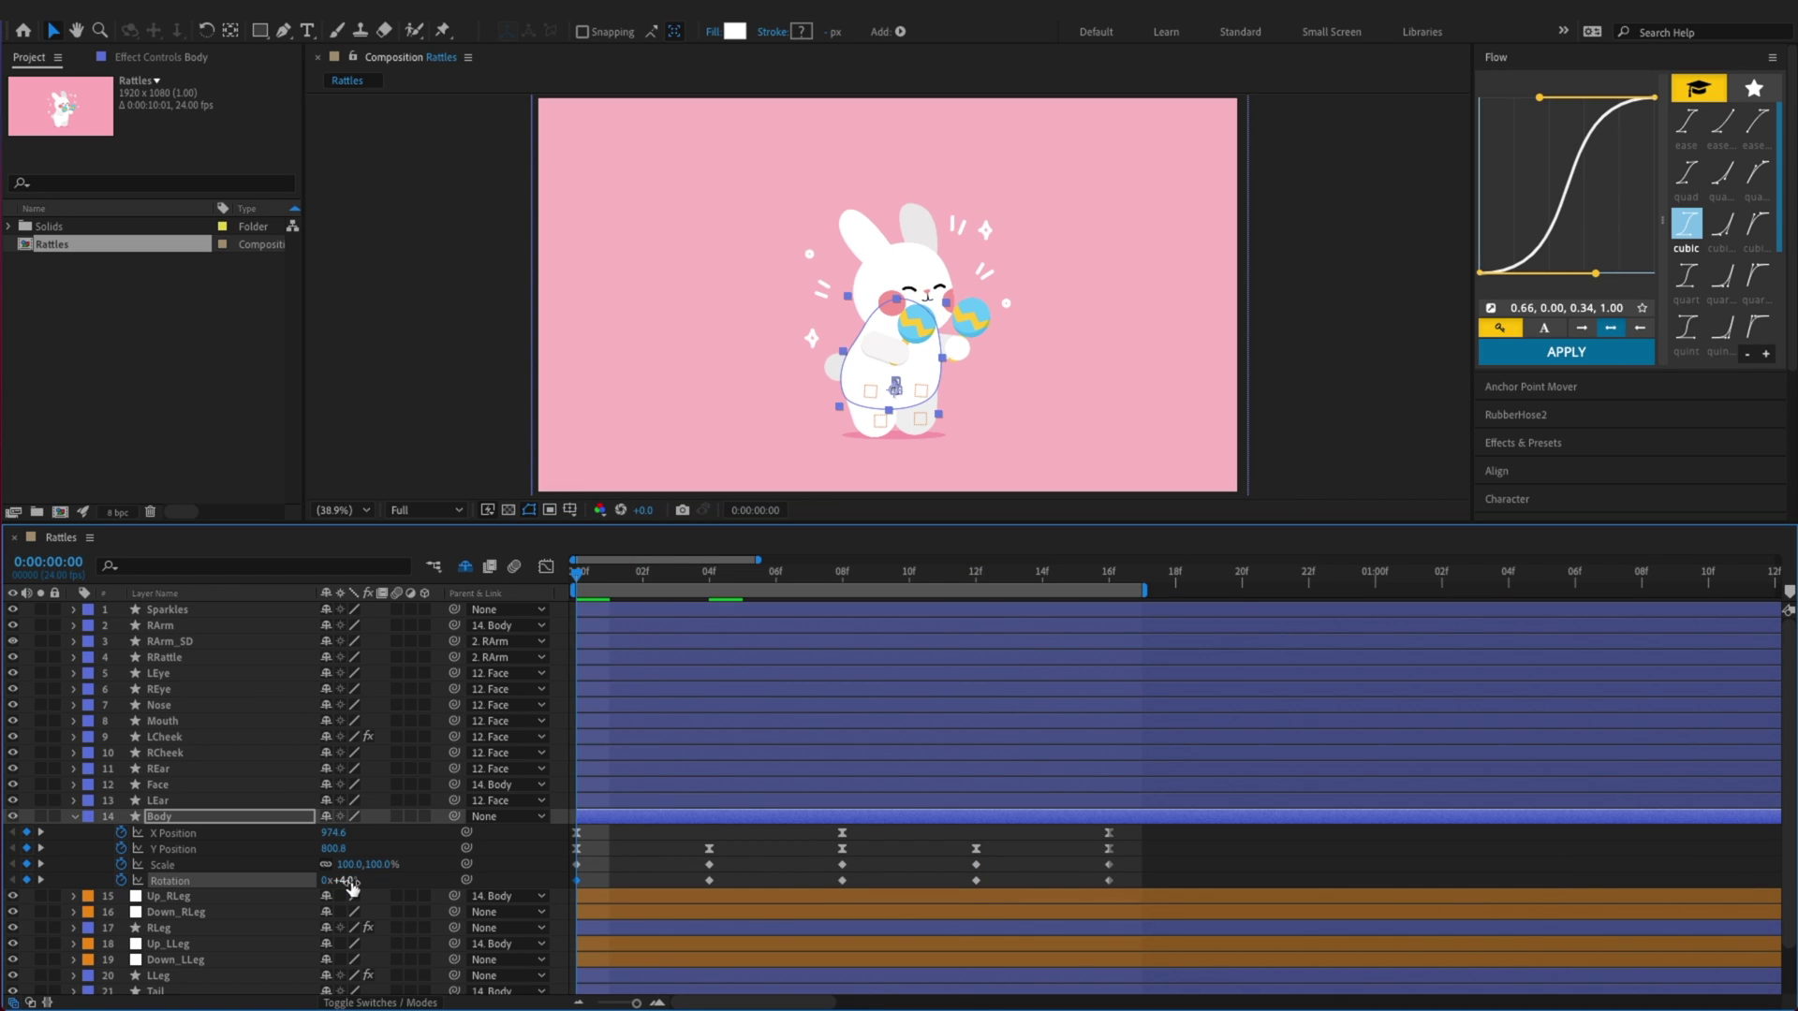
key("x")
key("x")
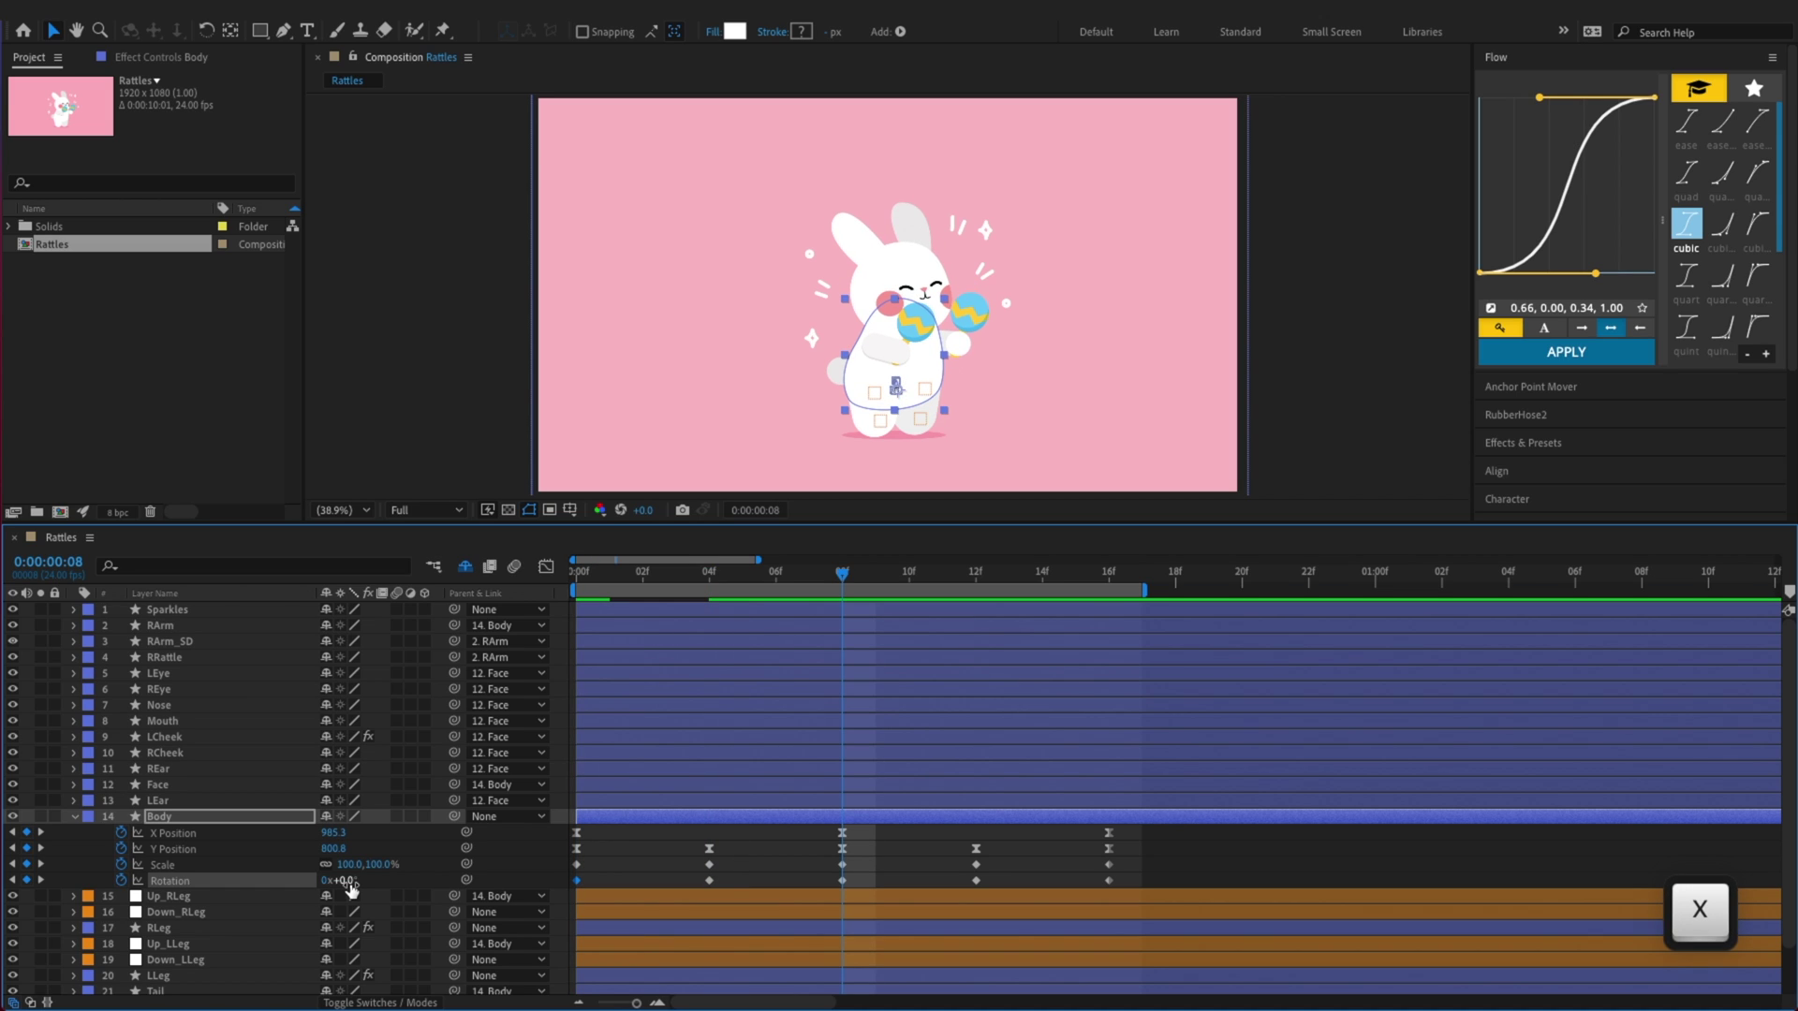
left_click(346, 881)
type("-5")
key("Return")
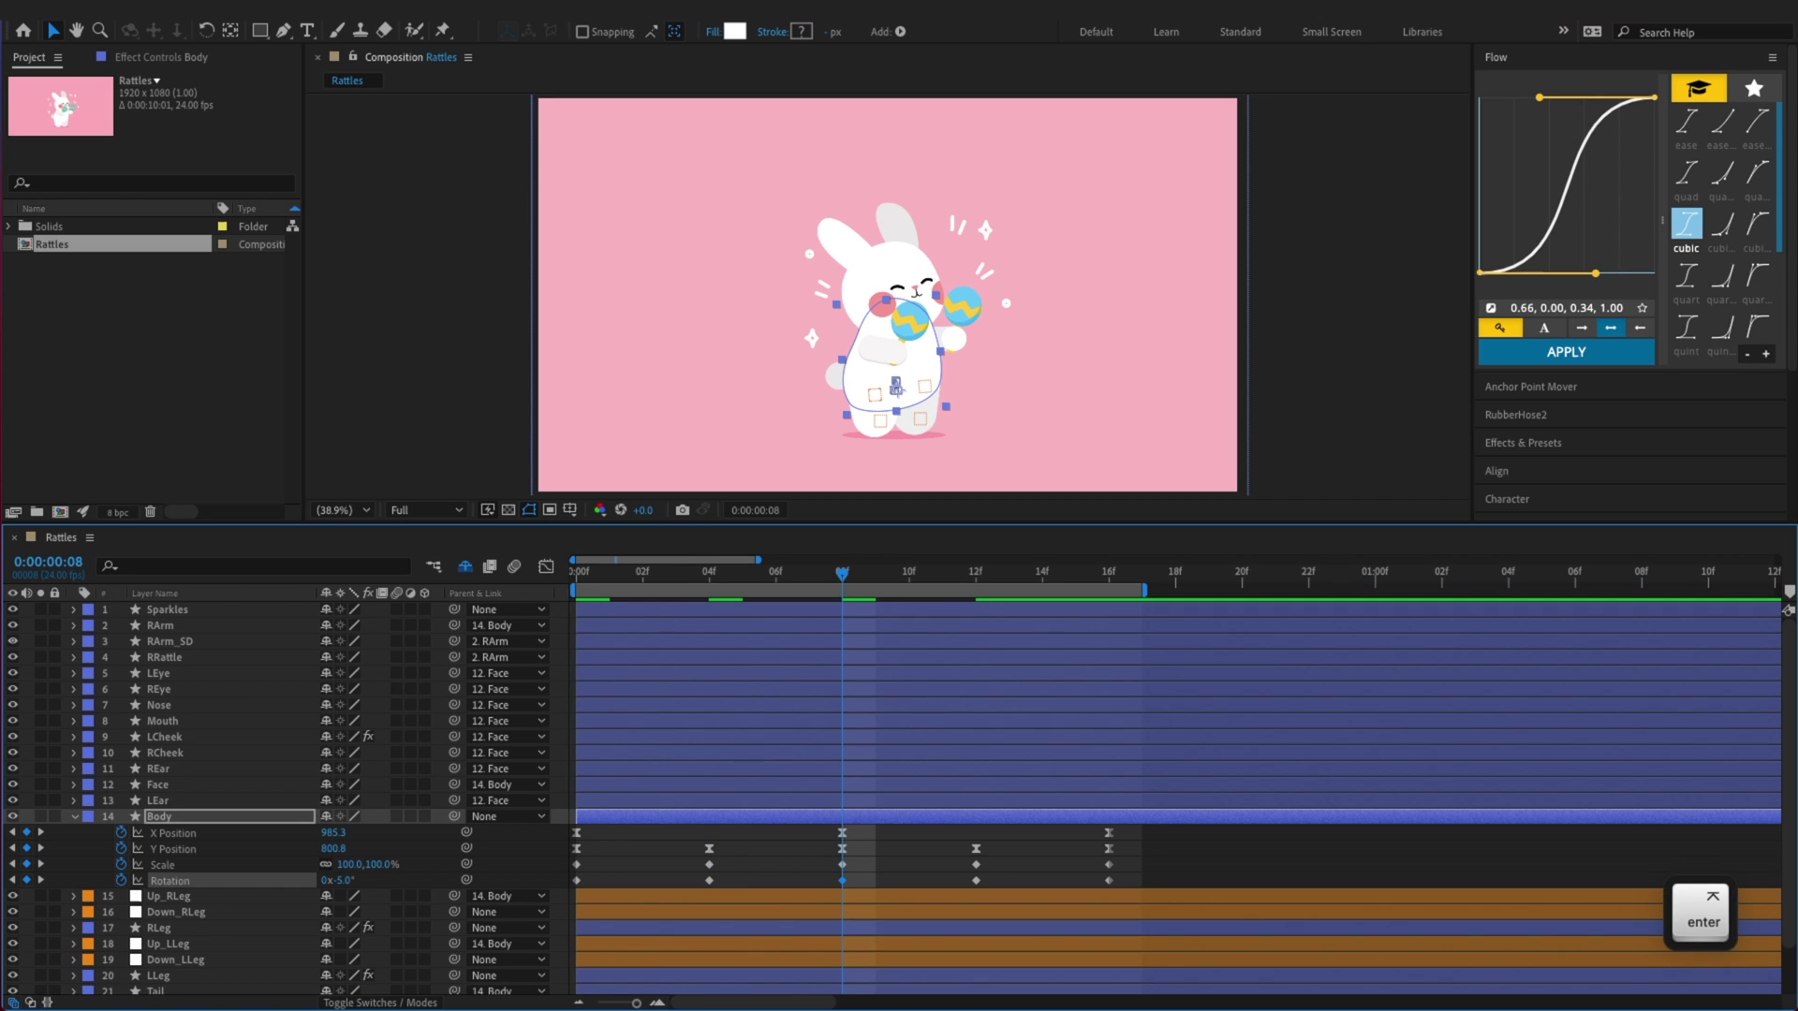
Copy the Body's 4° Rotation keyframe from frame 0 to frame 16 and save the project
left_click(894, 871)
key("z")
key("z")
key("x")
key("x")
left_click_drag(732, 887, 647, 890)
key("x")
key("x")
key("super+c")
key("super+v")
key("super+s")
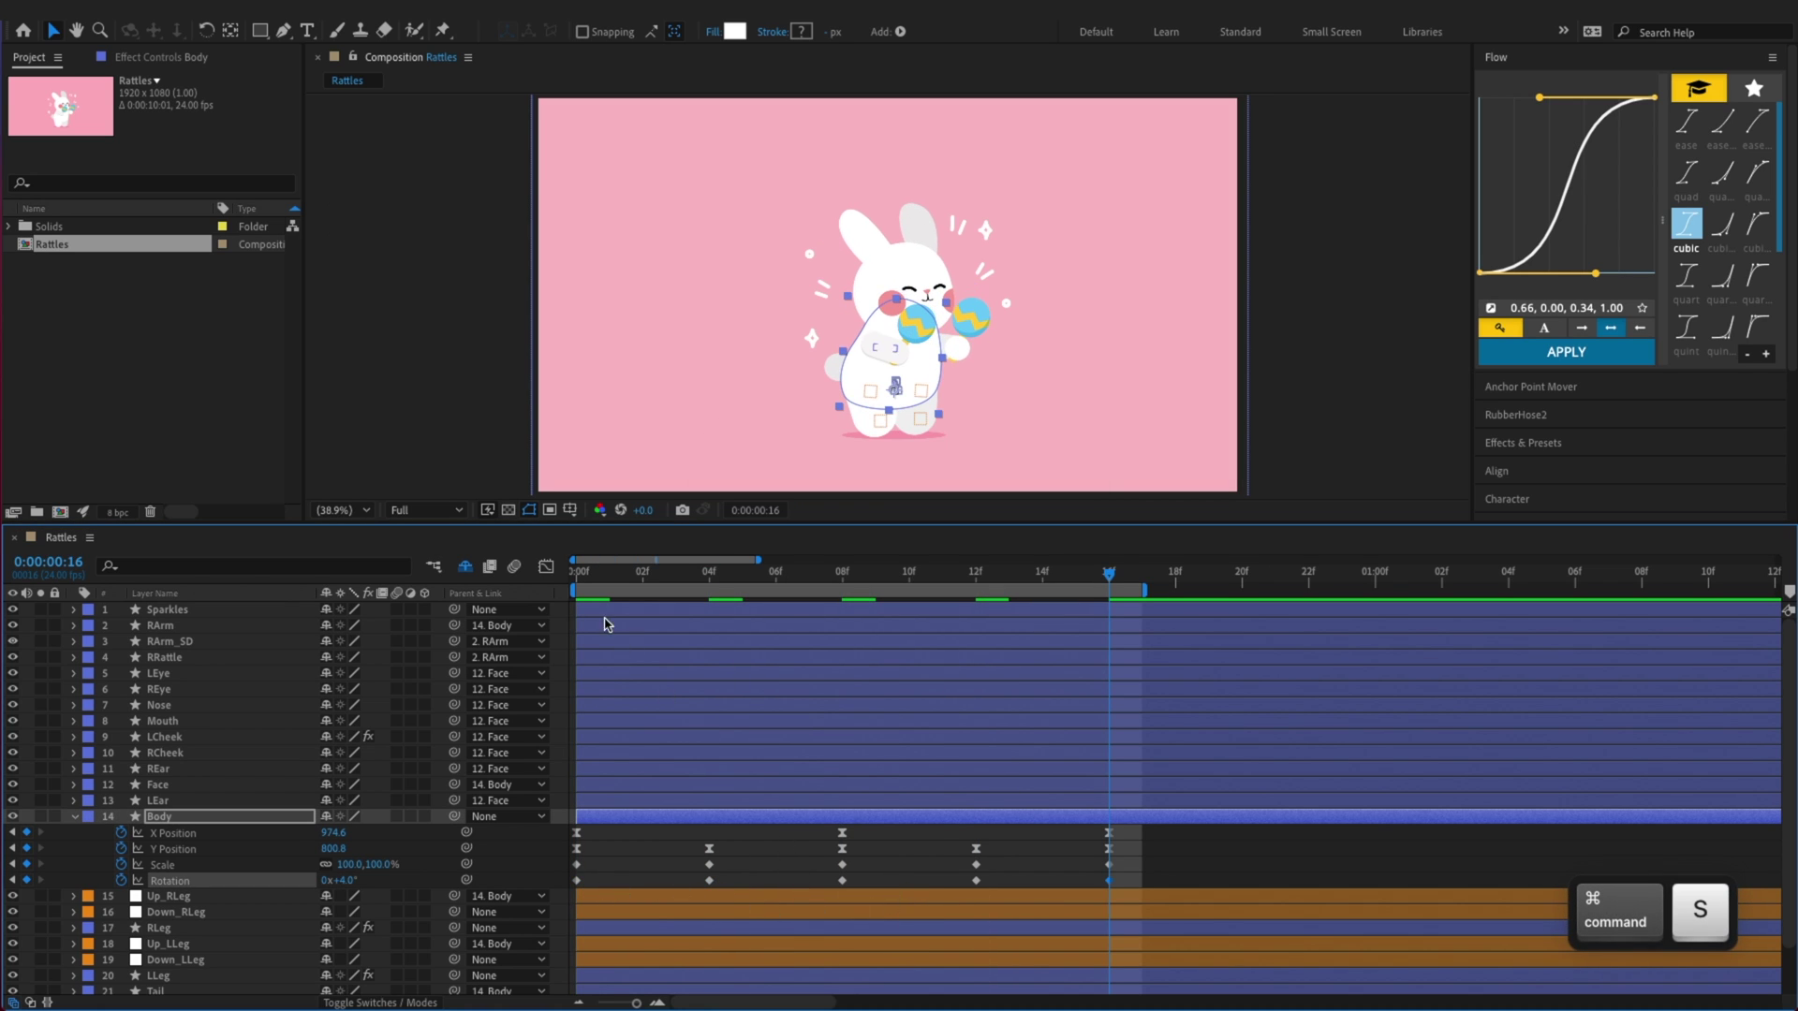
Delete the Body's Rotation keyframes at frames 4 and 12 in the Graph Editor and save the project
left_click(546, 567)
left_click(260, 885)
left_click_drag(1292, 835, 705, 749)
key("Delete")
key("super+s")
Apply Easy Ease to the remaining Rotation keyframes, then preview and scrub through the body's swaying motion
left_click_drag(1161, 618, 569, 962)
key("F9")
left_click(1244, 856)
key("space")
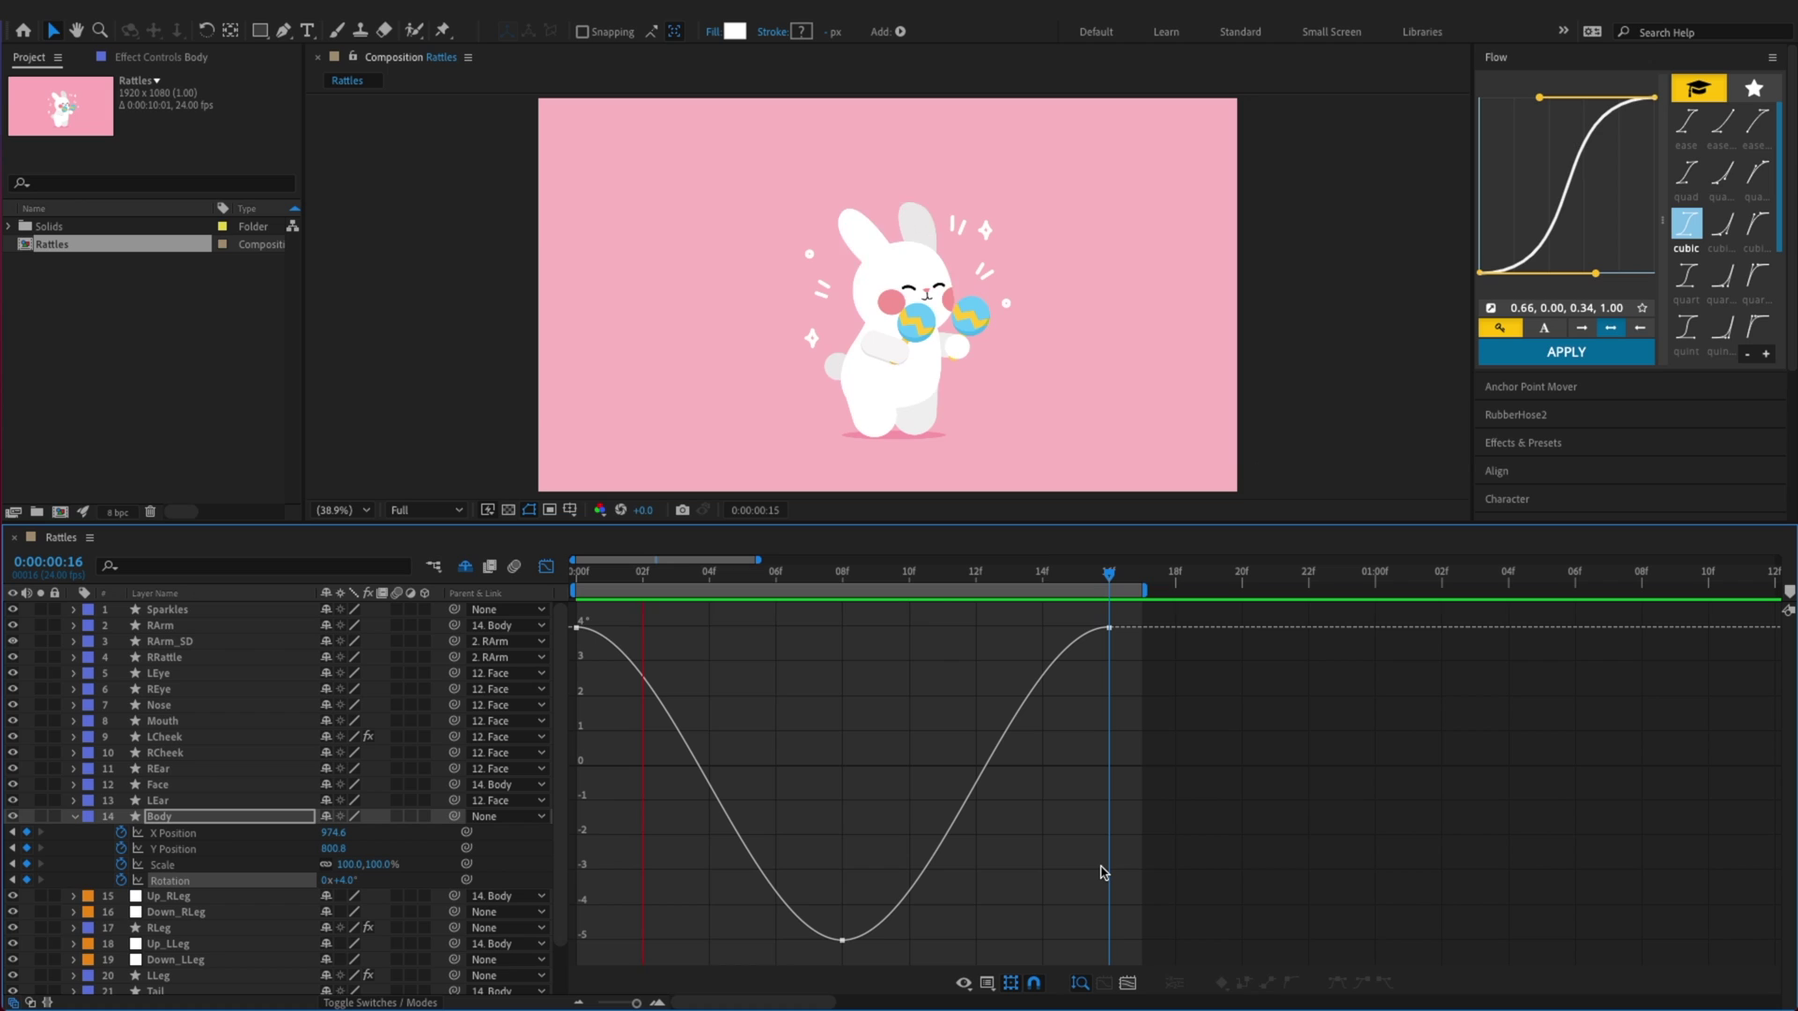
key("Home")
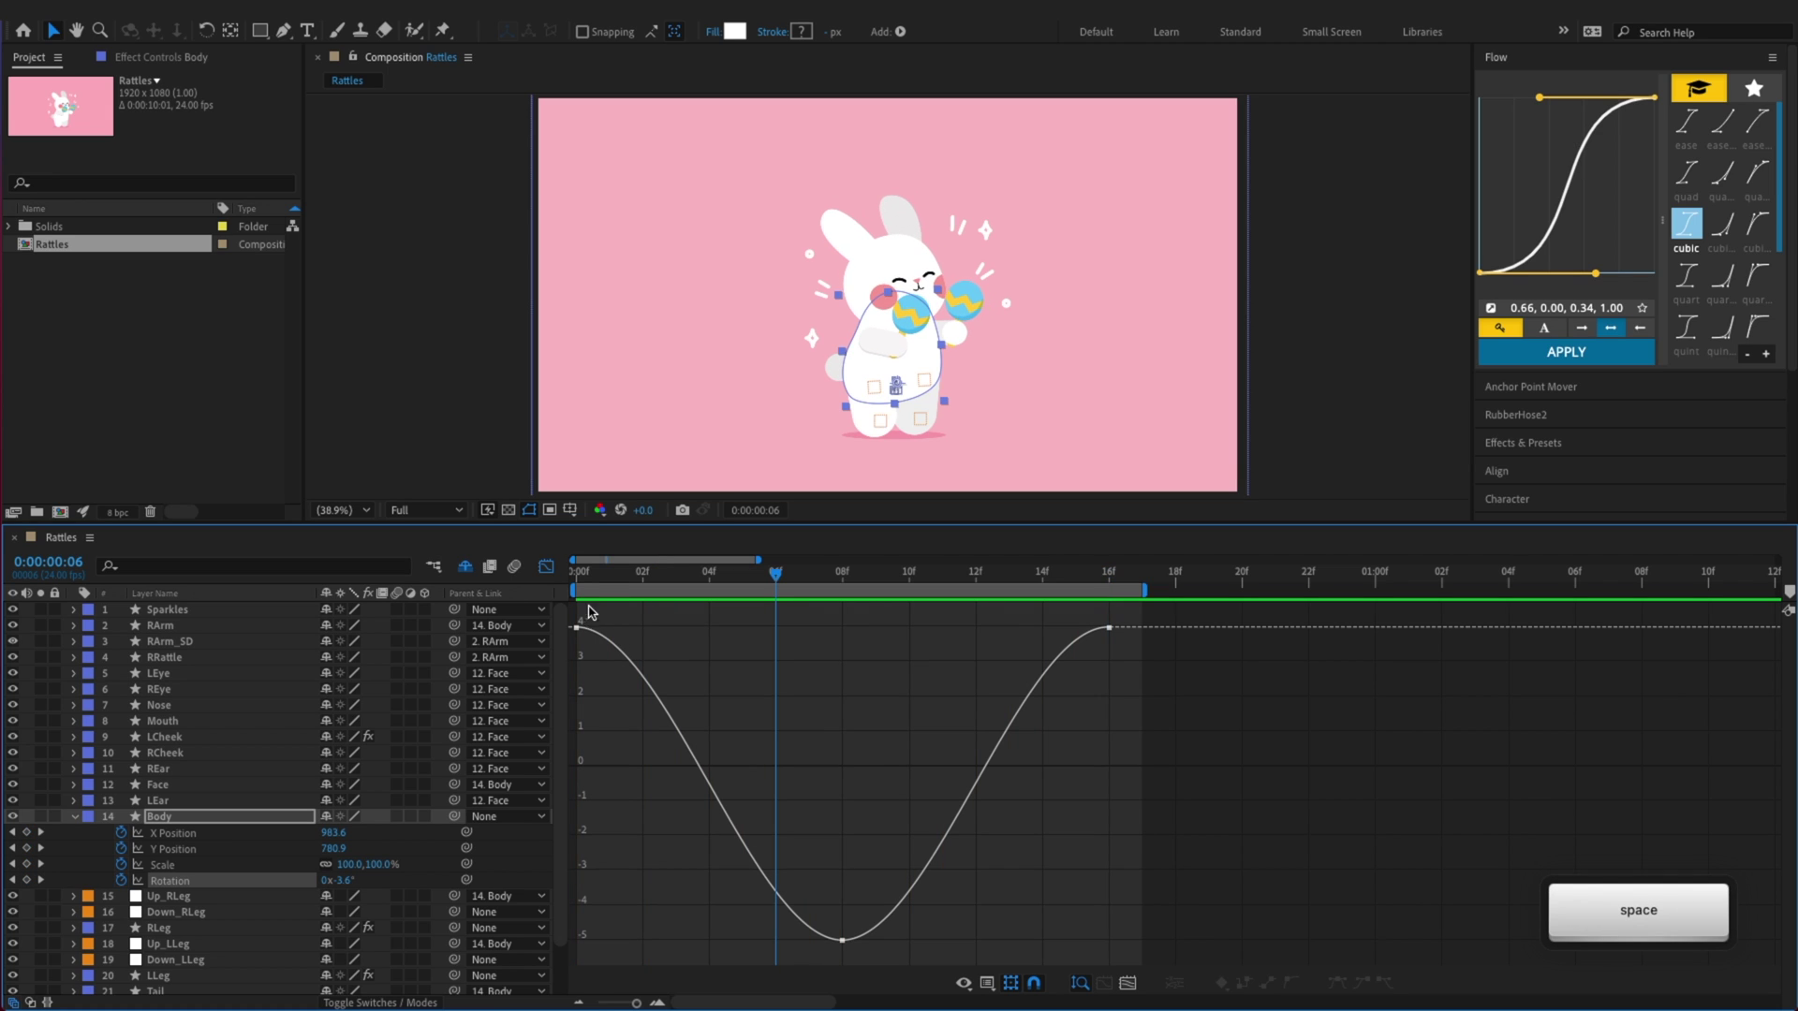
left_click_drag(563, 582, 978, 660)
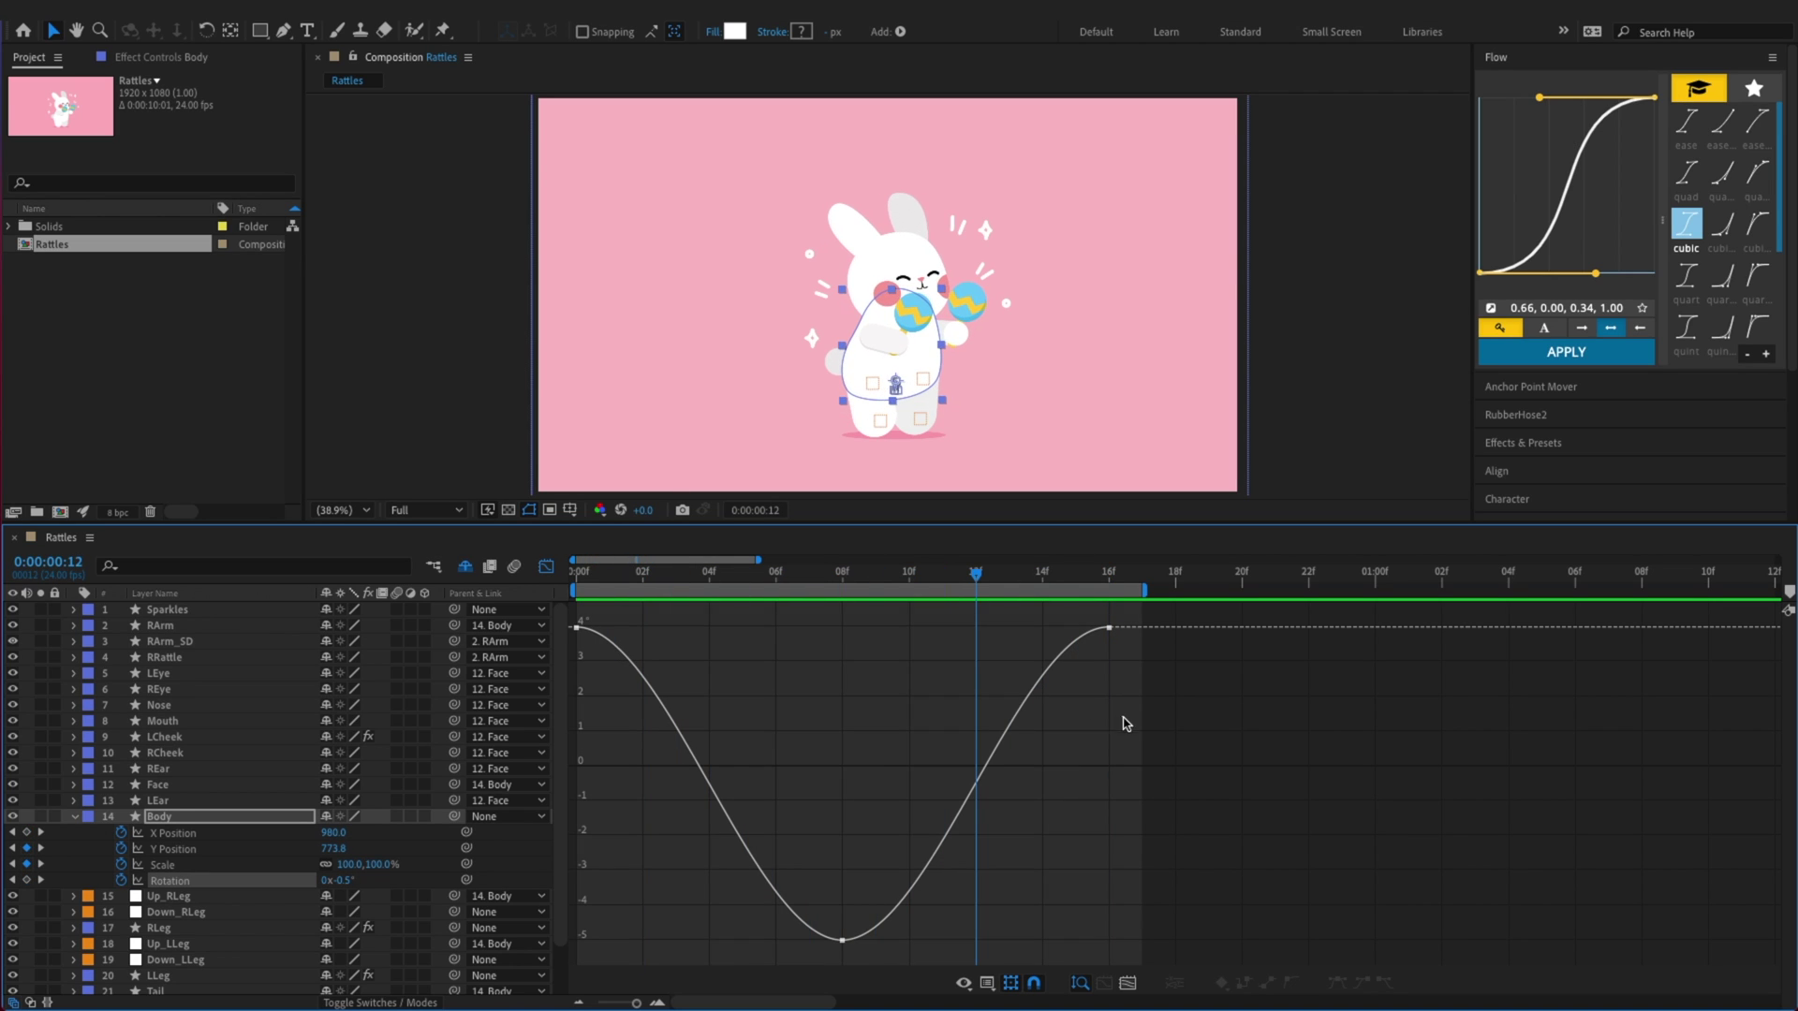
Apply Flow's cubic curve (0.66, 0.00, 0.34, 1.00) to all Rotation keyframes, preview the animation and save the project
key("super+s")
left_click_drag(1124, 606, 572, 959)
left_click(1565, 353)
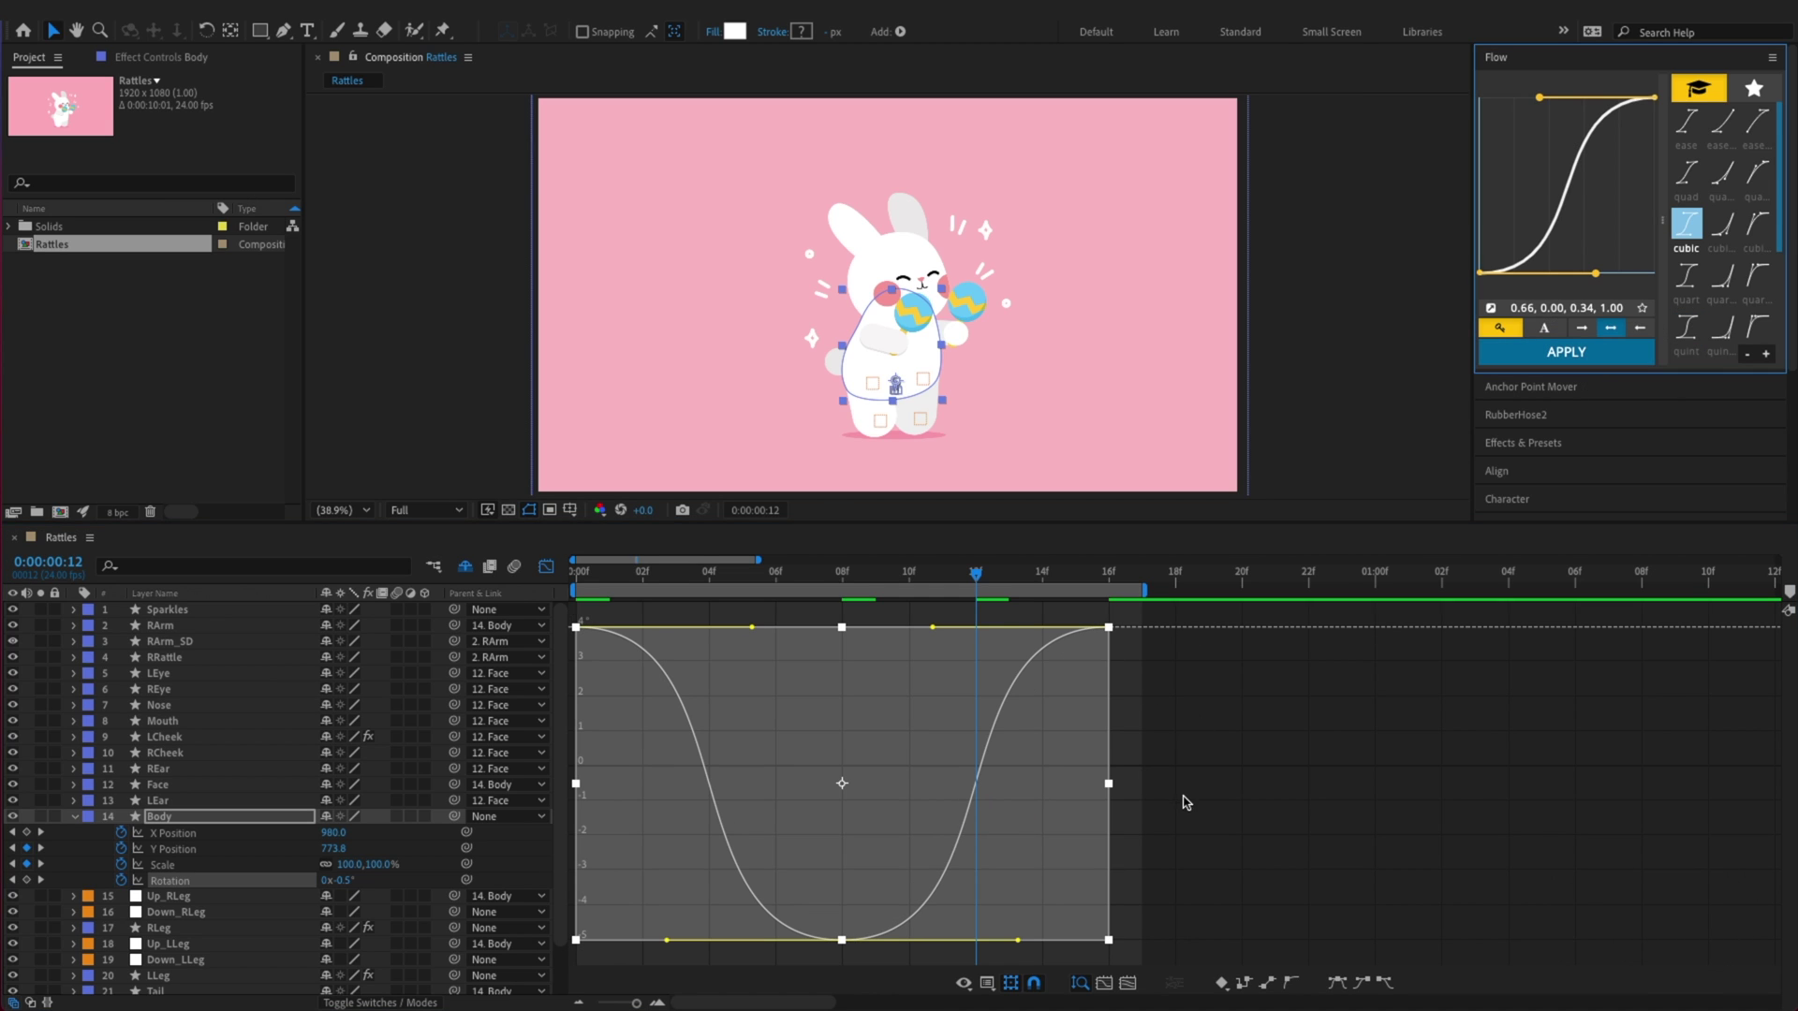
key("space")
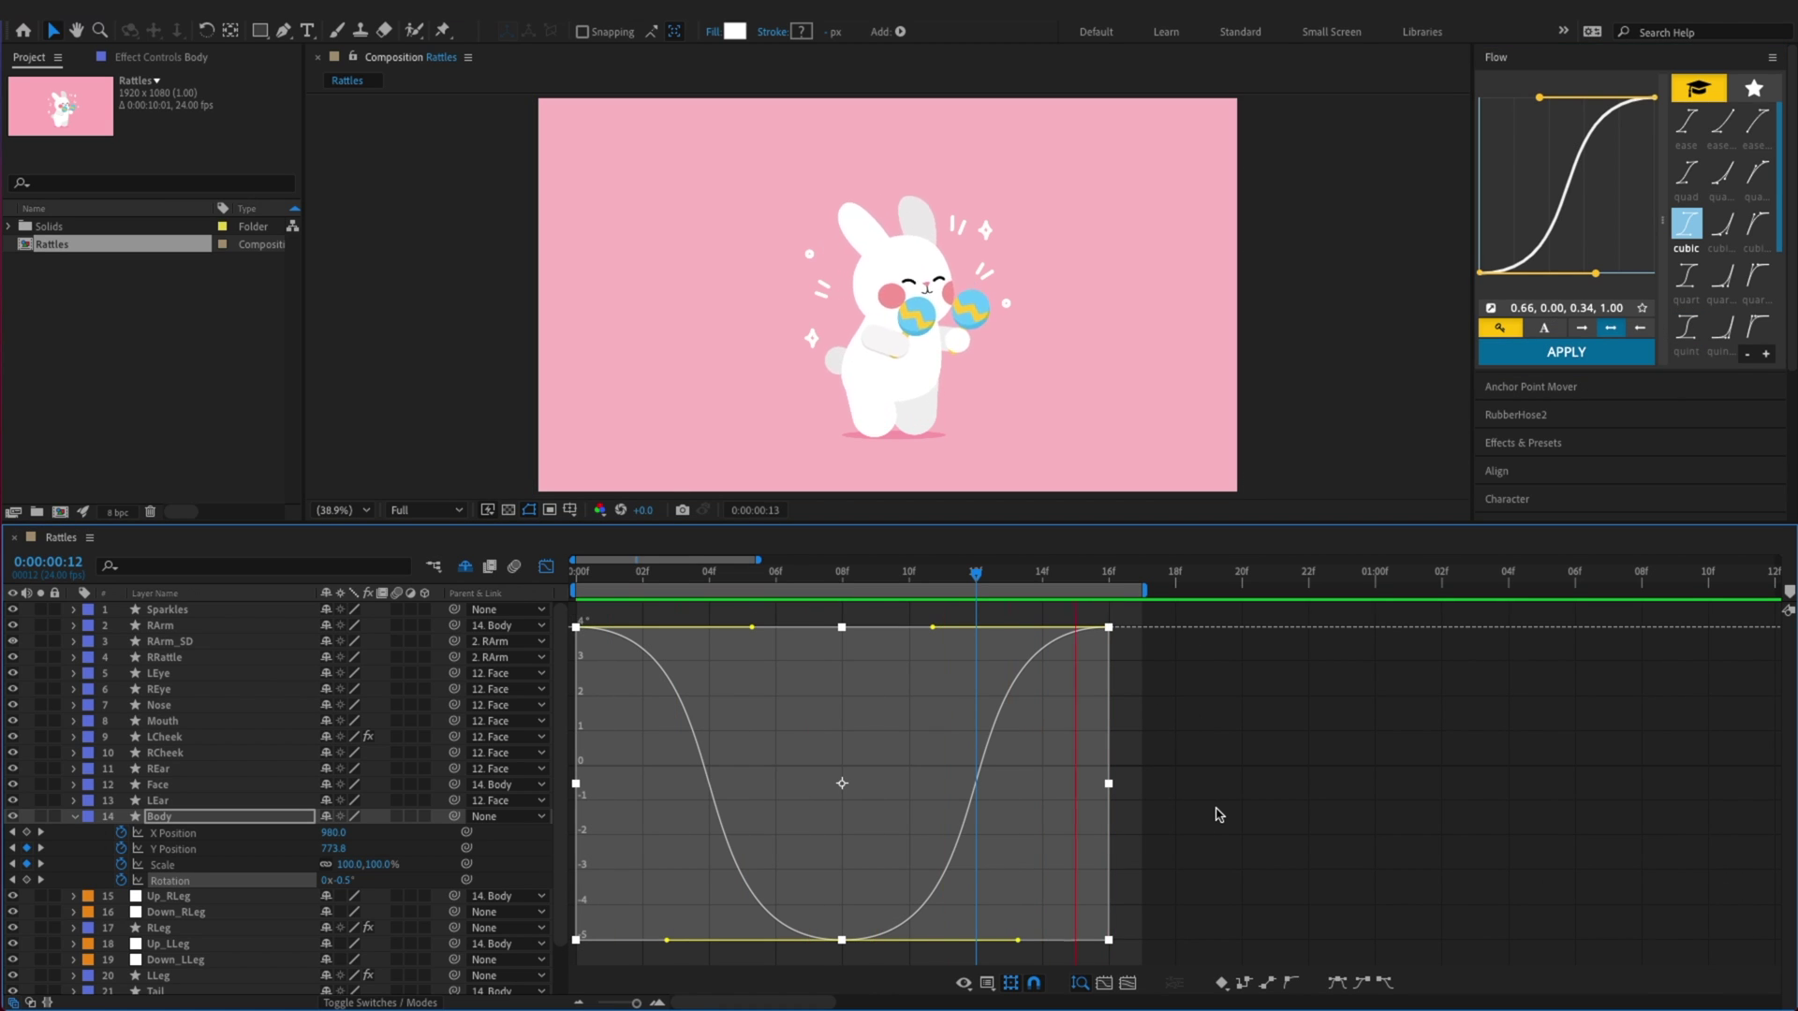
key("super+s")
Lengthen the Body's X Position easing handles at frames 0, 8 and 16 in the Graph Editor, and preview the motion
left_click(1311, 832)
left_click(251, 834)
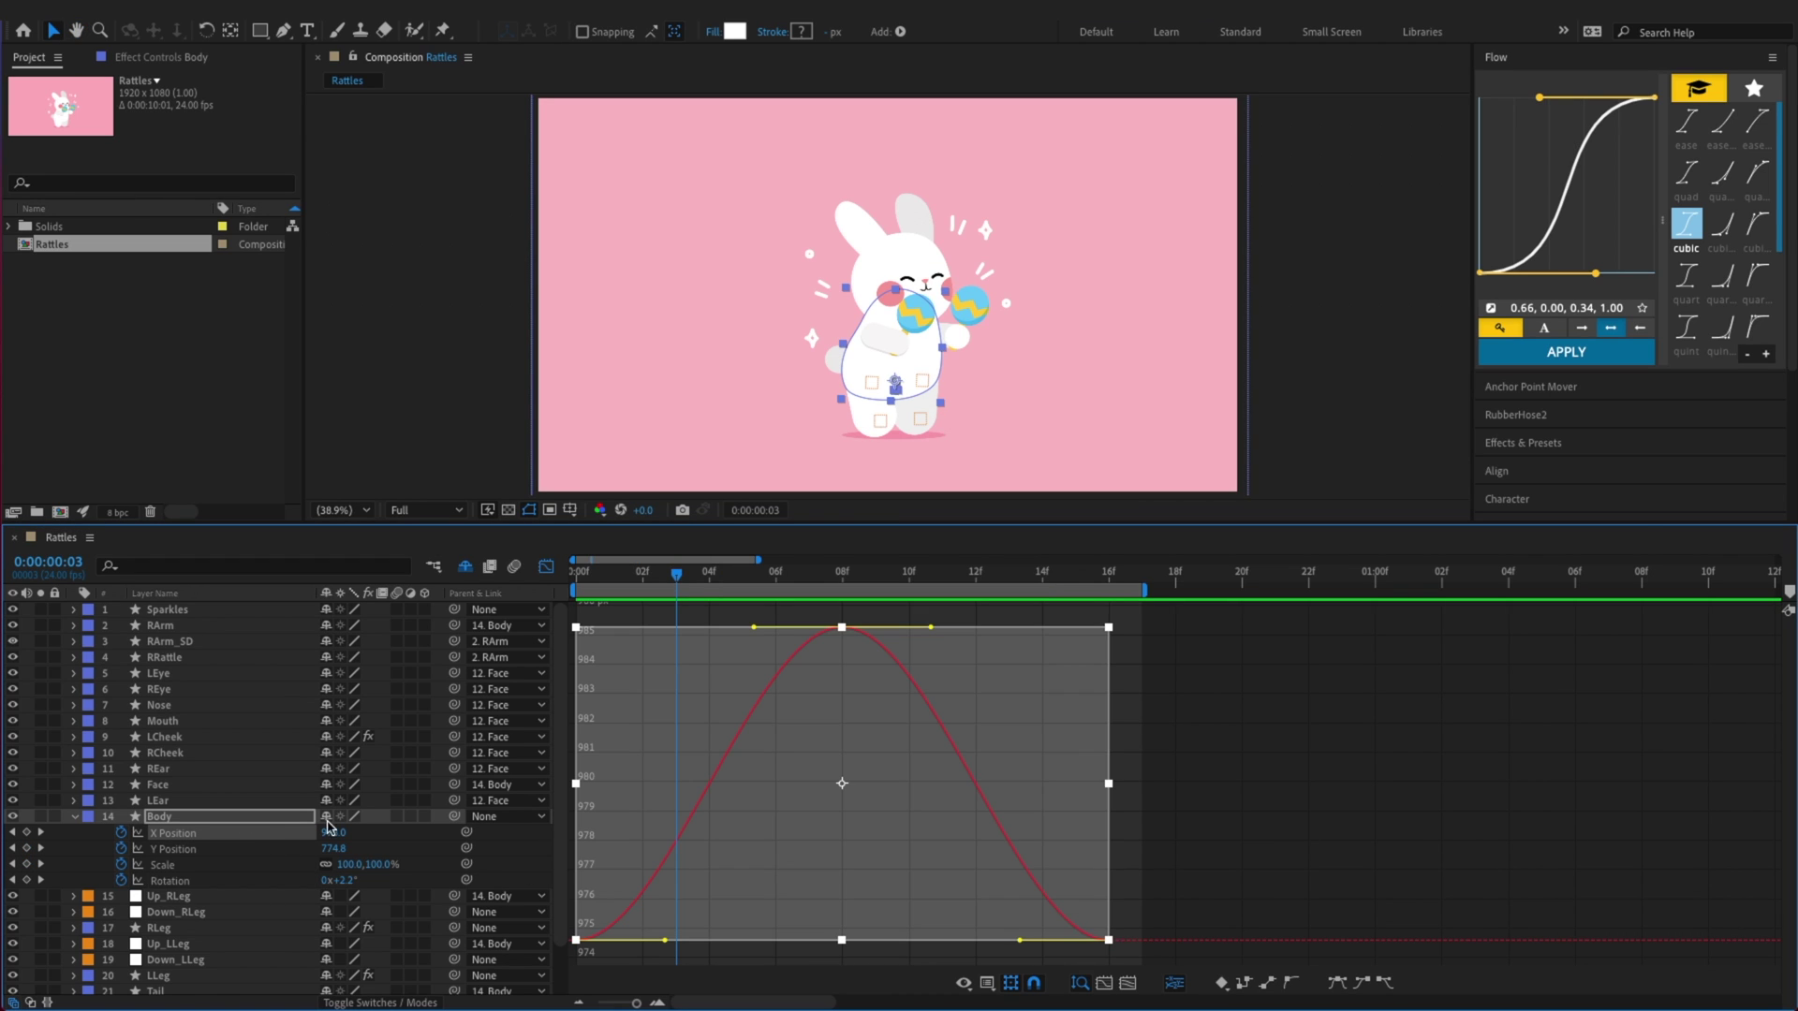
left_click_drag(932, 627, 960, 626)
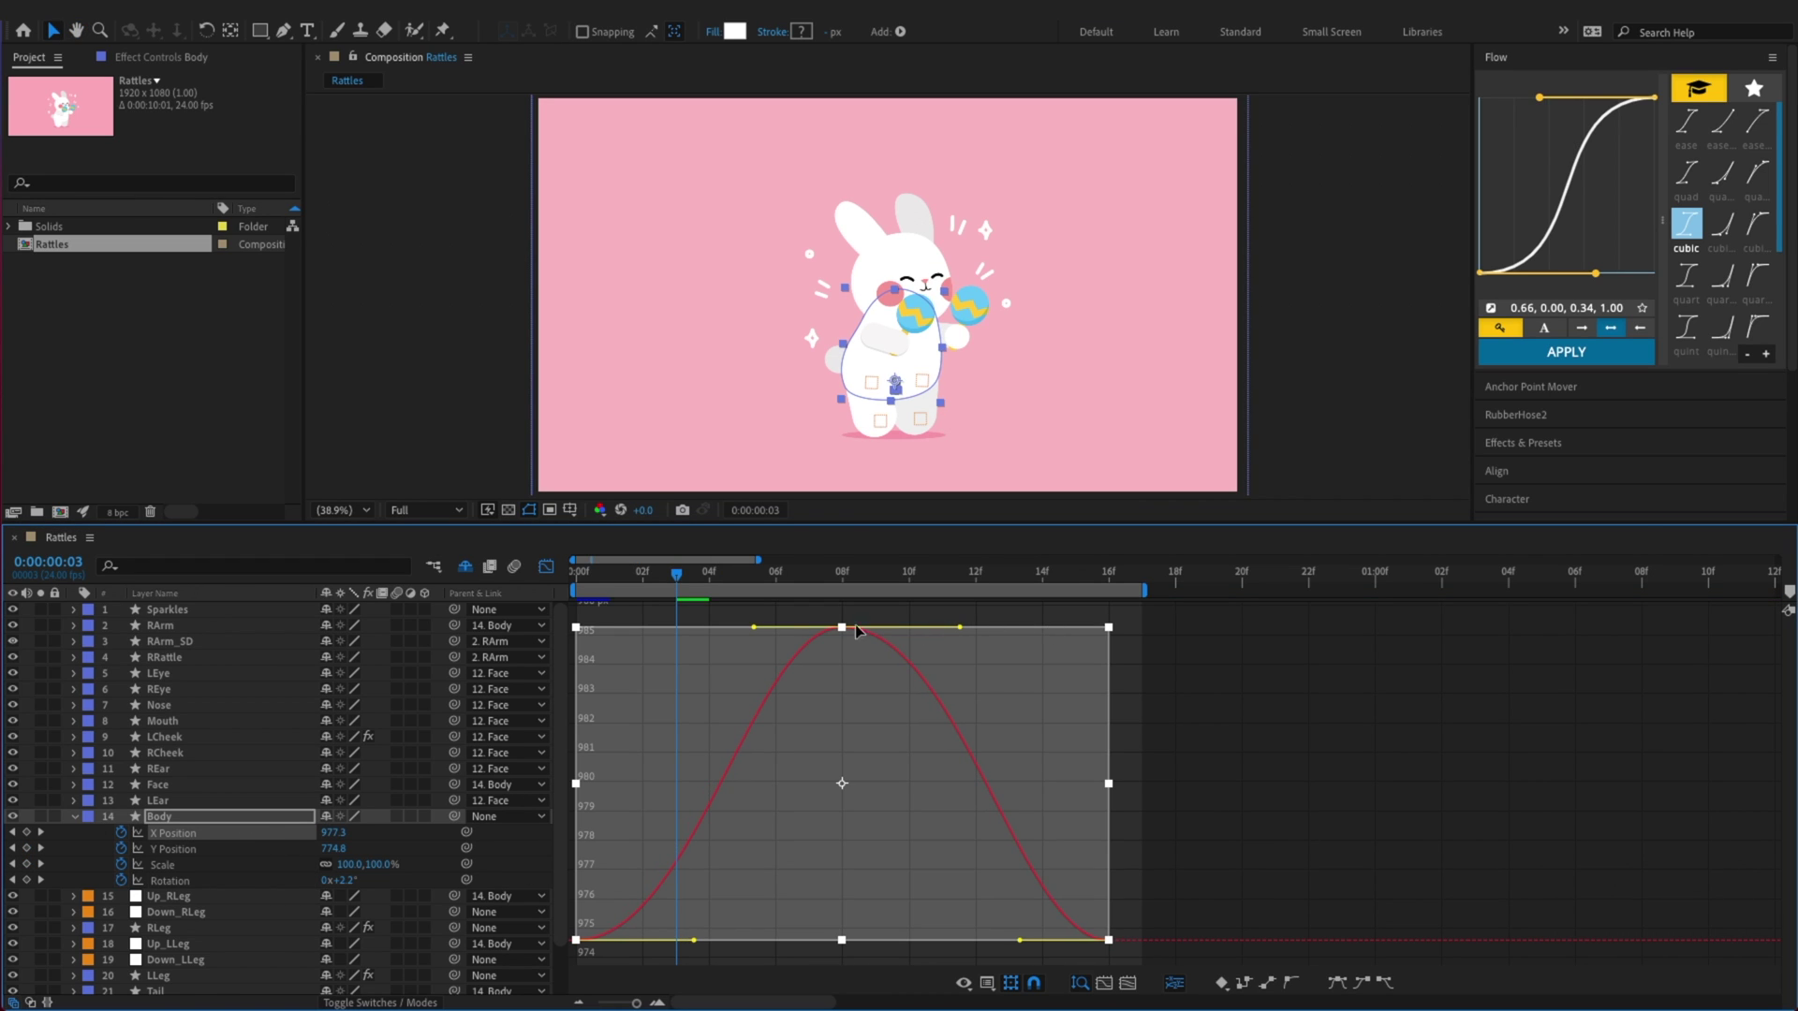
key("space")
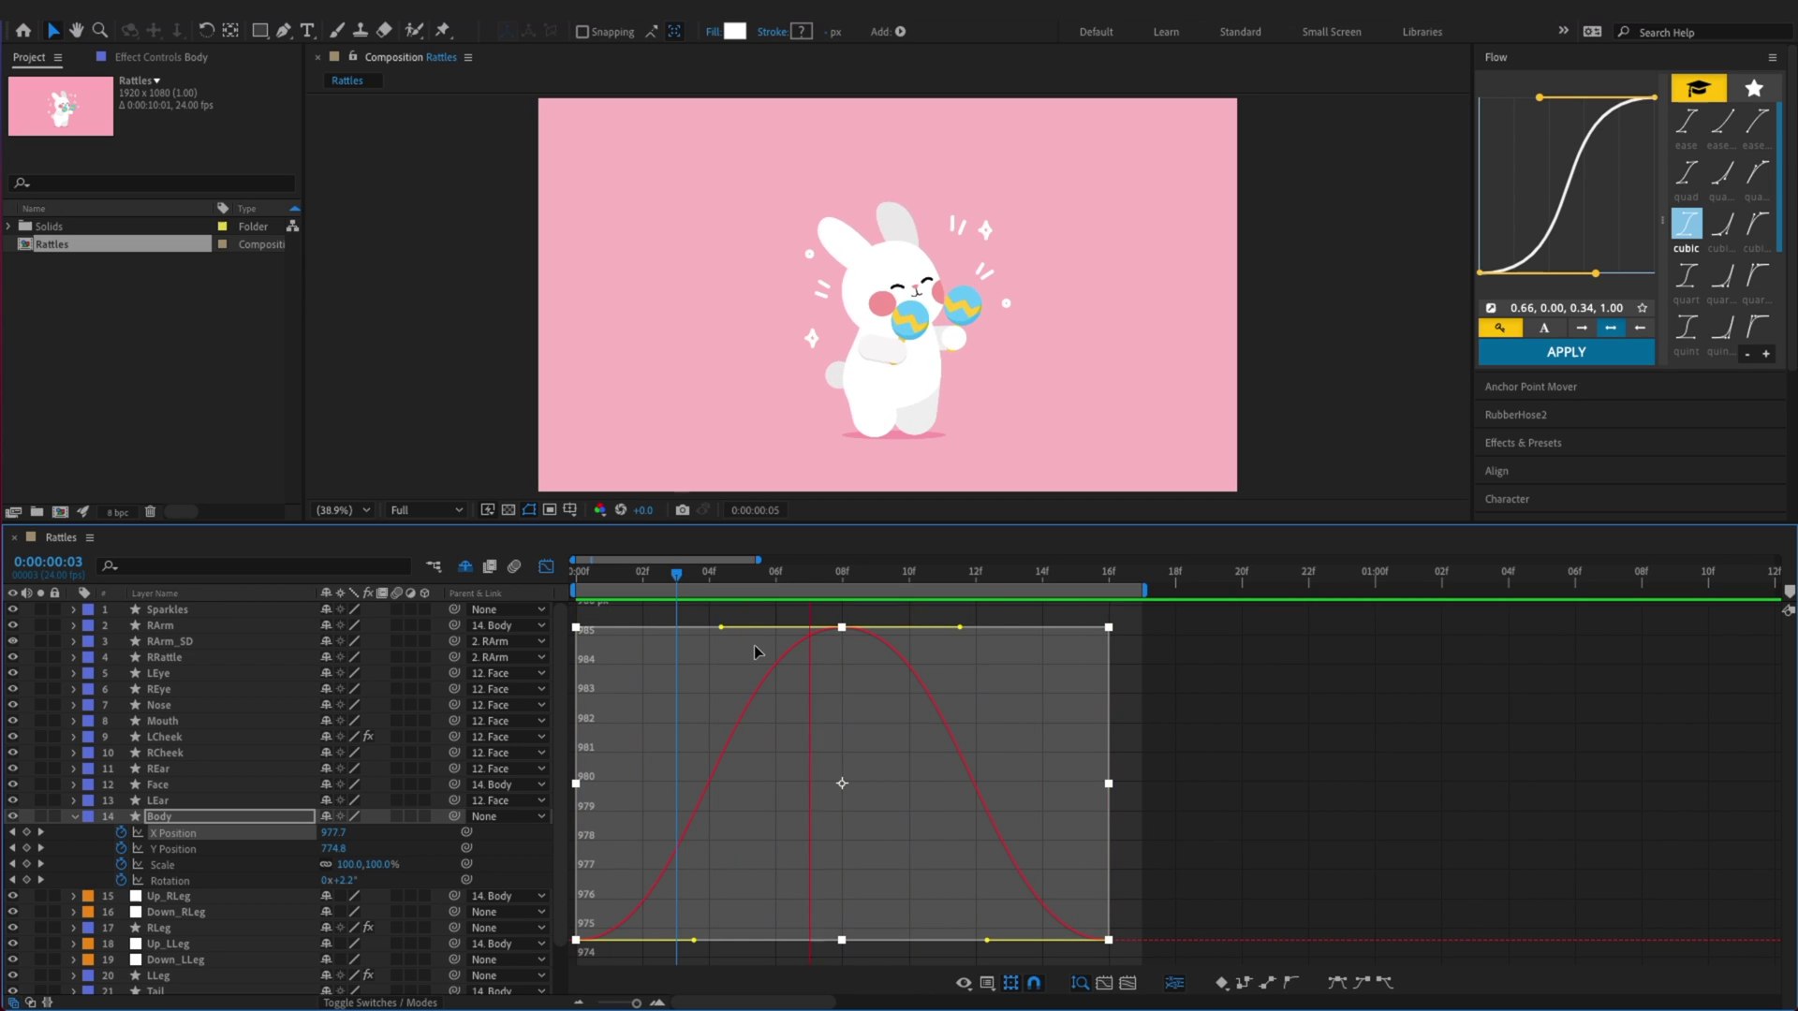
key("space")
Shorten the Body's Rotation easing handles at frames 0, 8 and 16, preview the motion and save the project
left_click(170, 881)
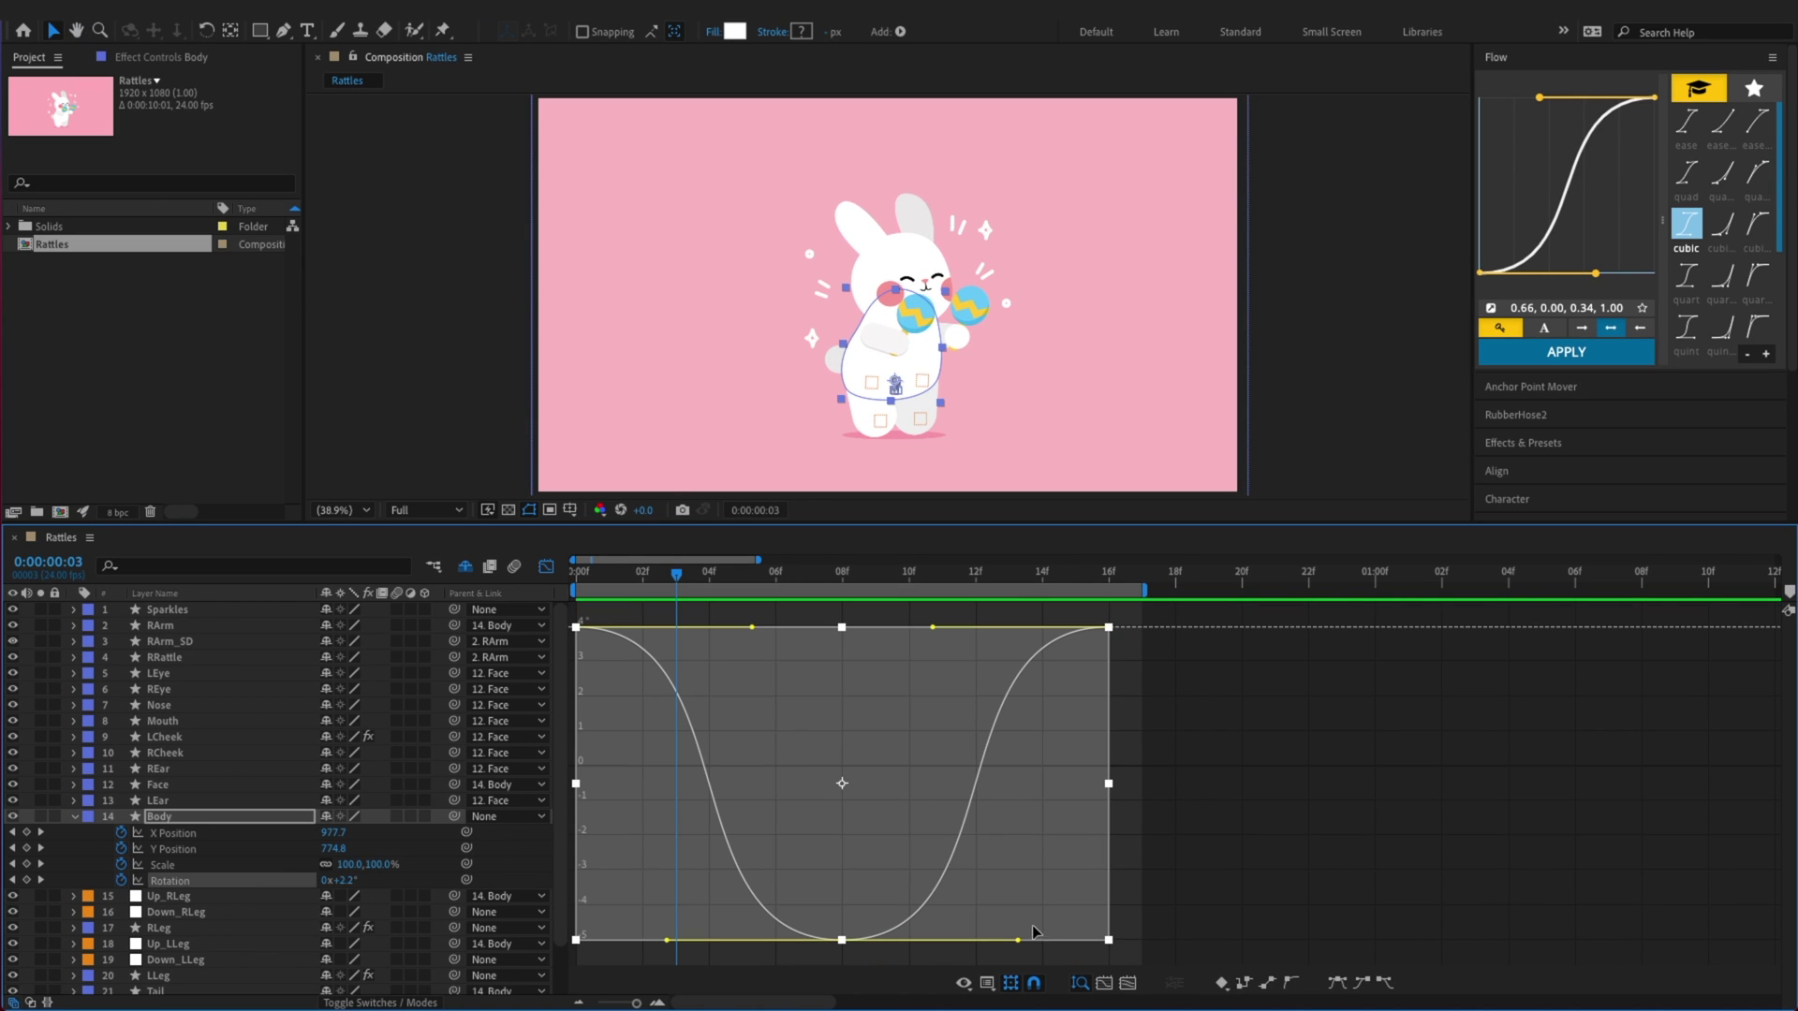
left_click_drag(1018, 940, 991, 942)
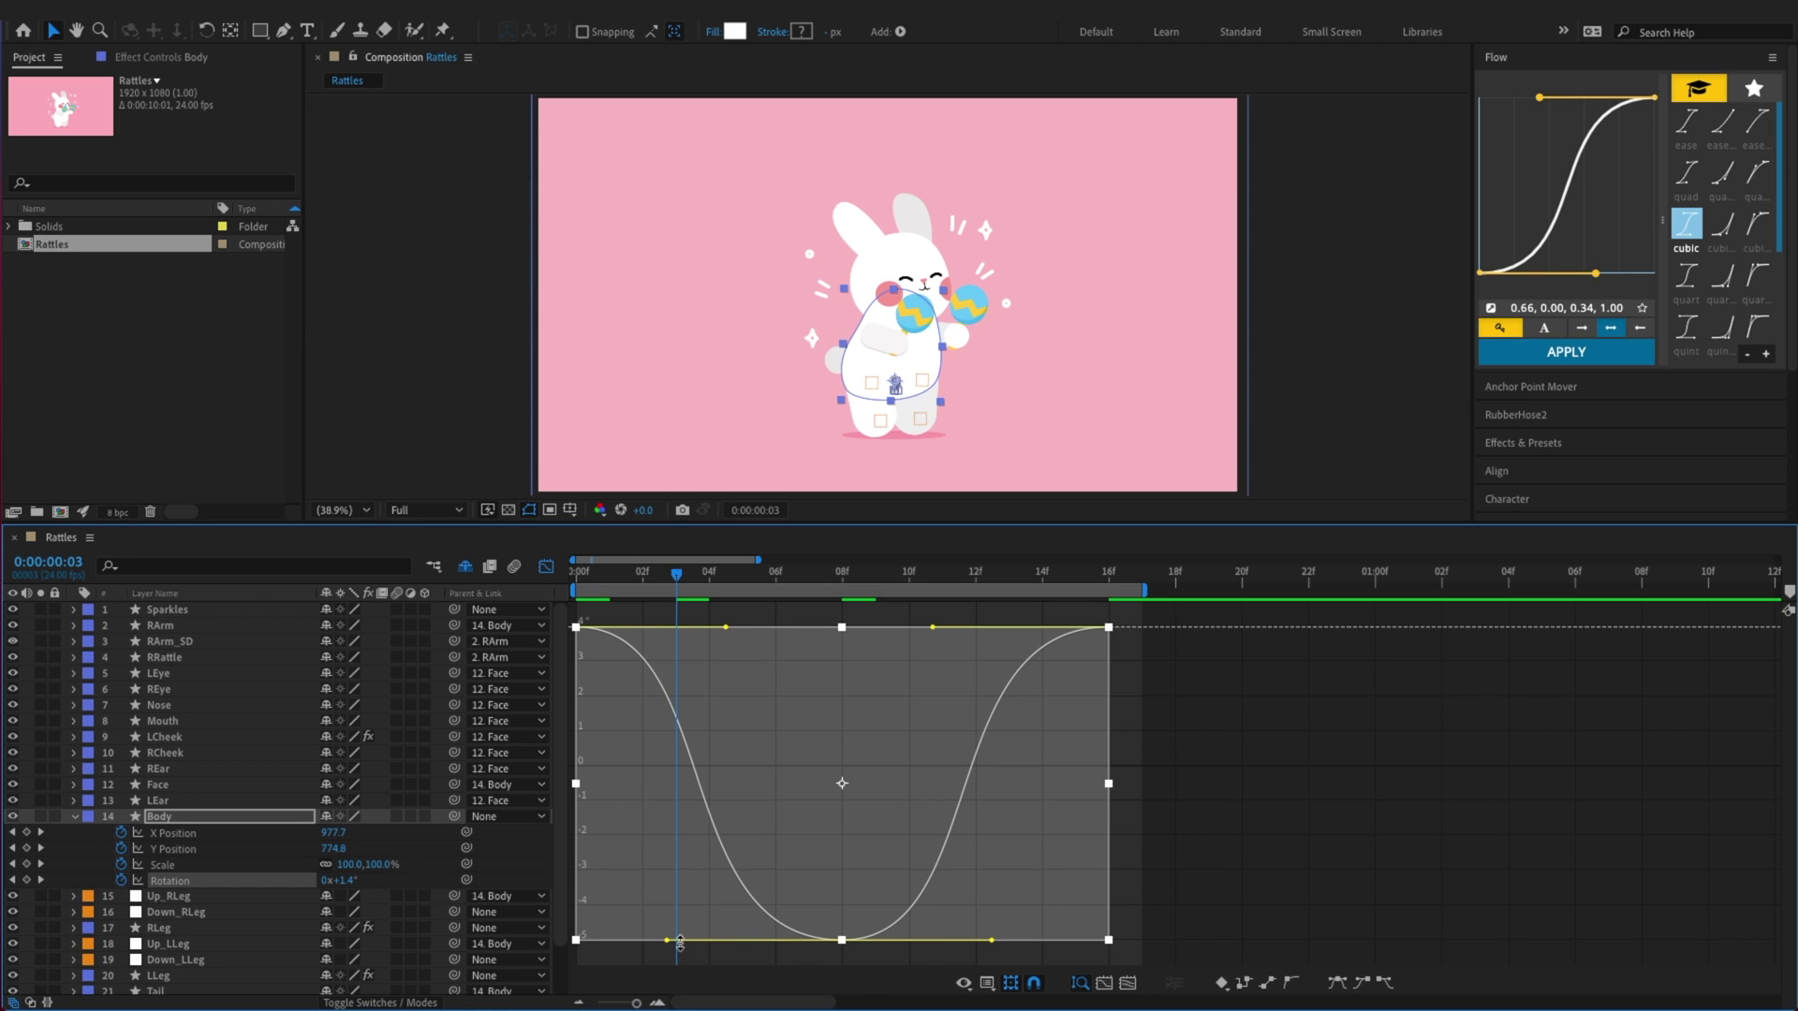
left_click_drag(669, 941, 688, 941)
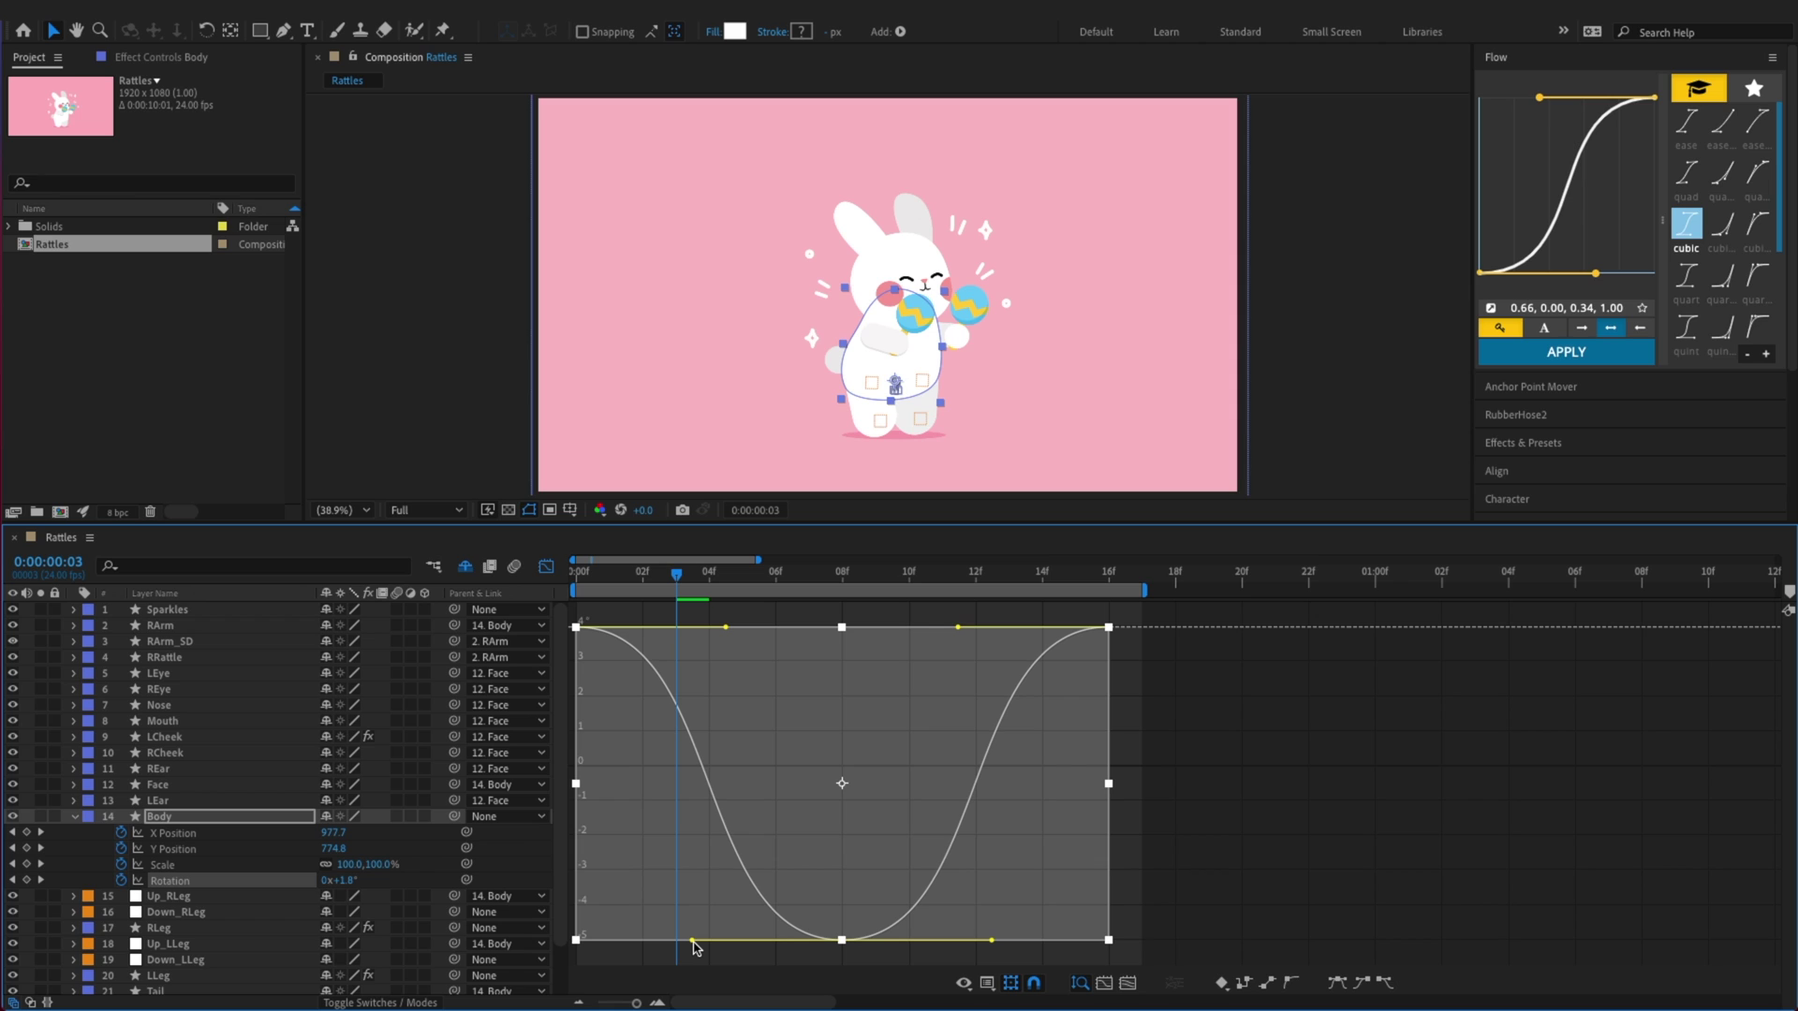
key("space")
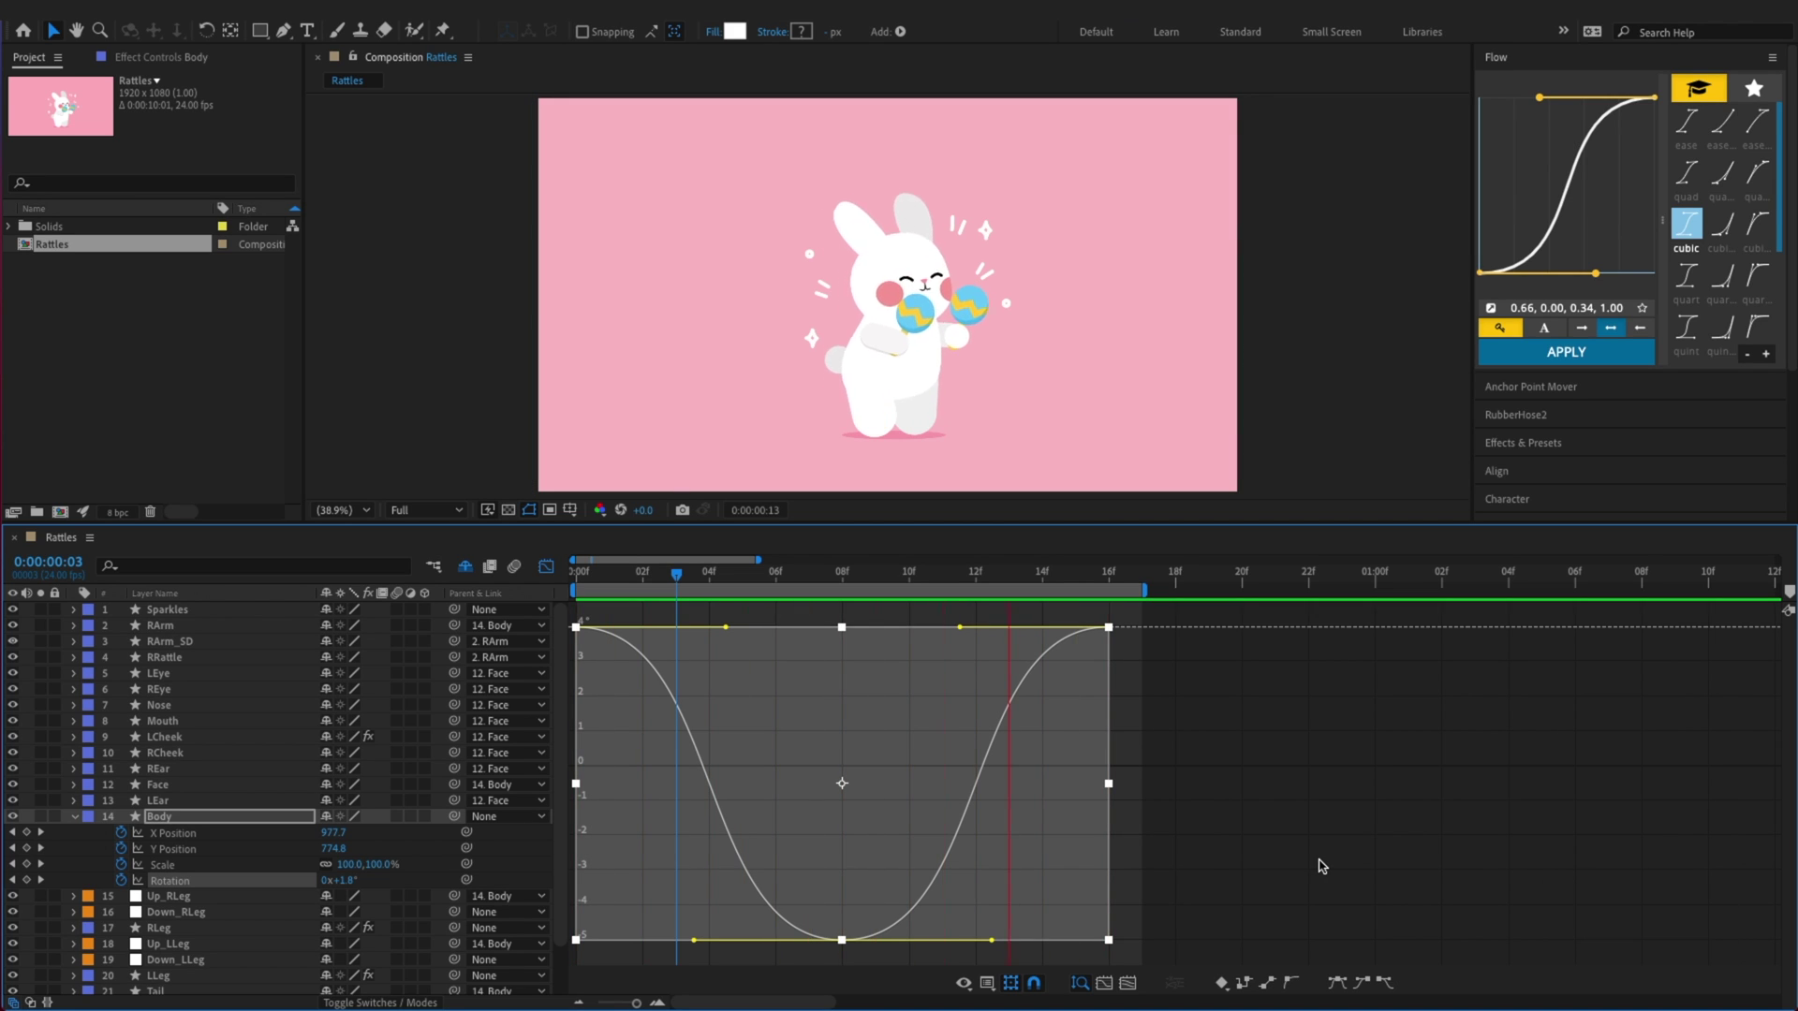
key("super+s")
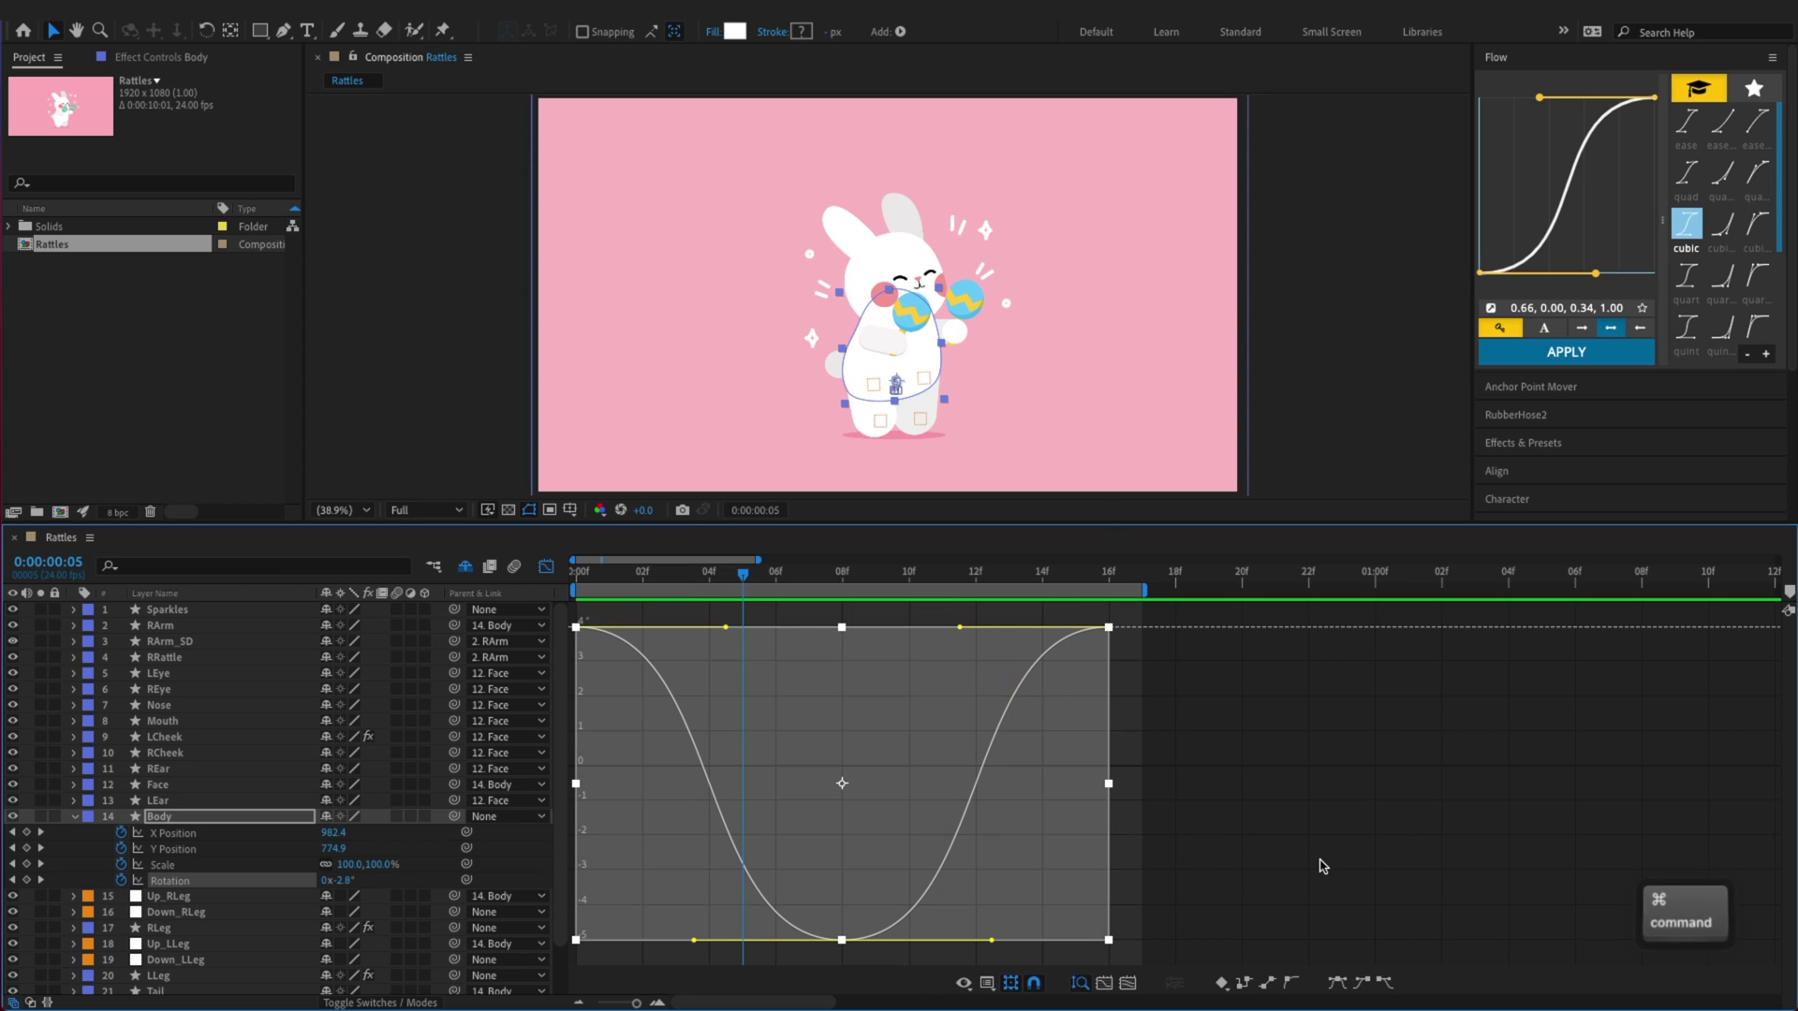
Leave the Graph Editor, unlink the Body's Scale dimensions and set Scale at frame 0 to 99.5, 100.5%
left_click(717, 683)
left_click(547, 568)
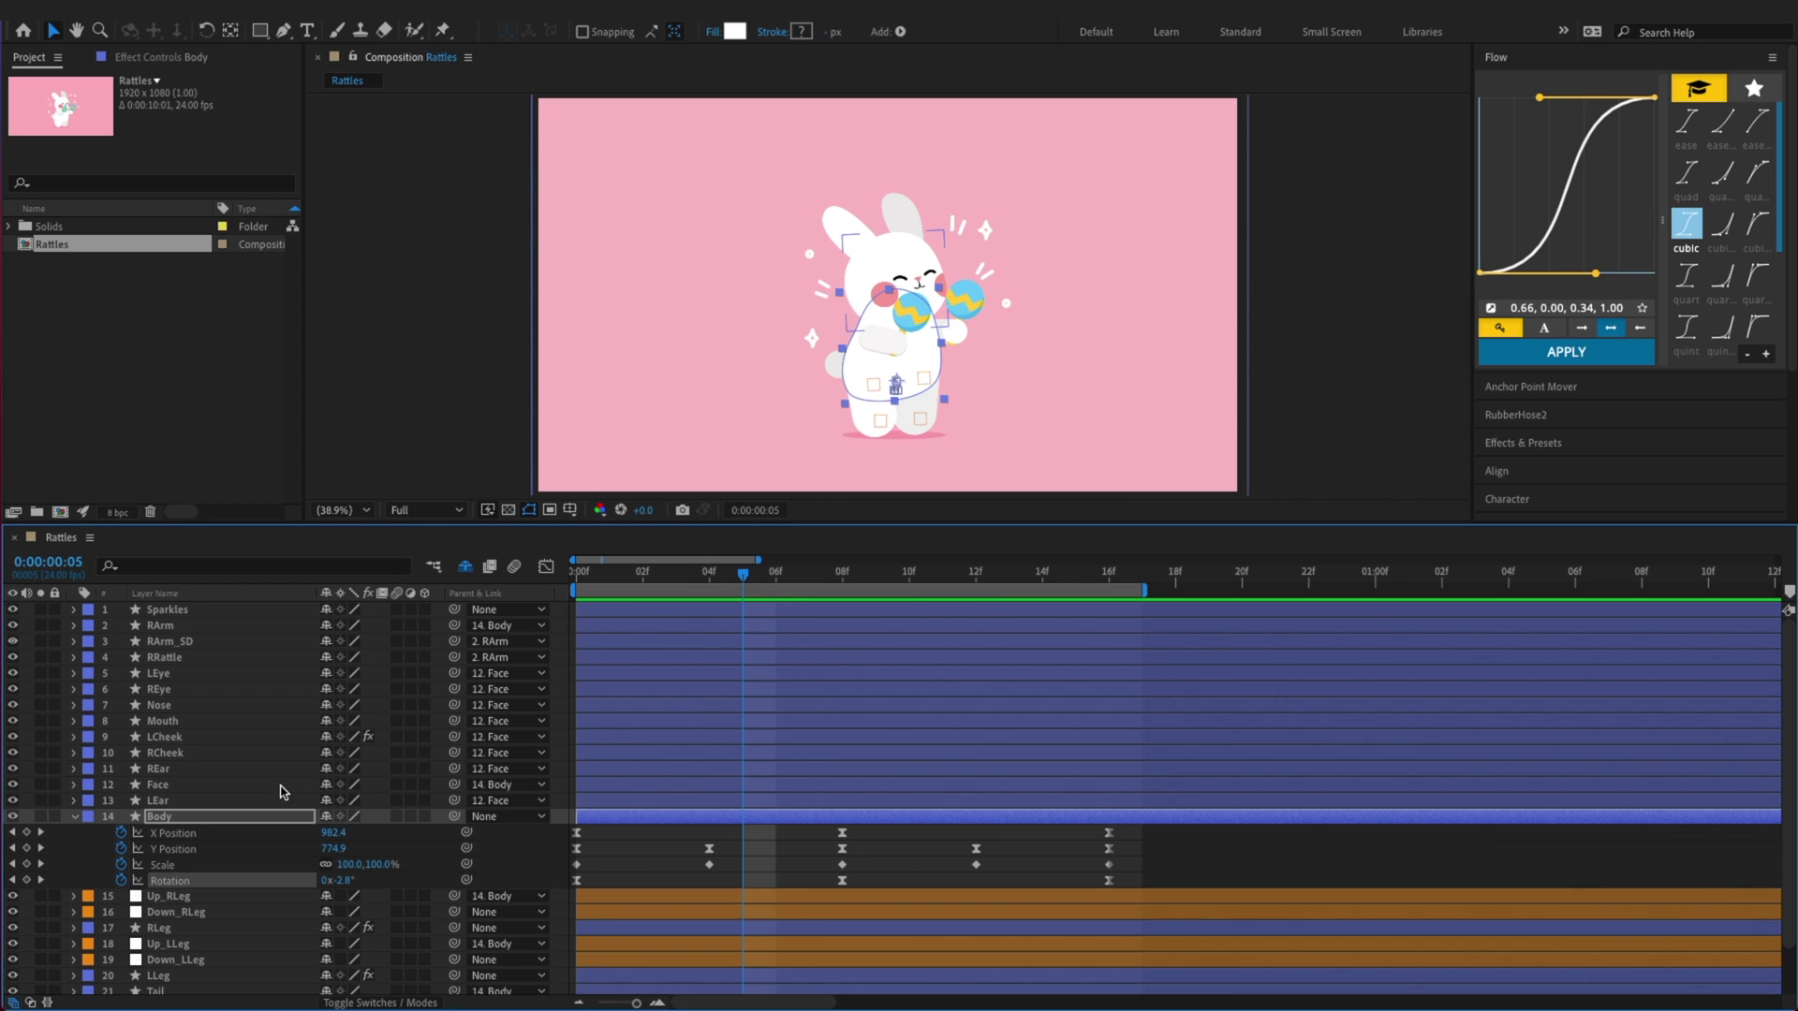
left_click(235, 867)
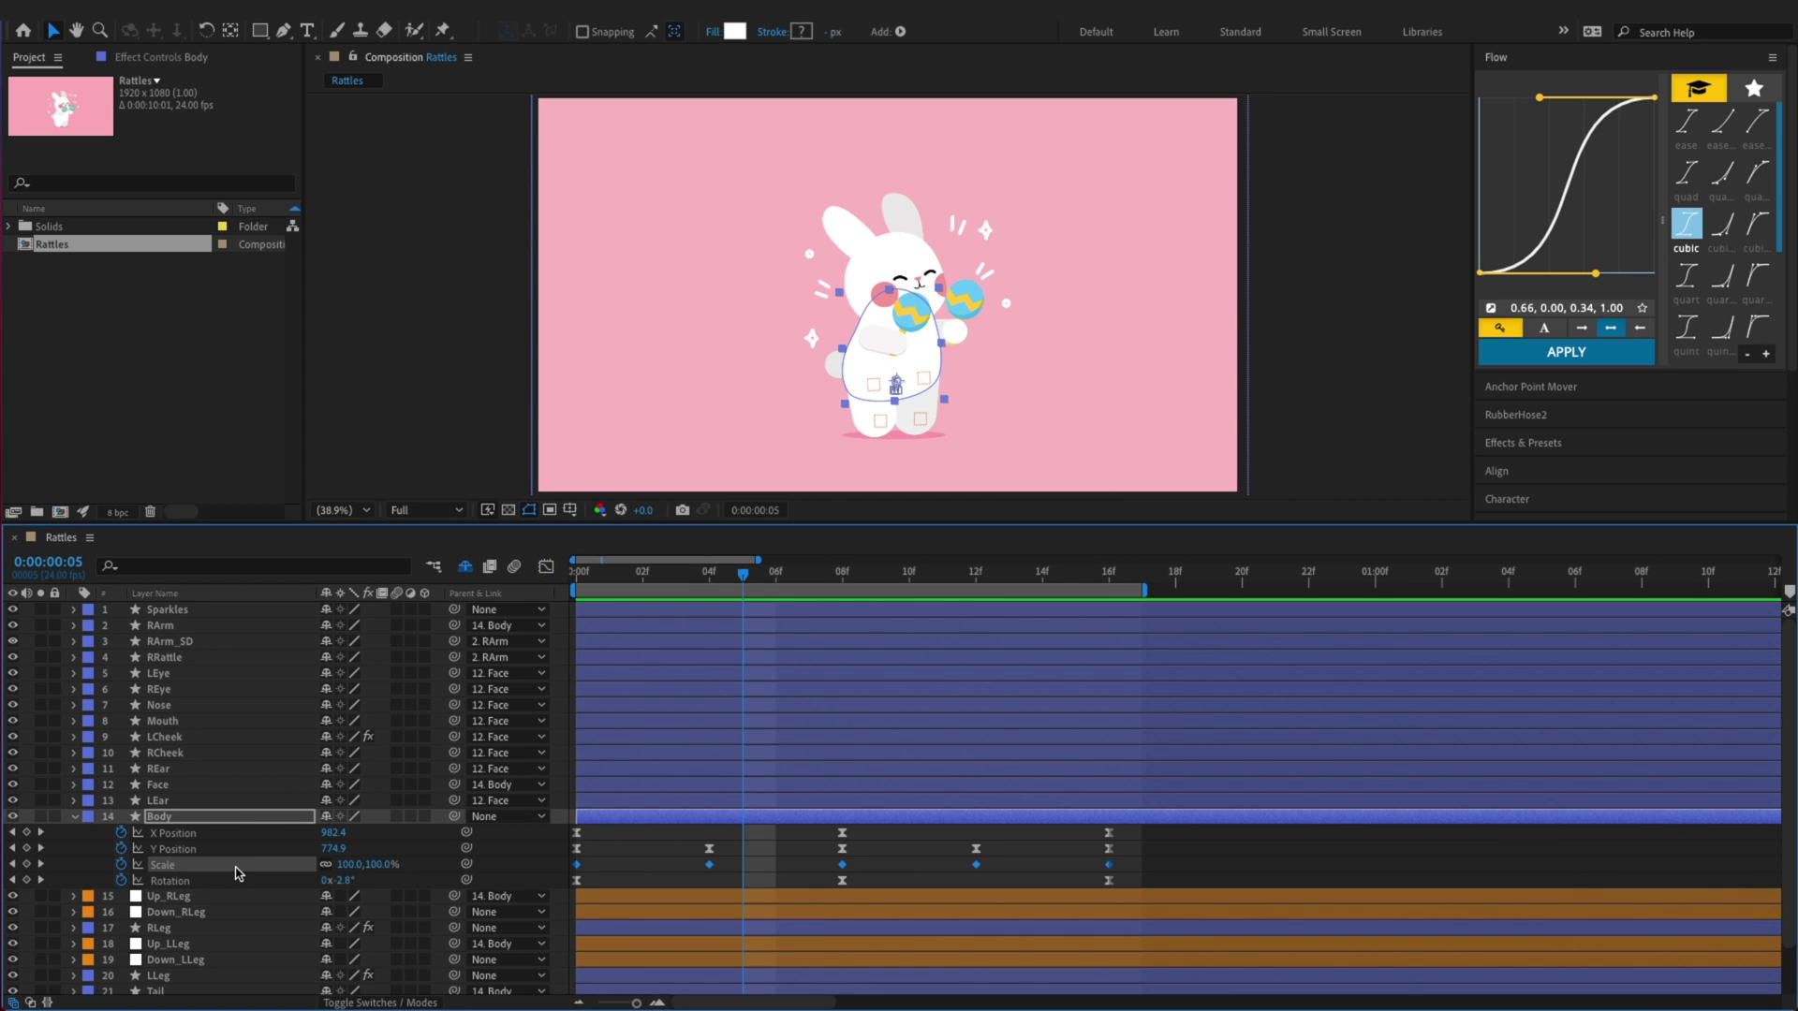
left_click(610, 865)
key("z")
key("s")
key("z")
key("x")
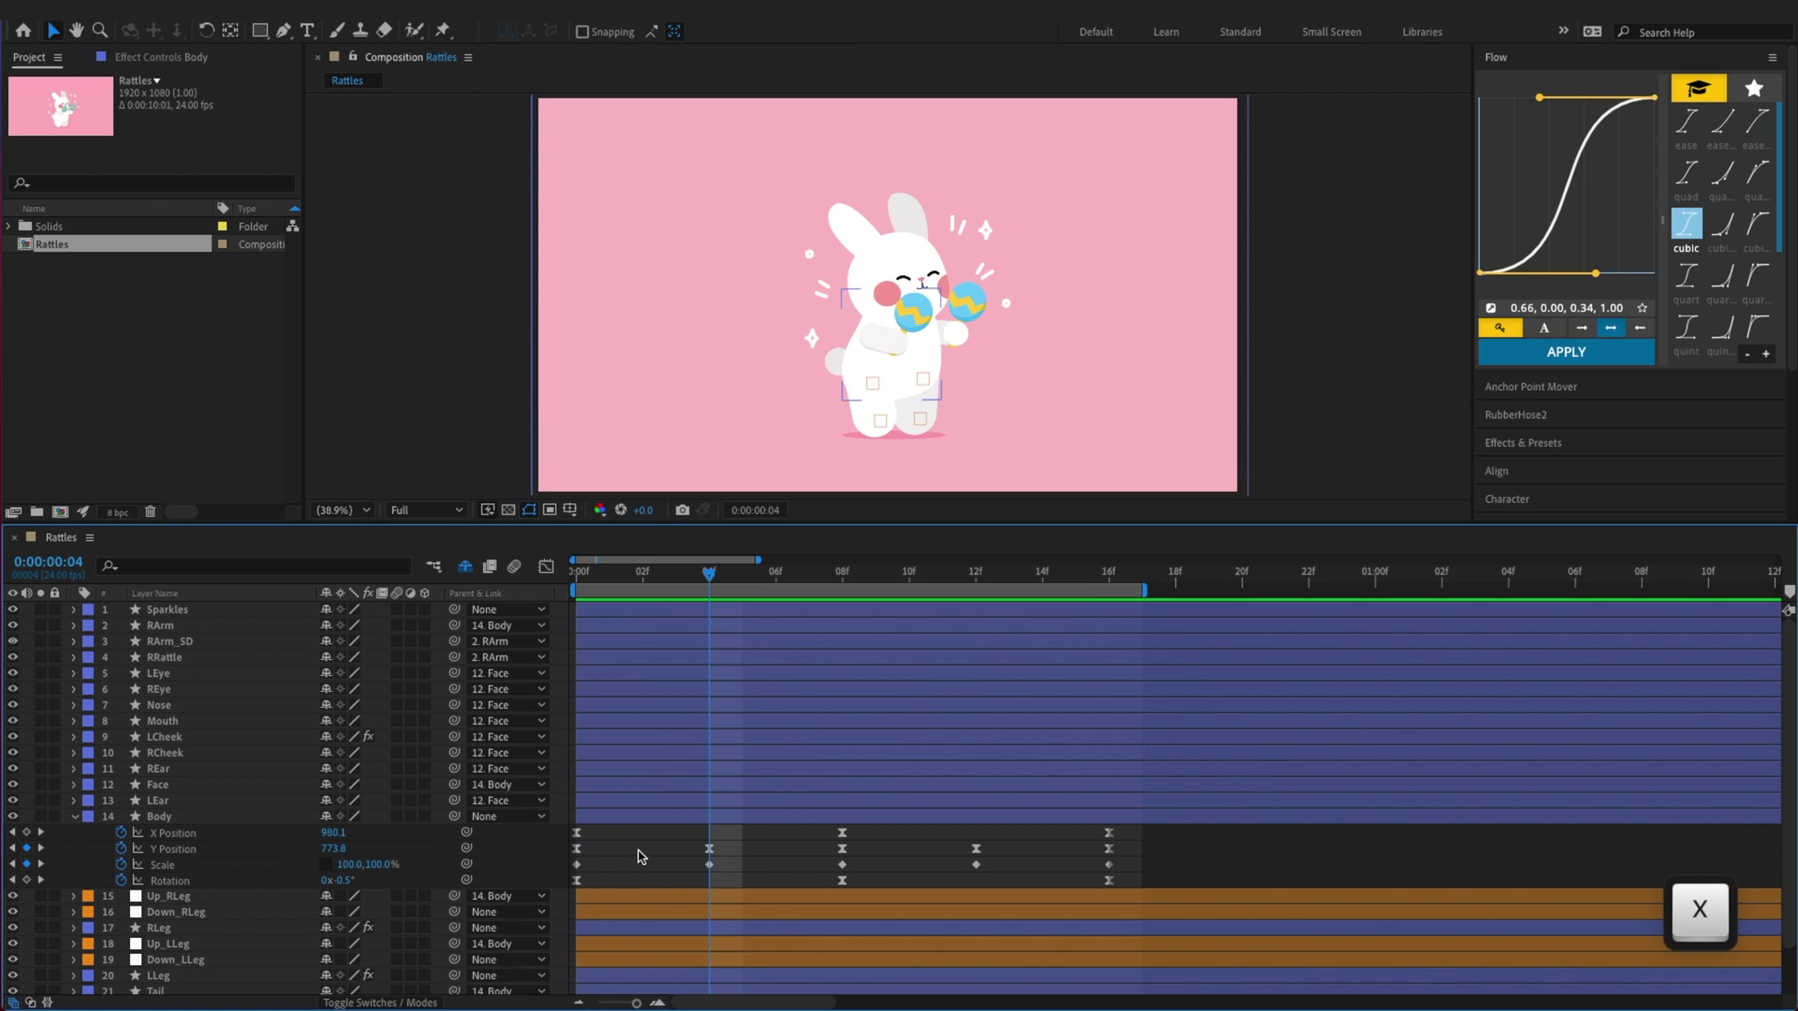
key("z")
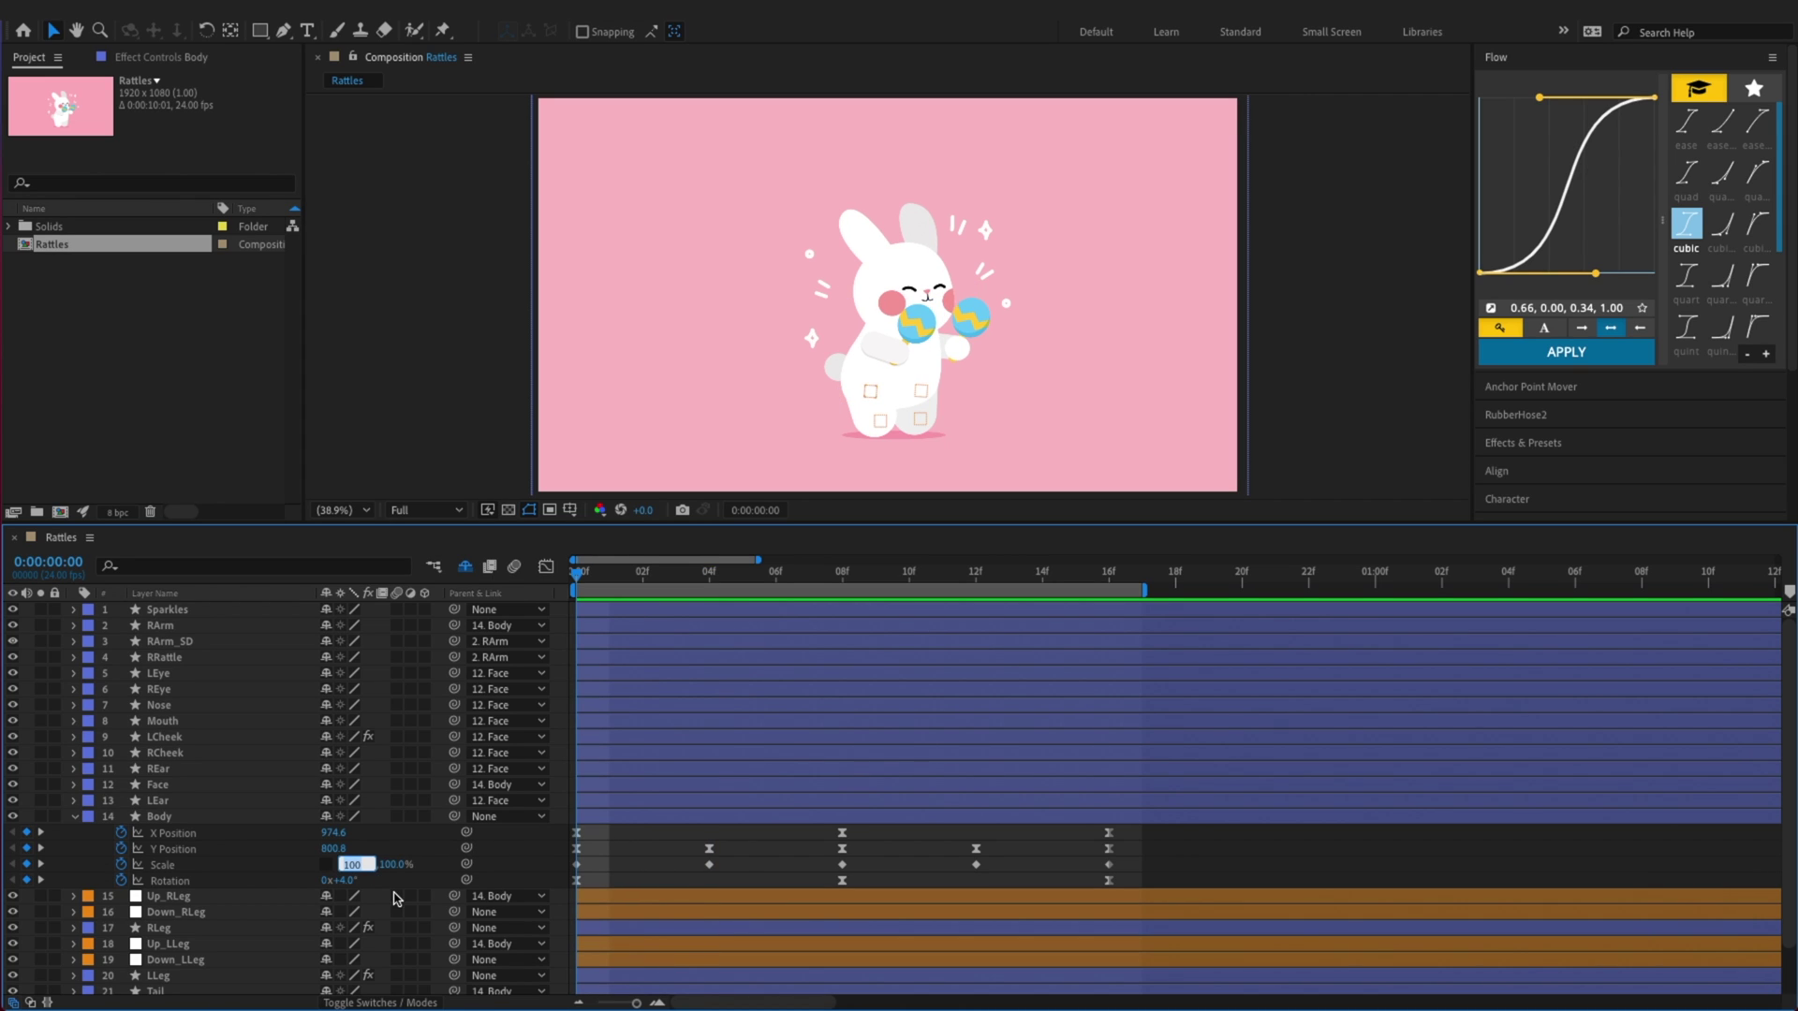
type("99.5")
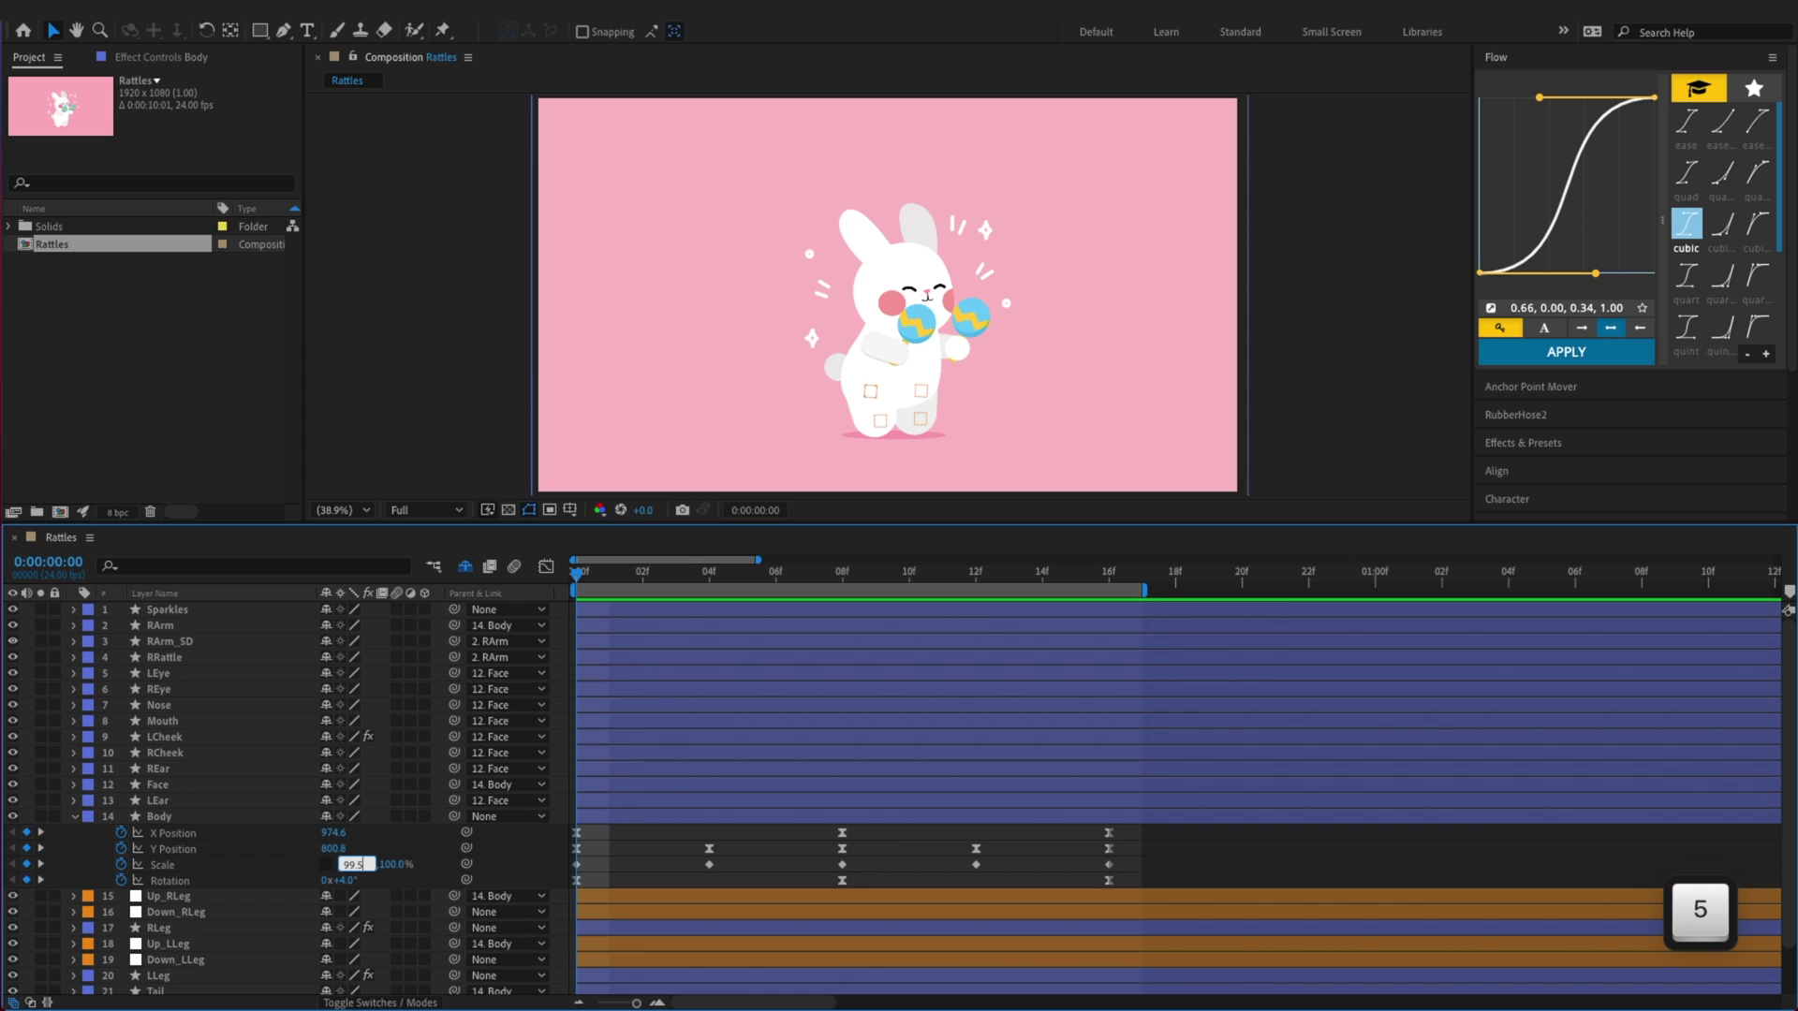
key("Tab")
type("100.5")
key("Return")
left_click(591, 873)
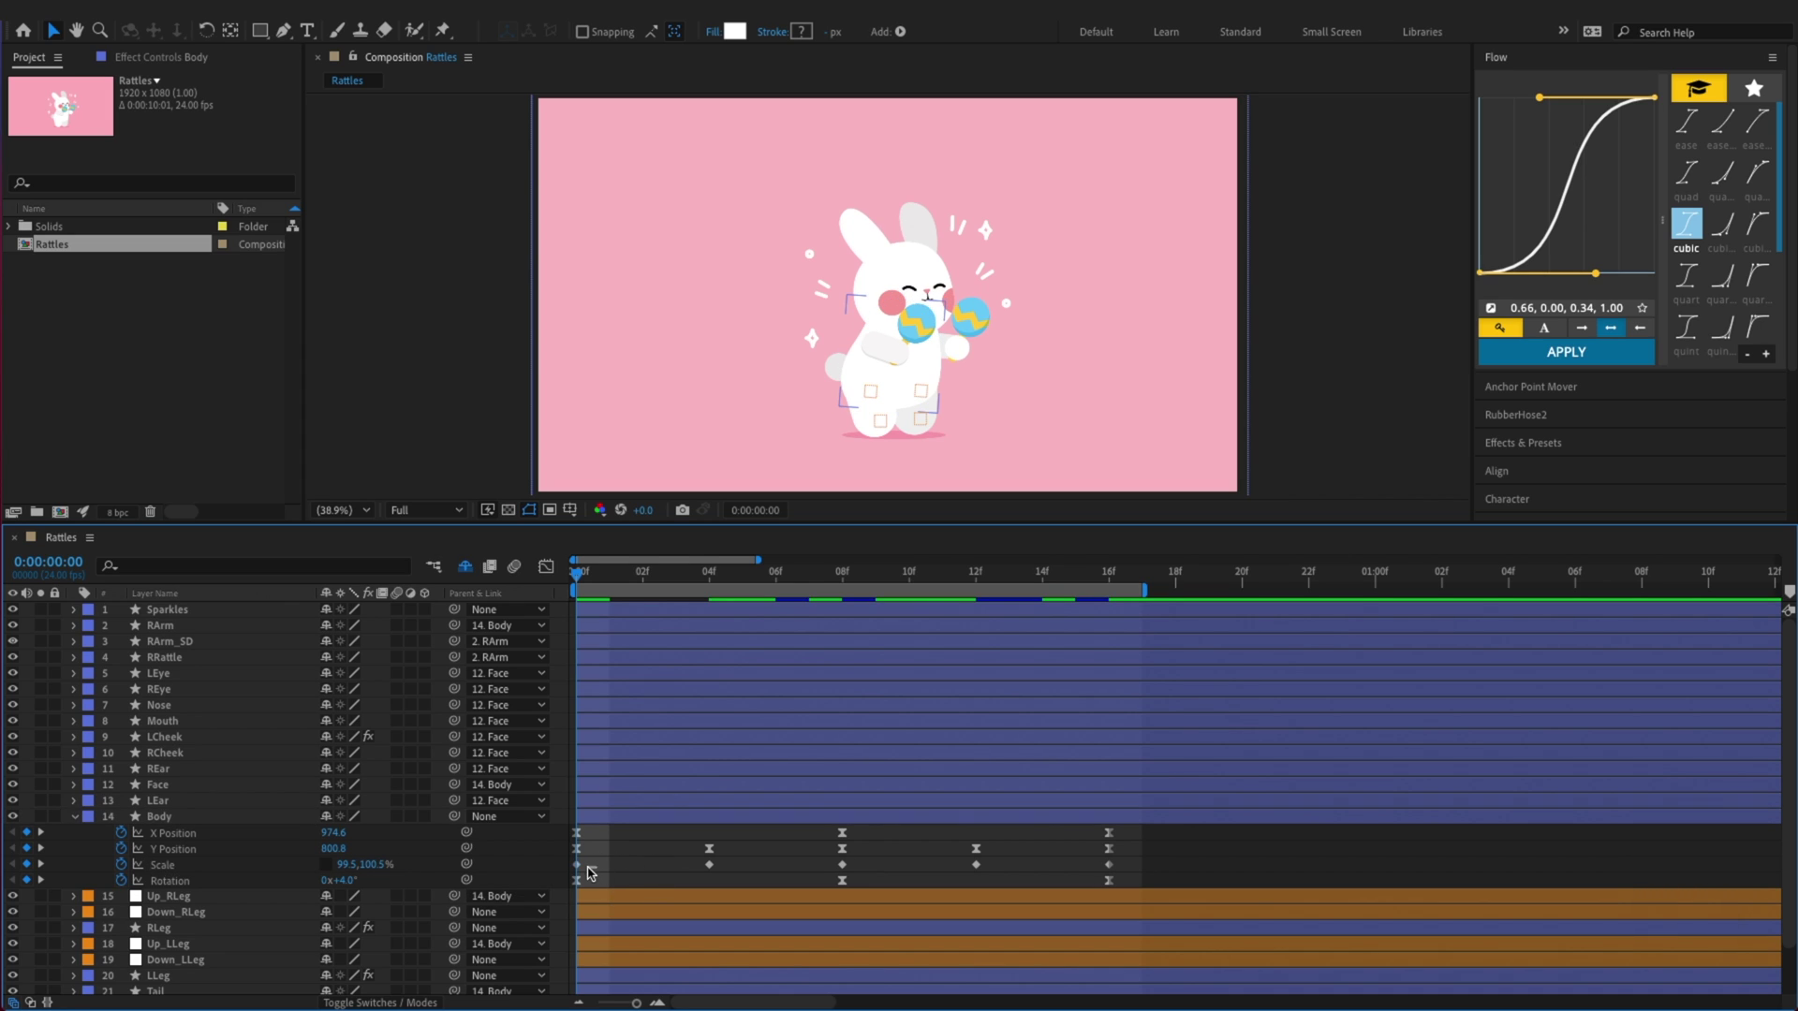
Copy the Body's Scale keyframe from frame 0 to frame 4 and return to frame 0
left_click(576, 865)
key("super+c")
key("k")
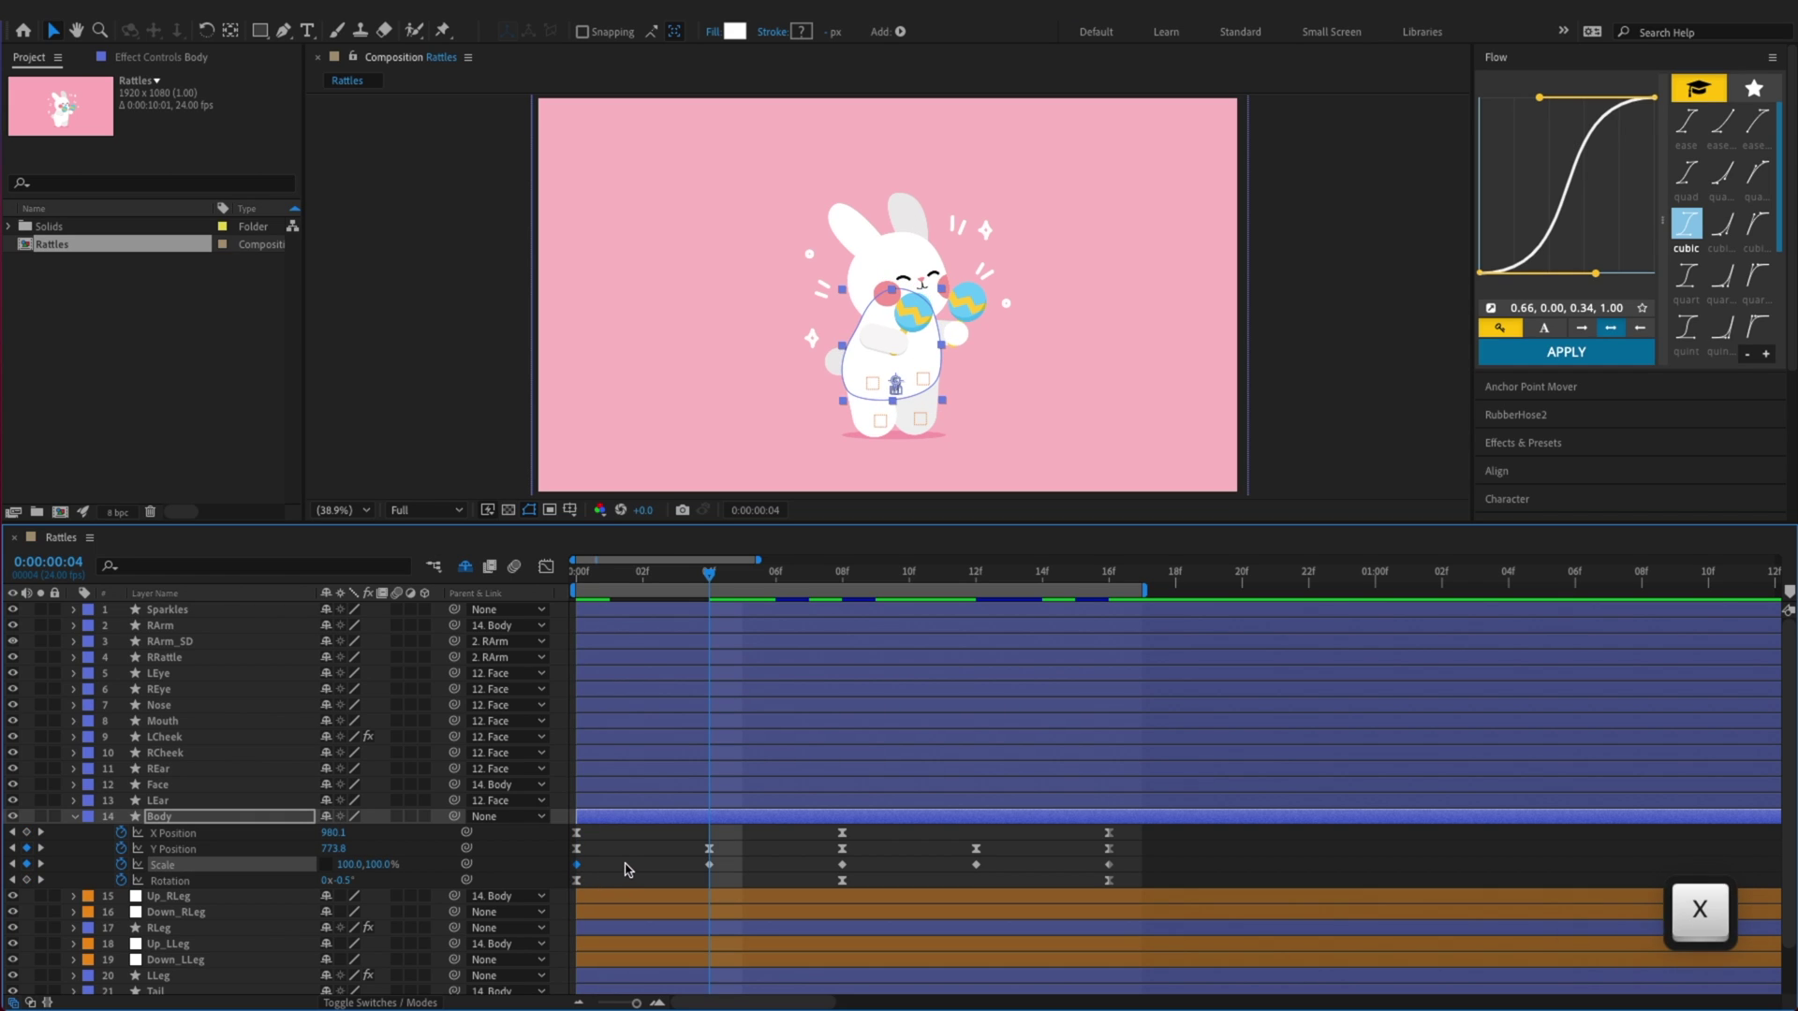
key("super+v")
key("z")
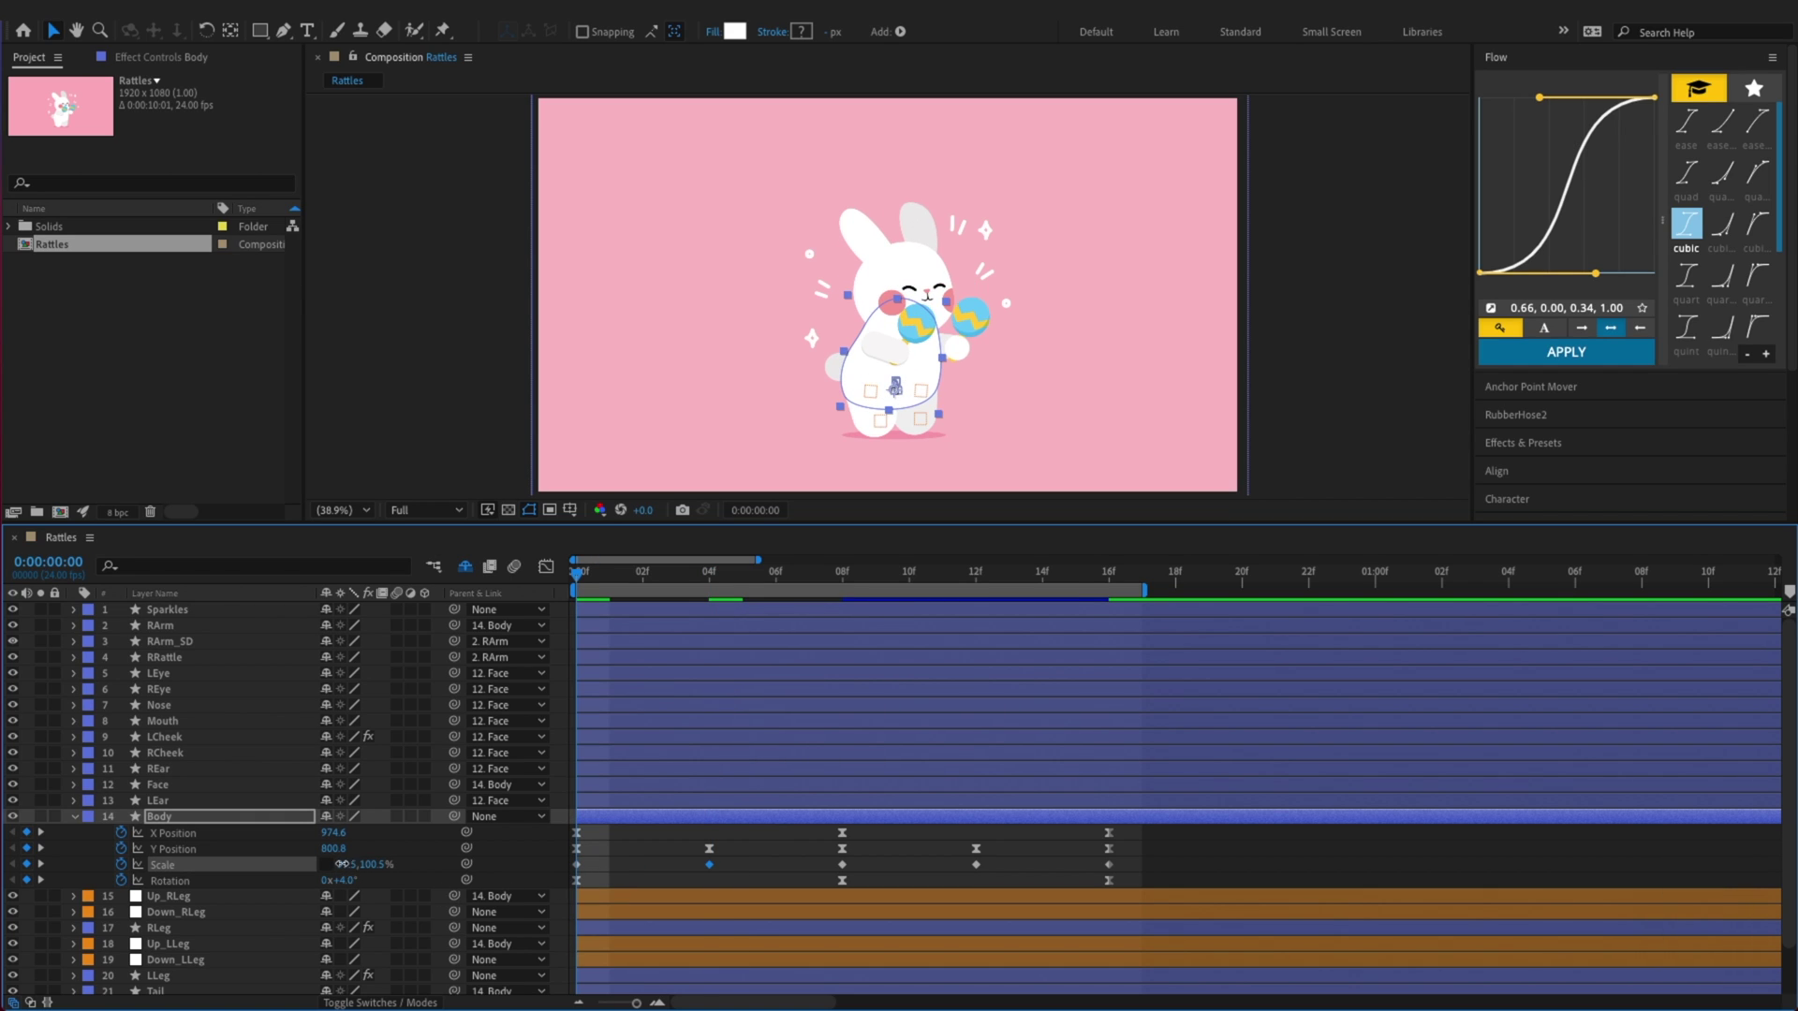
Set the Body's Scale at frame 0 to 100.5, 99.5% and copy that keyframe to frame 8
type("100.")
key("Tab")
type("99")
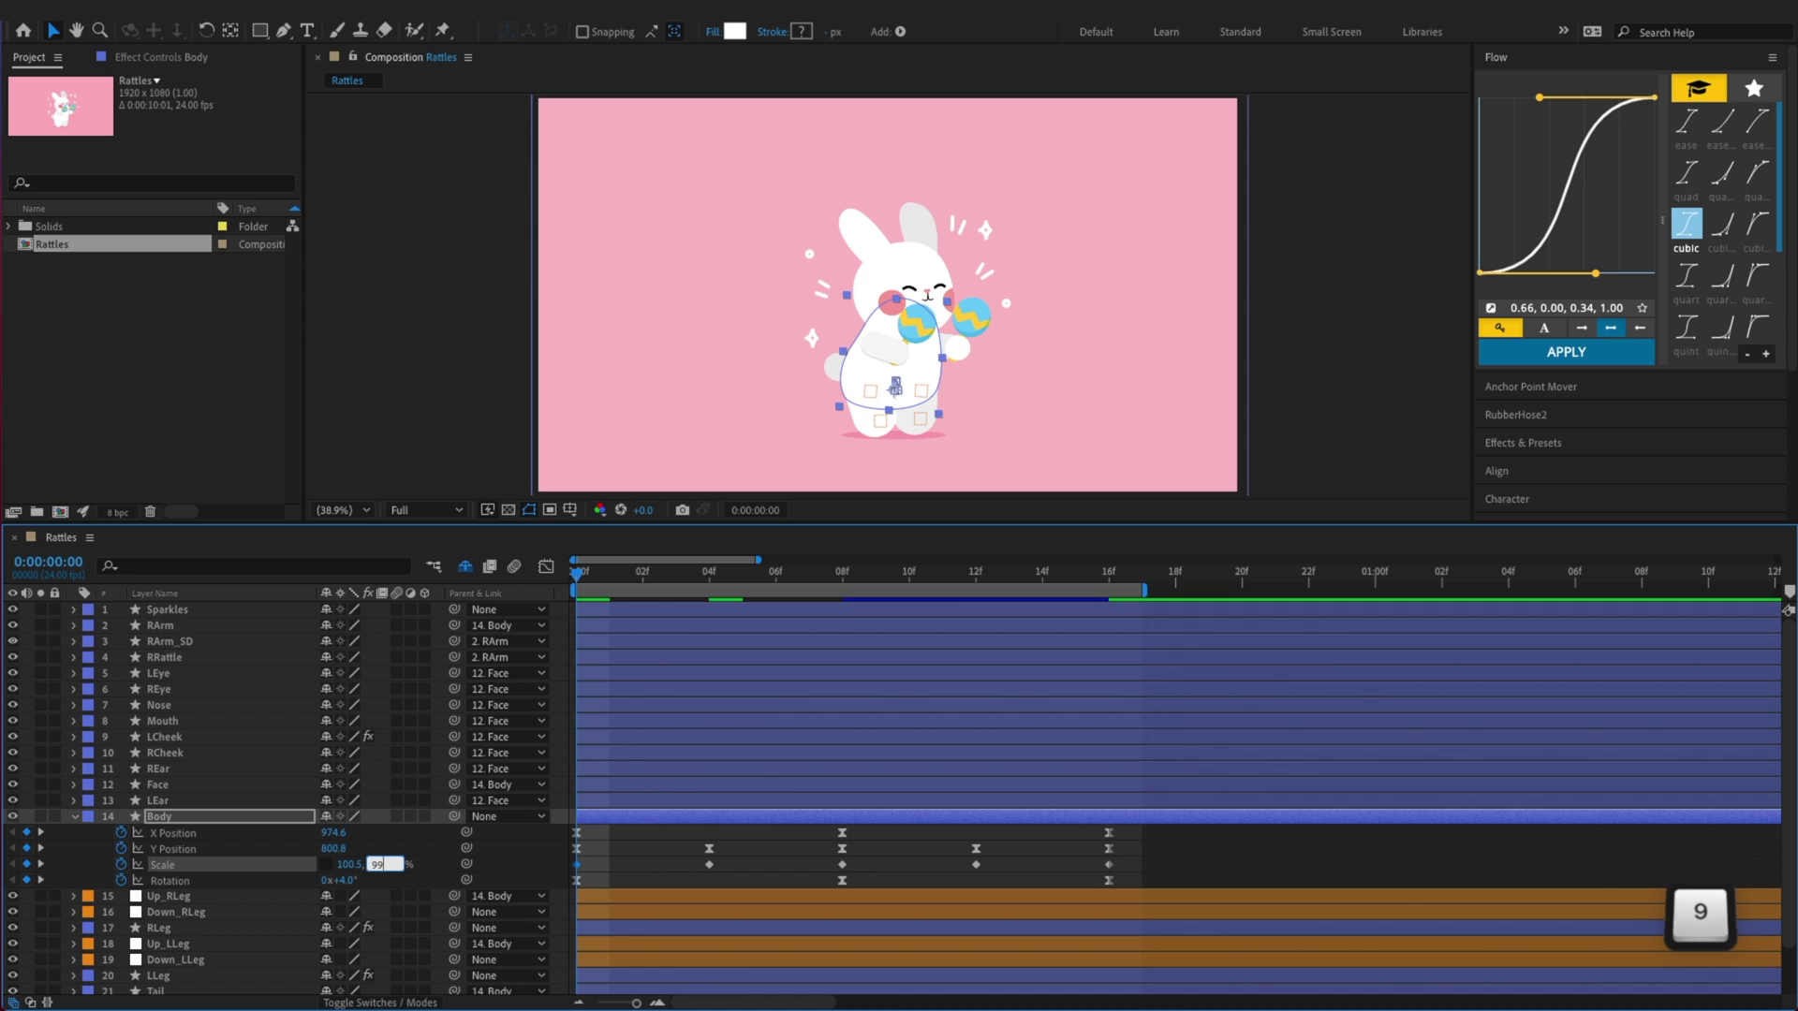
key("super+c")
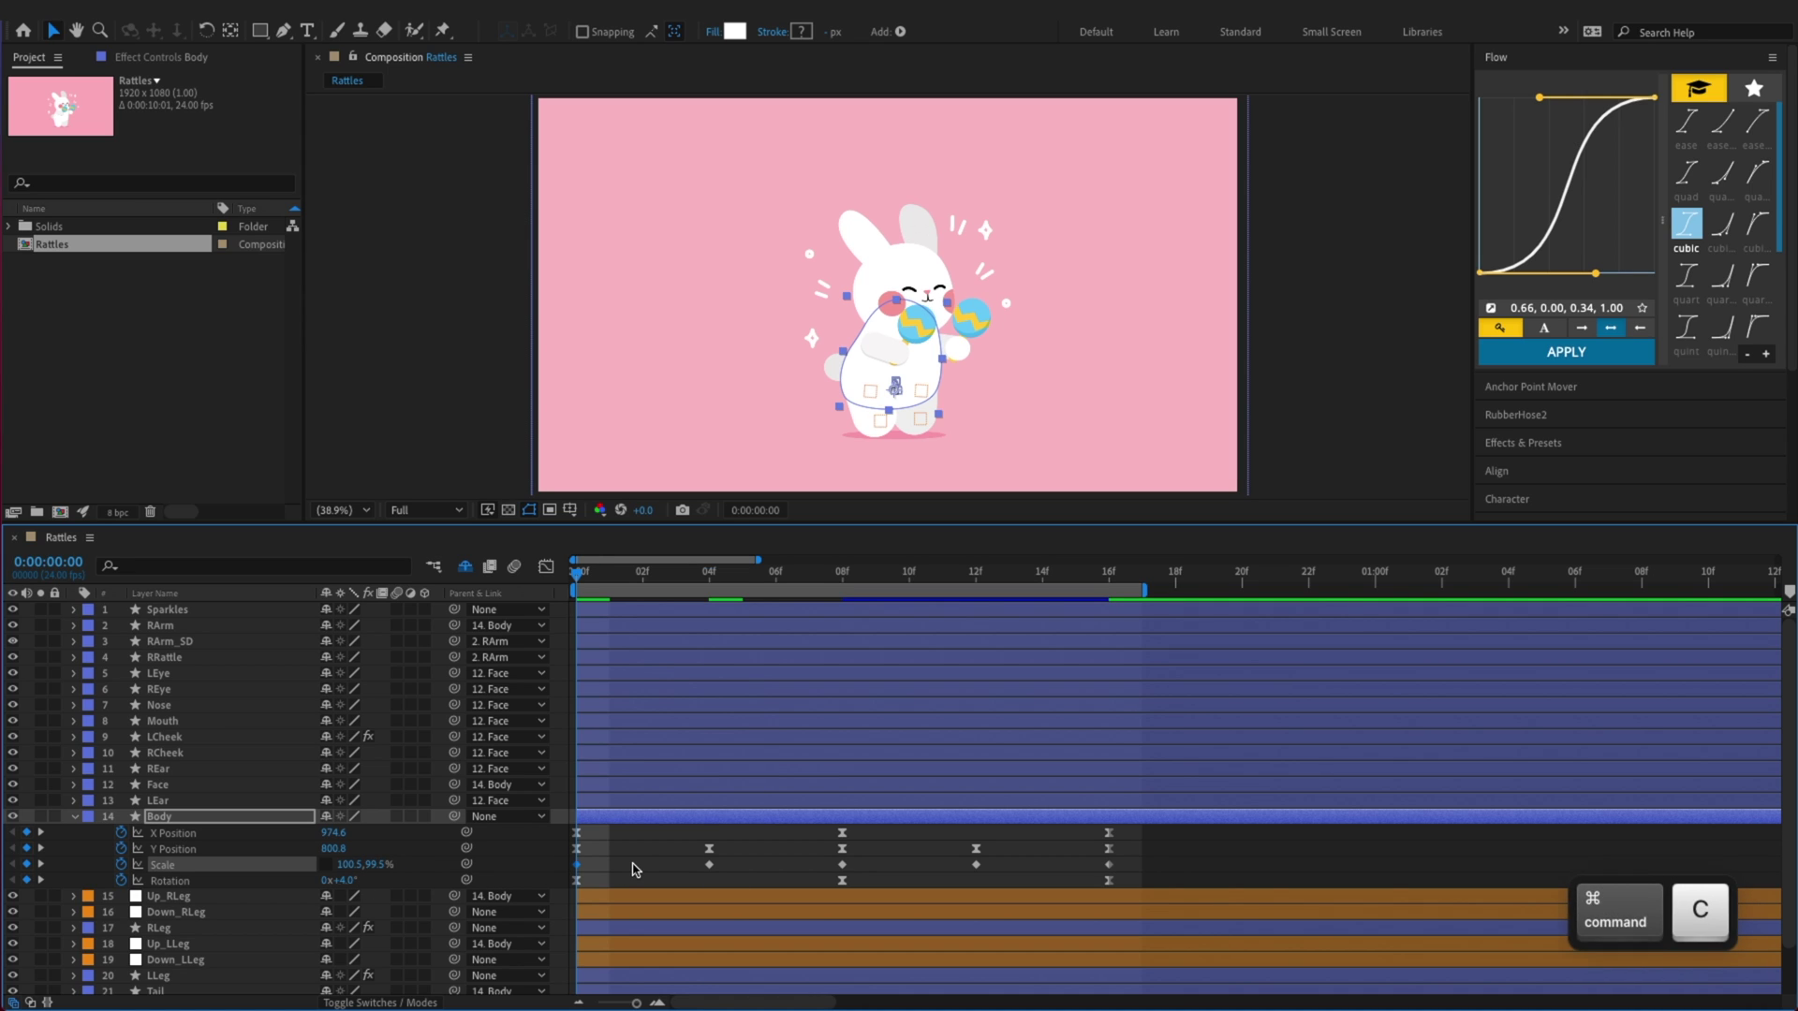
key("k")
key("k")
key("super+v")
Copy the Body's Scale keyframe from frame 4 to frame 12 and from frame 8 to frame 16, then save the project
key("k")
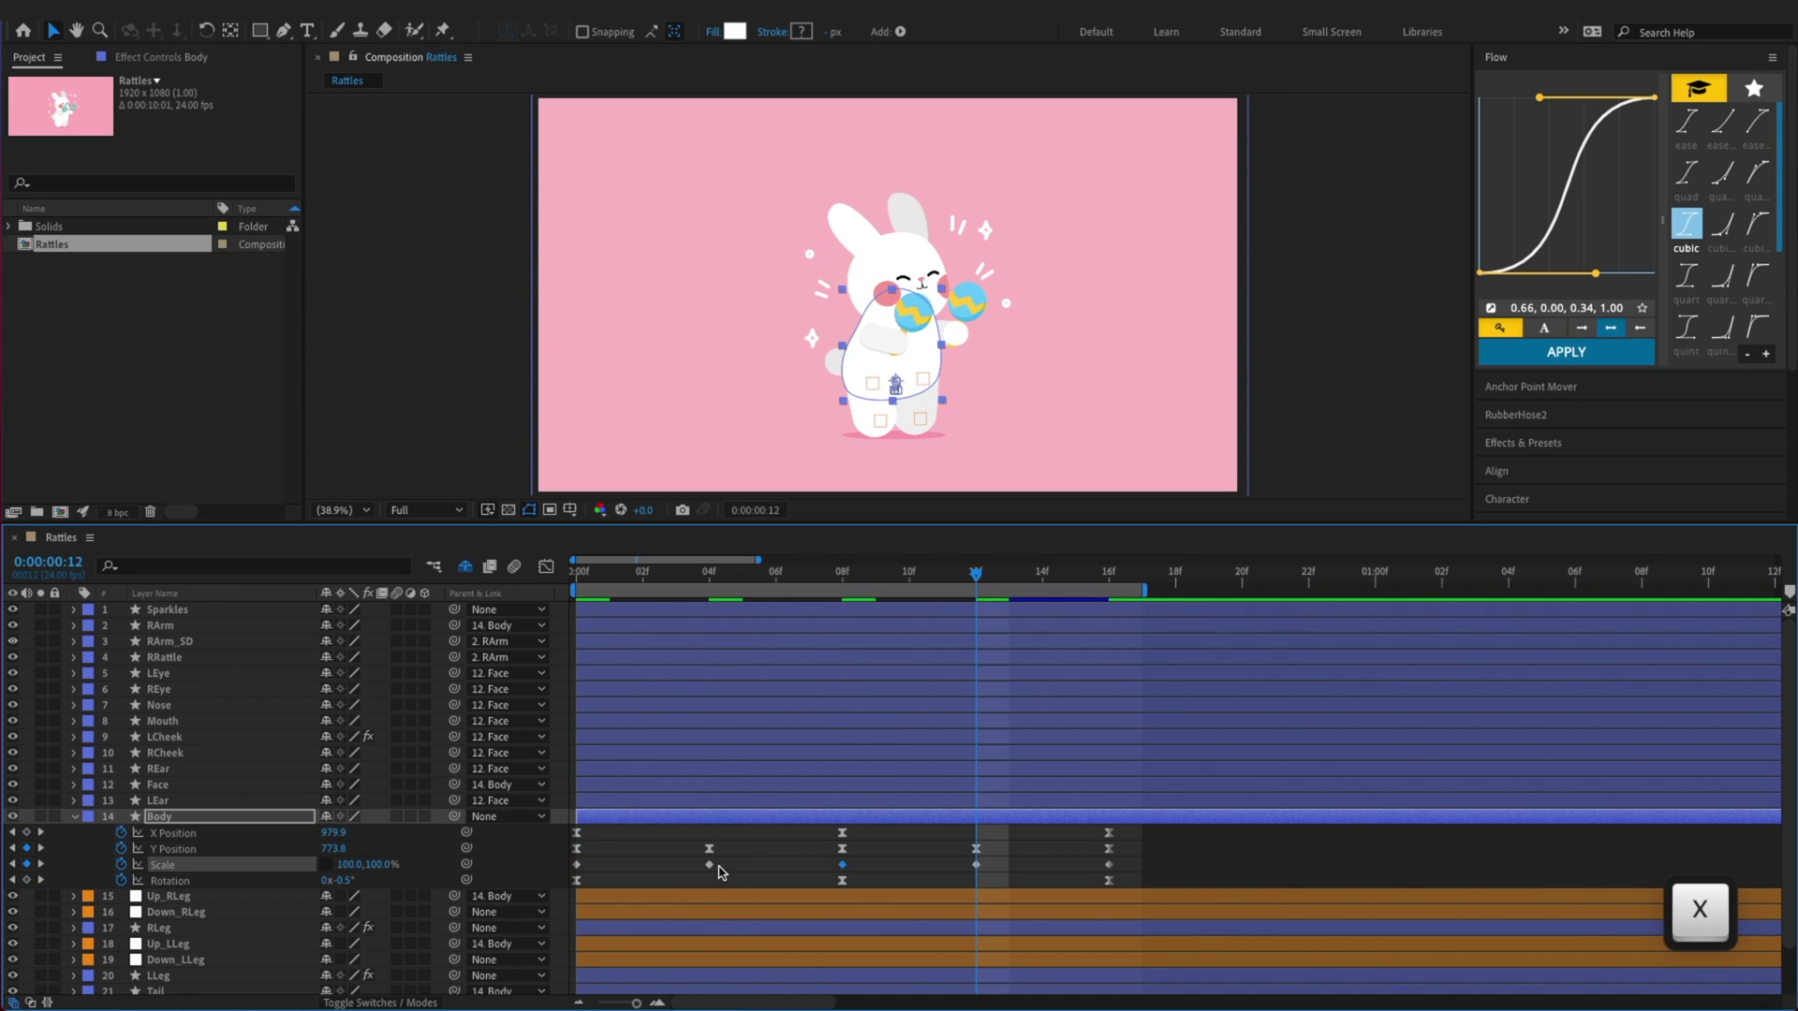
key("super+v")
key("k")
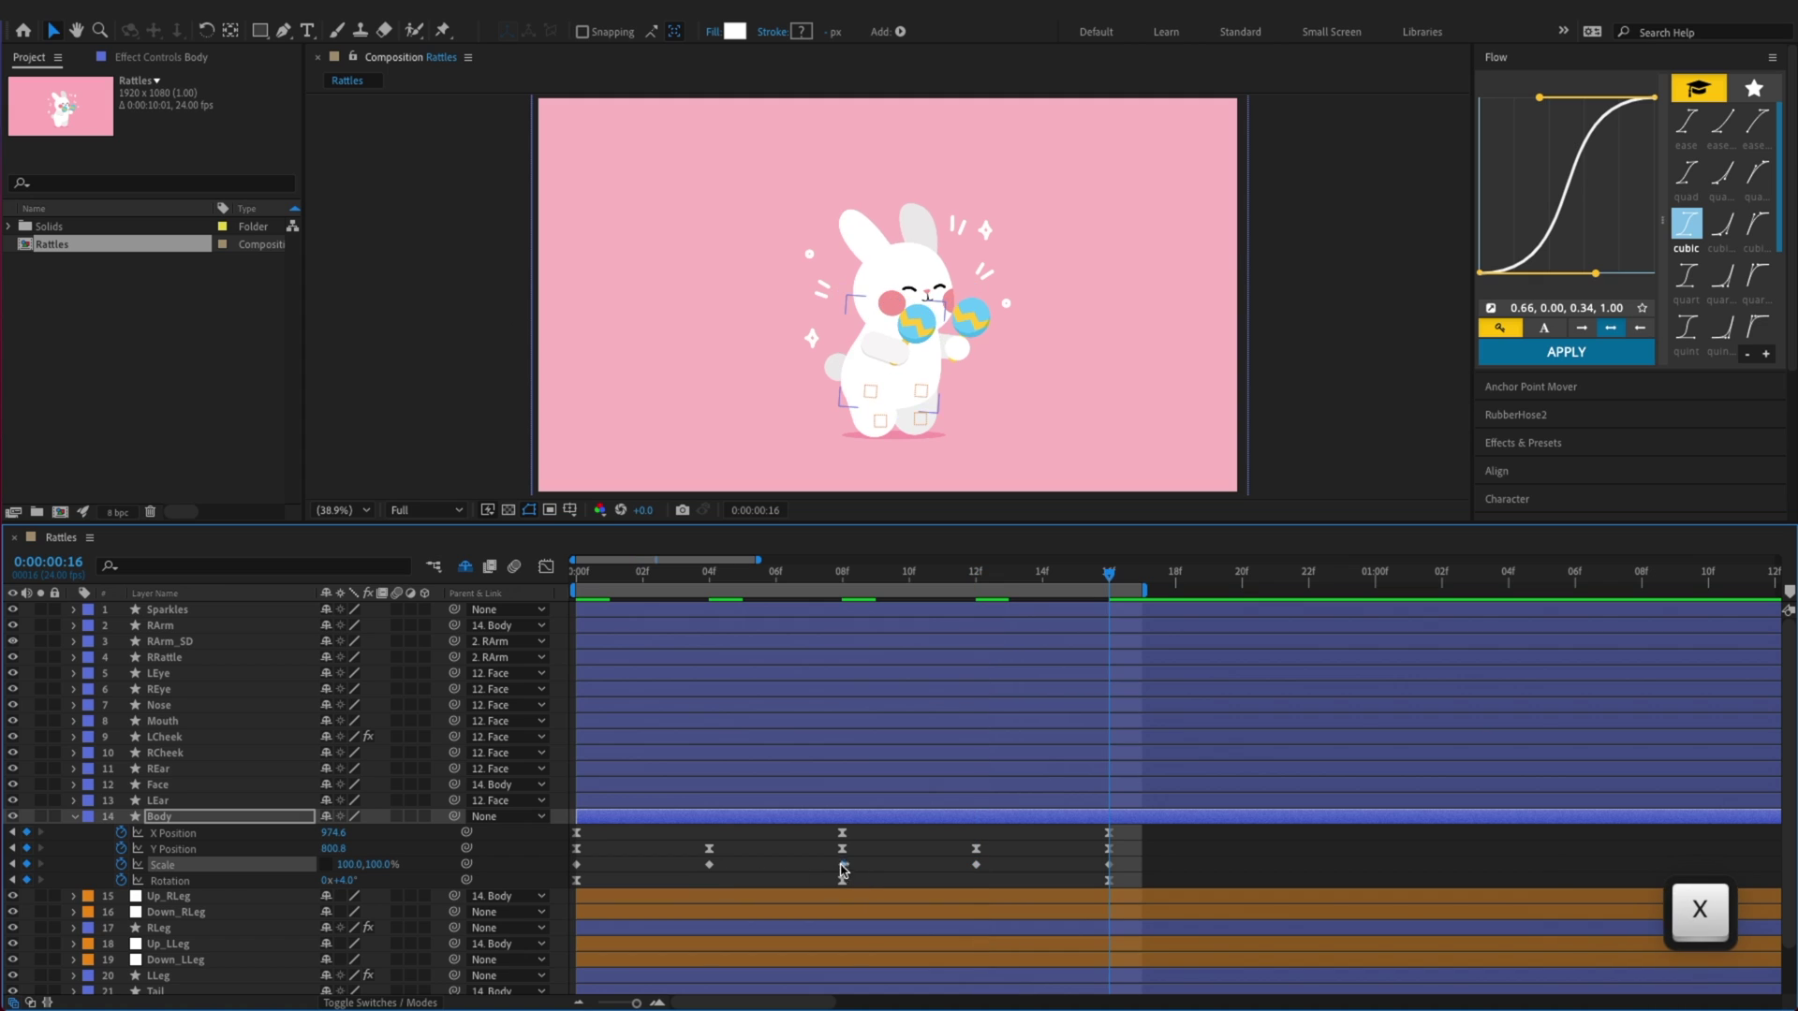
key("super+v")
key("super+s")
Apply Flow's cubic curve (0.66, 0.00, 0.34, 1.00) to all the Body's Scale keyframes, preview the animation and save the project
left_click(547, 569)
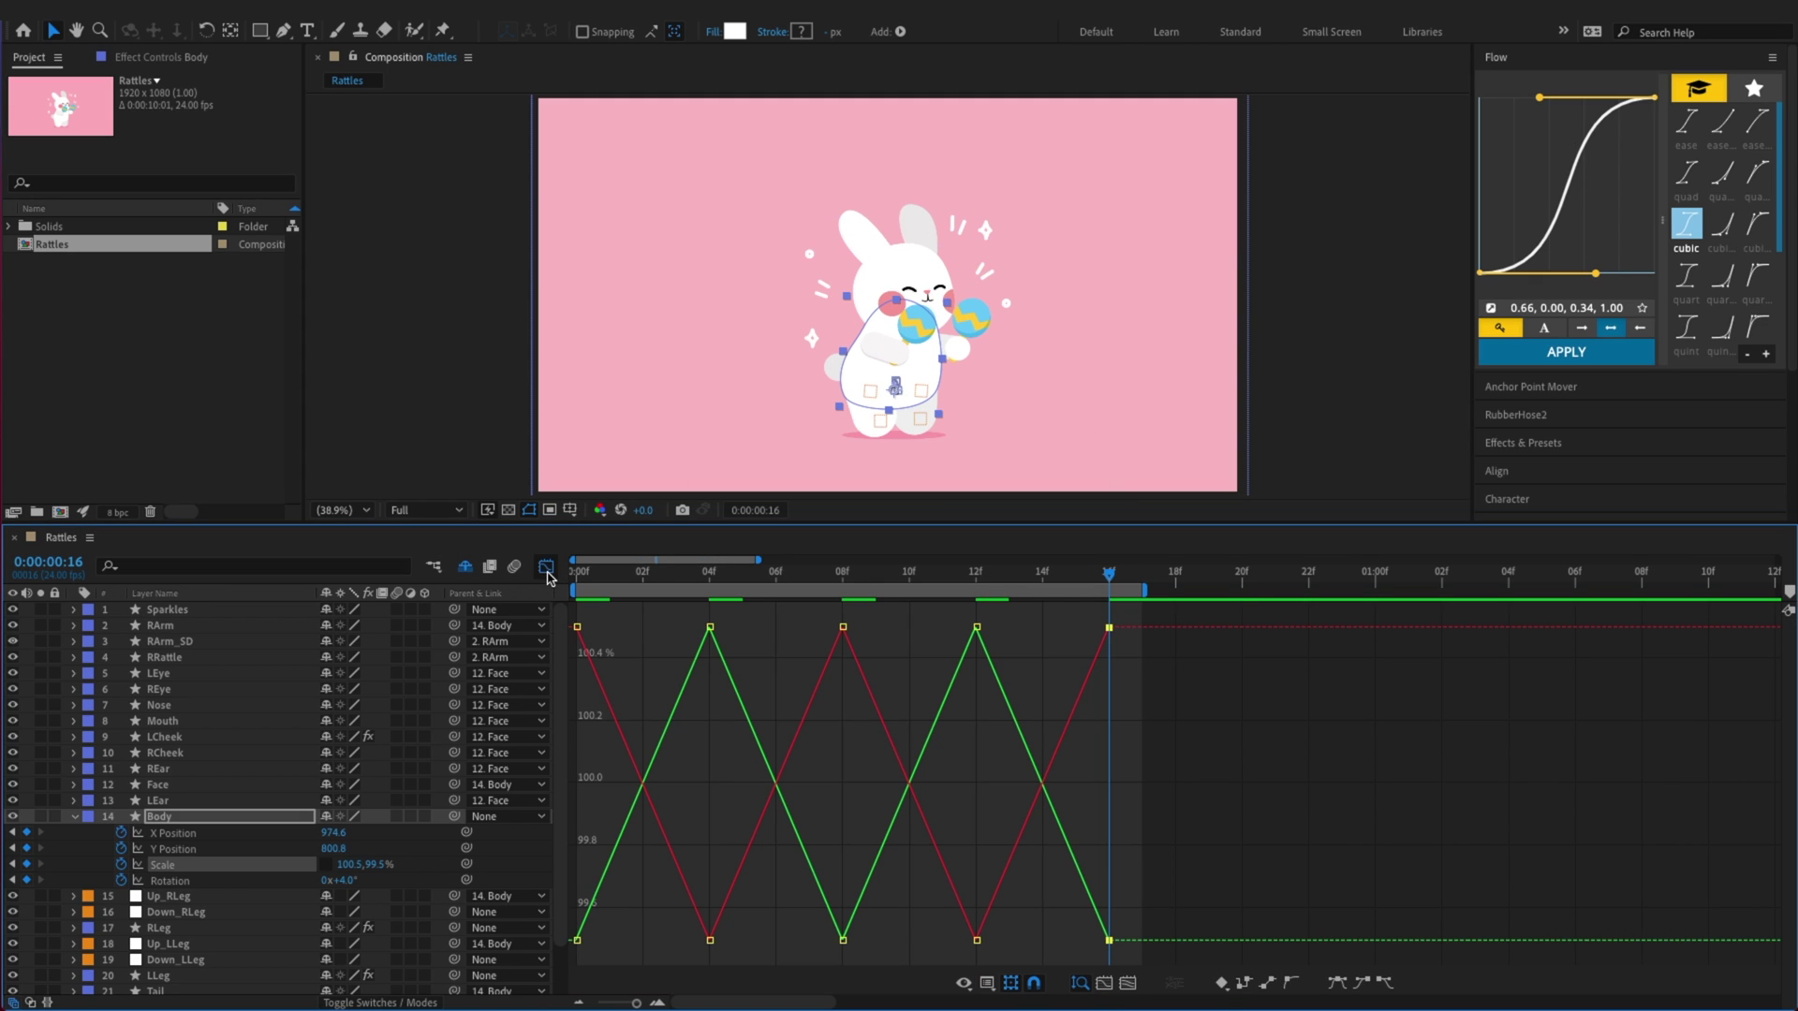
left_click(262, 866)
left_click(1571, 361)
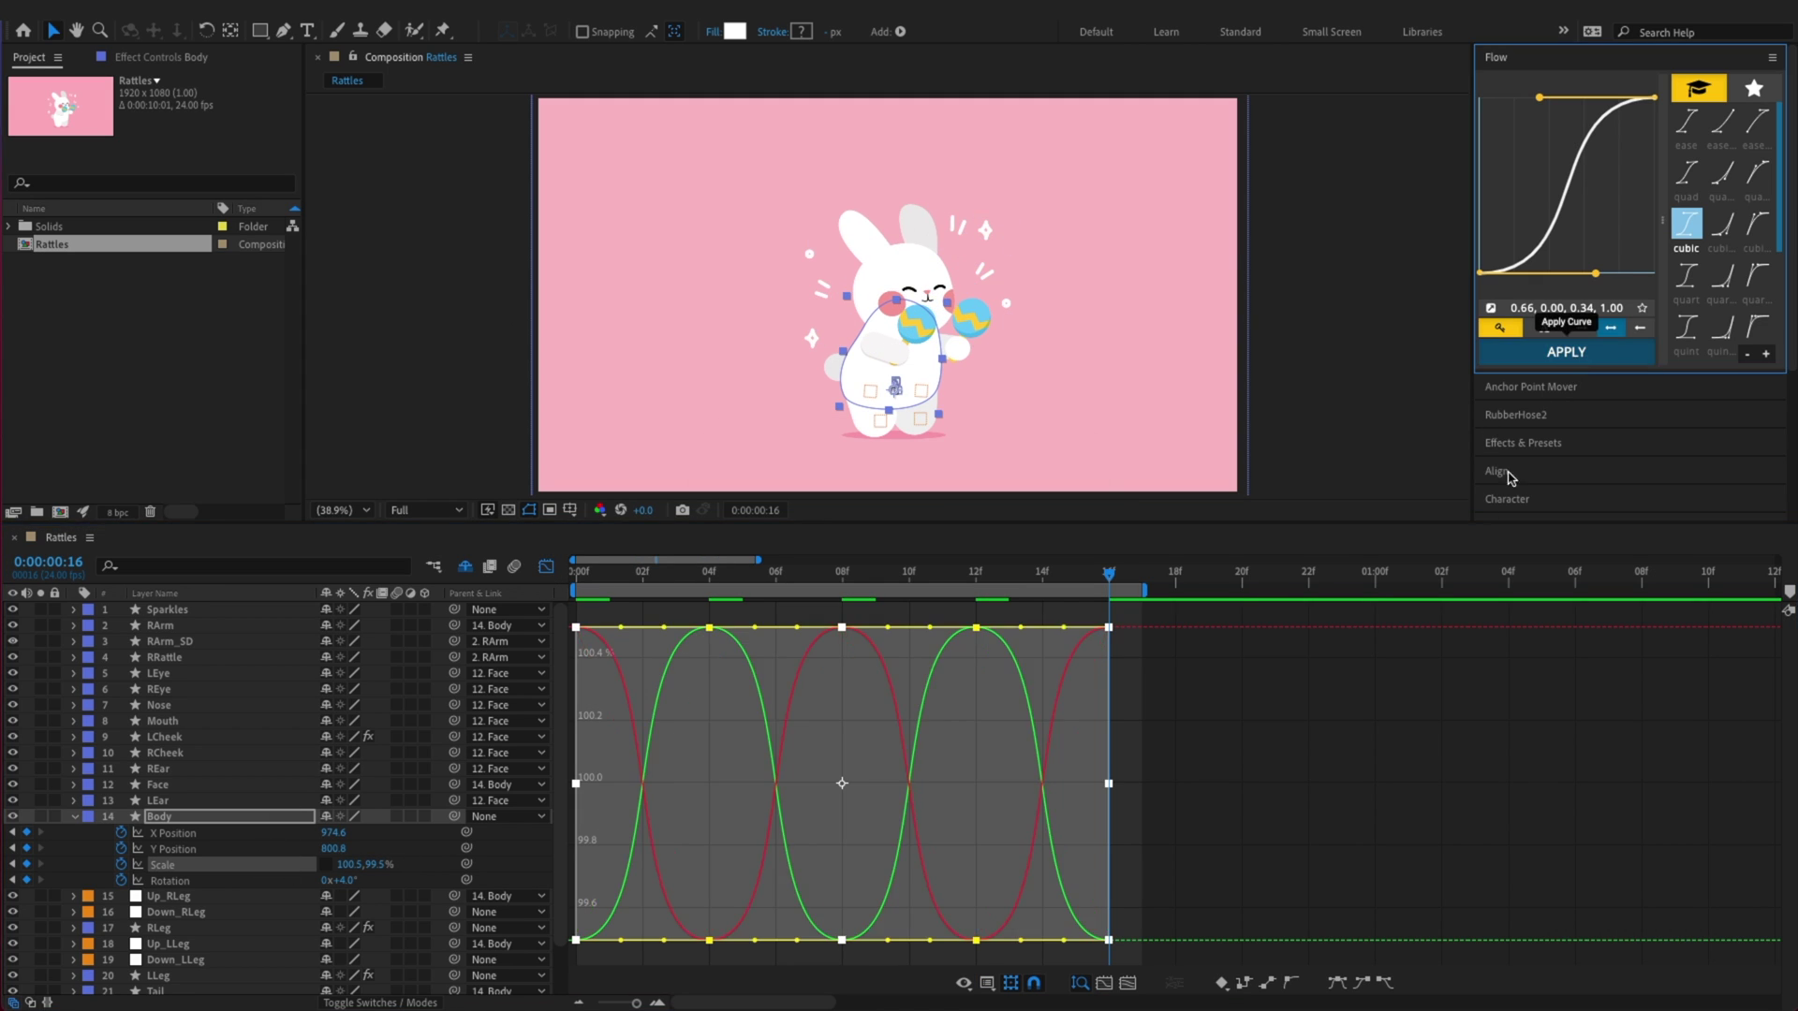
key("super+s")
left_click(1419, 740)
key("space")
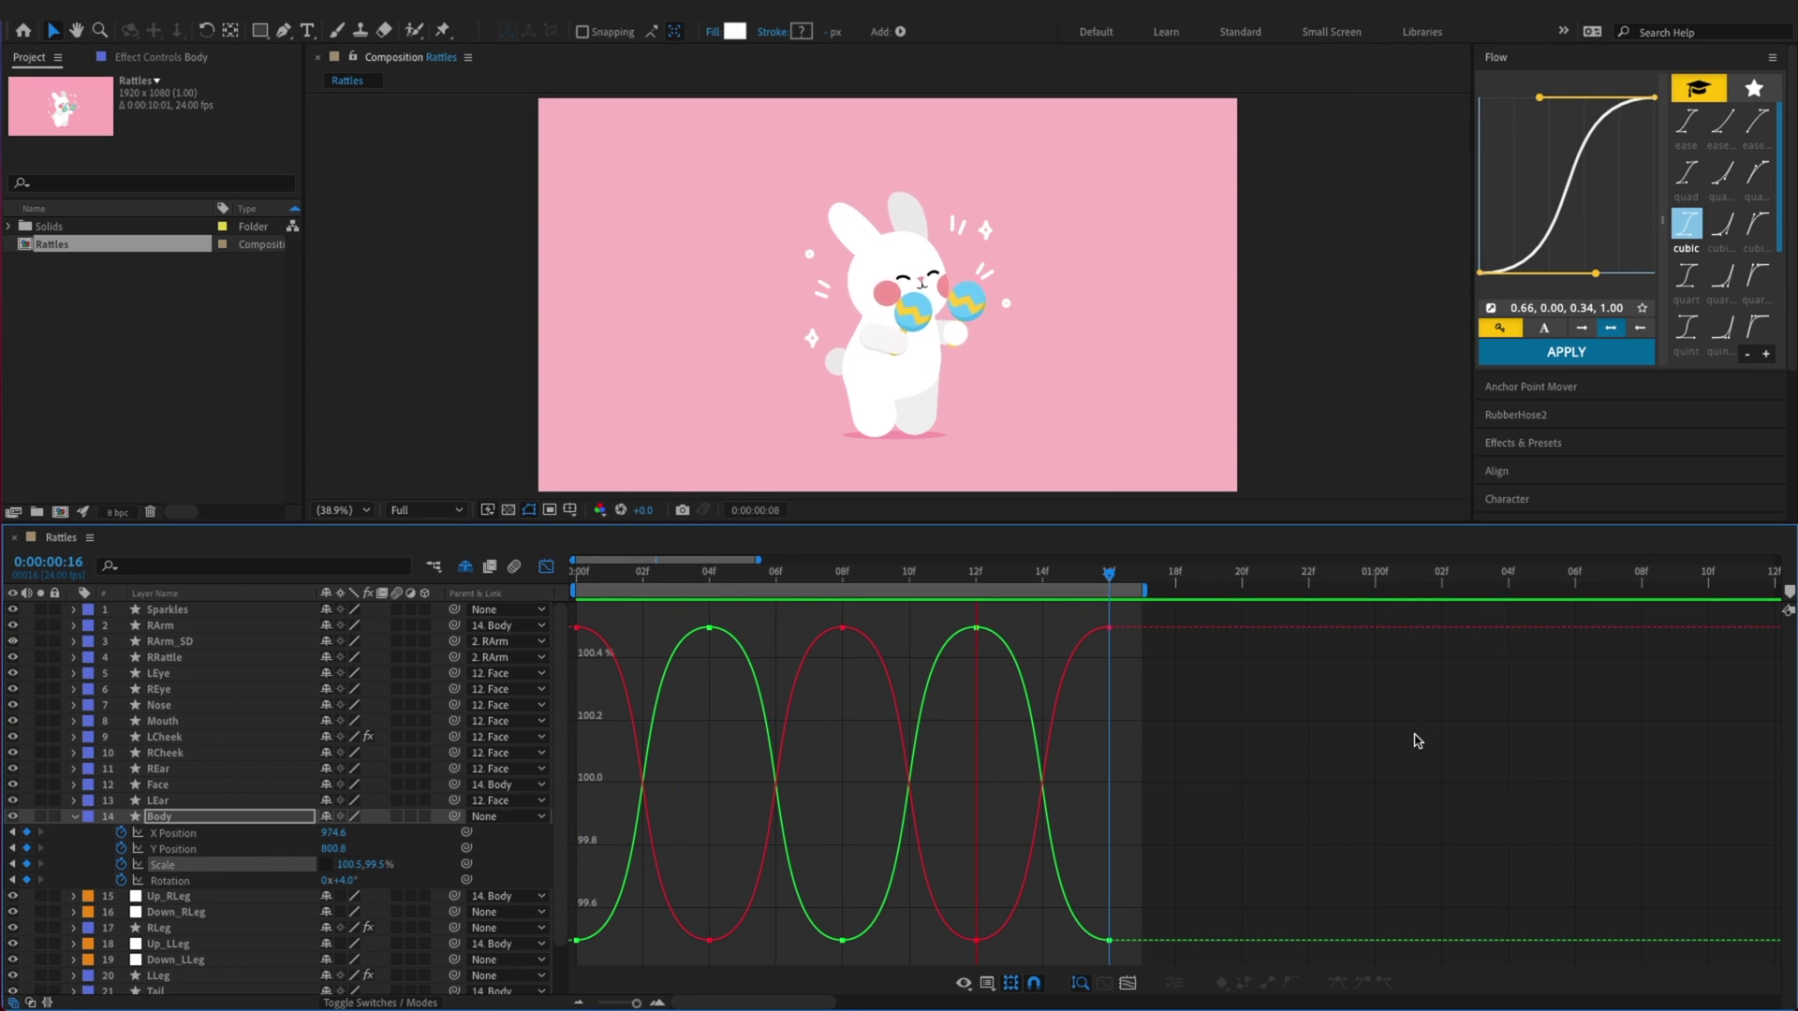
key("space")
key("super+s")
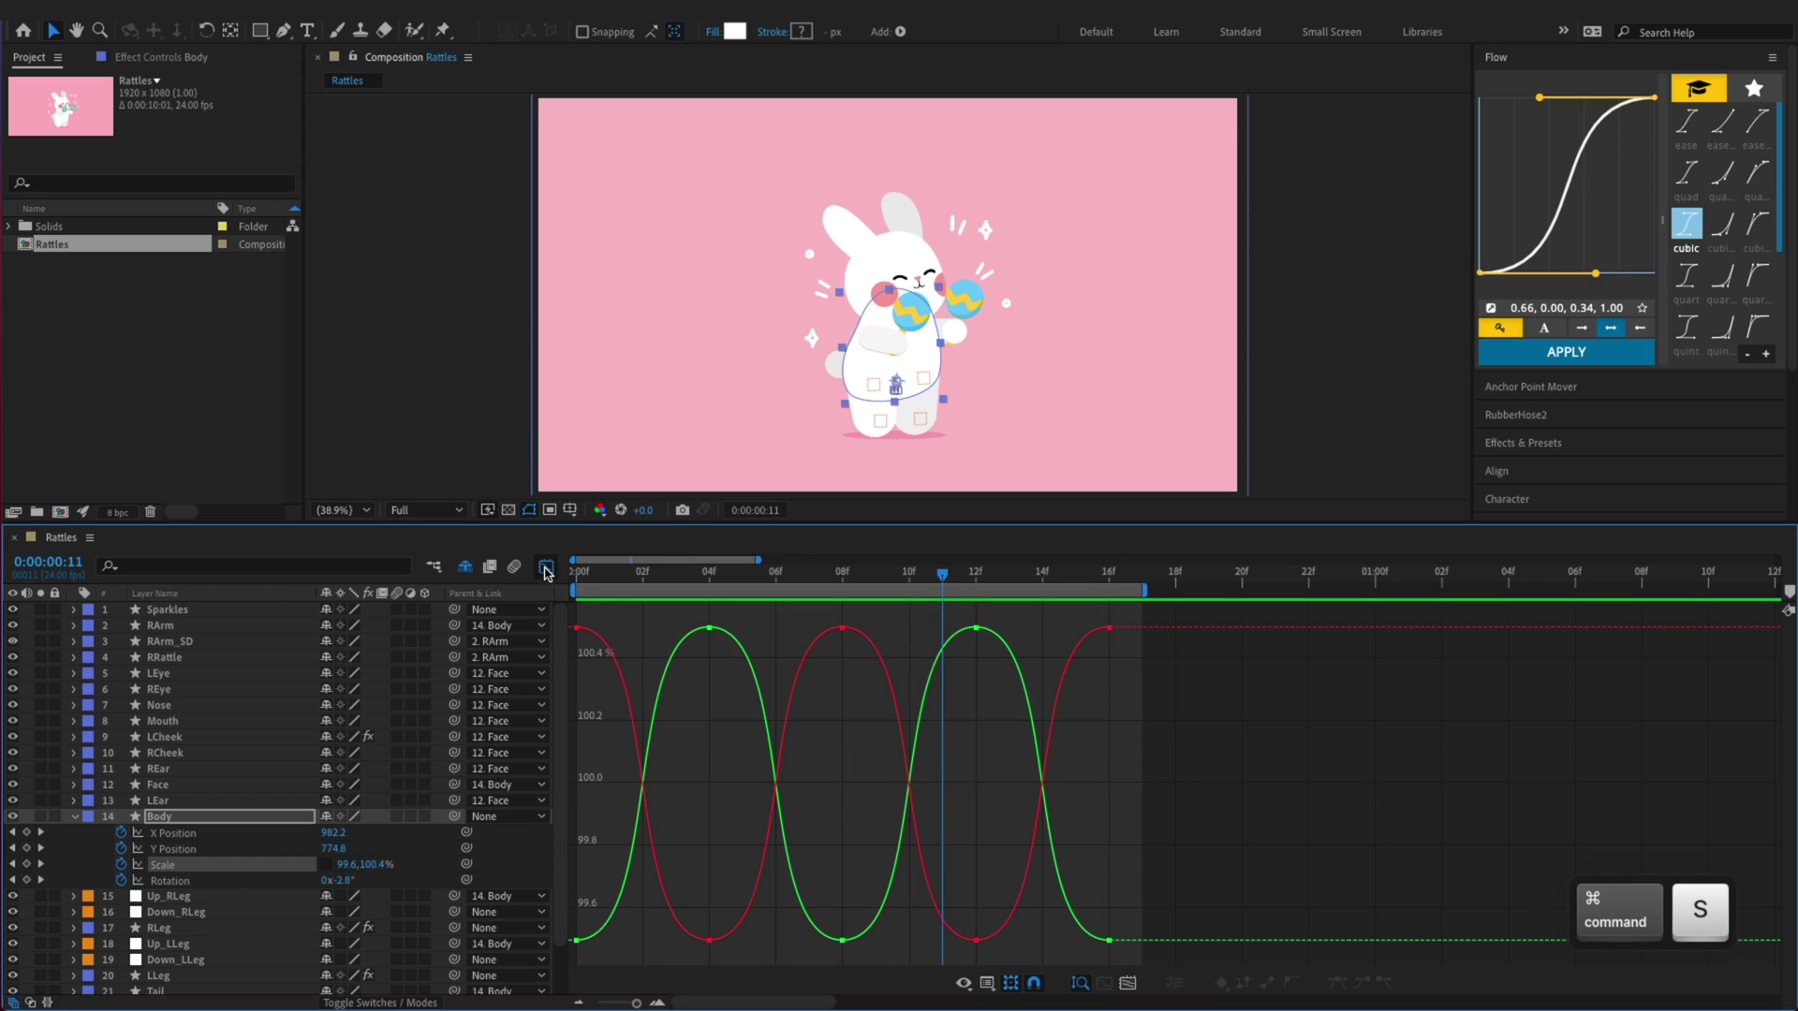
Switch from the Graph Editor back to the keyframe view, deselect the Body and go to frame 0
key("shift+F3")
left_click(596, 616)
left_click(576, 572)
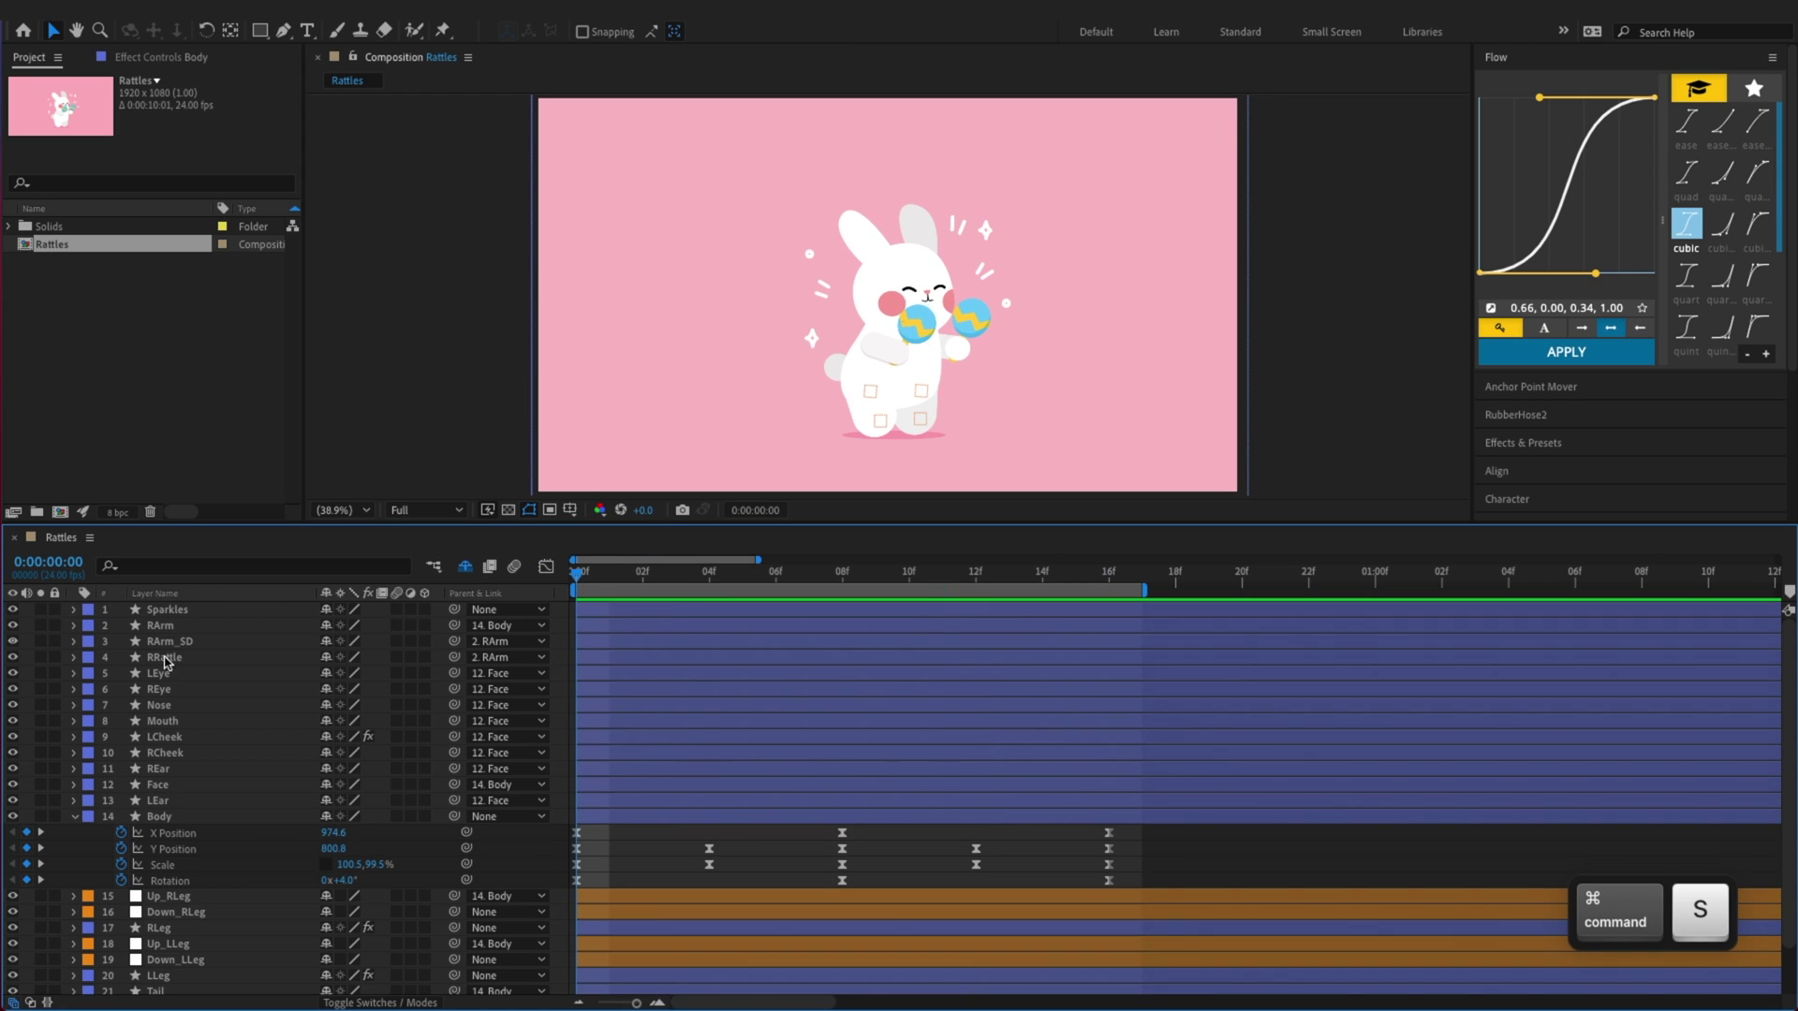
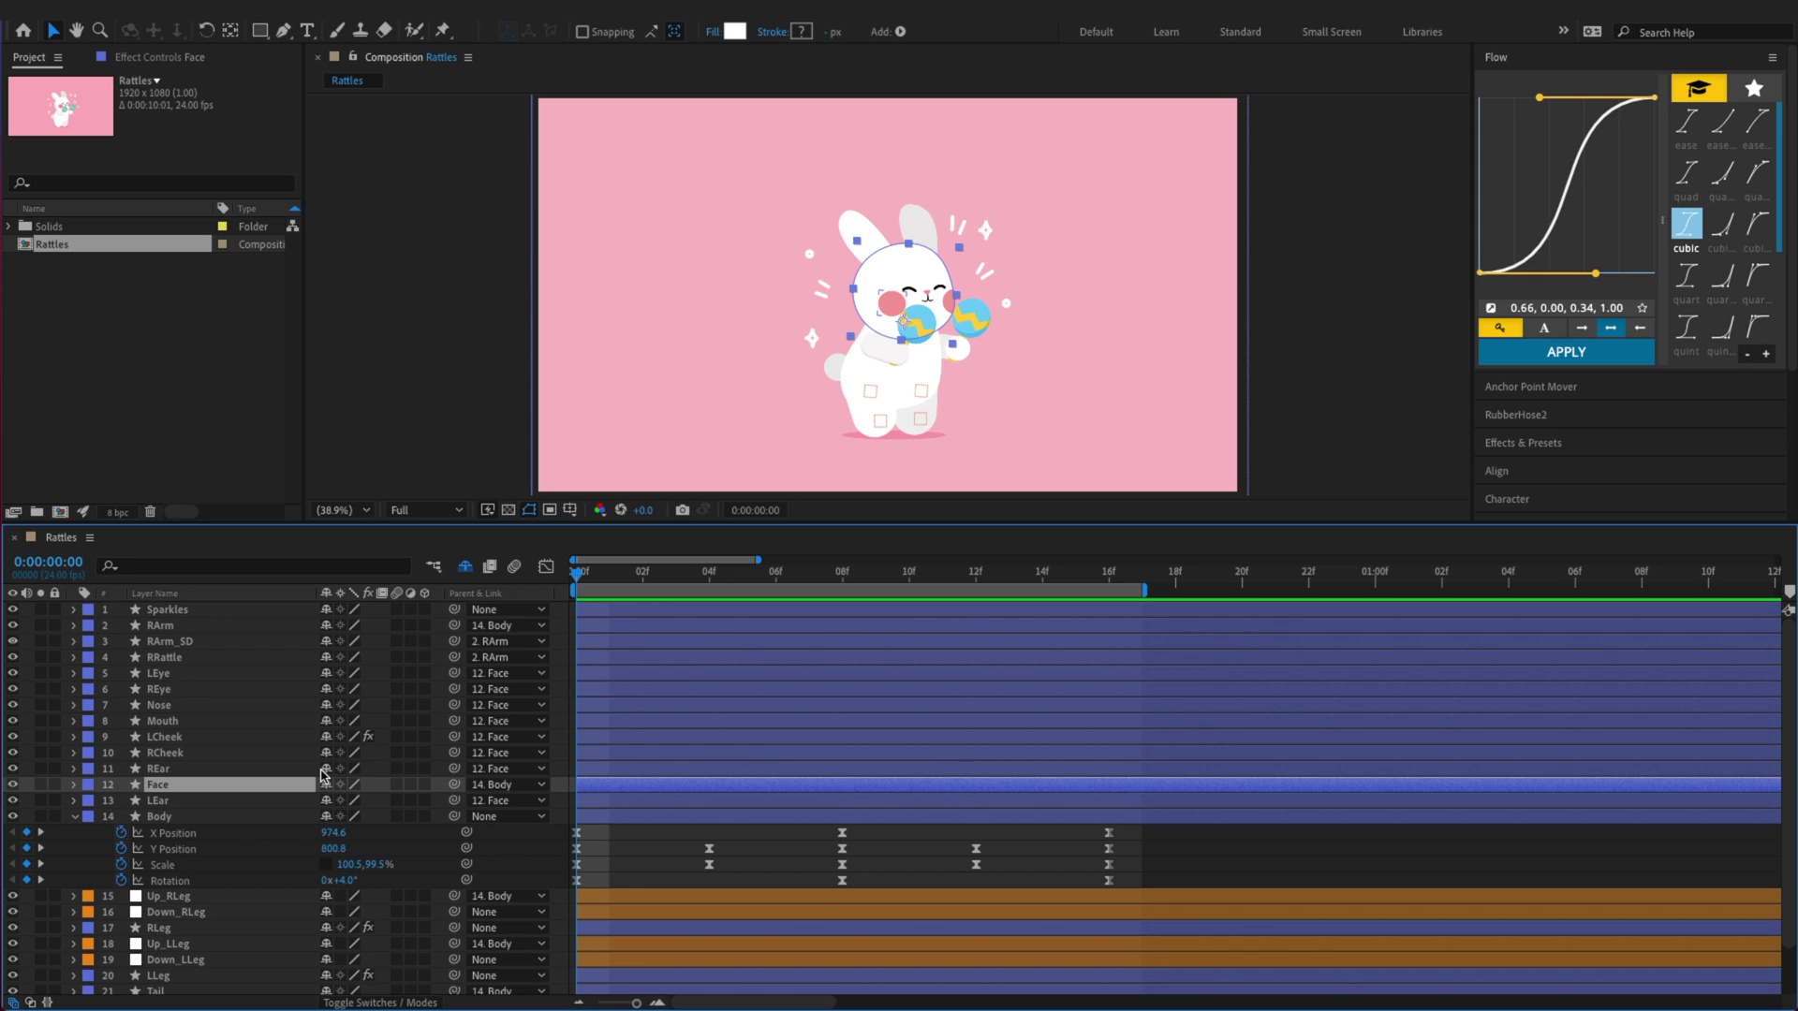
Reveal the Face's Scale and Rotation properties and keyframe both at frame 0
key("r")
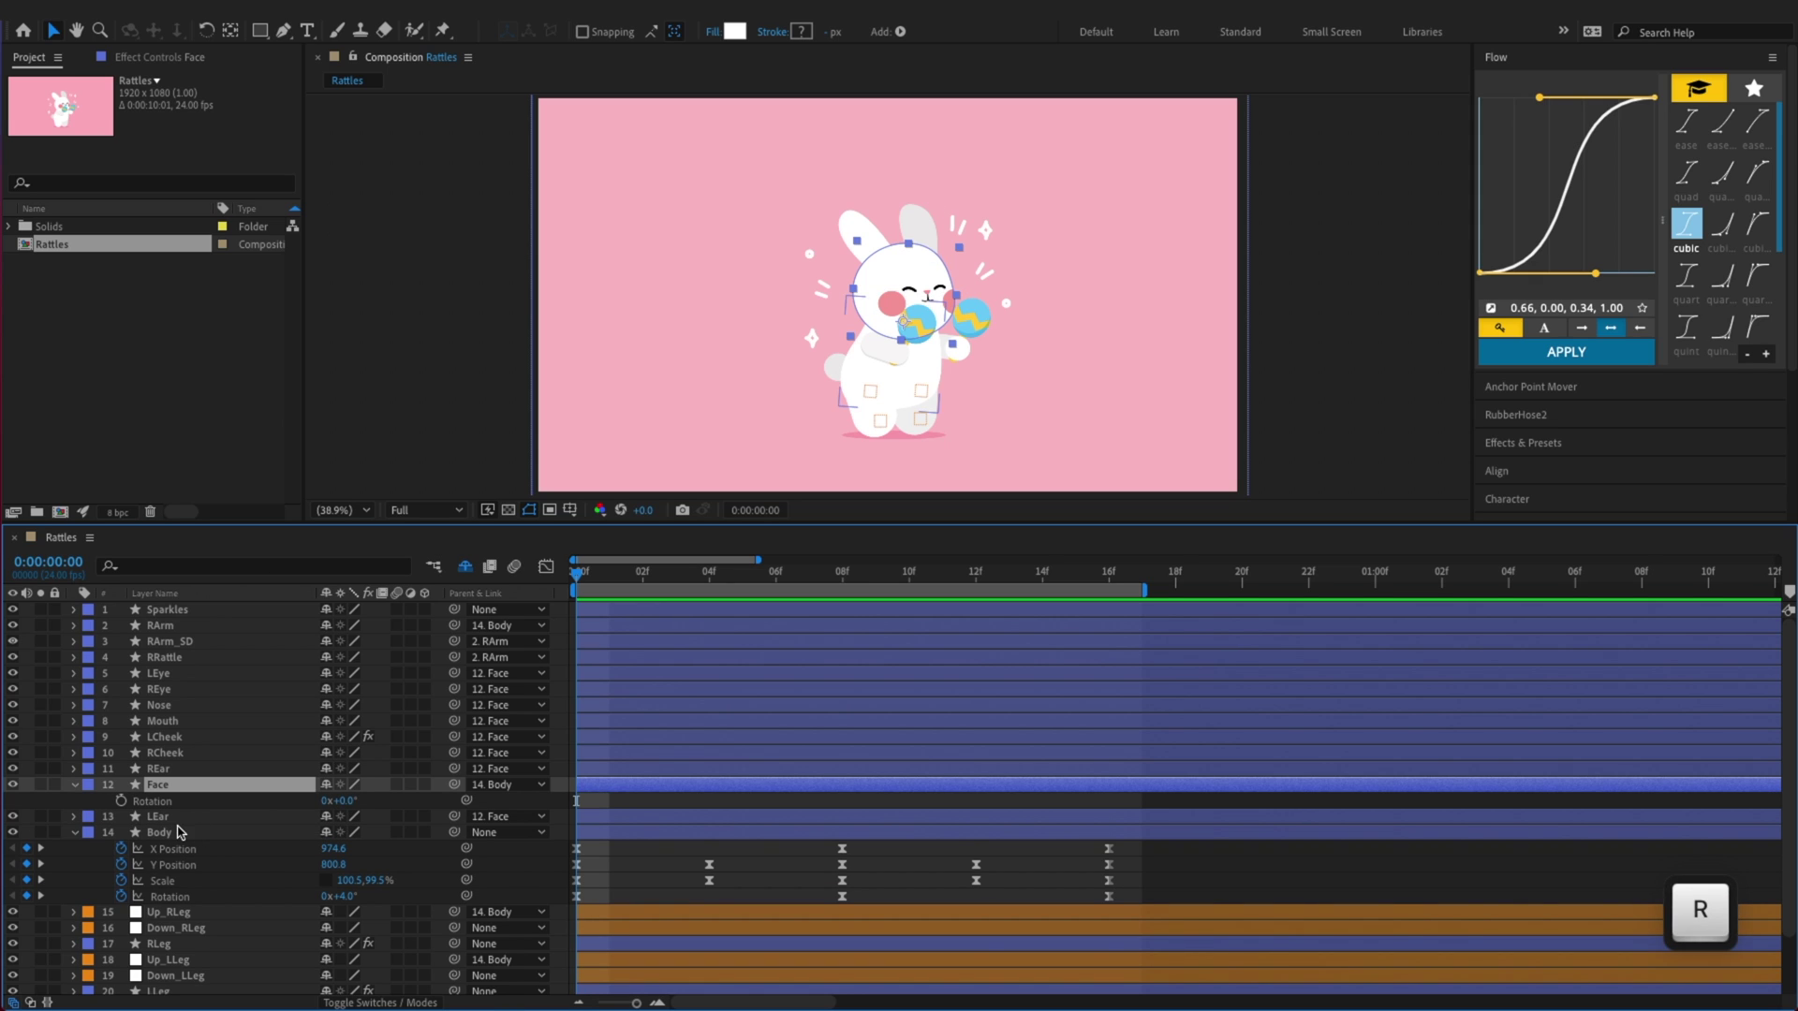
key("shift+s")
left_click(121, 817)
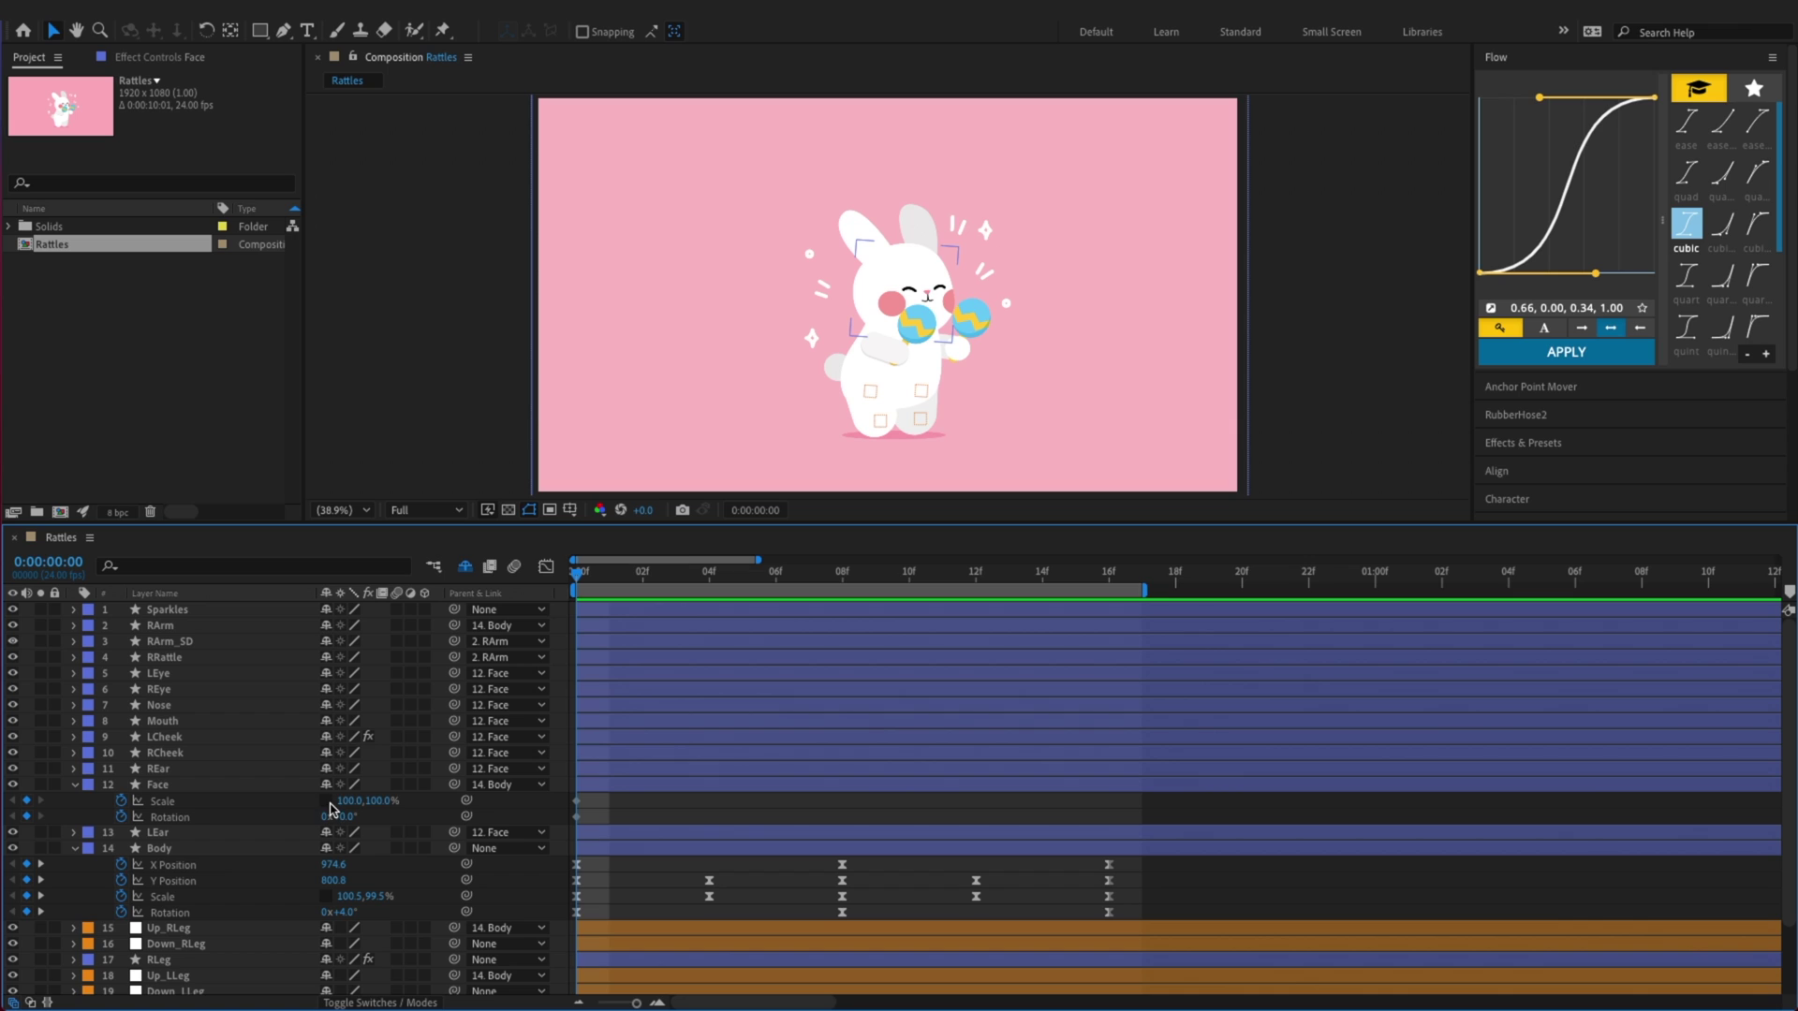
Copy all of the Body's Scale keyframes onto the Face's Scale from frame 0, save the project and deselect the layer
left_click(224, 899)
key("super+c")
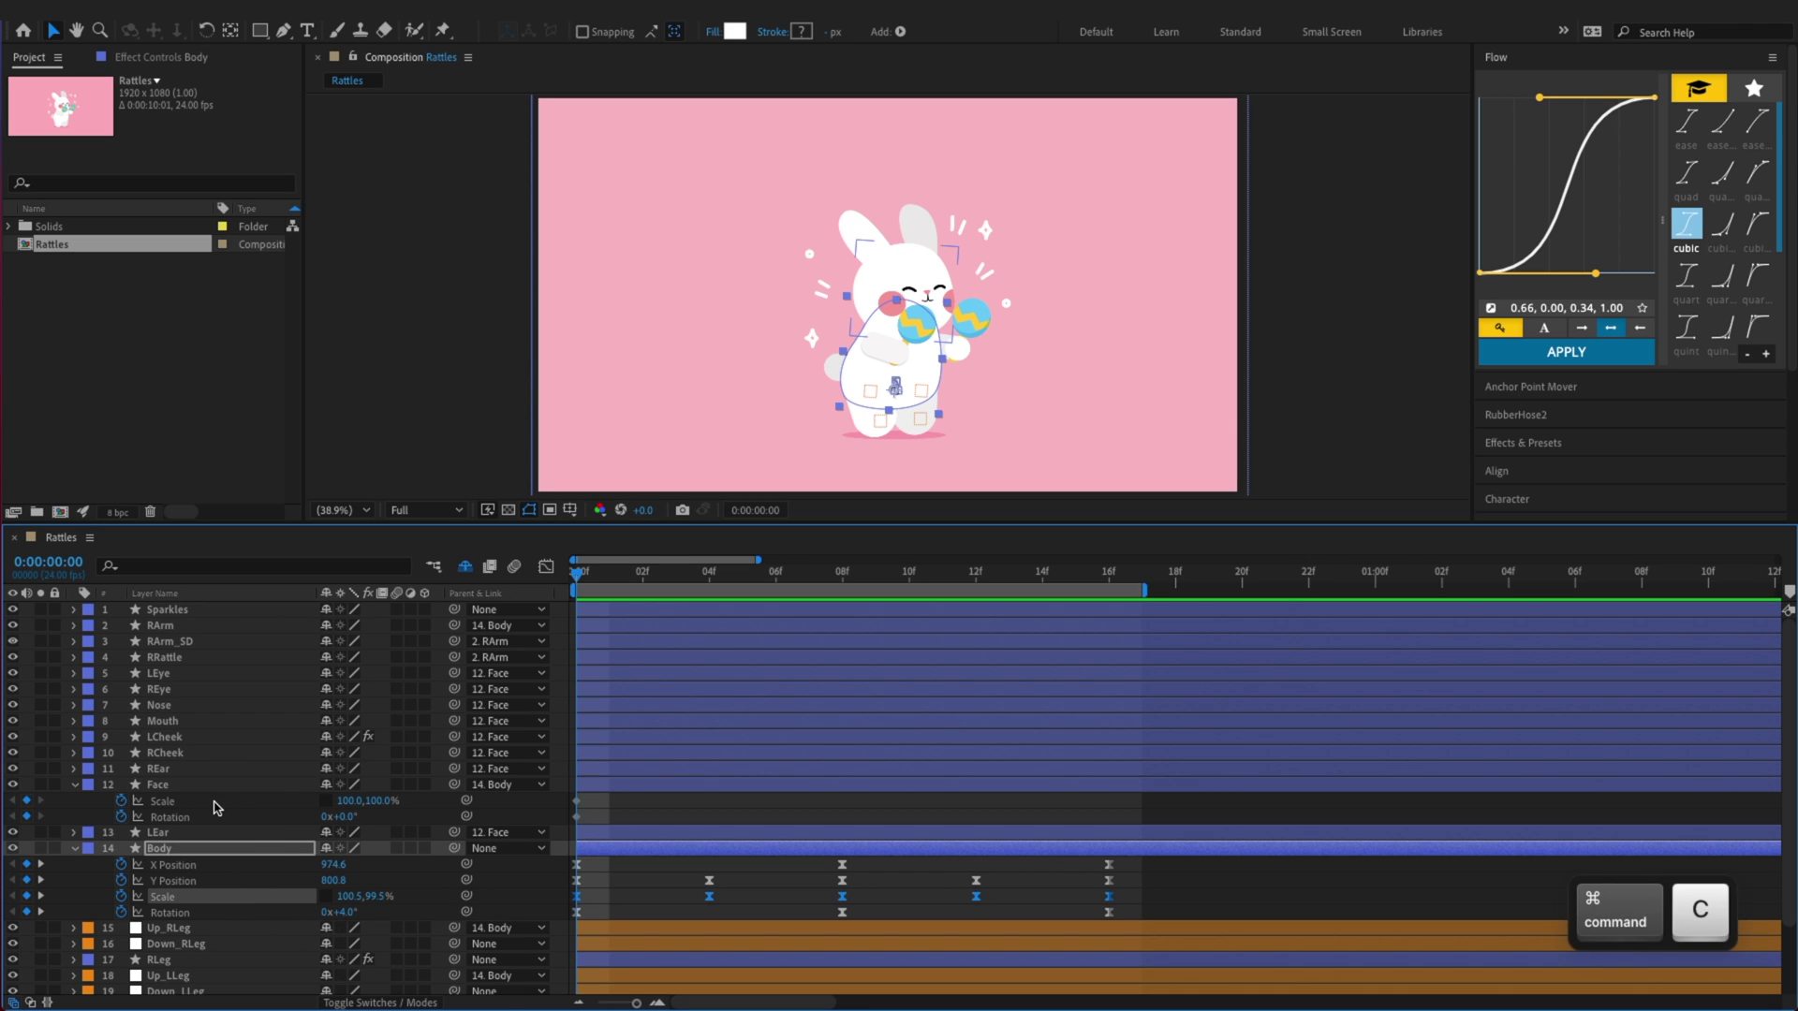
left_click(248, 802)
key("super+v")
key("super+s")
left_click(603, 826)
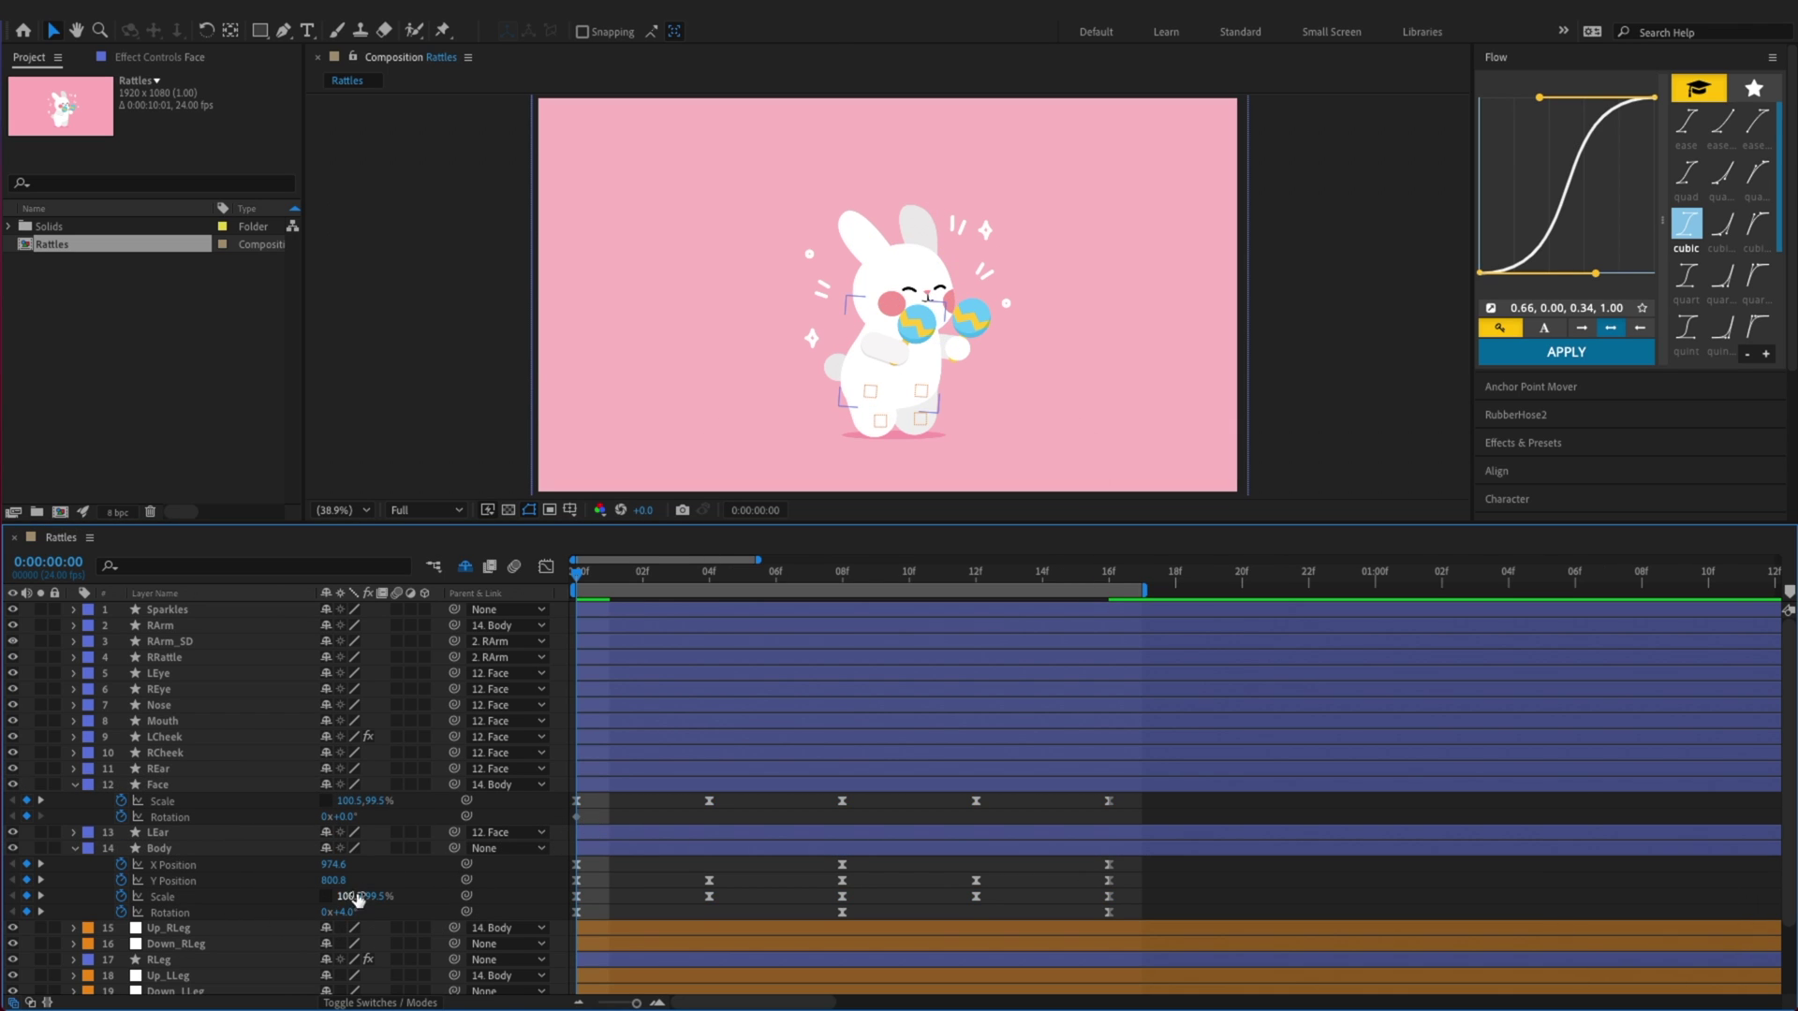
Set the Face's Rotation to about -8° at frame 0 and 17° at frame 8
left_click_drag(343, 824, 335, 826)
key("x")
key("x")
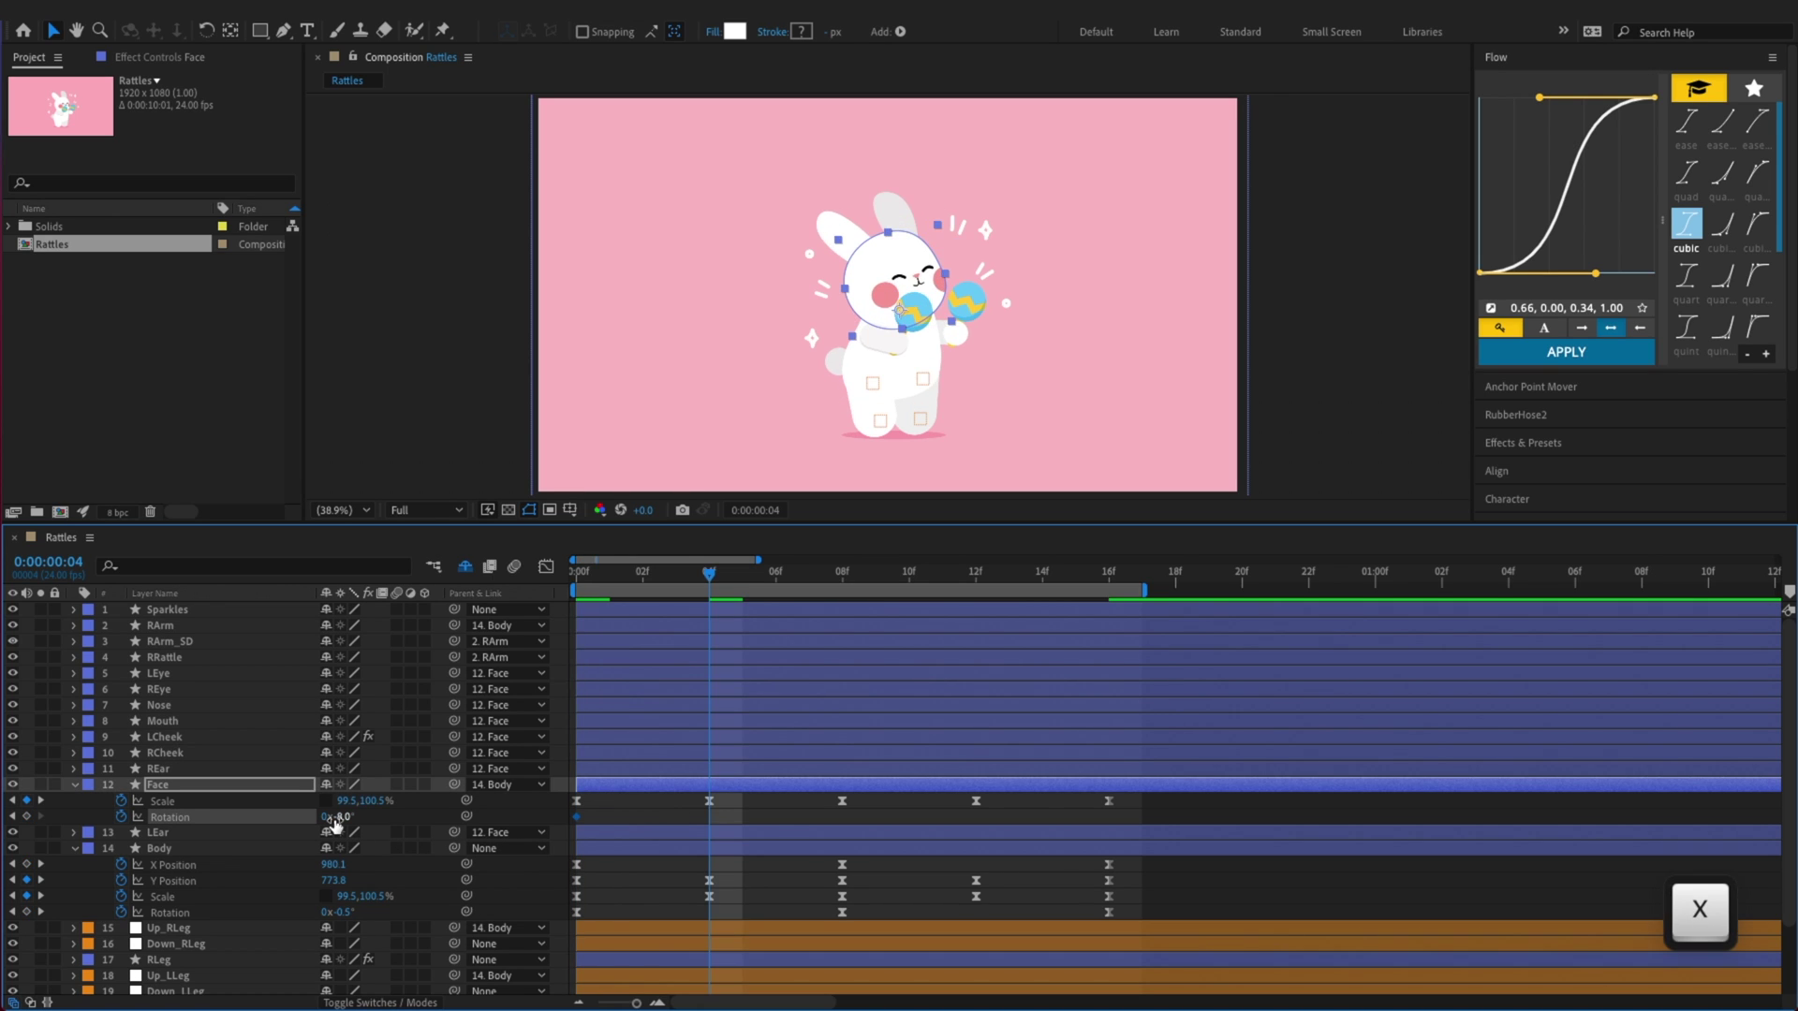
left_click_drag(342, 817, 364, 816)
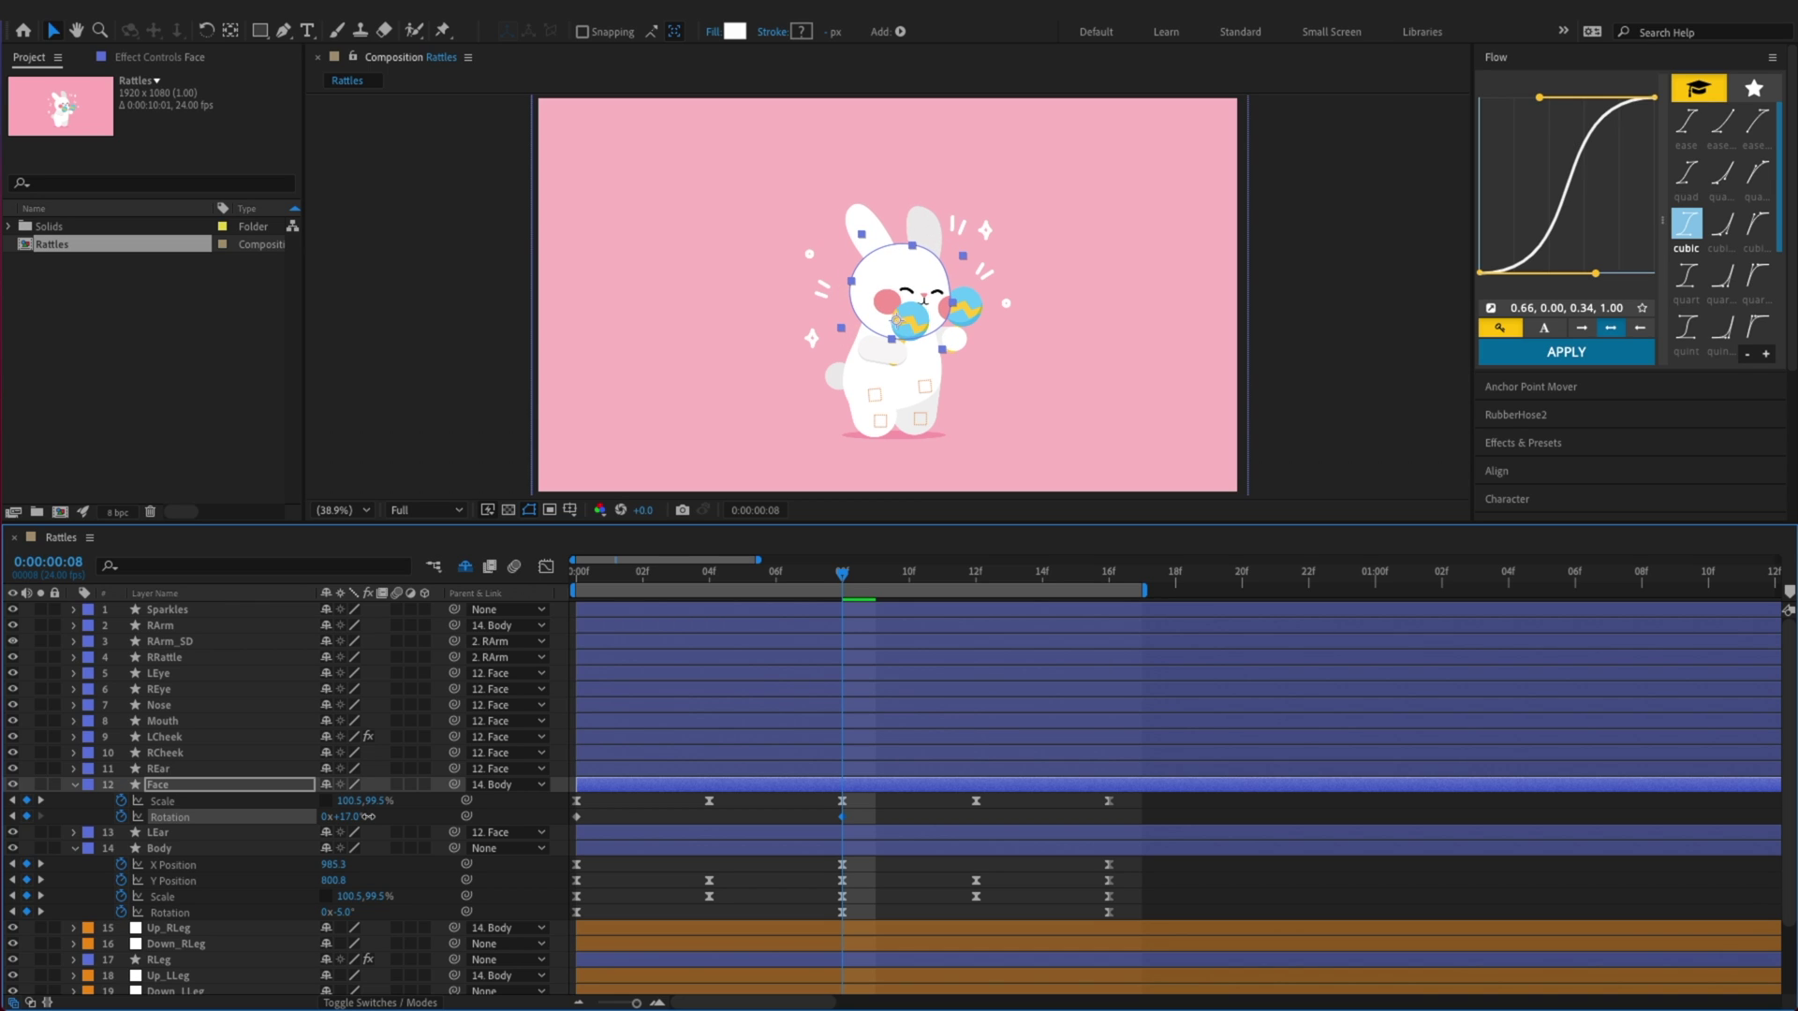
Copy the Face's Rotation keyframe from frame 0 to frame 16
key("x")
key("x")
left_click(580, 817)
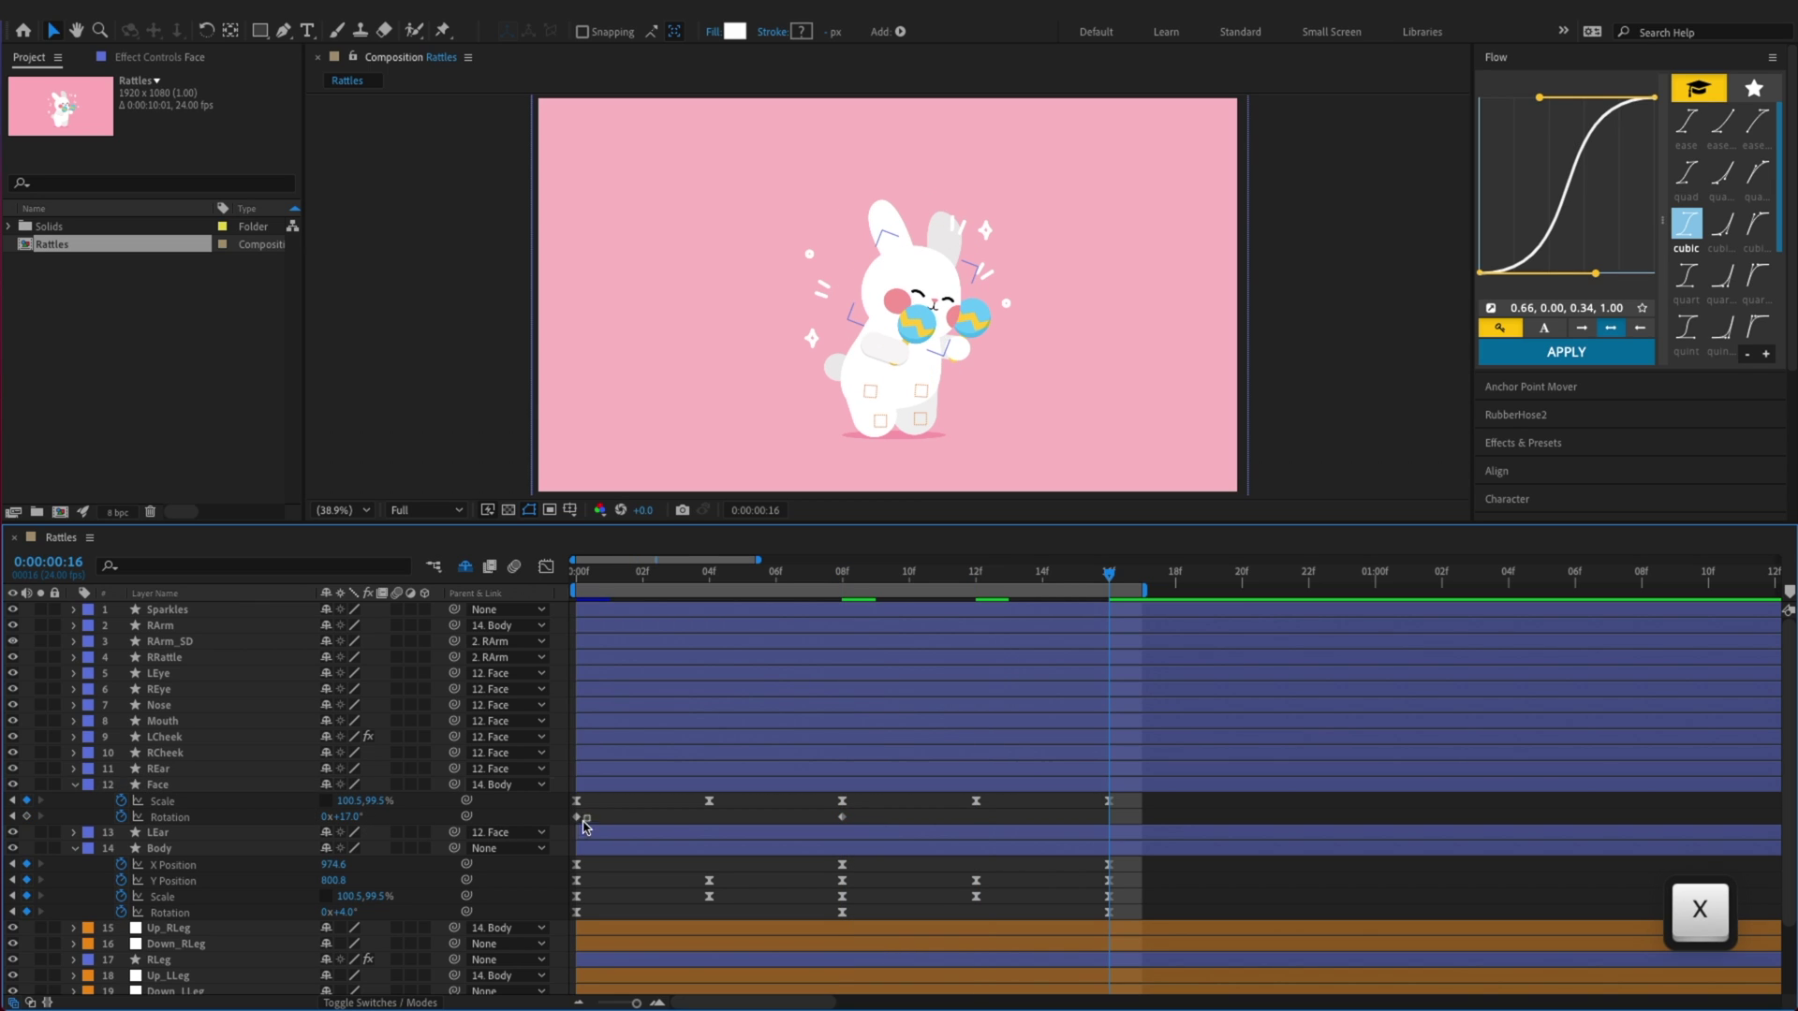
key("super+c")
key("super+v")
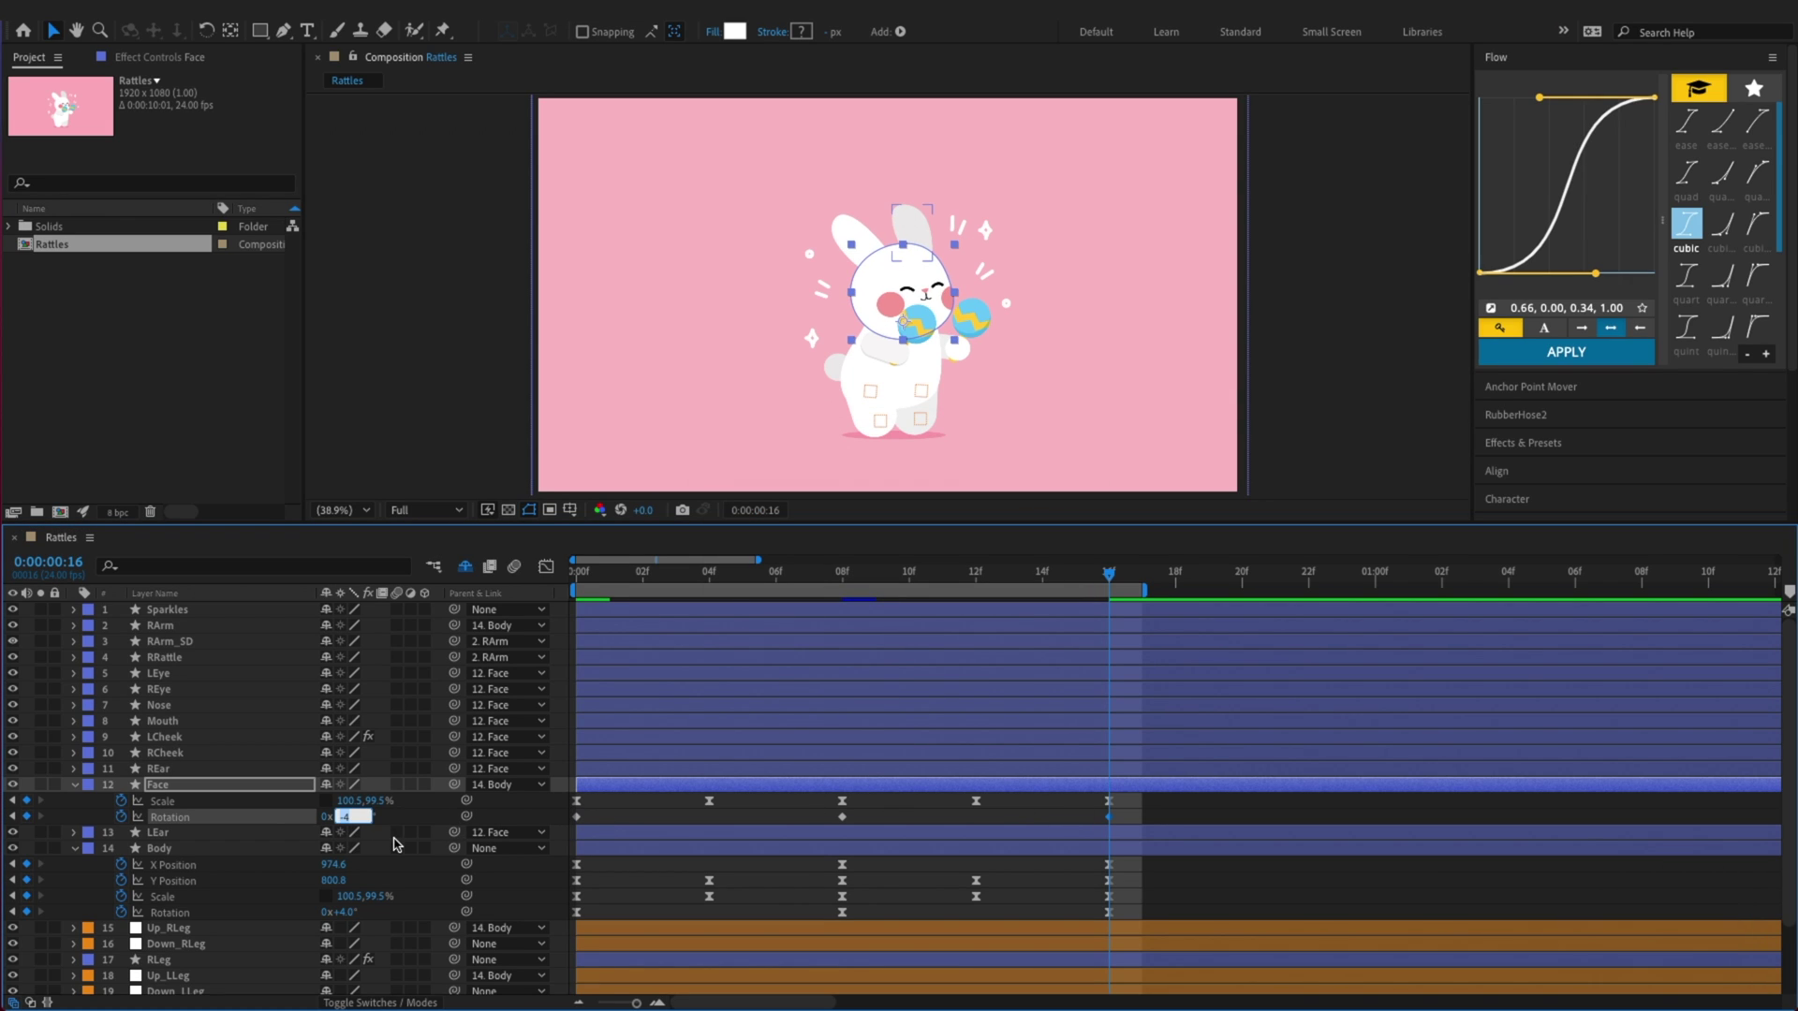
Set the Face's Rotation at frame 16 to -6°, save the project and give frame 0 the same Rotation value
type("-6")
key("Return")
key("super+s")
key("z")
key("z")
key("z")
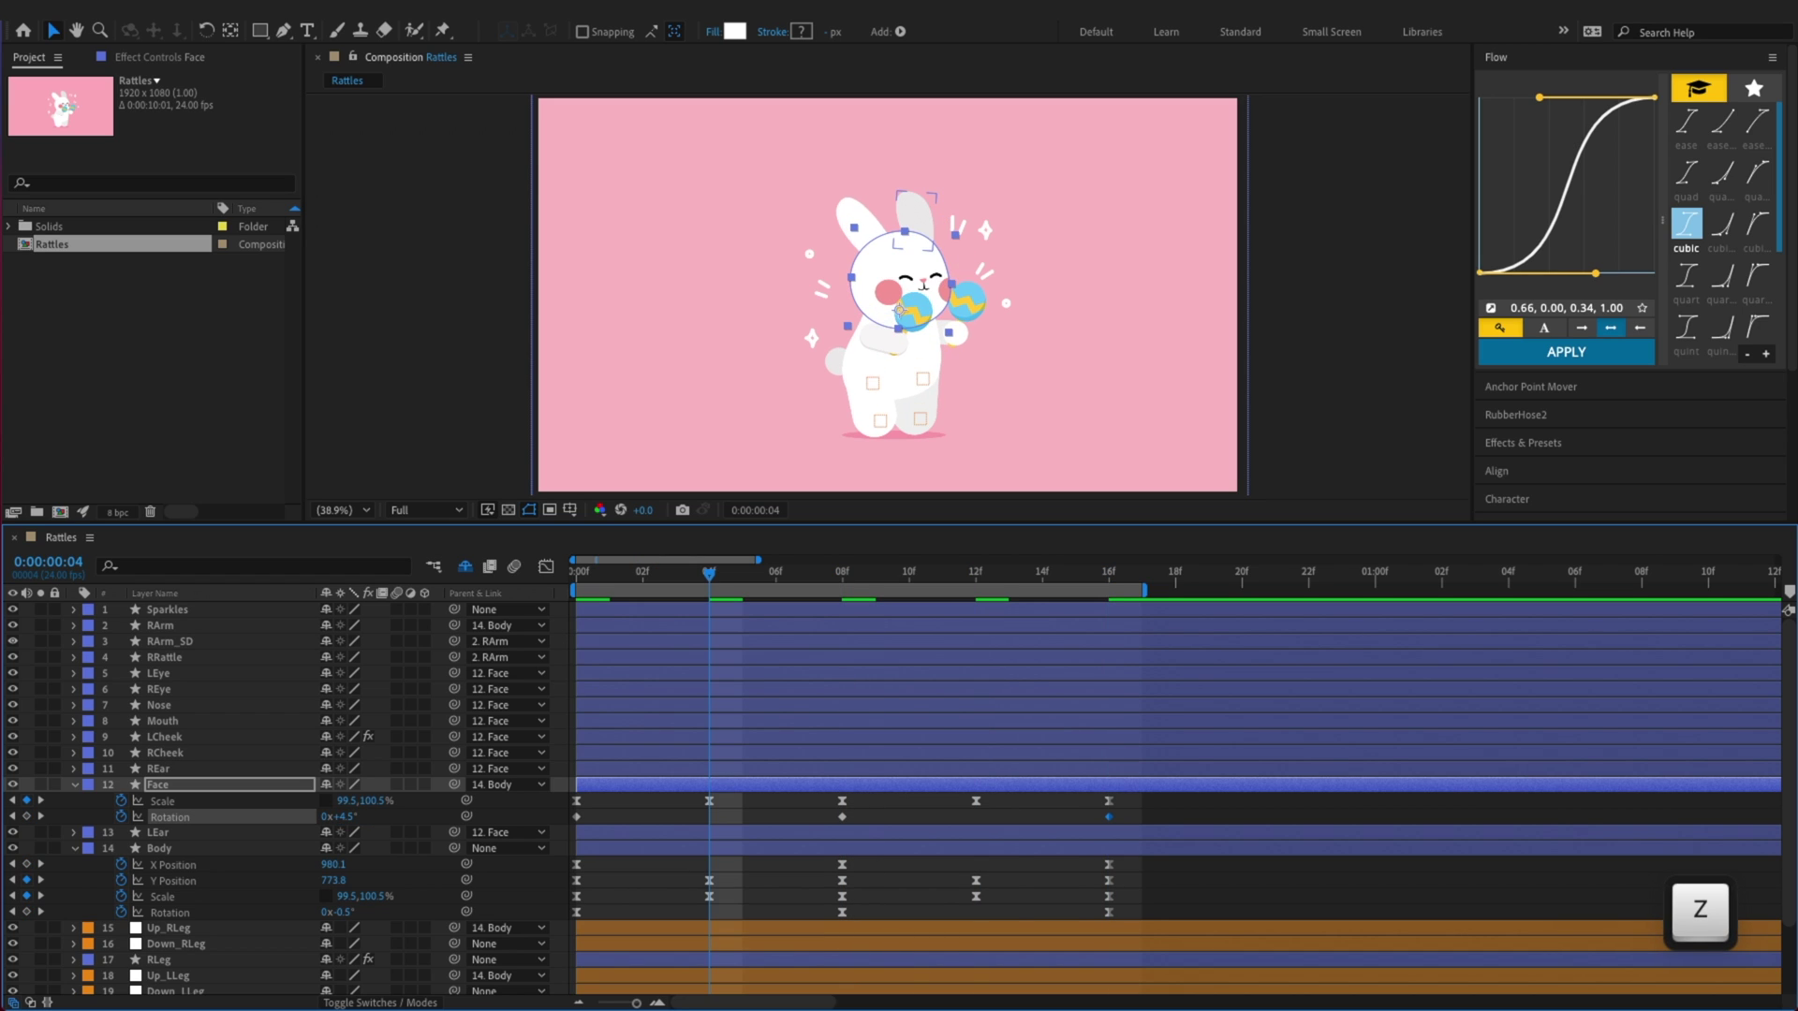
key("z")
key("super+v")
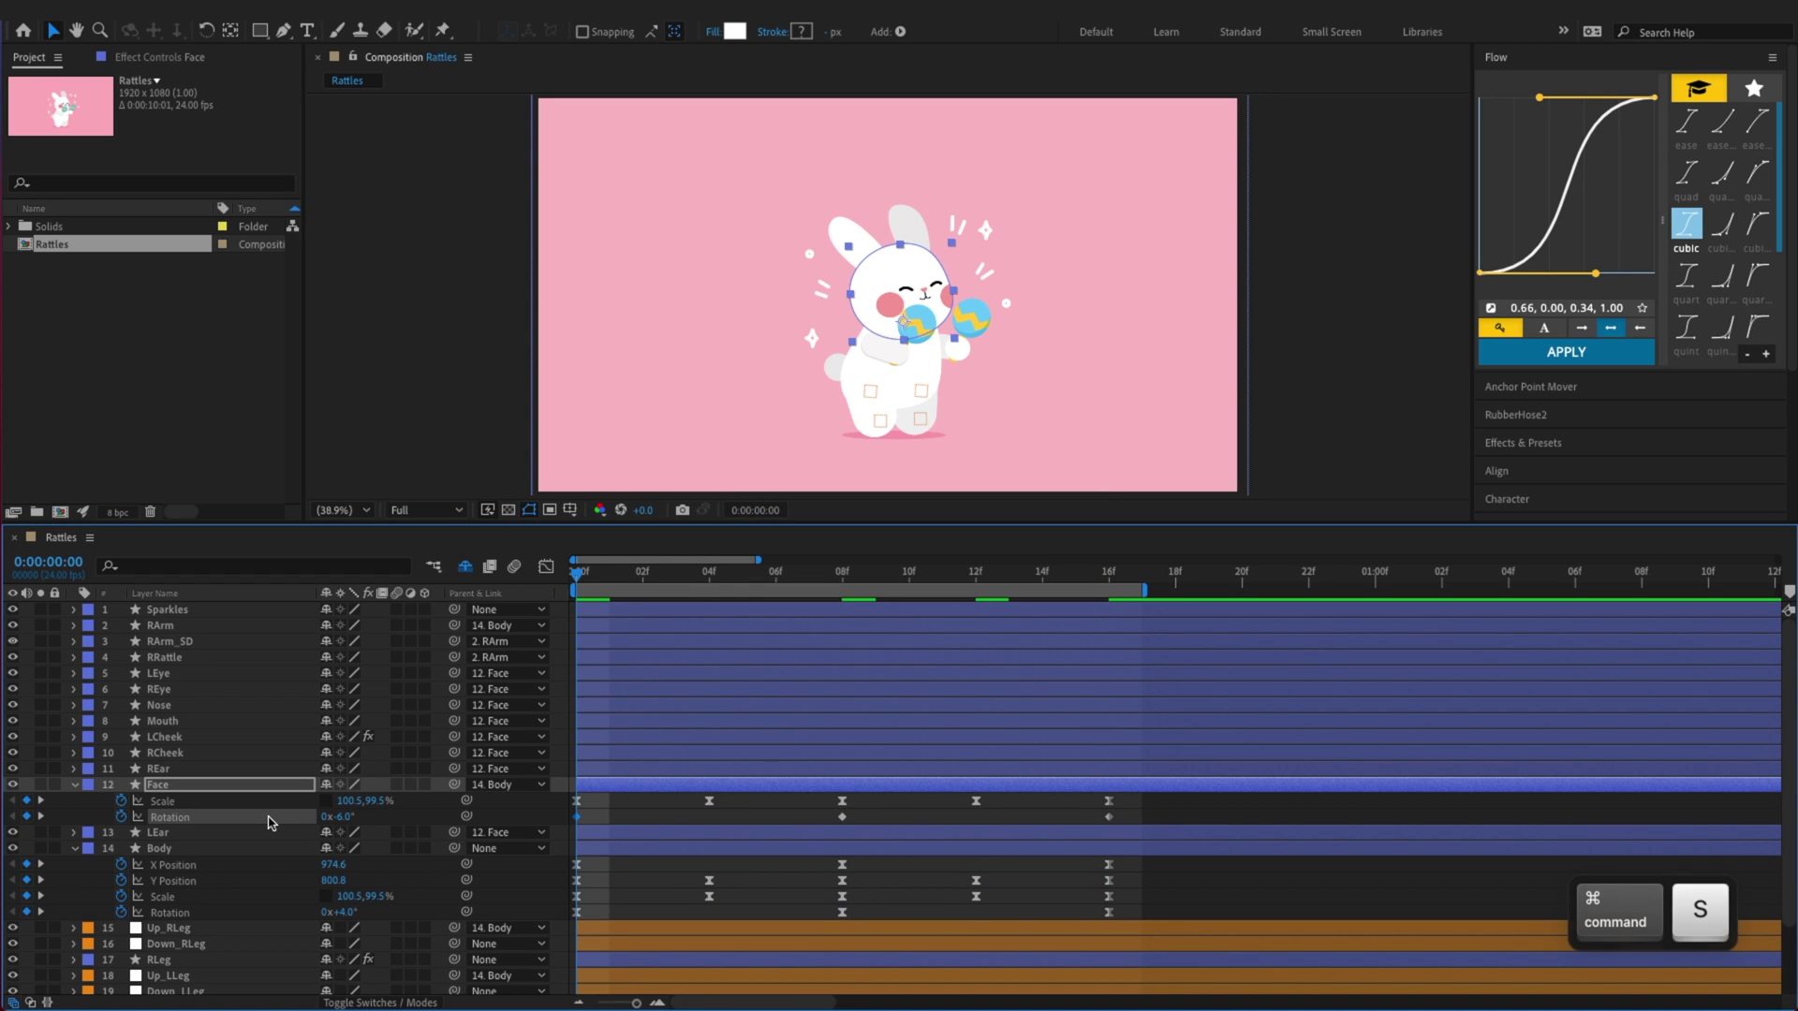
Easy-ease the Face's Rotation keyframes, save the project, show the Rotation curve in the Graph Editor and preview the animation
key("F9")
key("F2")
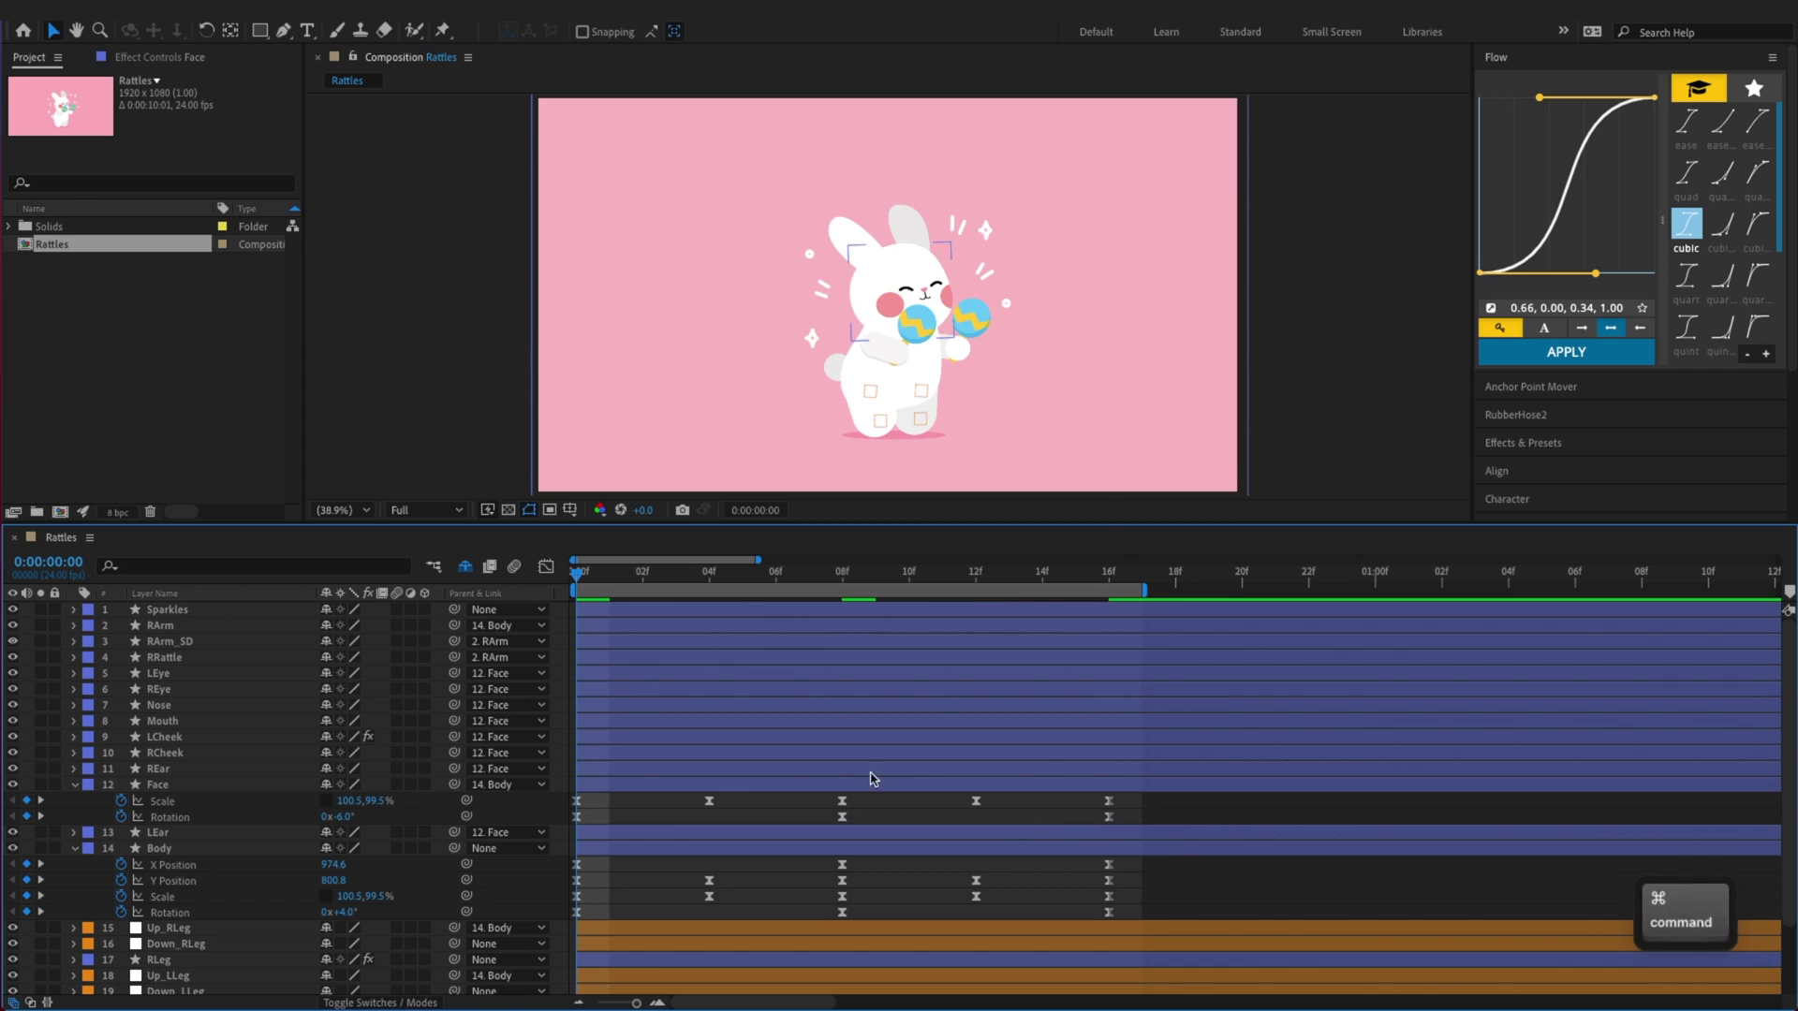
key("super+s")
left_click(546, 567)
left_click(266, 819)
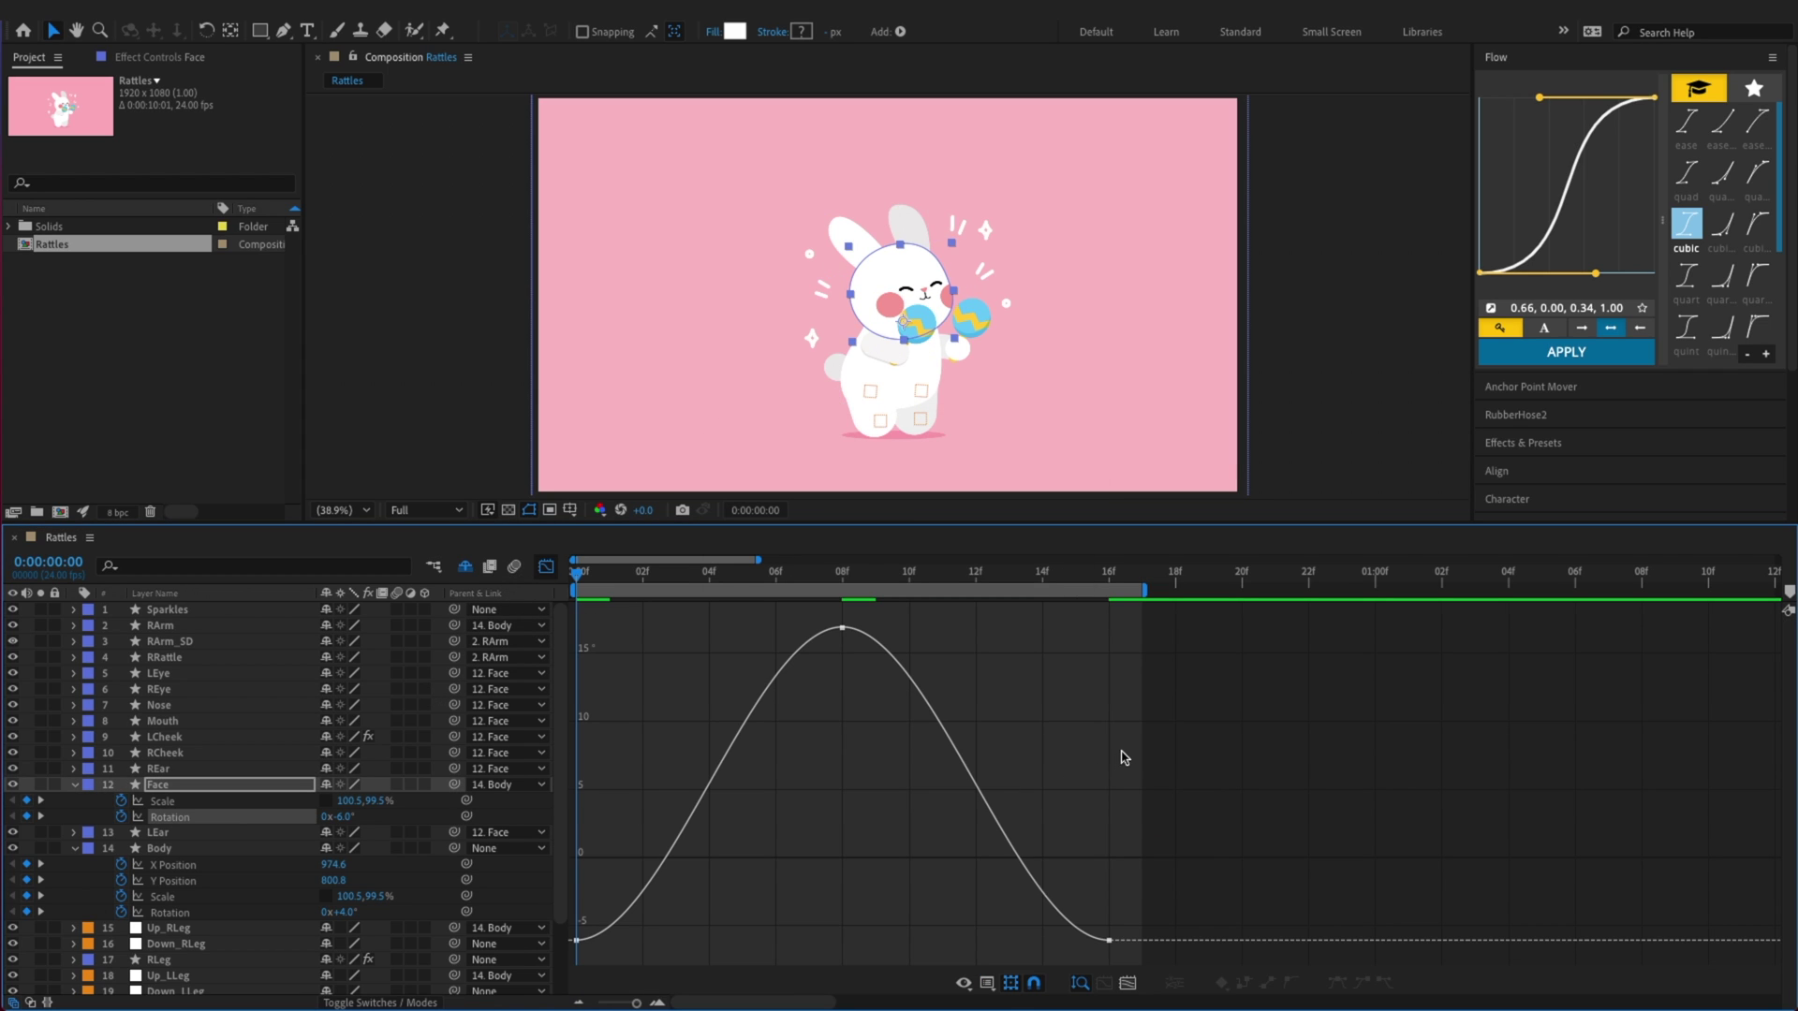
key("space")
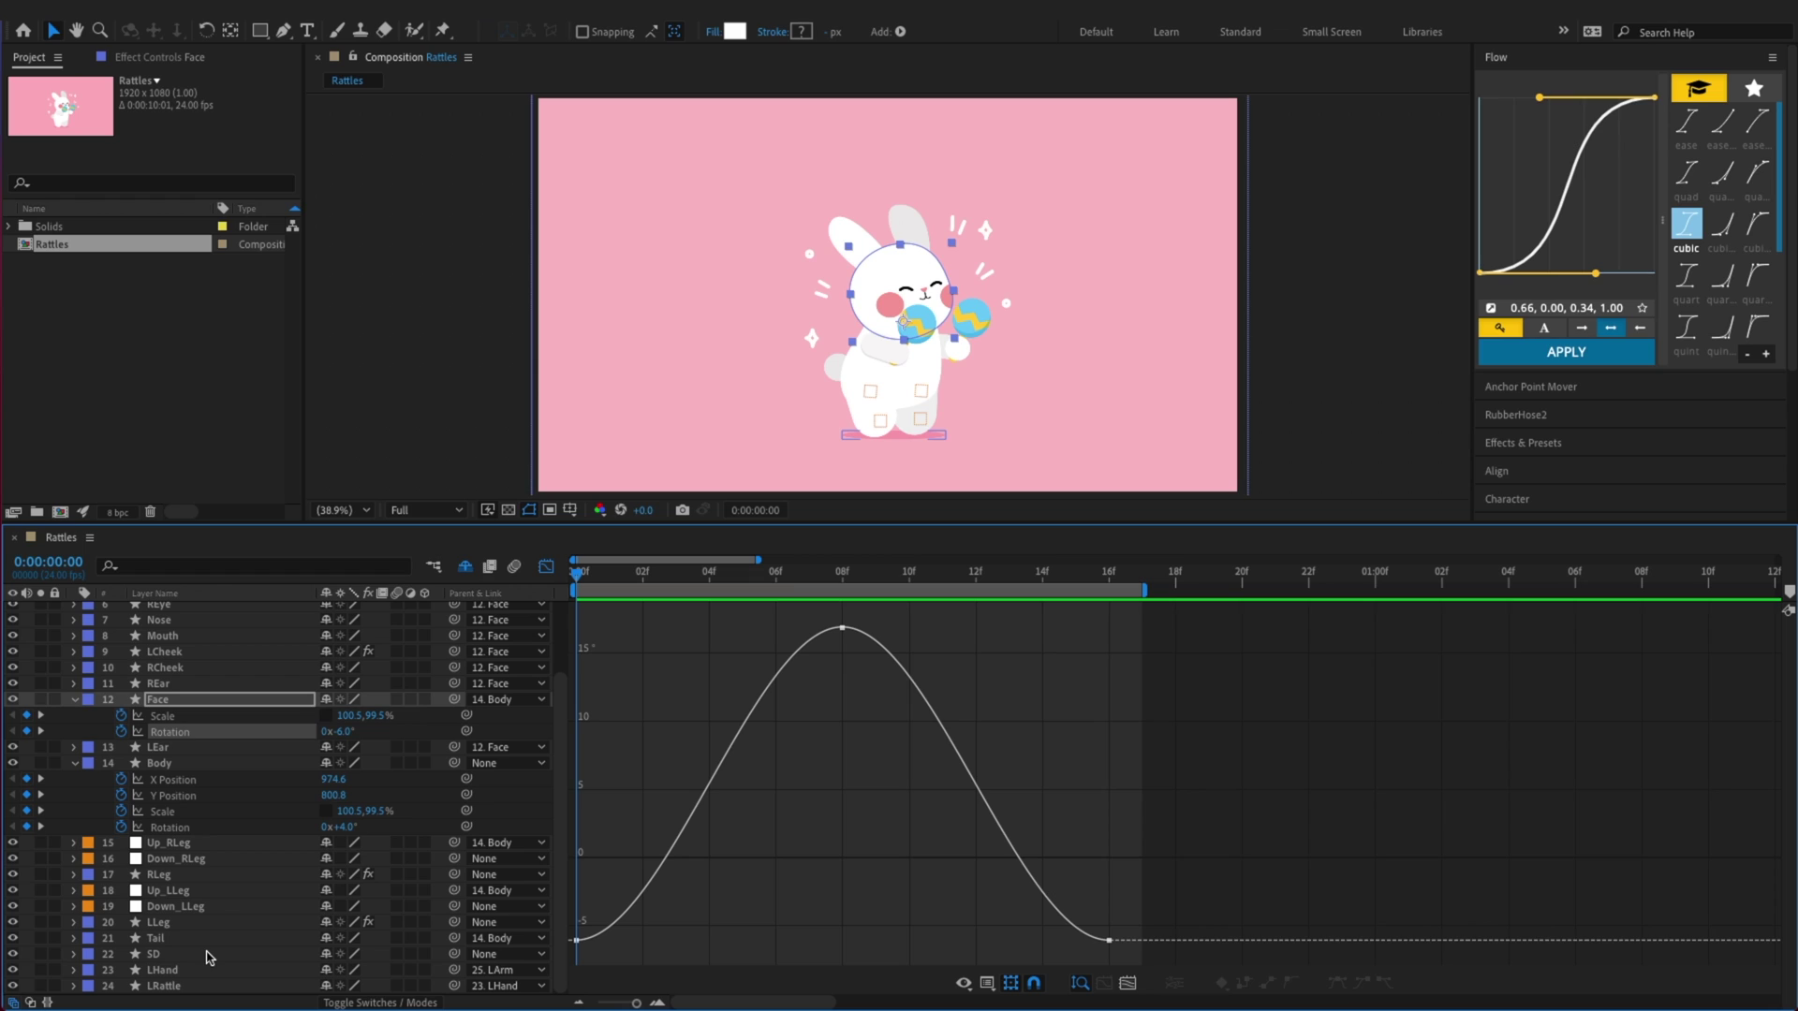
Copy all of the Body's Y Position keyframes
left_click(185, 942)
left_click(171, 797)
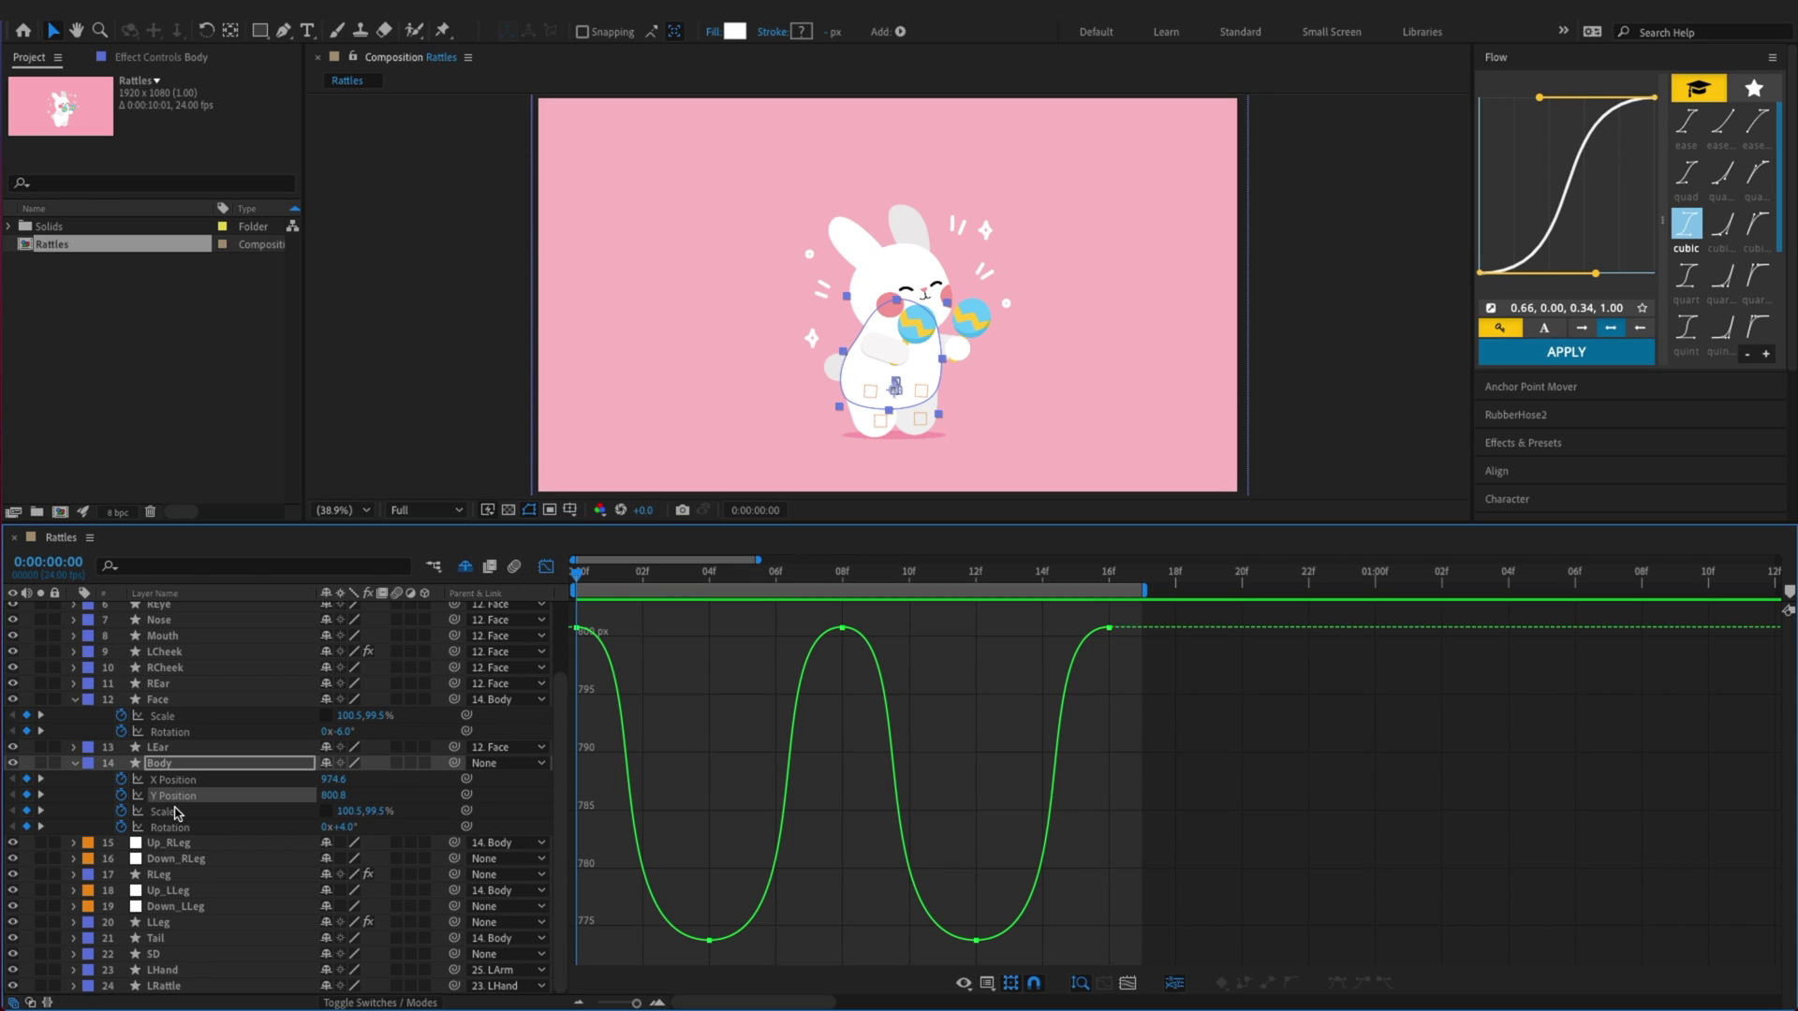
left_click(178, 797)
key("super+c")
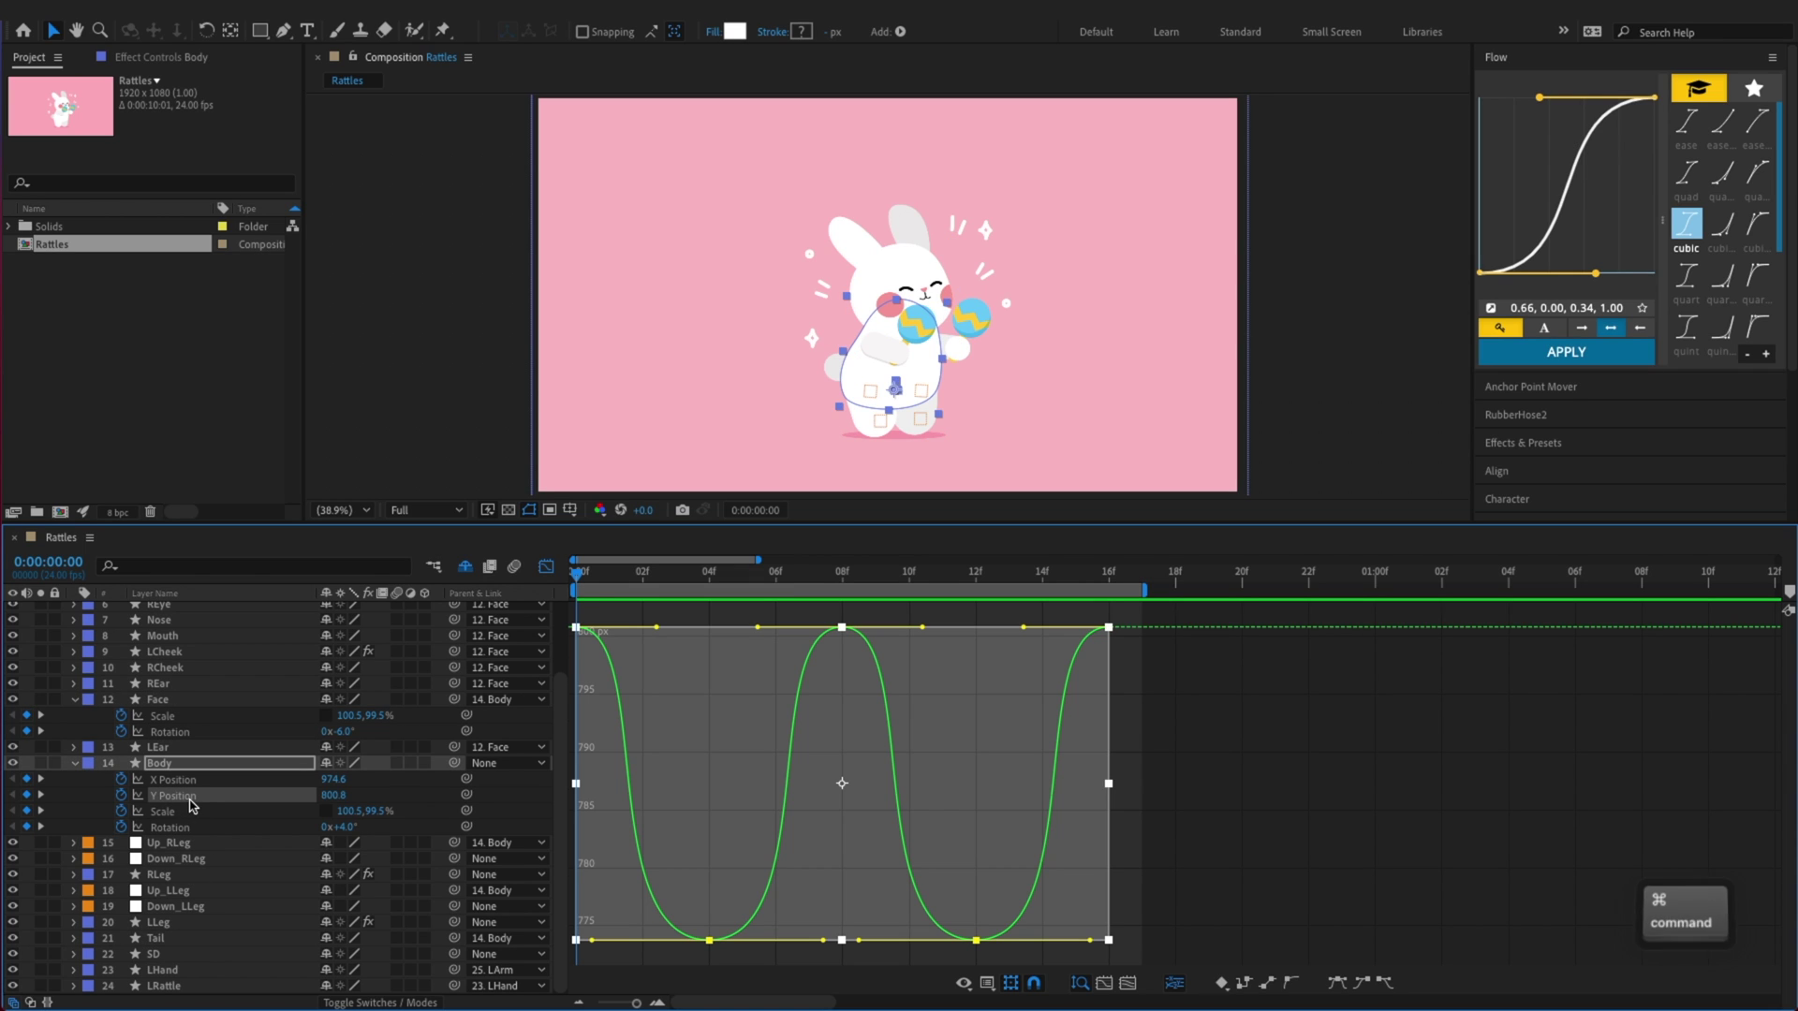
Return to the keyframe view, separate the Tail's Position into X and Y, and keyframe its Y Position at frame 0
left_click(174, 940)
left_click(546, 567)
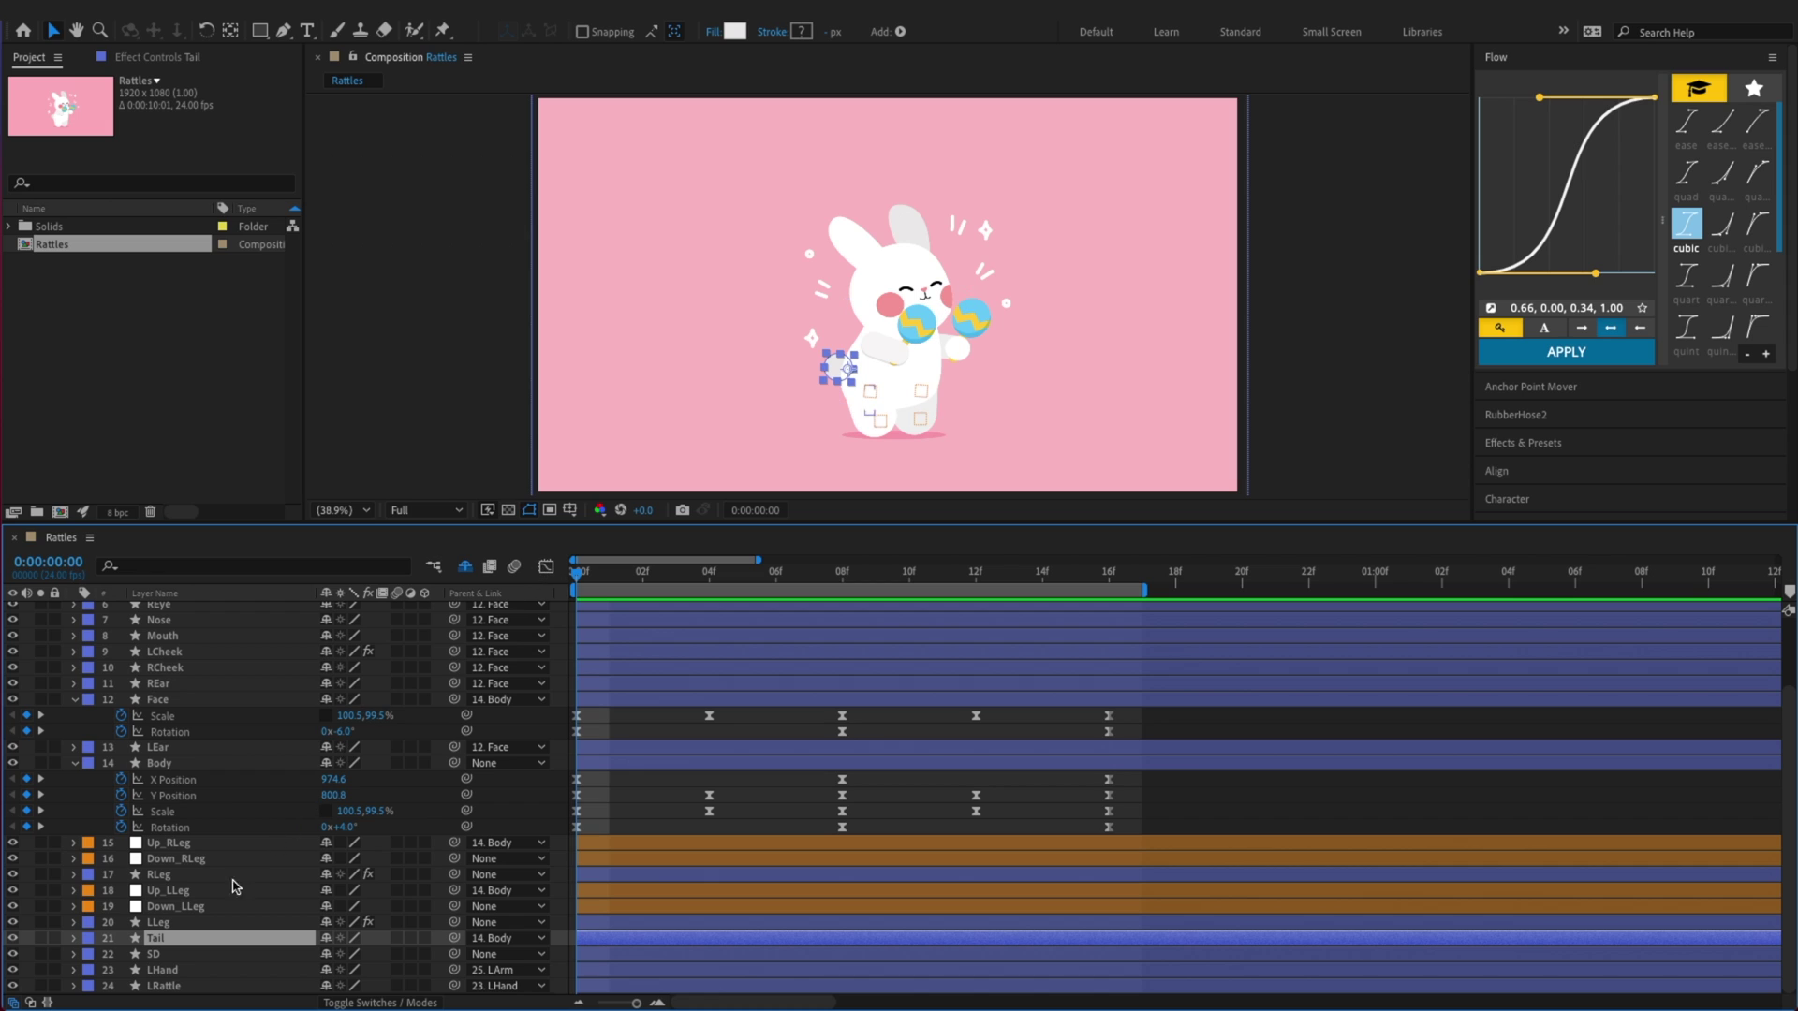
key("p")
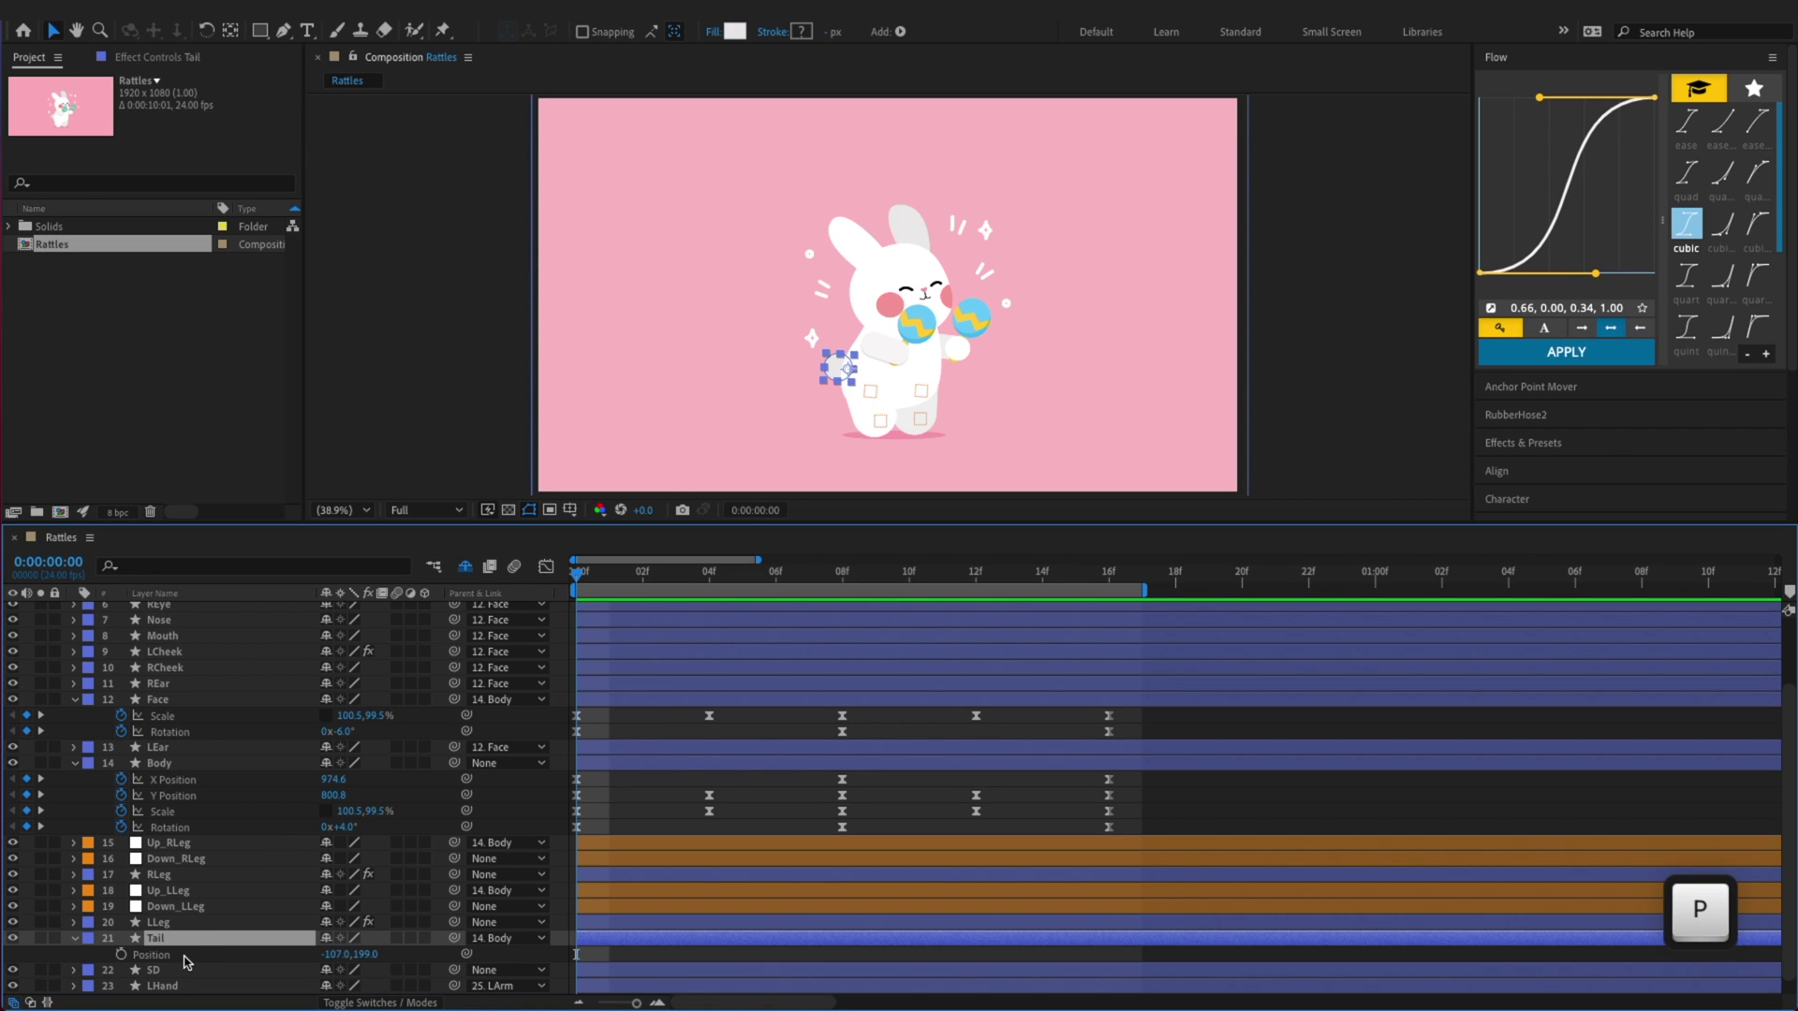
right_click(122, 960)
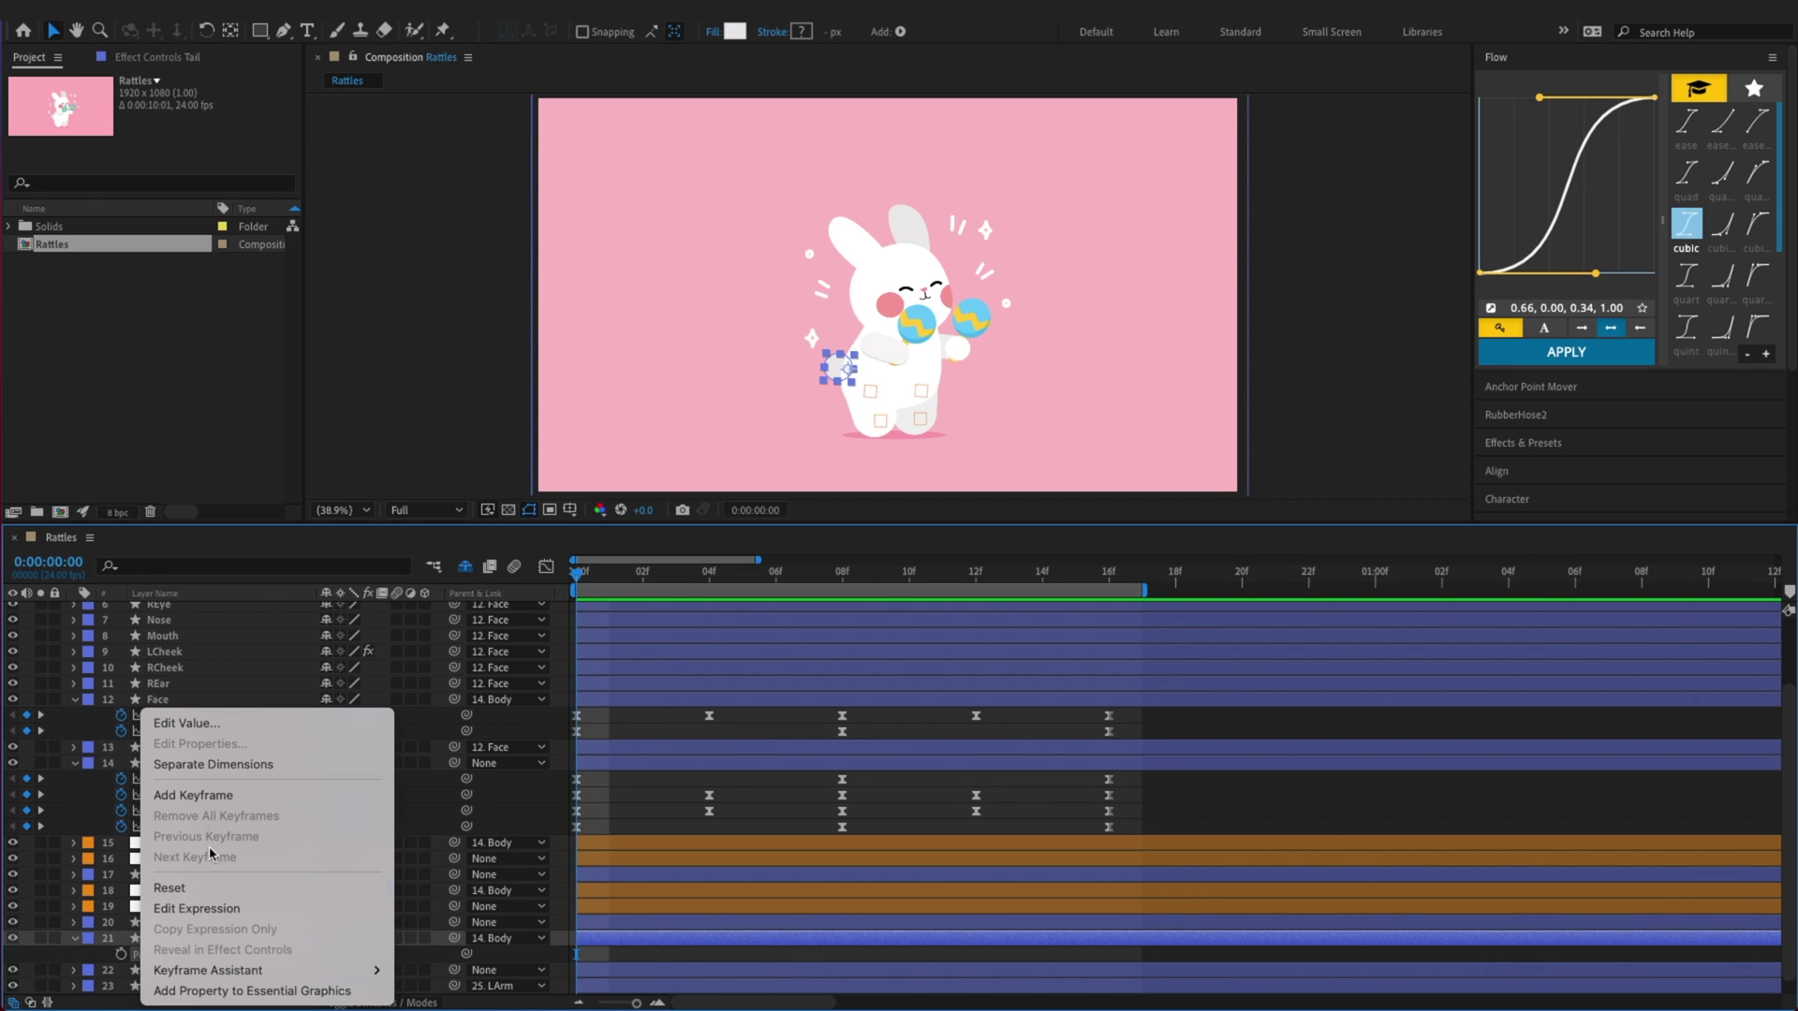
left_click(215, 773)
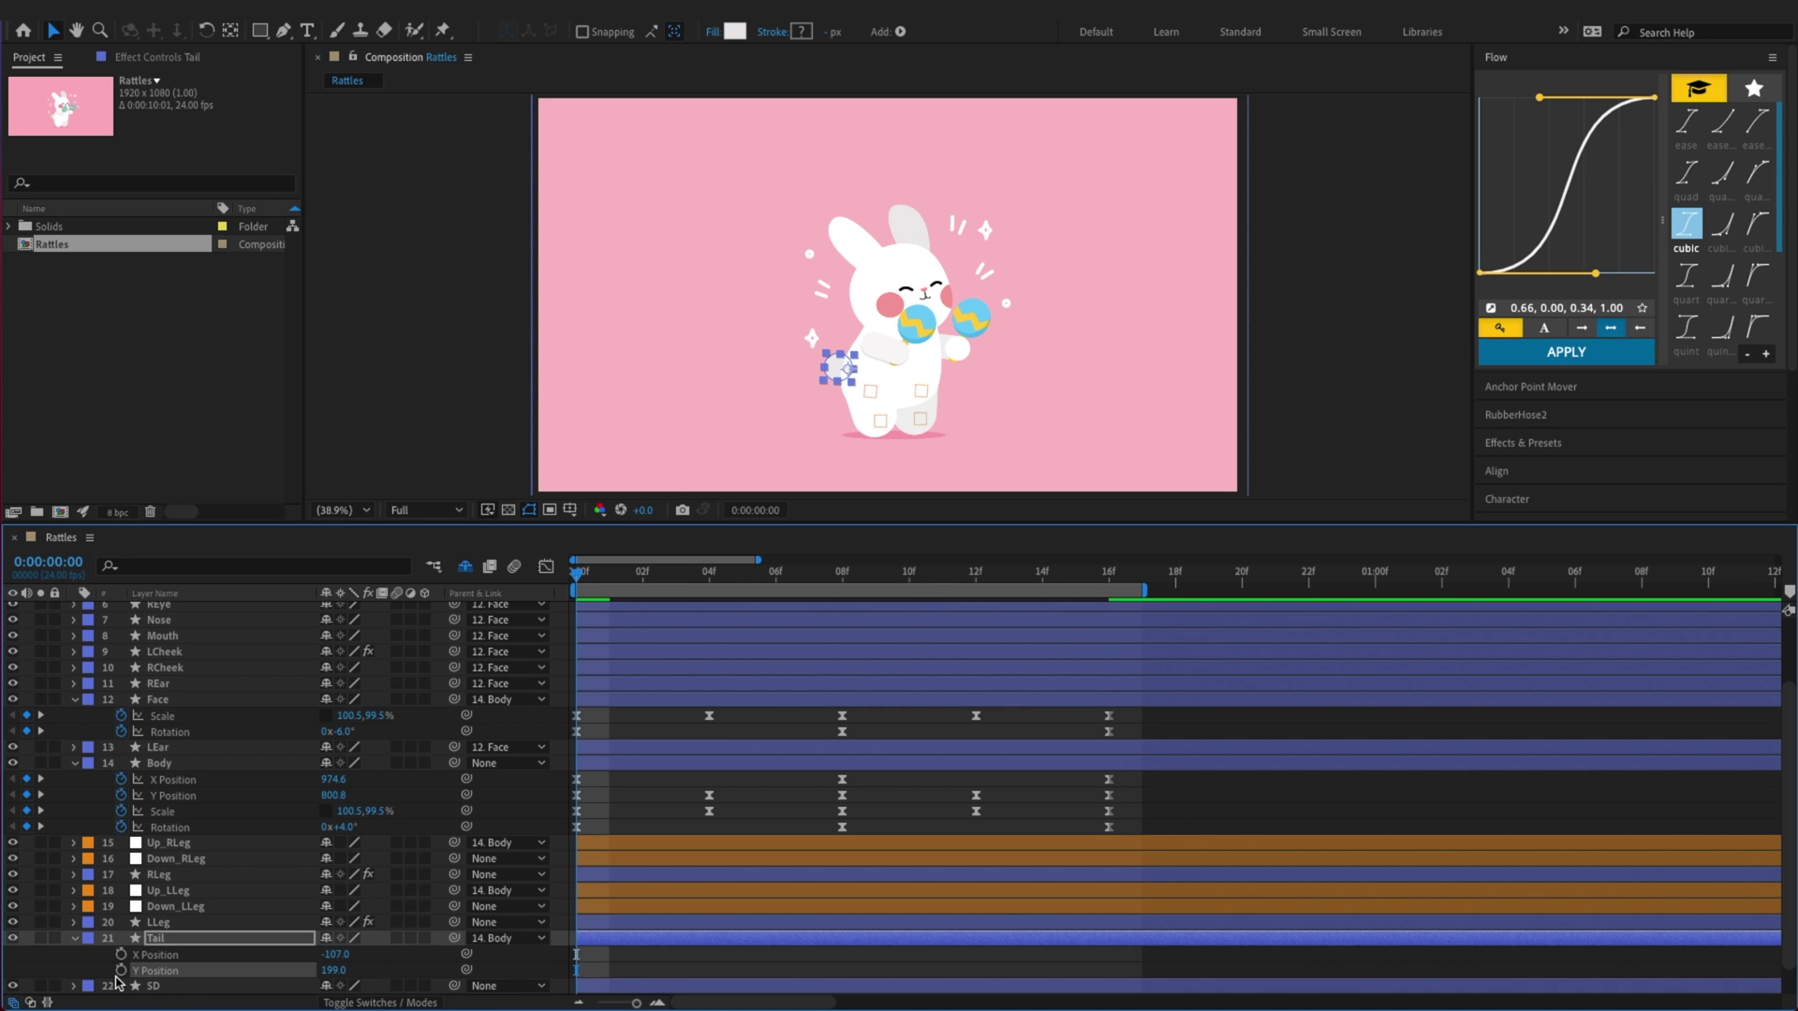
left_click(121, 970)
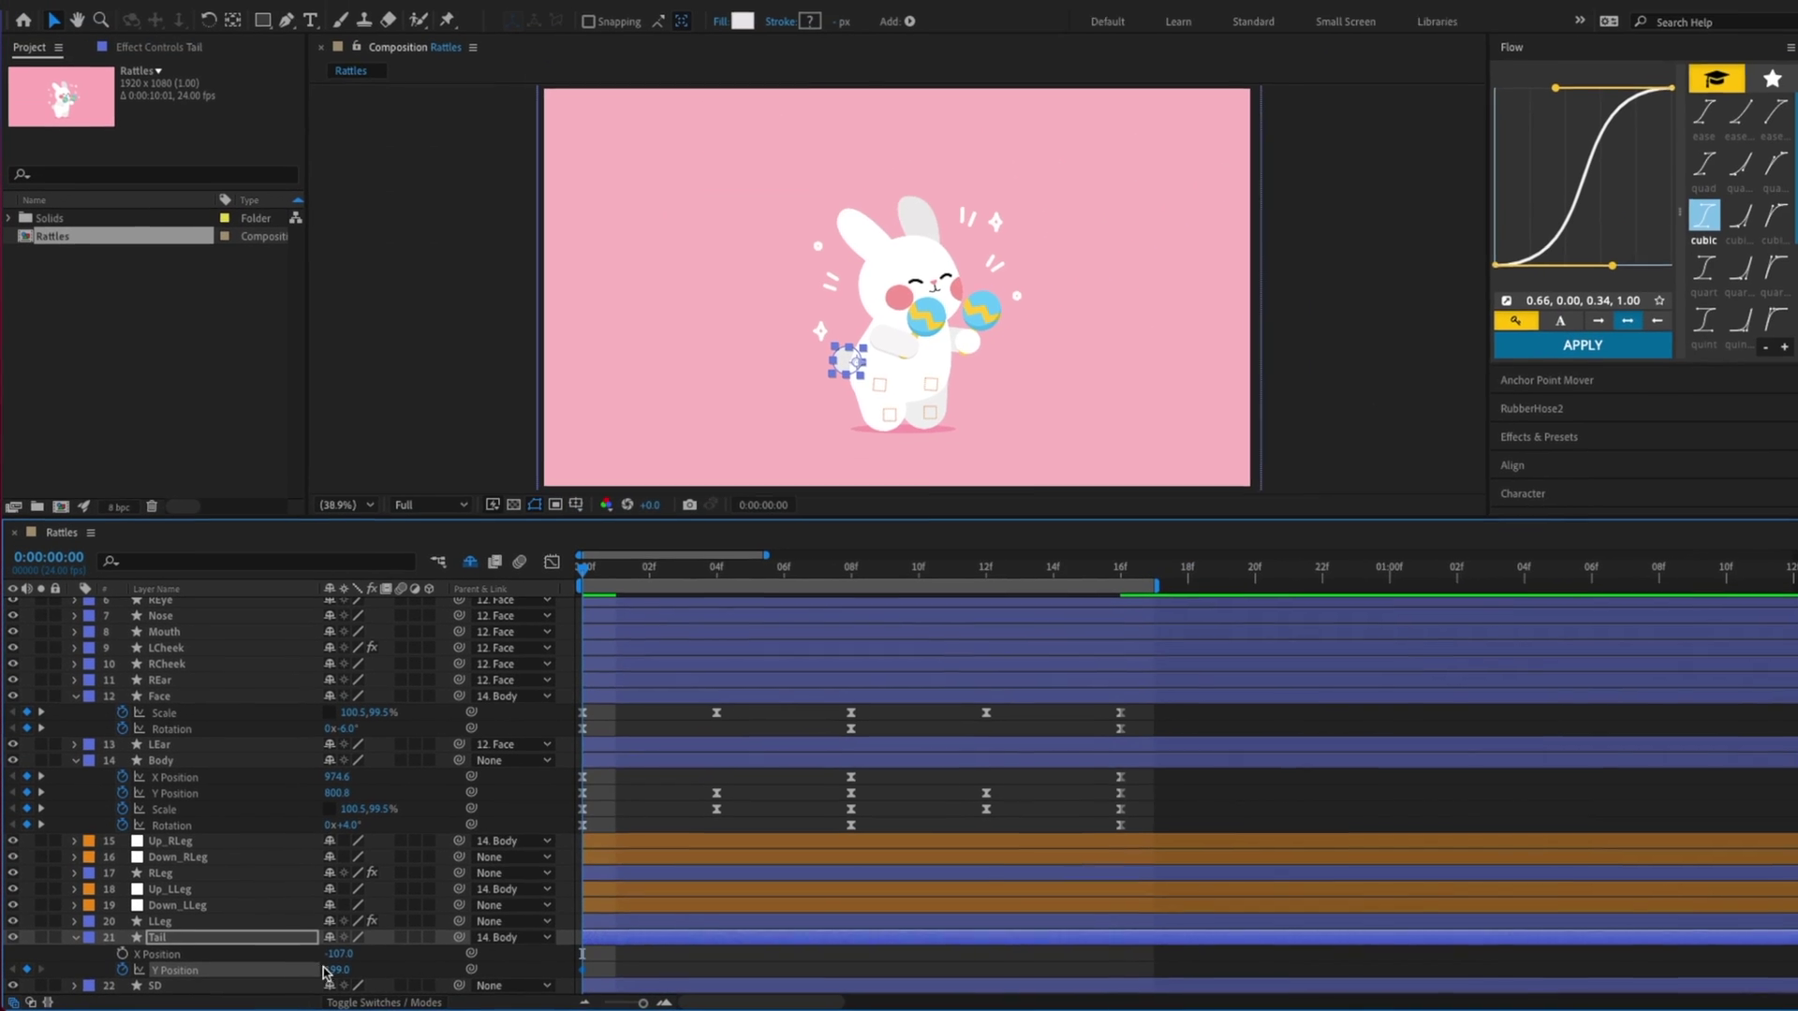
Paste the copied keyframes onto the Tail's Y Position, offset them together to 199.8 at frame 0, then preview and save the animation
key("super+v")
left_click_drag(330, 970, 185, 971)
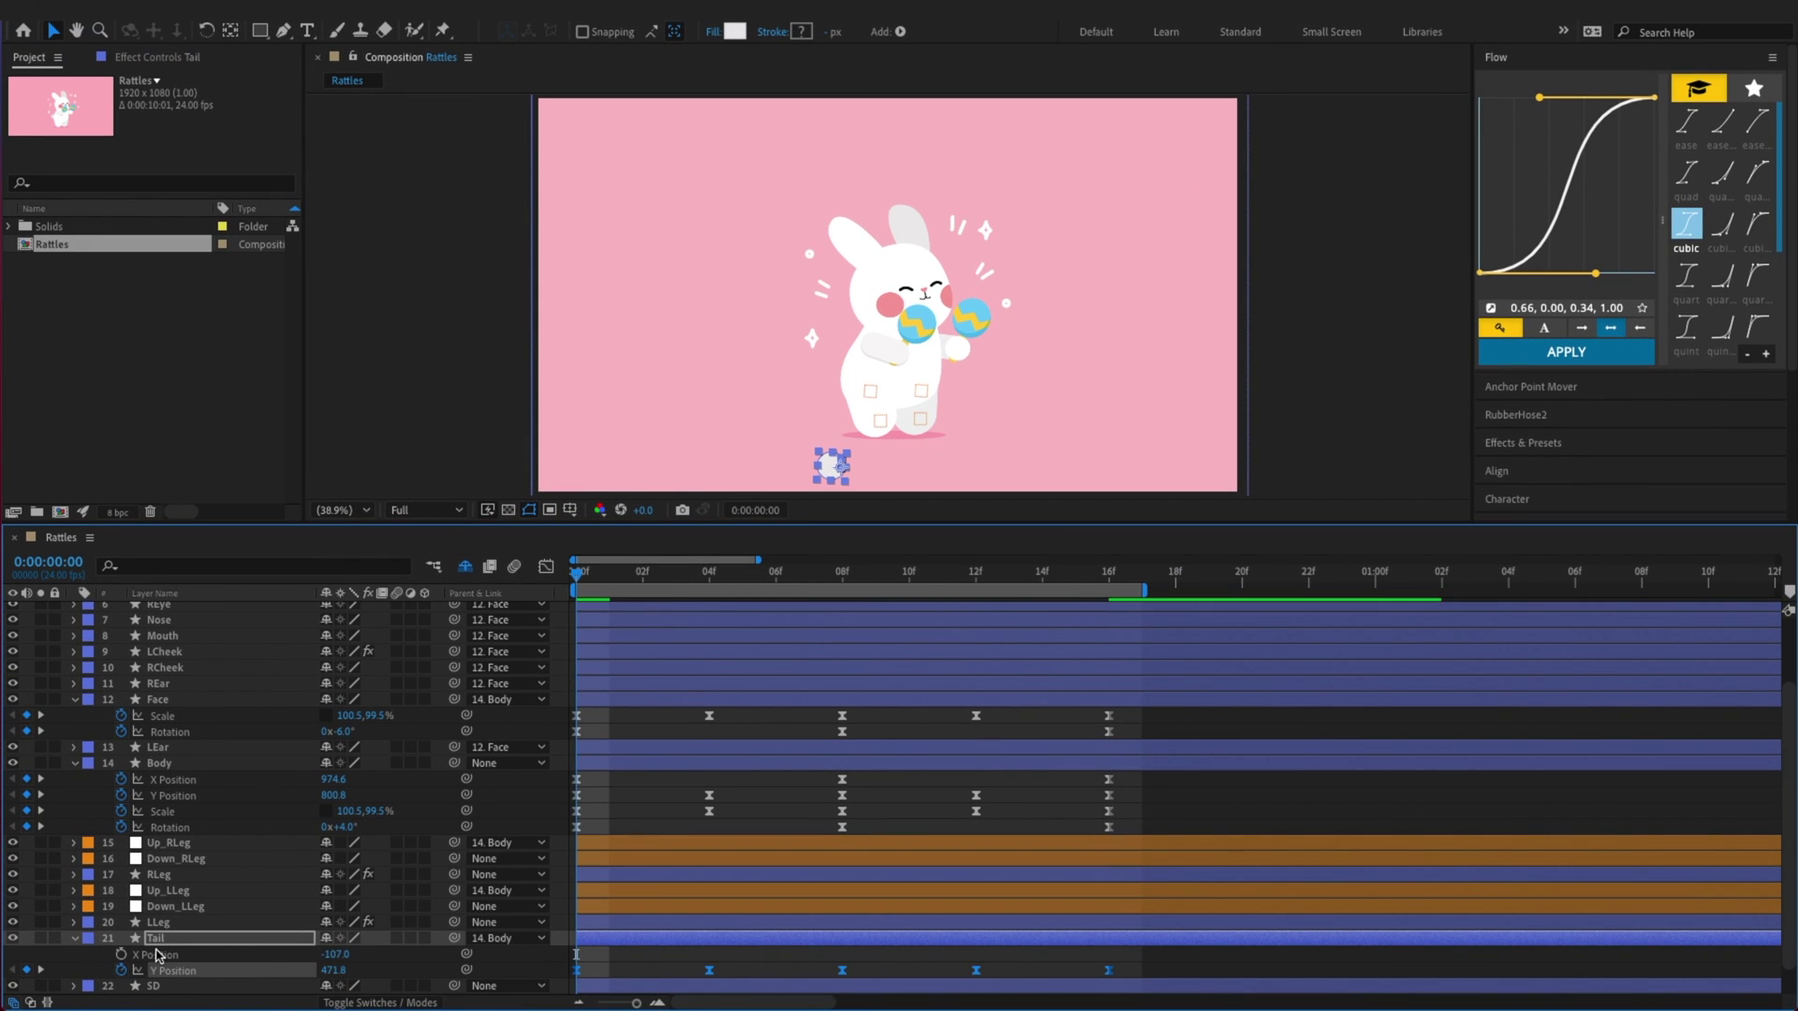
left_click_drag(323, 980, 136, 984)
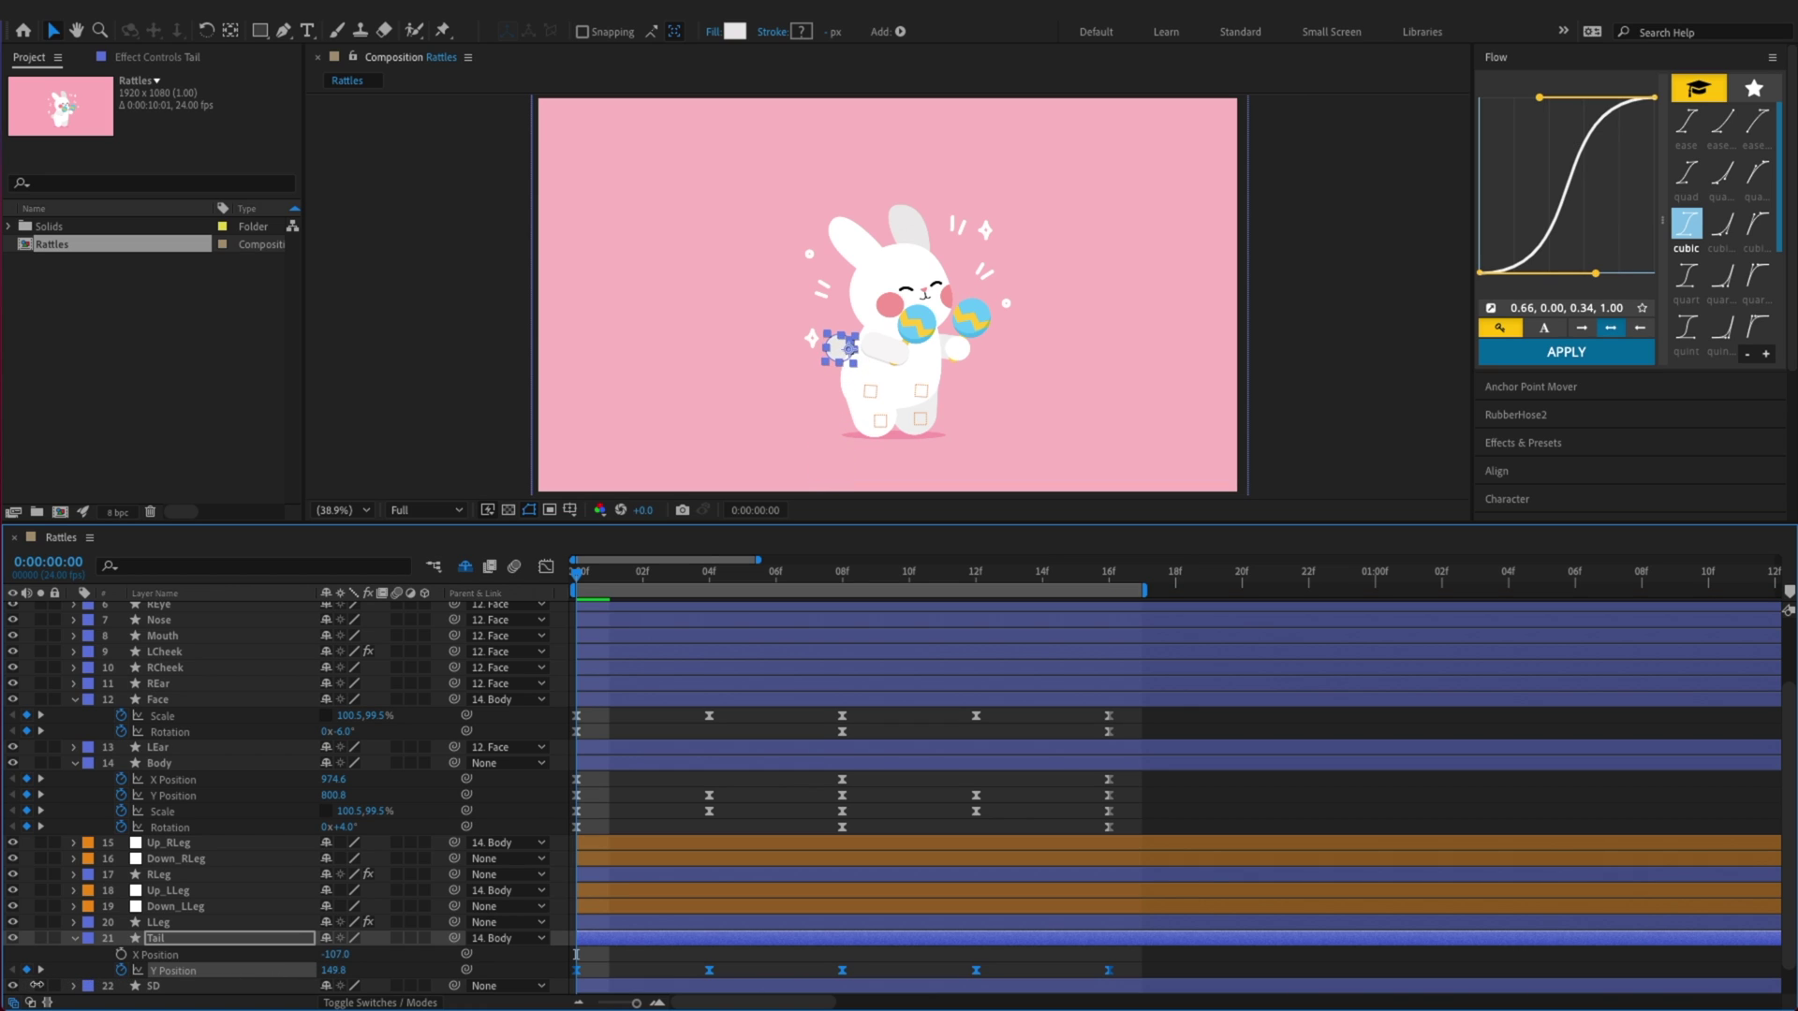
left_click(625, 974)
key("space")
key("super+s")
key("space")
left_click_drag(590, 578, 824, 608)
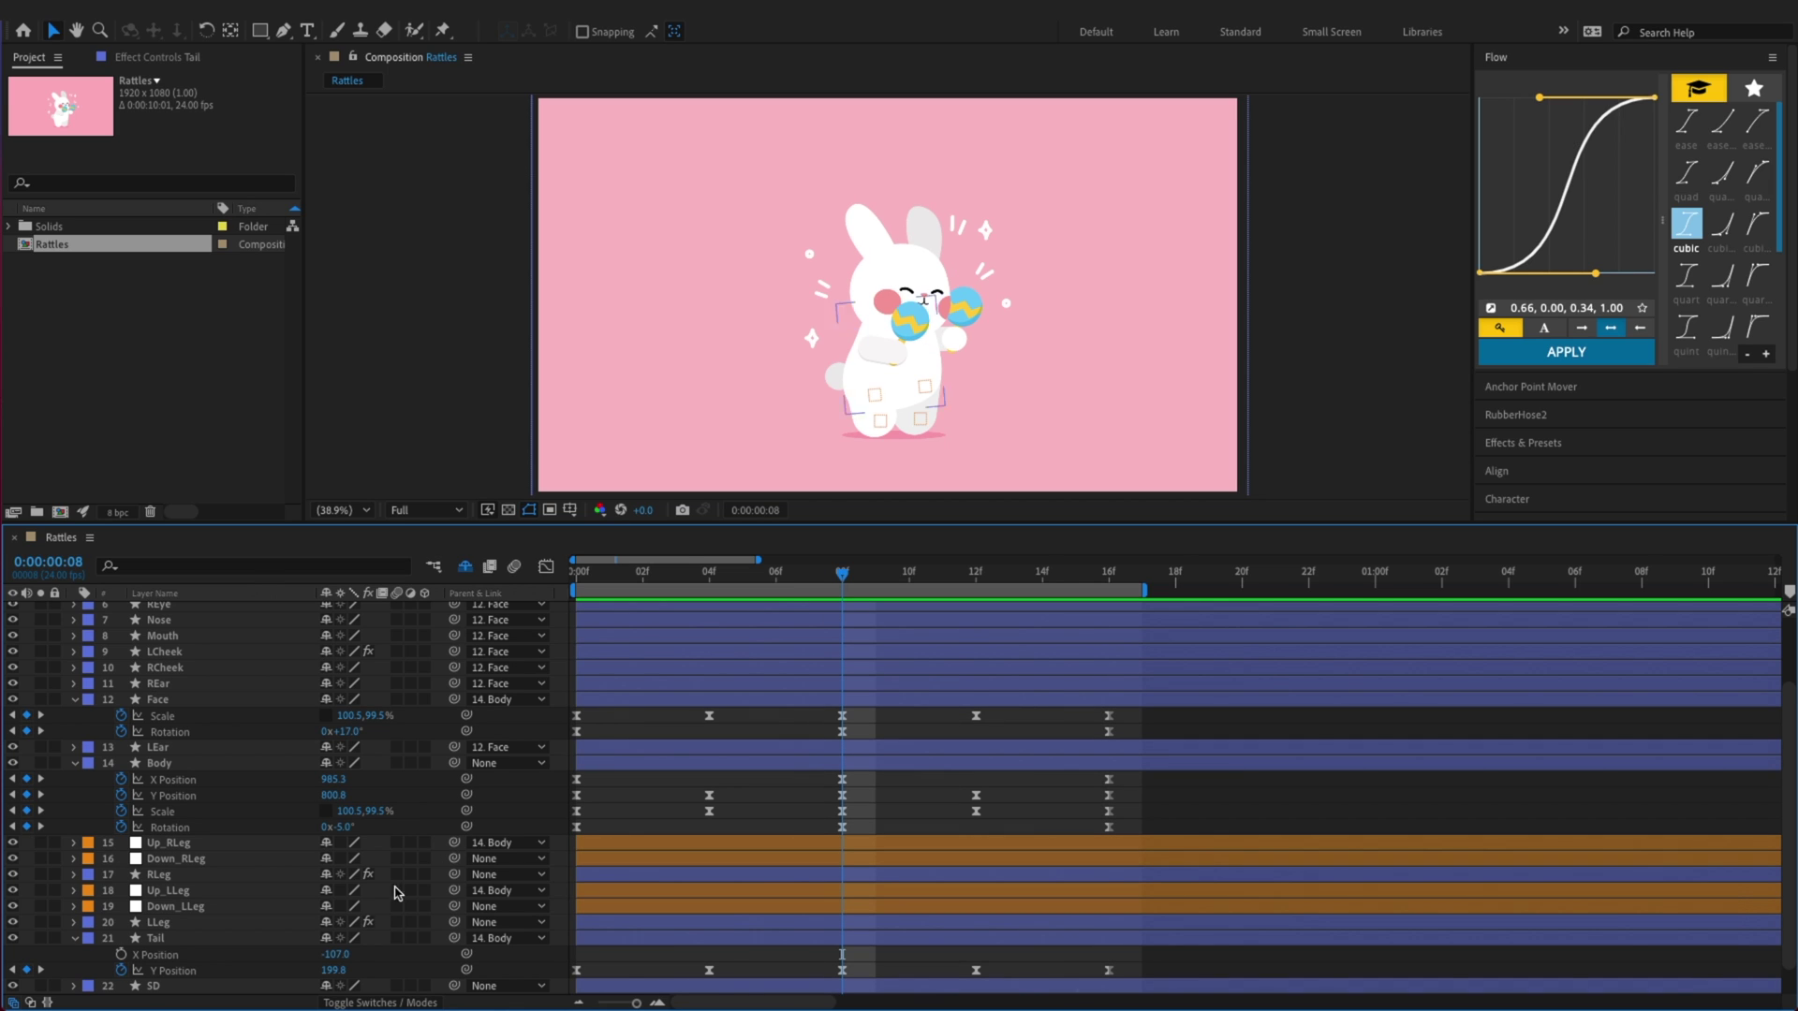
Save the project, add a loopIn() expression to the Tail's Y Position and collapse the expression
key("super+s")
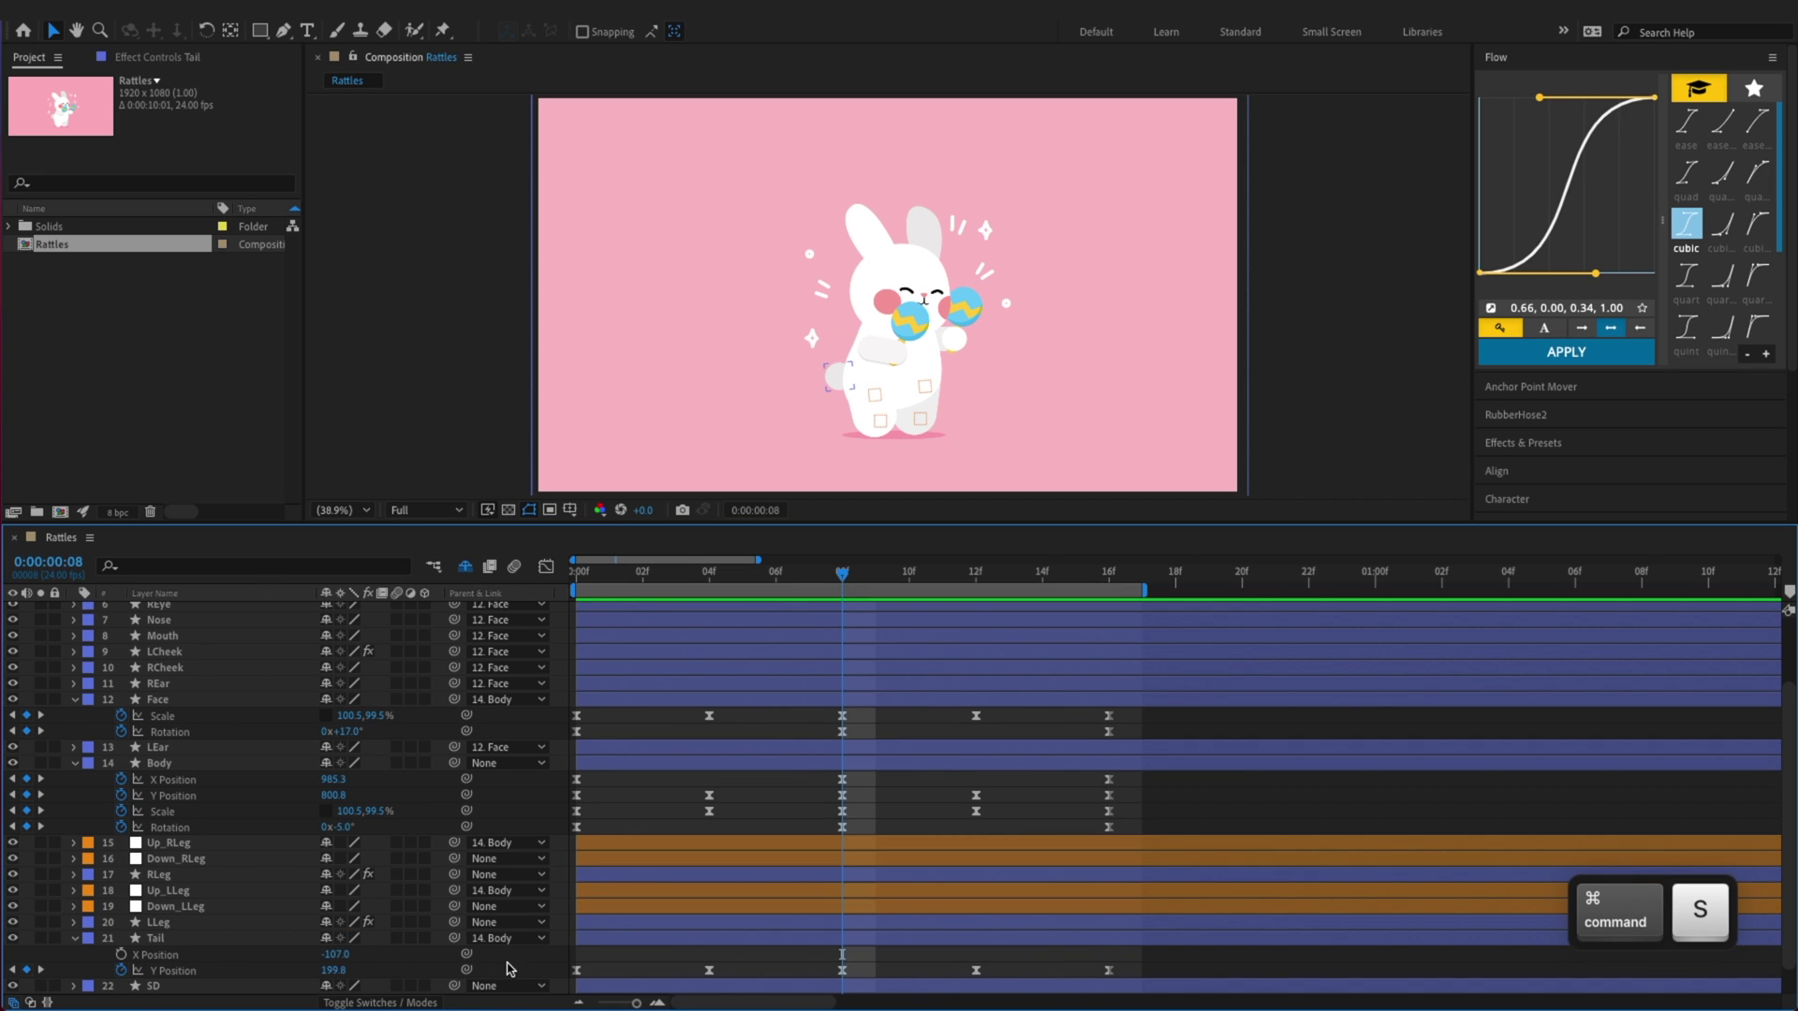
left_click(121, 970, "alt")
type("loop")
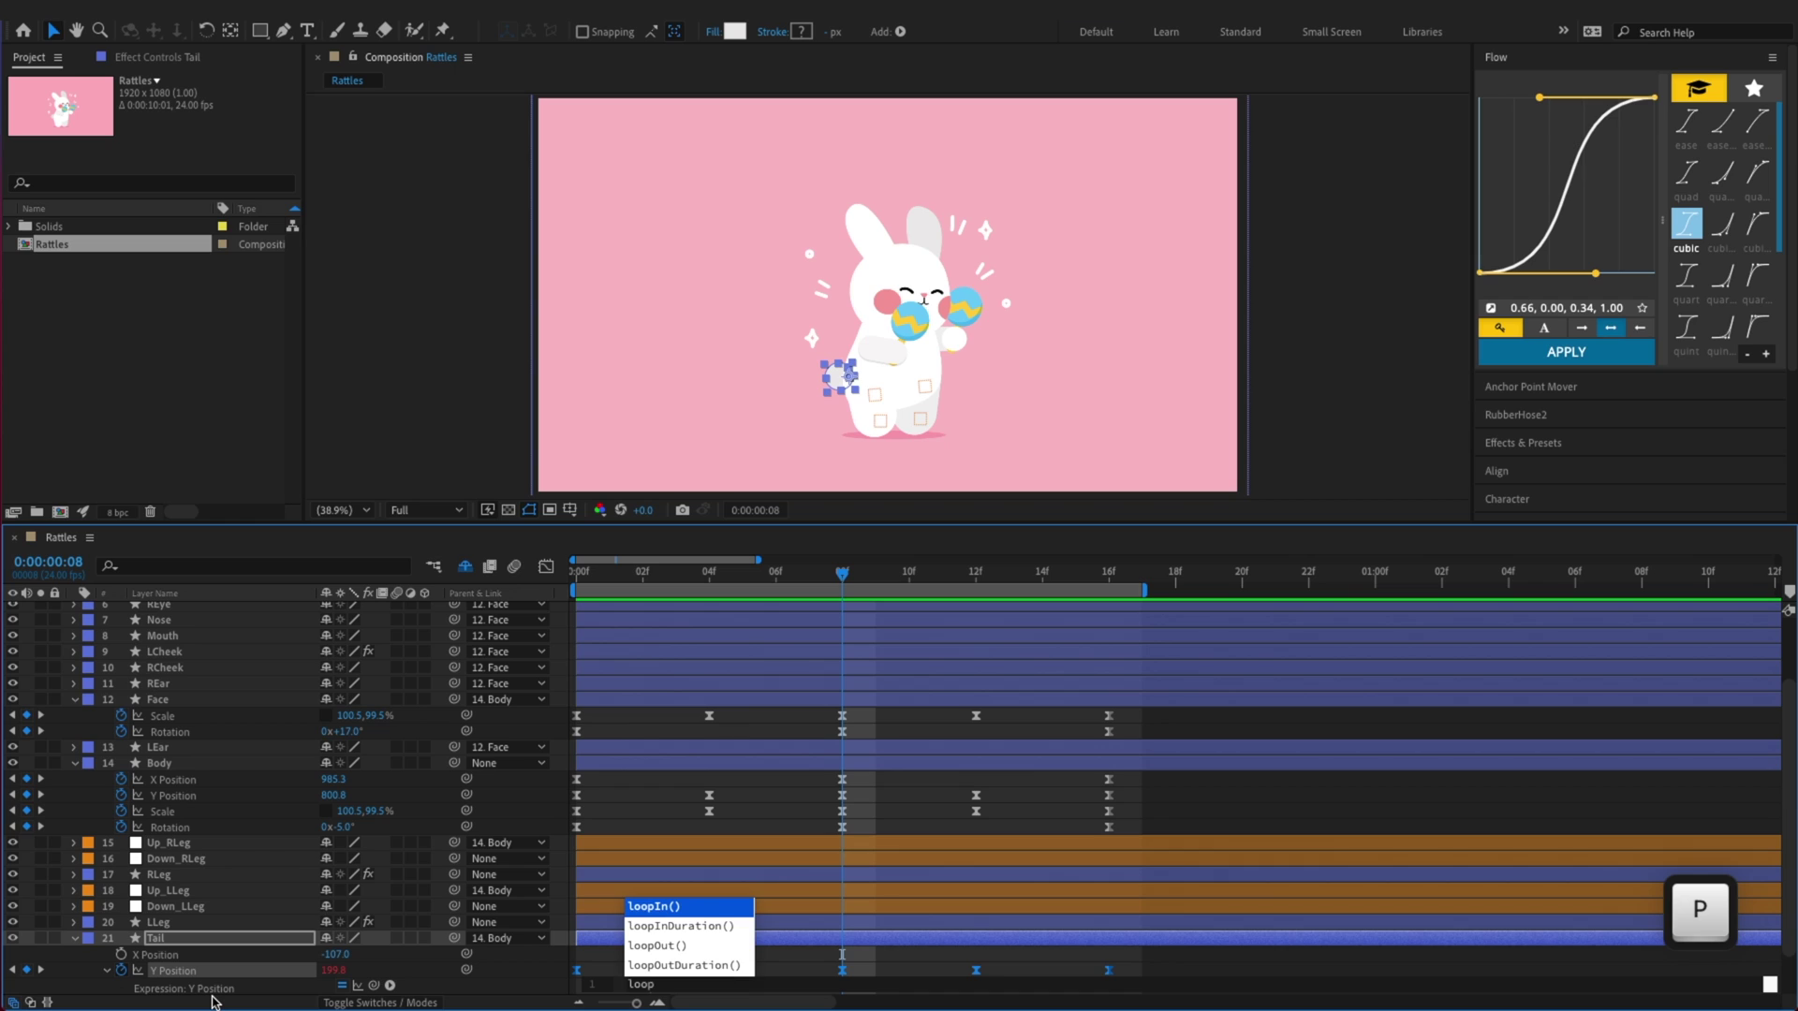
key("Return")
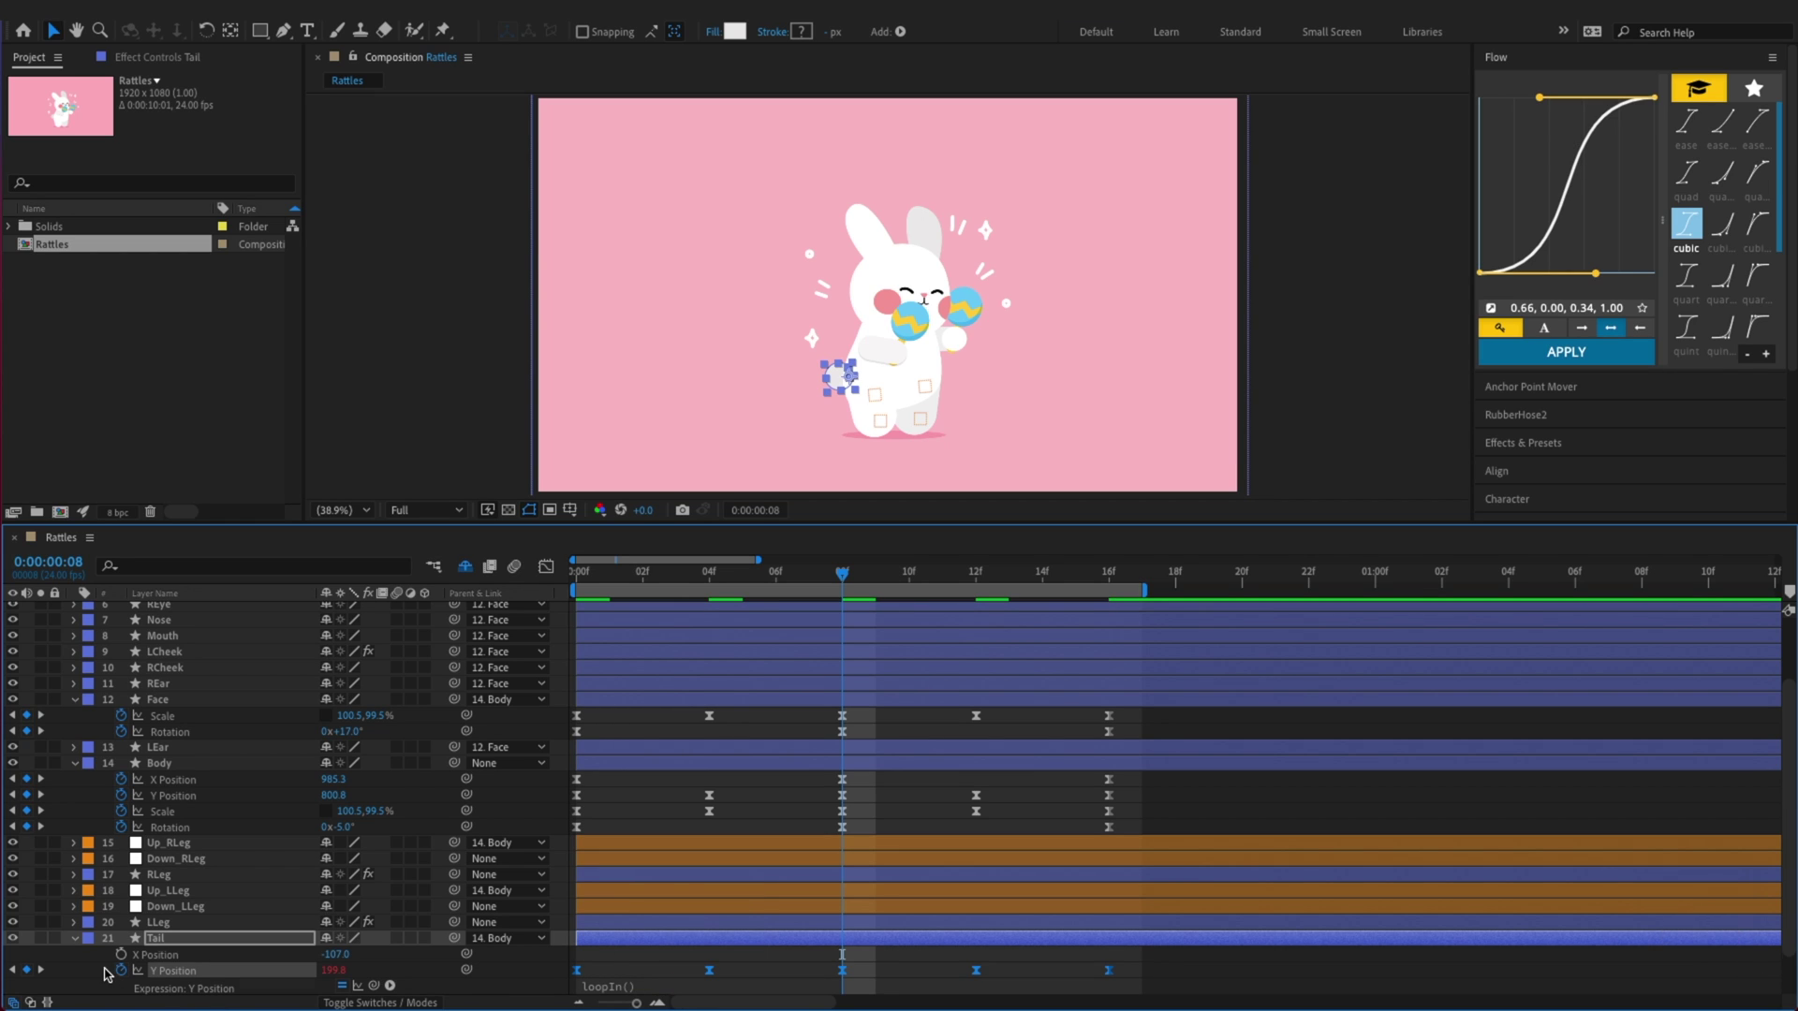
left_click(104, 972)
Delay all the Tail's Y Position keyframes by one frame, then preview the animation and save the project
key("alt+w")
key("super+s")
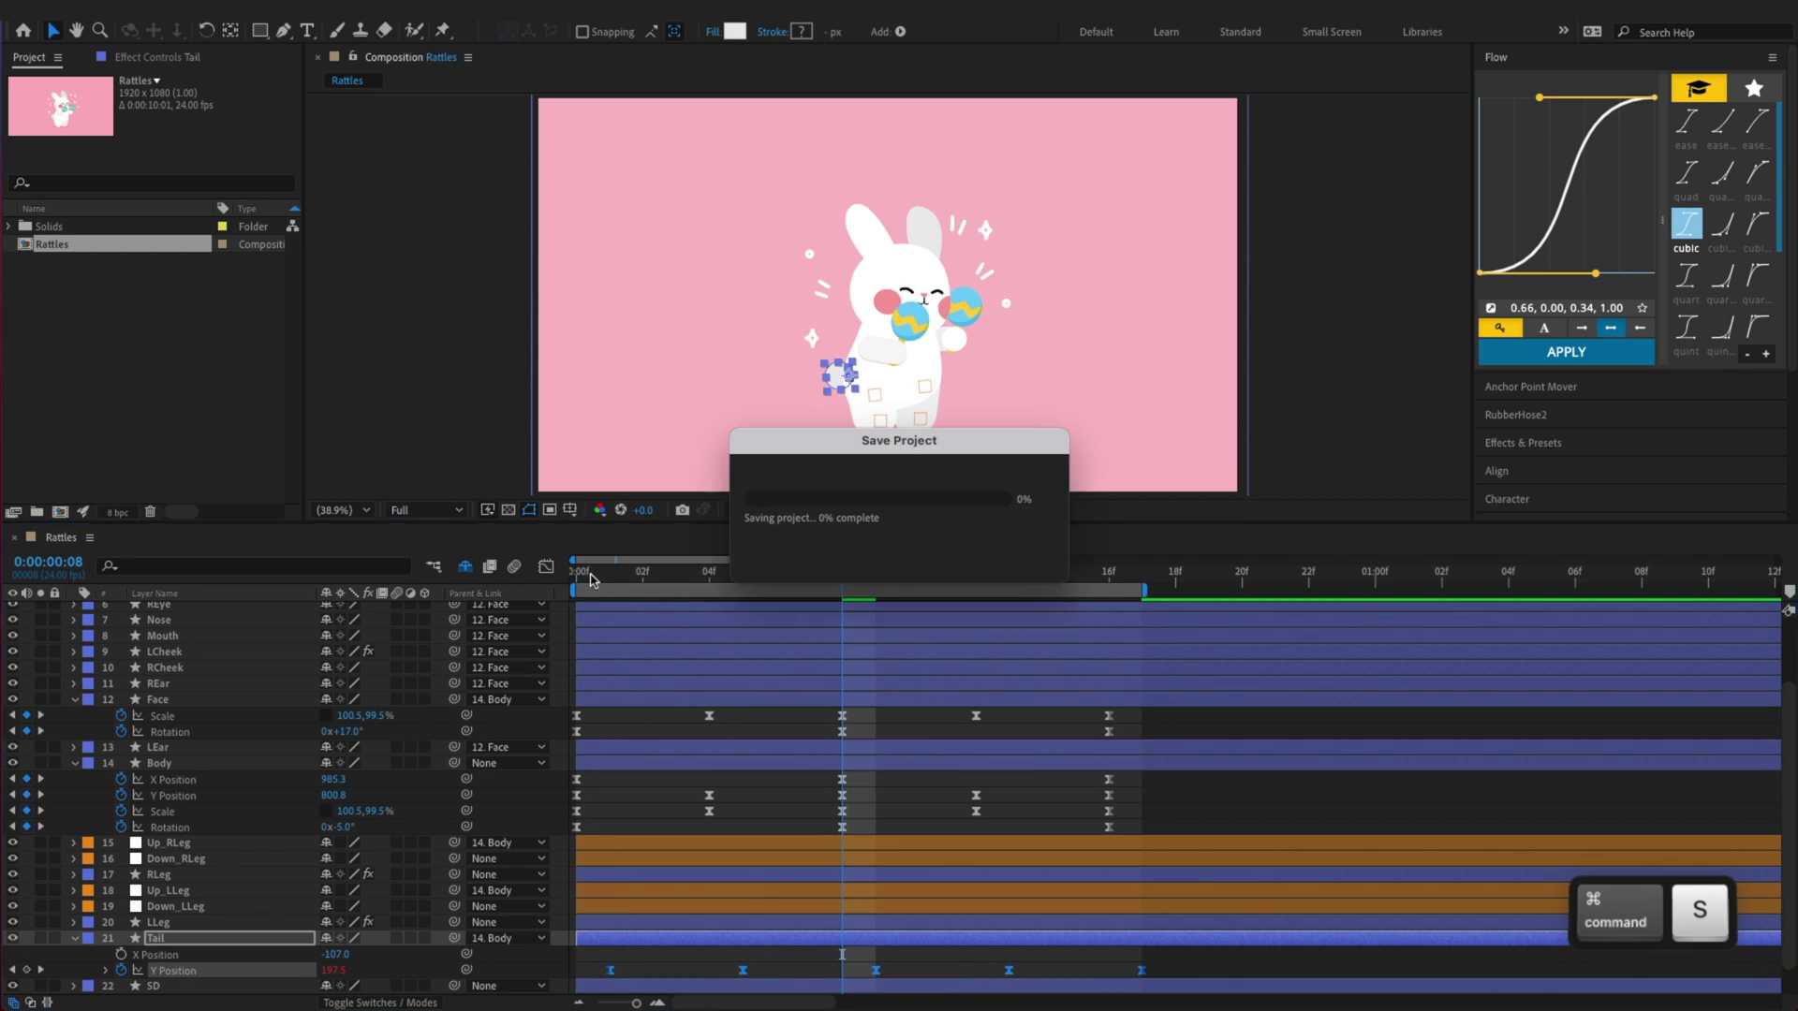
key("space")
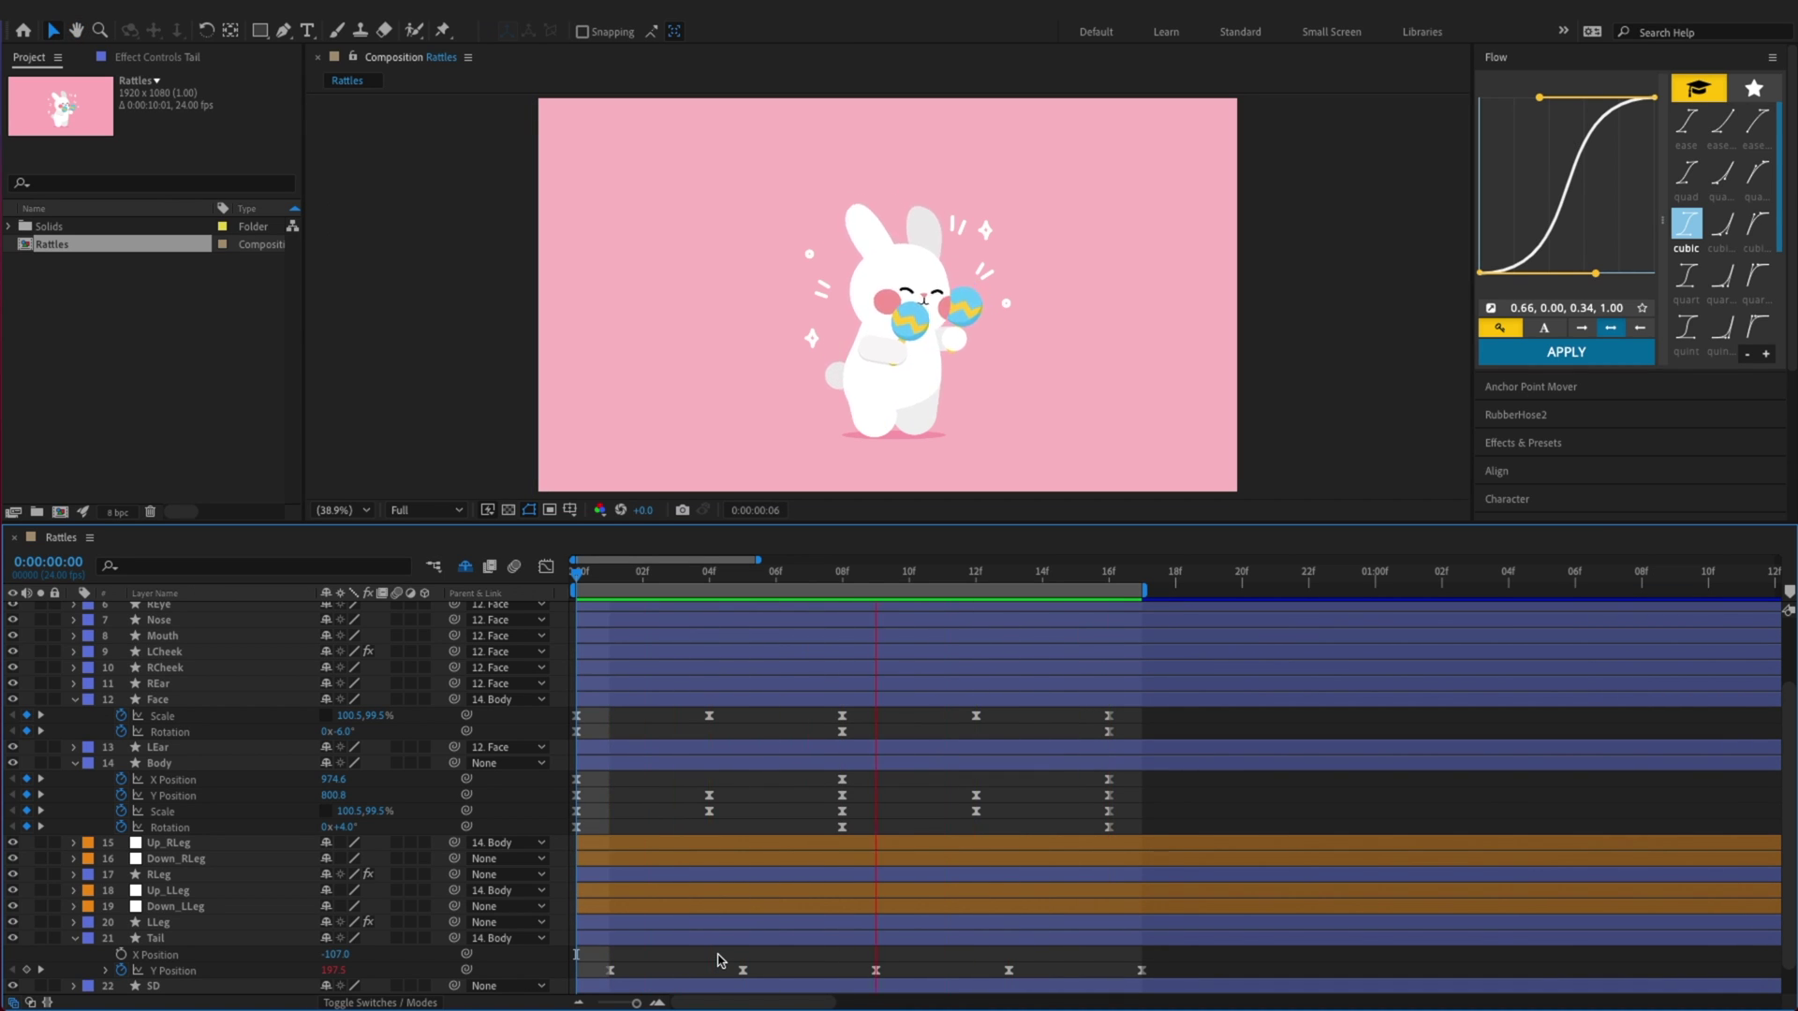
key("super+s")
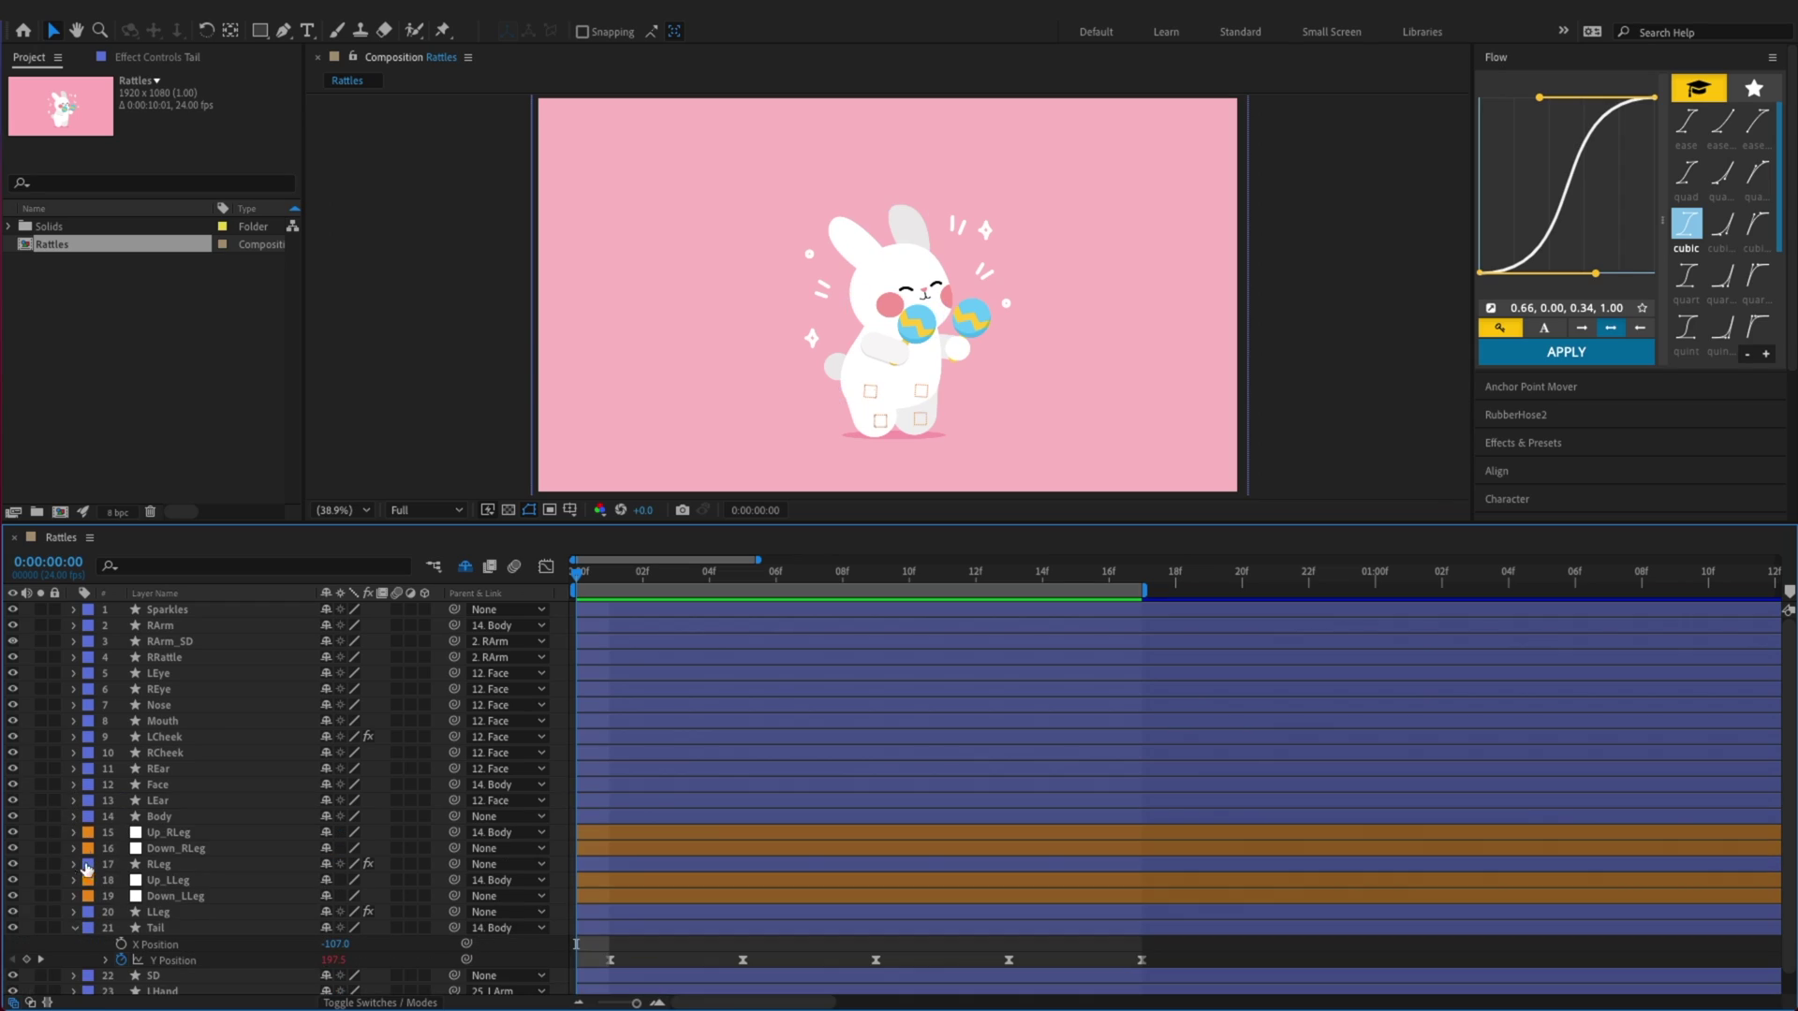
Collapse the Tail and add Rotation keyframes of 0° to RArm at frames 0, 4, 8, 12 and 16
left_click(76, 929)
left_click(160, 626)
key("r")
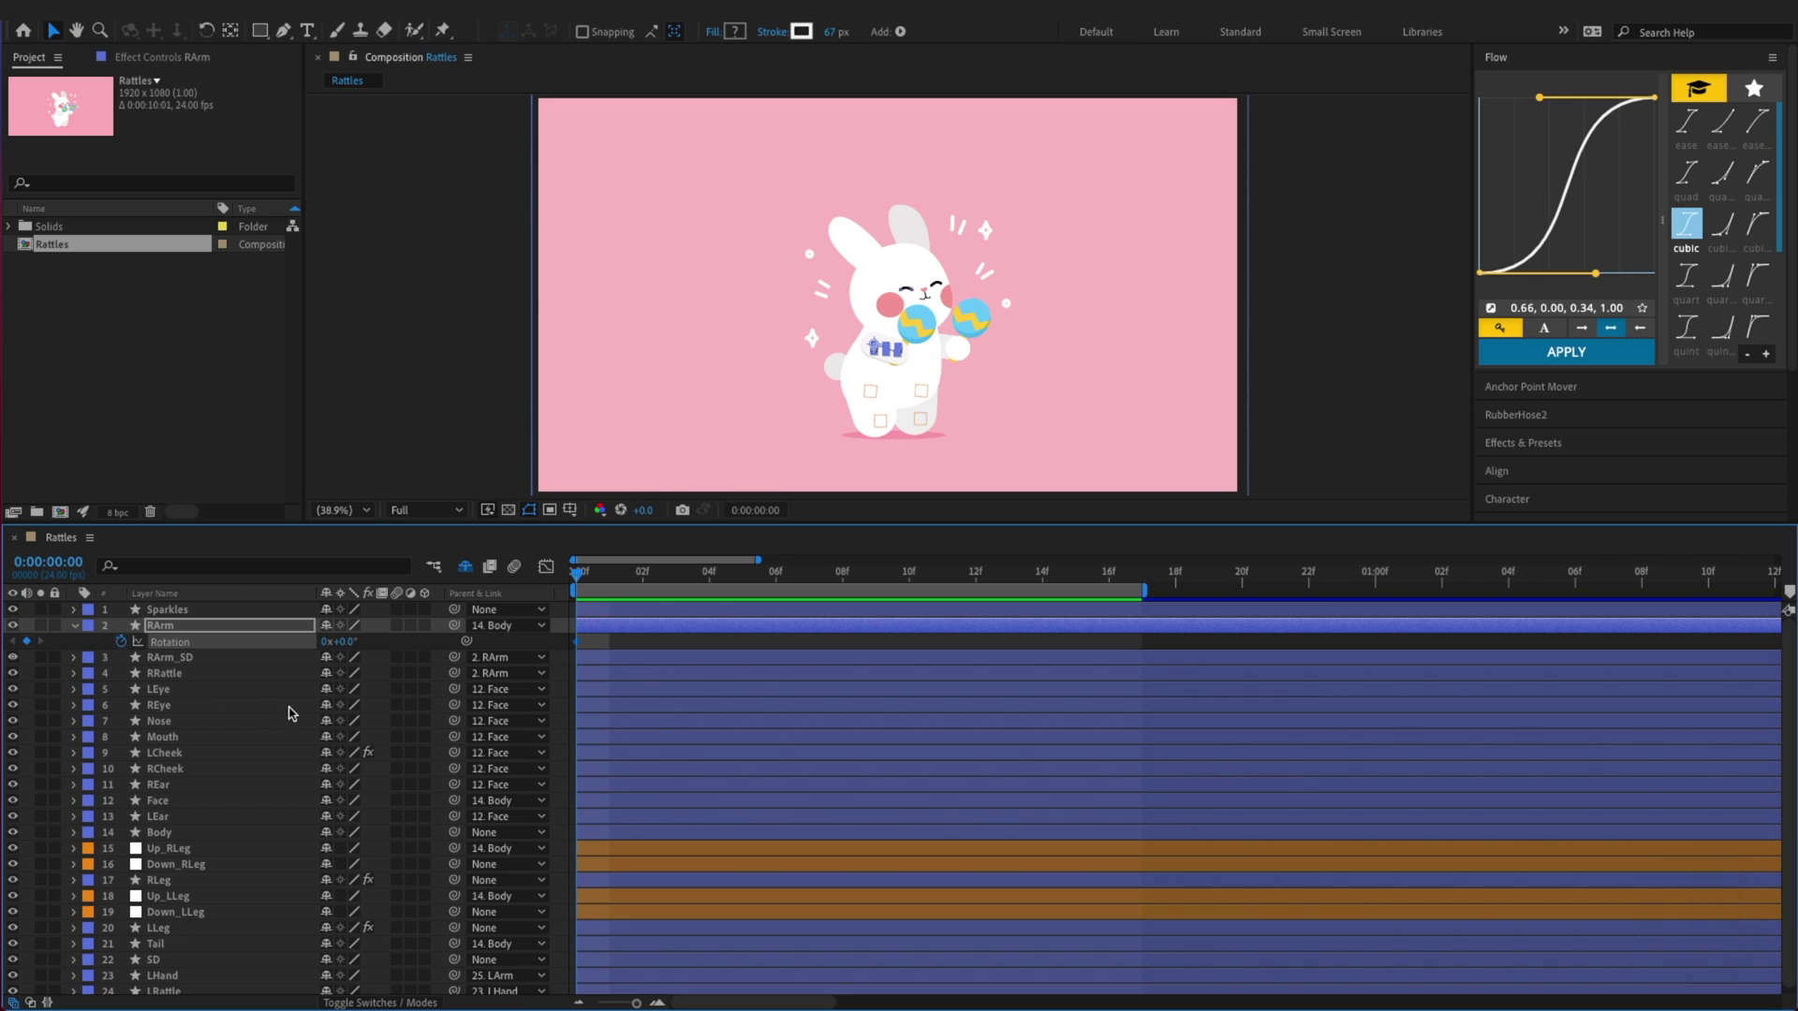
left_click_drag(834, 586, 653, 590)
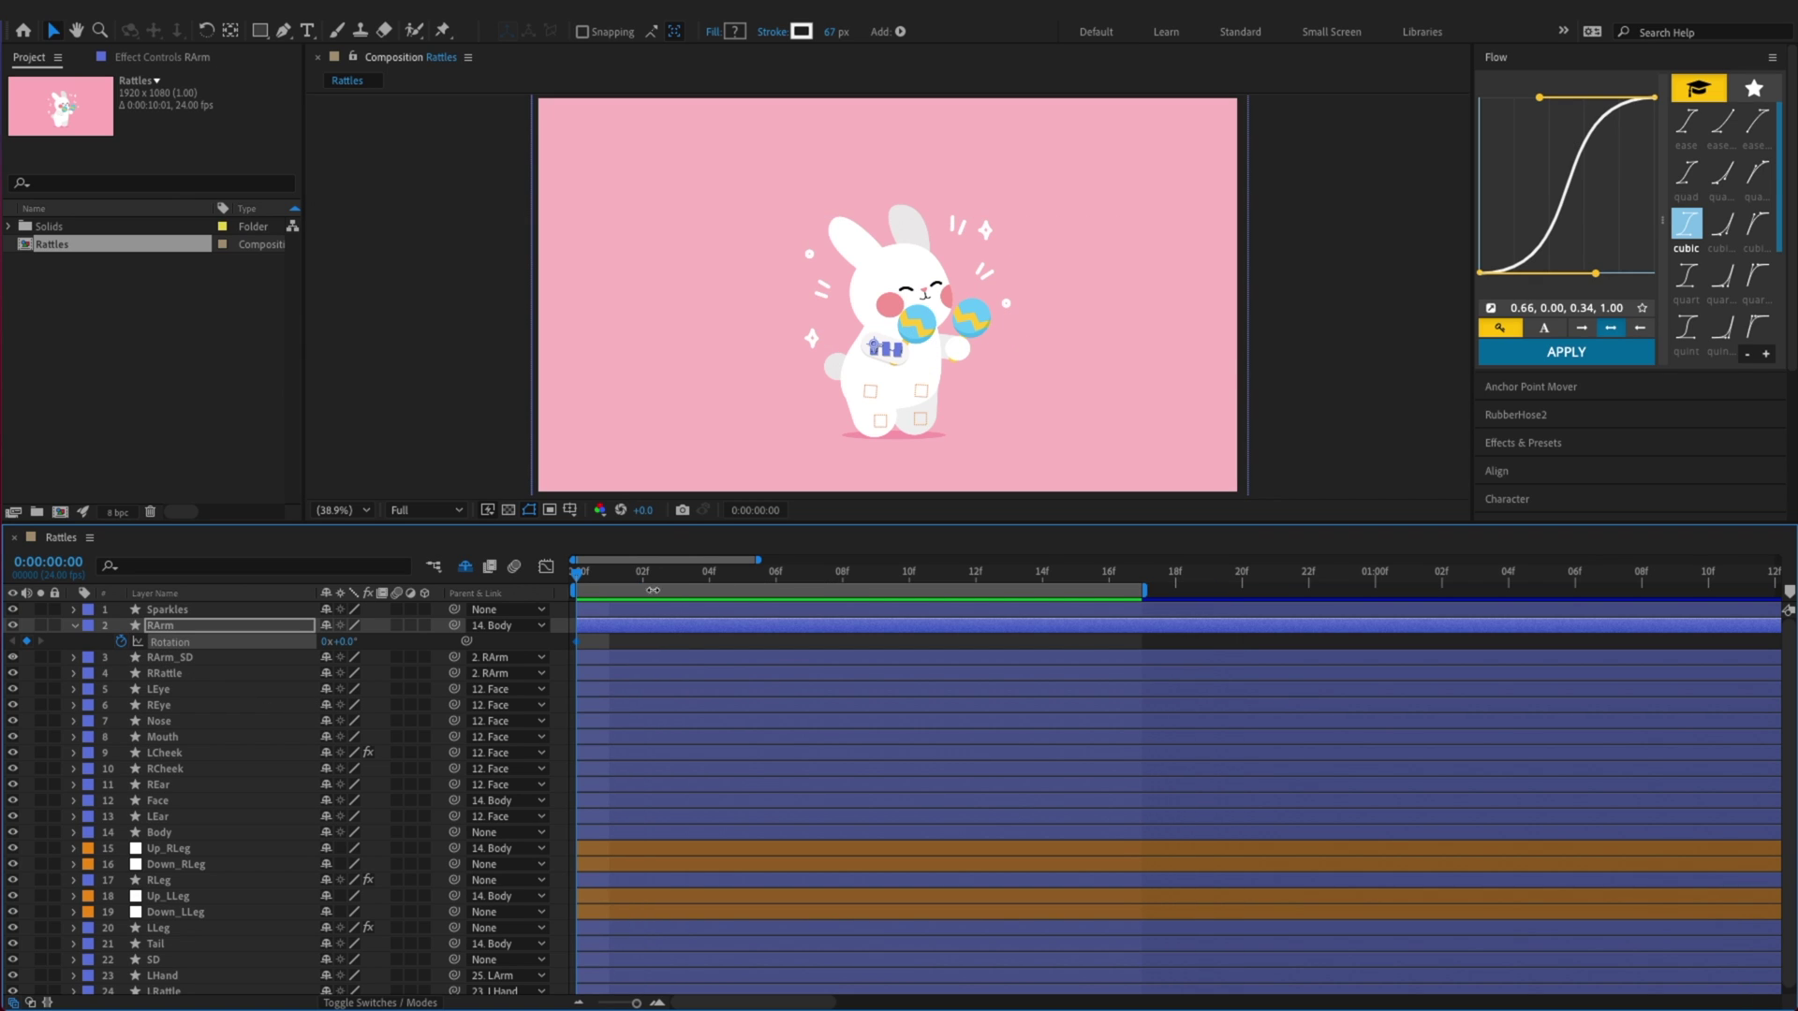
left_click(847, 582)
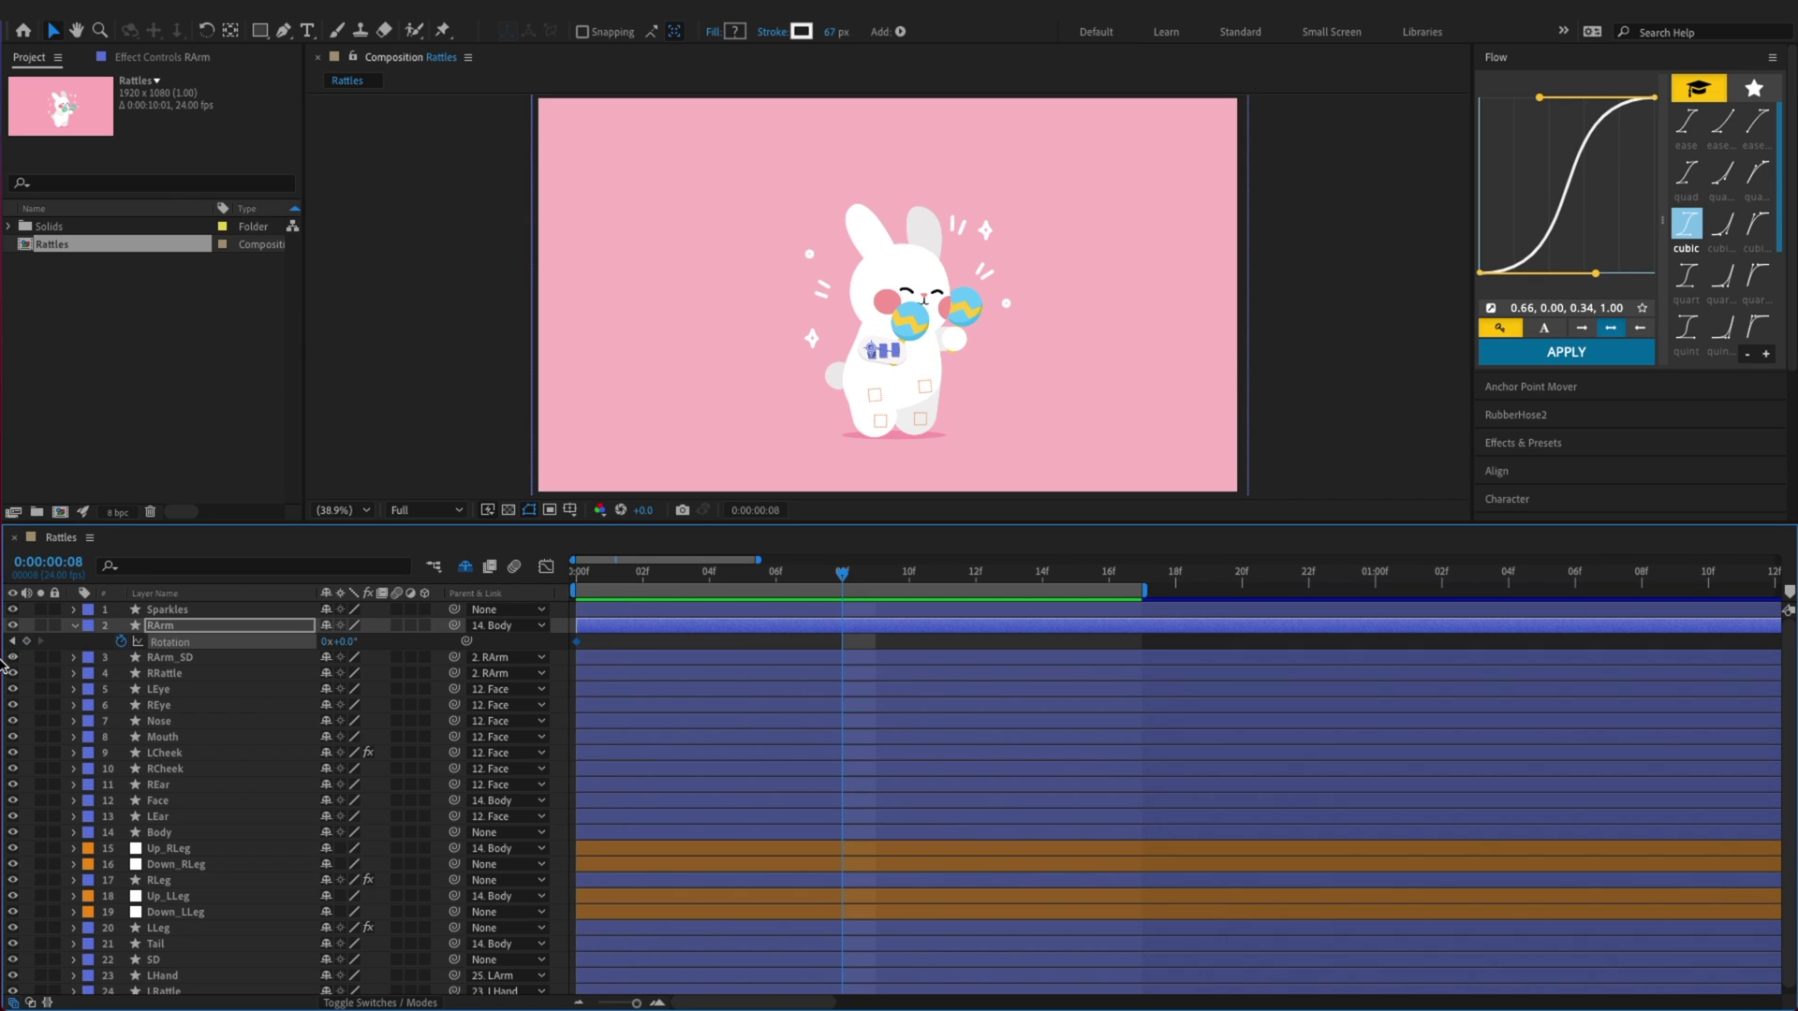
left_click(1110, 574)
key("space")
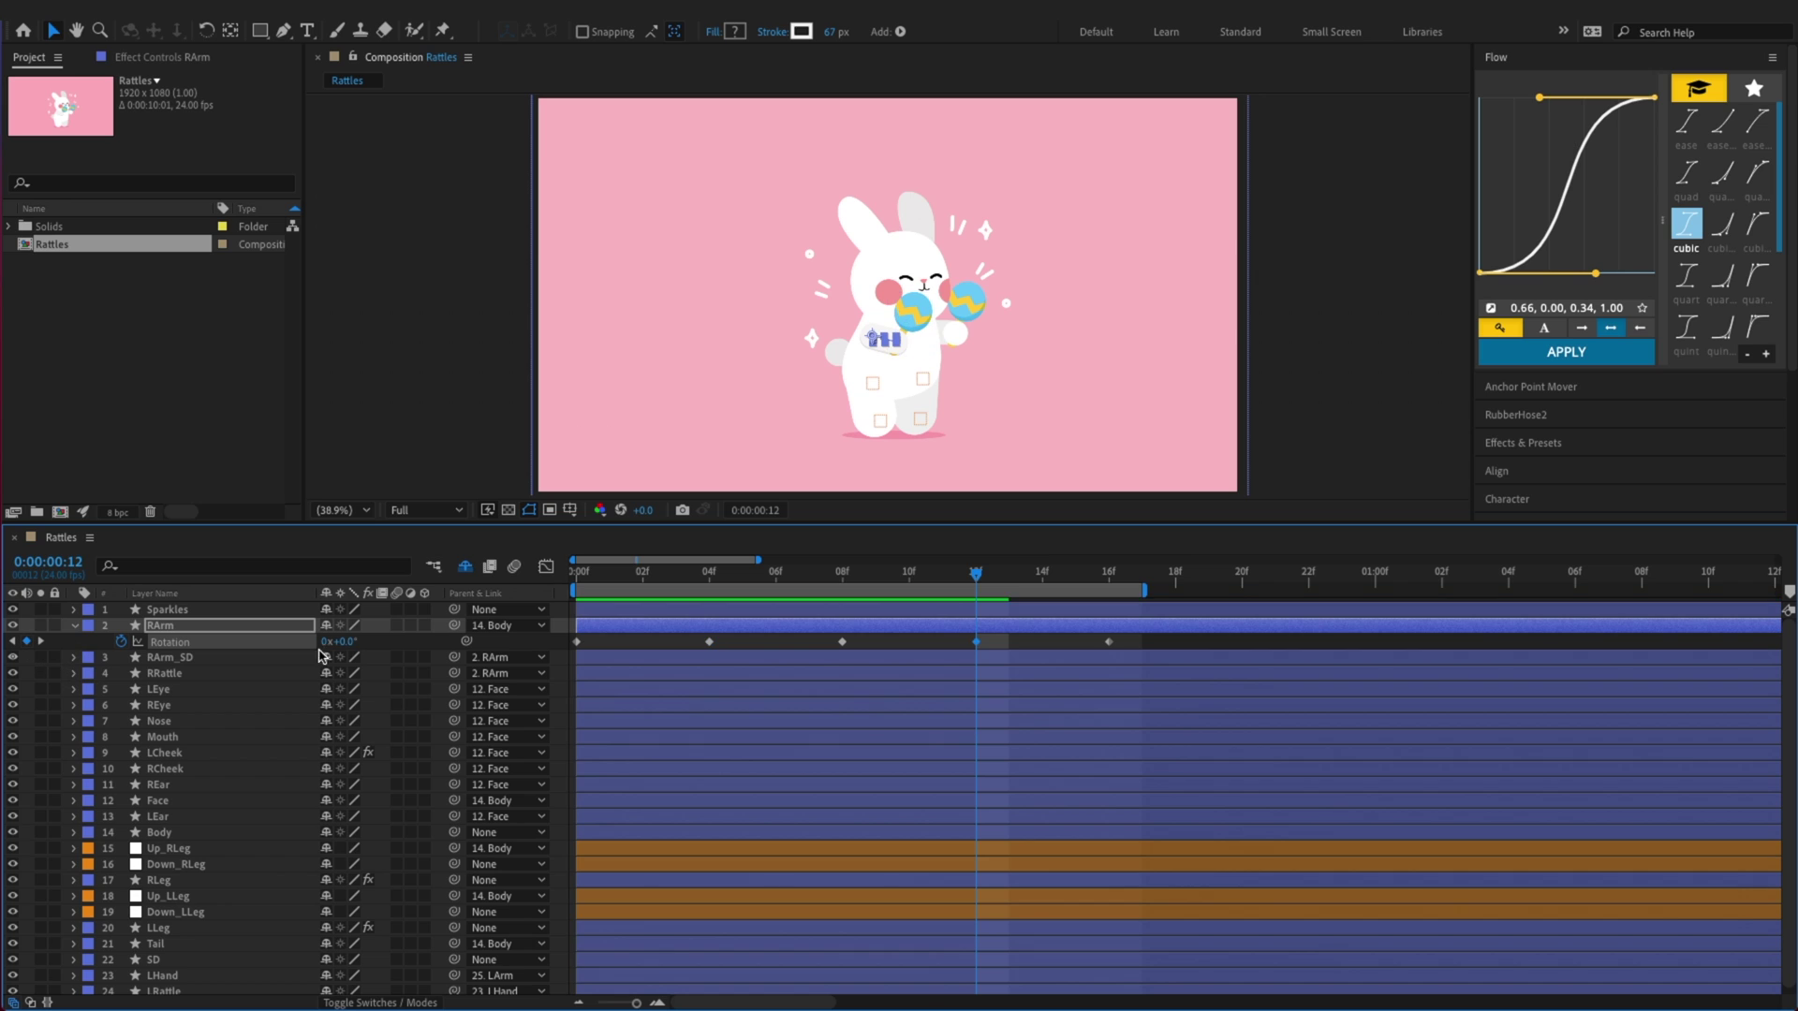
Easy-ease all five of RArm's Rotation keyframes, deselect them and save the project
key("super+s")
left_click(1041, 646)
left_click_drag(1133, 639, 552, 693)
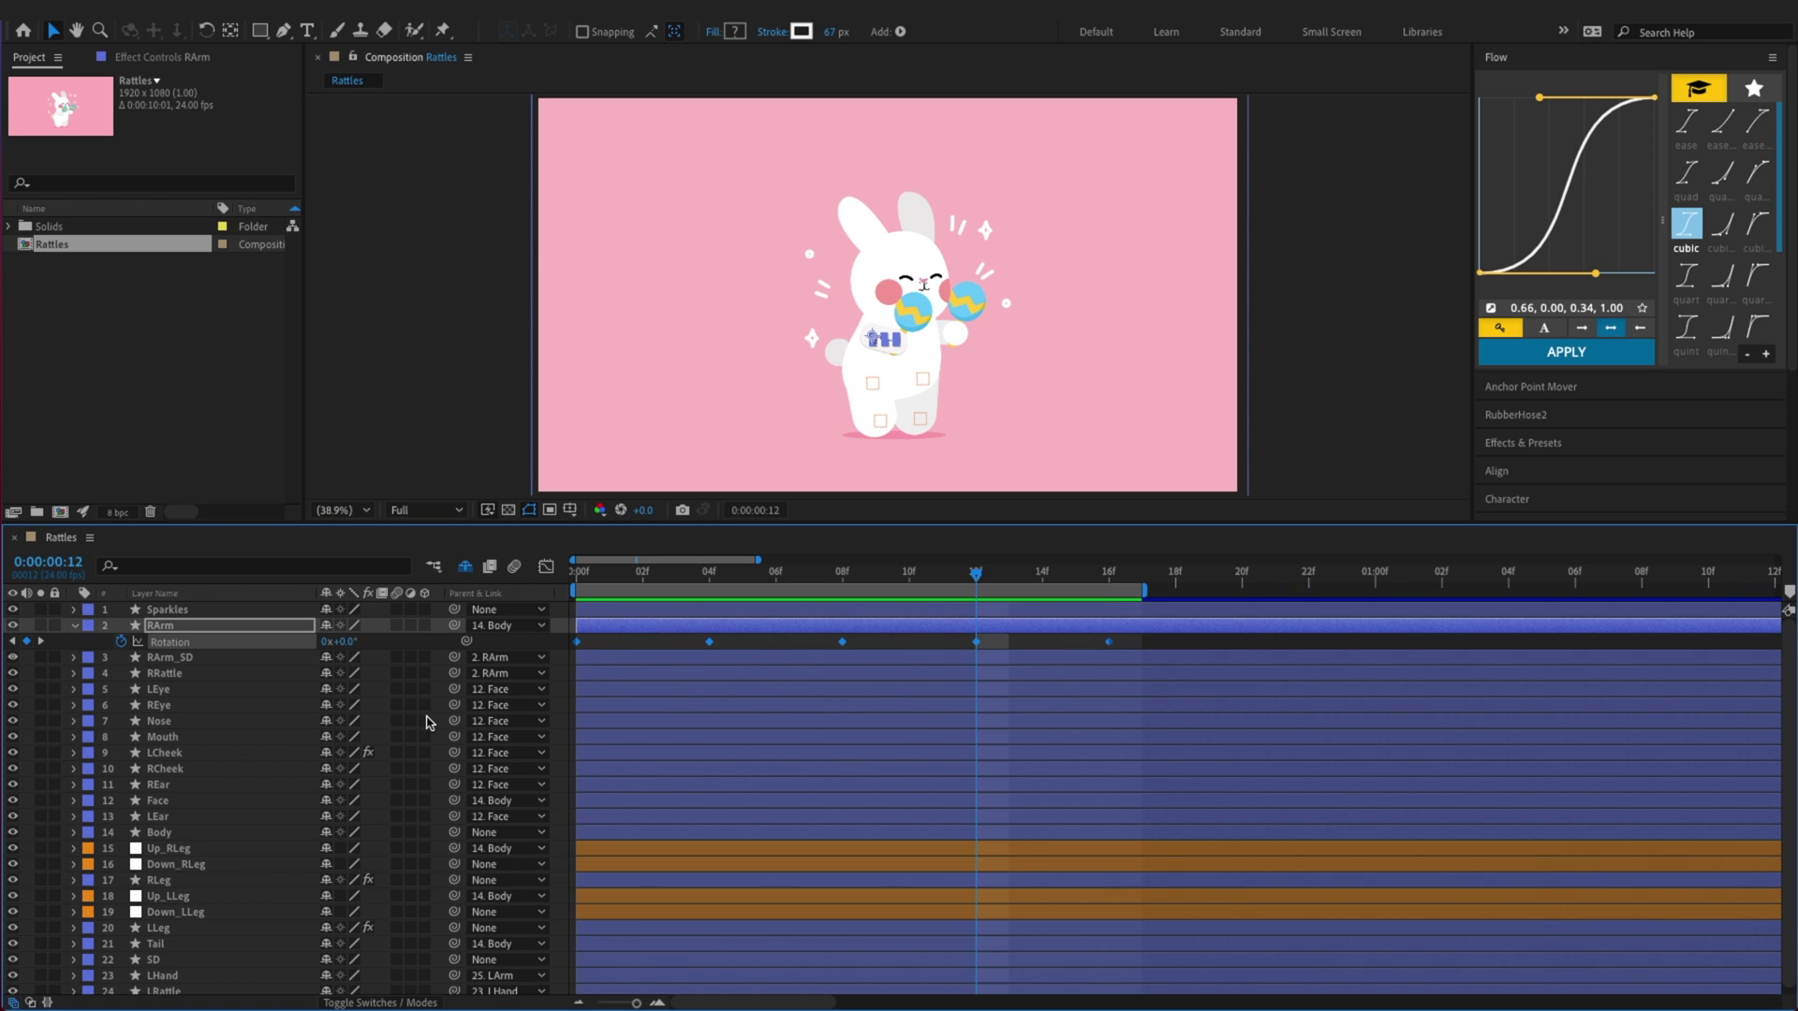
key("F9")
left_click(1185, 646)
key("super+s")
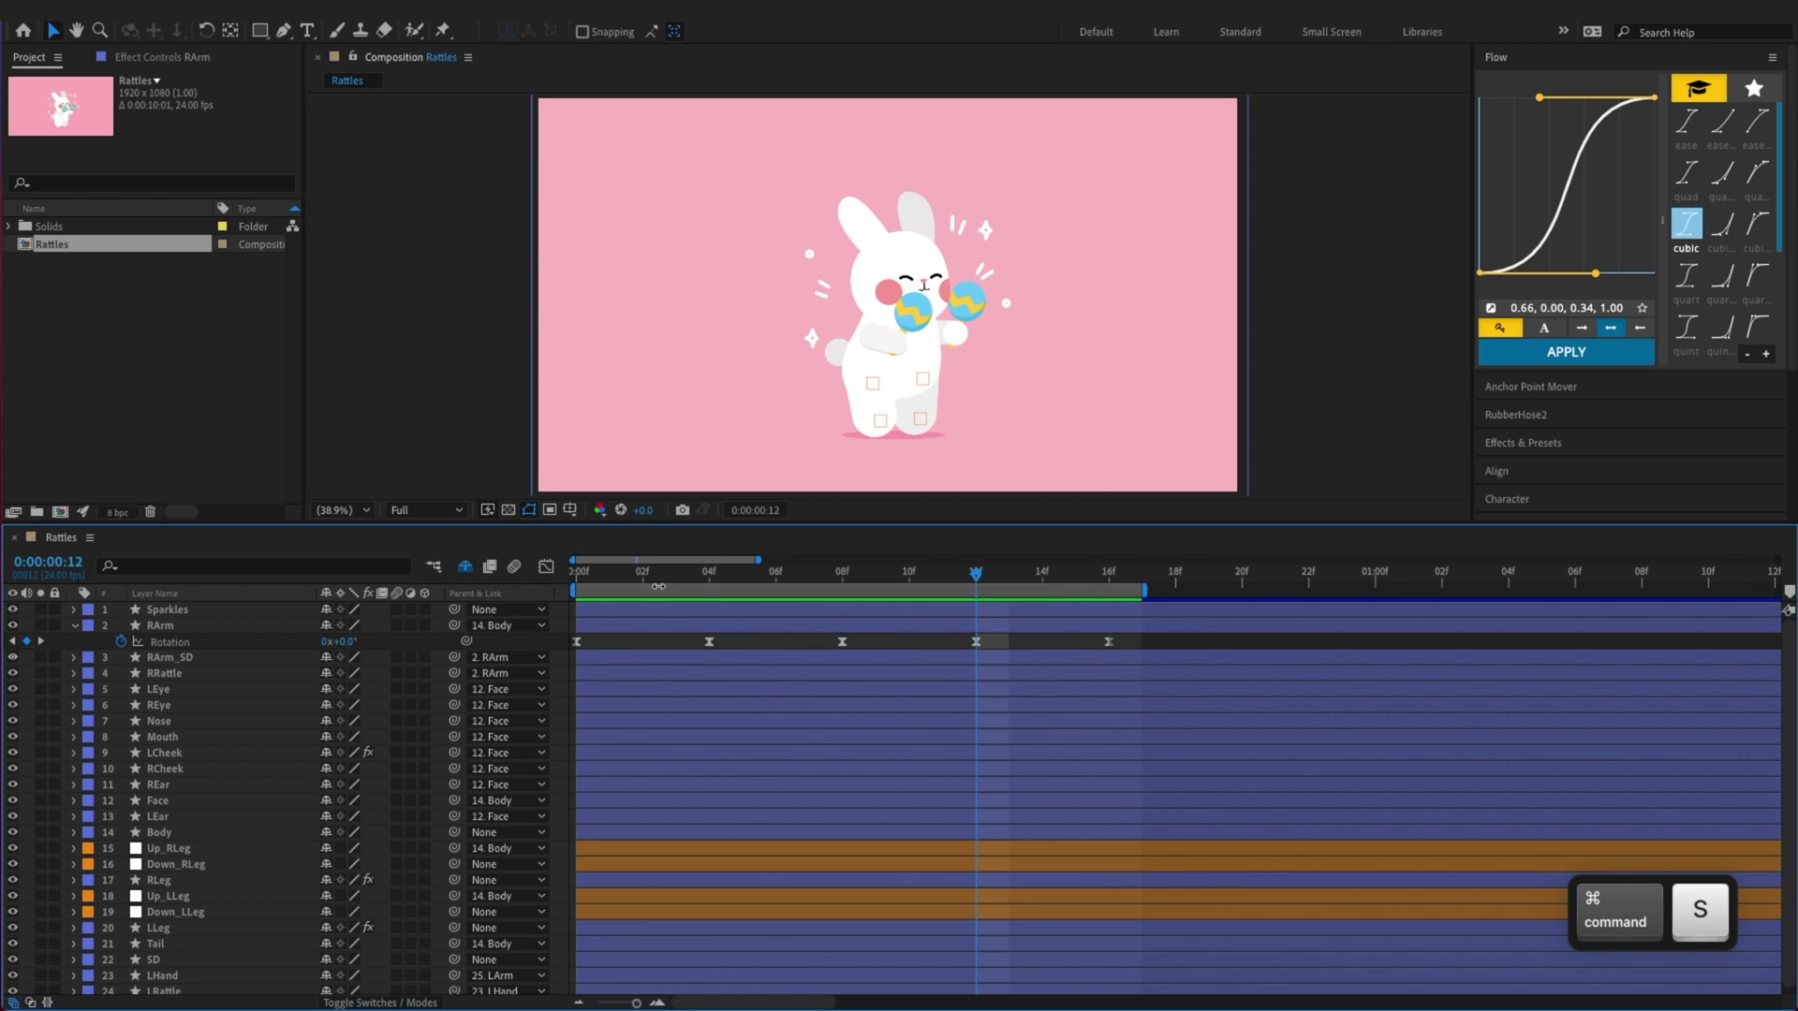
Set RArm's Rotation to -35° at frame 4 and to -20° at frame 8
left_click(576, 578)
left_click_drag(577, 575, 701, 587)
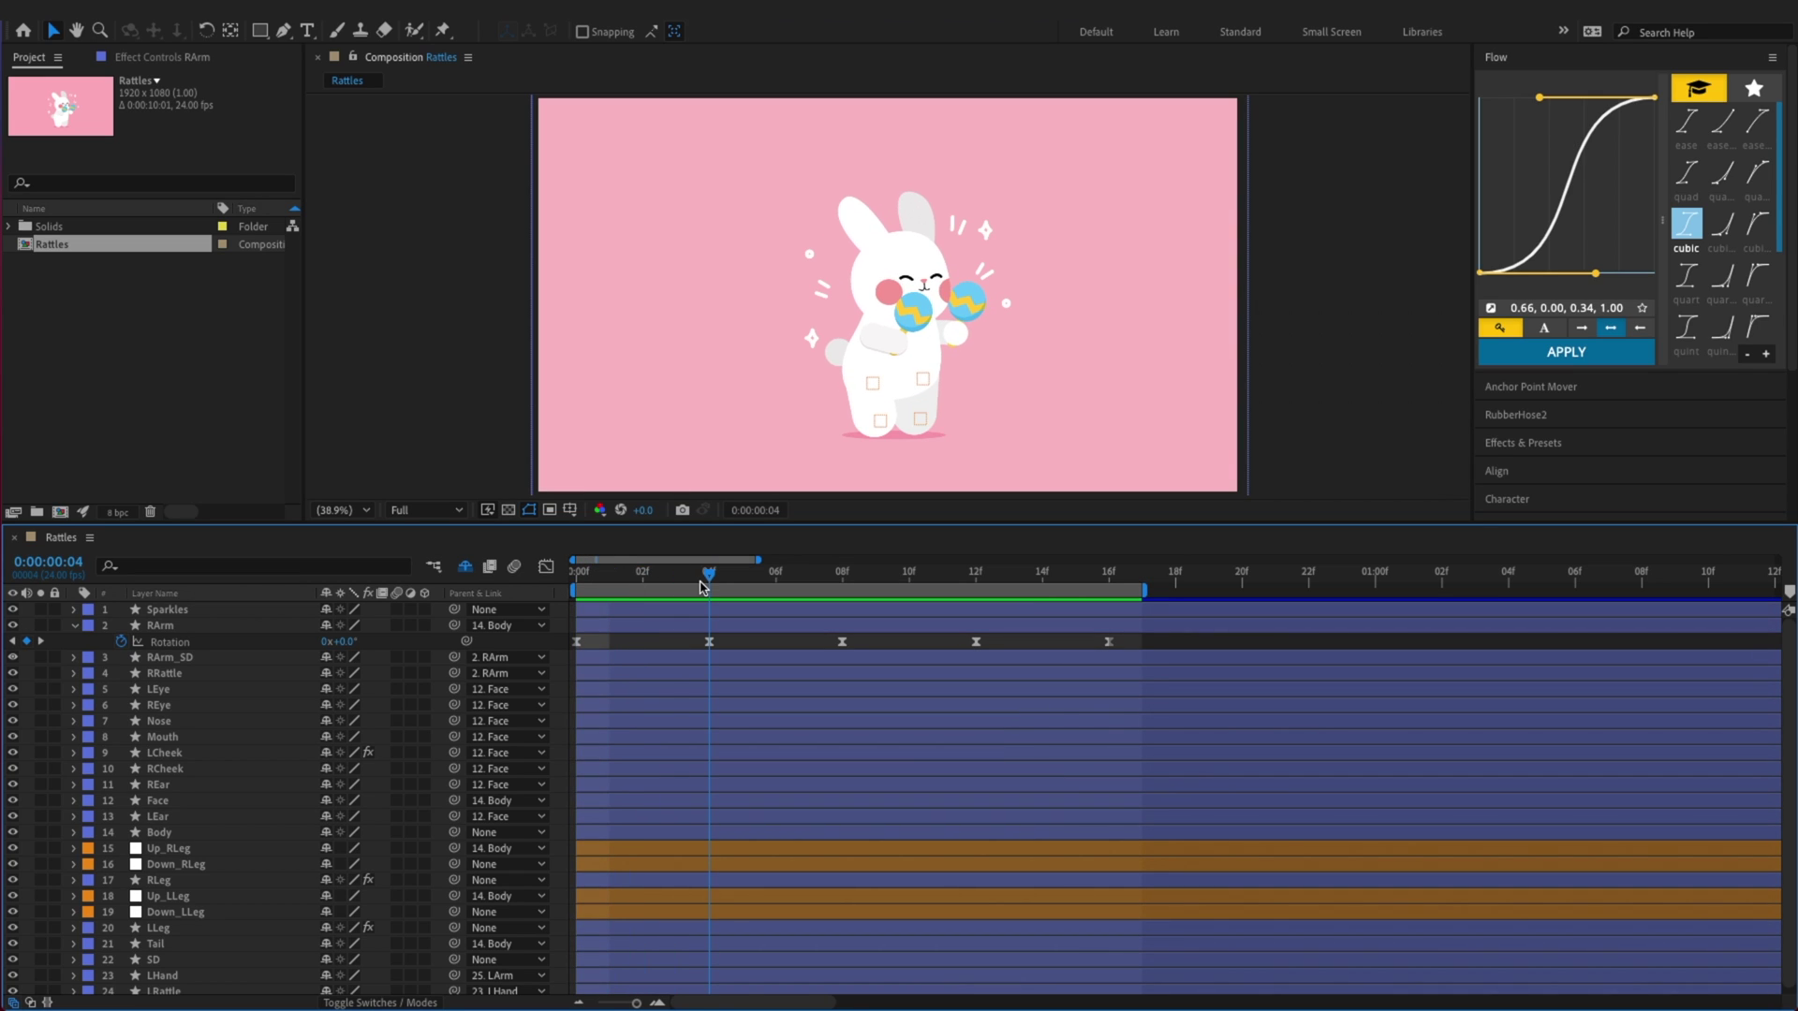
left_click_drag(348, 646, 342, 645)
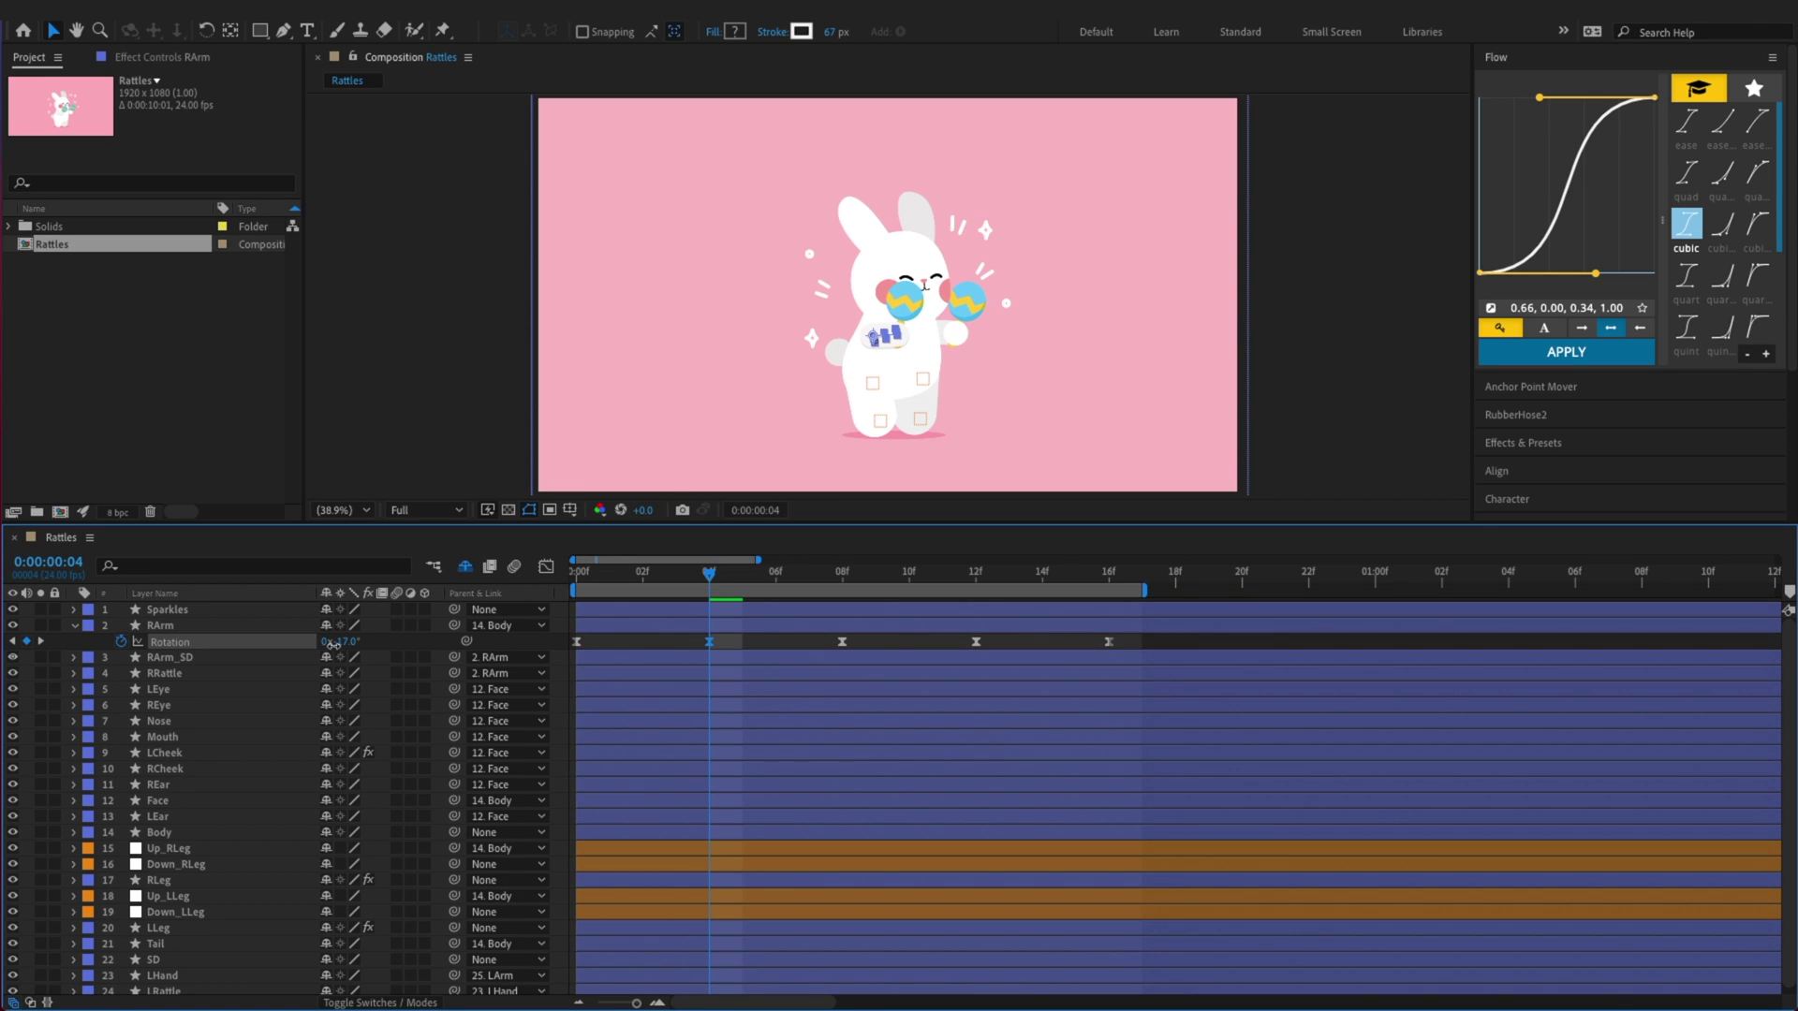
key("x")
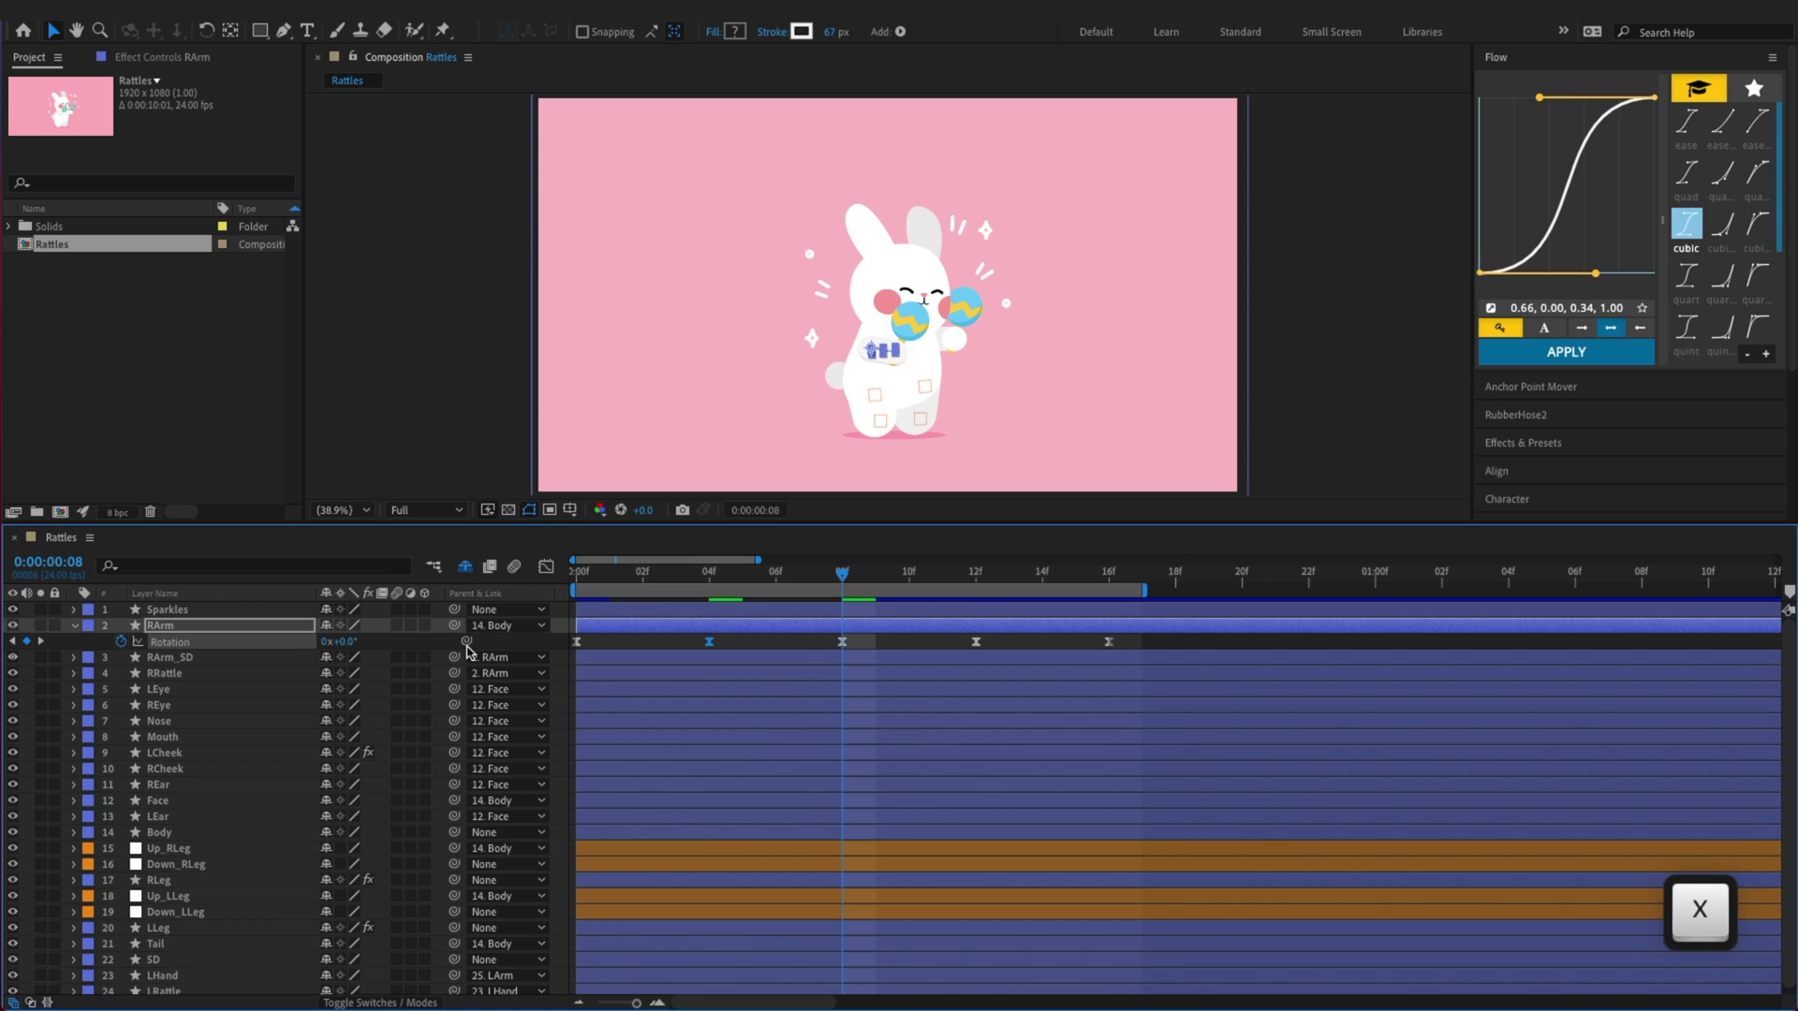
key("super+c")
key("super+v")
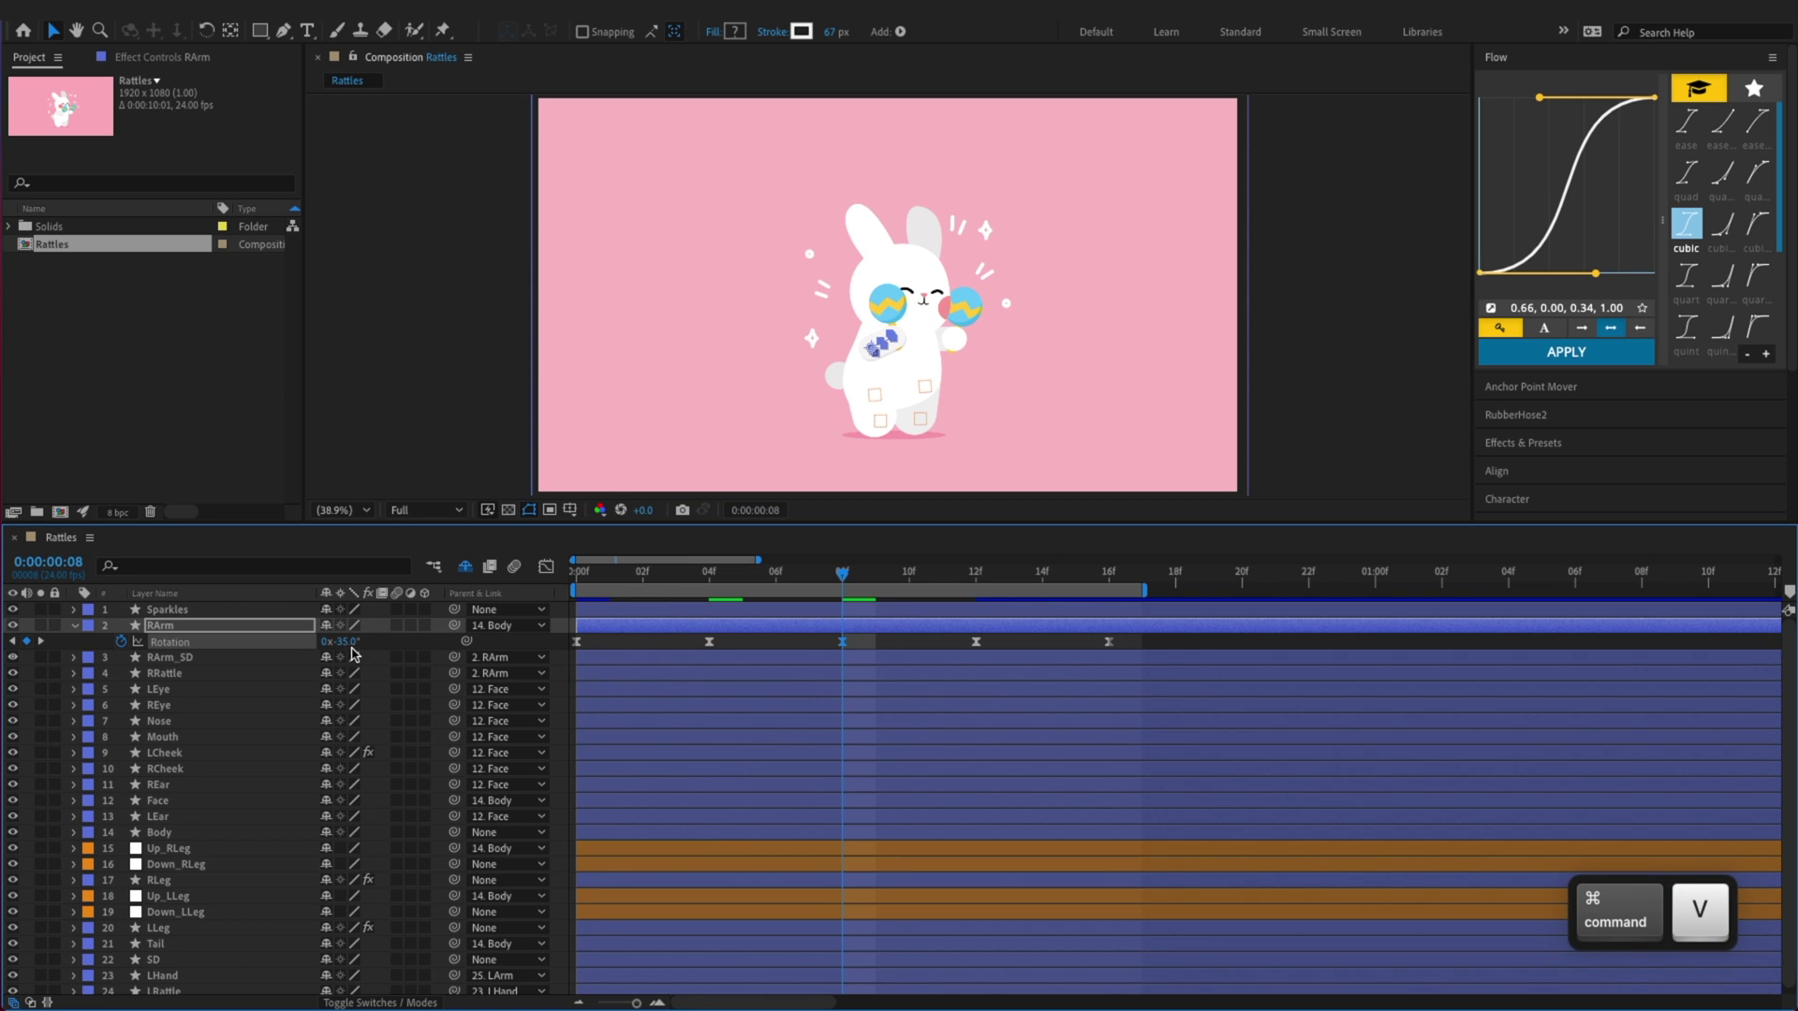
left_click_drag(347, 643, 353, 643)
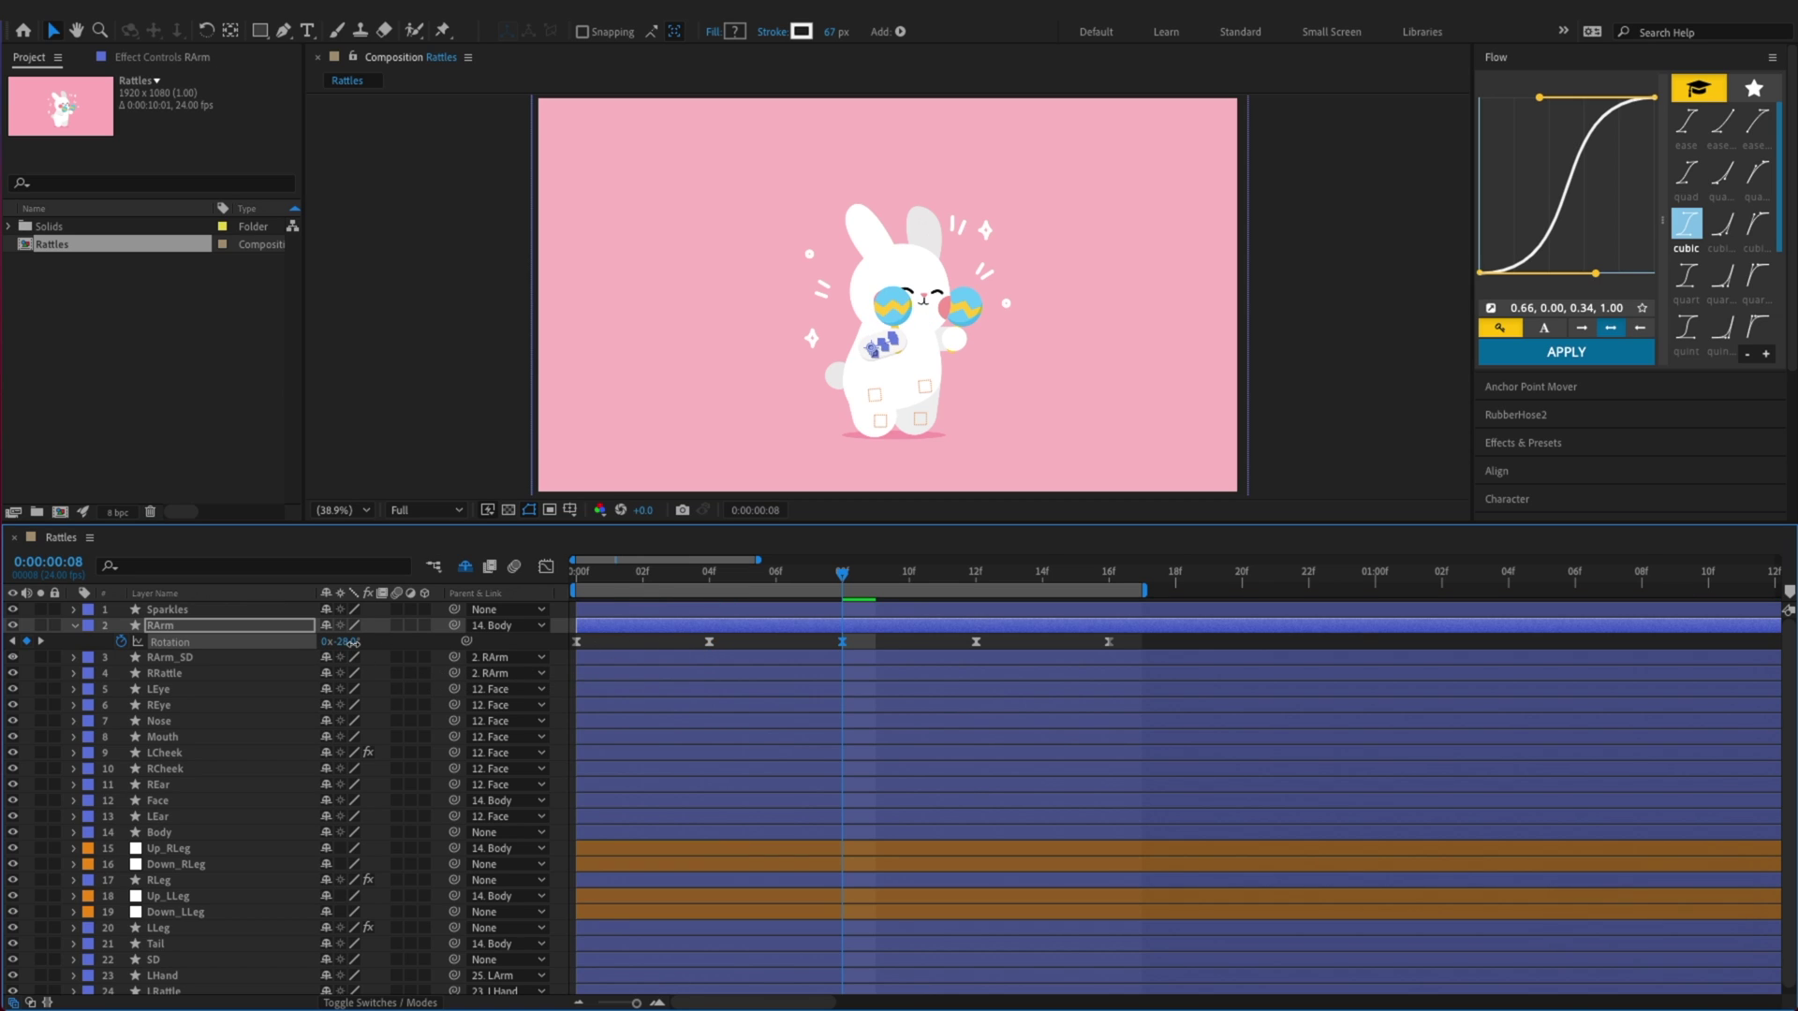
Copy RArm's frame 4 Rotation keyframe to frame 12 and return to the first frame
key("x")
left_click(709, 642)
key("super+c")
key("super+v")
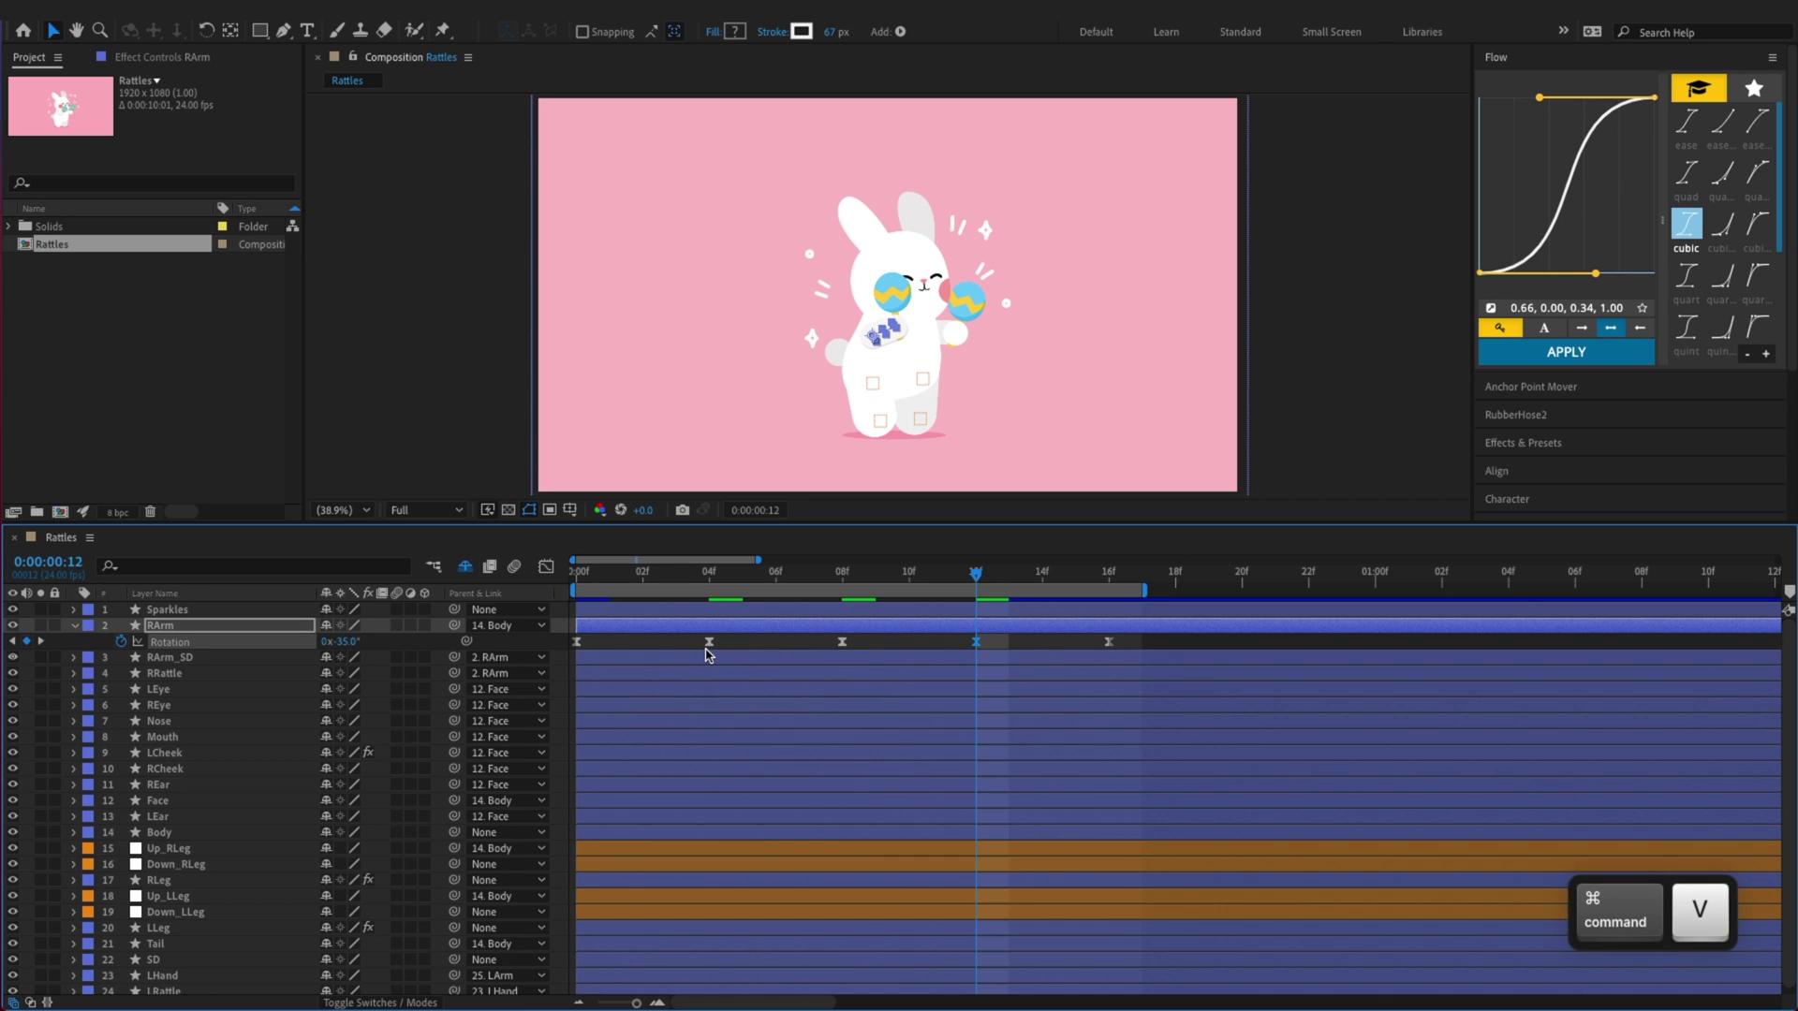
key("x")
key("z")
key("z")
key("z")
key("z")
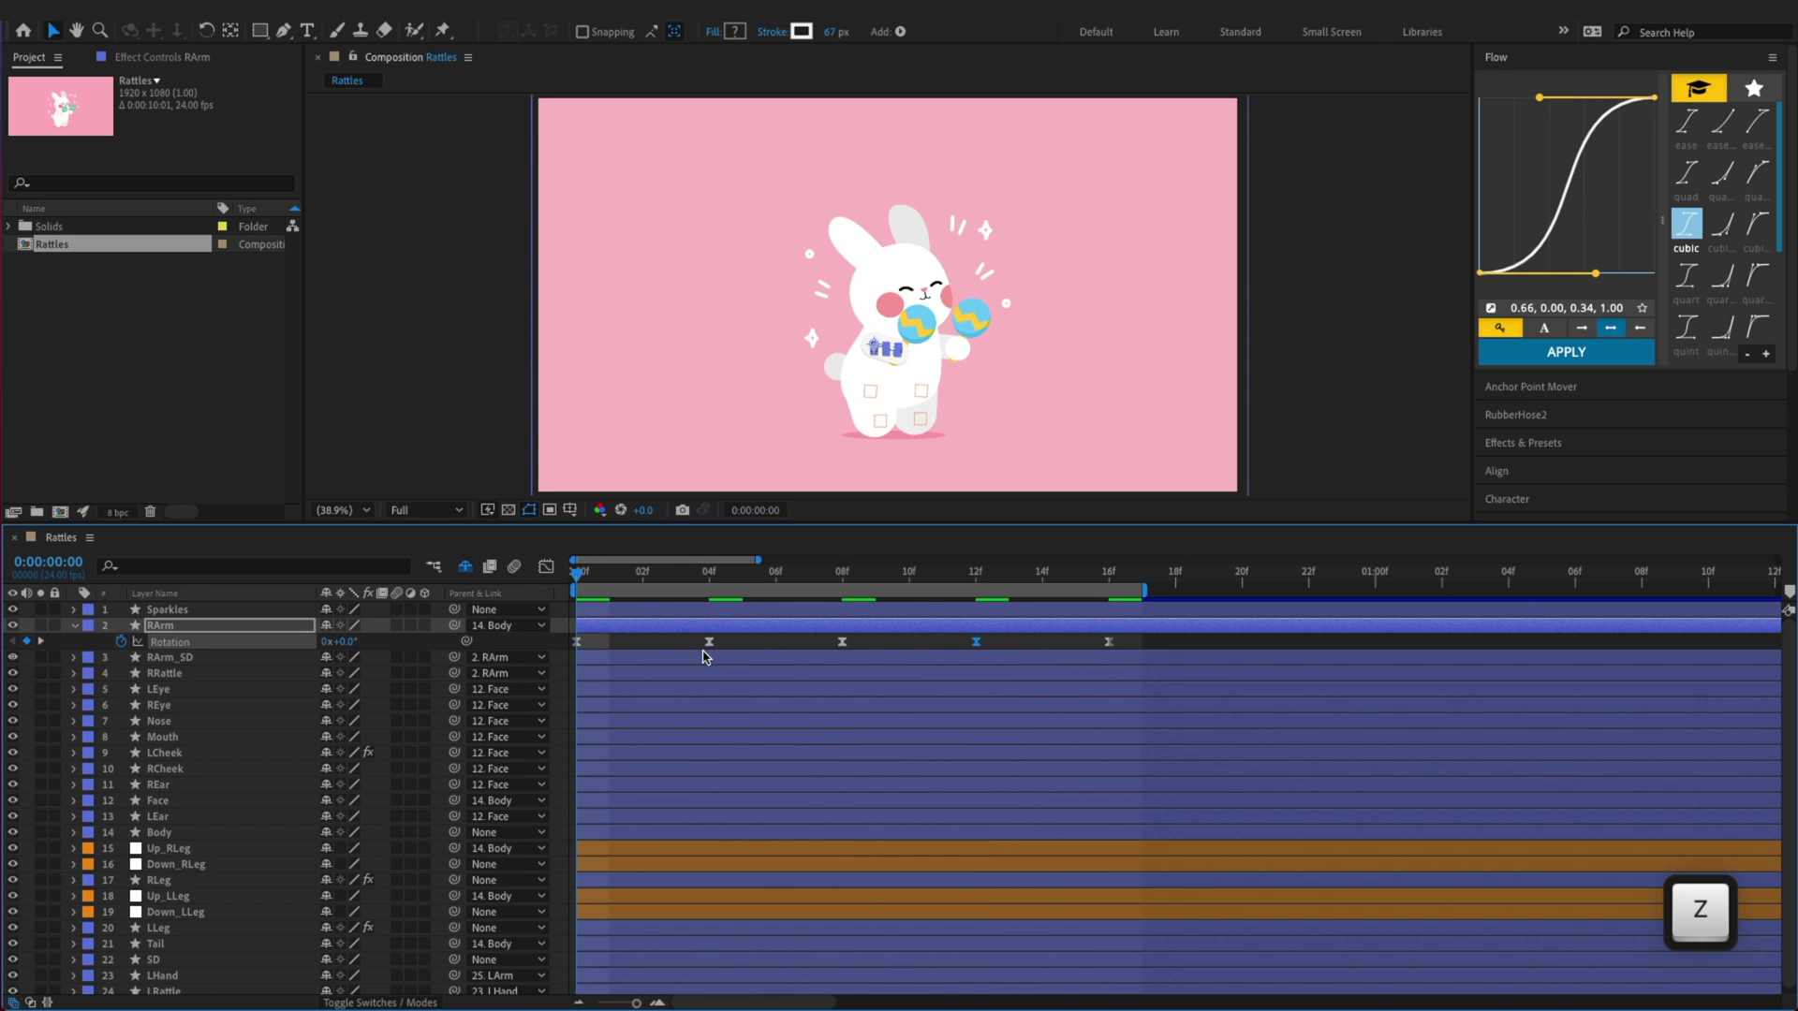
Select all of RArm's Rotation keyframes, easy-ease them, apply Flow's cubic curve and save the project
key("super")
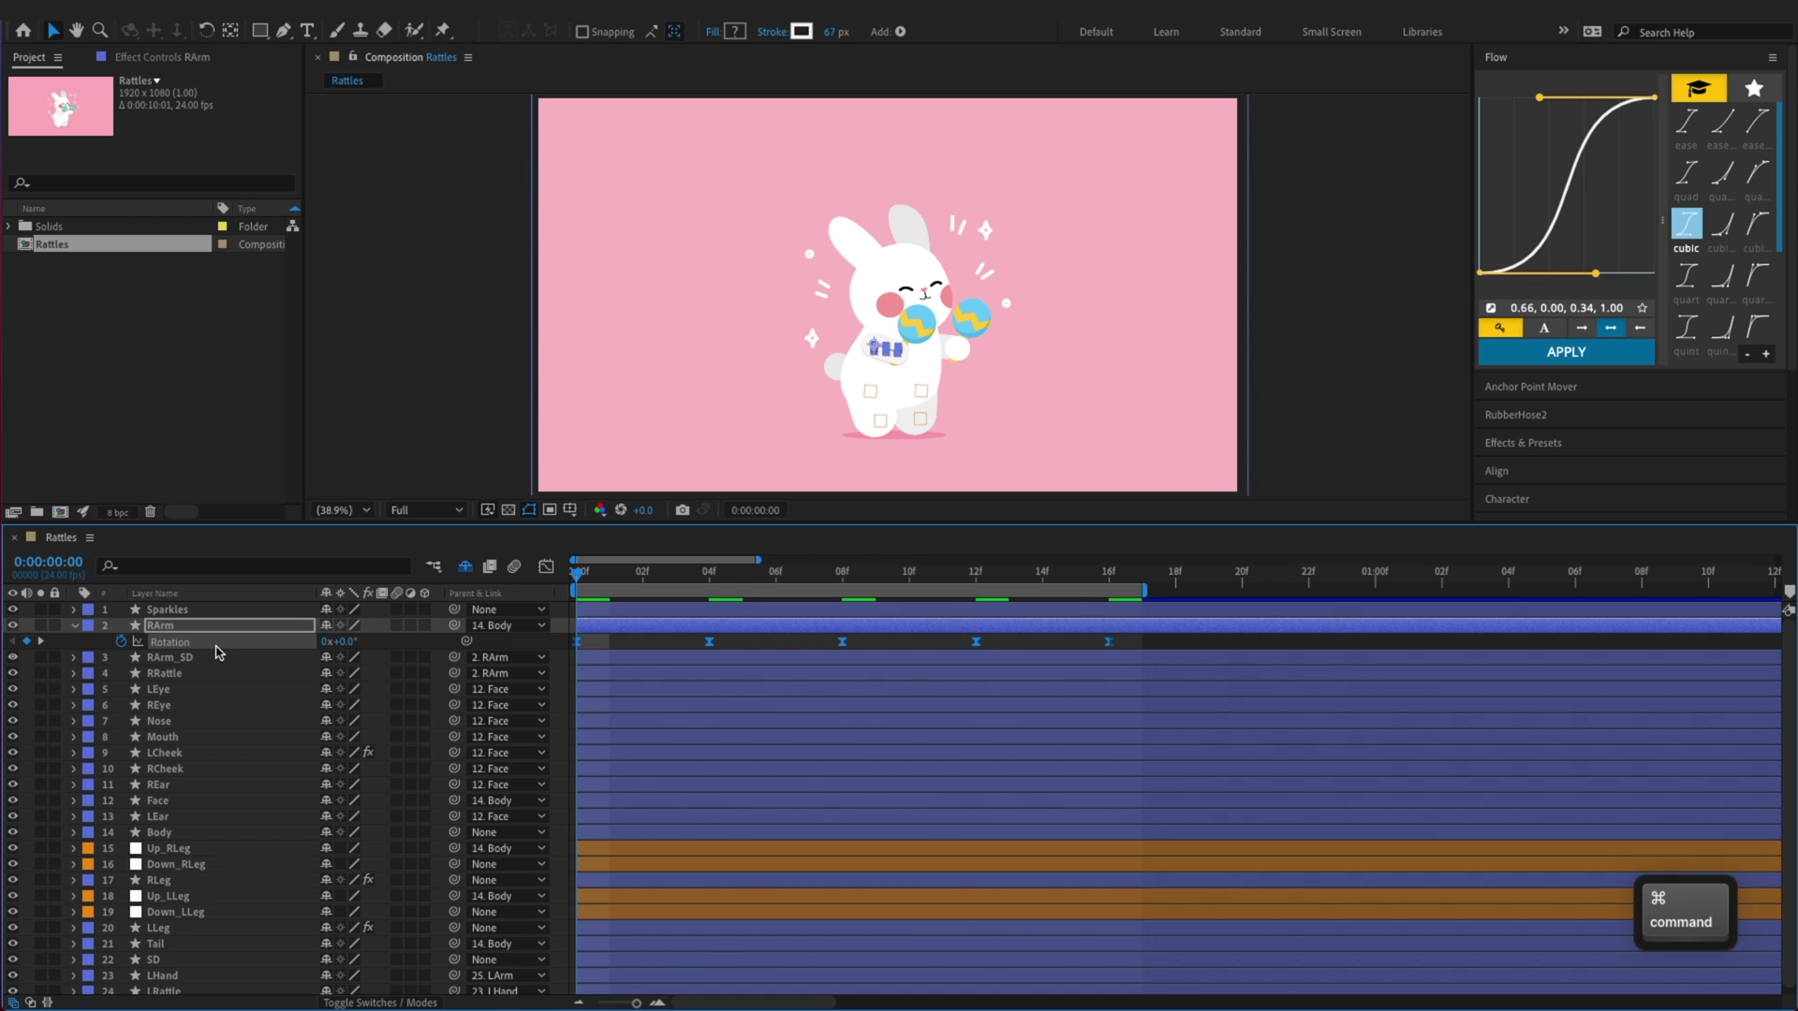
key("F9")
left_click(1592, 356)
key("super+s")
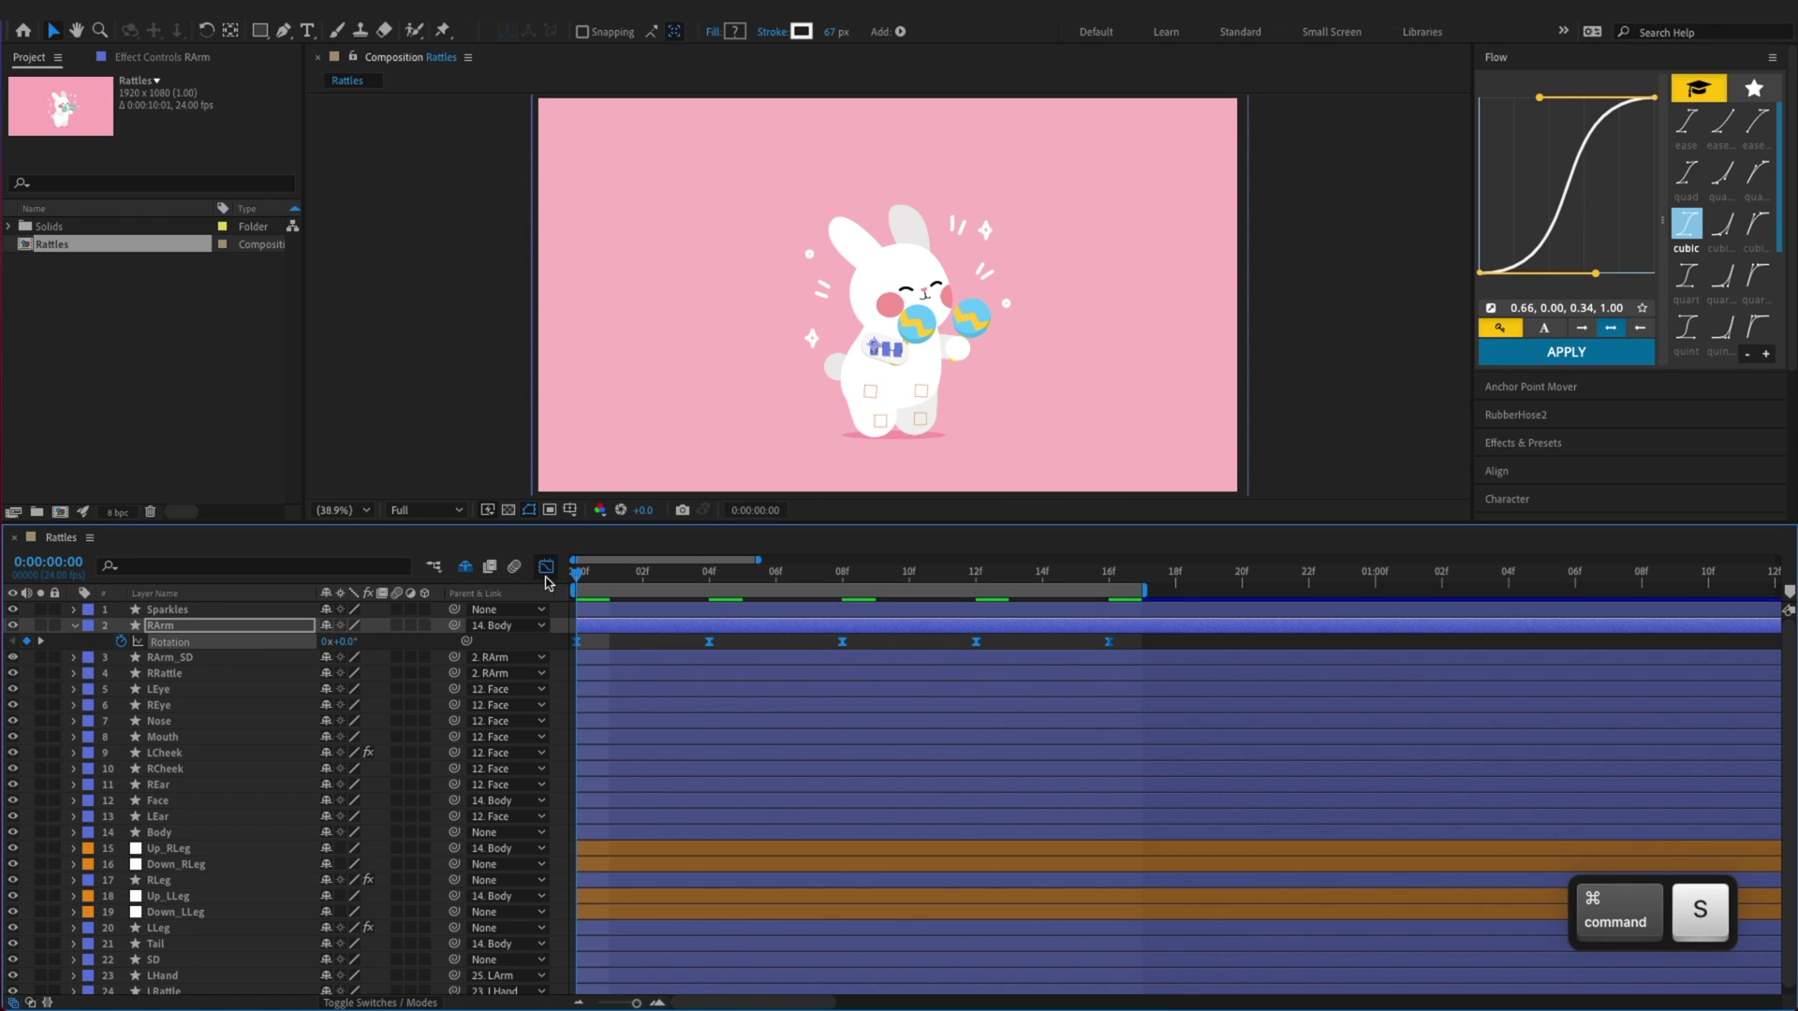
Display RArm's Rotation curve in the Graph Editor, preview the motion, deselect the keyframes and save the project
left_click(546, 566)
left_click(277, 644)
key("space")
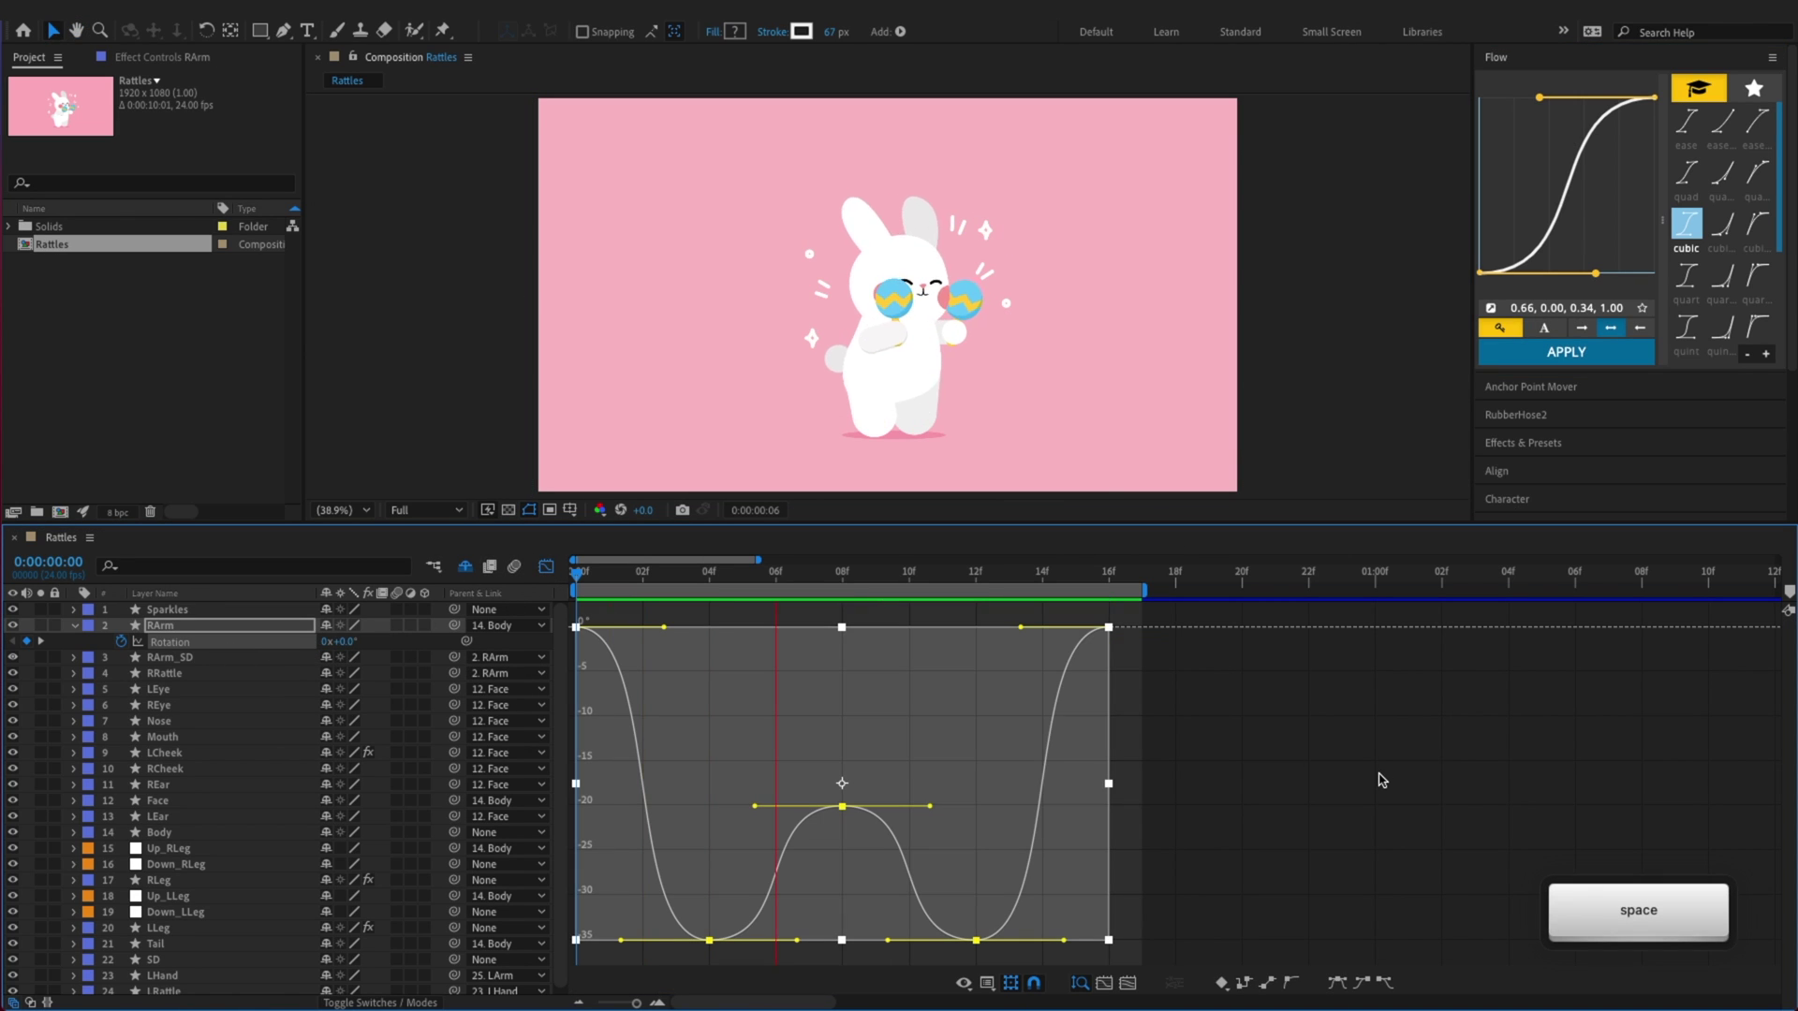
key("space")
left_click(1159, 738)
key("super+s")
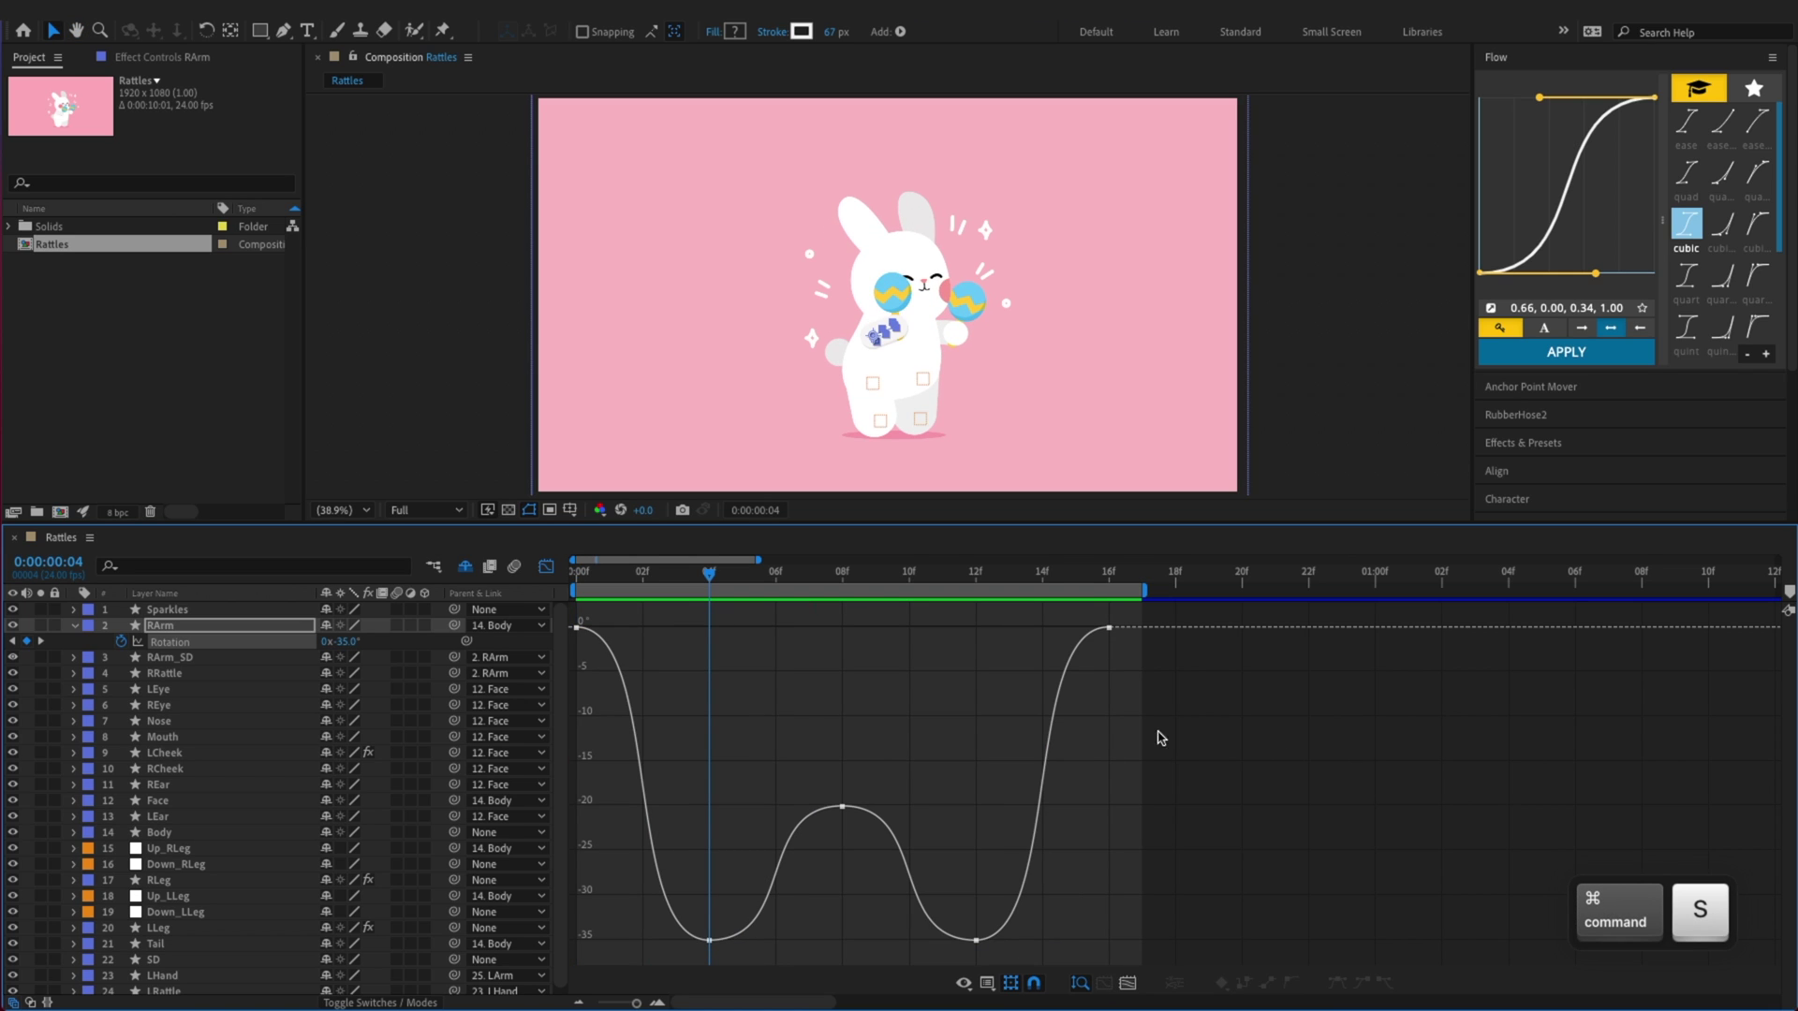
Compress all of RArm's Rotation curve to range from about -7.6° to -27.4°, then preview the arm movement
double_click(674, 897)
left_click(832, 573)
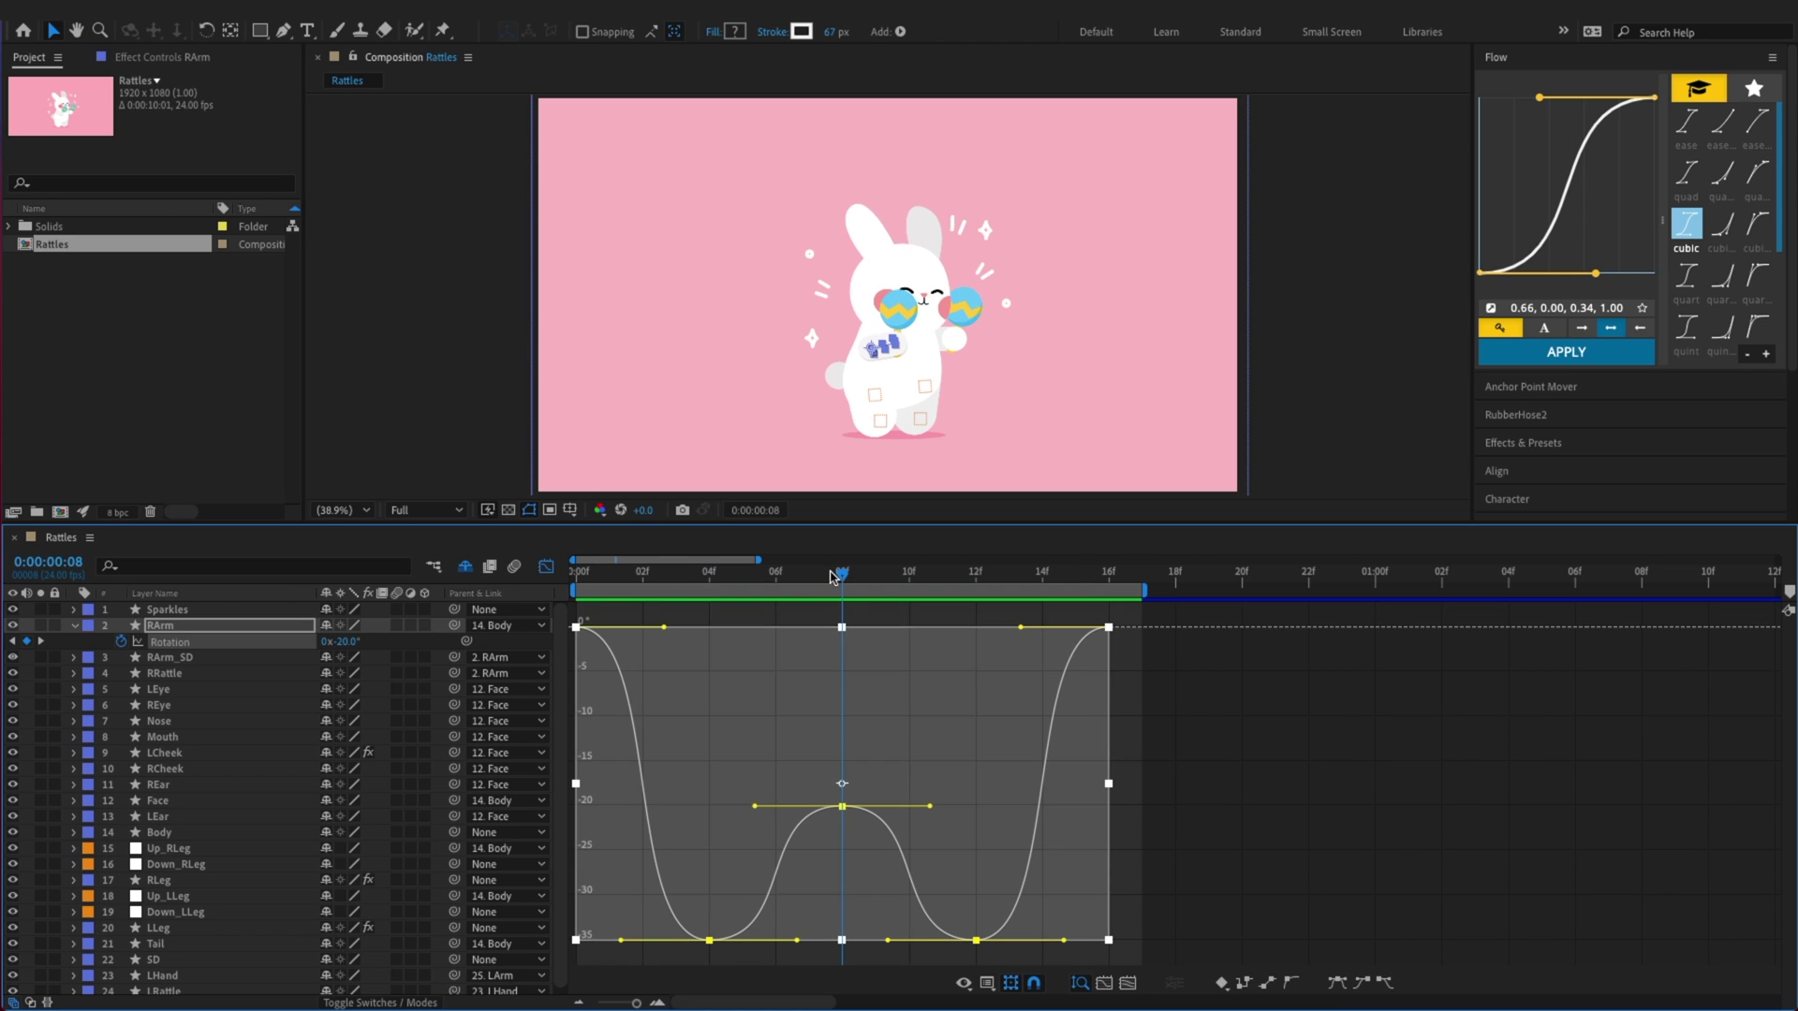
left_click_drag(842, 630, 842, 701)
key("space")
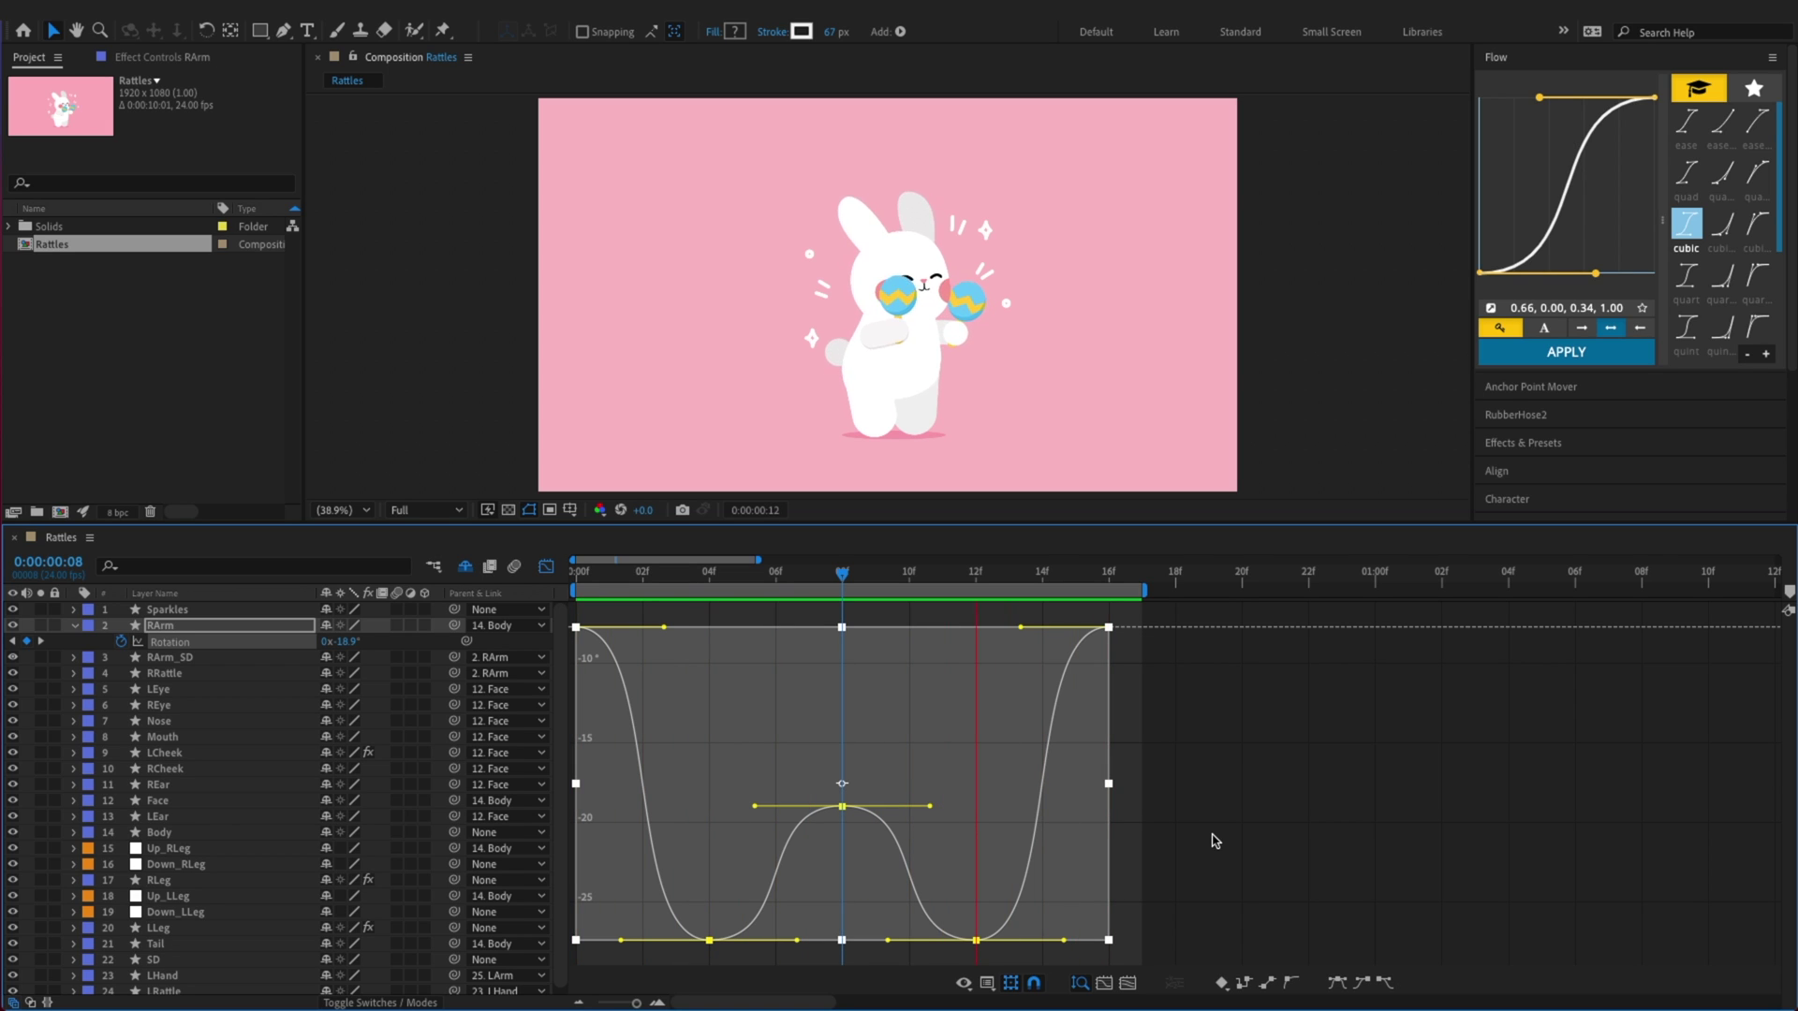
key("space")
Raise RArm's frame 8 Rotation keyframe to about -16.6°, preview the animation and save the project
left_click(1288, 836)
key("j")
key("j")
left_click_drag(843, 807, 844, 771)
key("space")
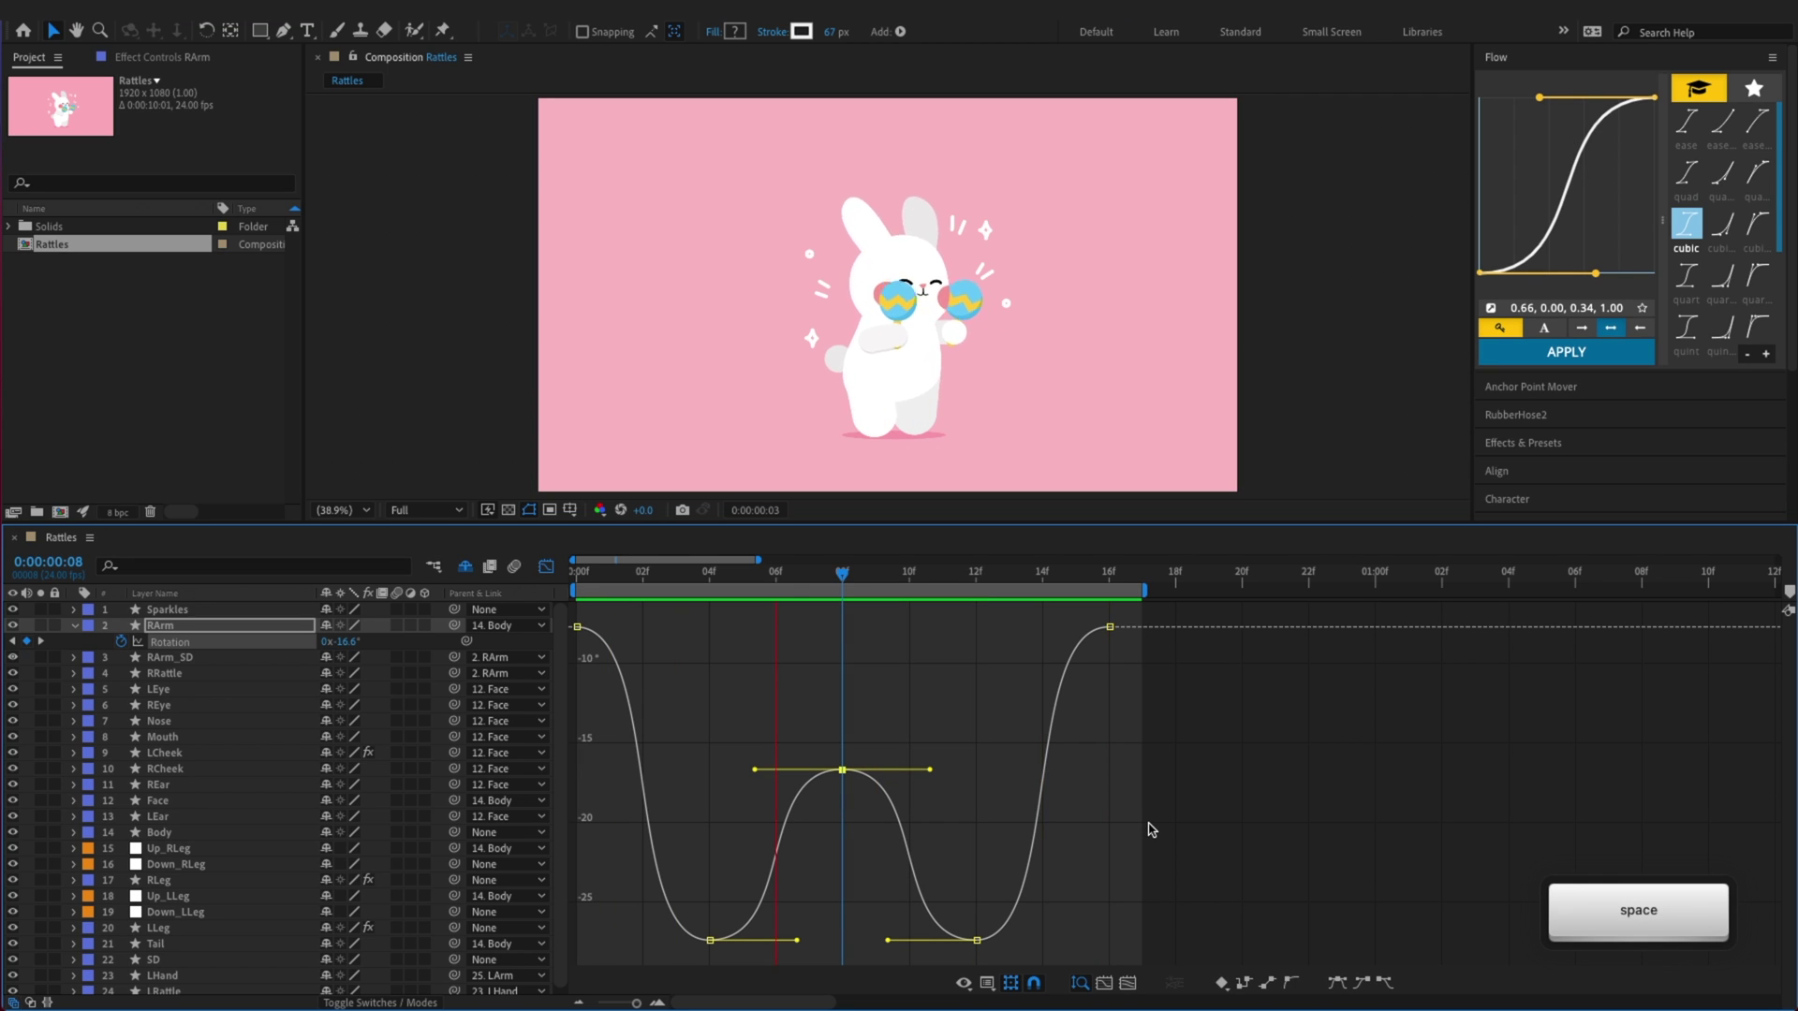
key("super+s")
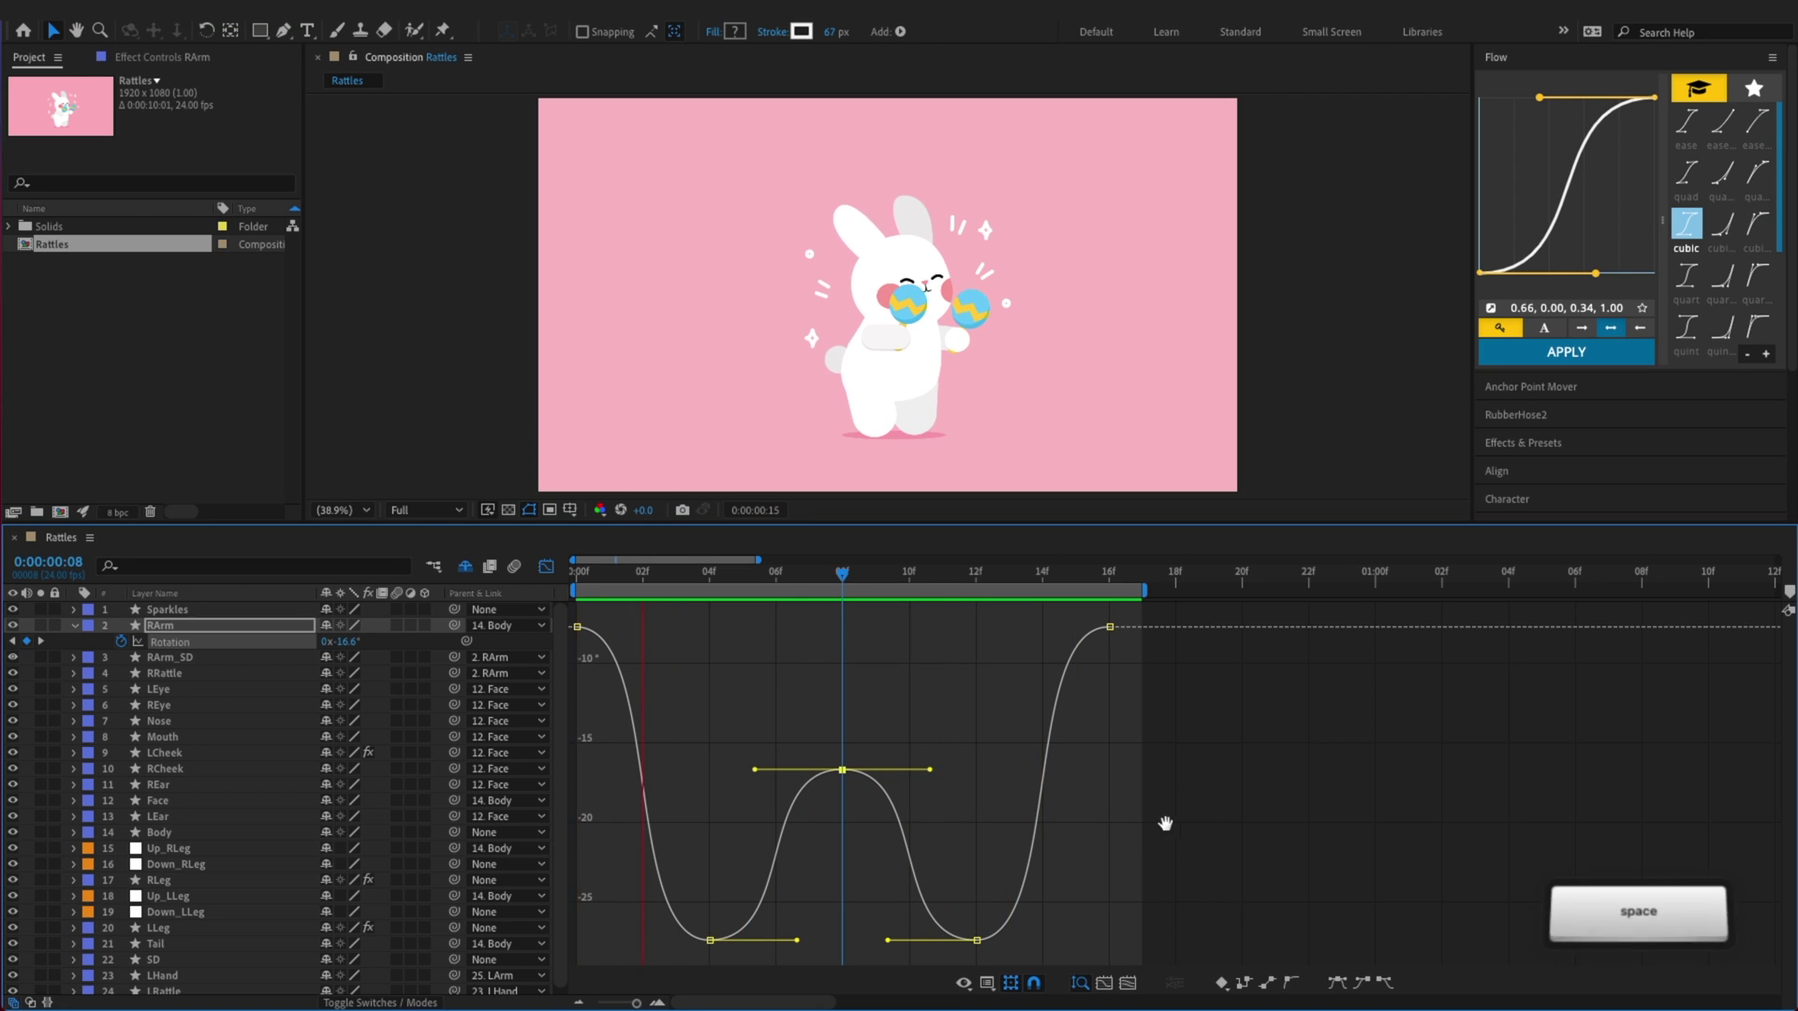
Copy all of RArm's Rotation keyframes onto RRattle's Rotation from frame 0, then save and preview the animation
left_click(604, 578)
left_click(187, 644)
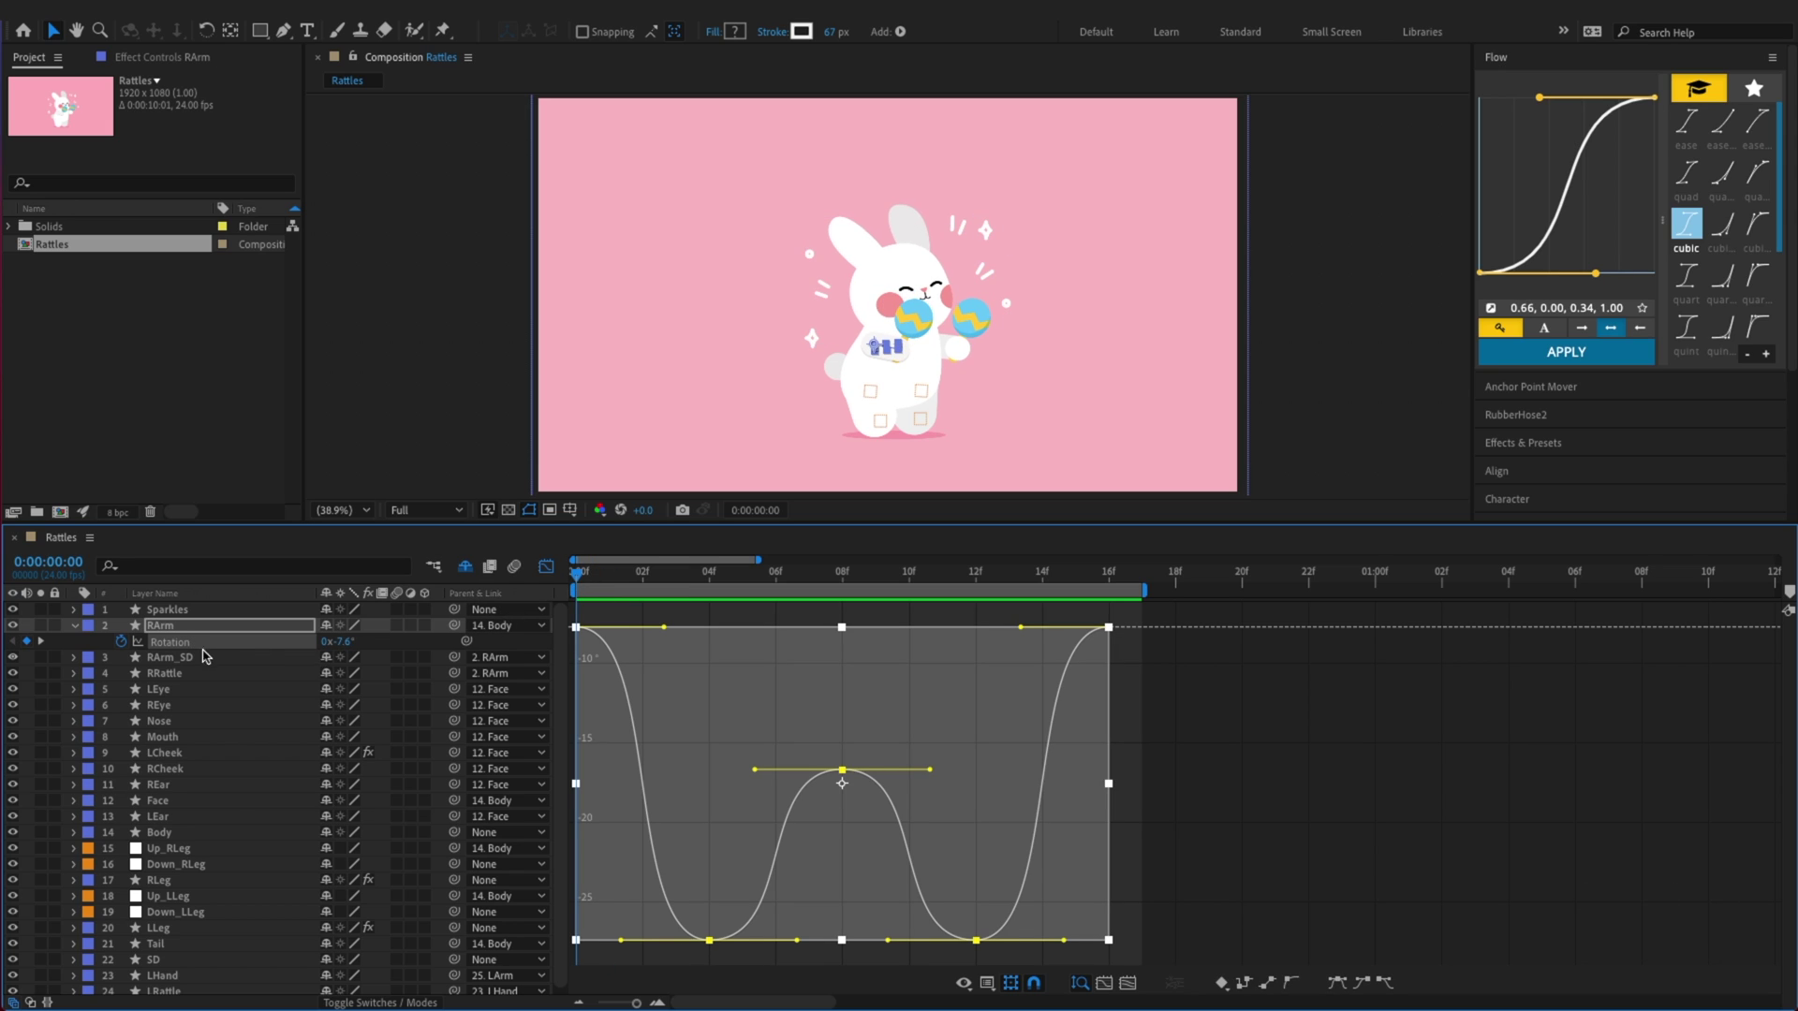
key("super+c")
left_click(172, 678)
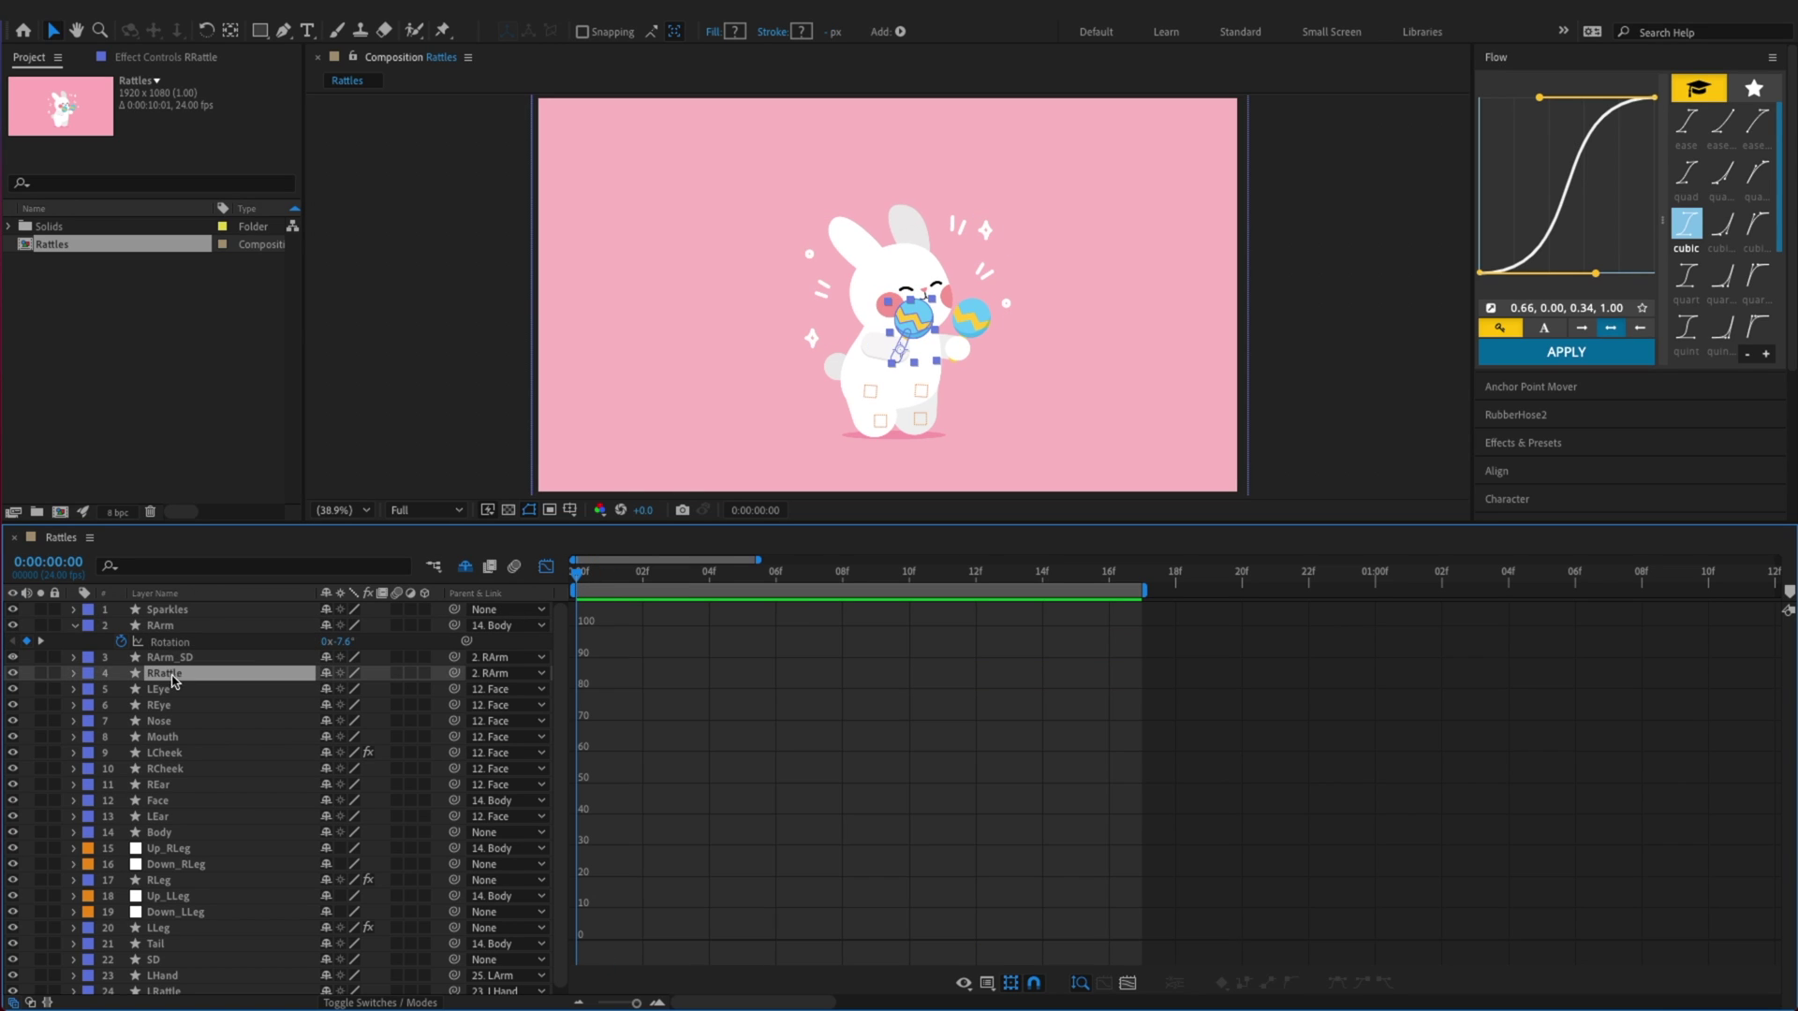
key("r")
left_click(122, 690)
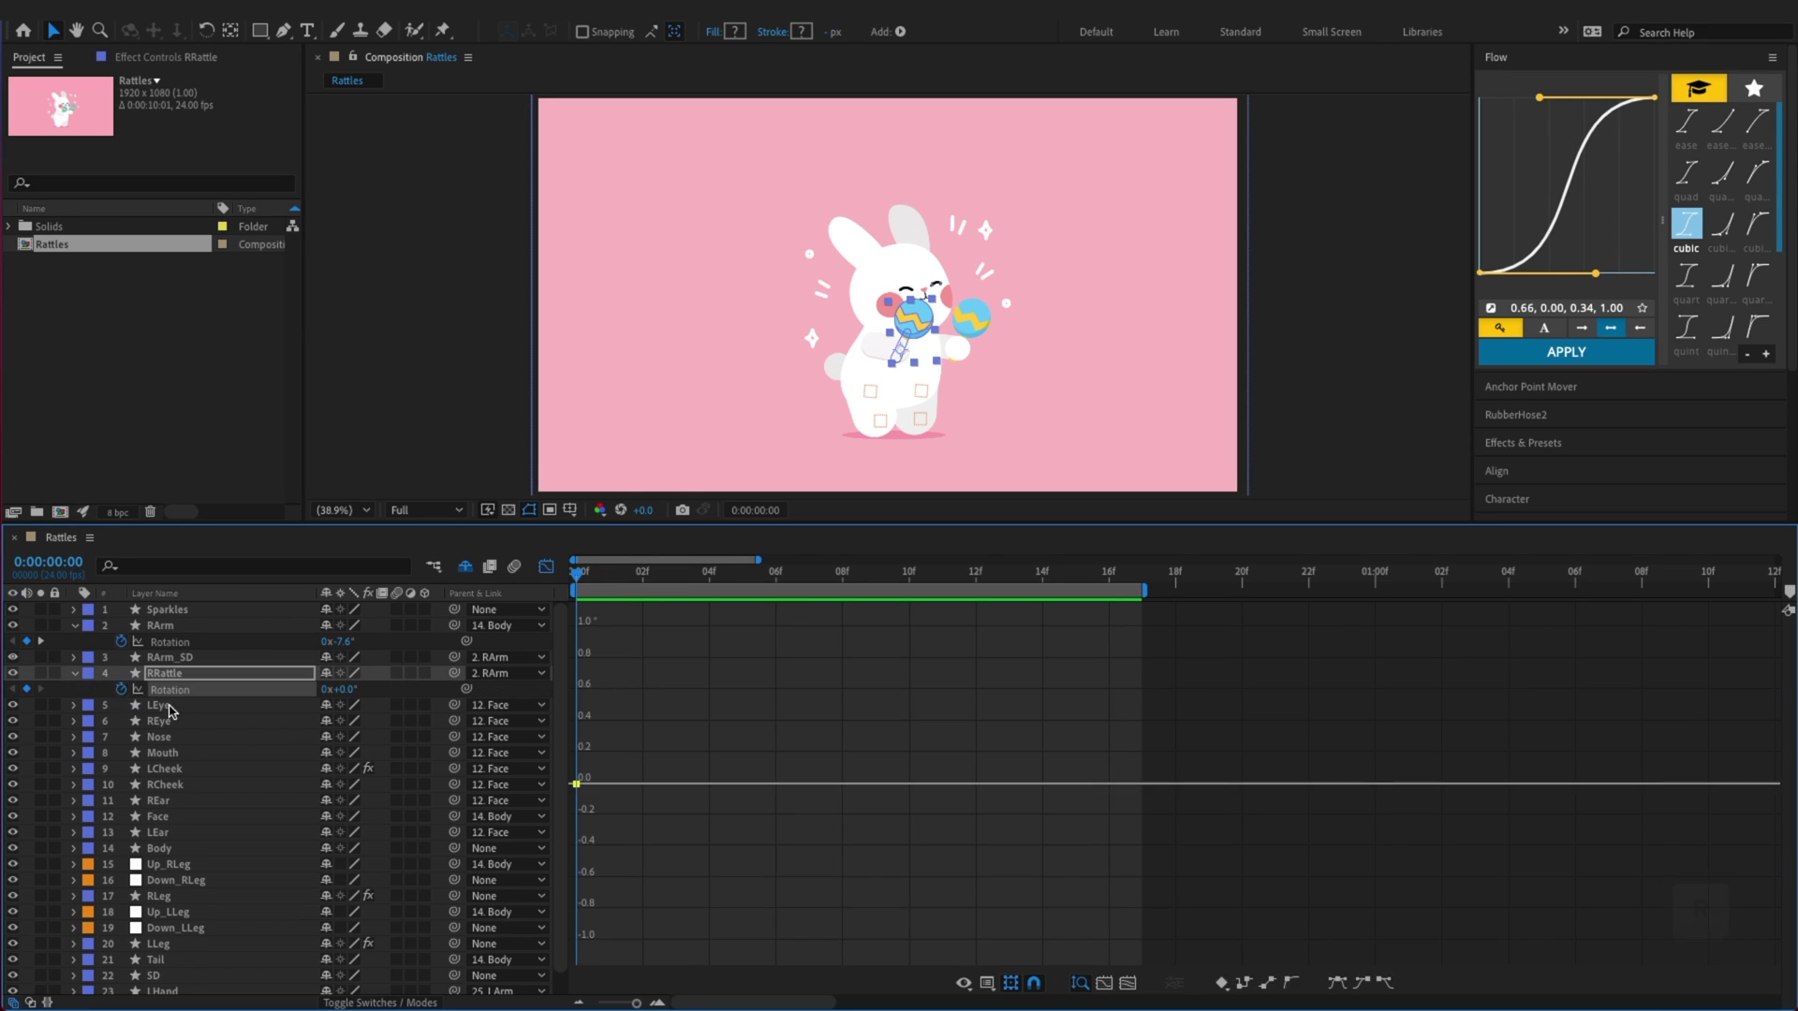
key("super+v")
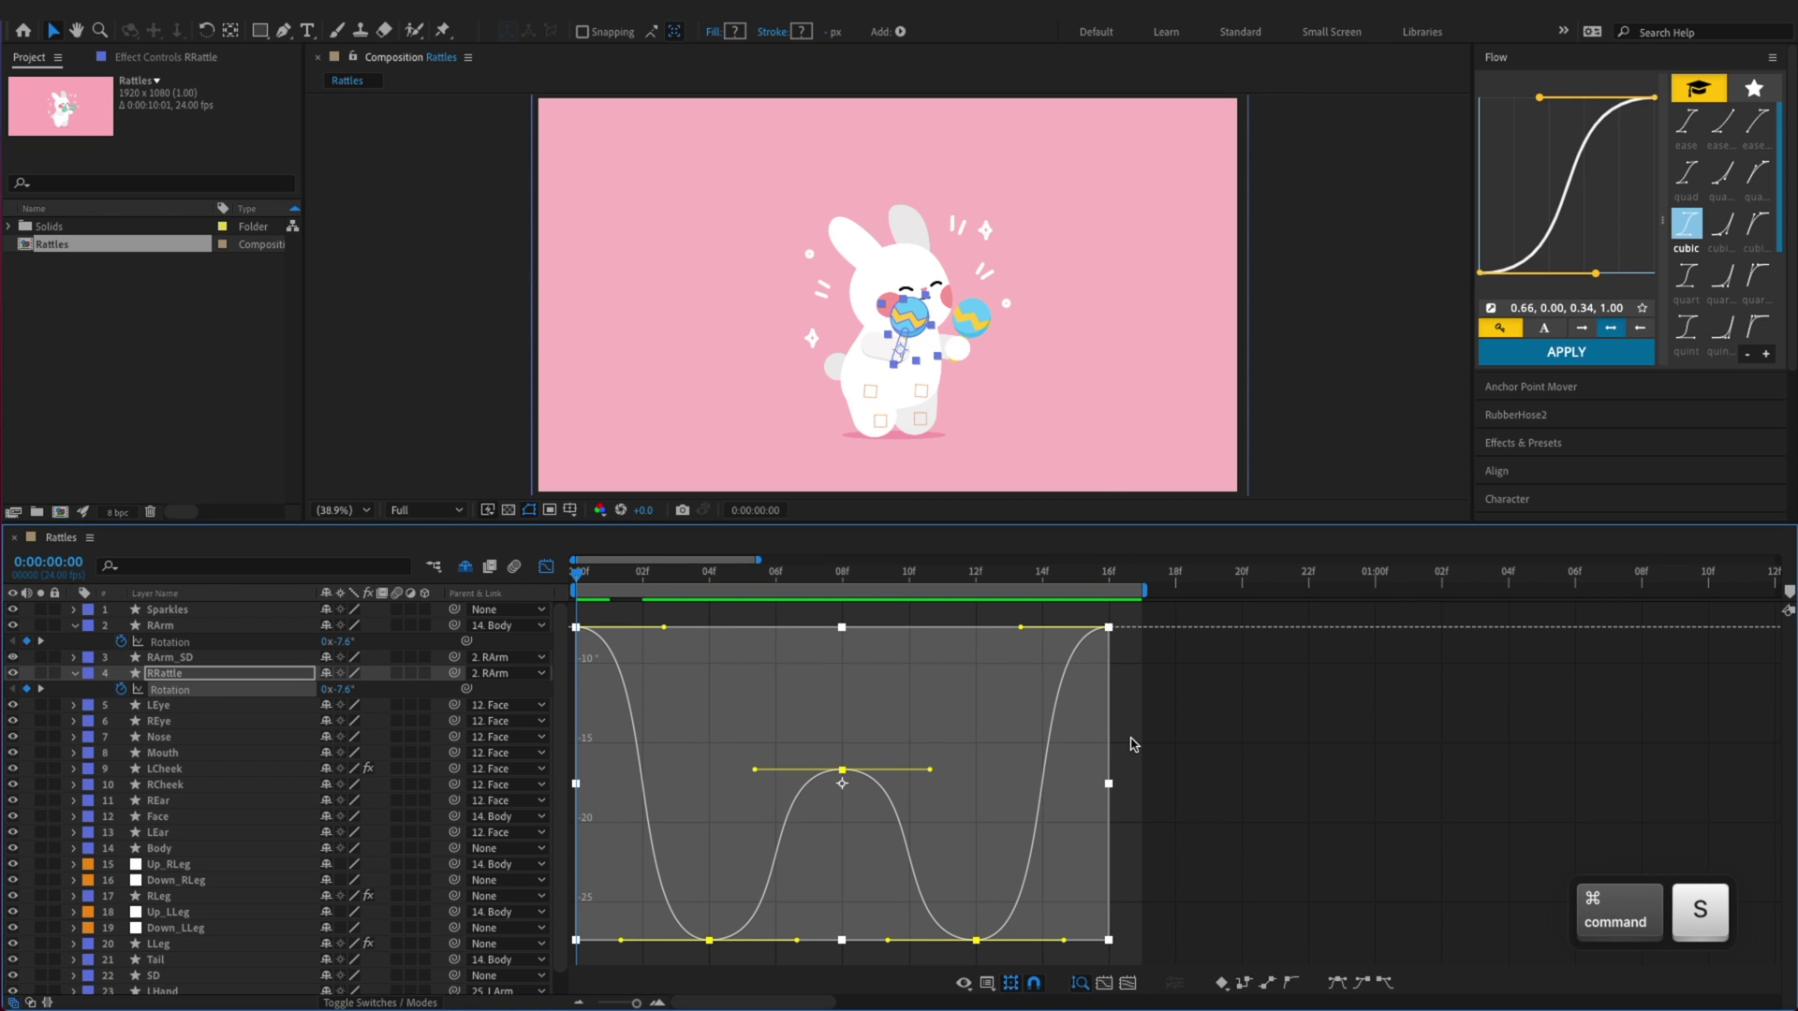
key("space")
key("space")
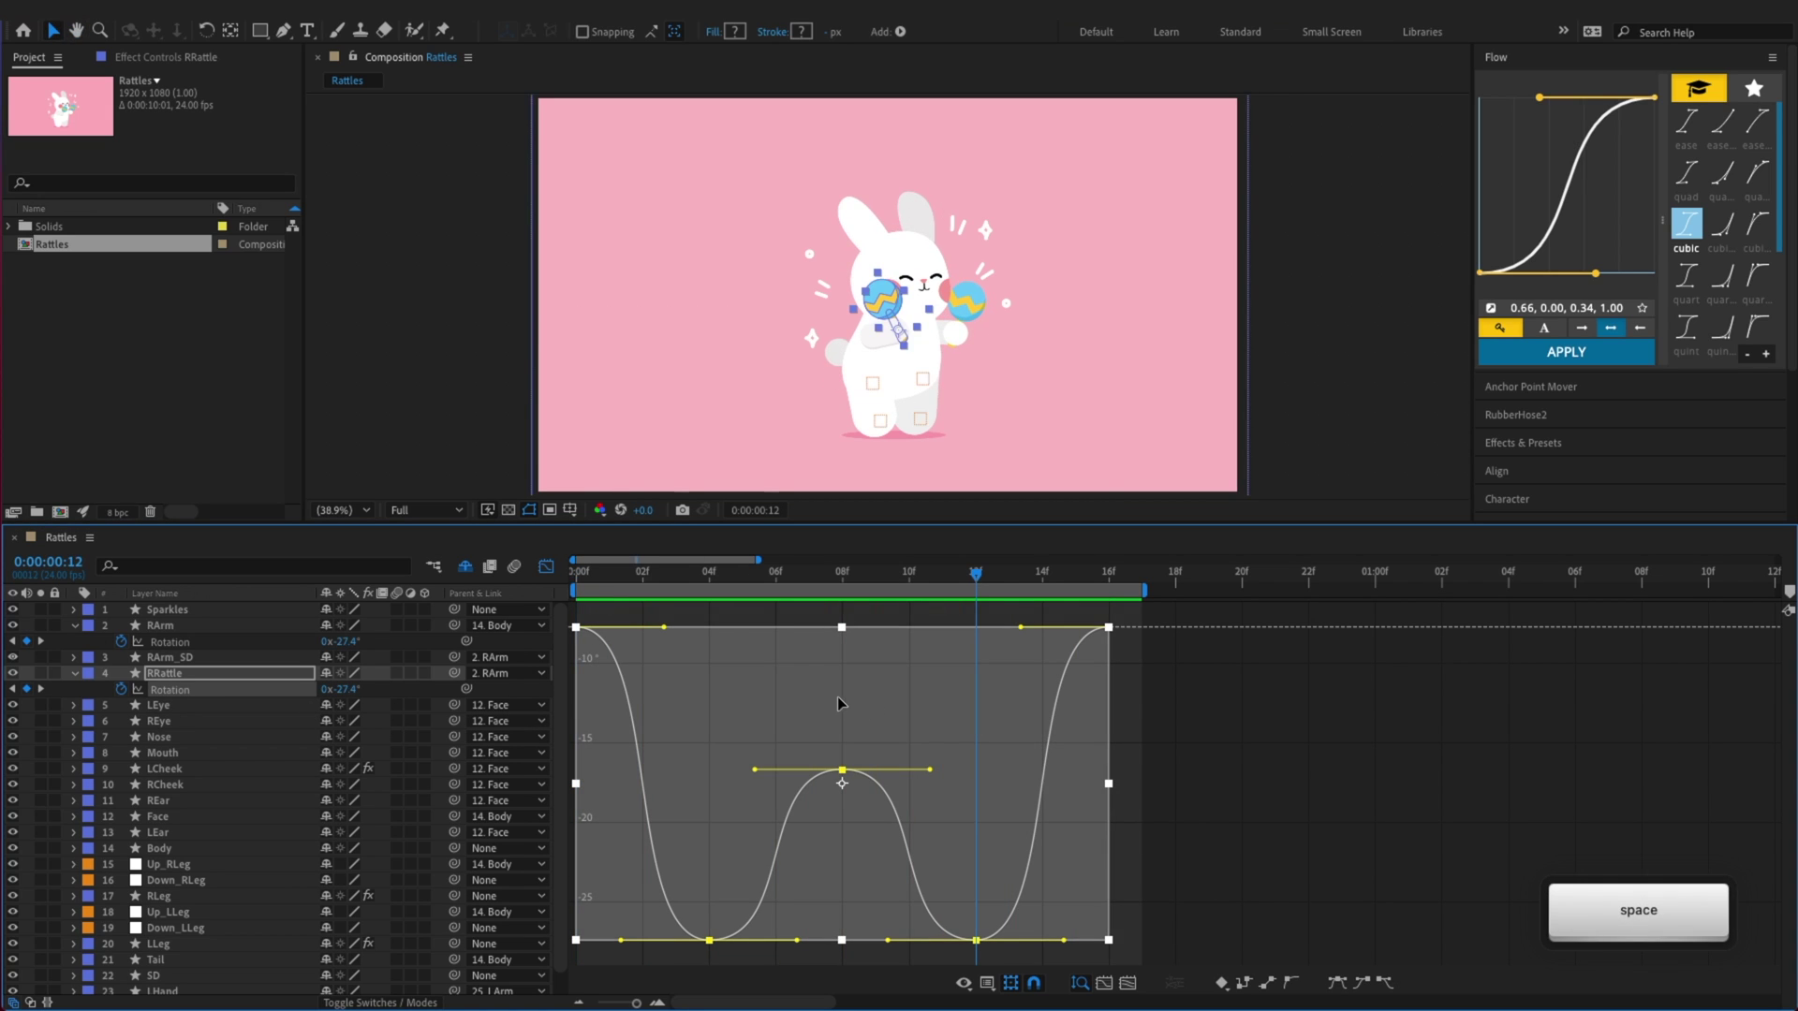
Shift and compress RRattle's Rotation curve so it starts at about 6.7°, preview, save and close the Graph Editor
left_click_drag(830, 704, 658, 611)
key("space")
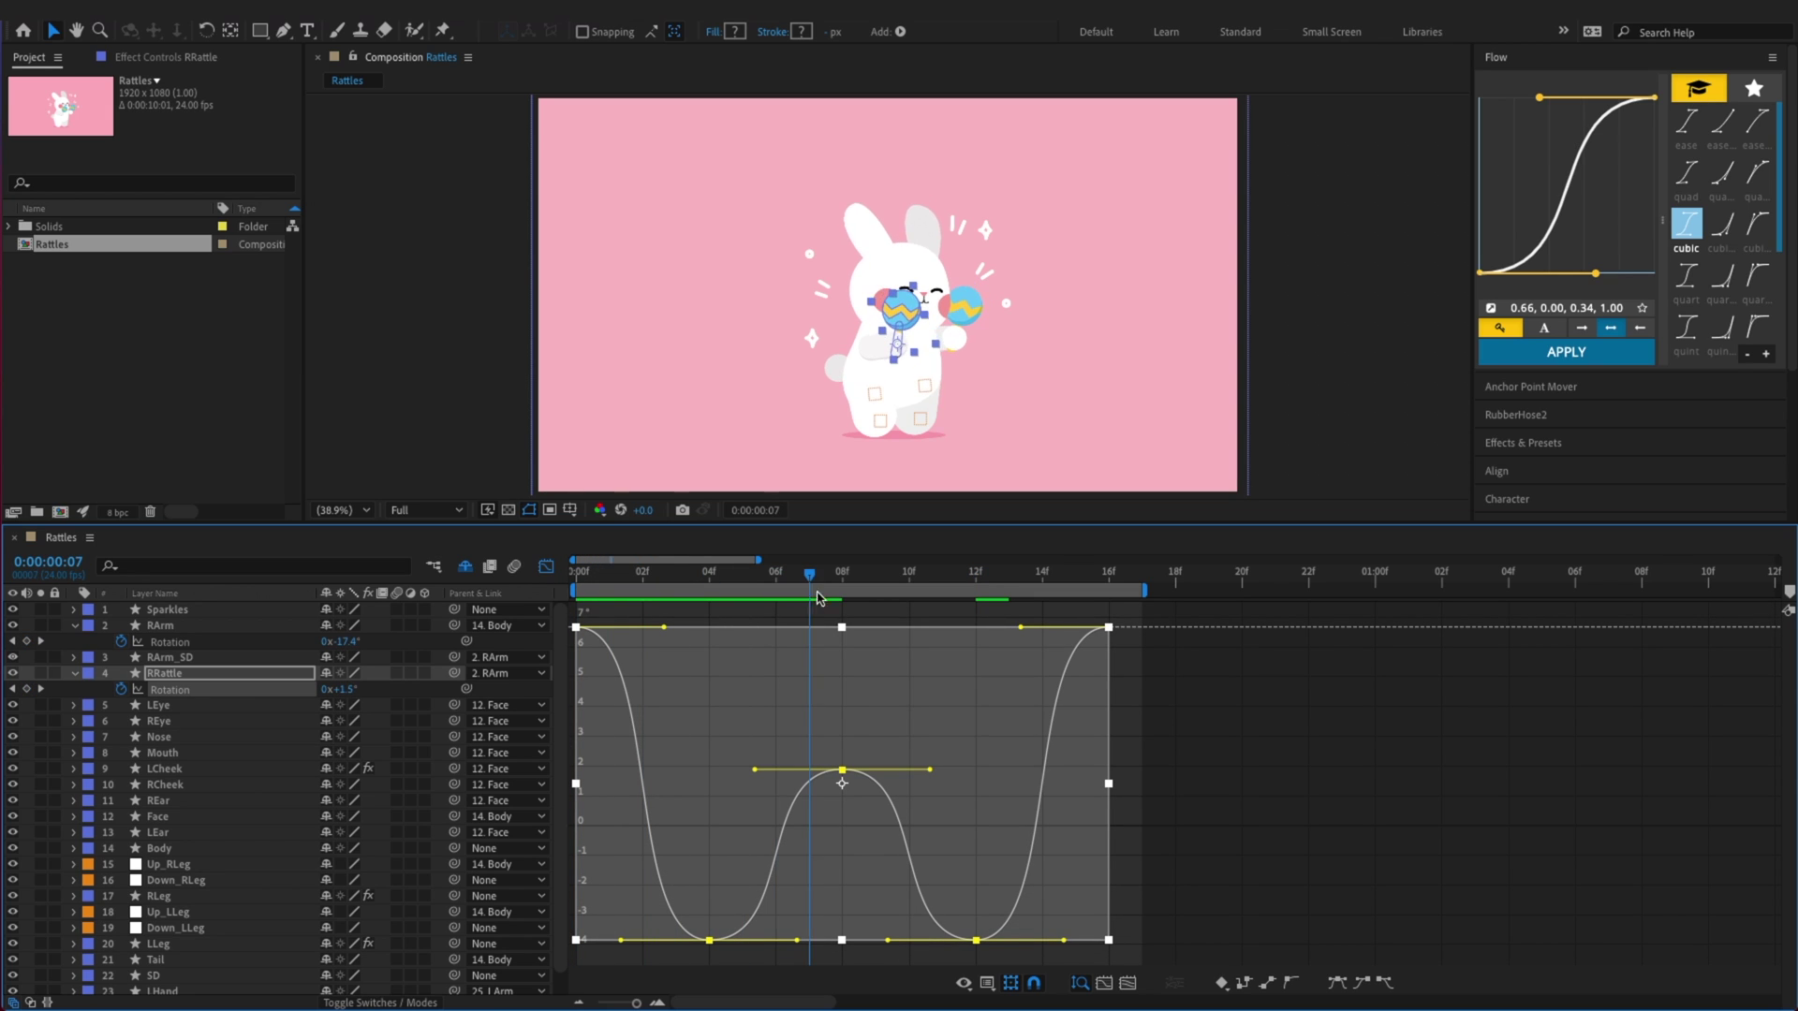
left_click_drag(922, 613, 1015, 629)
key("space")
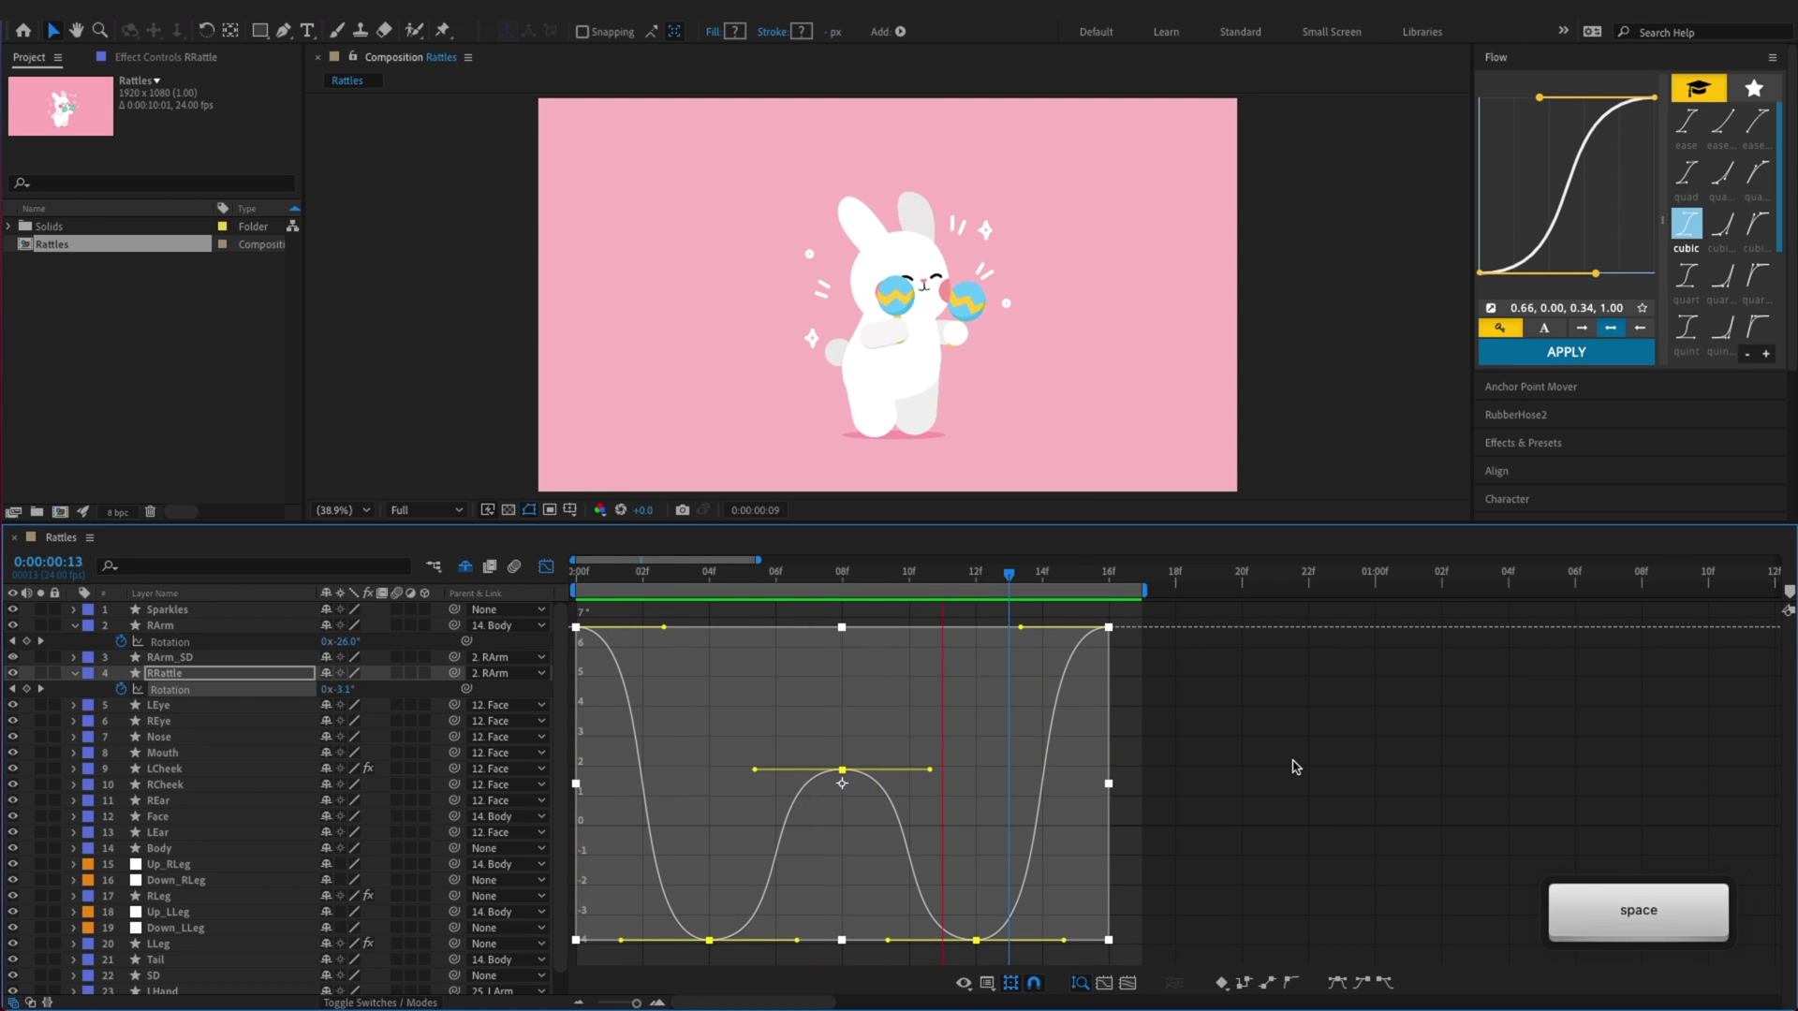
key("super+s")
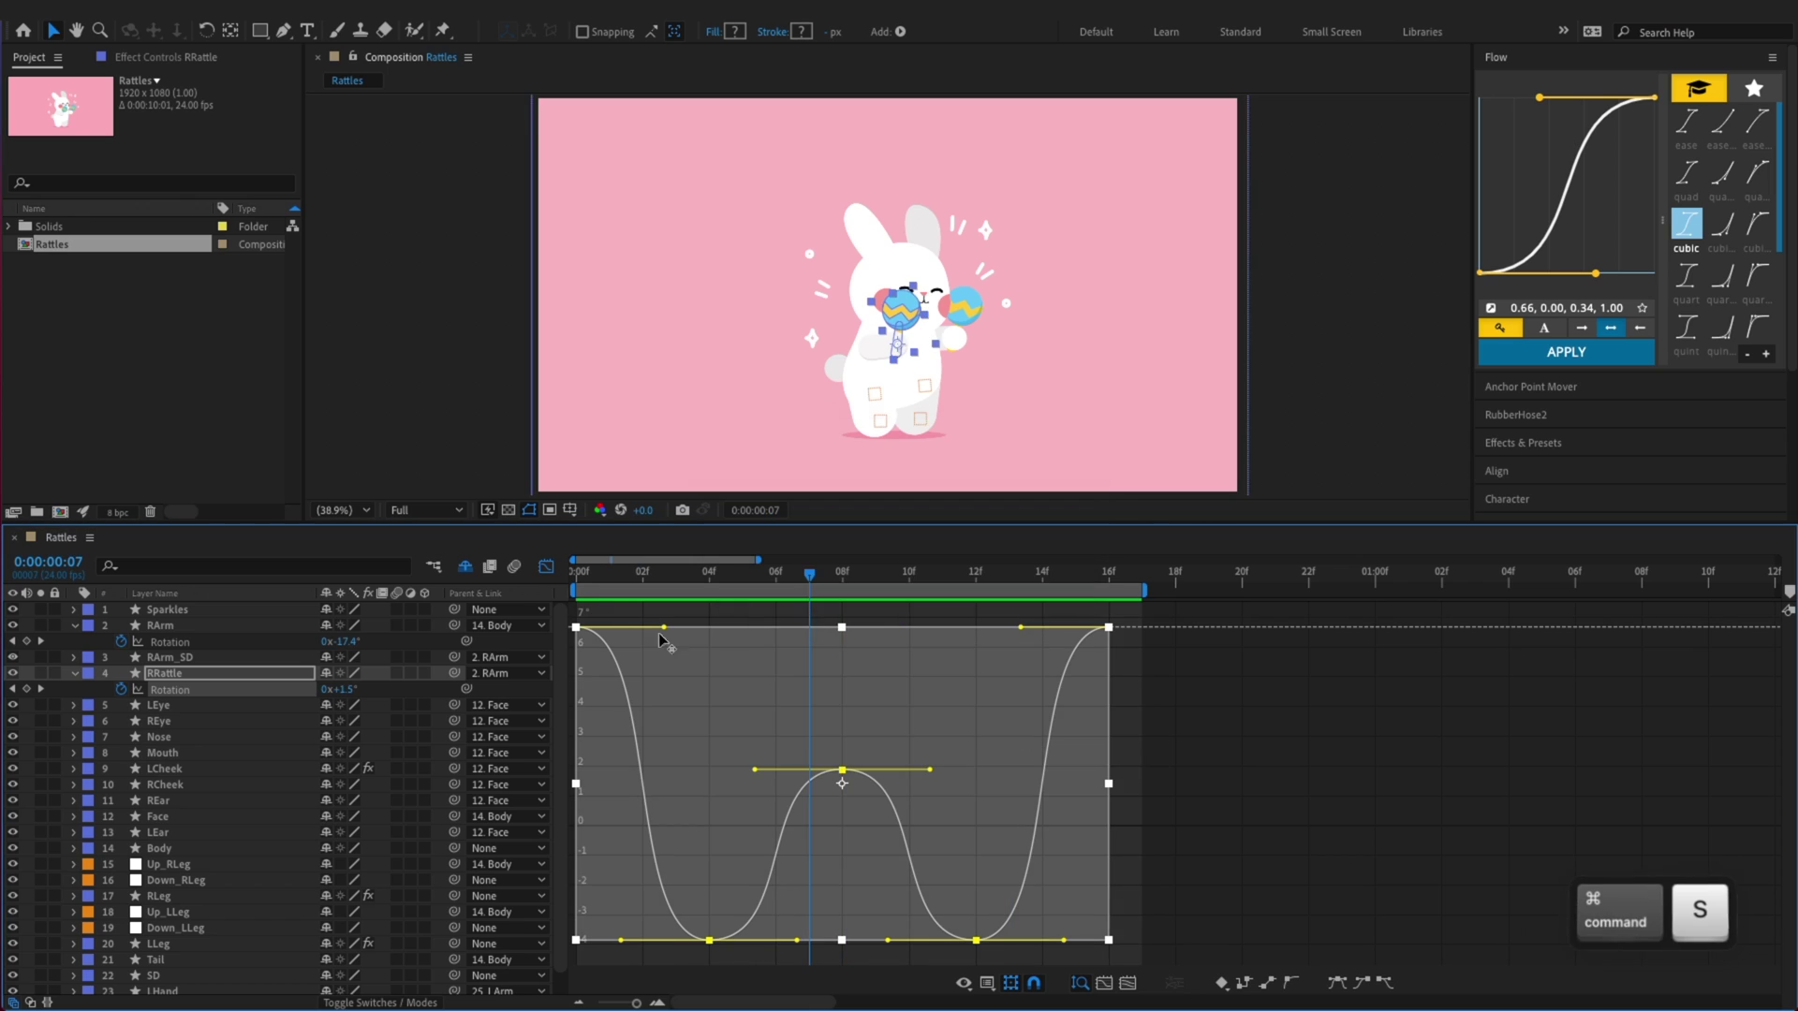
left_click(546, 566)
Return to frame 0 and add a loopIn() expression to RArm's Rotation
key("Home")
left_click(120, 641, "alt")
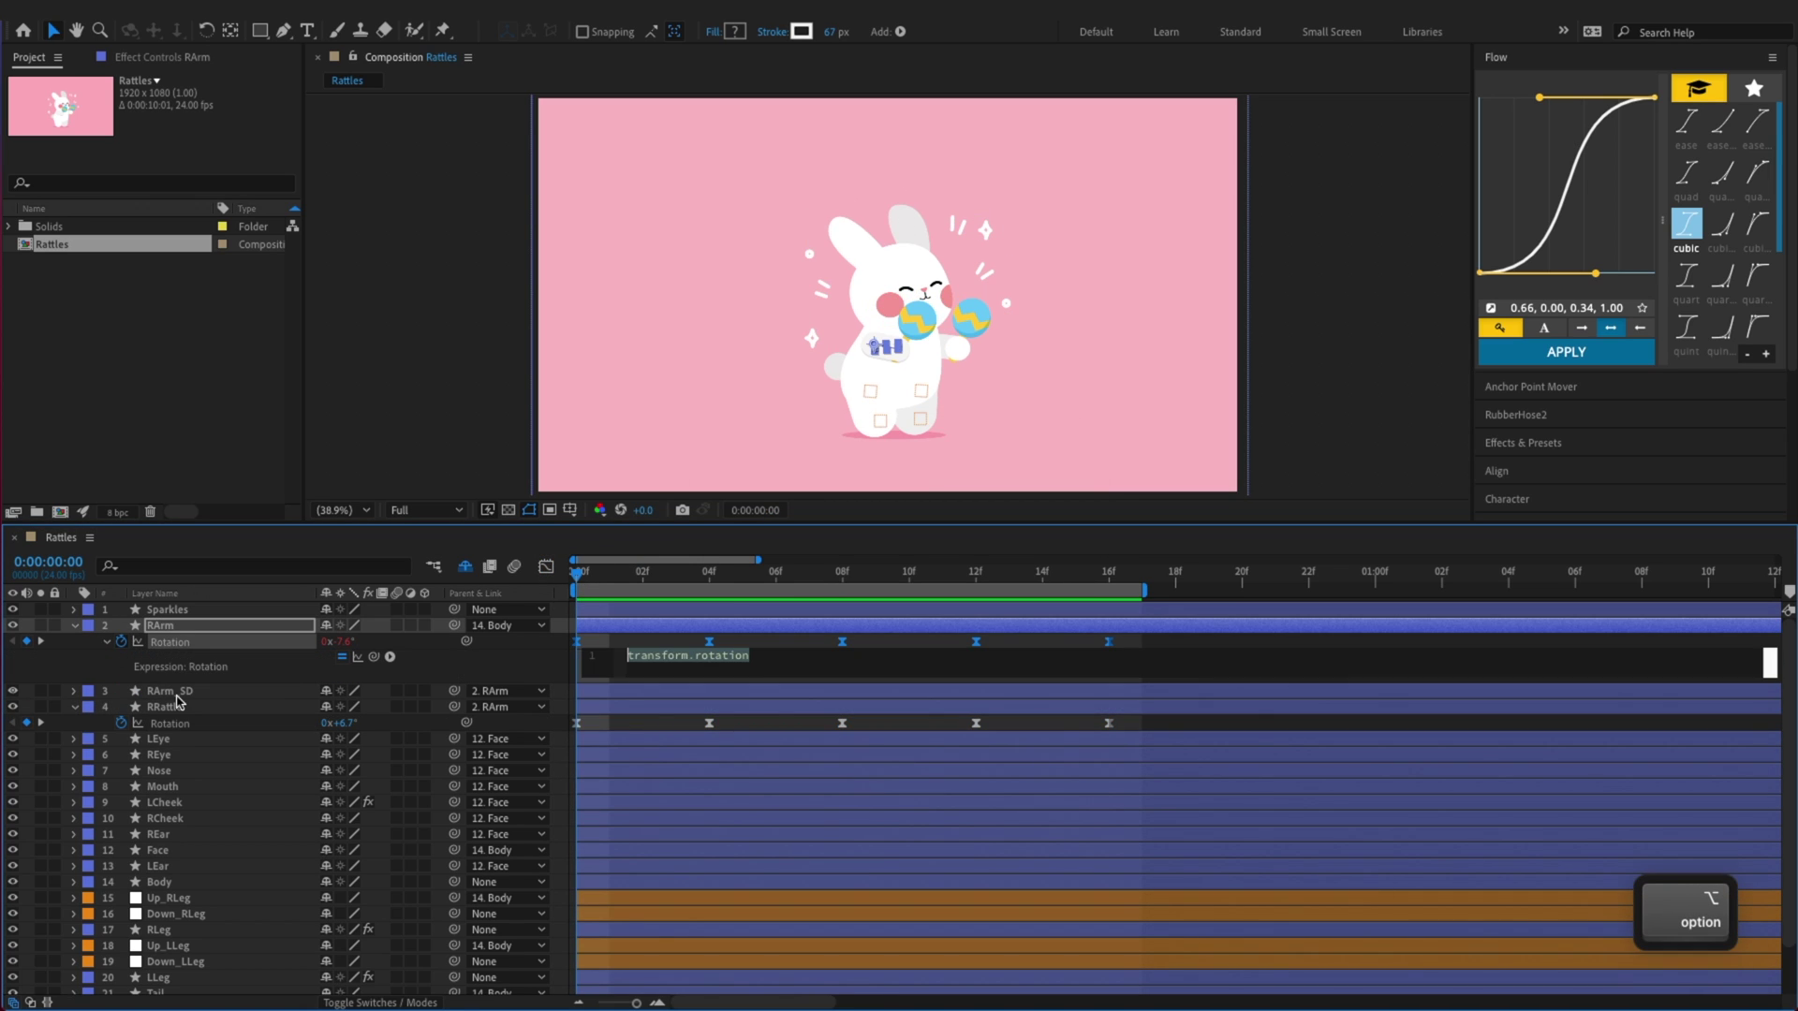
type("loop")
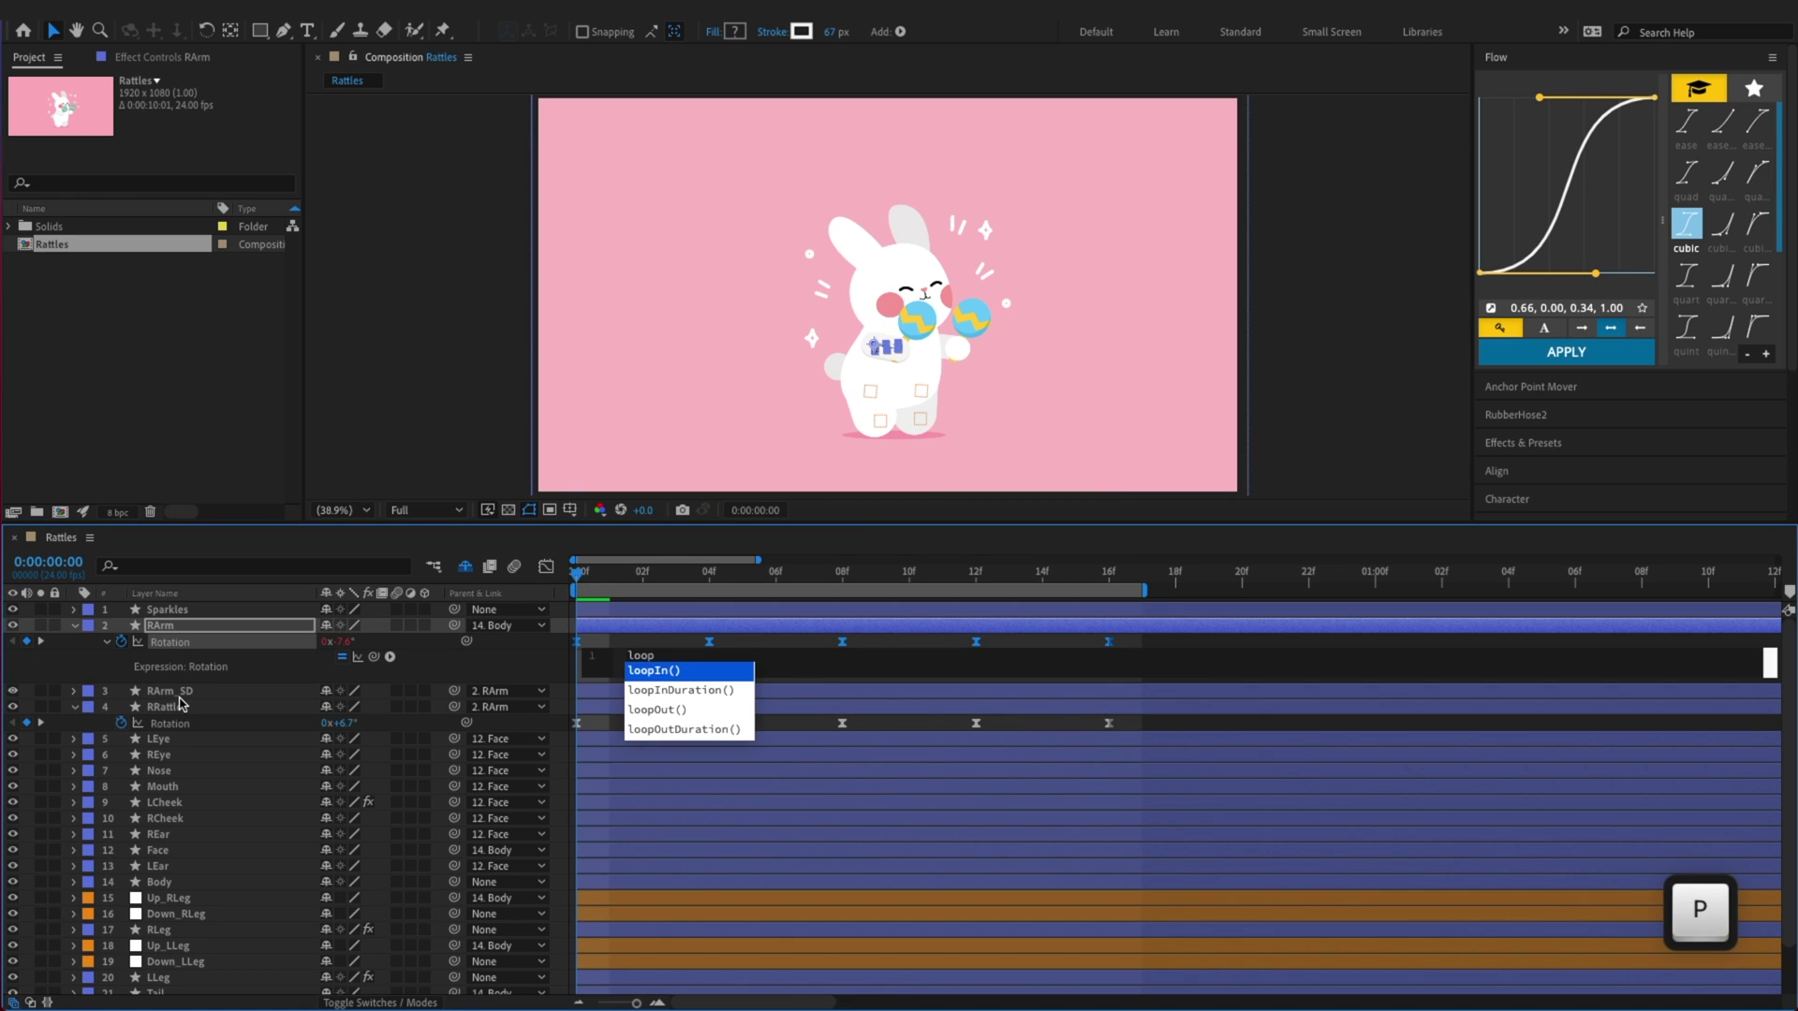
key("Return")
key("KP_Enter")
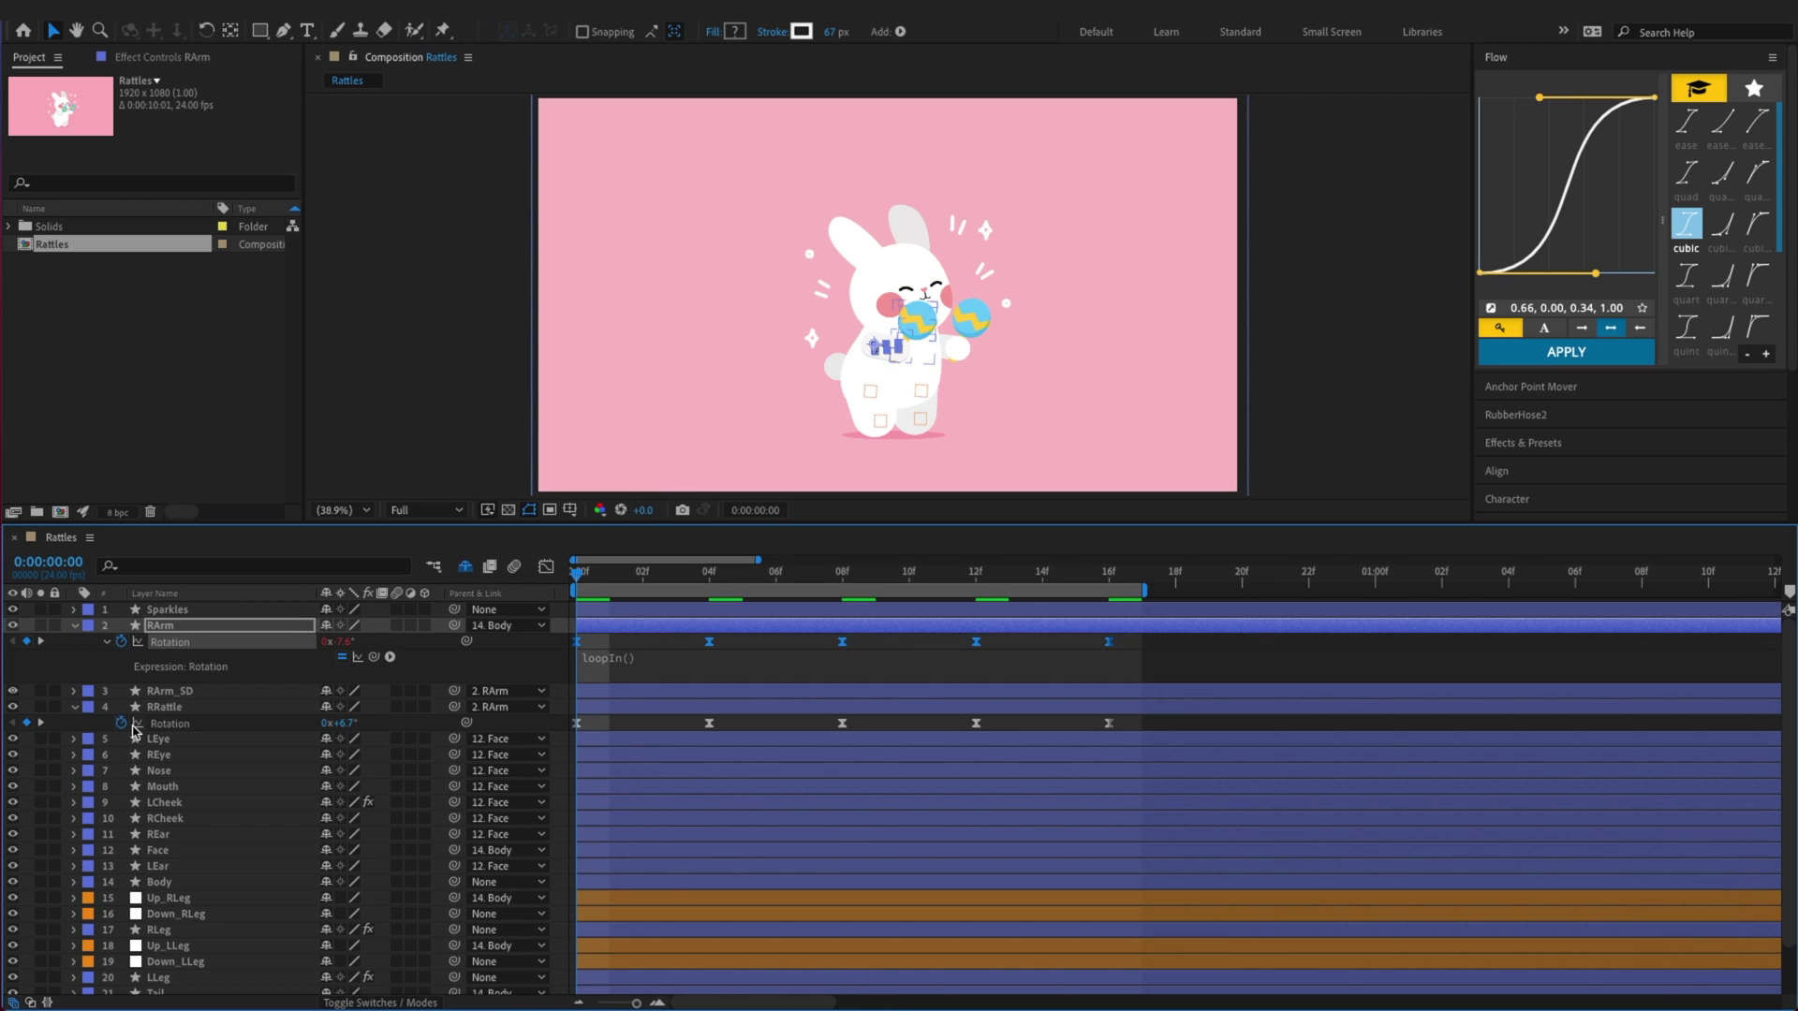
Add a loopIn() expression to RRattle's Rotation and save the project
left_click(121, 723, "alt")
type("loop")
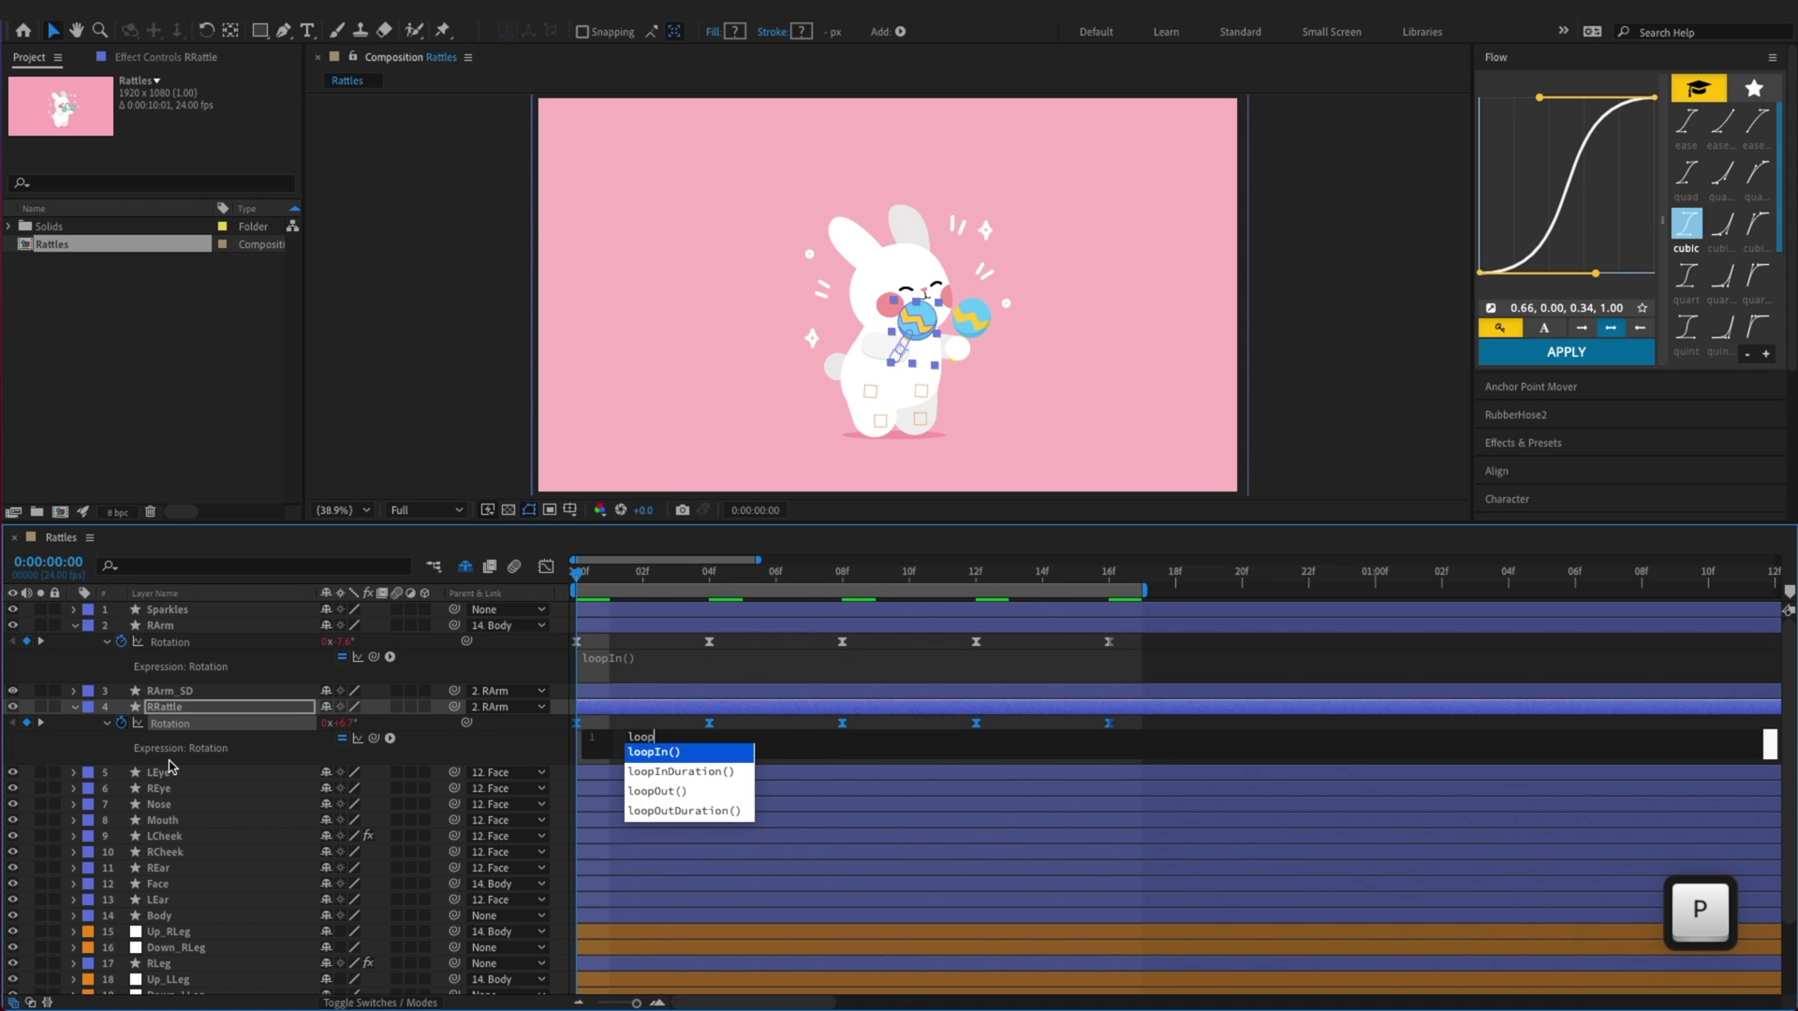
key("Return")
key("KP_Enter")
key("super+s")
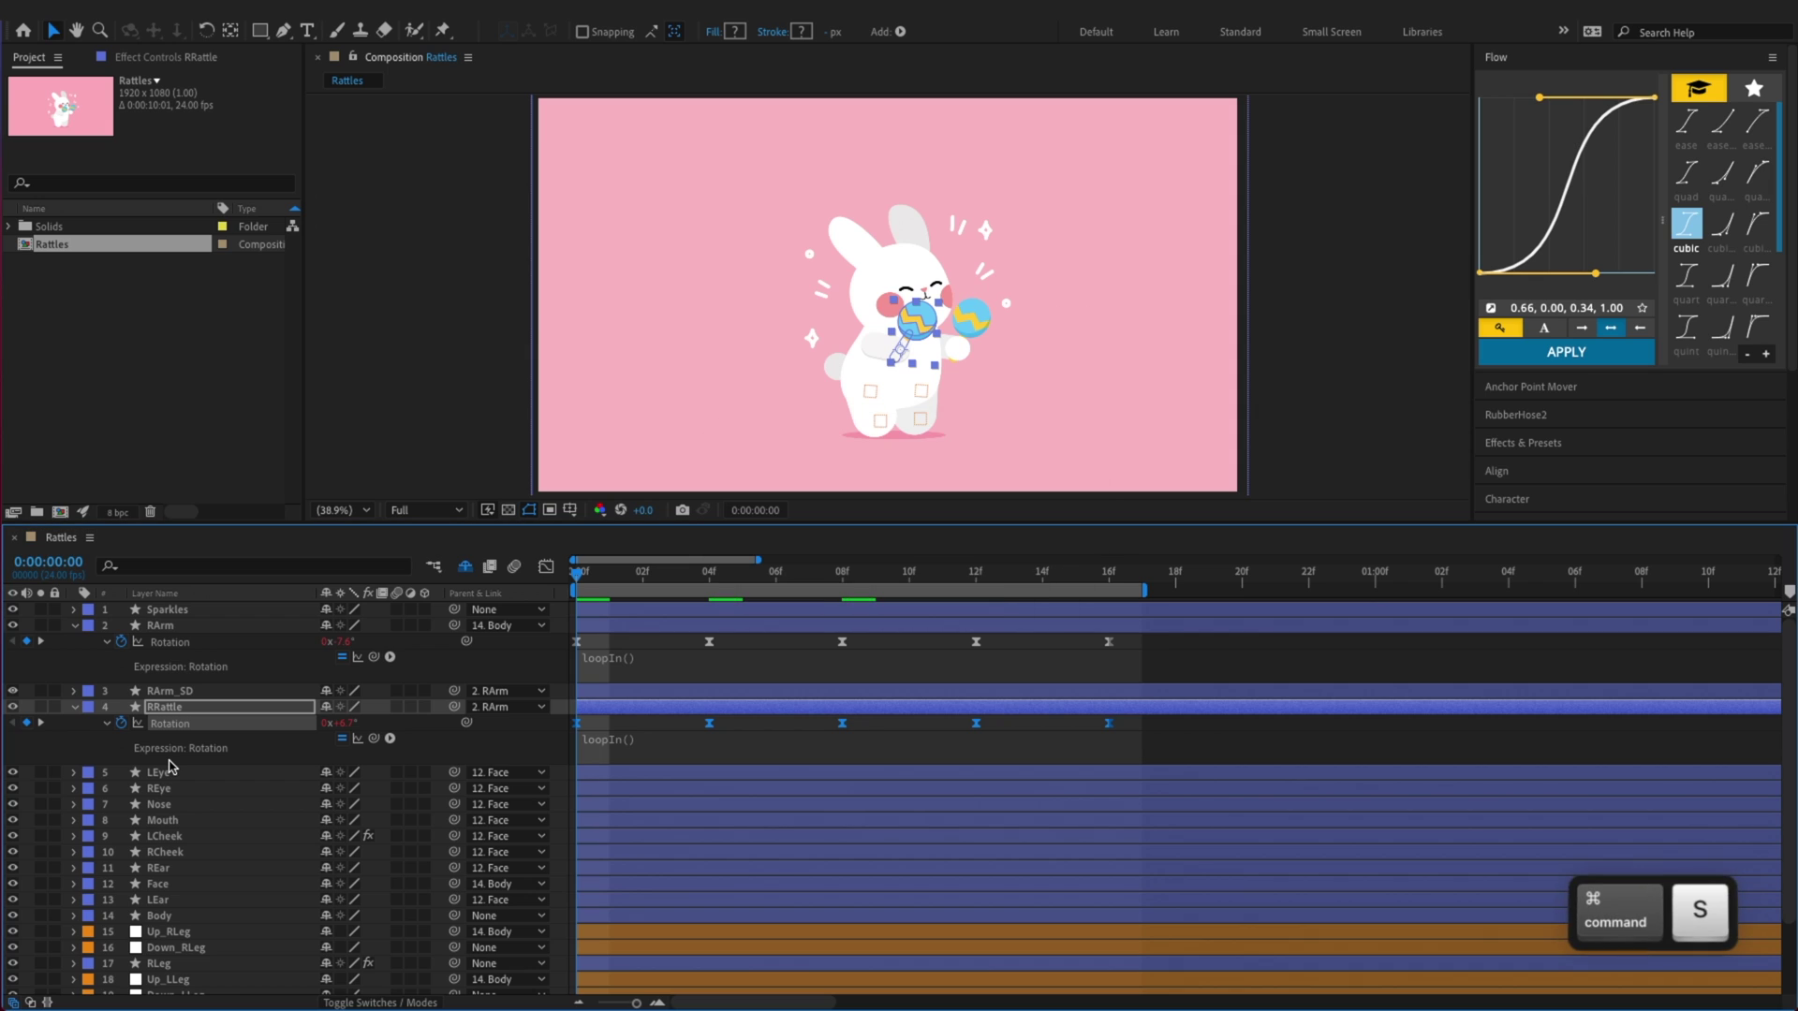
Delay RArm's Rotation keyframes by one frame and RRattle's by two frames, then save the project and preview
left_click_drag(1180, 641, 561, 770)
key("alt+w")
left_click(1175, 720)
left_click_drag(1175, 720, 544, 737)
key("alt+w")
key("super+s")
left_click(1256, 642)
key("space")
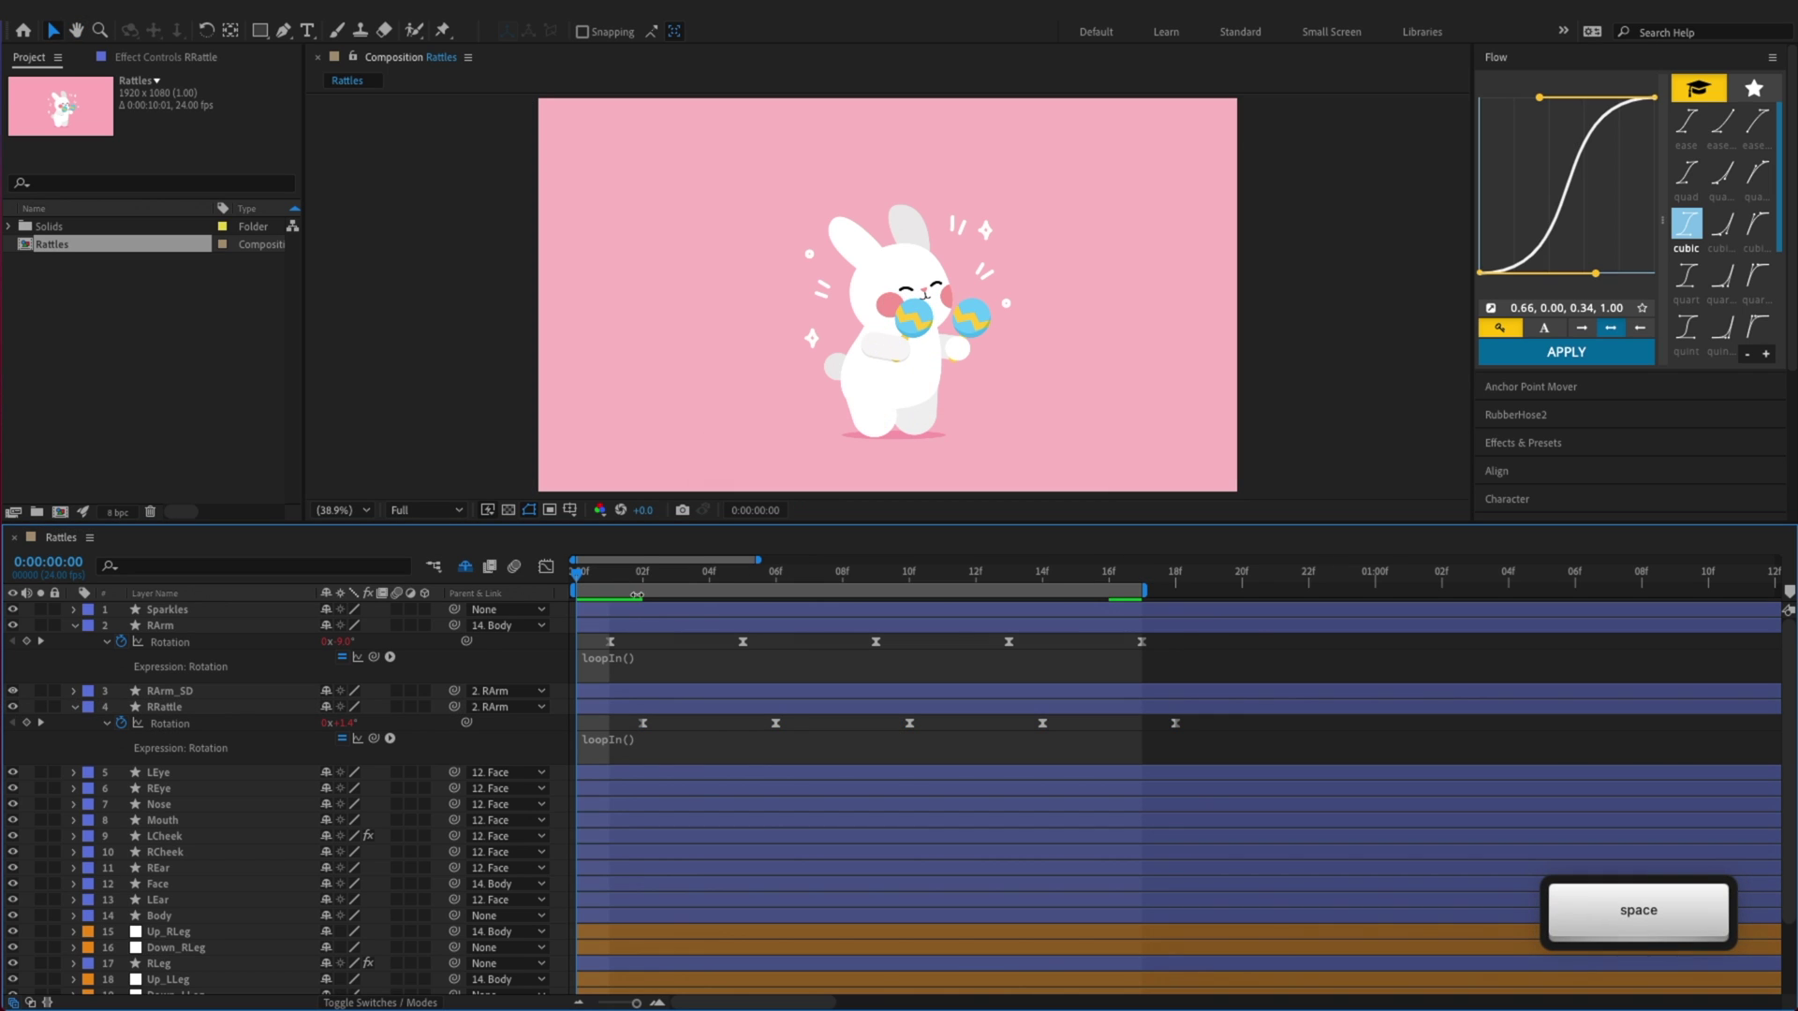
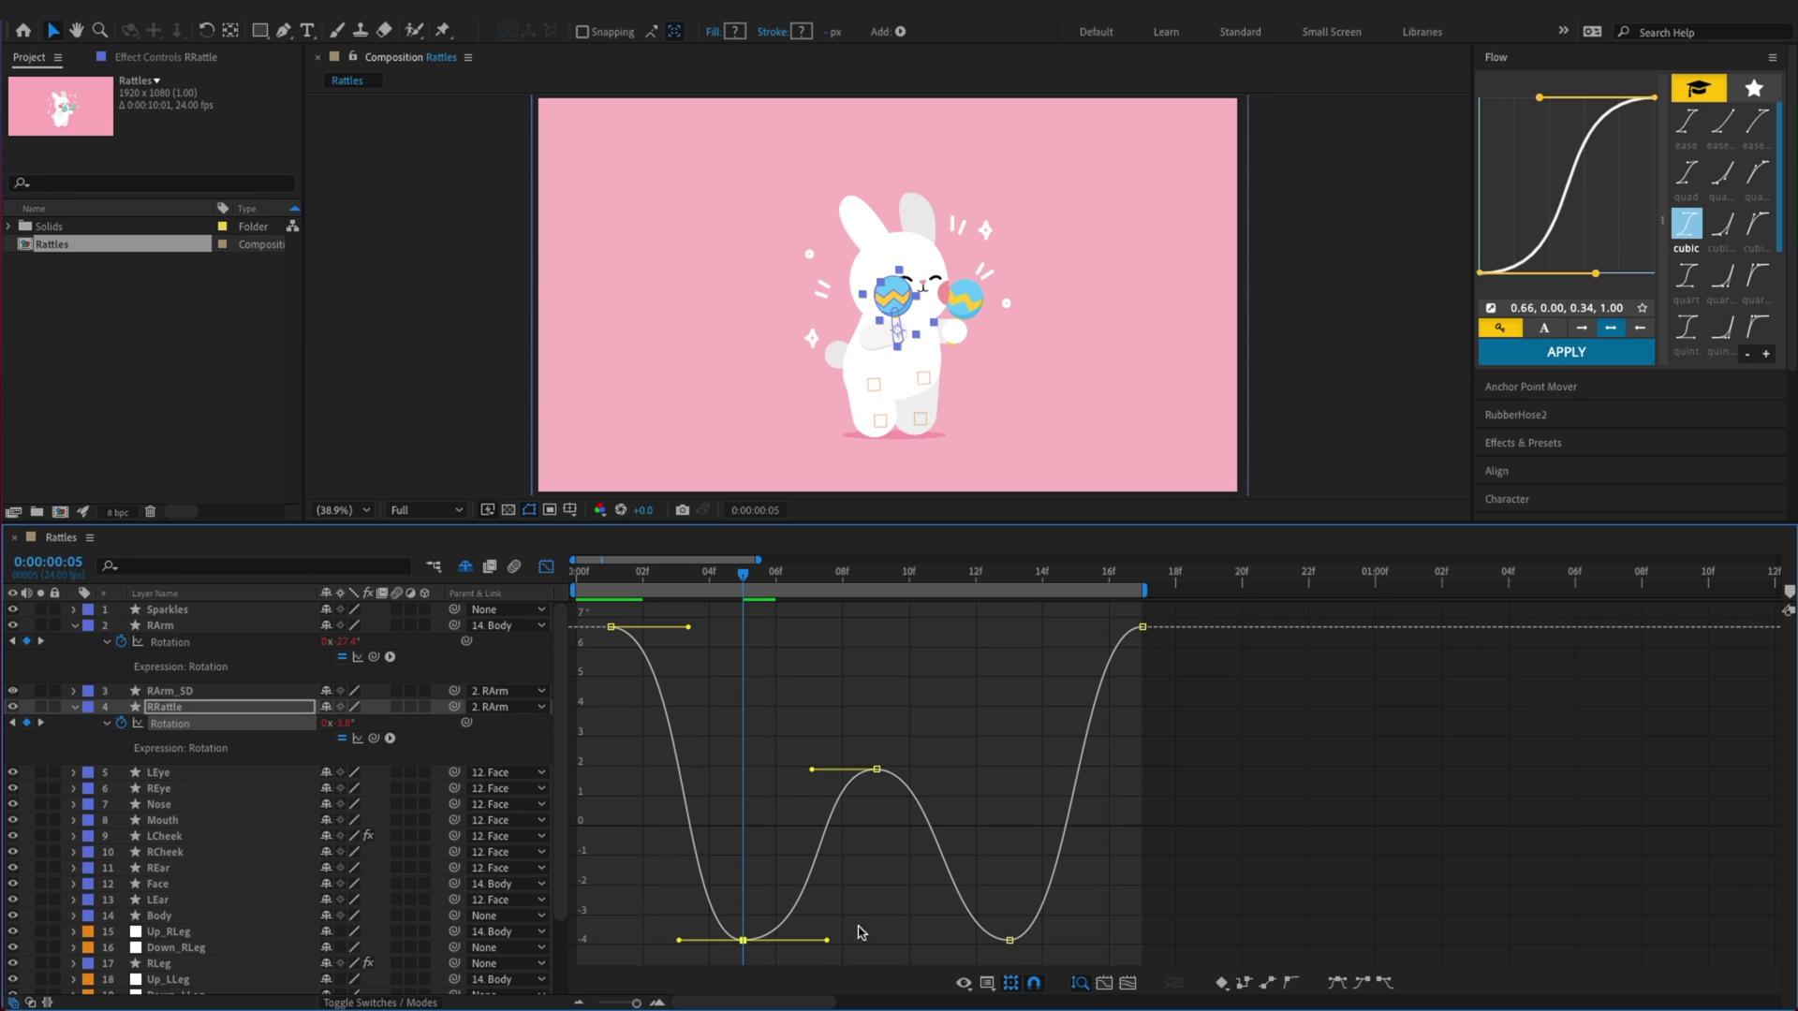
Adjust the easing handles of RRattle's Rotation curve around frames 9 and 13, preview, save, and close the Graph Editor at frame 0
left_click_drag(896, 755, 965, 772)
left_click_drag(941, 853, 1086, 947)
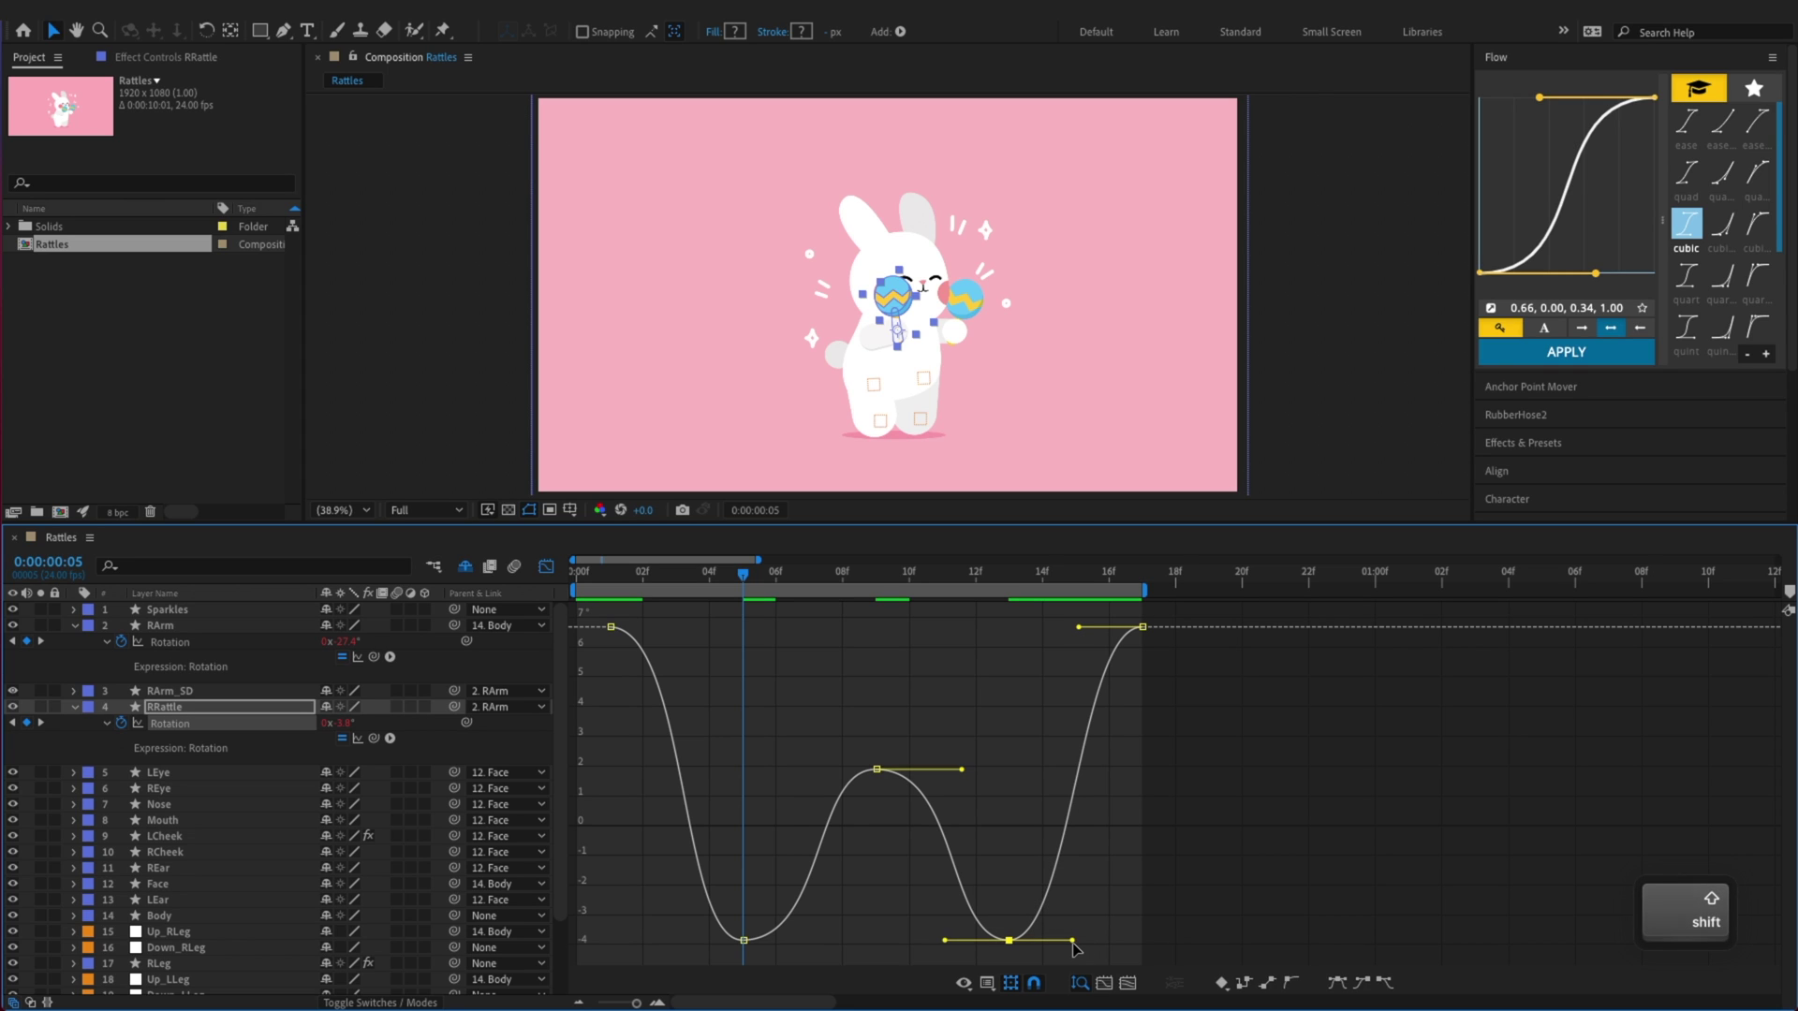
left_click(1240, 885)
key("space")
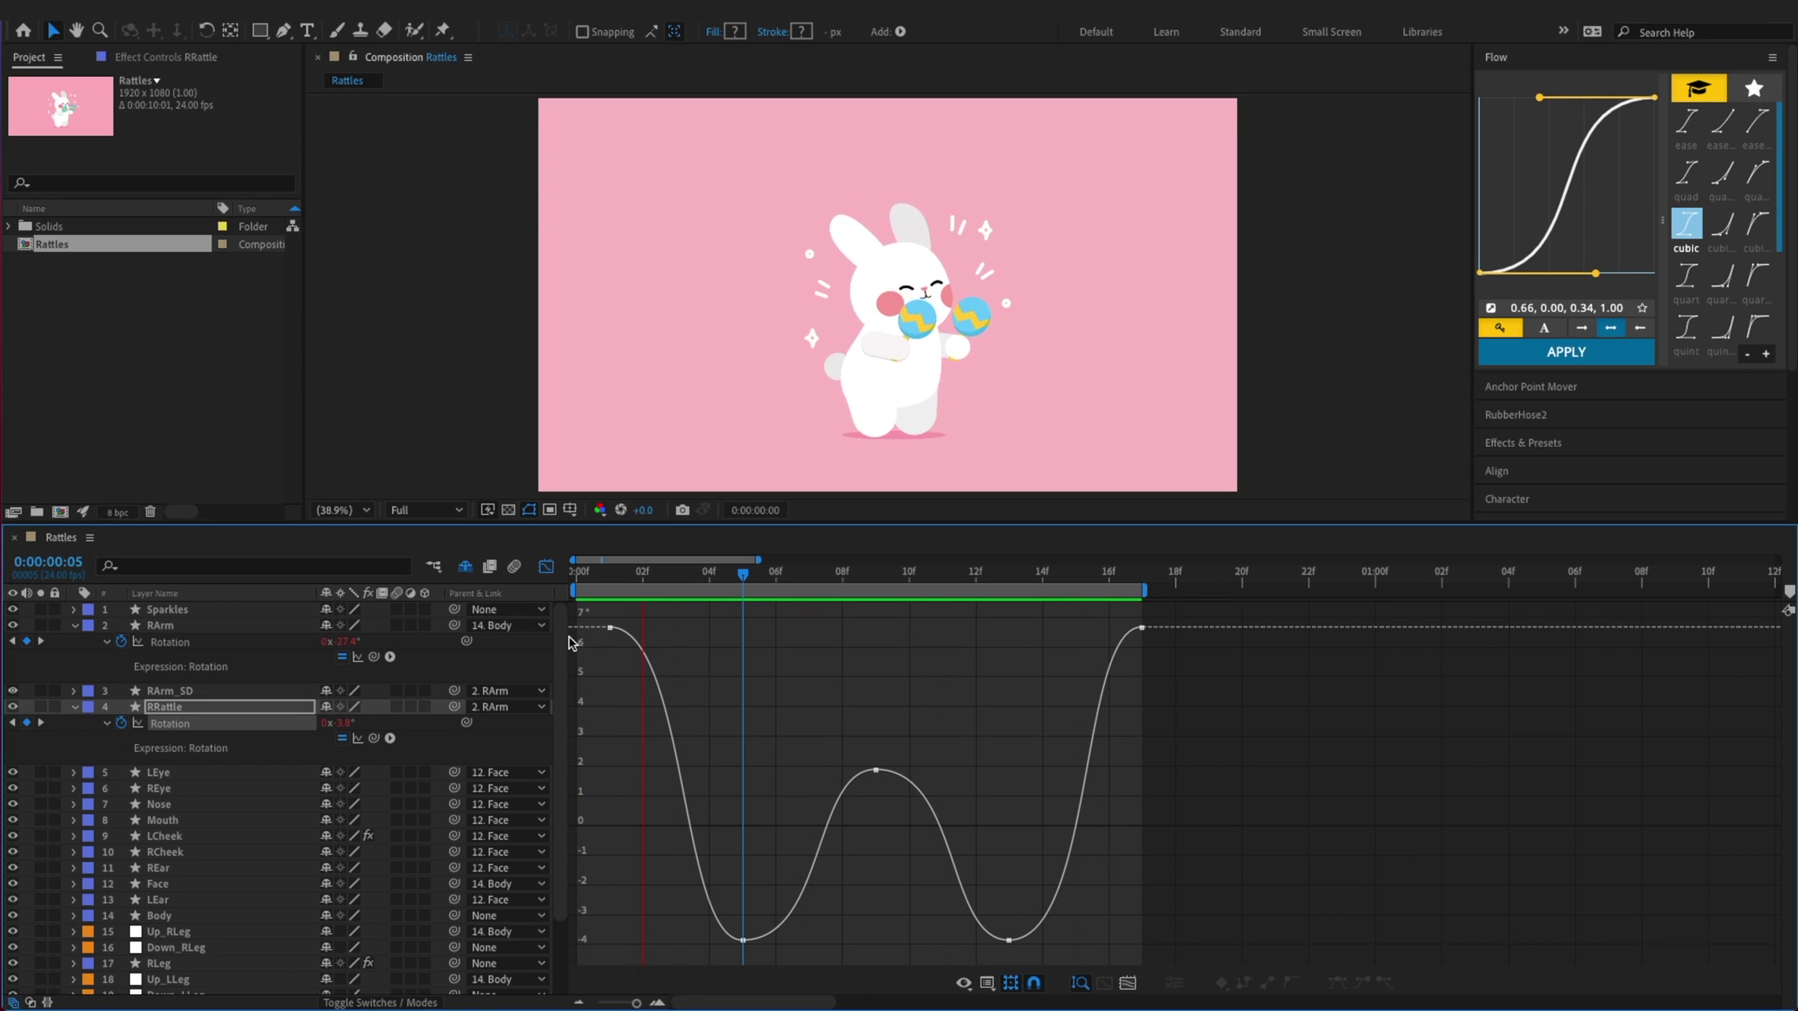
key("super+s")
left_click_drag(613, 578, 524, 580)
left_click(546, 566)
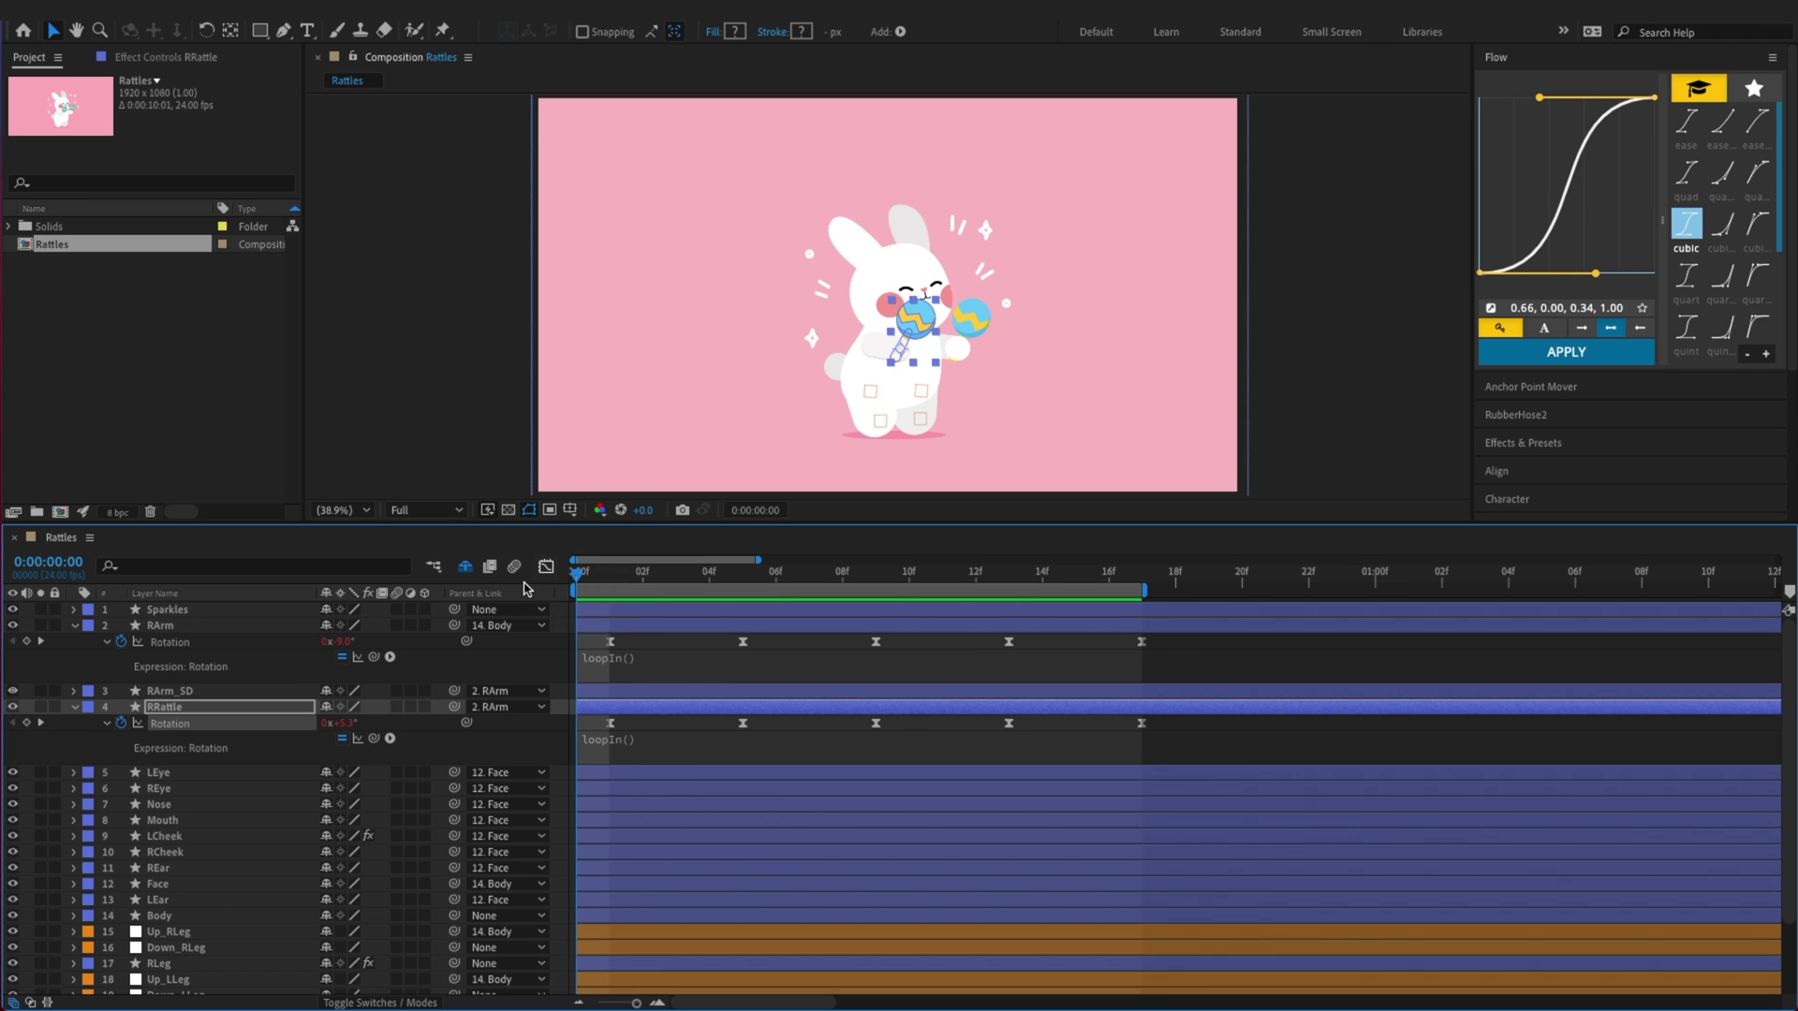
Copy RArm's Rotation keyframes and make the shy LArm layer stay visible in the timeline while the other shy layers are hidden
left_click(233, 646)
key("super+c")
scroll(323, 777, "down", 2)
left_click(301, 811)
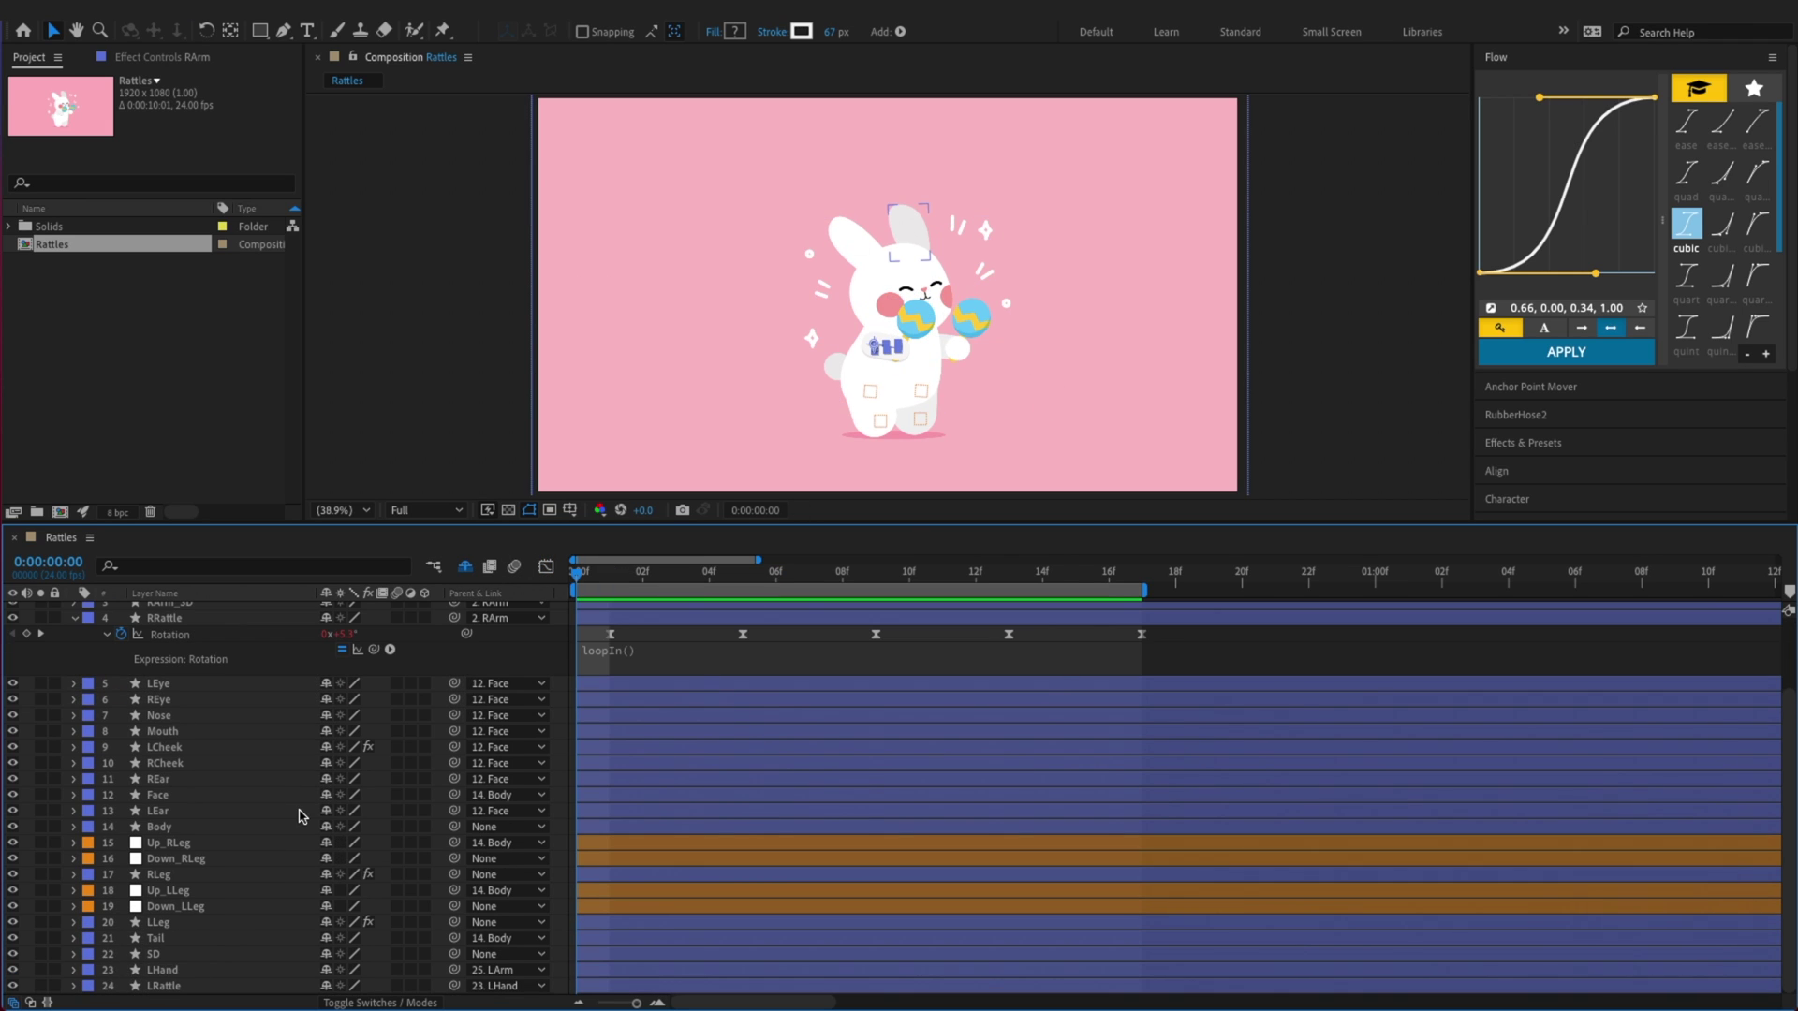
left_click(173, 986)
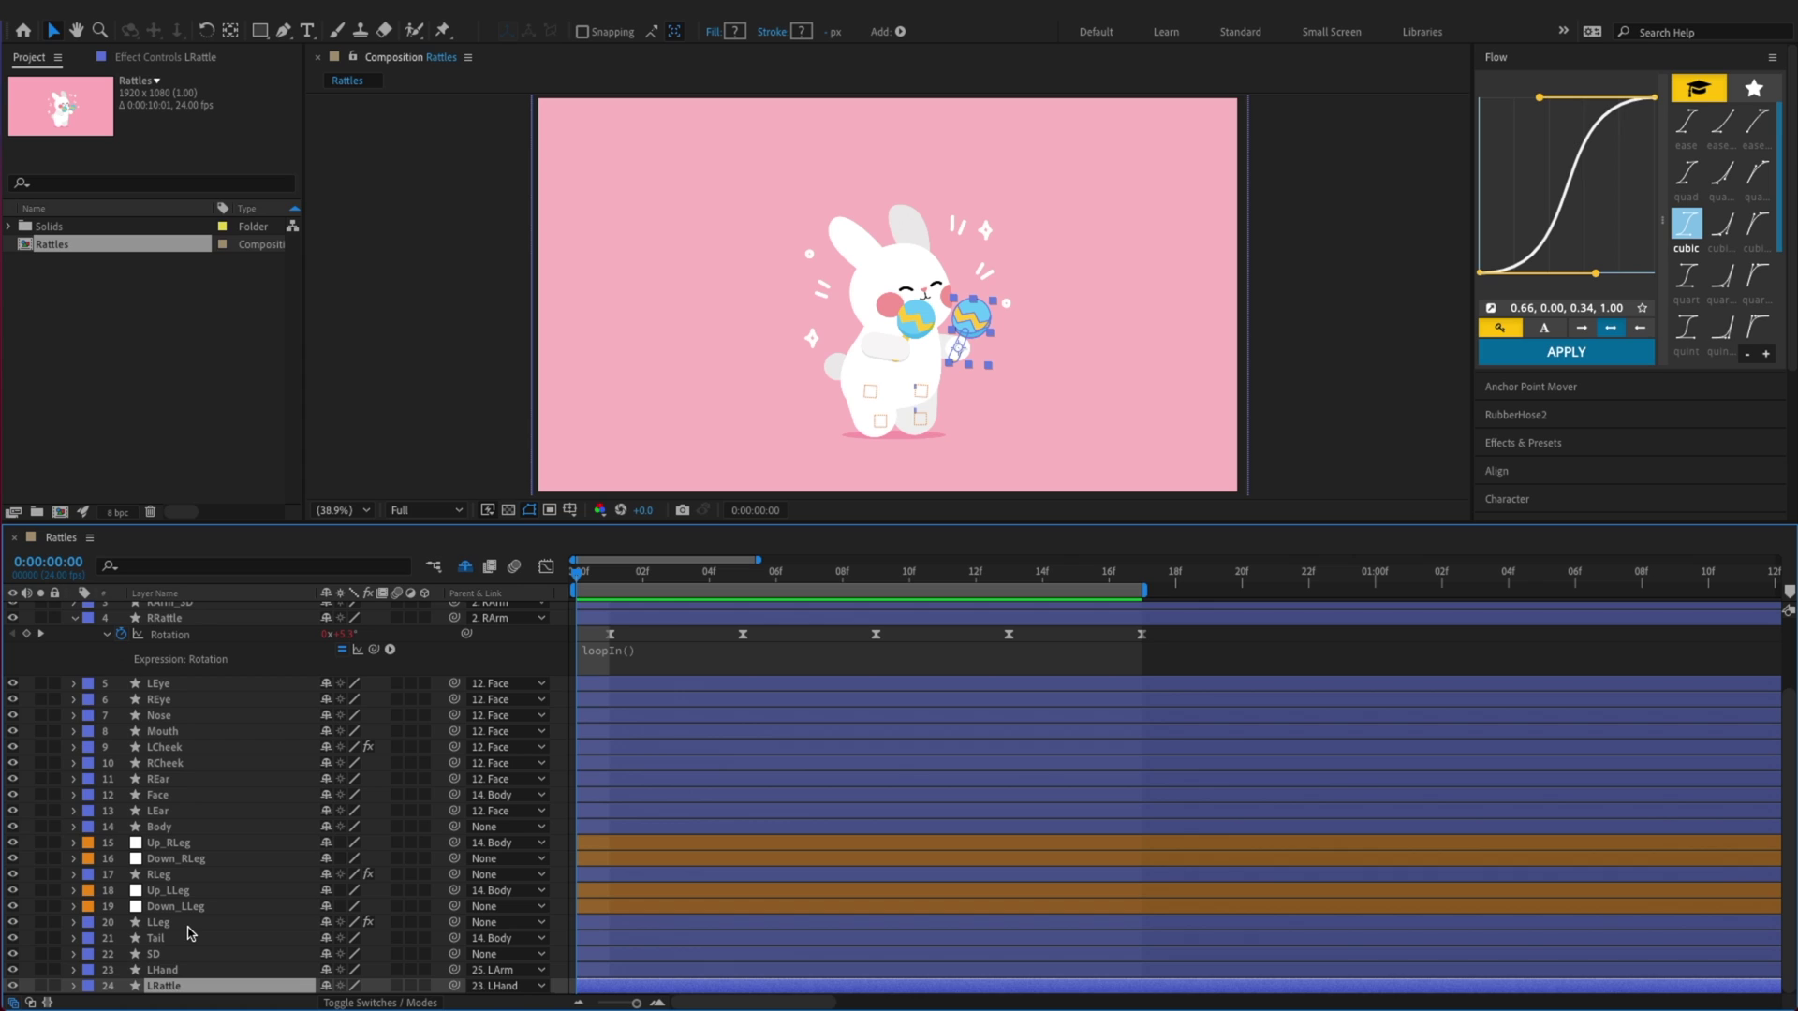
scroll(303, 811, "down", 1)
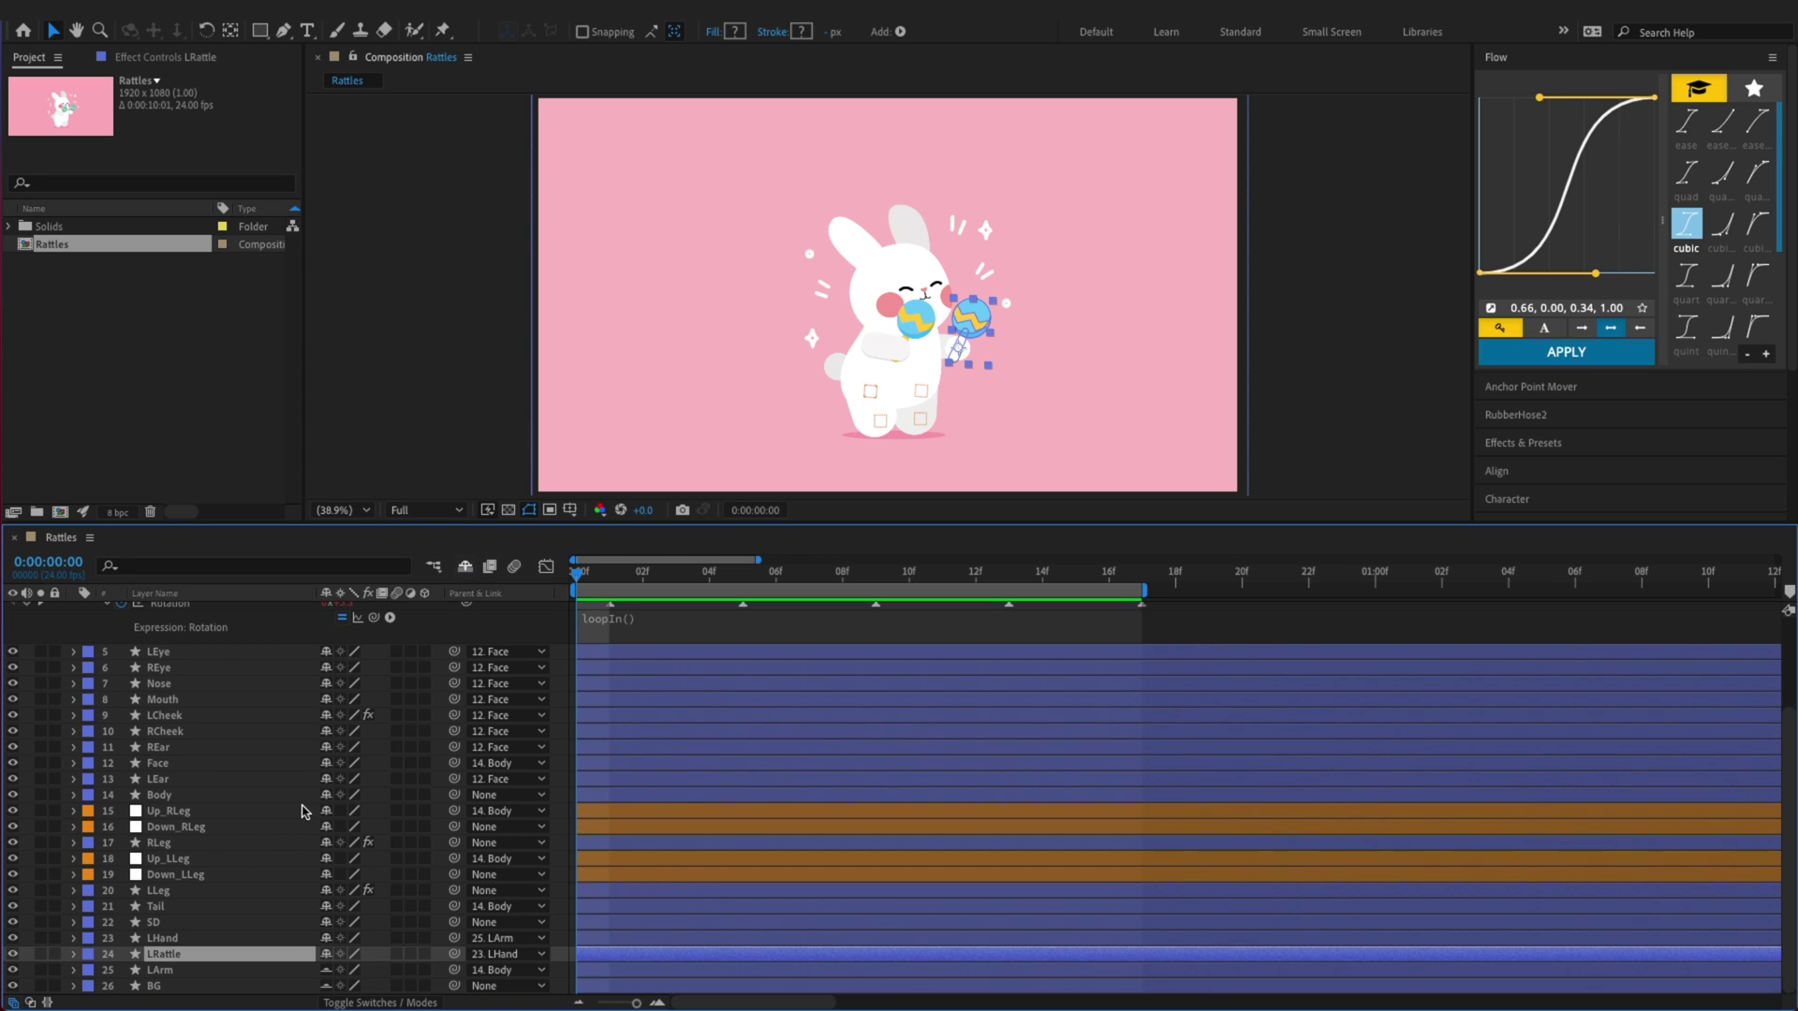
left_click(194, 985)
left_click(305, 972)
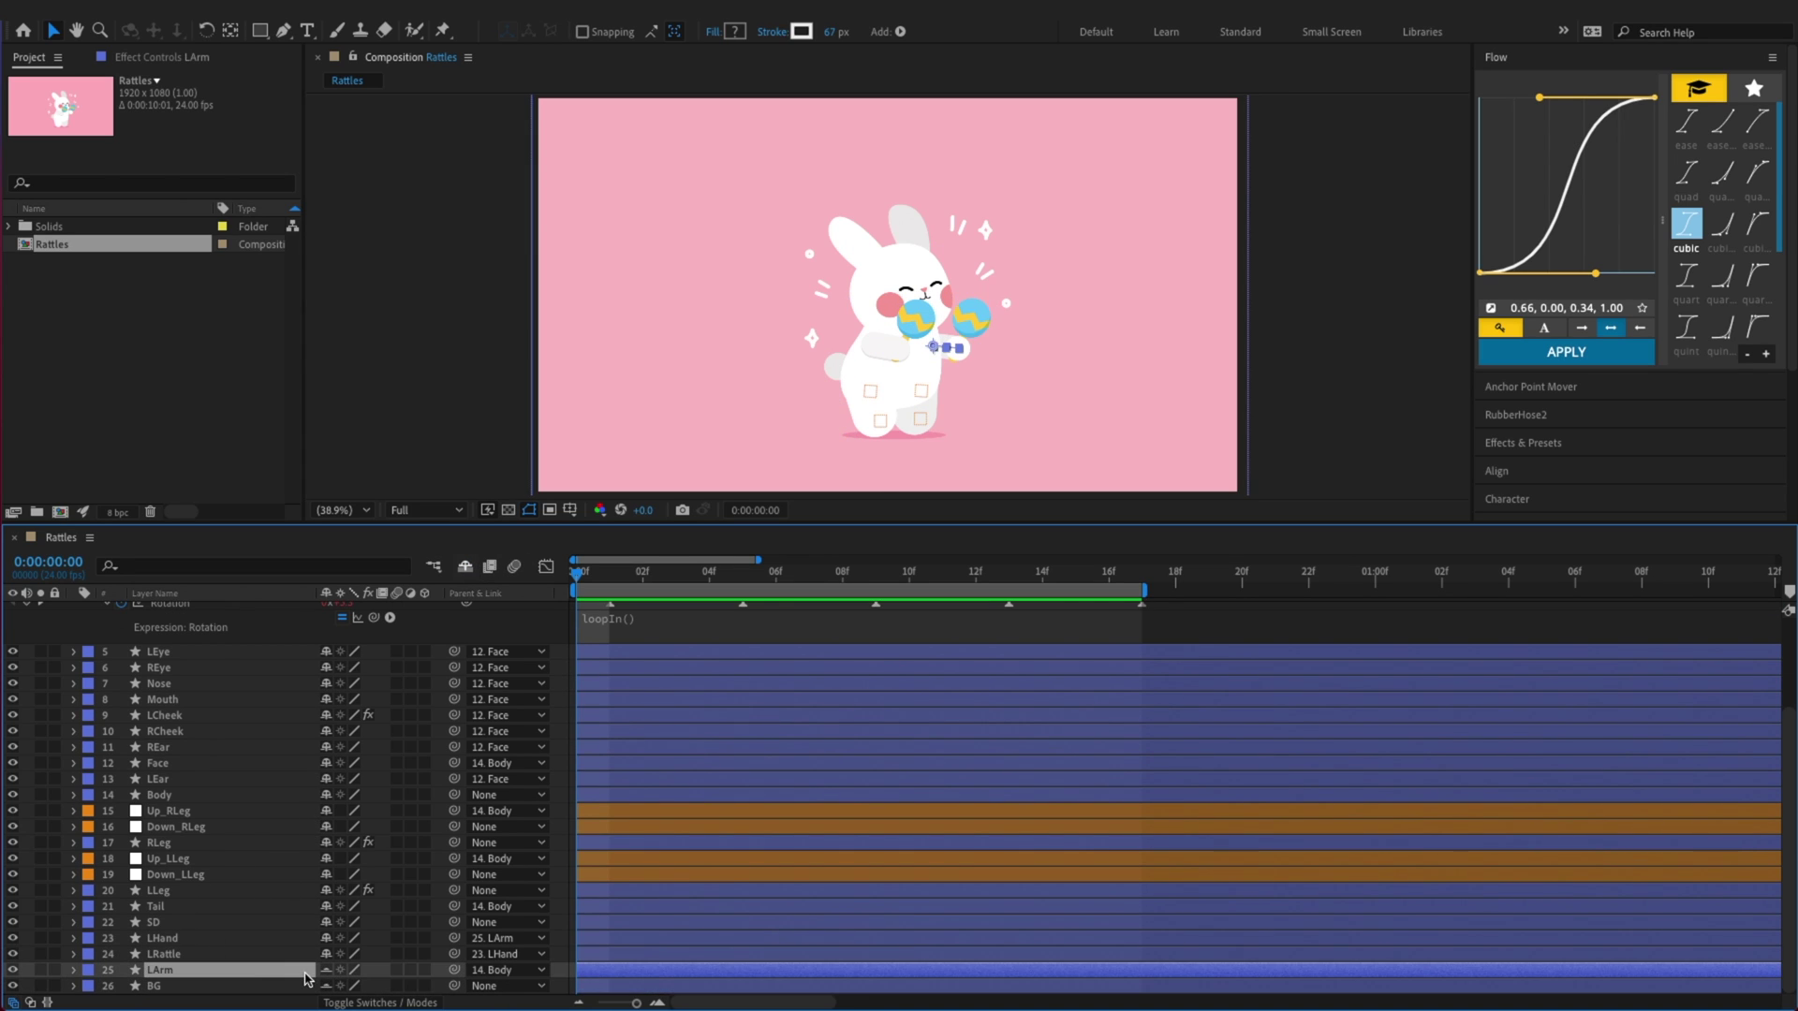
left_click(465, 567)
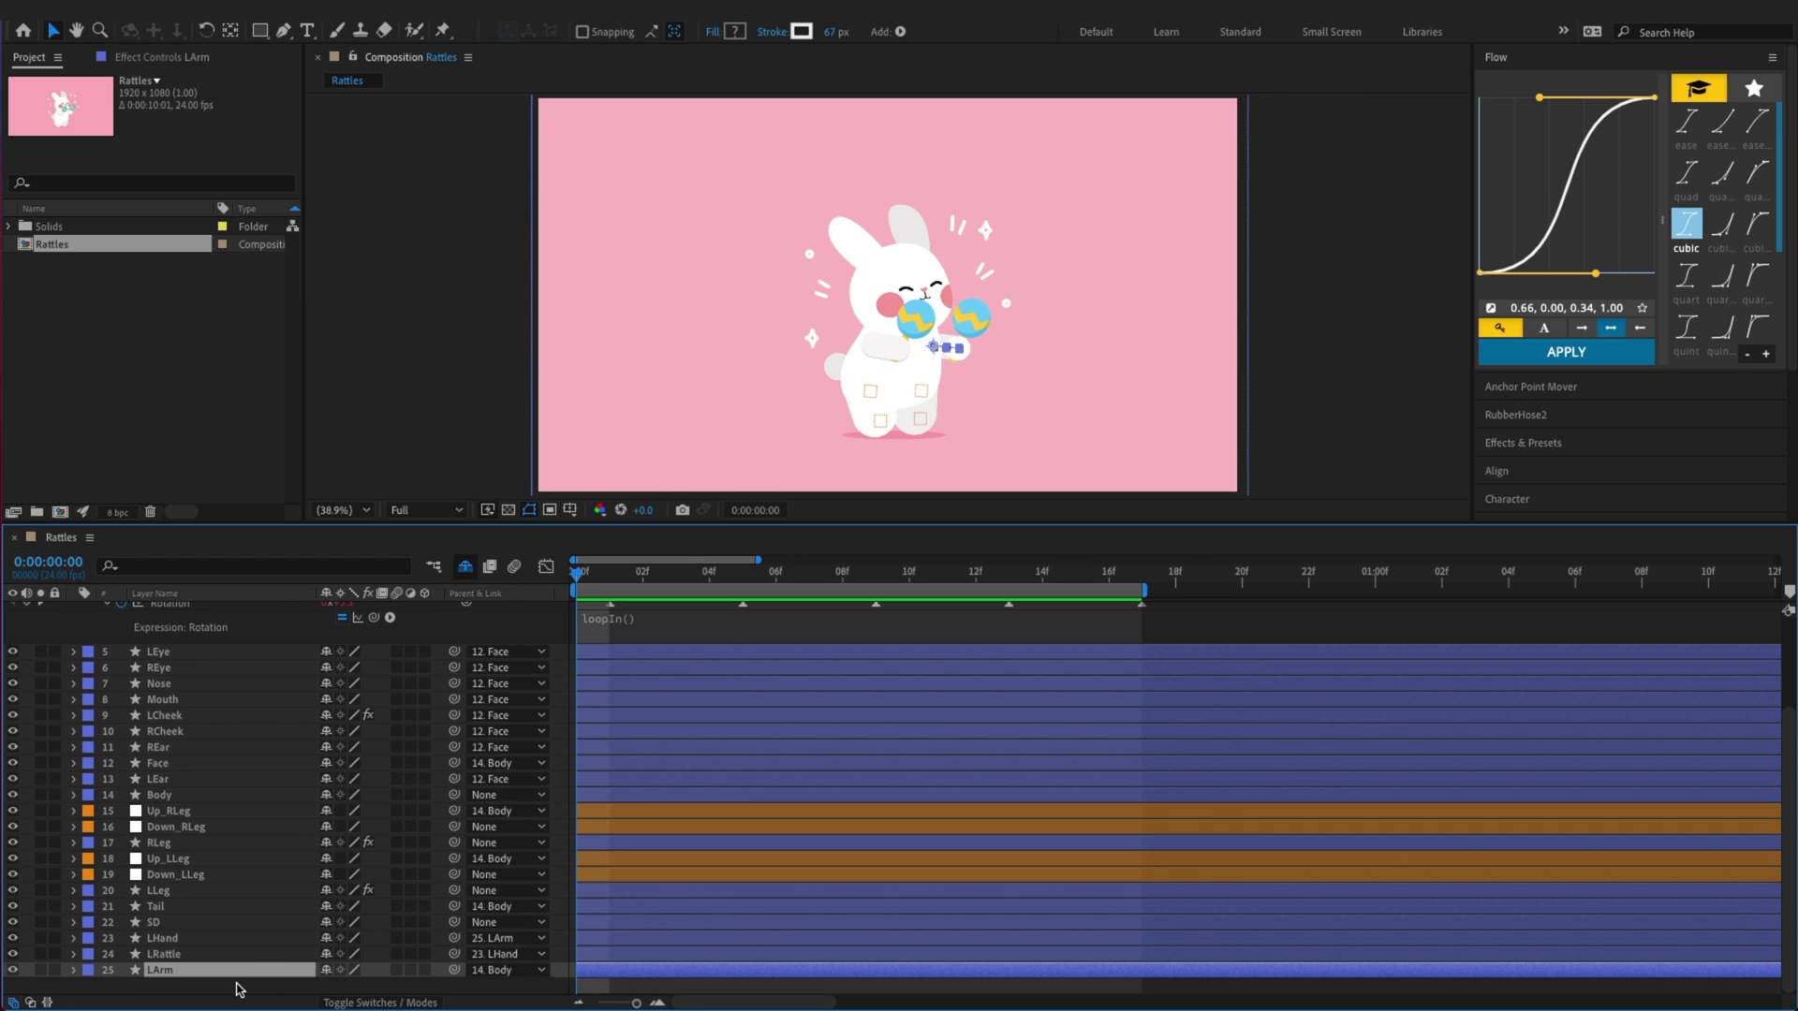
Paste the copied Rotation keyframes onto LArm at frame 0, preview, reveal its keyframes and save the project
key("v")
key("s")
key("space")
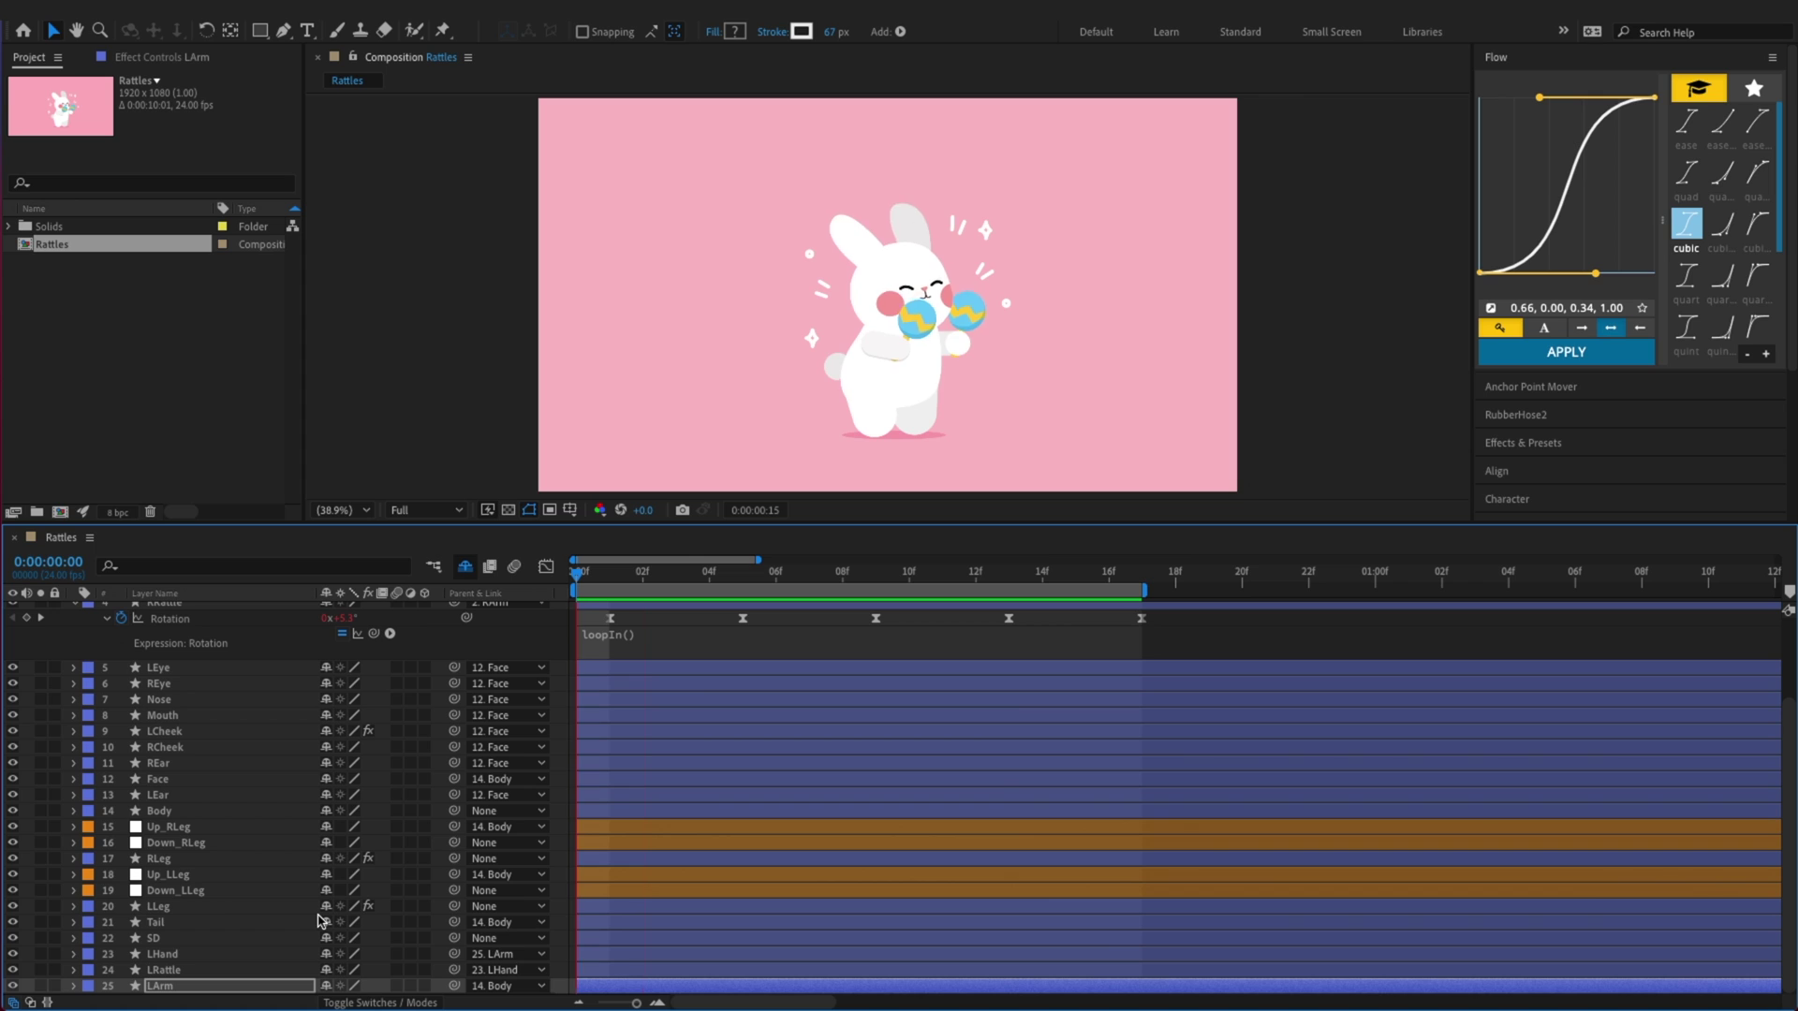
key("space")
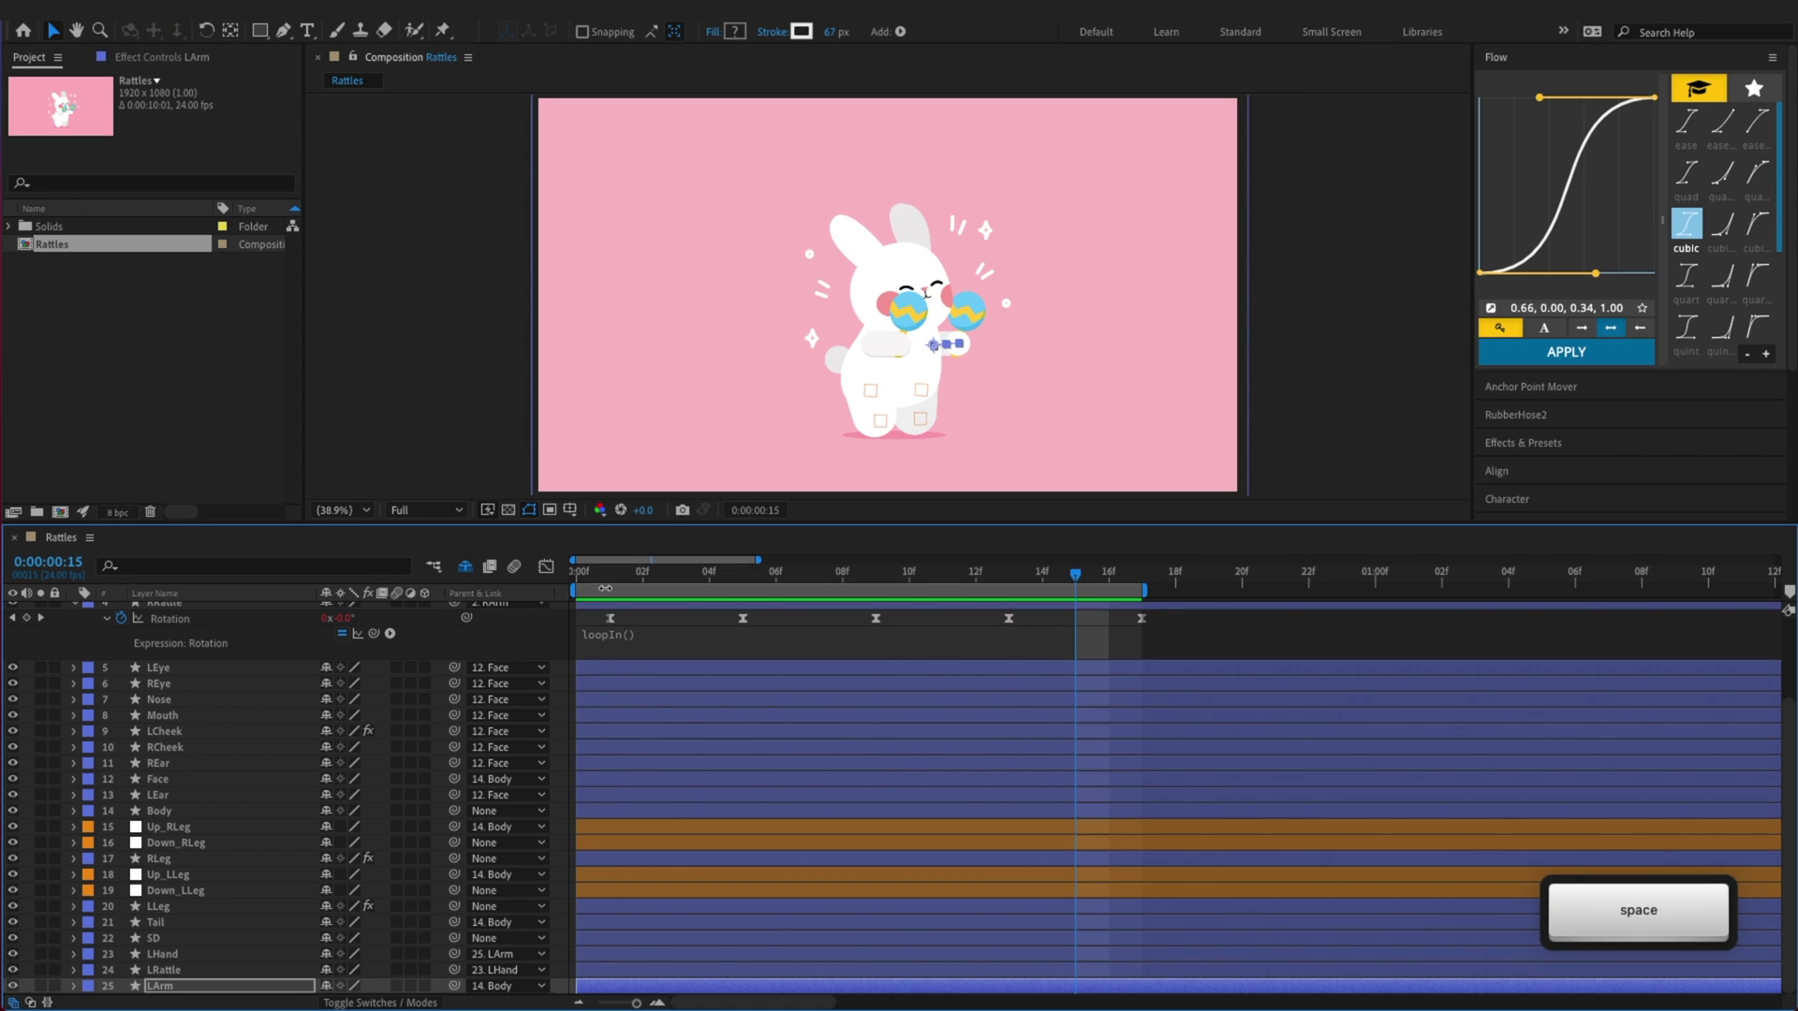
key("u")
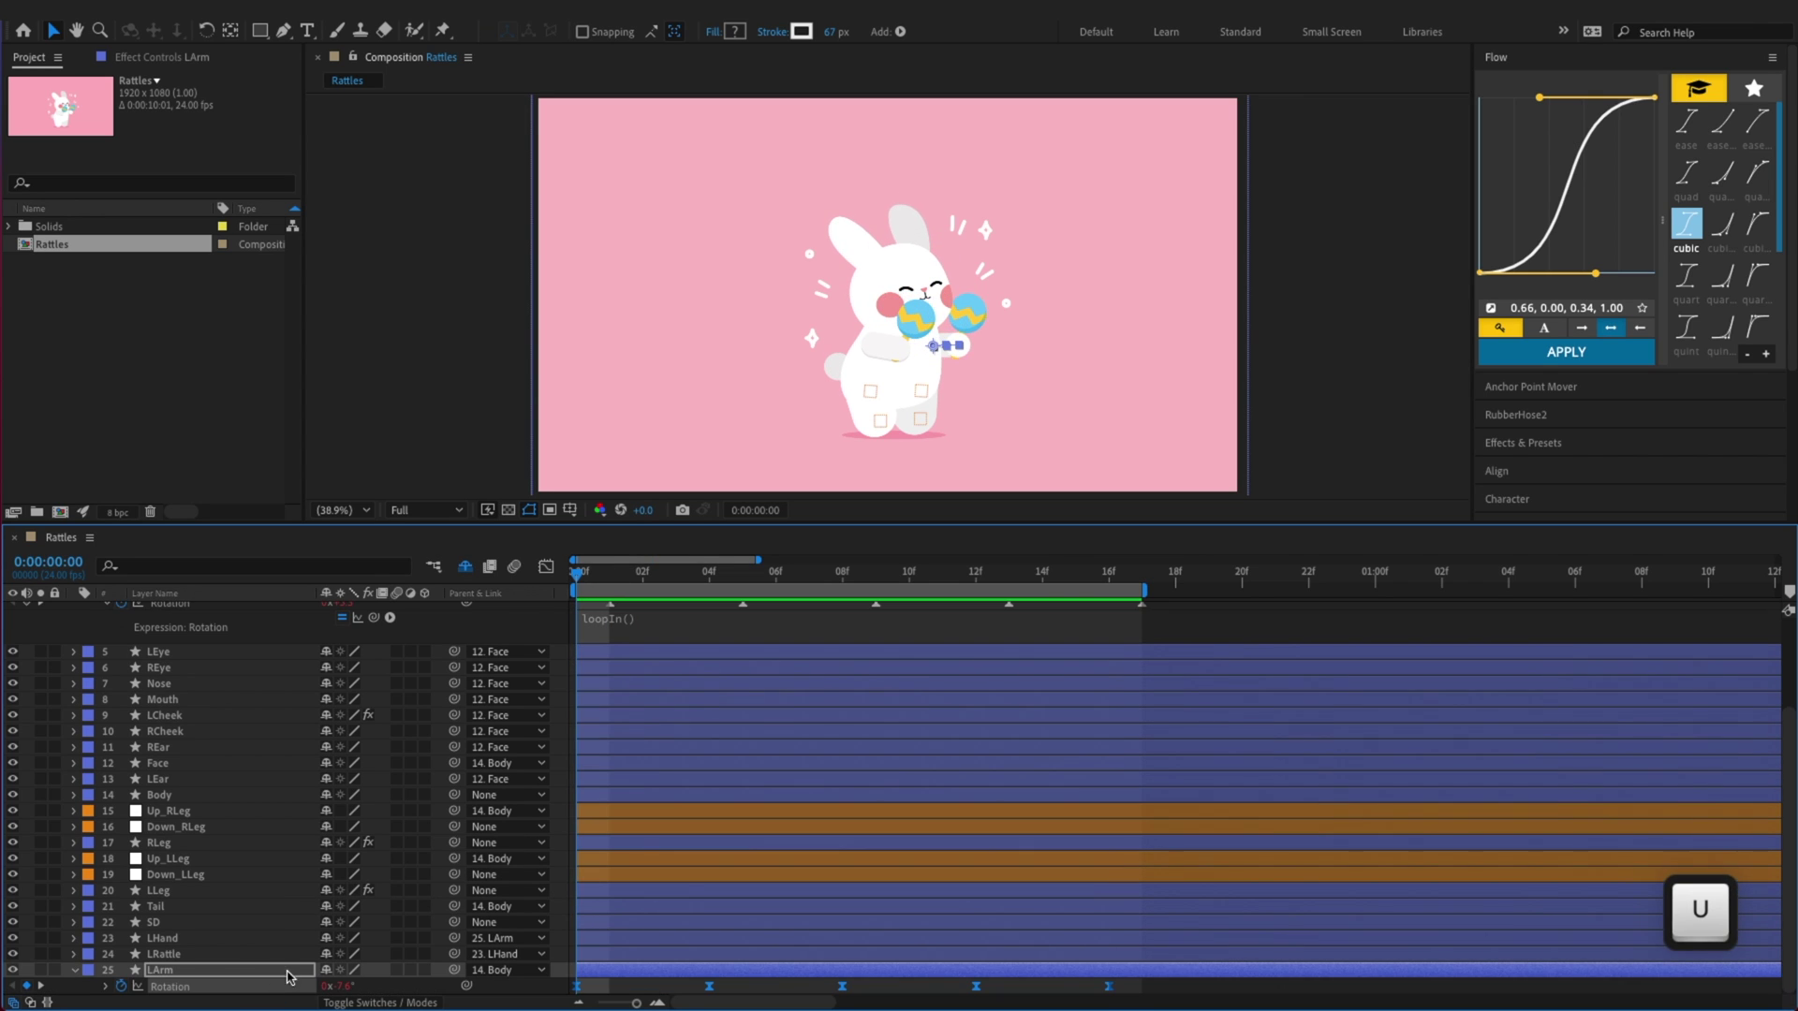
key("super+s")
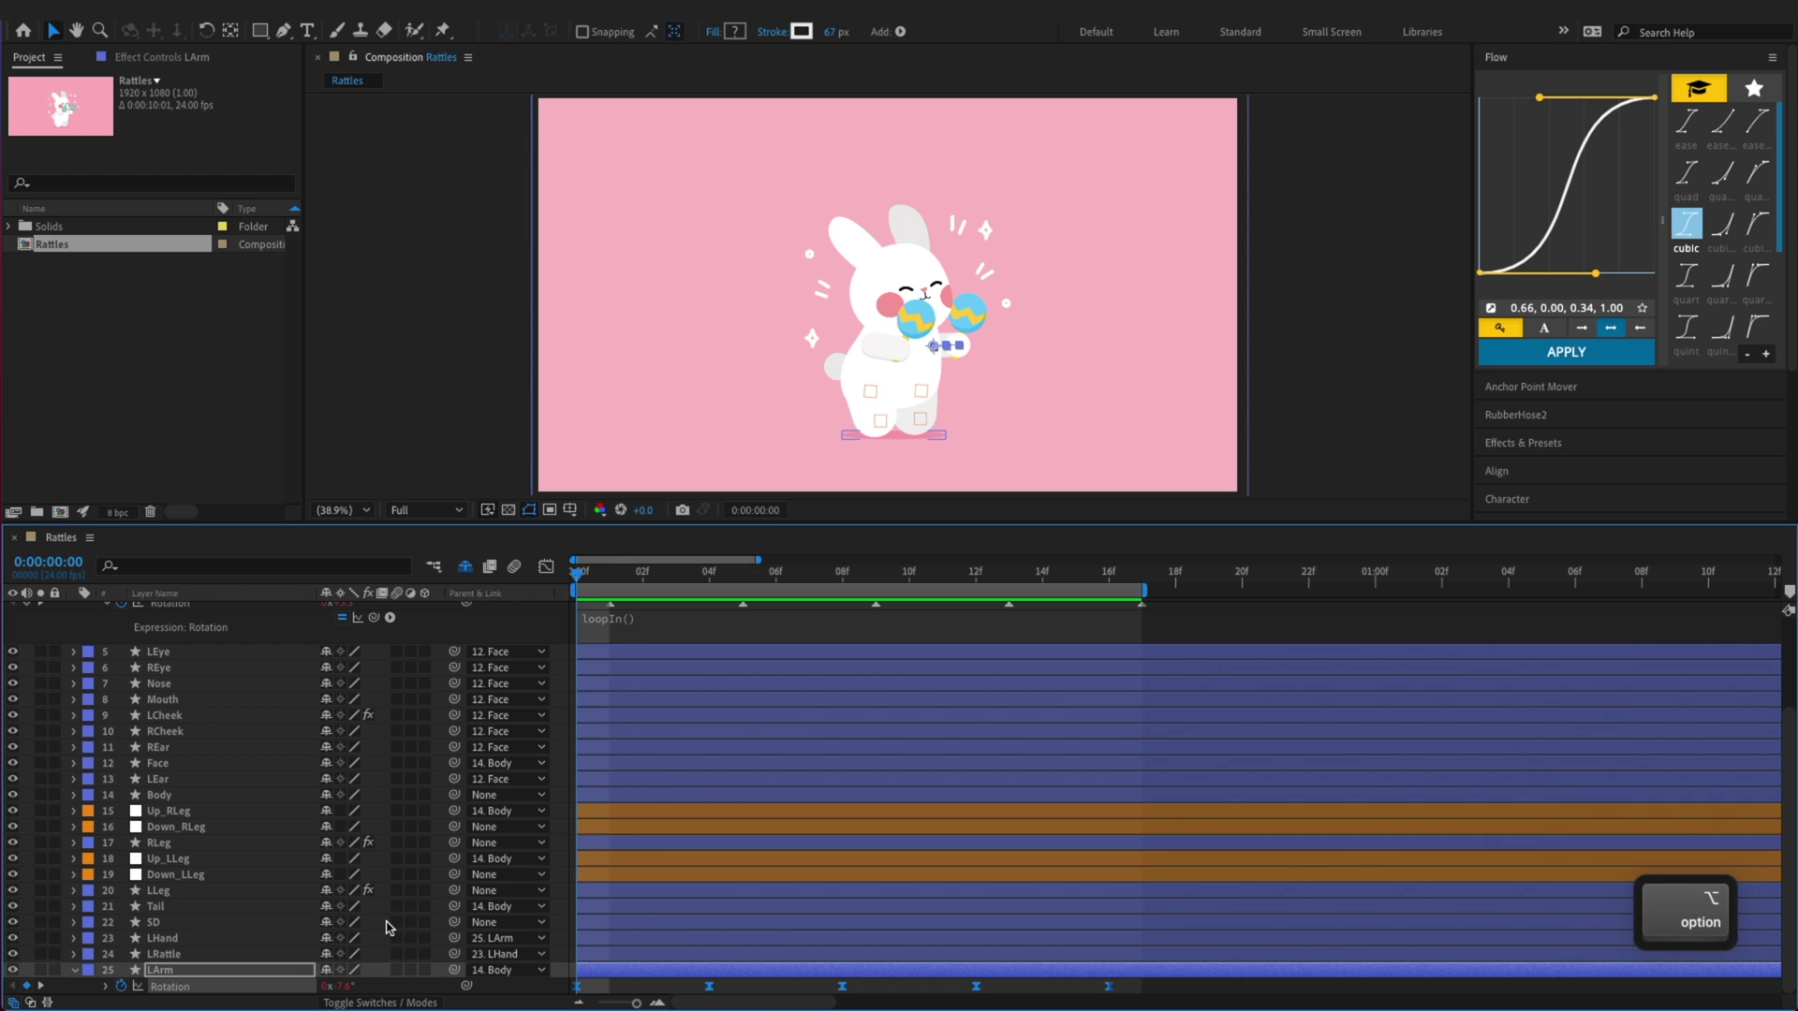
At frame 1, copy RRattle's Rotation keyframes and paste them onto LRattle, then save and preview
key("alt+x")
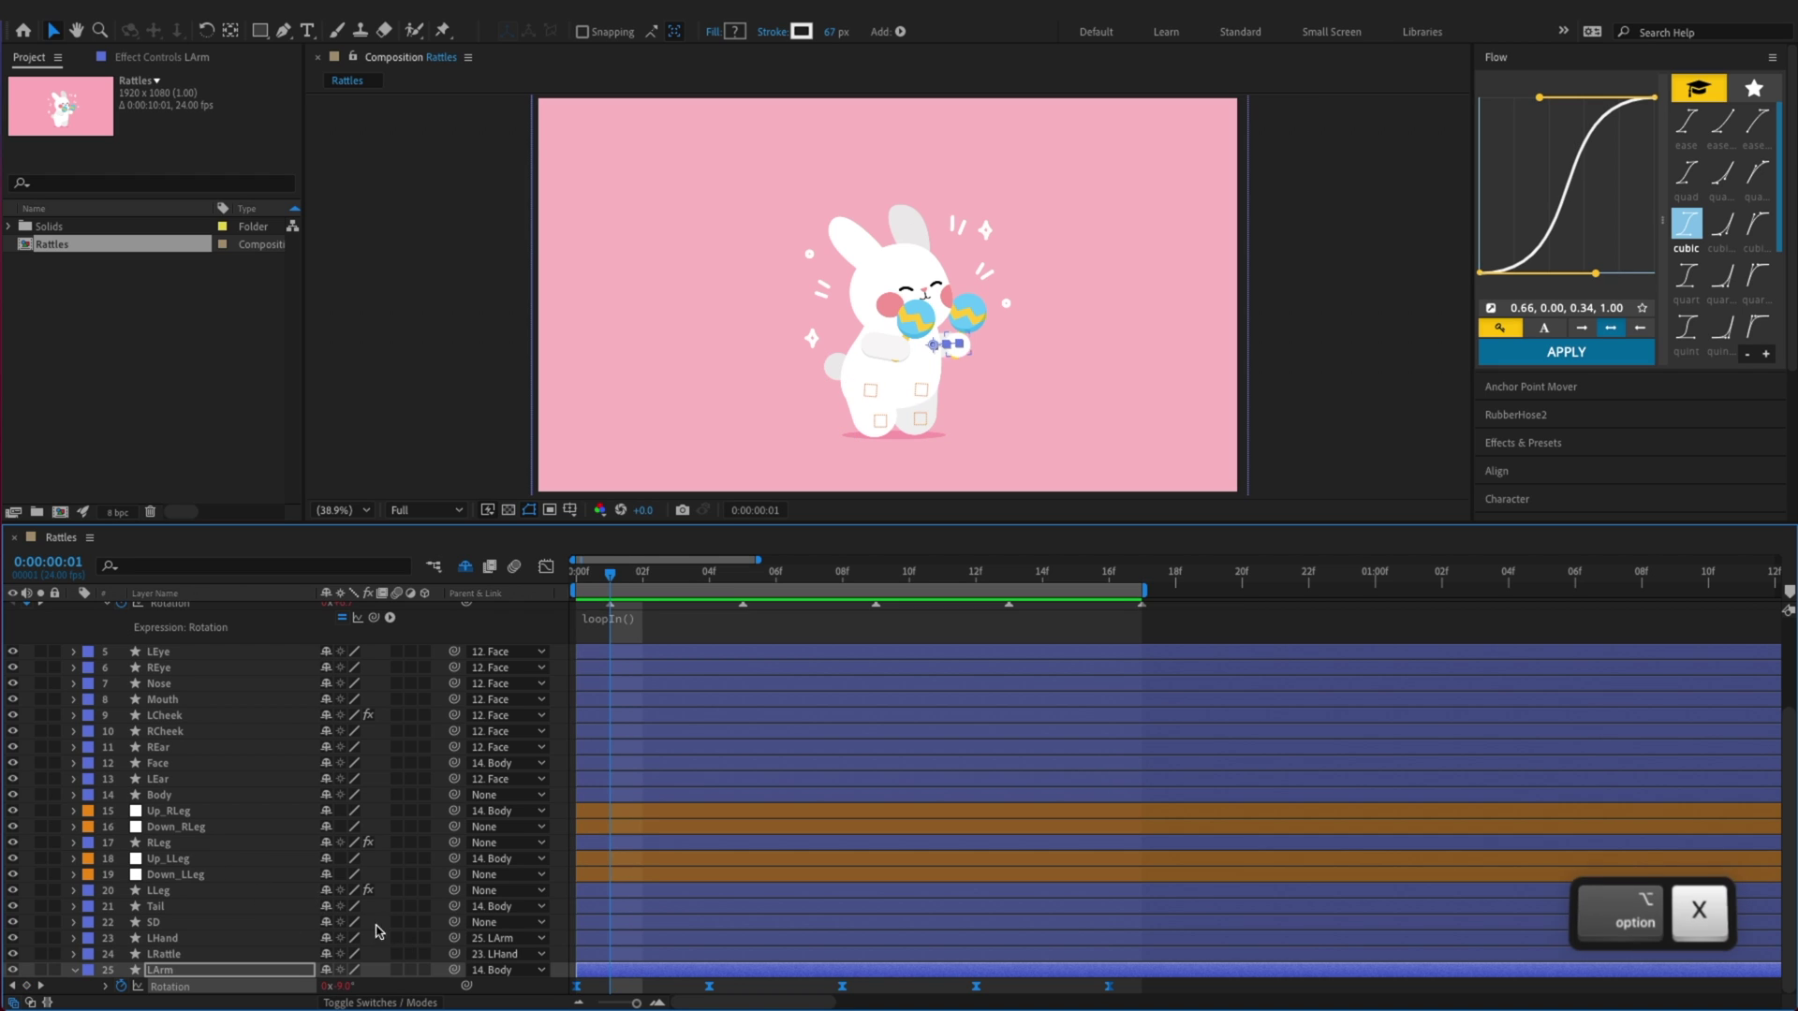
left_click(188, 954)
scroll(312, 856, "up", 3)
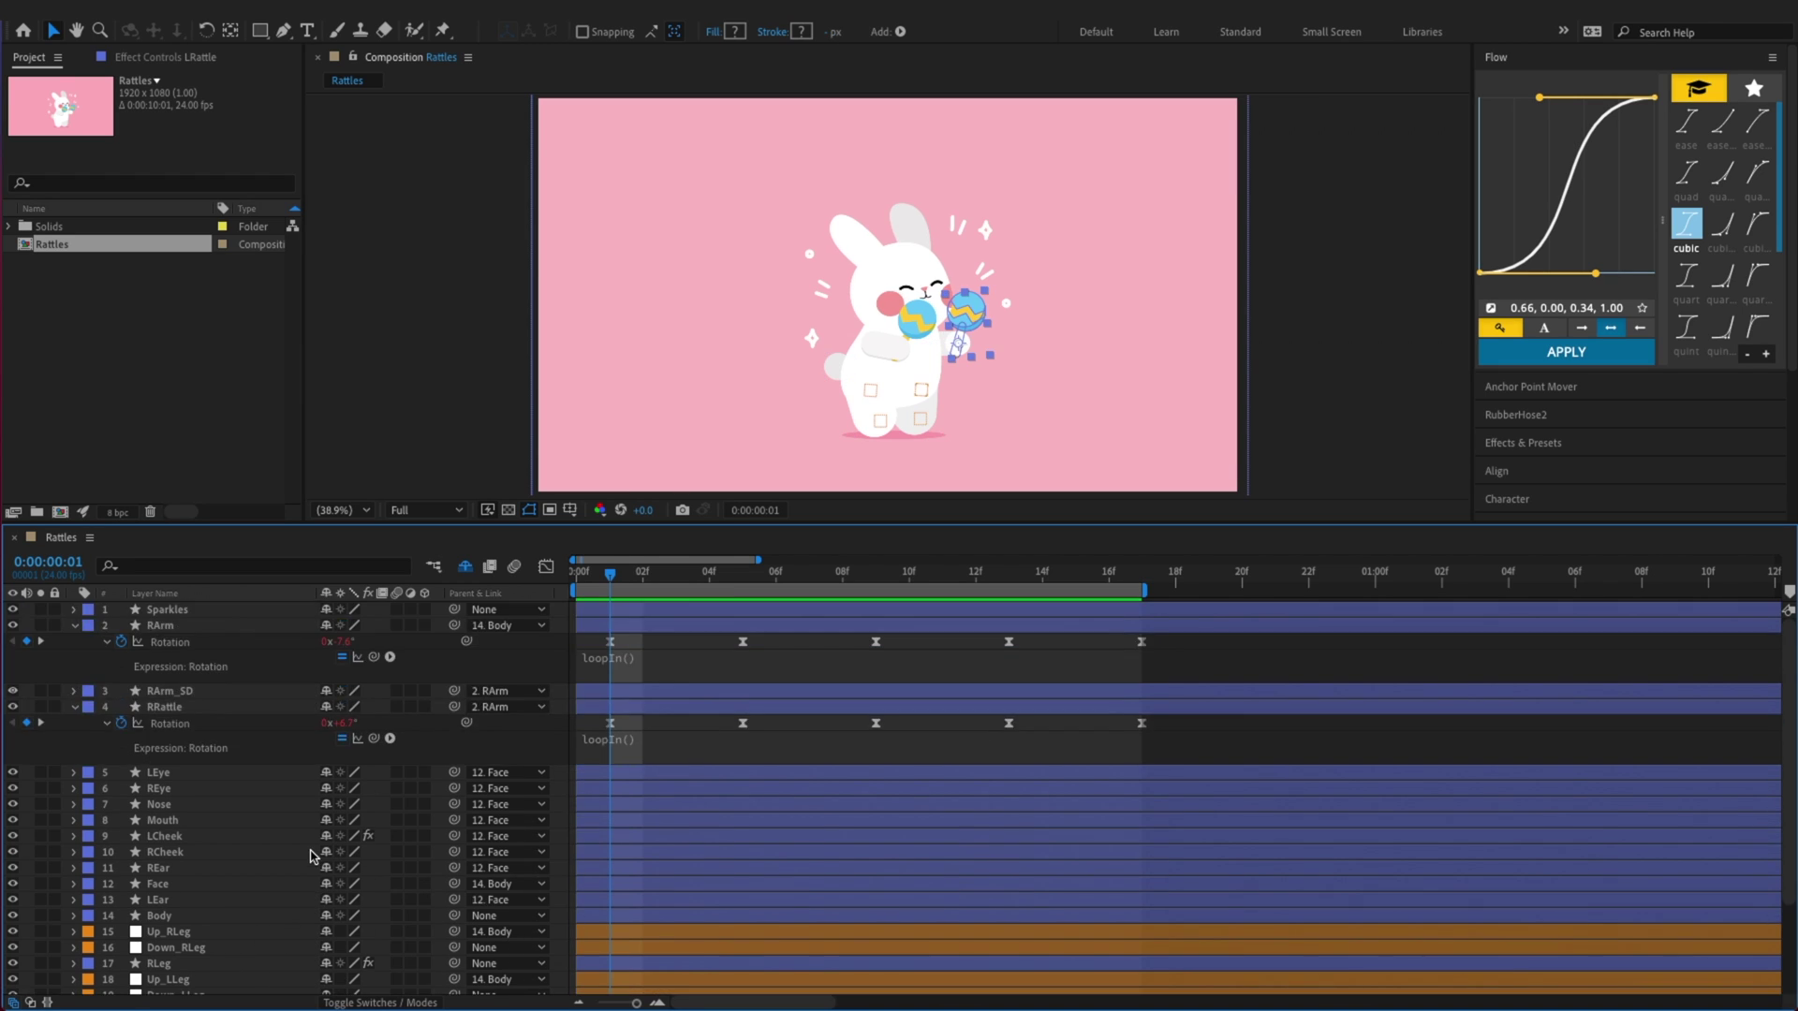
left_click(212, 726)
key("super+c")
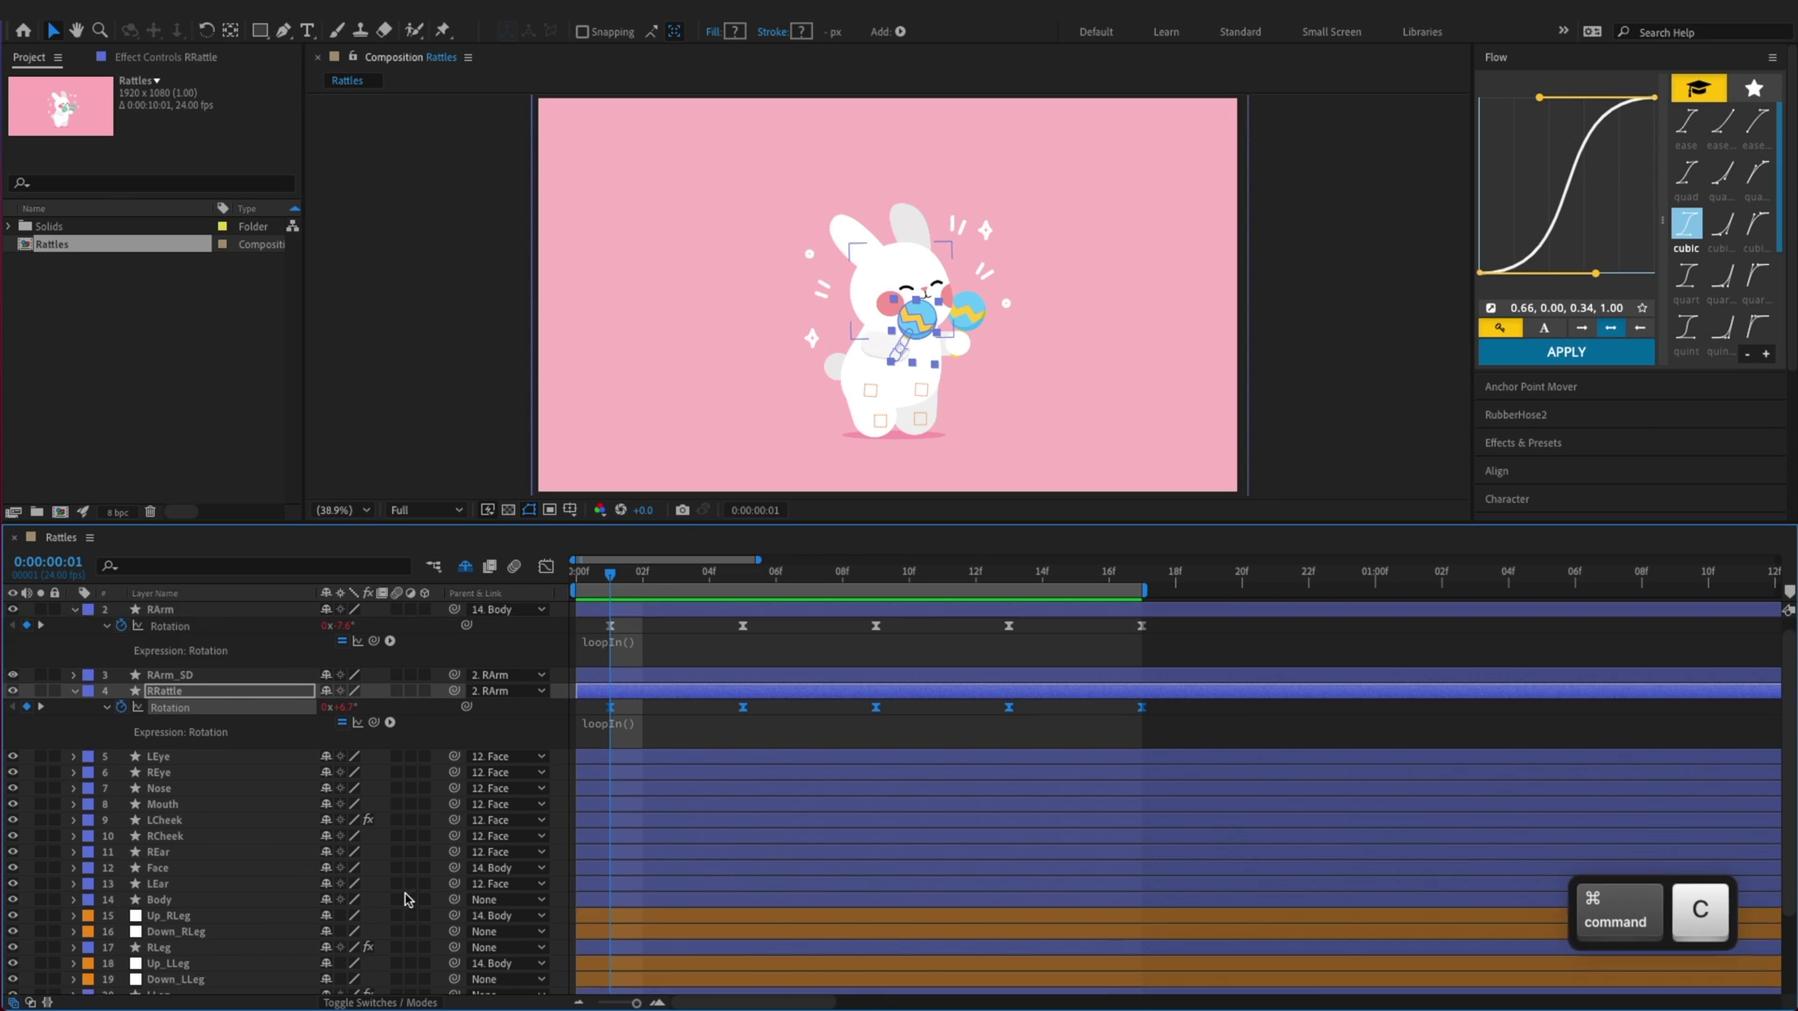
scroll(293, 944, "down", 3)
left_click(188, 955)
key("super+v")
key("super+s")
key("space")
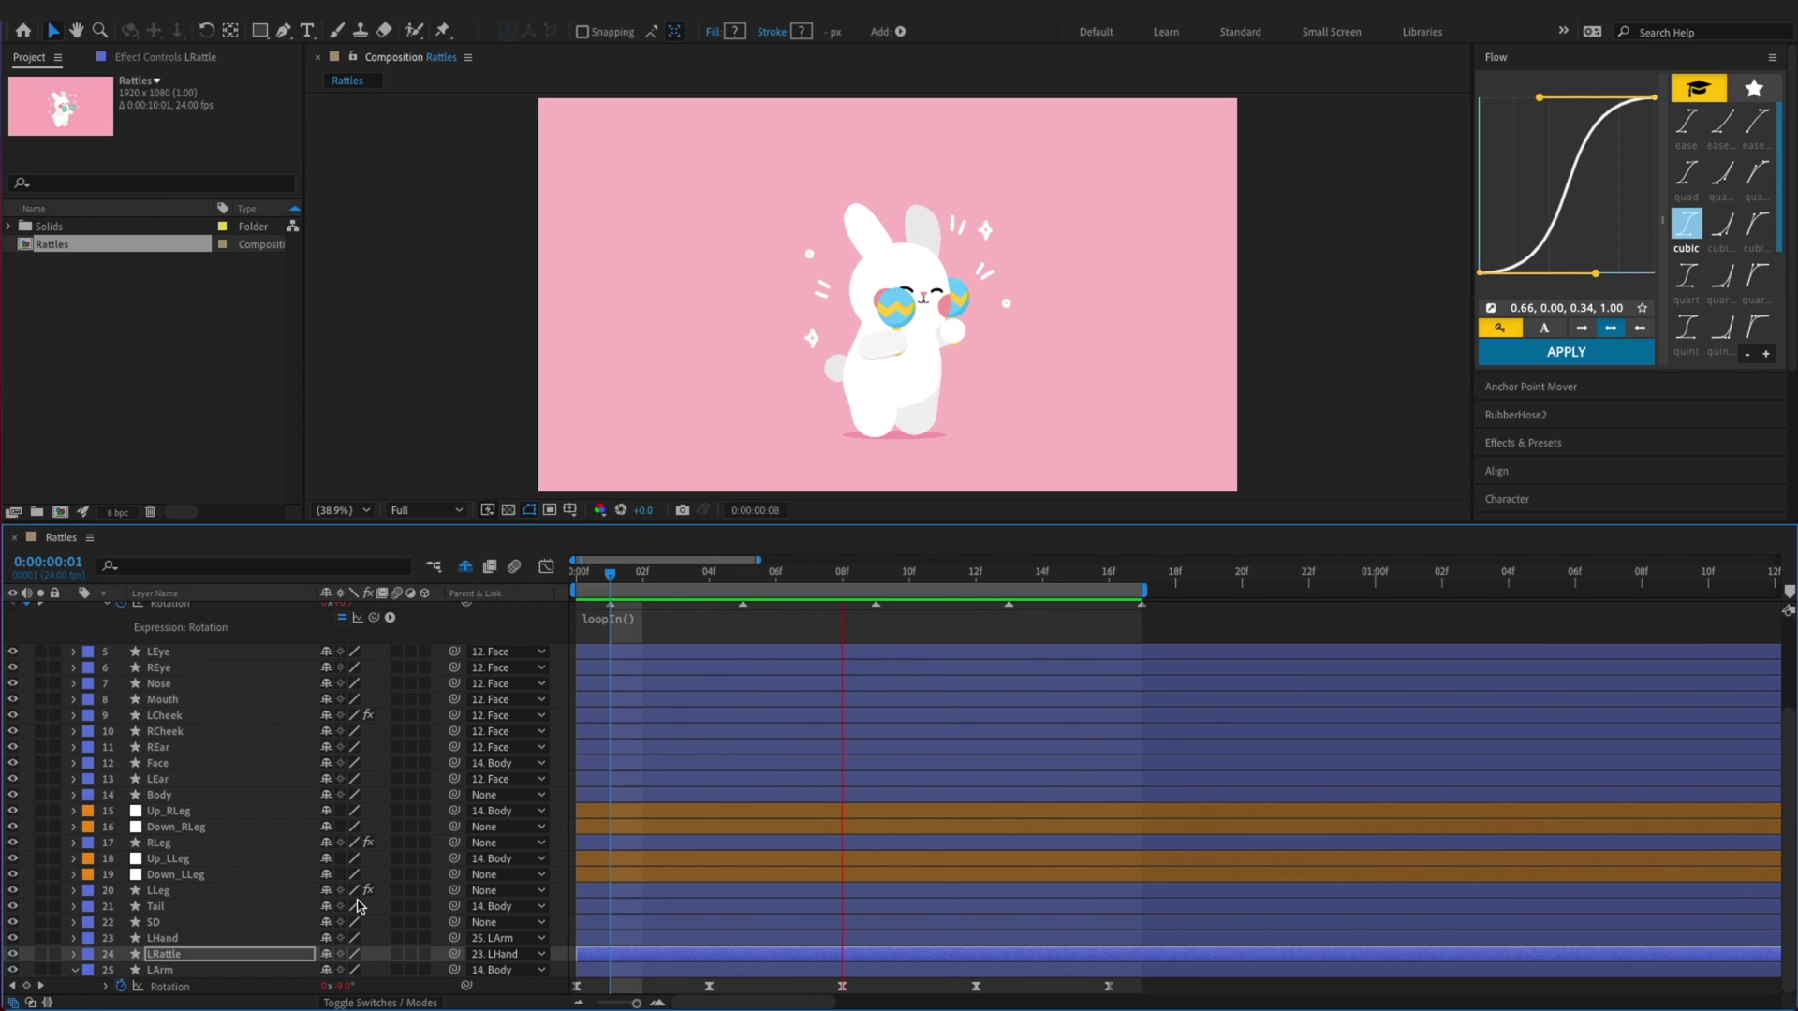
key("space")
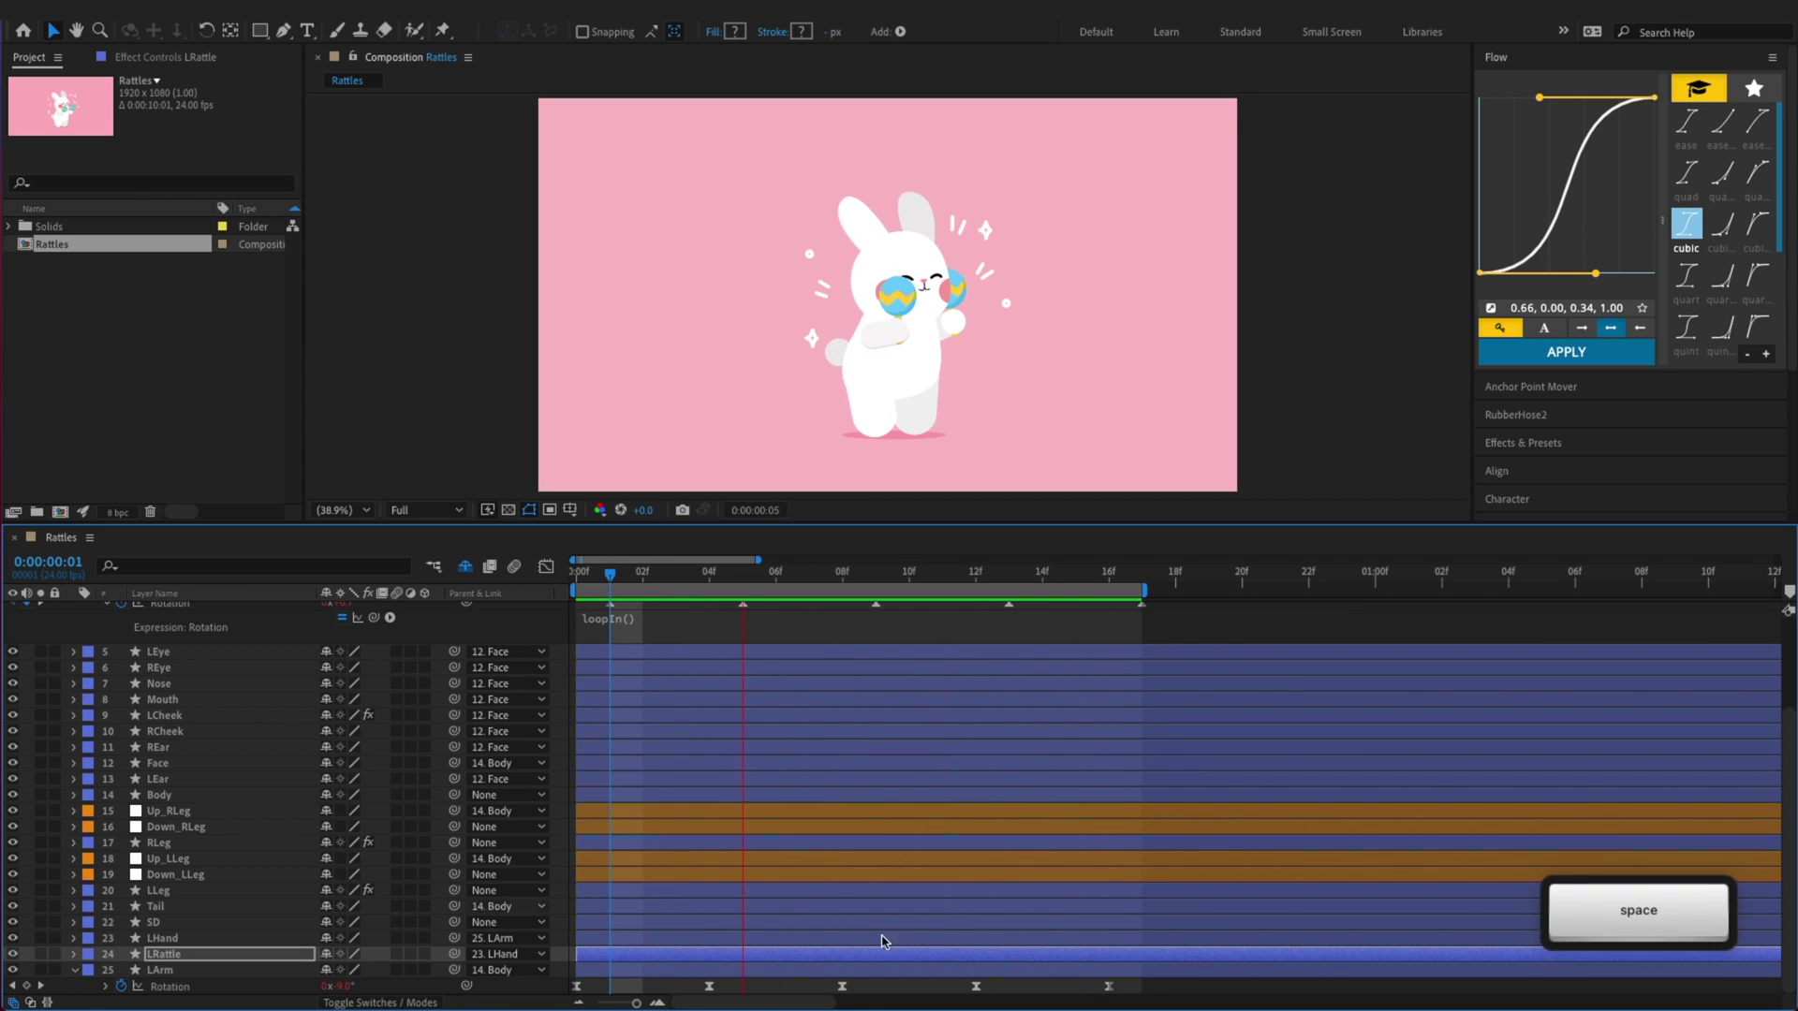
Reveal LRattle's keyframes, delay the Rotation keyframes of LRattle and LArm by one frame, and save
key("u")
key("super+s")
scroll(327, 944, "down", 1)
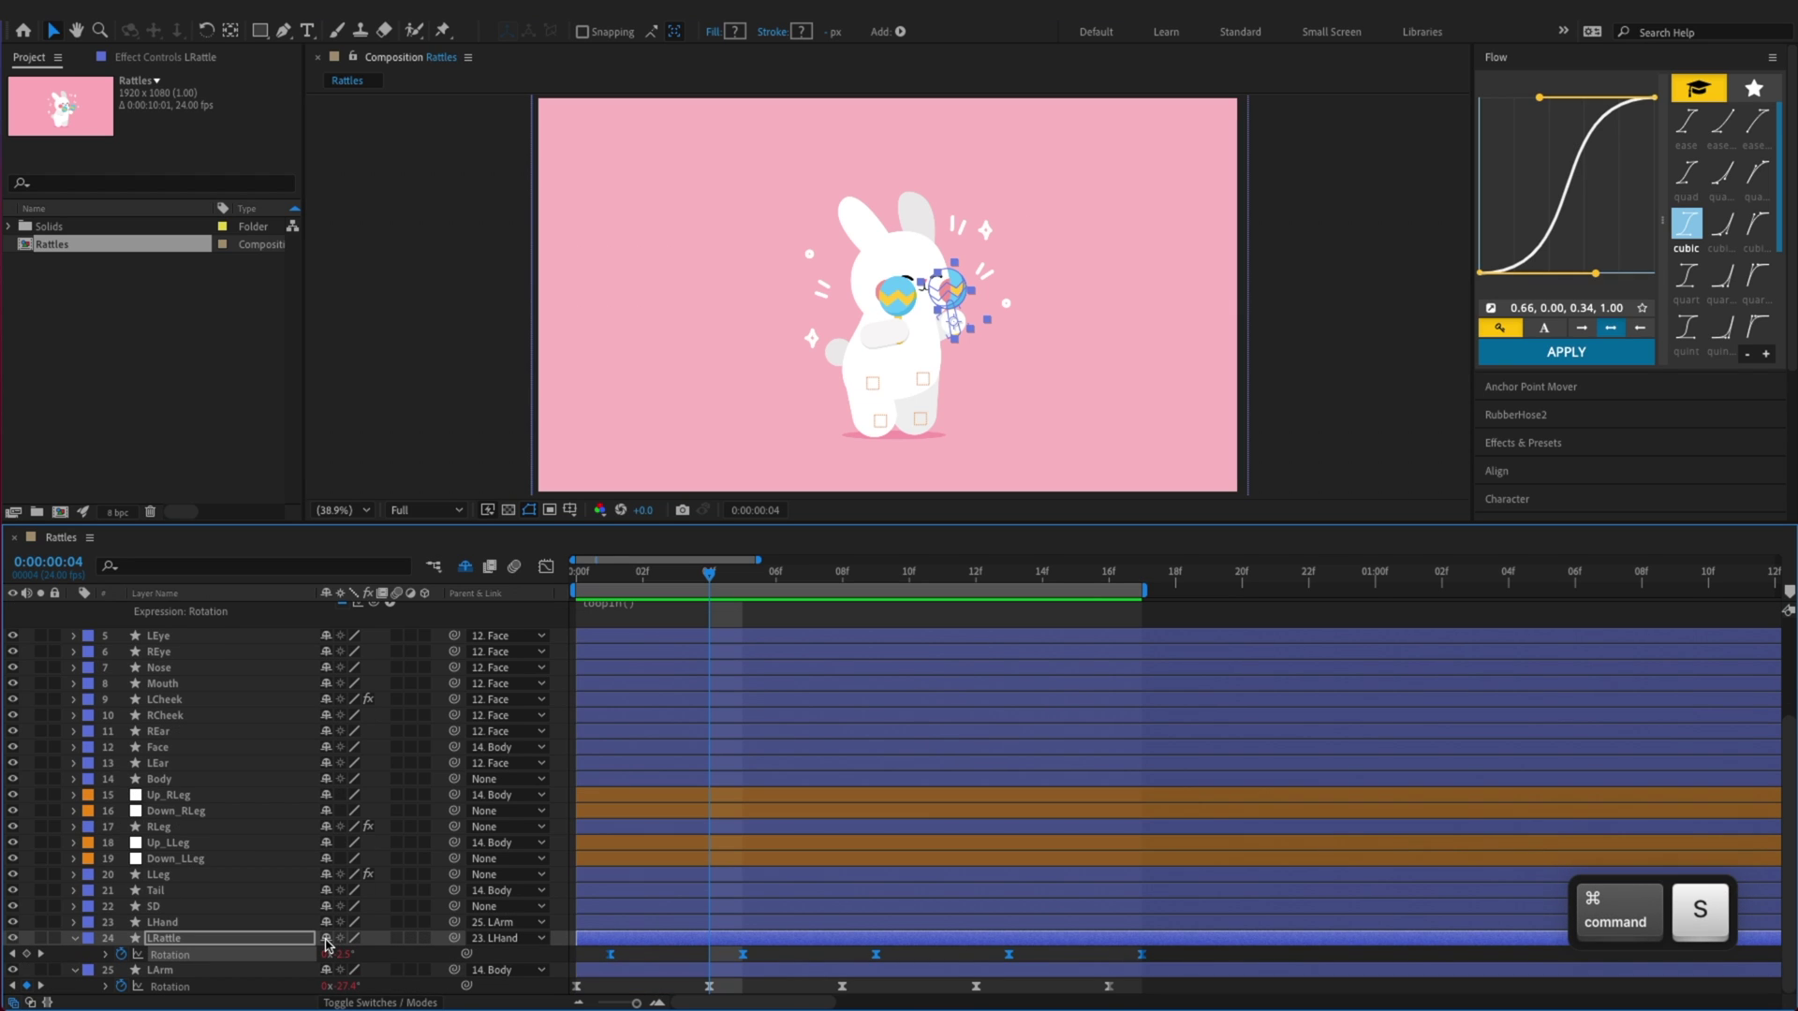
key("z")
left_click_drag(1161, 954, 553, 998)
key("alt+w")
key("super+s")
left_click(709, 959)
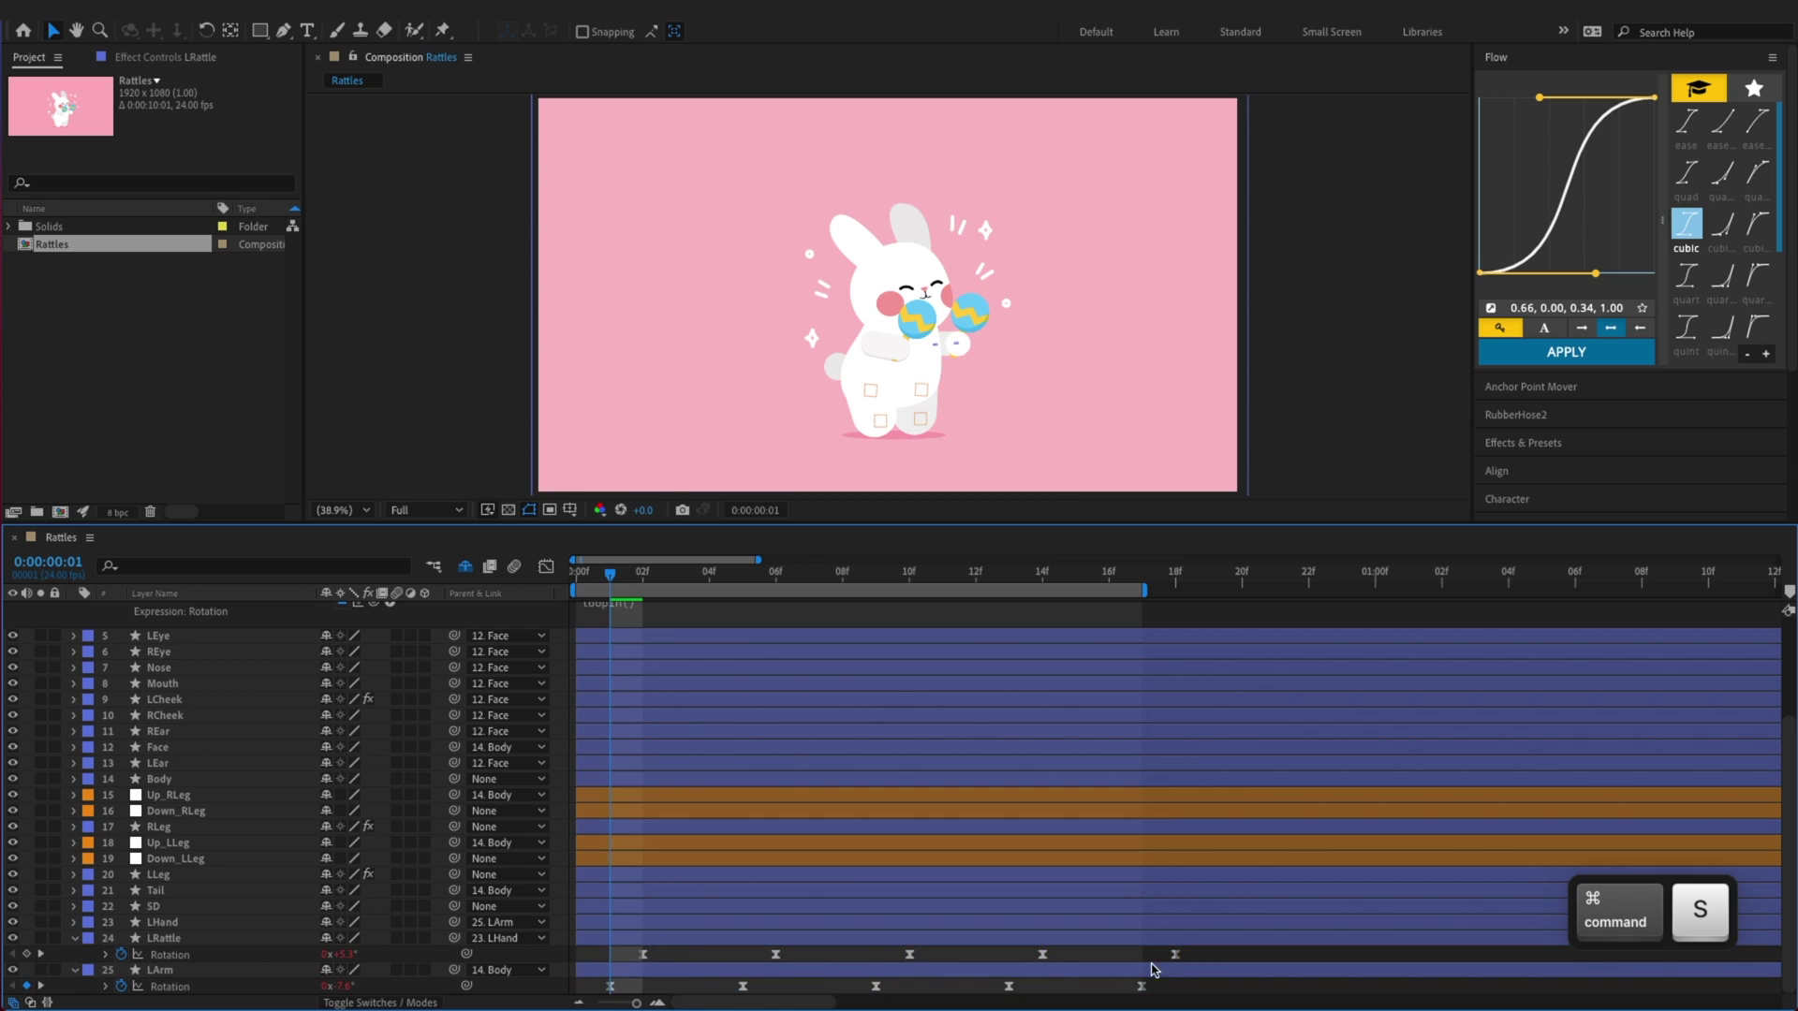
Delay both left-side Rotation animations another frame so LArm starts at frame 2 and LRattle at frame 3, then preview and save
left_click_drag(1194, 954, 609, 1000)
key("alt+w")
key("super+s")
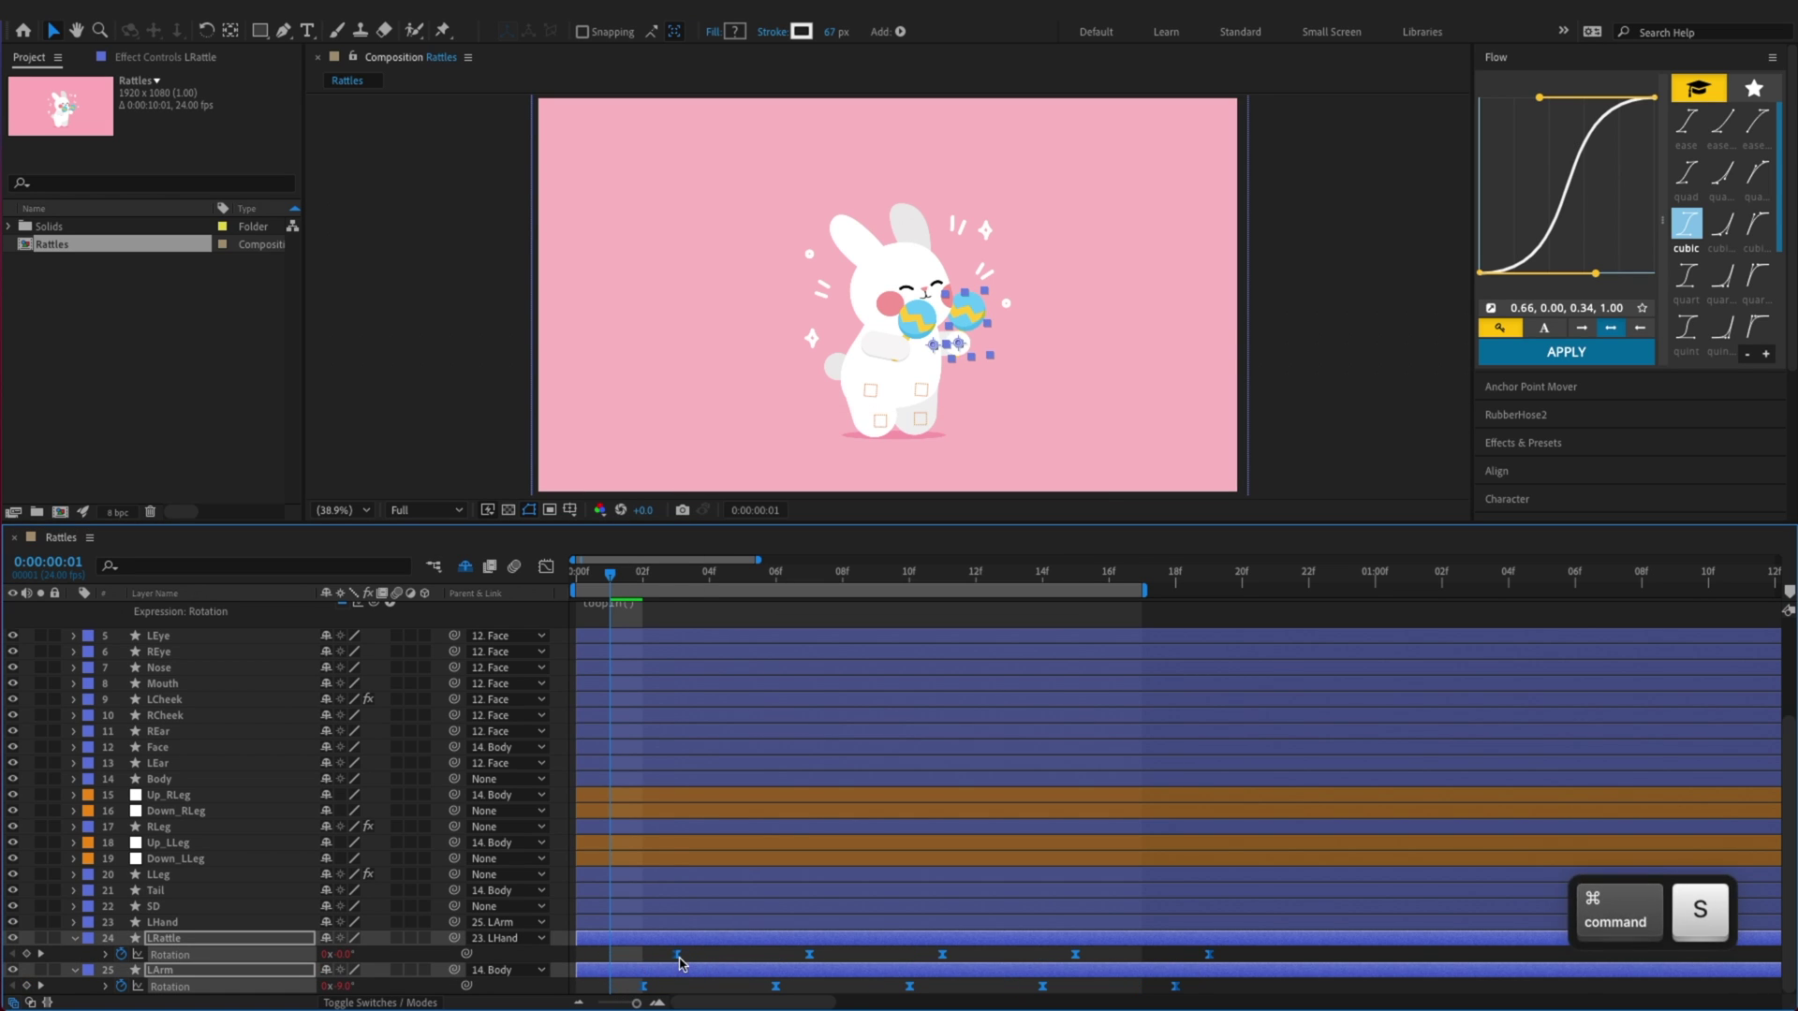
key("x")
left_click(704, 961)
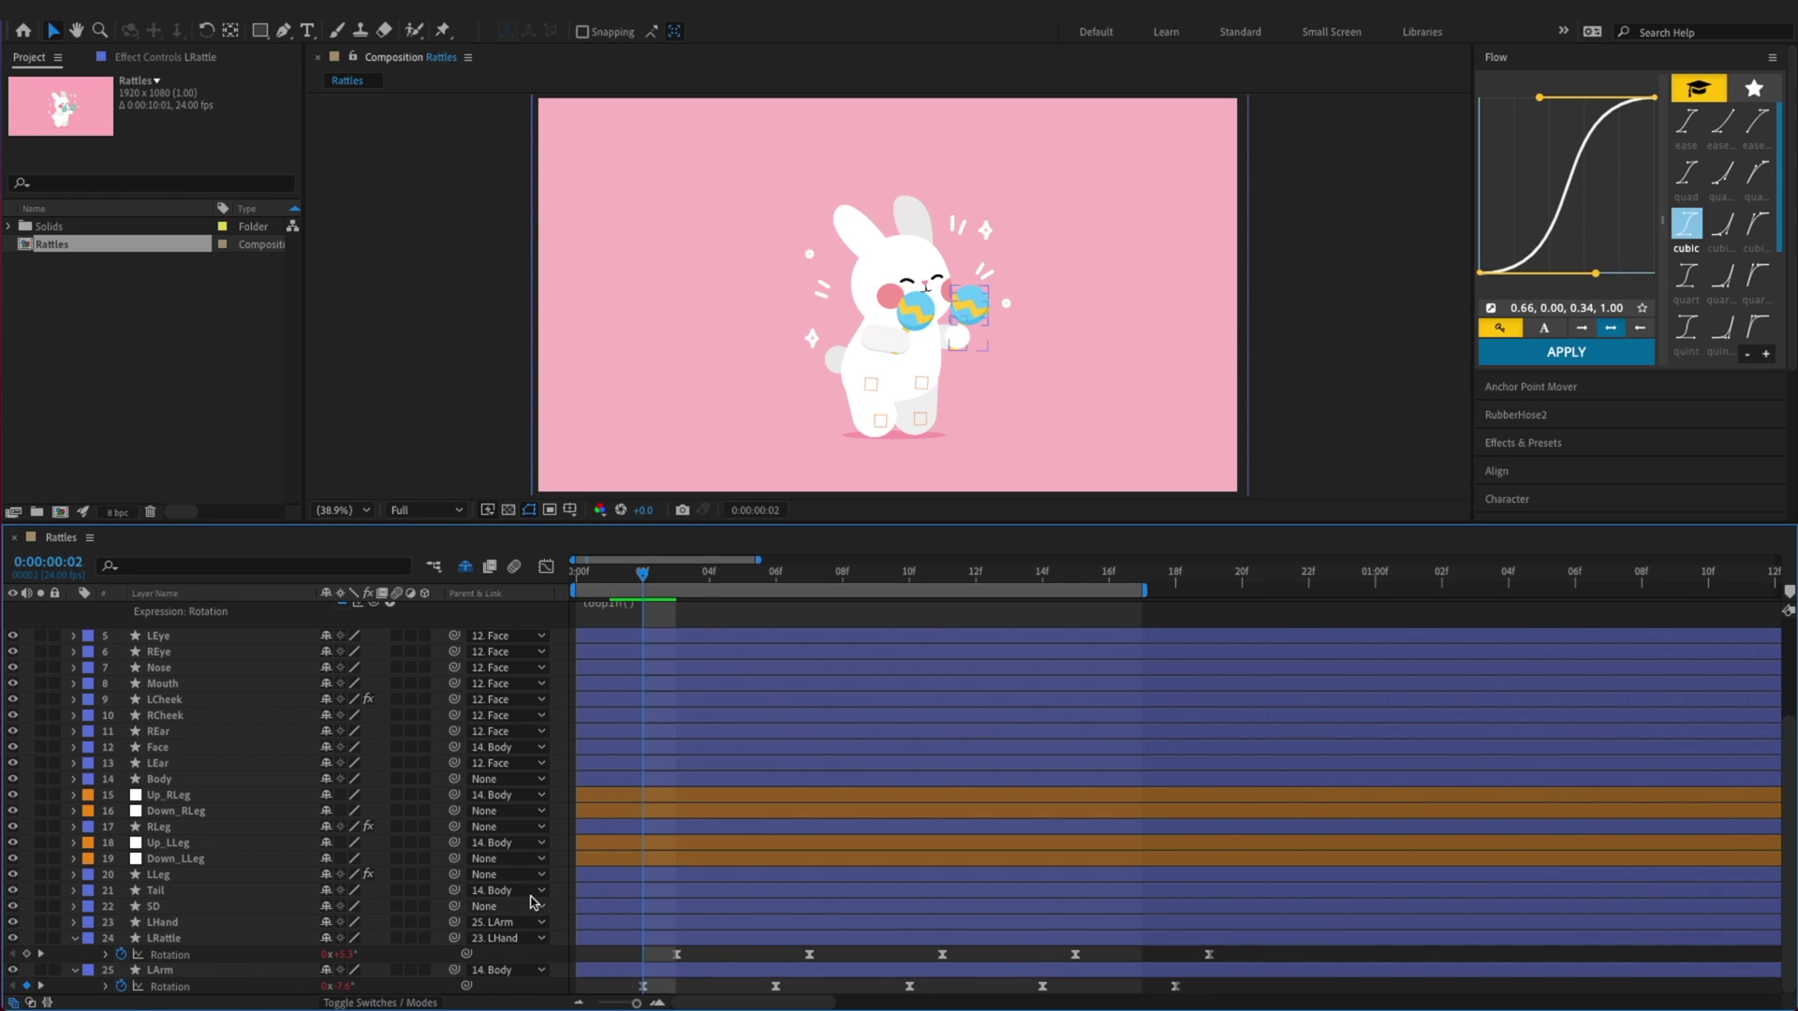
scroll(530, 902, "up", 3)
scroll(643, 767, "down", 3)
key("space")
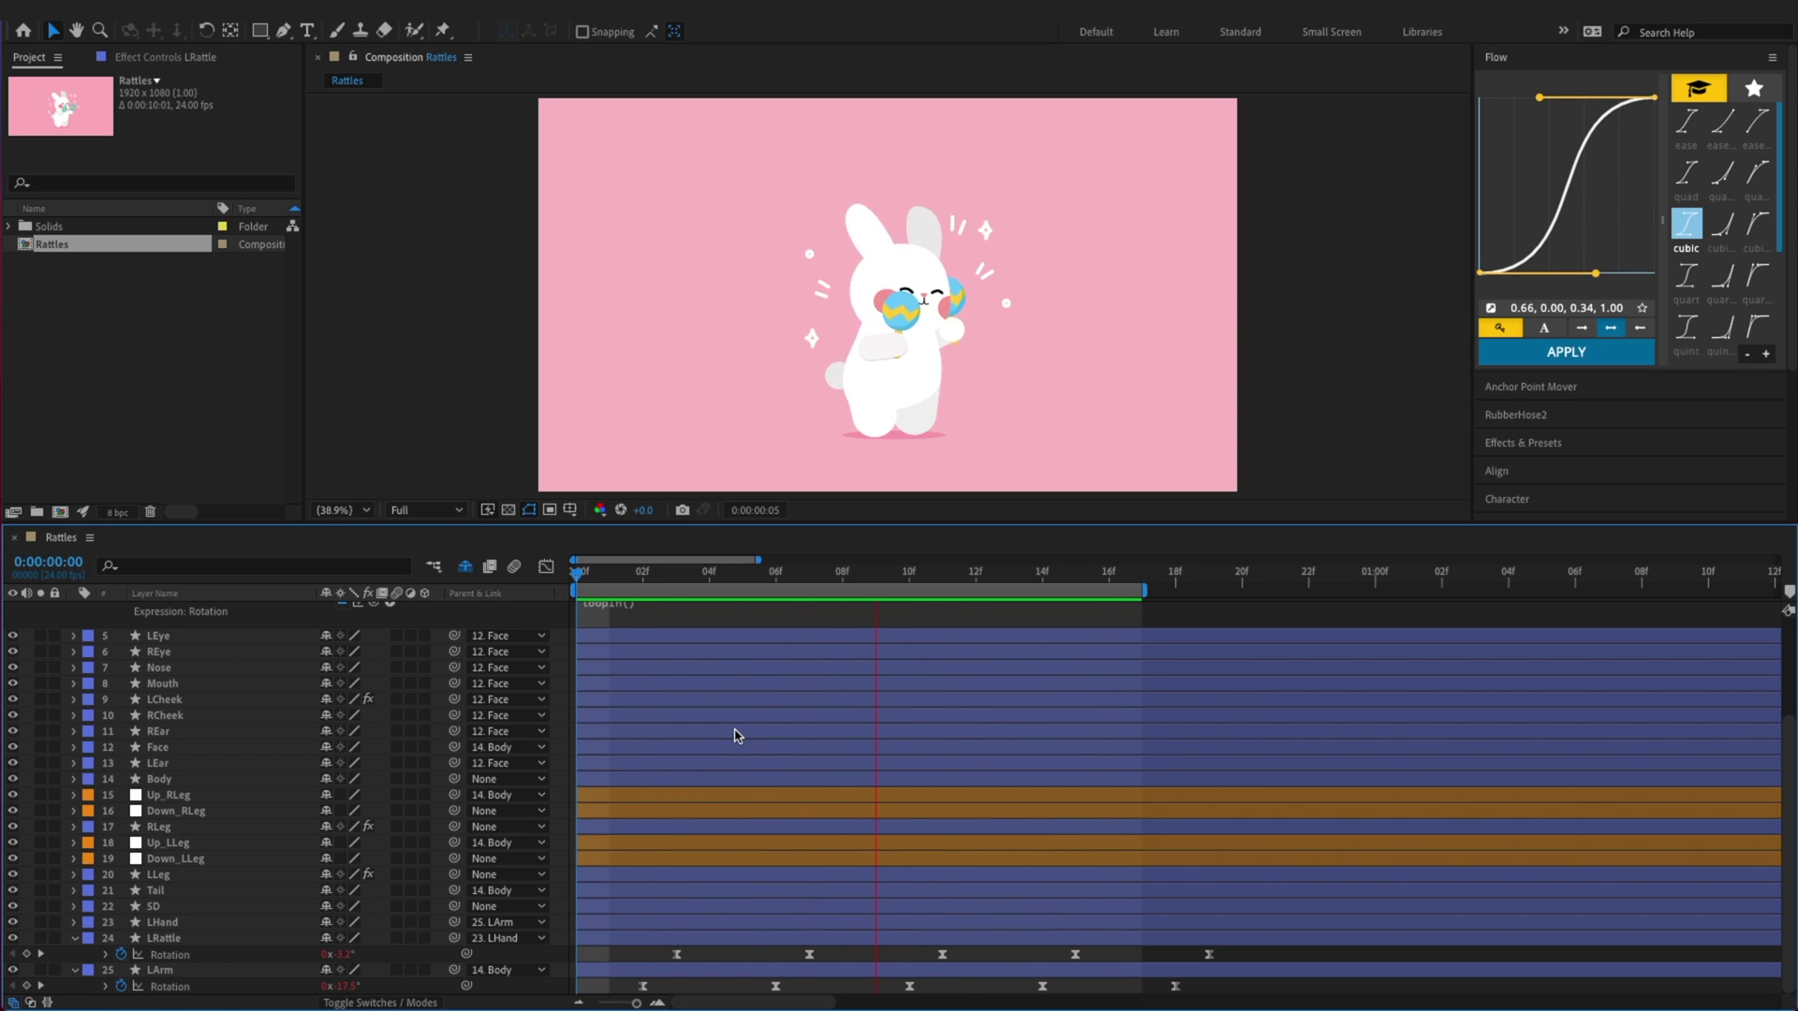
key("super+s")
At frame 1, raise RArm's whole Rotation curve in the Graph Editor so it starts at about -3°
left_click(610, 573)
scroll(750, 674, "up", 3)
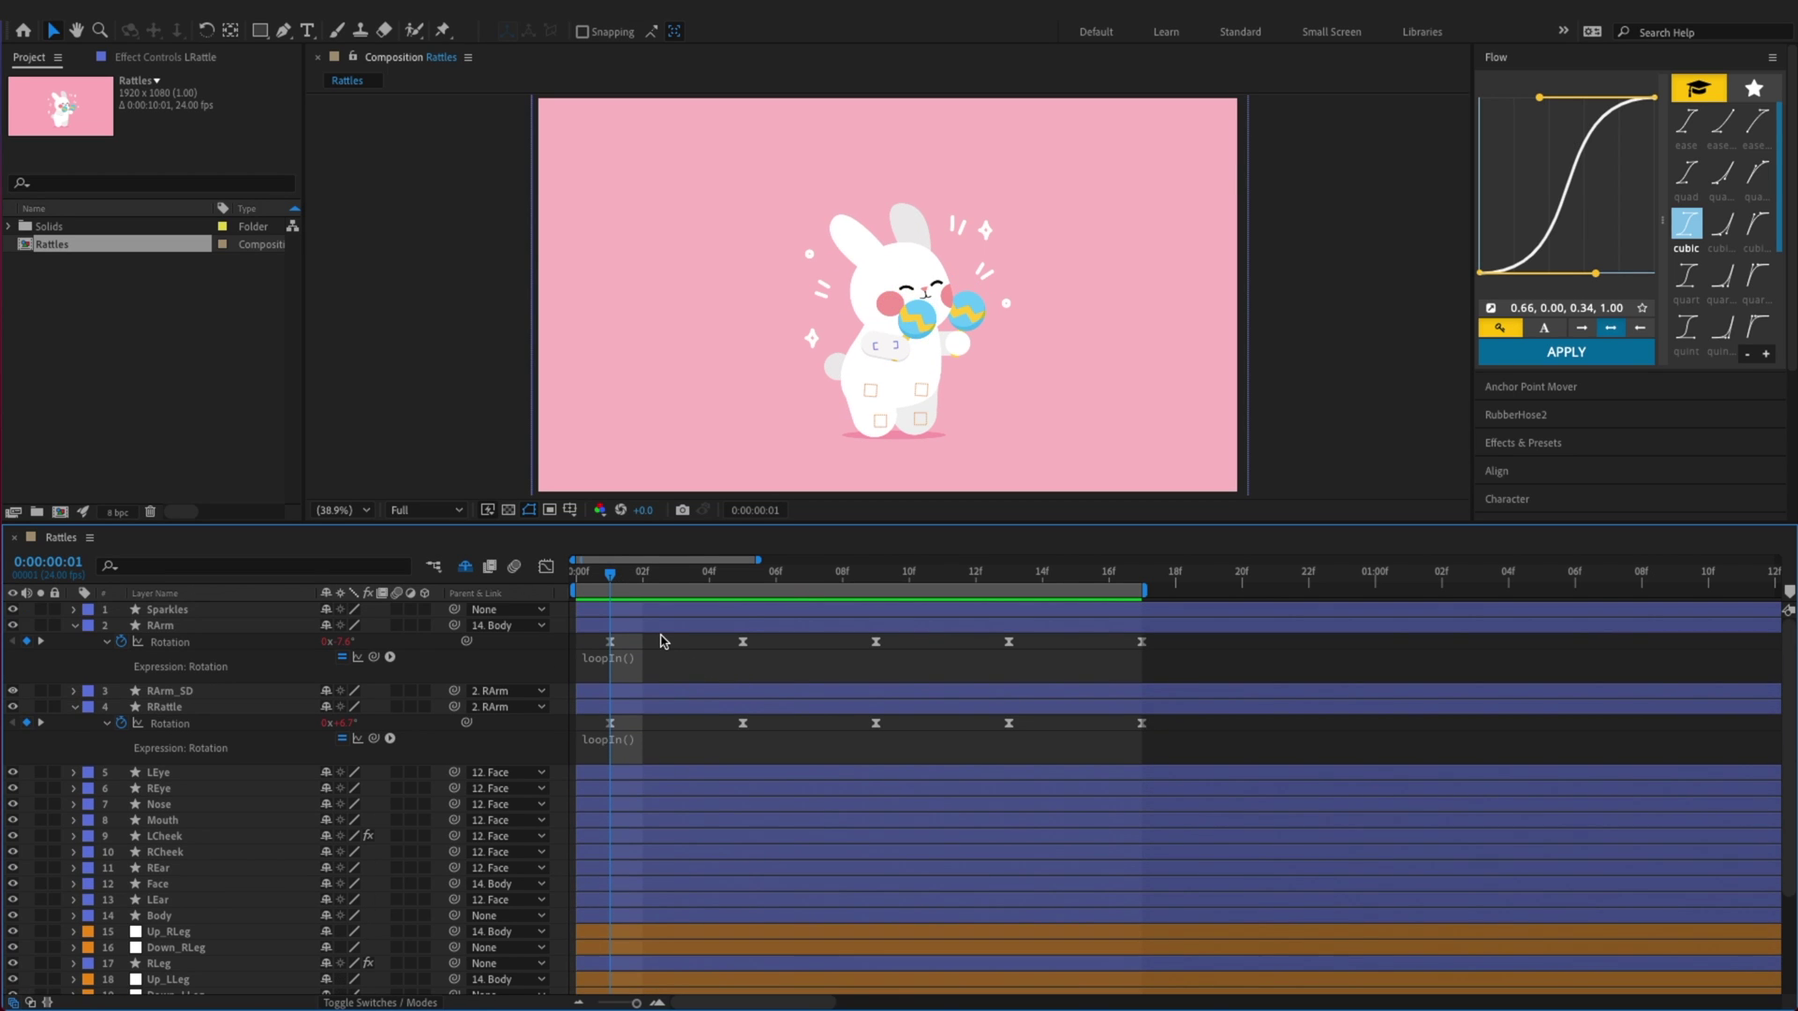
left_click(182, 644)
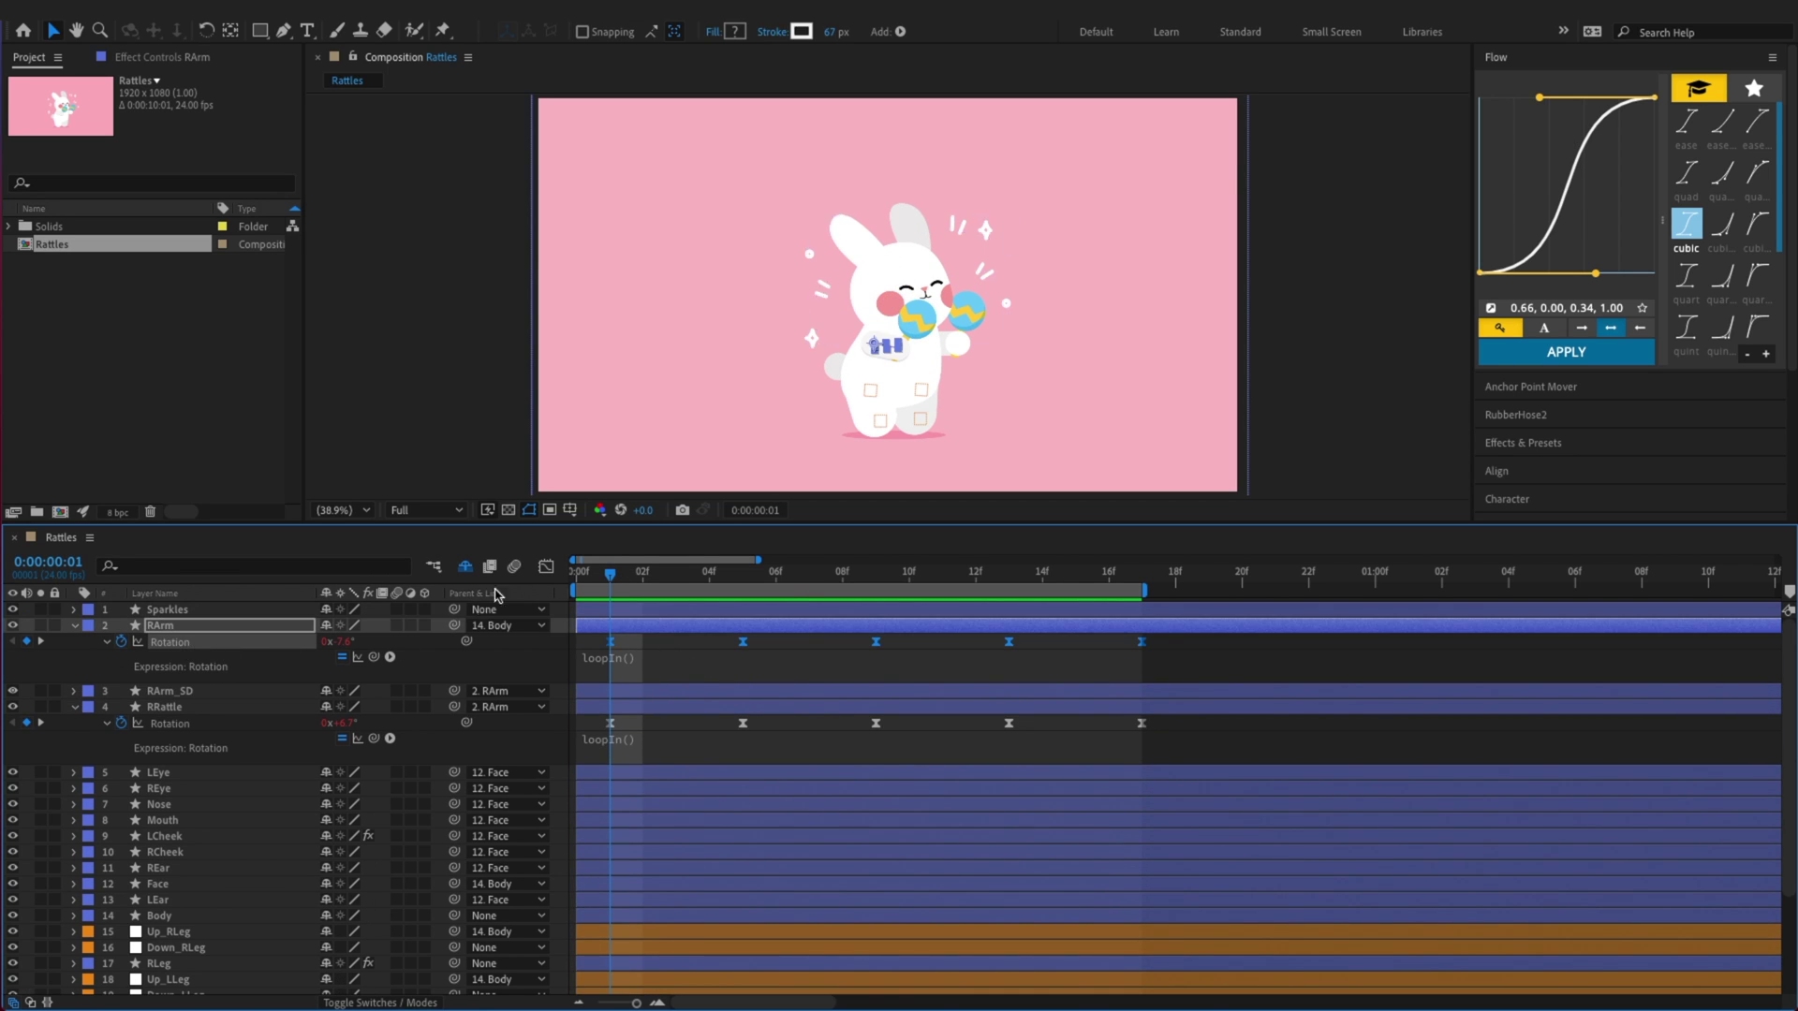
left_click(546, 566)
left_click(290, 645)
left_click_drag(795, 696, 782, 620)
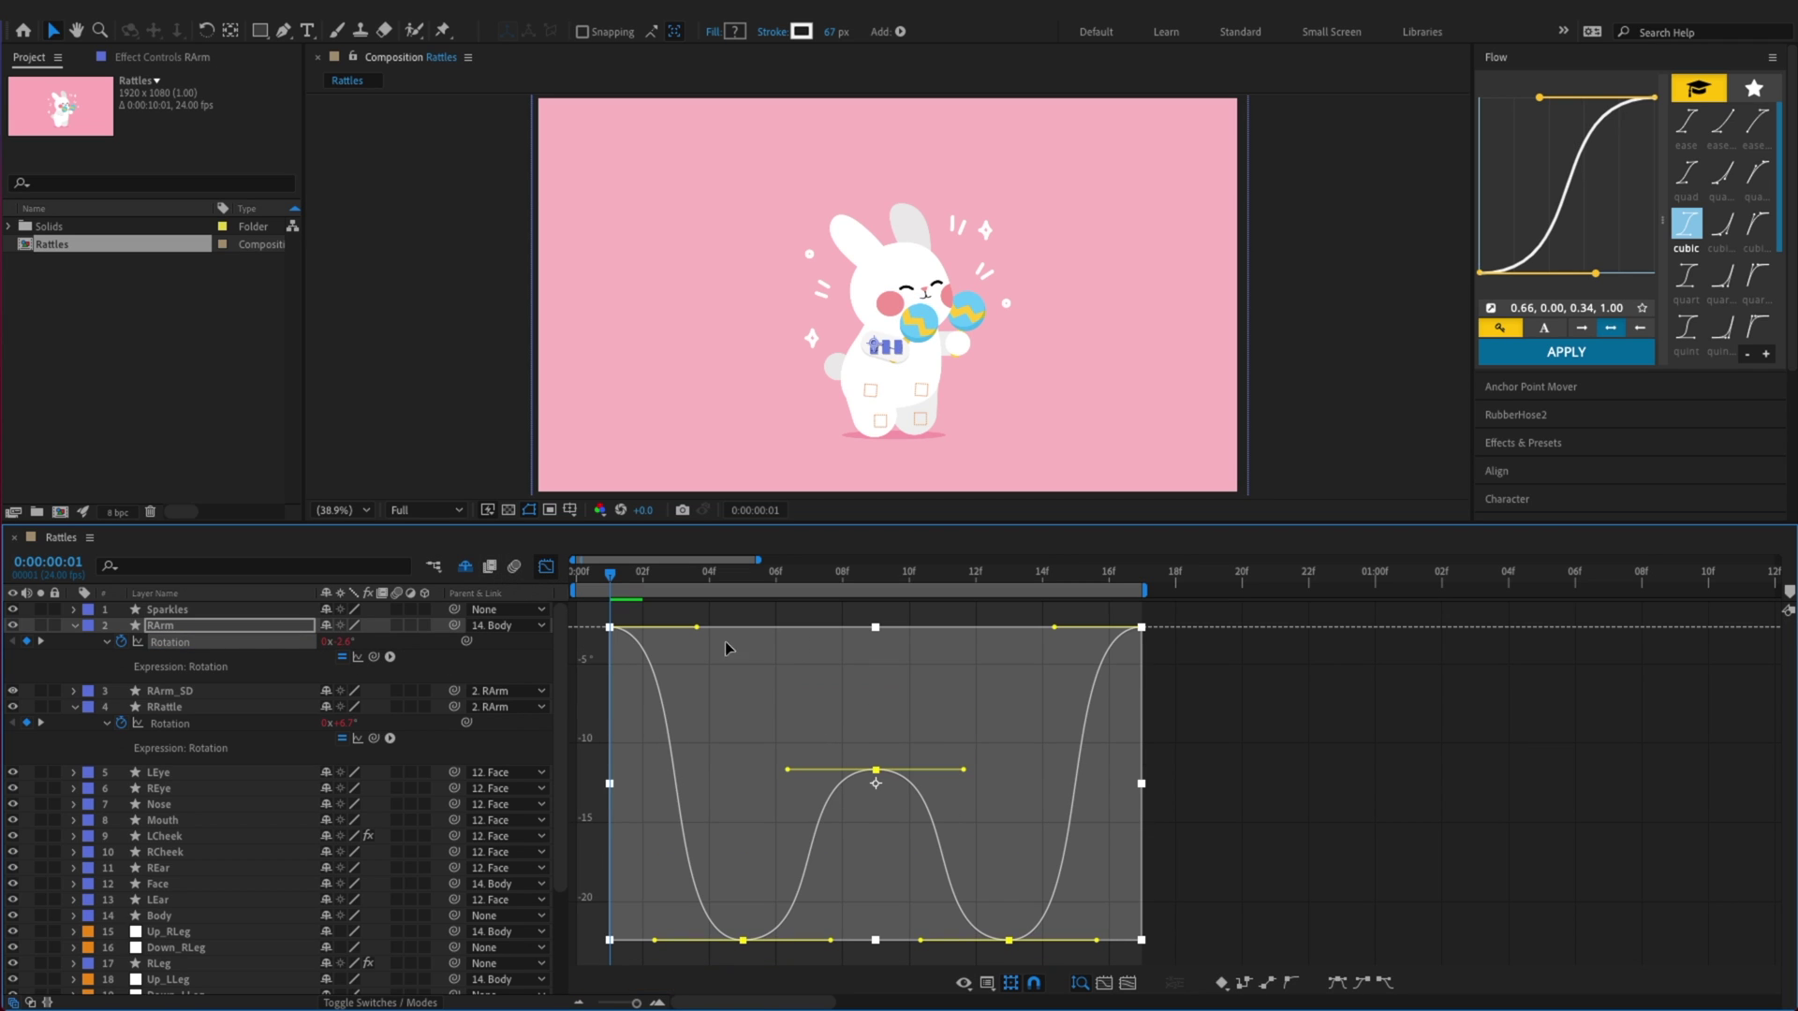
Lower RRattle's whole Rotation curve so it starts at about 2°, preview, close the Graph Editor and save
left_click(213, 727)
left_click_drag(822, 710, 791, 841)
left_click_drag(607, 572, 1042, 588)
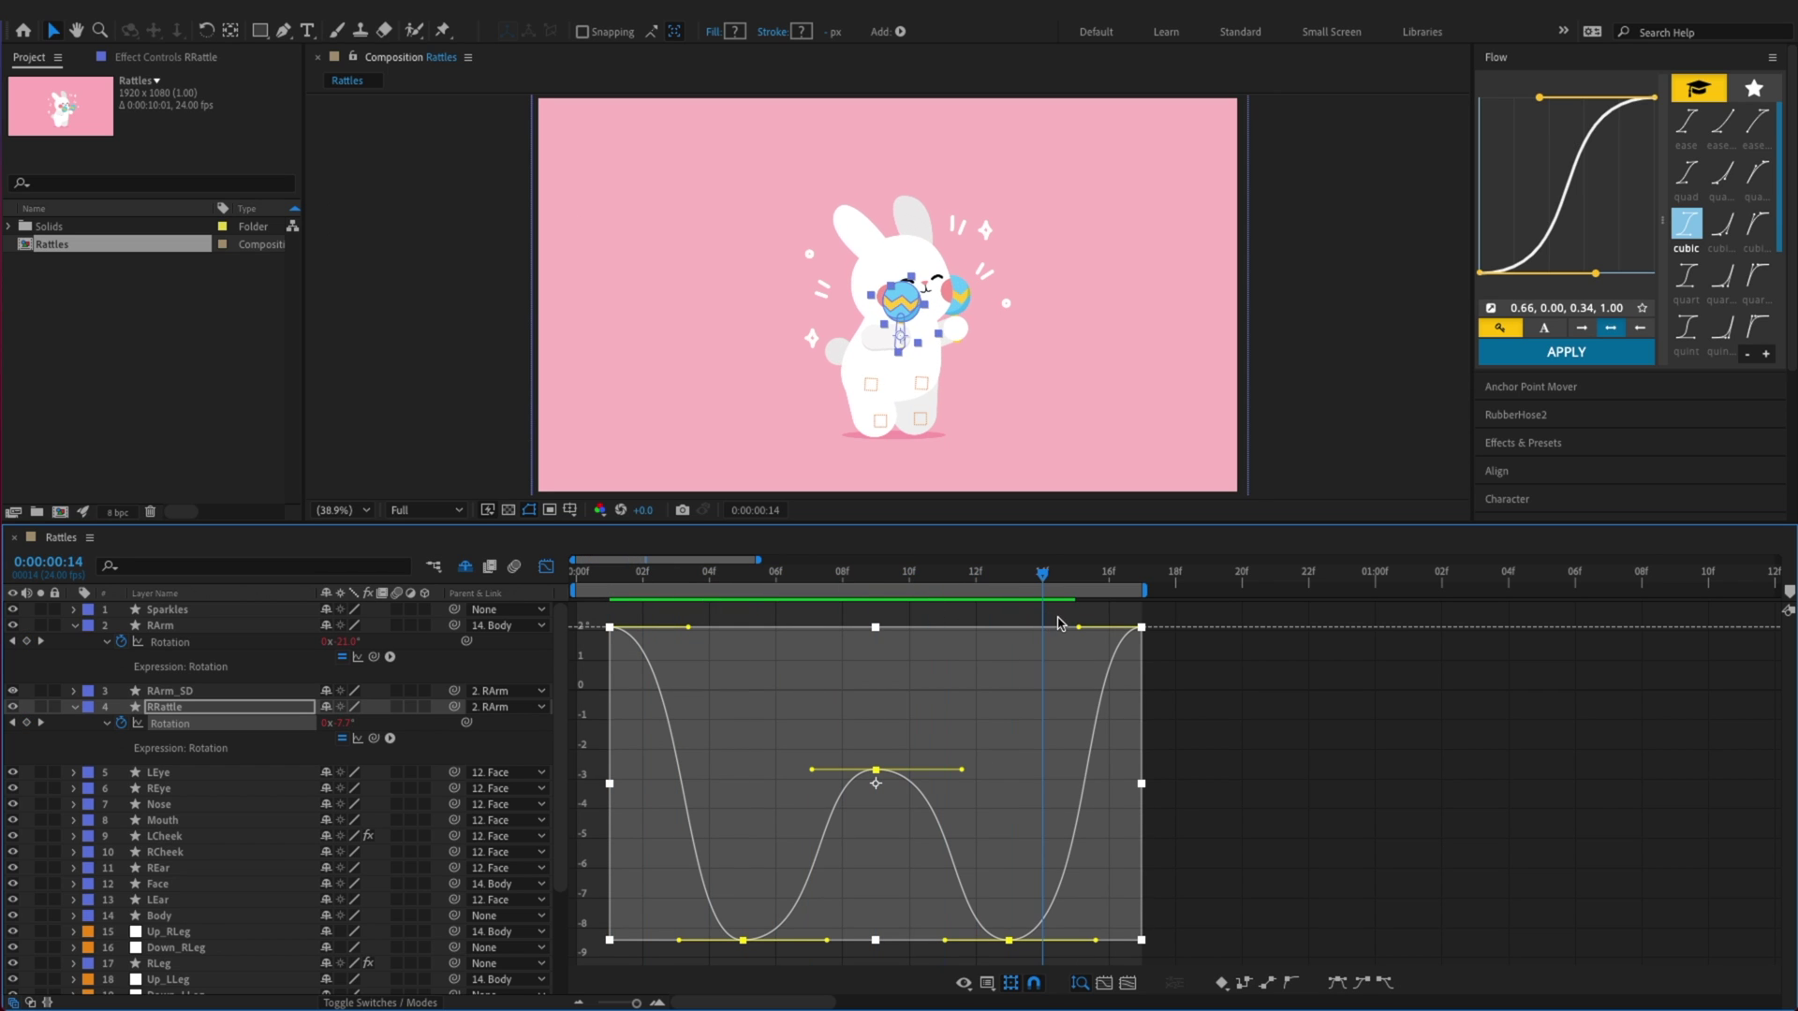
key("space")
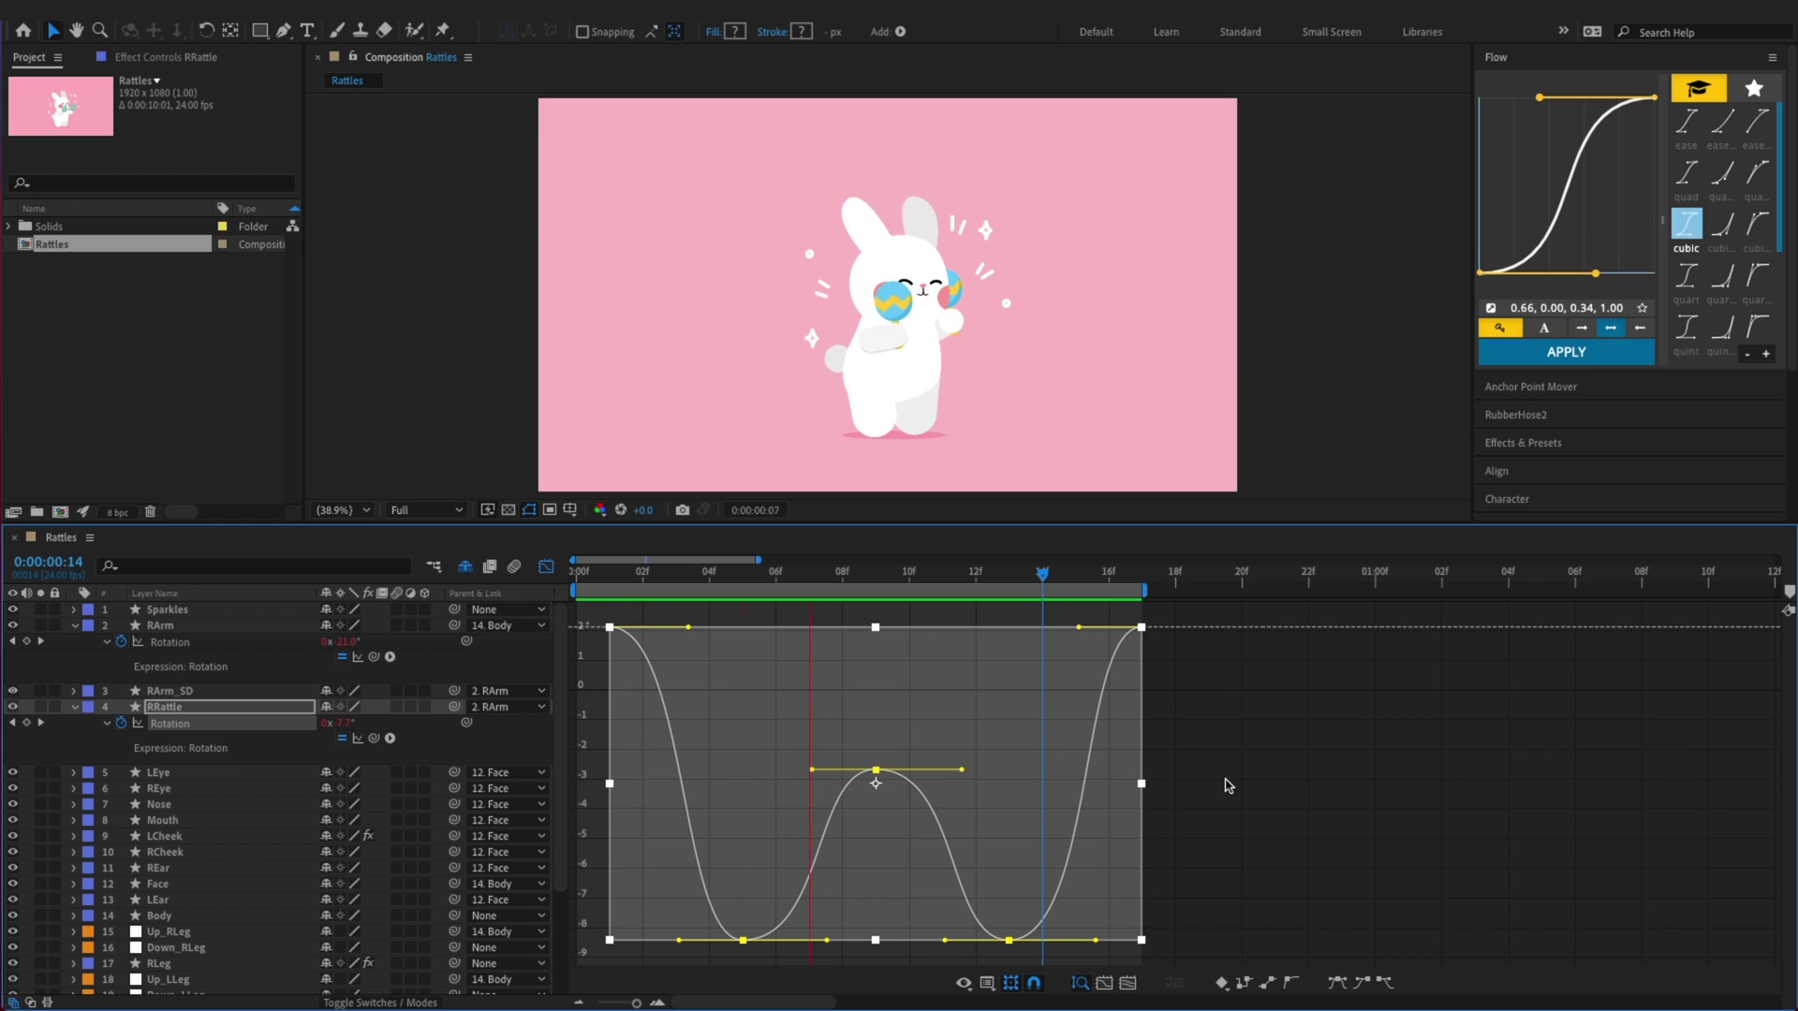
key("super+s")
key("shift+F3")
key("super+s")
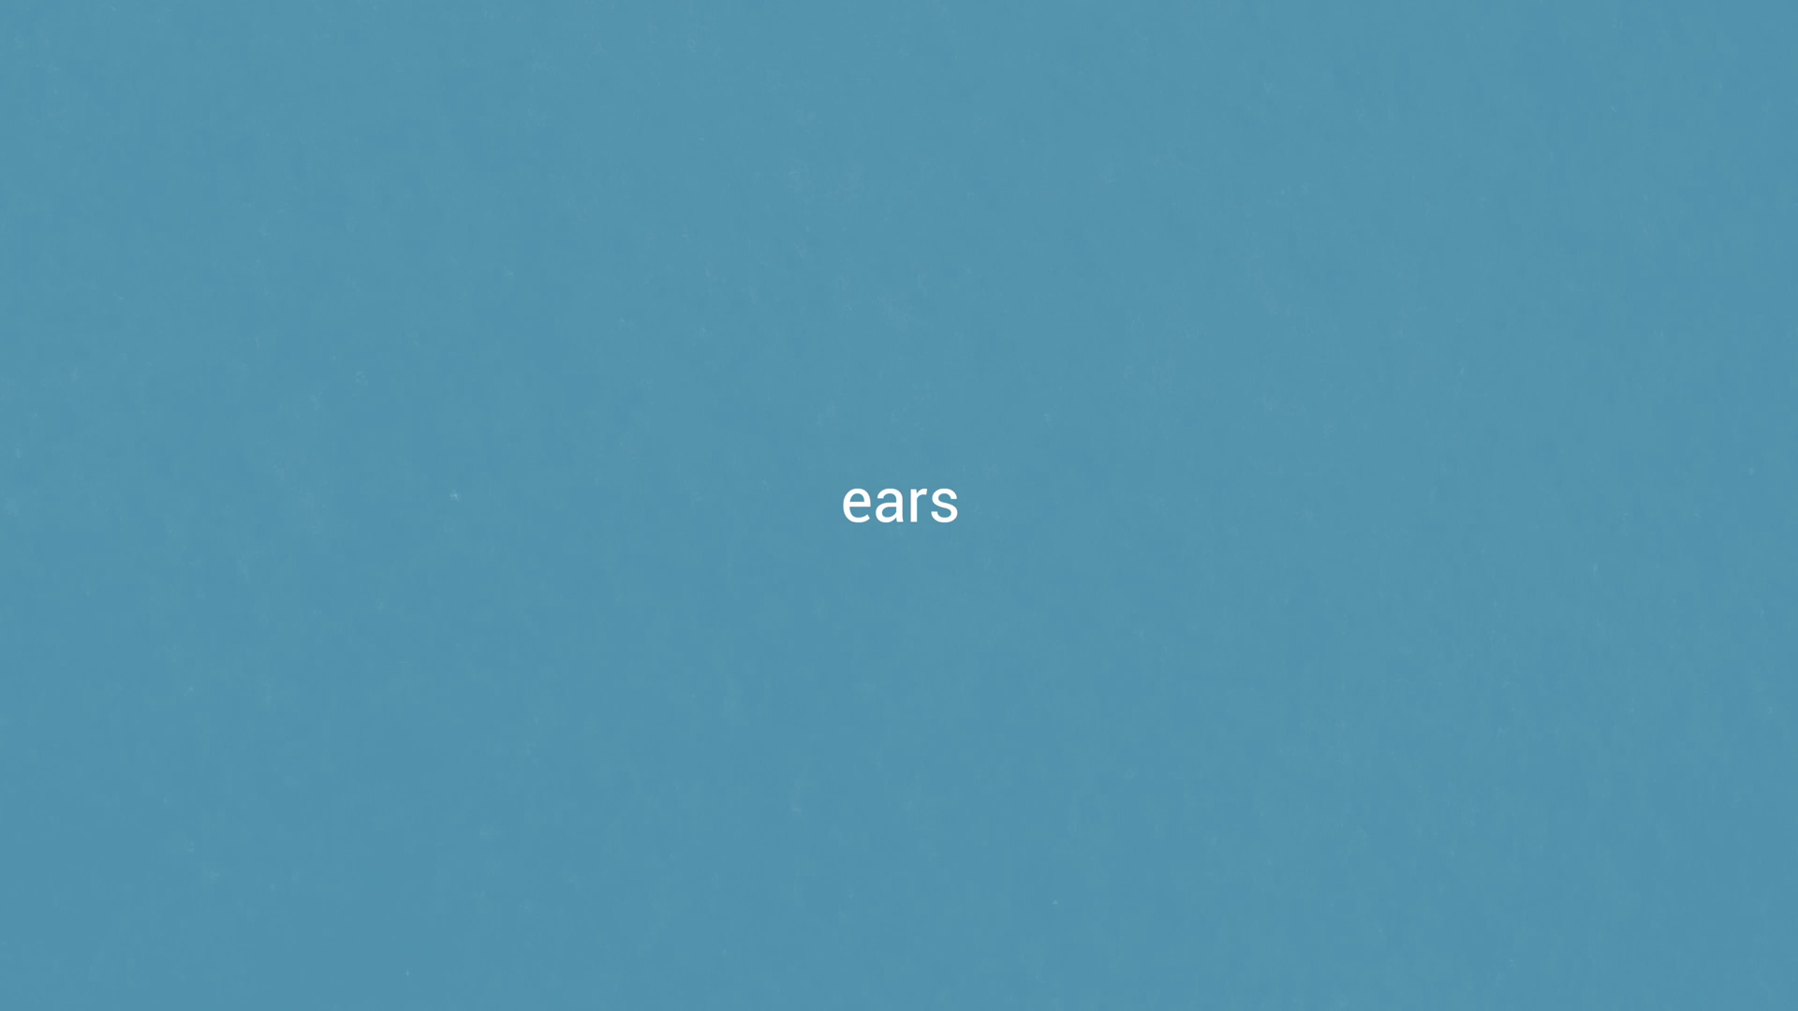
Add REar Rotation keyframes of 0° at frames 0 and 16, then save the project
key("r")
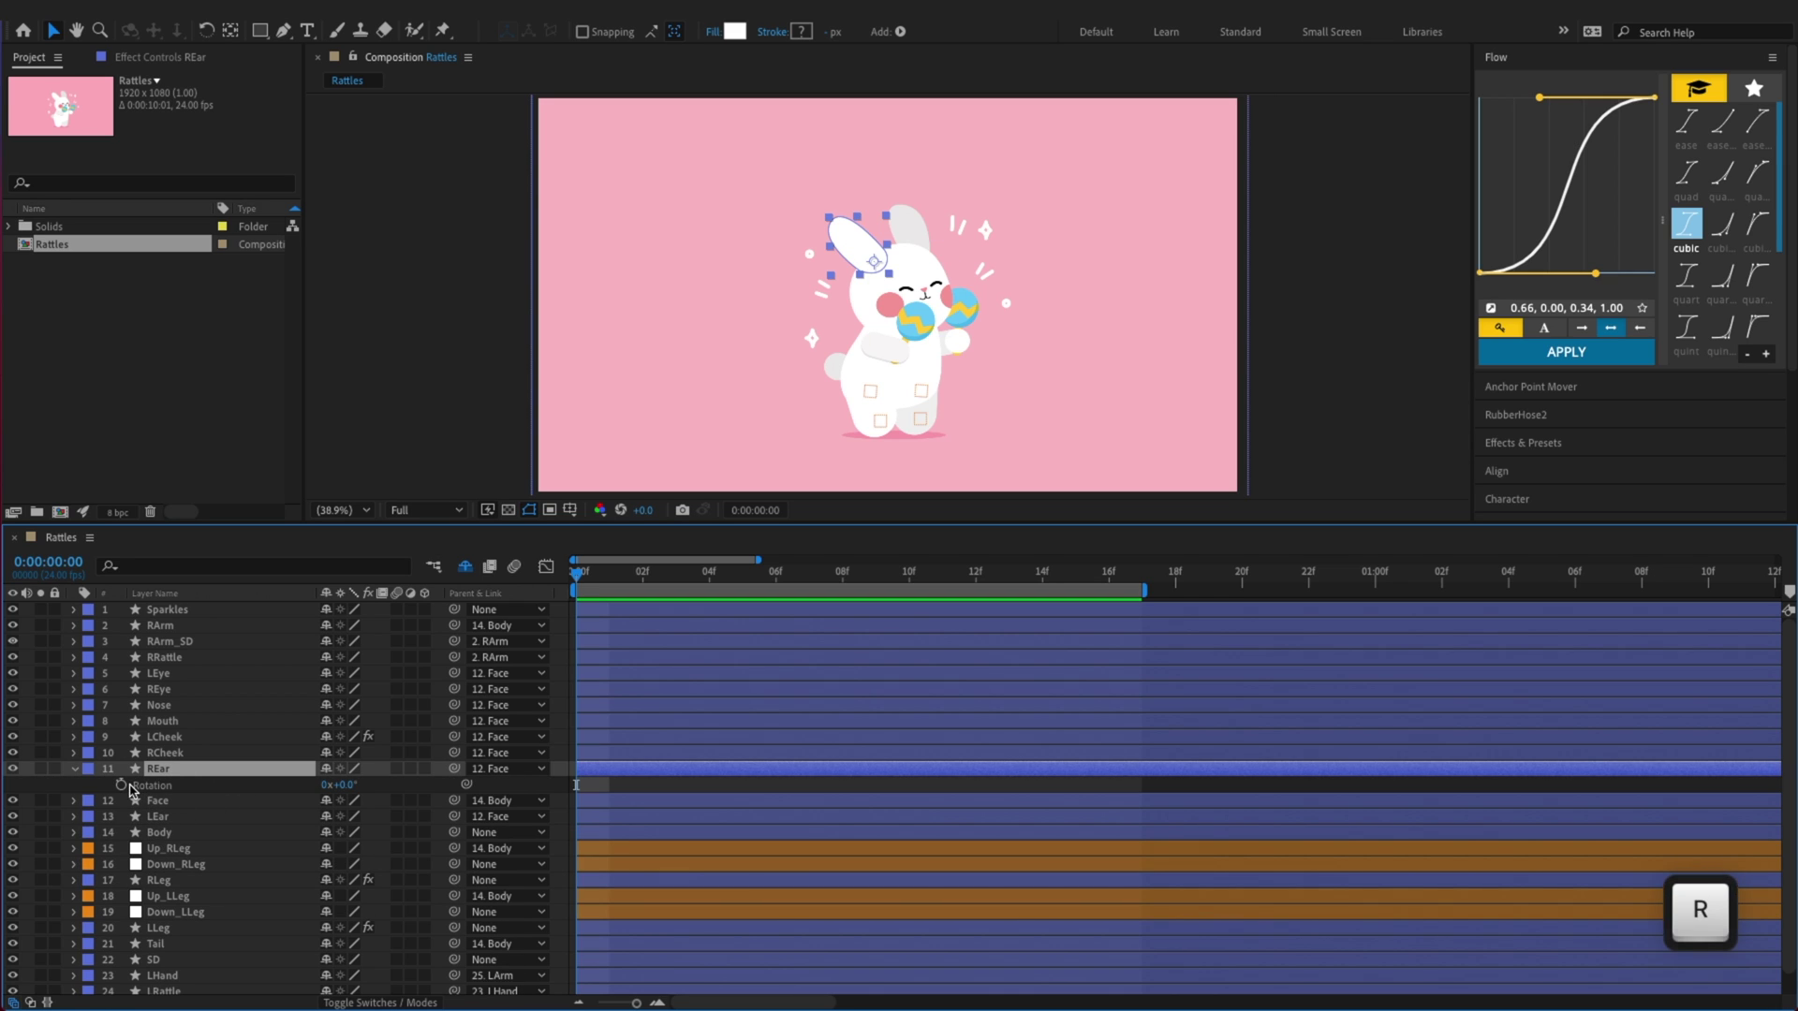
left_click(121, 785)
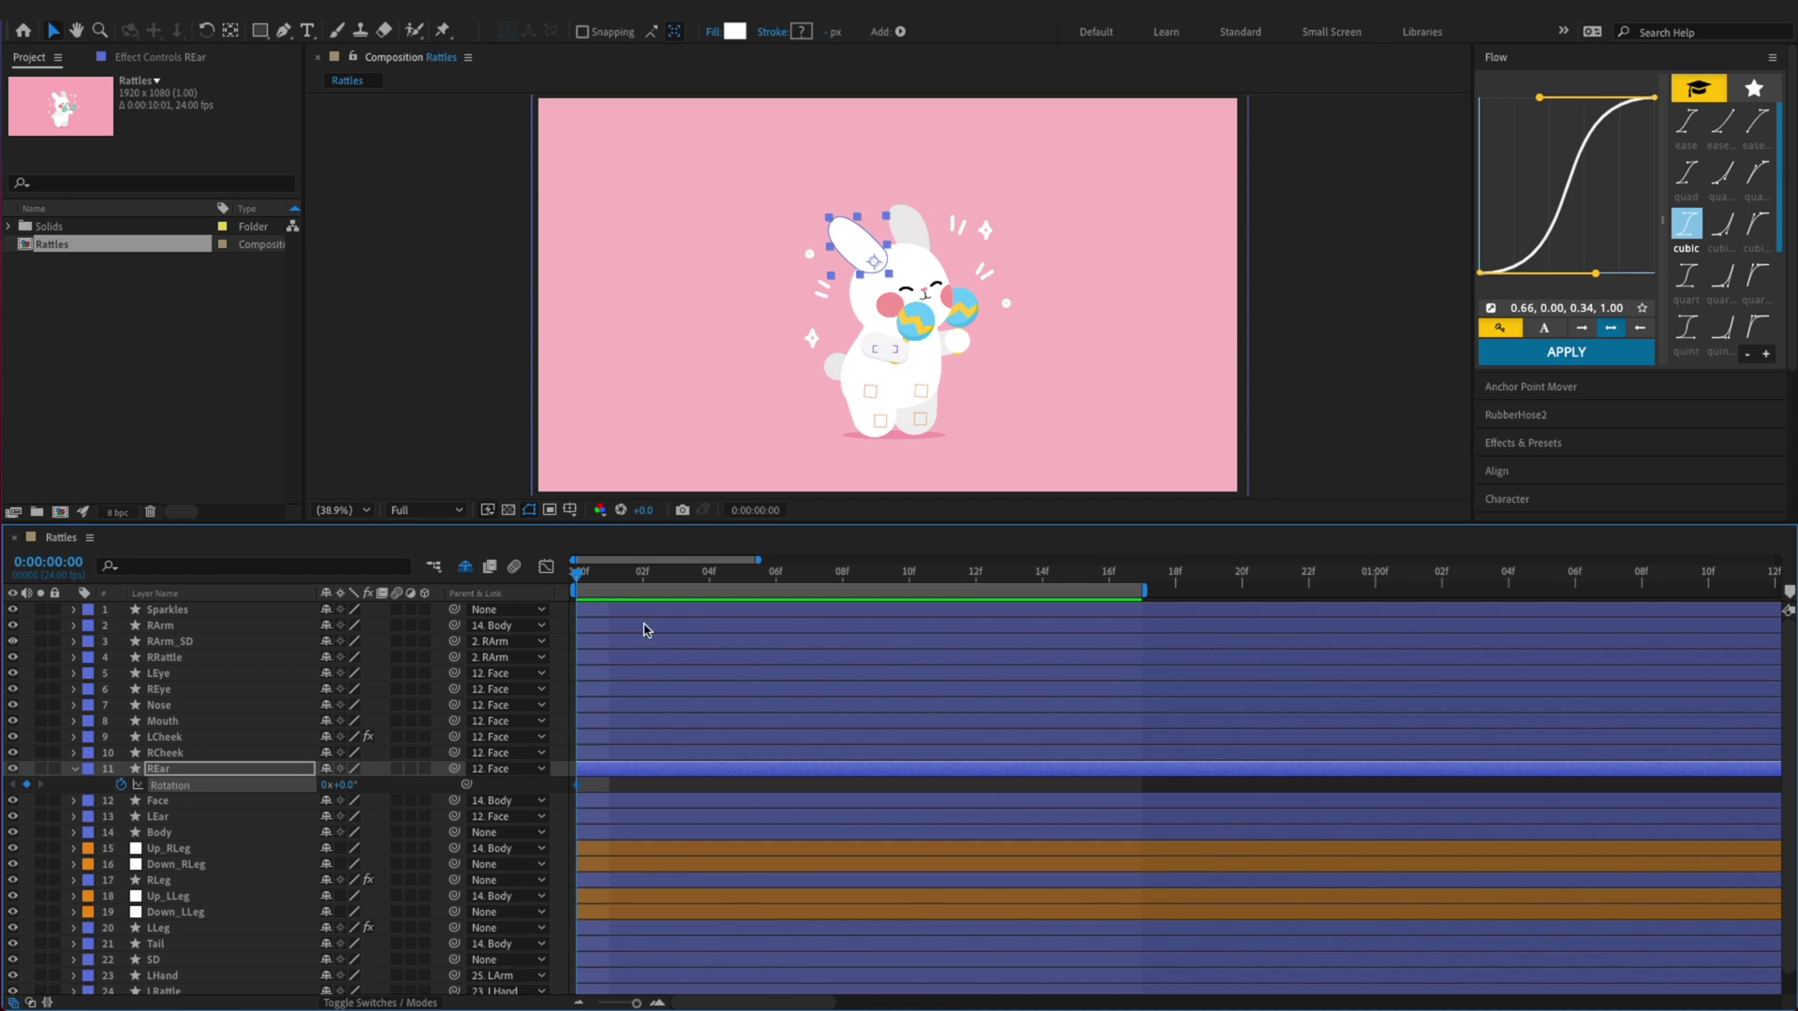
left_click_drag(642, 575, 1115, 674)
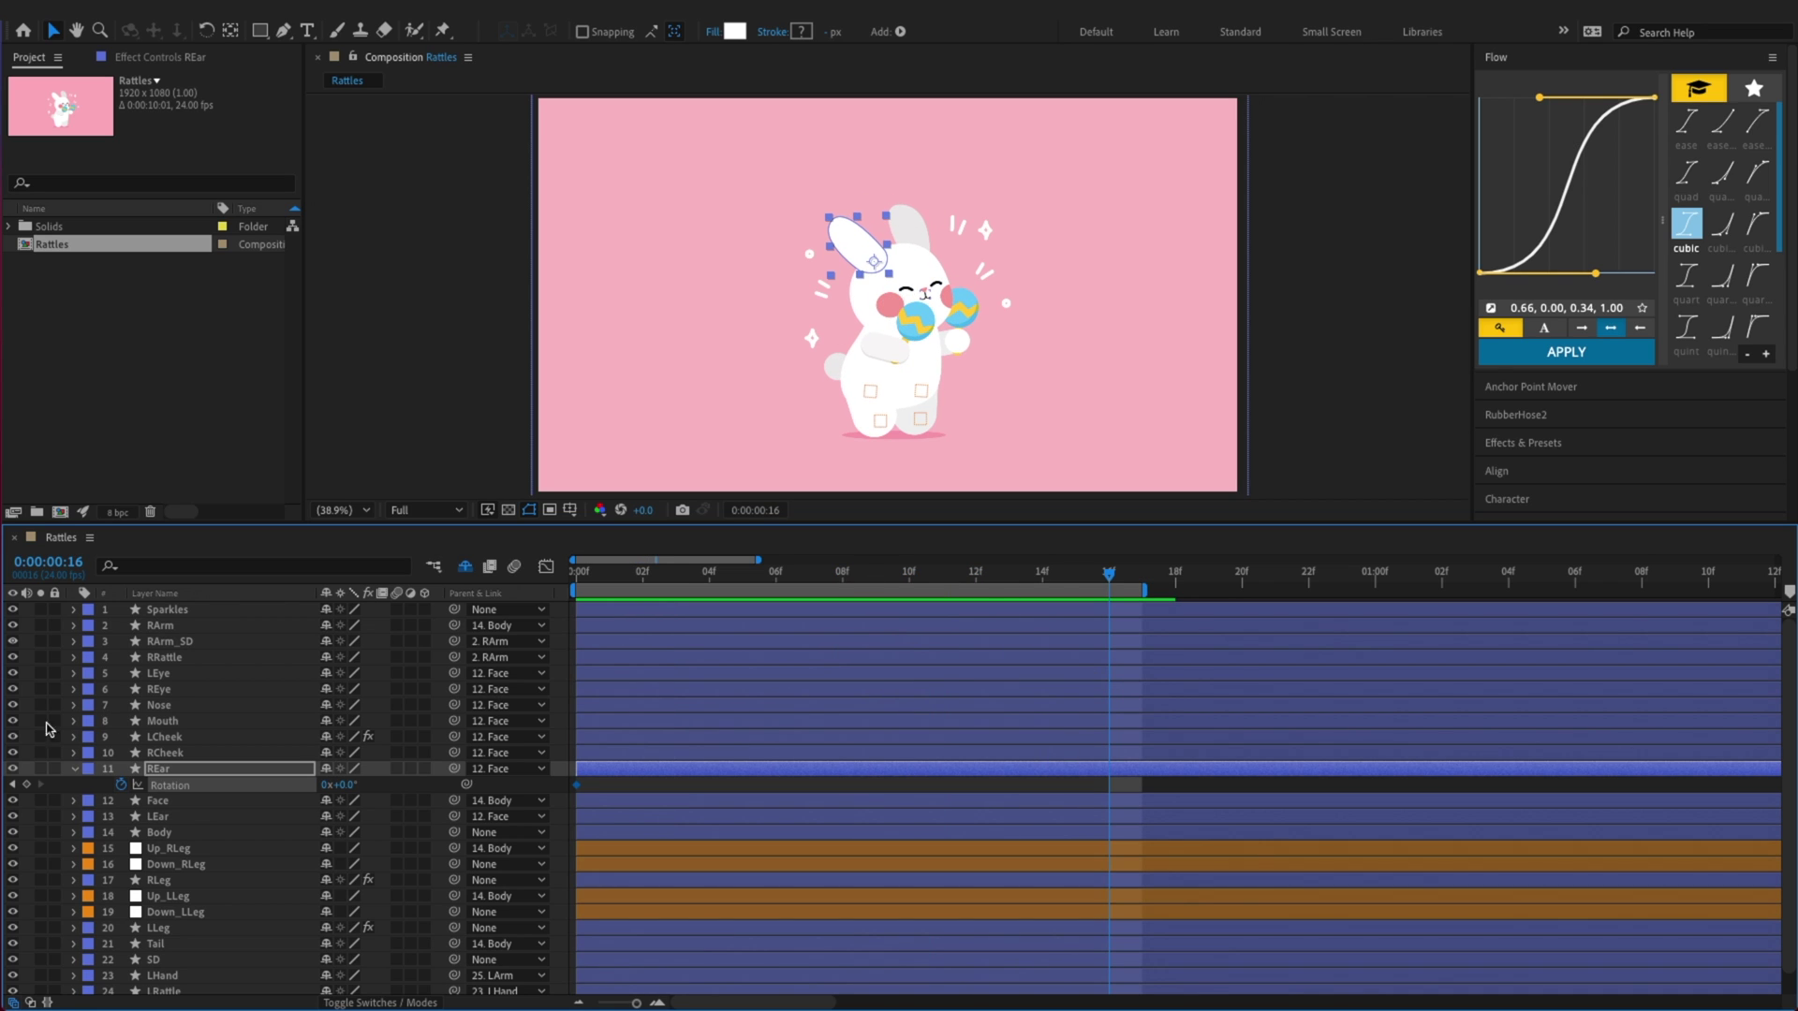
left_click(27, 785)
key("super+s")
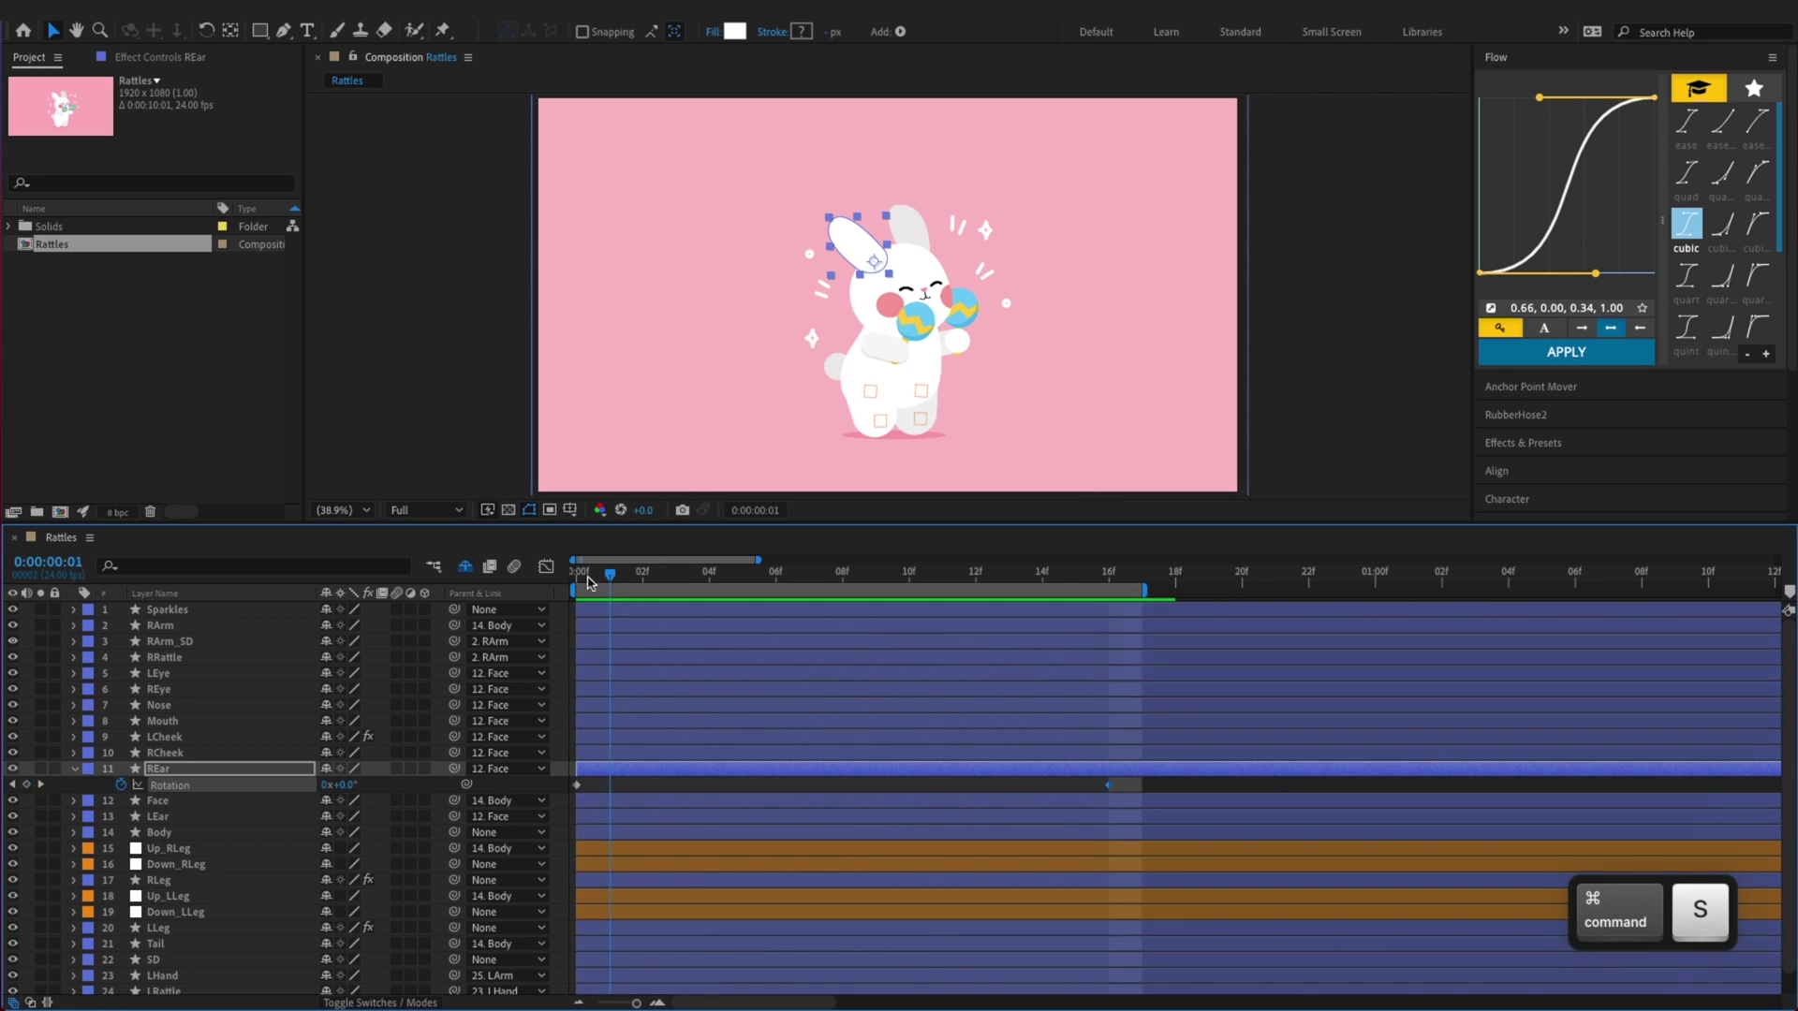
Add intermediate REar Rotation keyframes at frames 8, 4 and 12, and save the project
left_click_drag(590, 582, 486, 592)
left_click_drag(599, 580, 846, 590)
left_click(27, 784)
key("super+s")
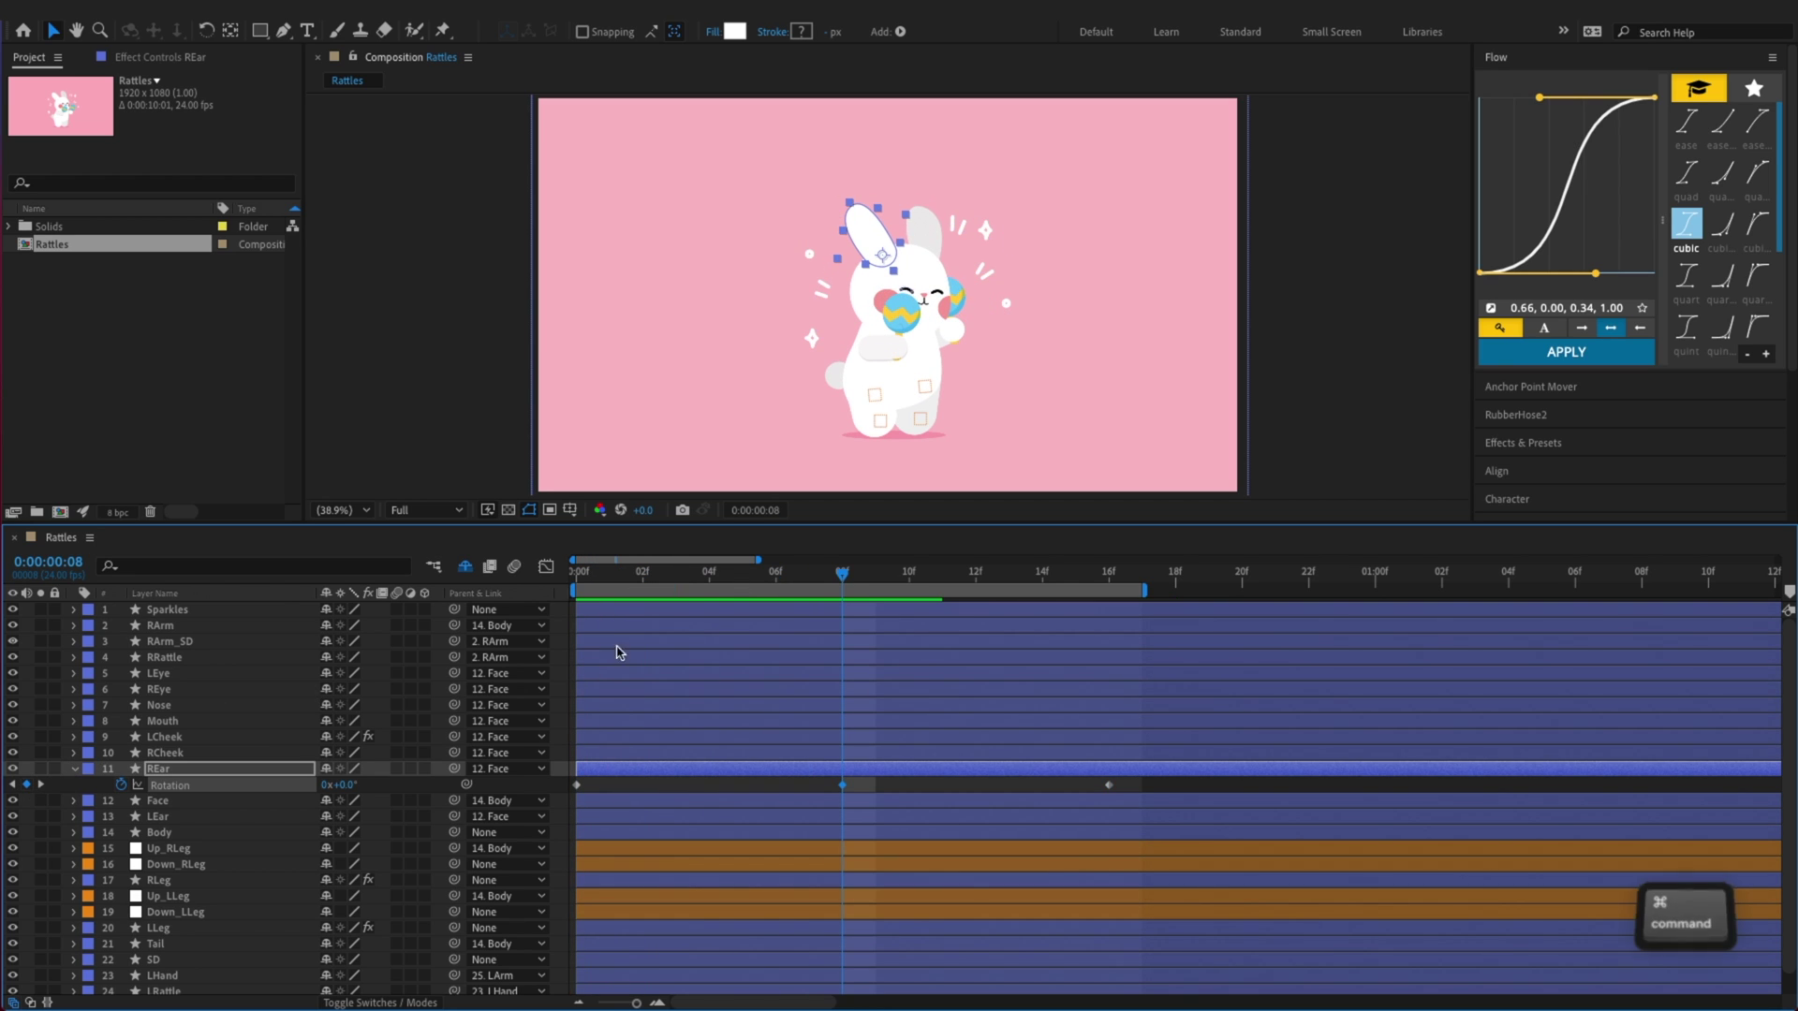
left_click(711, 573)
left_click(27, 785)
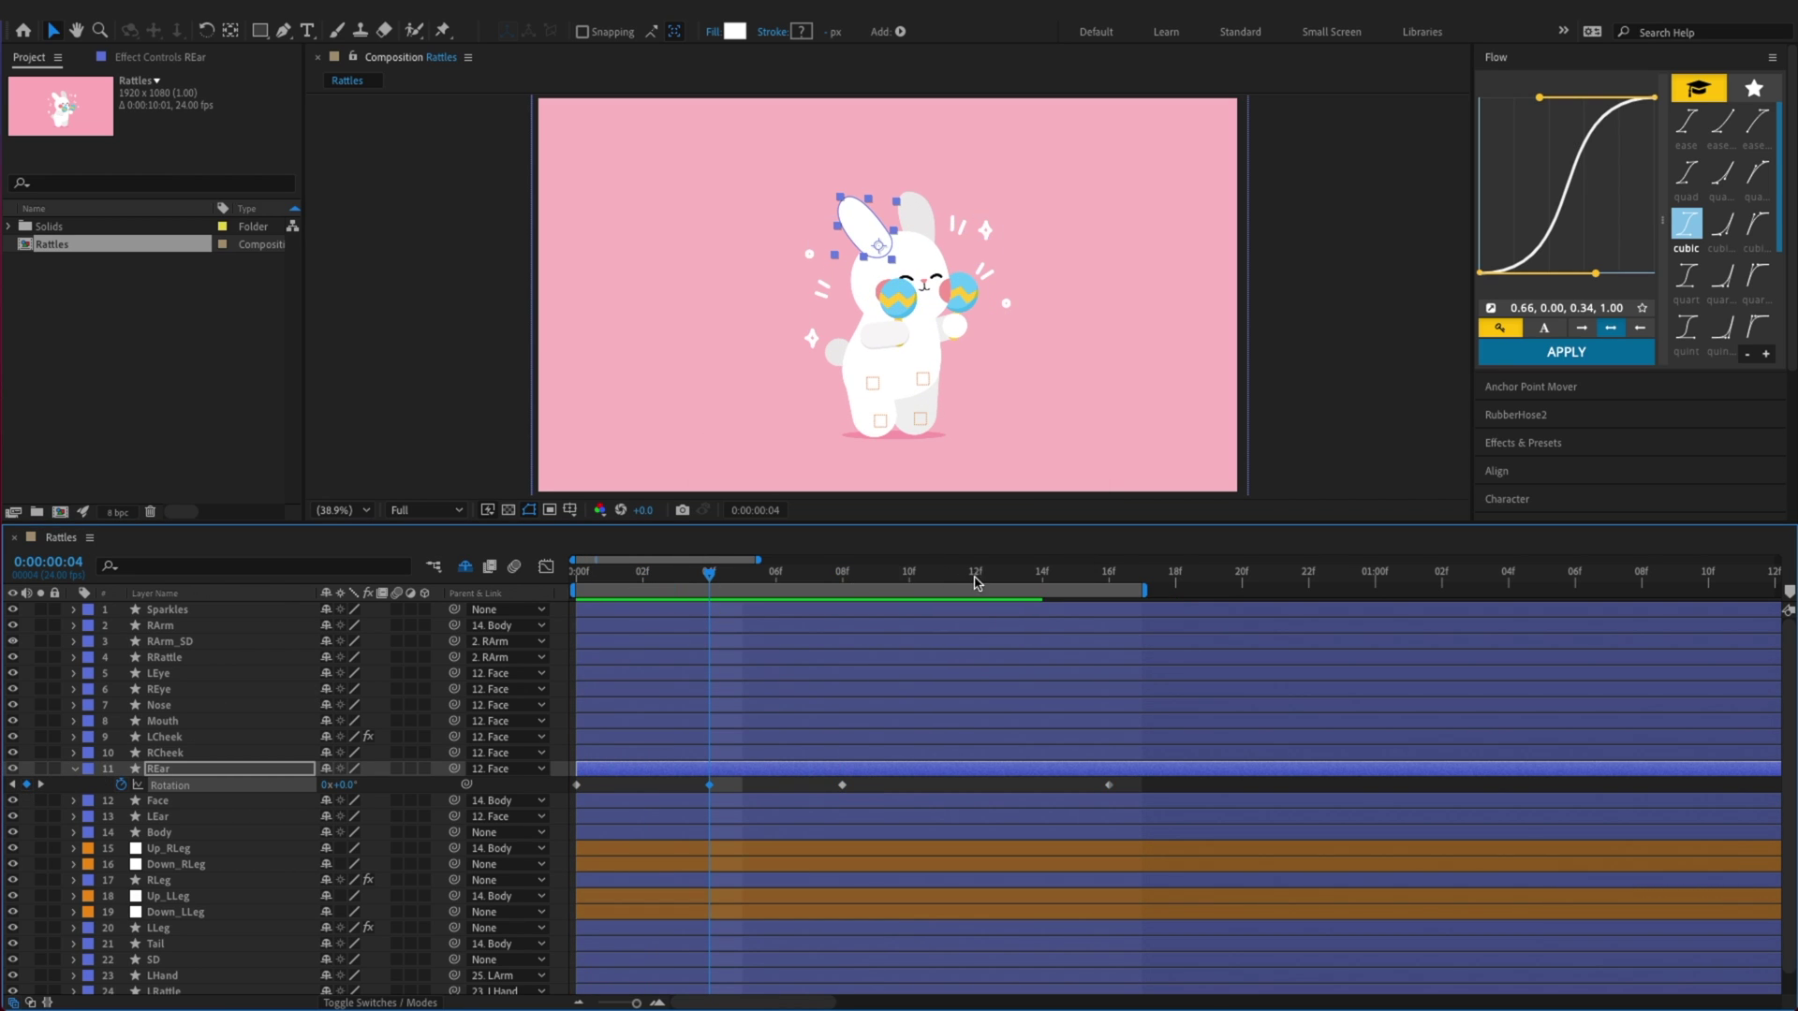
key("super+s")
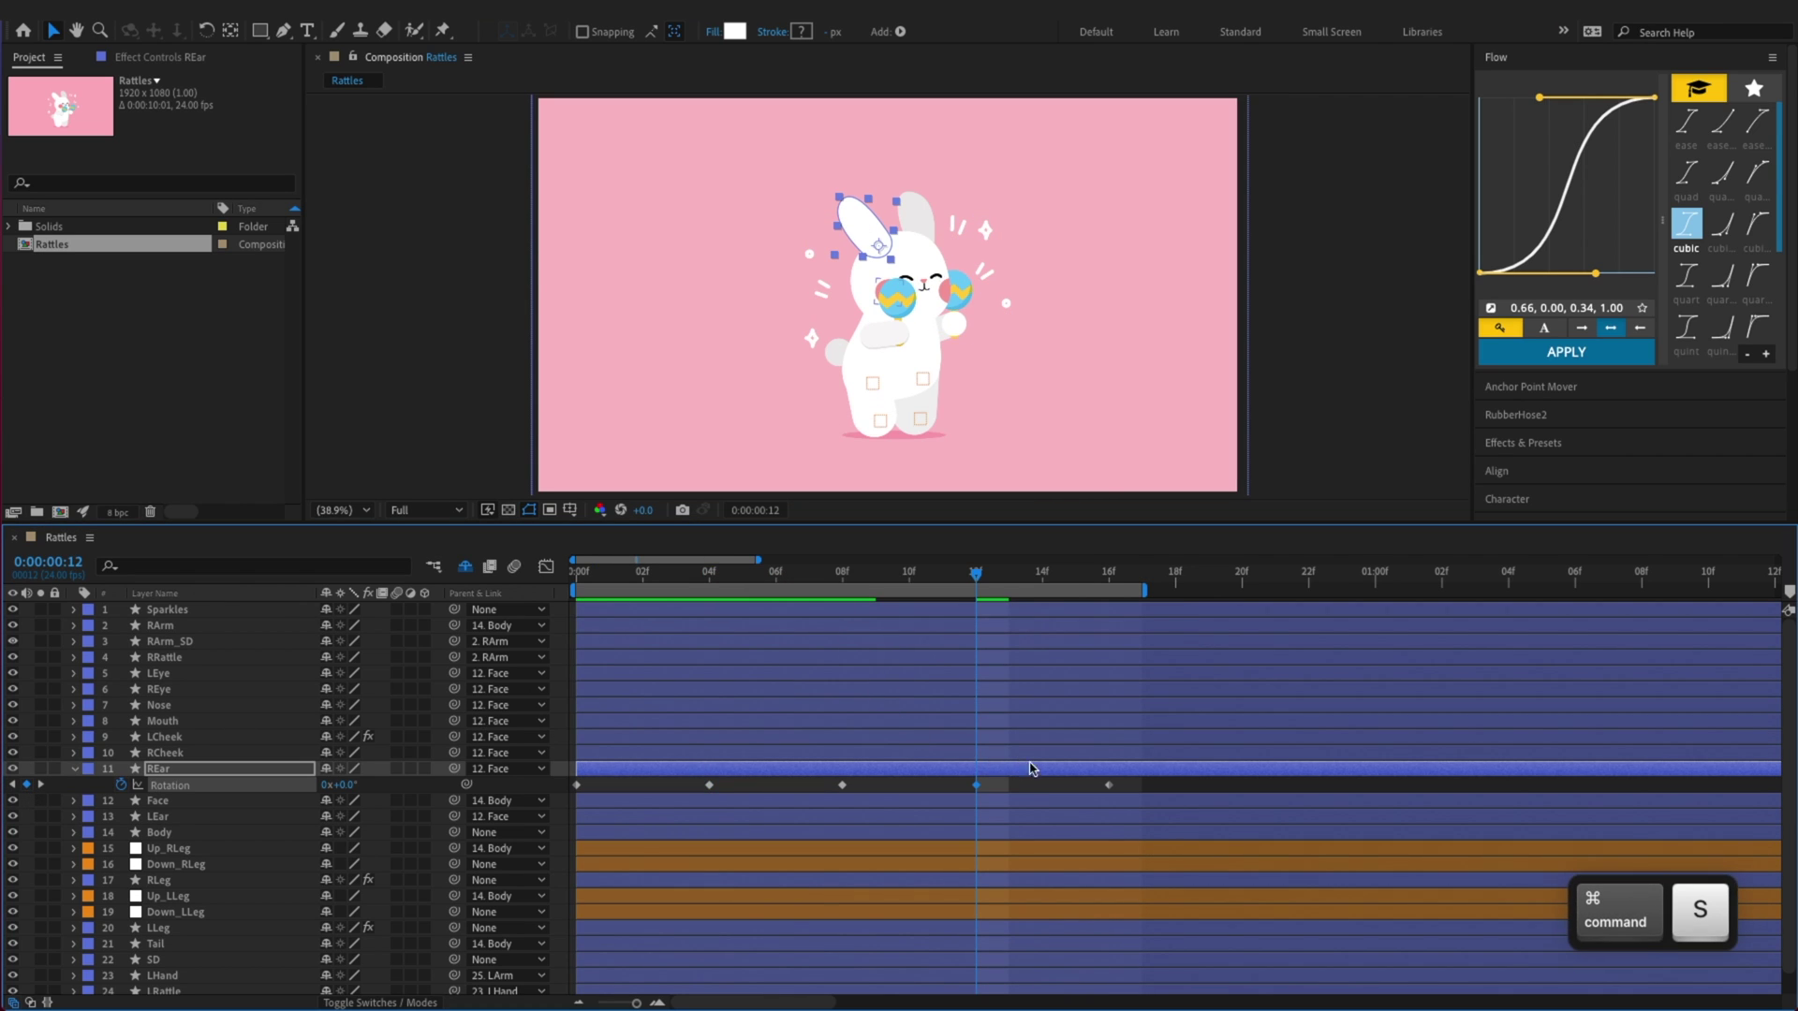
Set REar's Rotation to 5° at frame 8 and -3° at frame 0
left_click(1049, 781)
left_click_drag(614, 575, 853, 598)
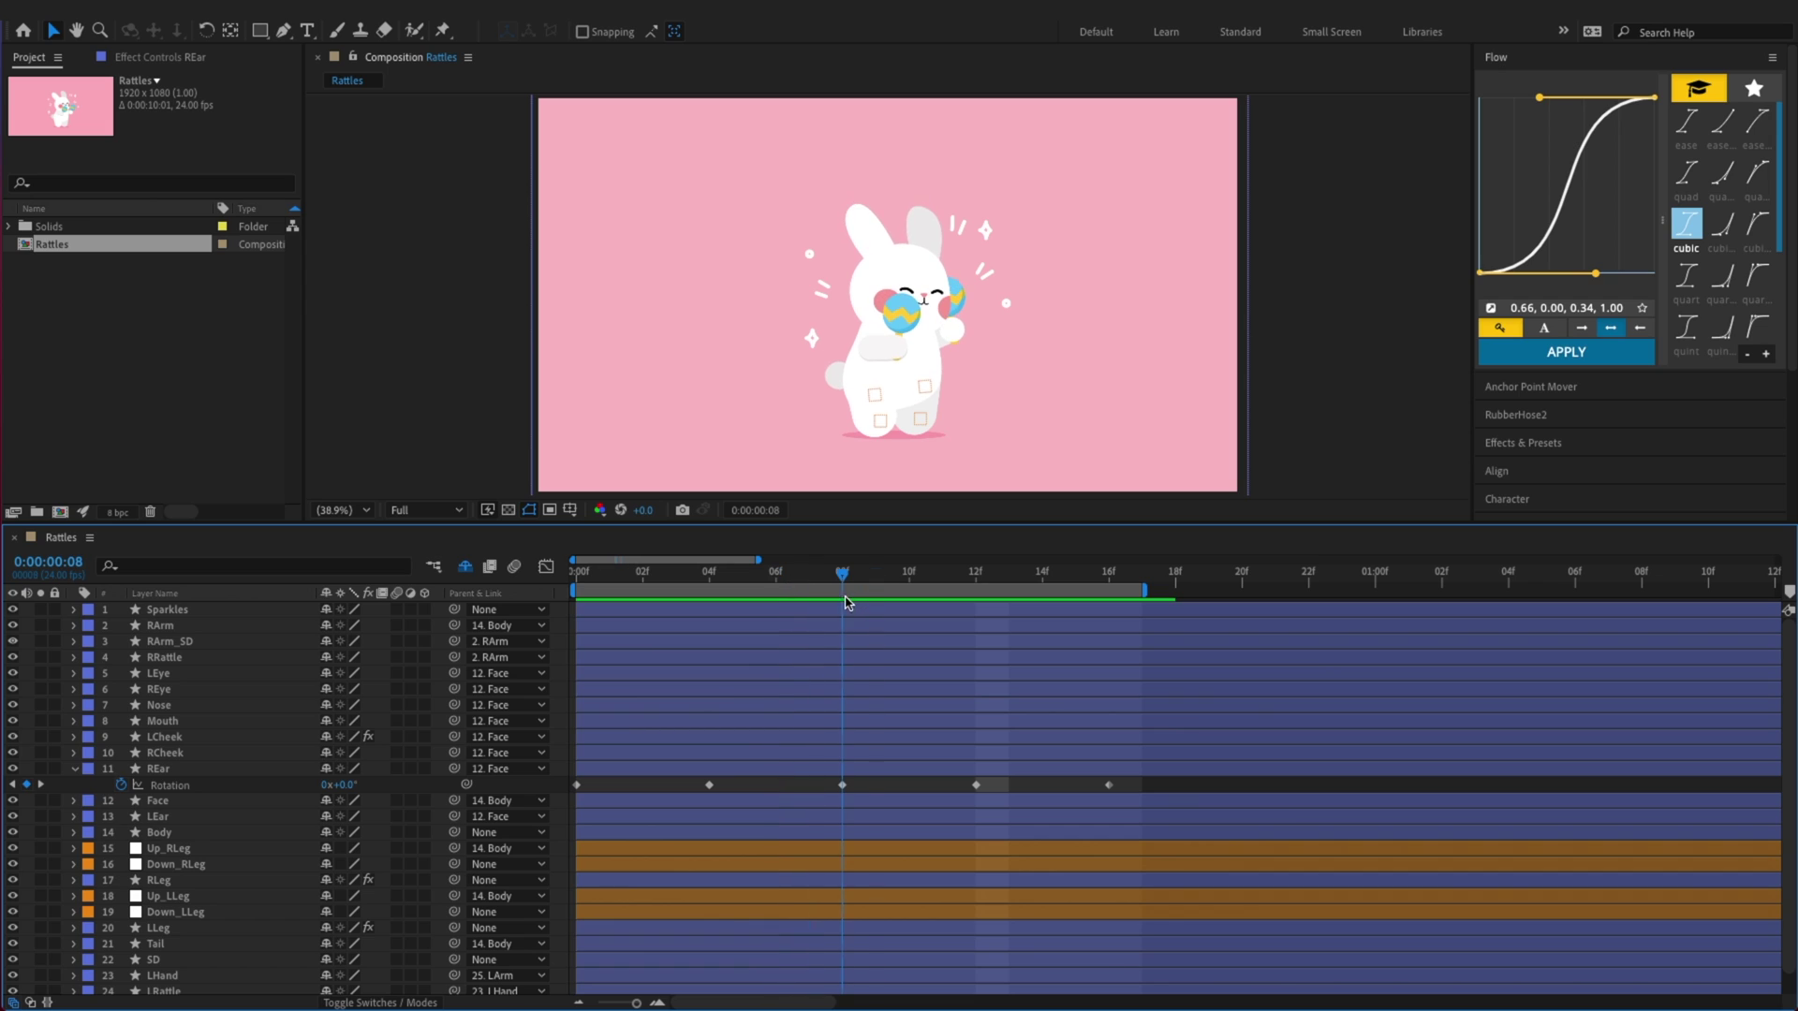
left_click(346, 786)
type("2")
key("Return")
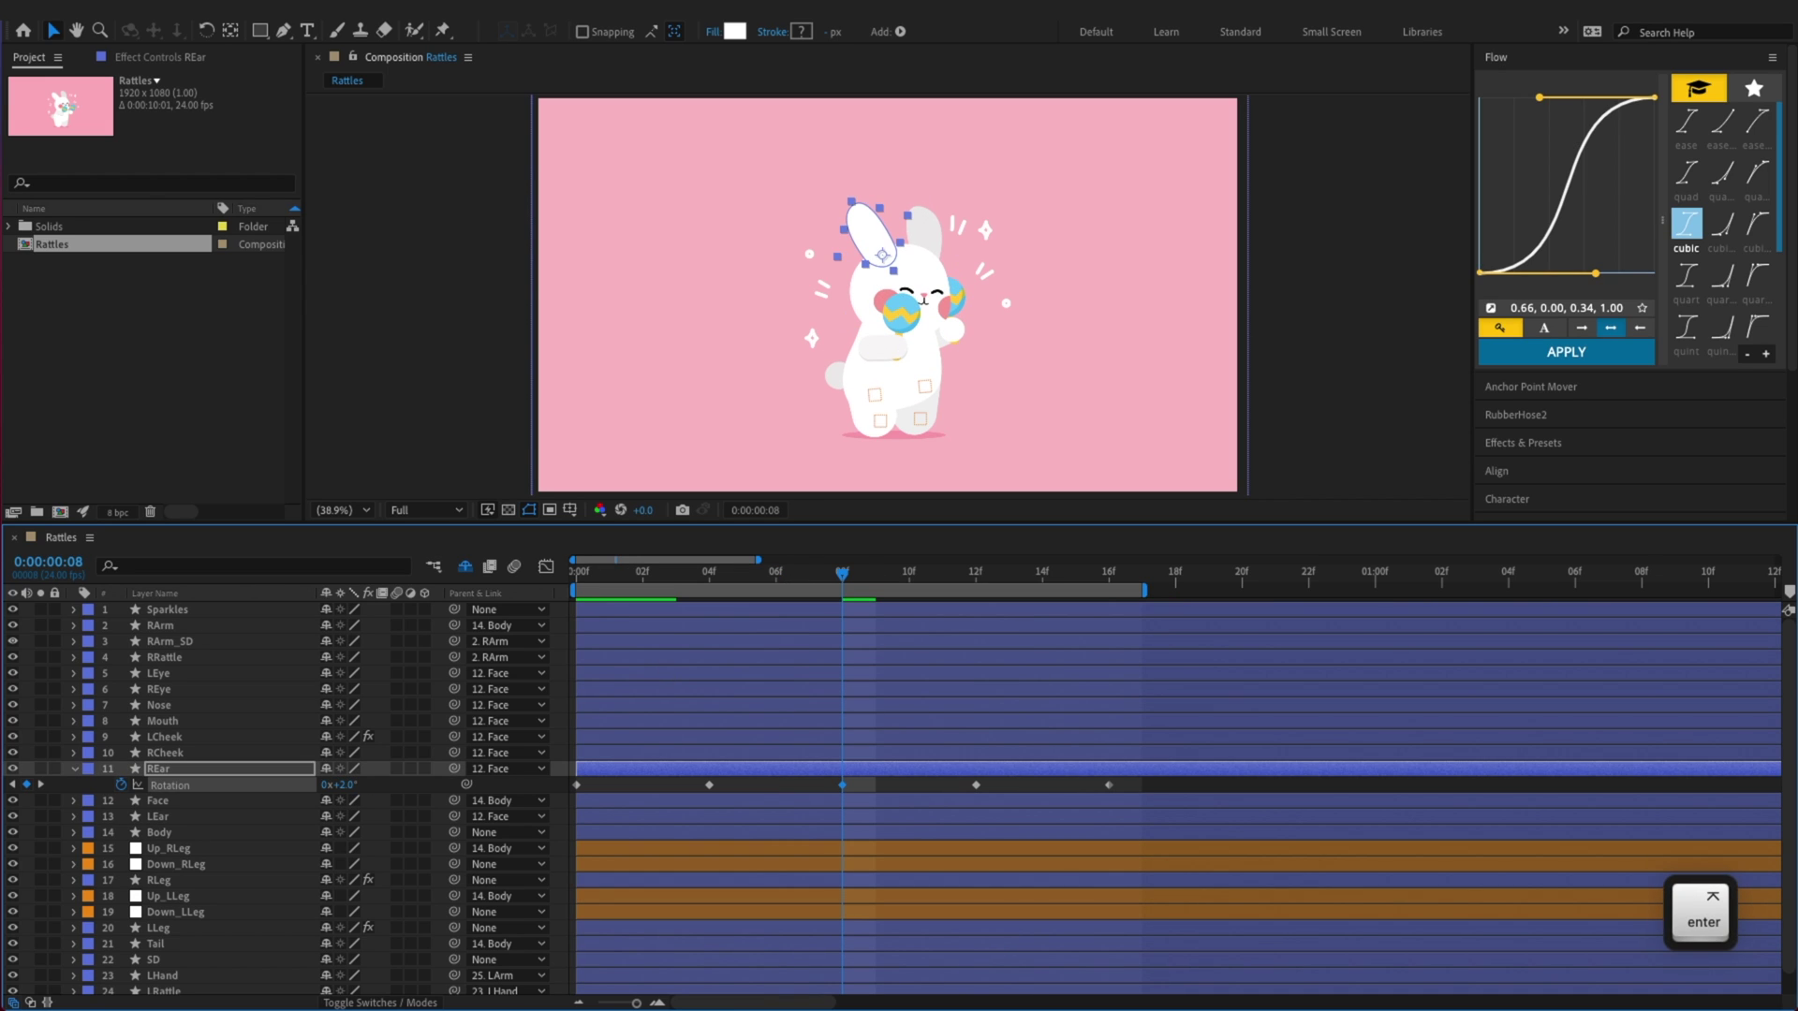
left_click_drag(344, 789, 348, 789)
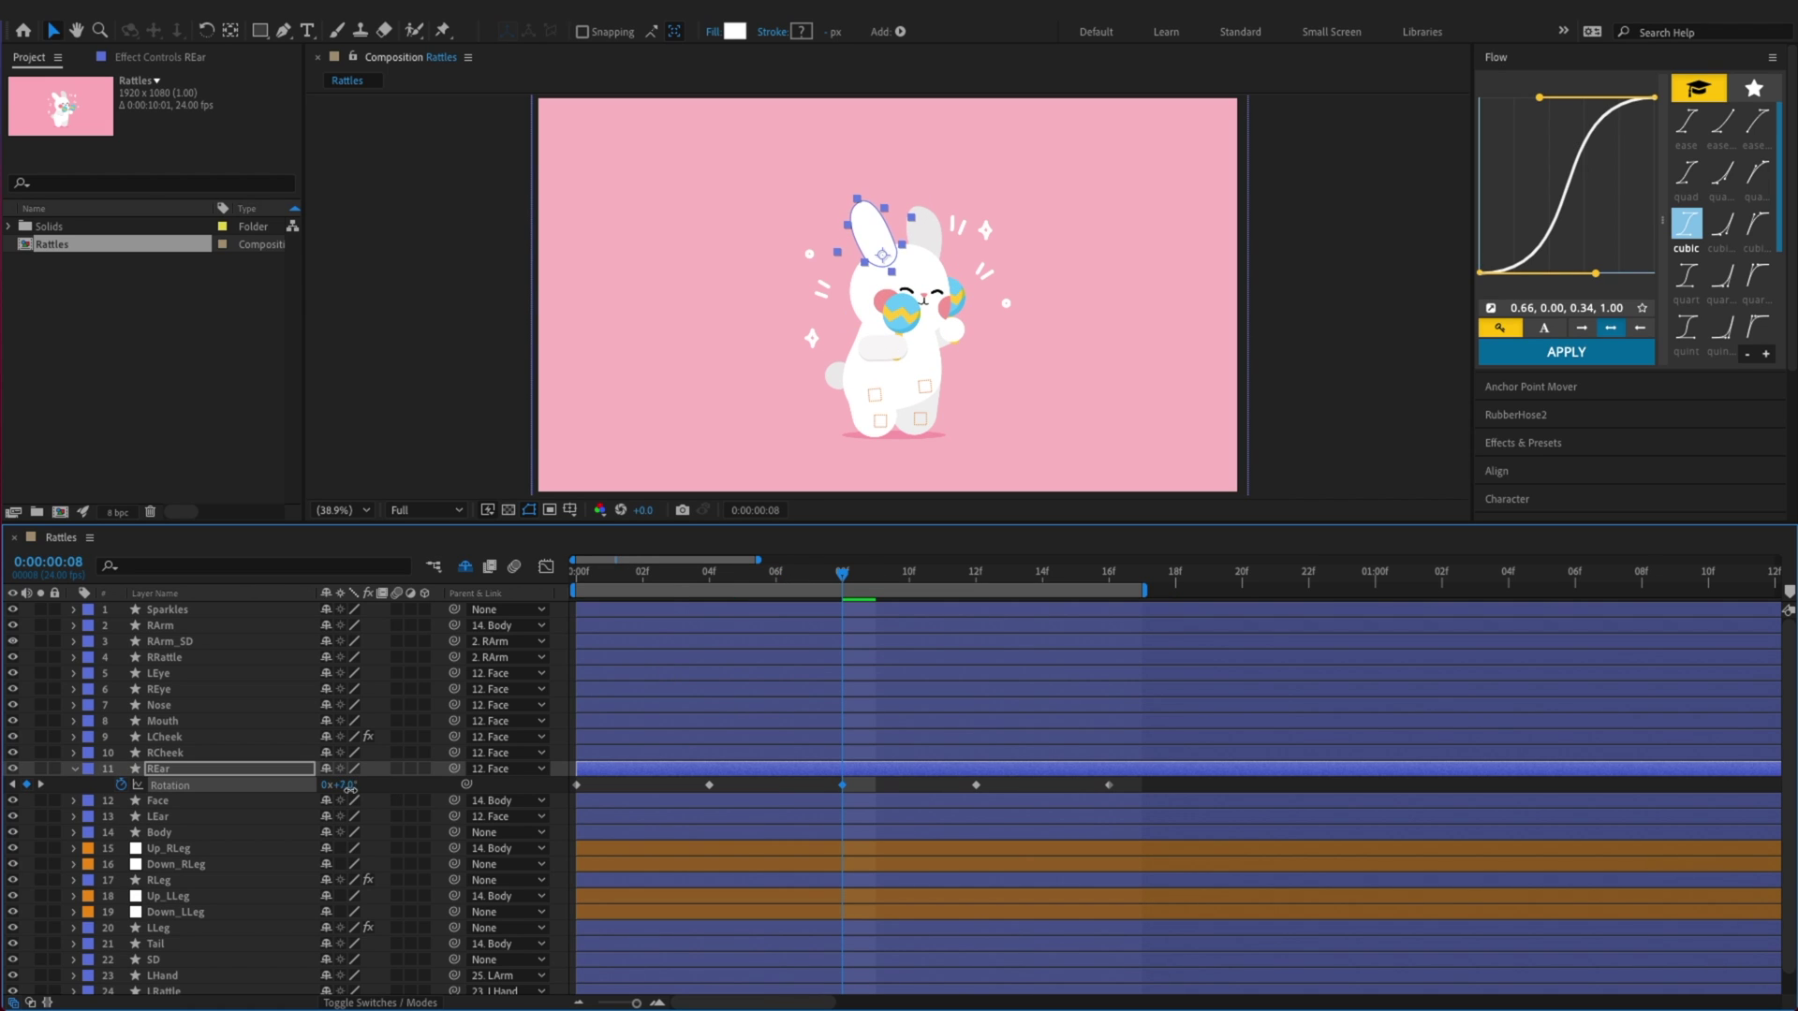
type("5")
key("Return")
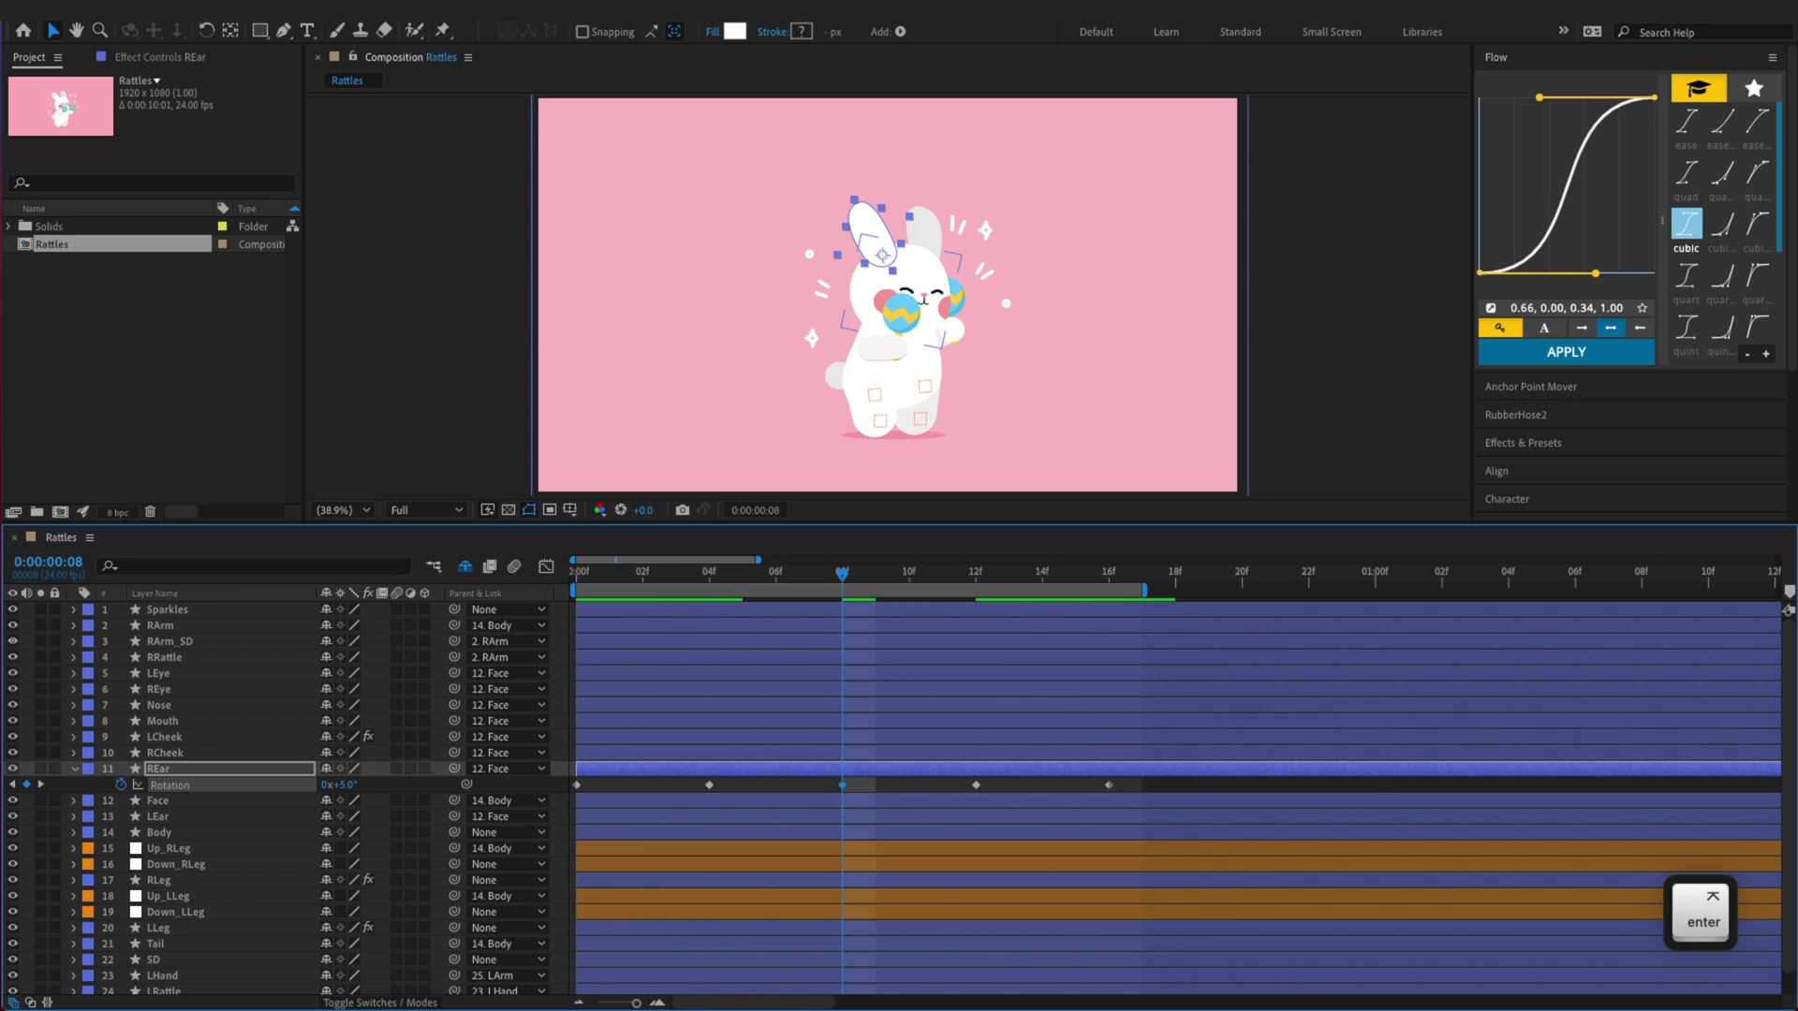
key("z")
key("z")
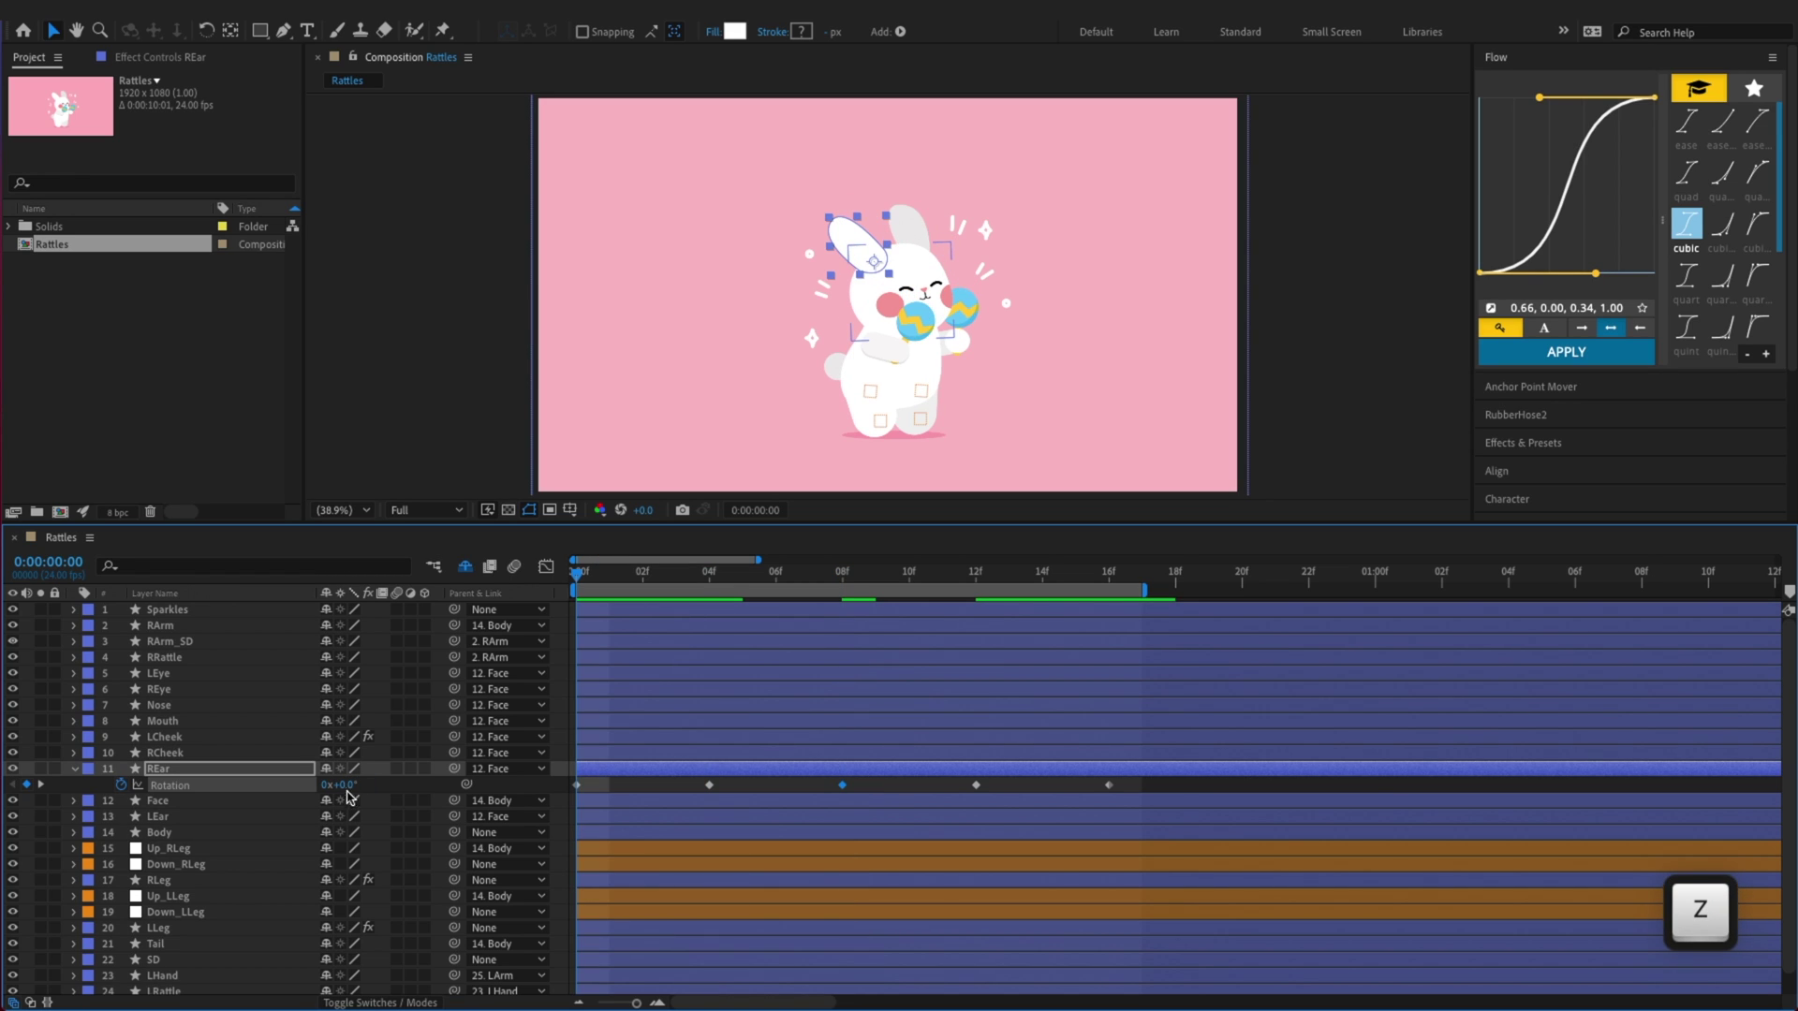
Delete REar's intermediate Rotation keyframes at frames 4 and 12
key("x")
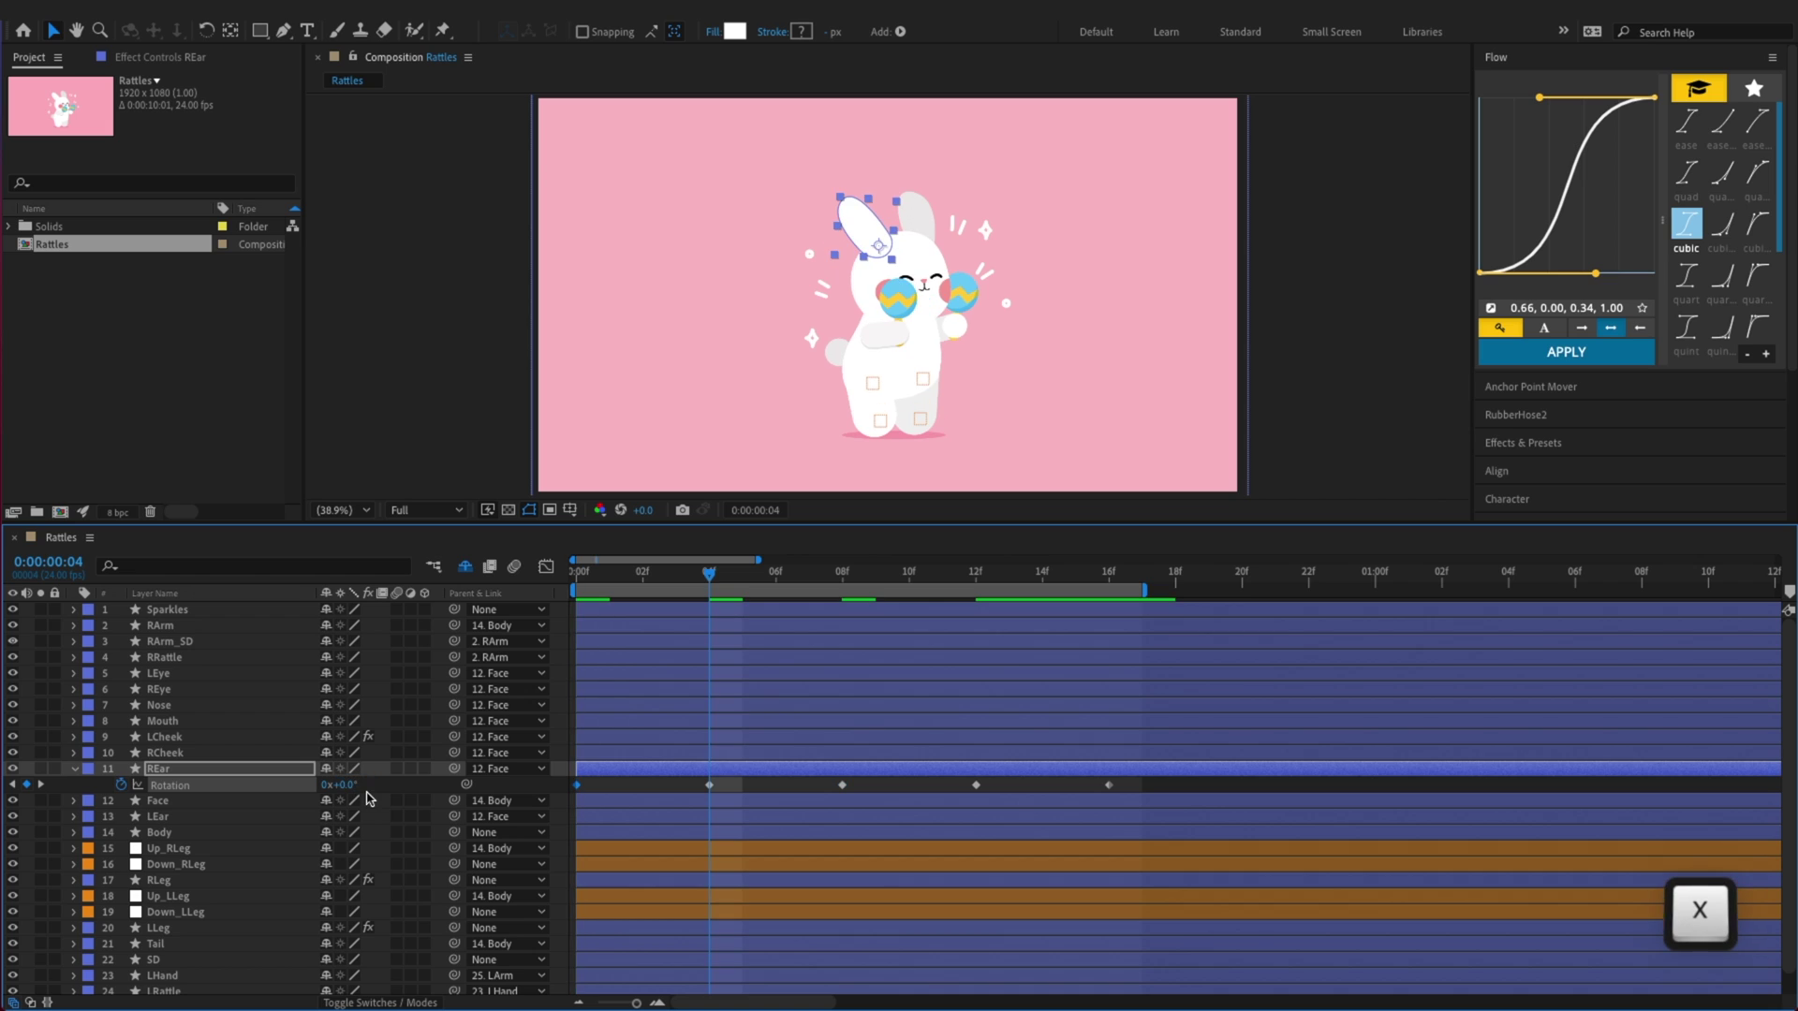
left_click(709, 785)
key("Delete")
key("x")
Copy REar's frame 0 Rotation keyframe onto frame 16 so the motion ends at the starting angle
key("x")
left_click_drag(992, 781, 971, 798)
key("c")
key("x")
left_click_drag(594, 778, 568, 800)
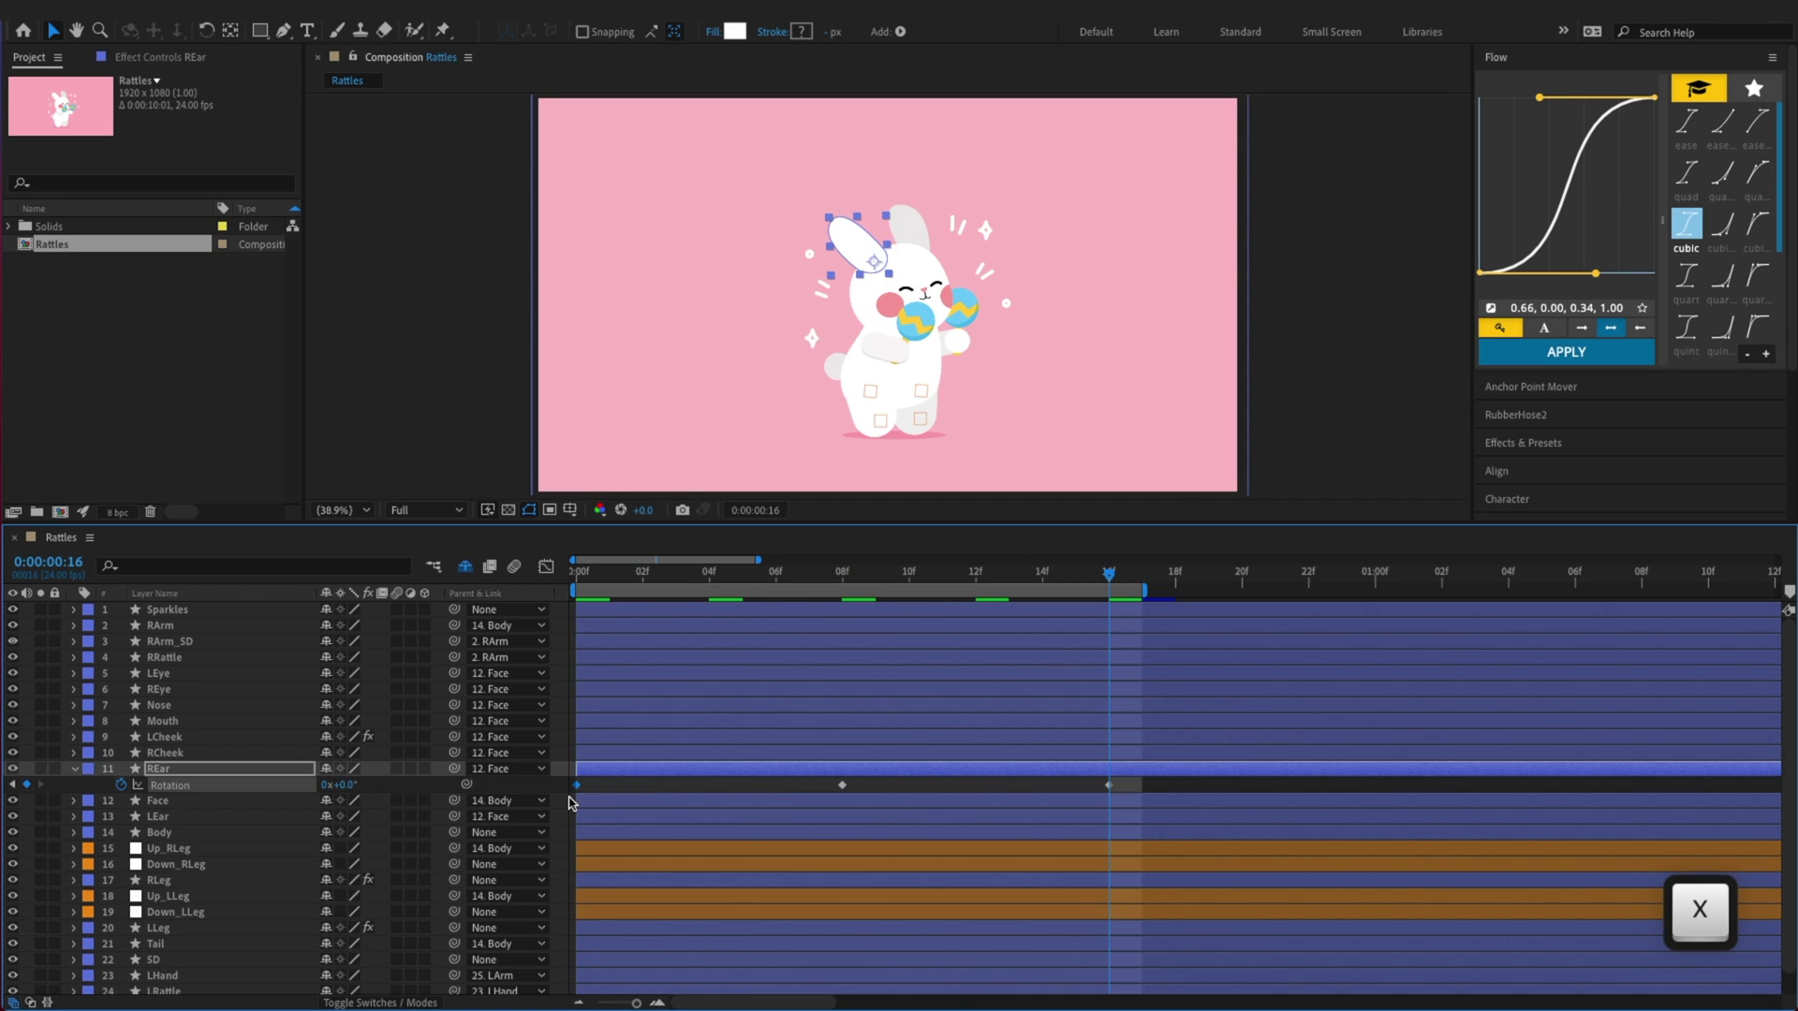
key("super+c")
key("super+v")
Ease all three REar Rotation keyframes with the Flow cubic curve (0.66, 0.00, 0.34, 1.00), preview the motion and save
left_click(546, 567)
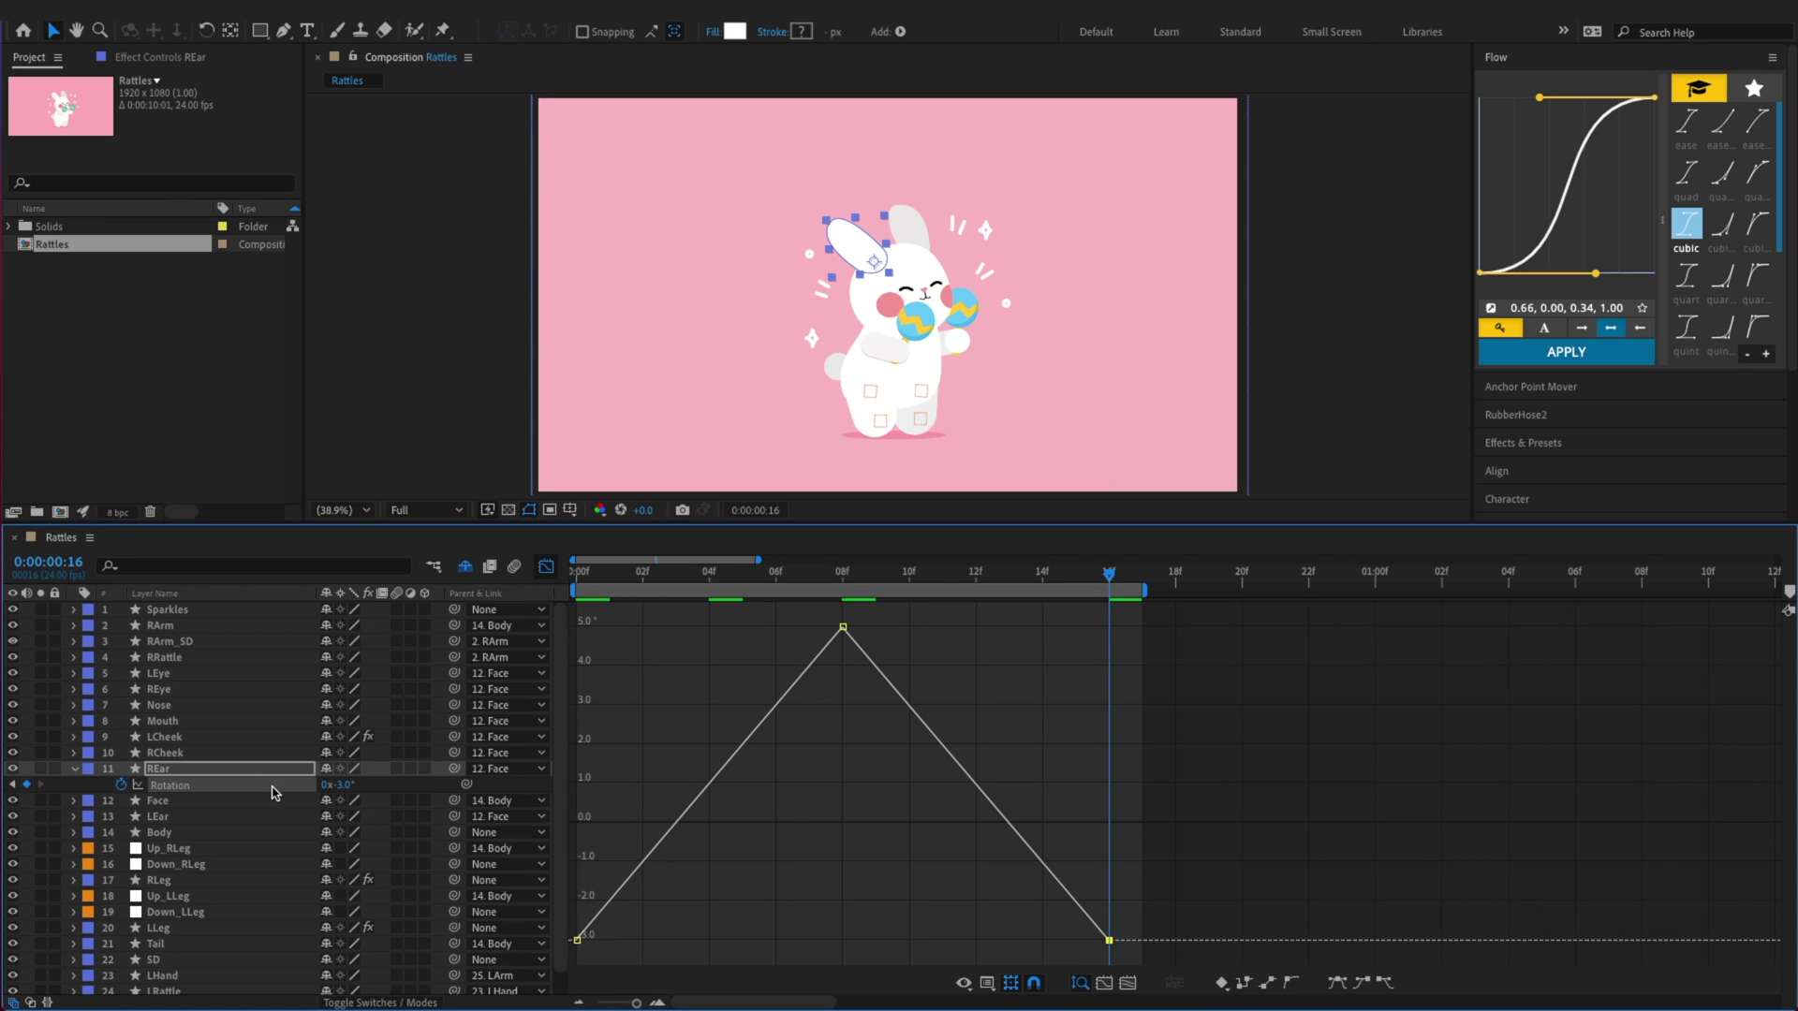
key("F9")
key("ctrl+s")
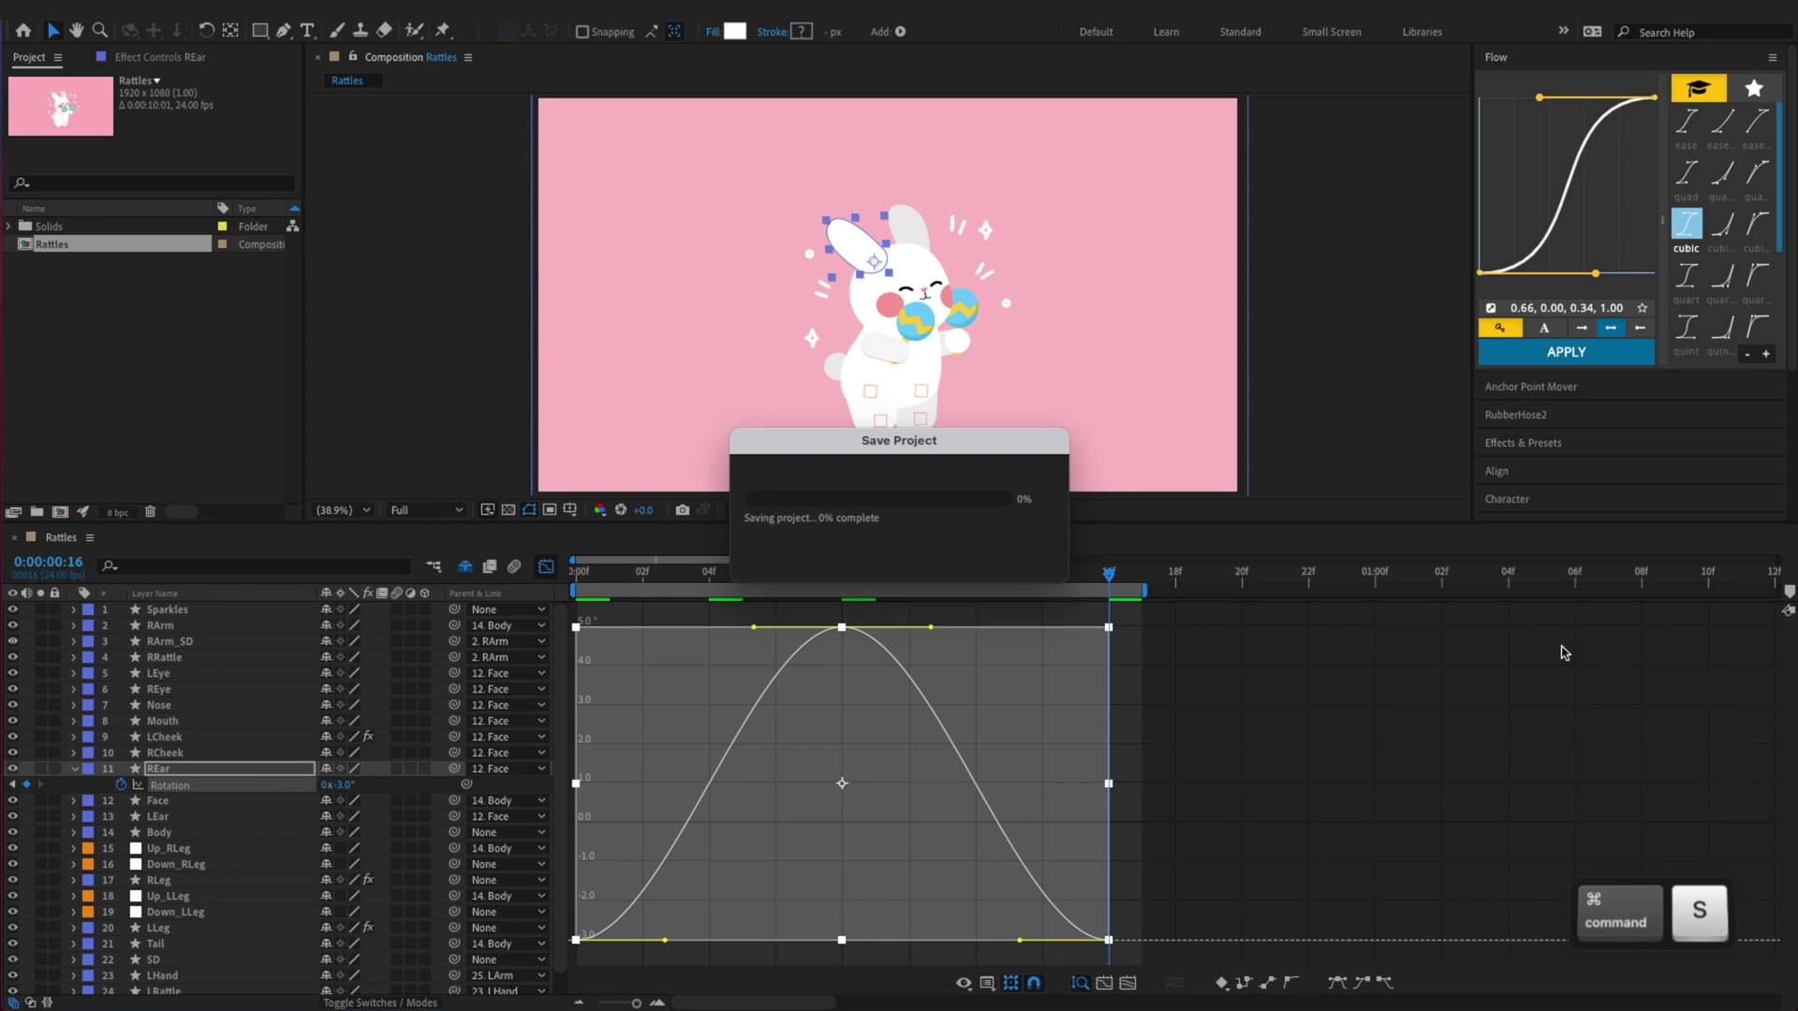
left_click(1588, 367)
left_click(593, 631)
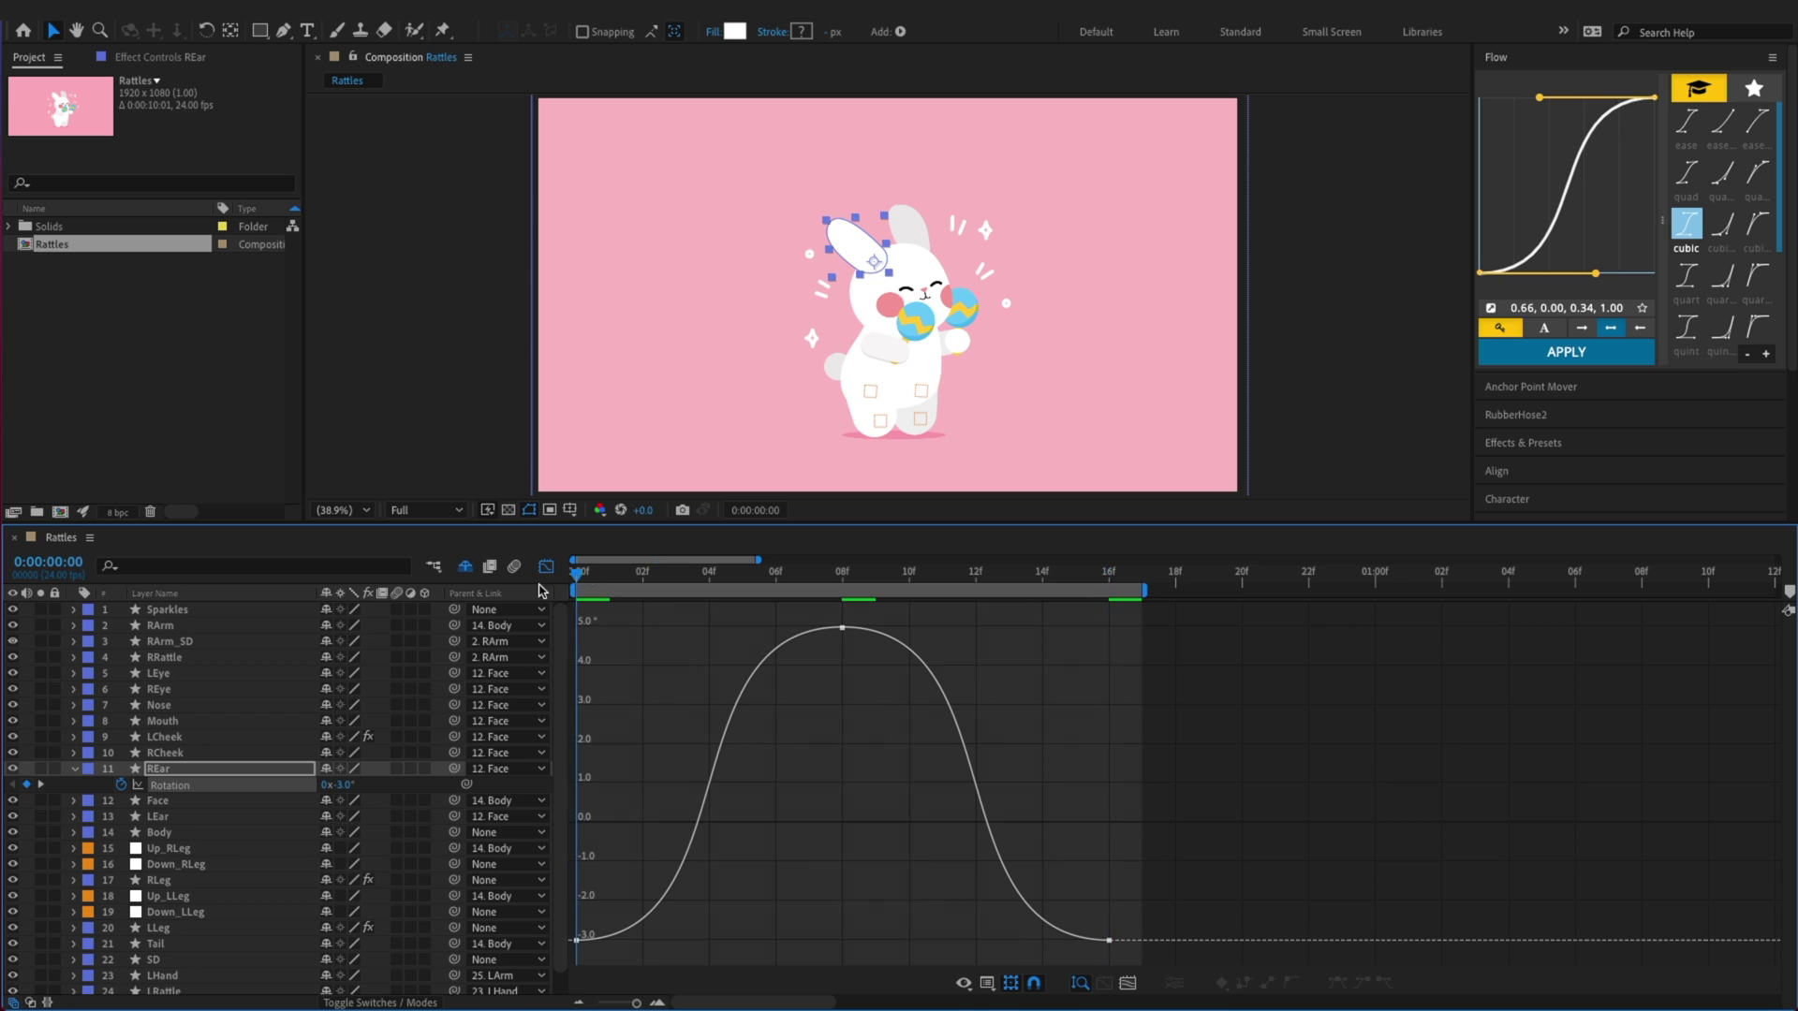
key("space")
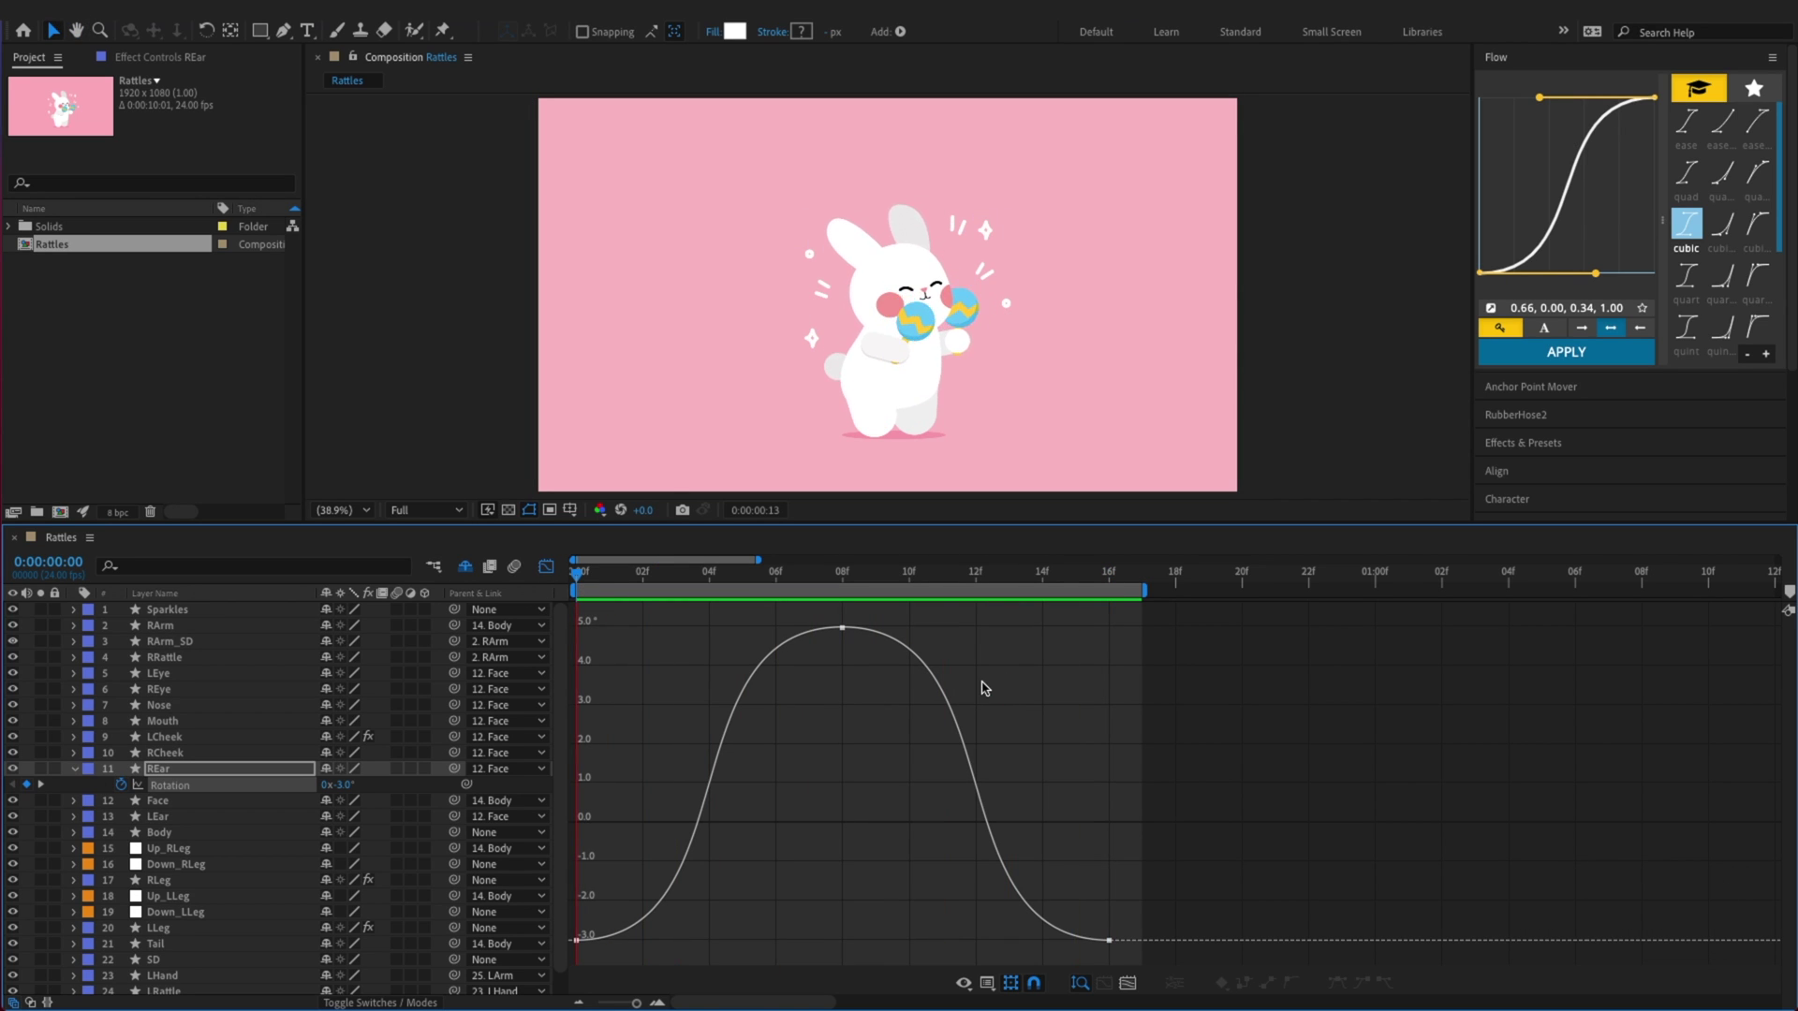
key("ctrl+s")
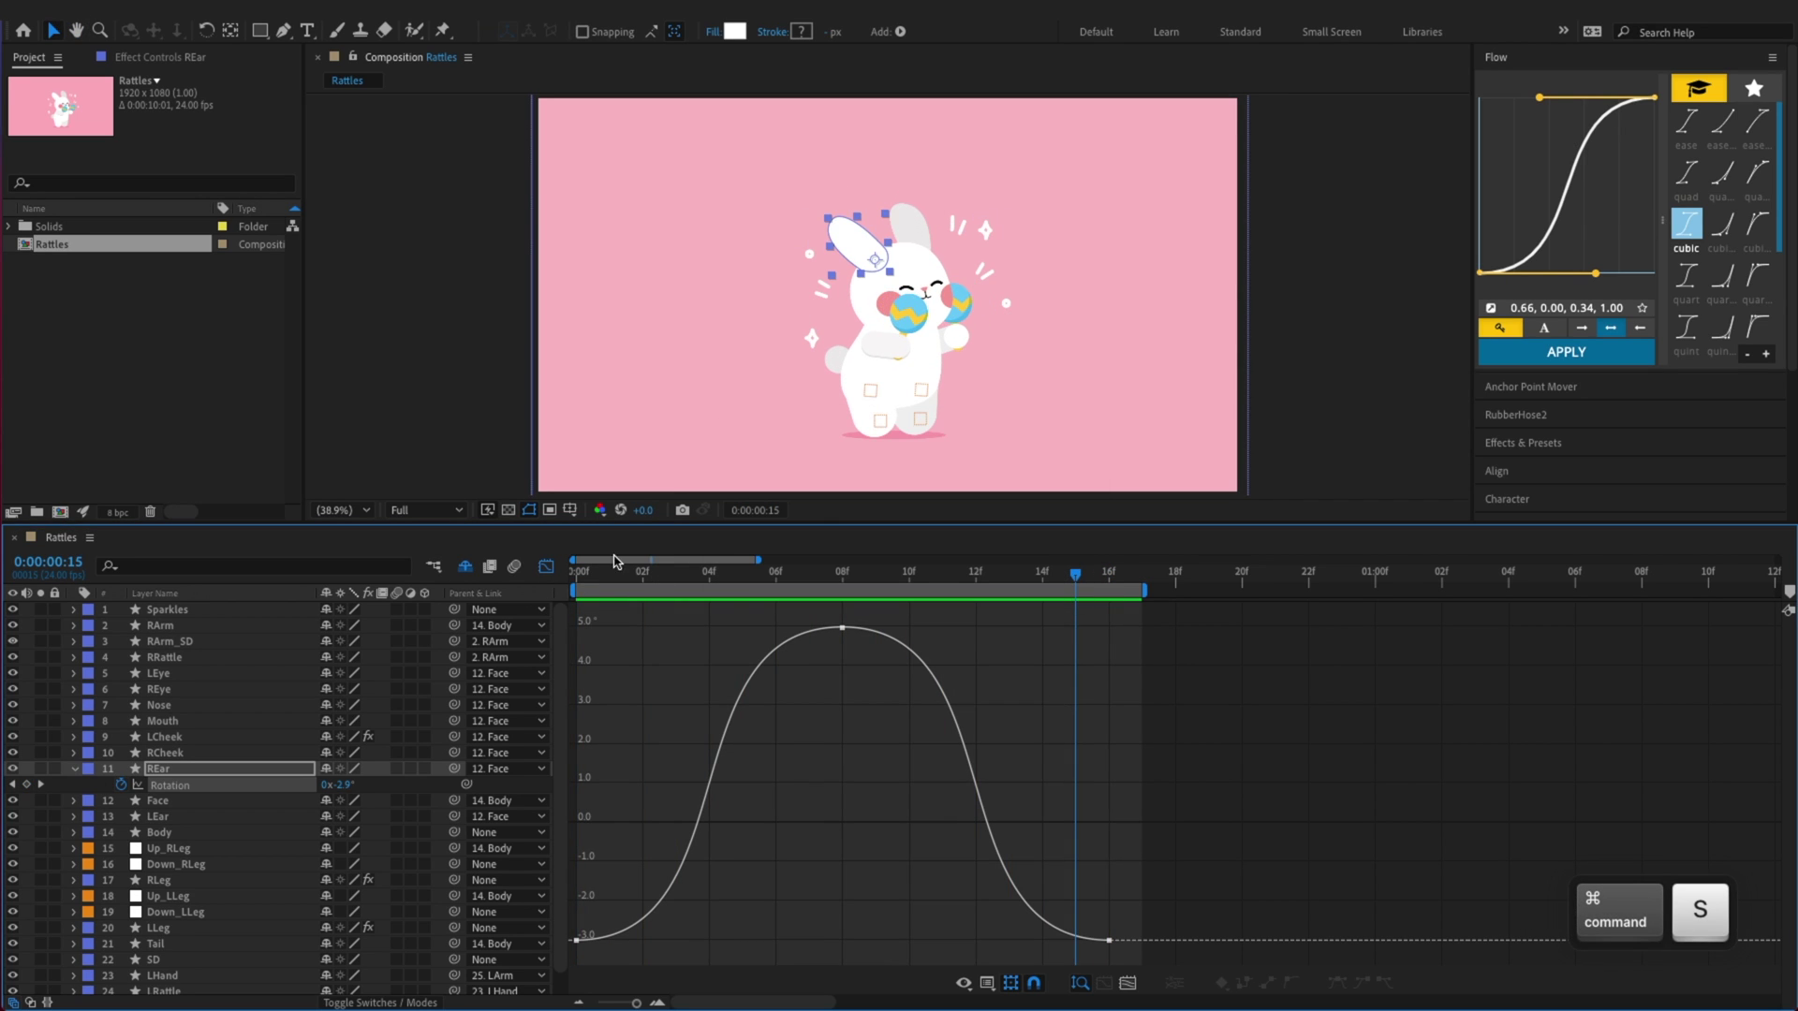
Replace REar's Rotation expression with loopIn() and close the Graph Editor
left_click(121, 785, "alt")
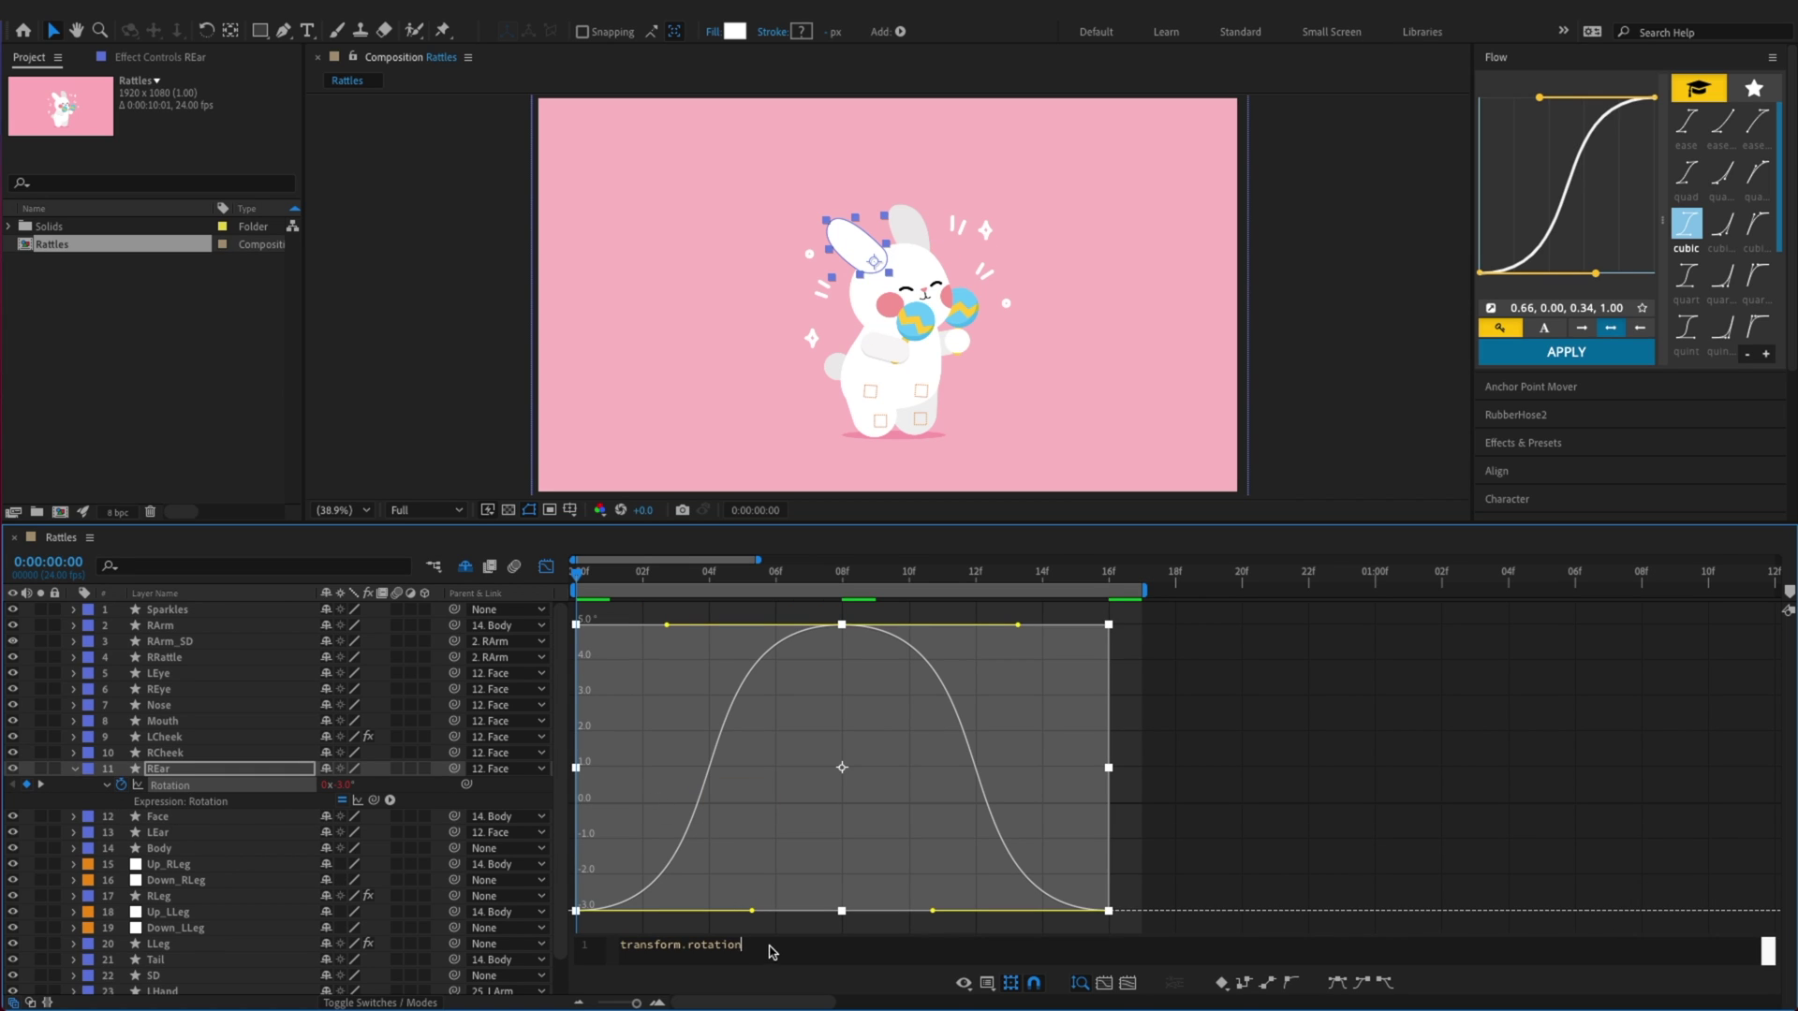
key("ctrl+a")
type("loop")
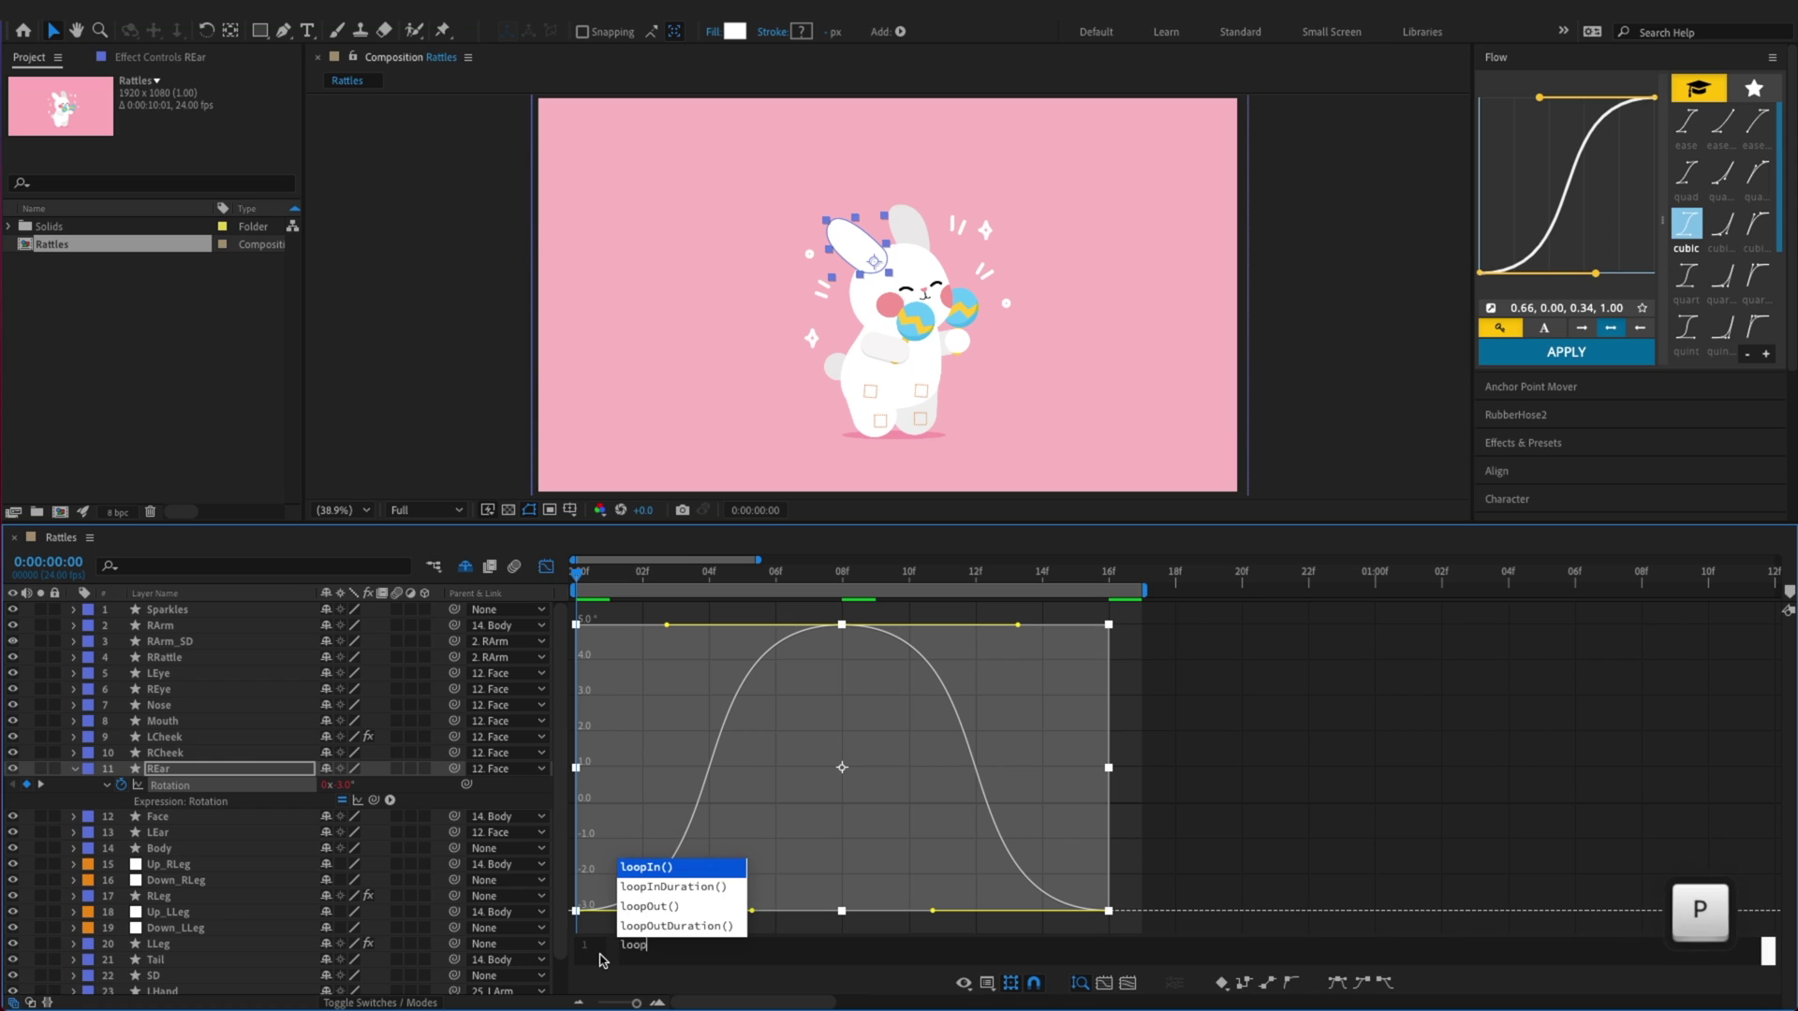
key("Return")
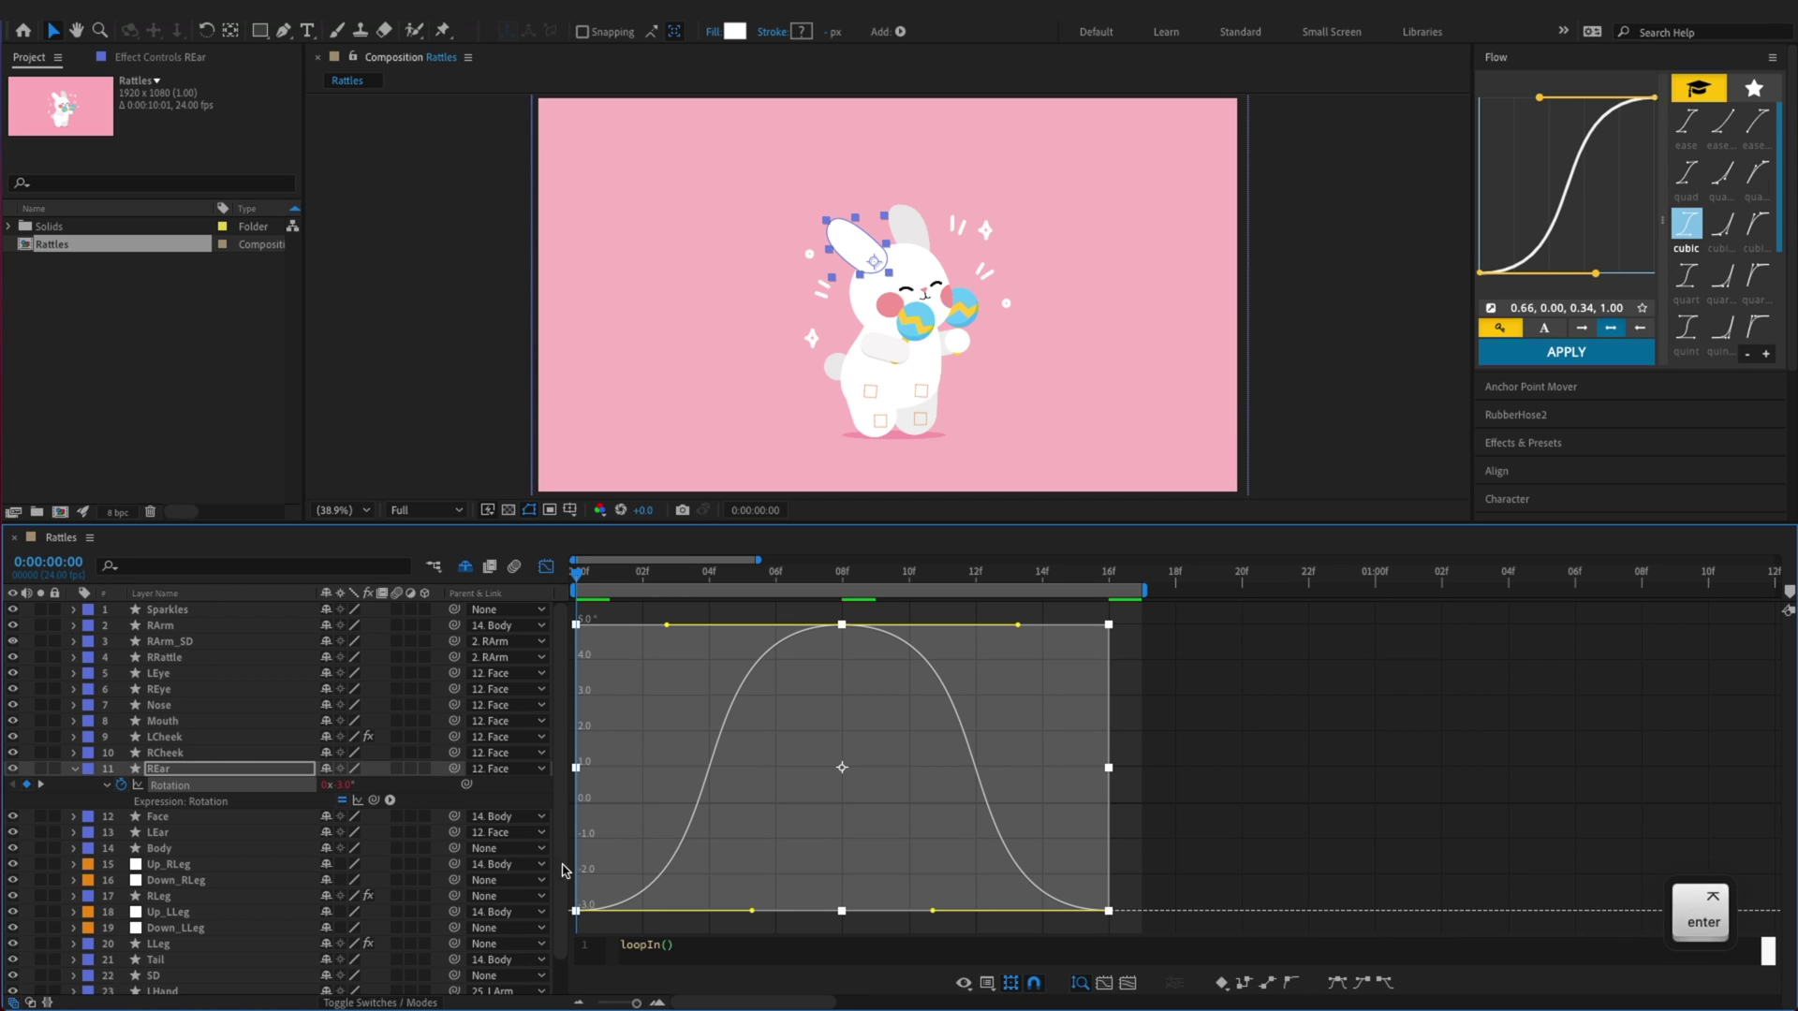
left_click(546, 567)
Shift all REar Rotation keyframes one frame later, to frames 1, 9 and 17, and save the project
left_click(193, 796)
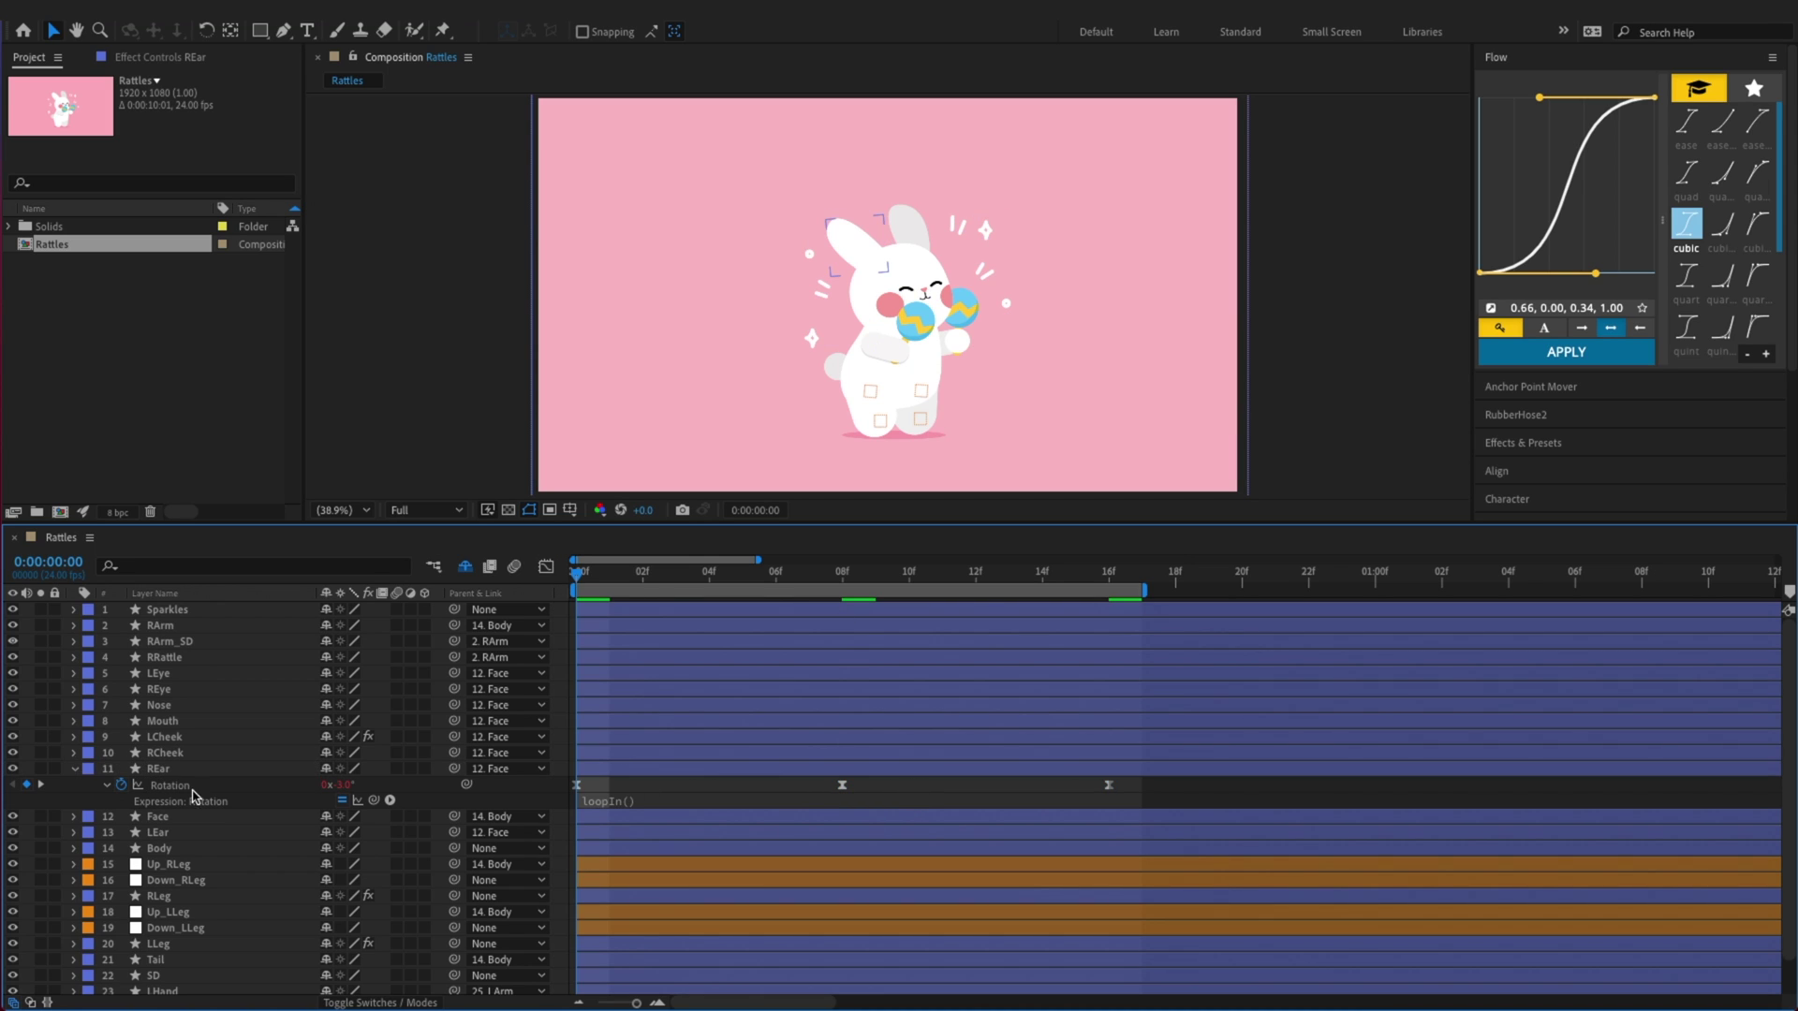
left_click(98, 787)
left_click(225, 787)
key("alt+w")
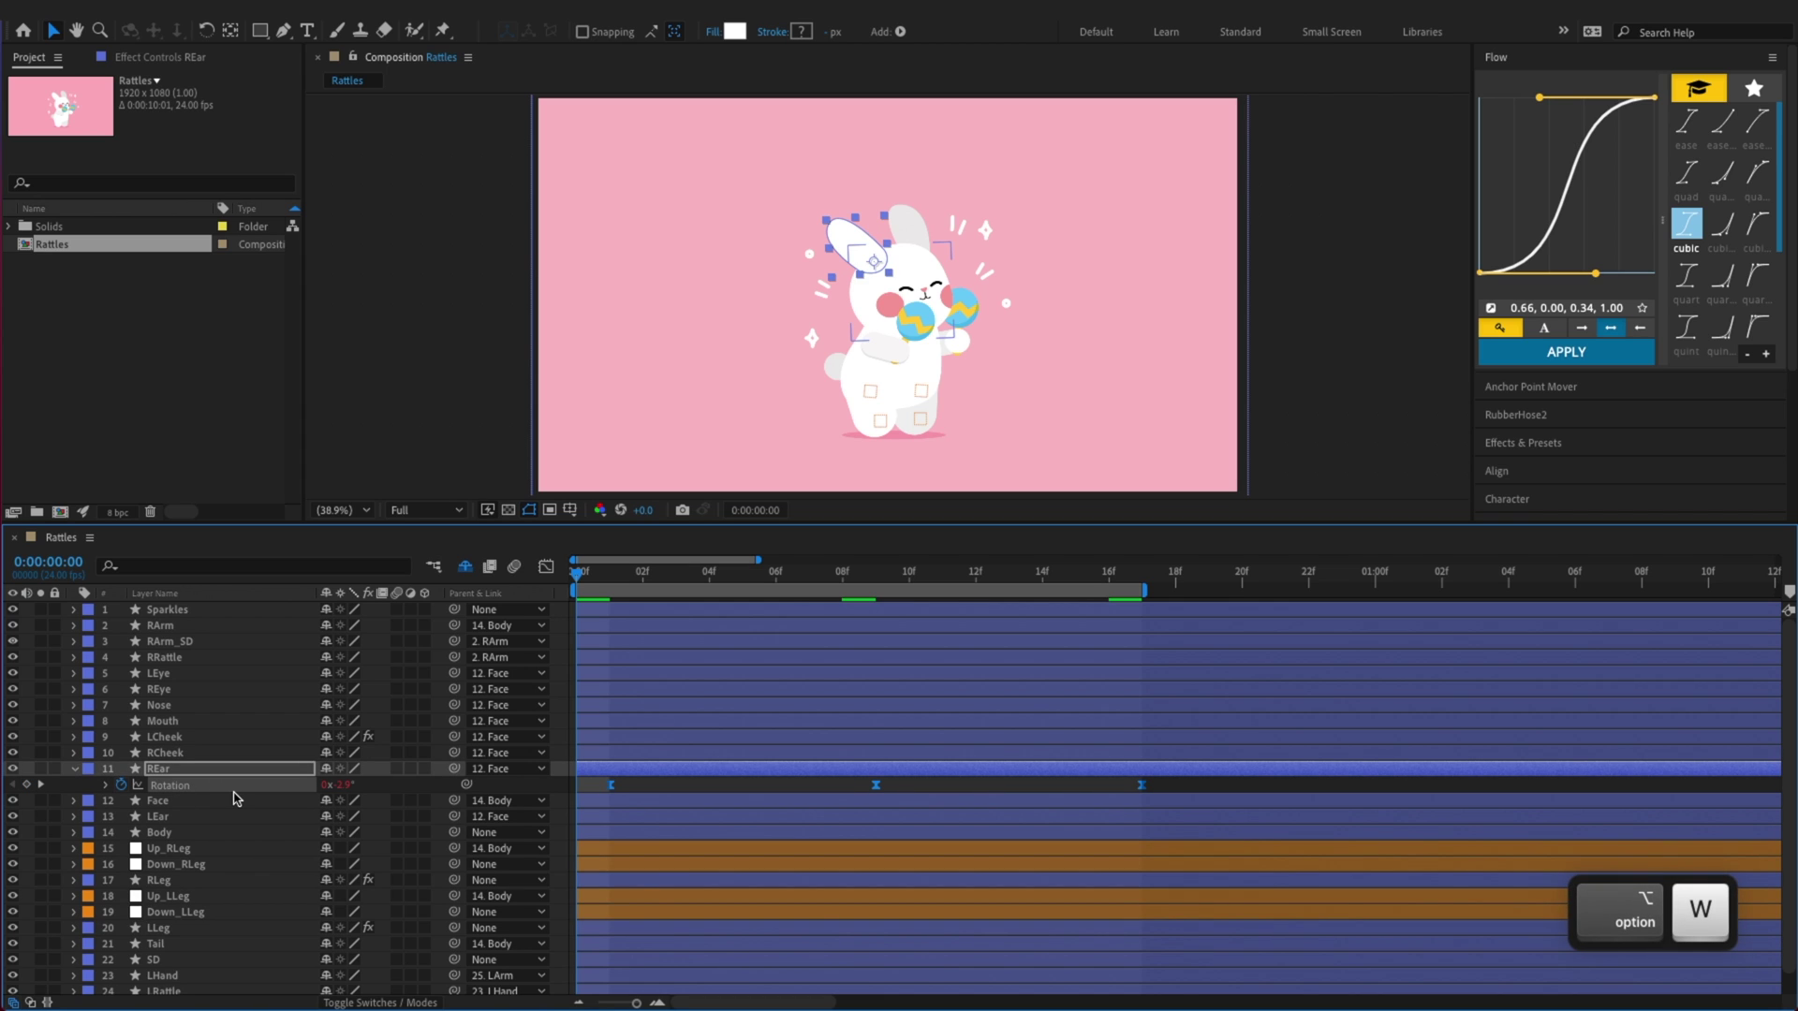
key("super+s")
Play back and scrub the loop to check the delayed right ear motion, and save the project
left_click(671, 801)
left_click(678, 786)
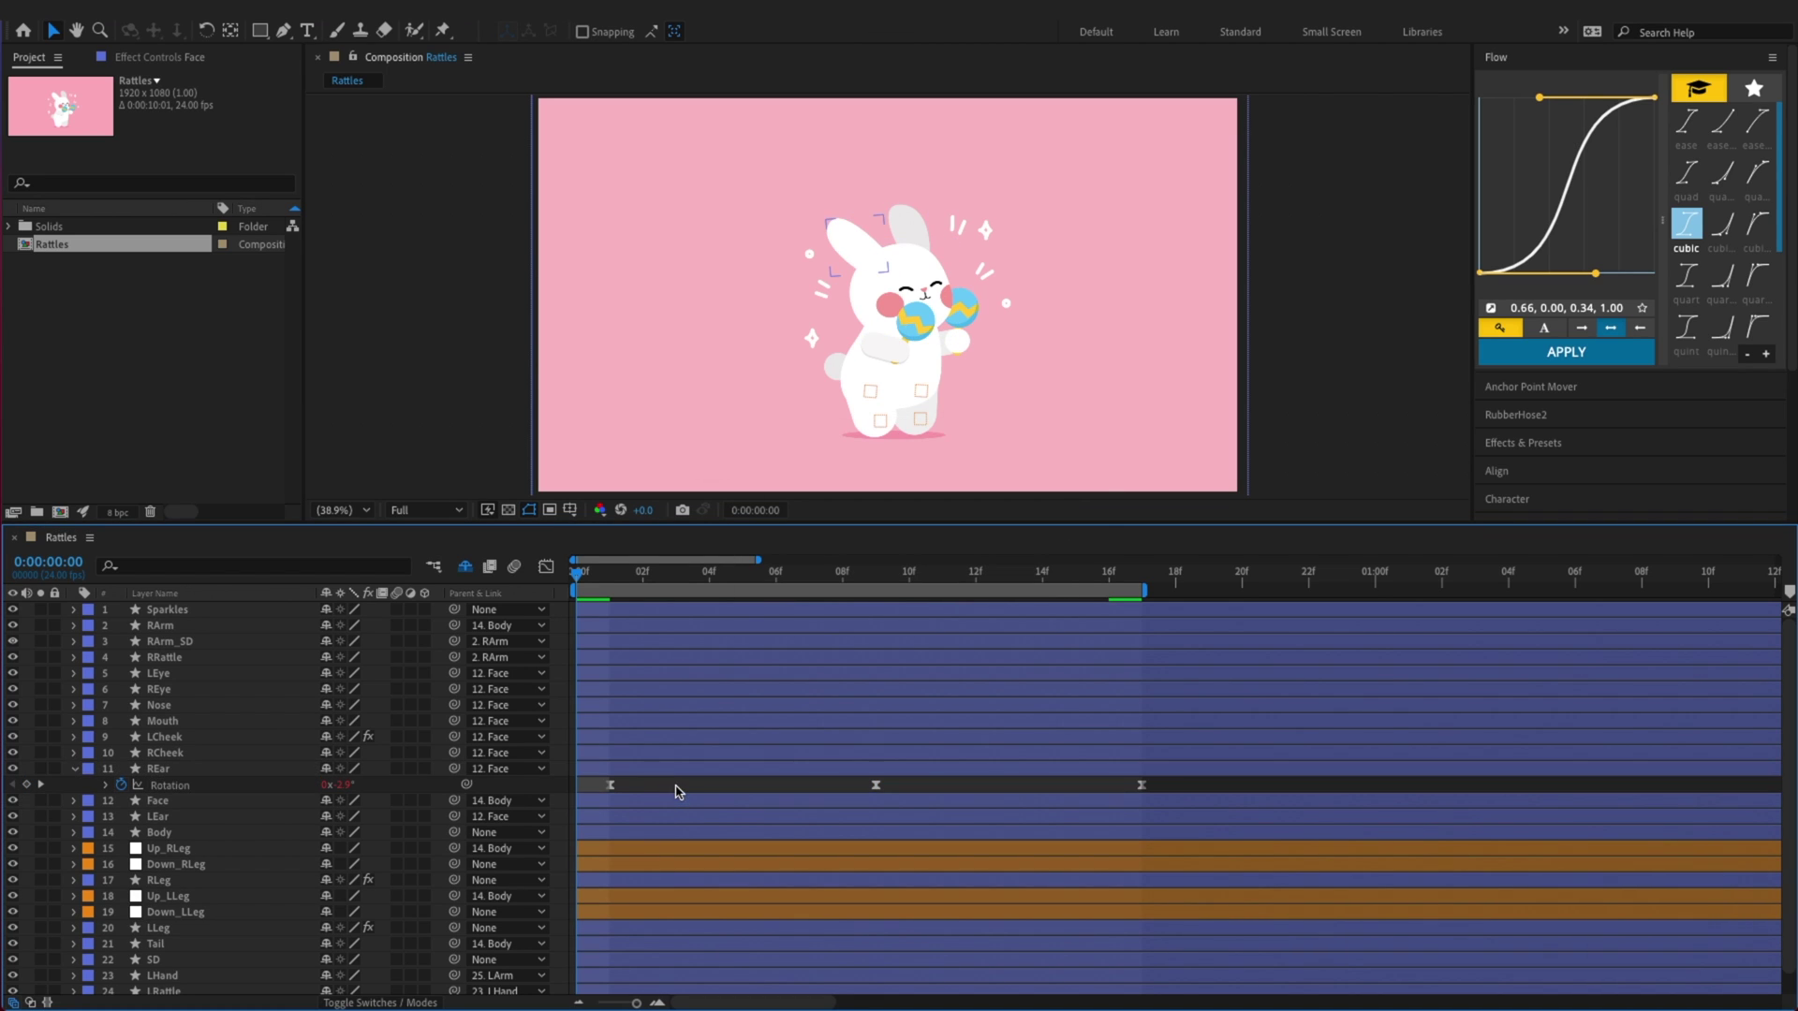
key("space")
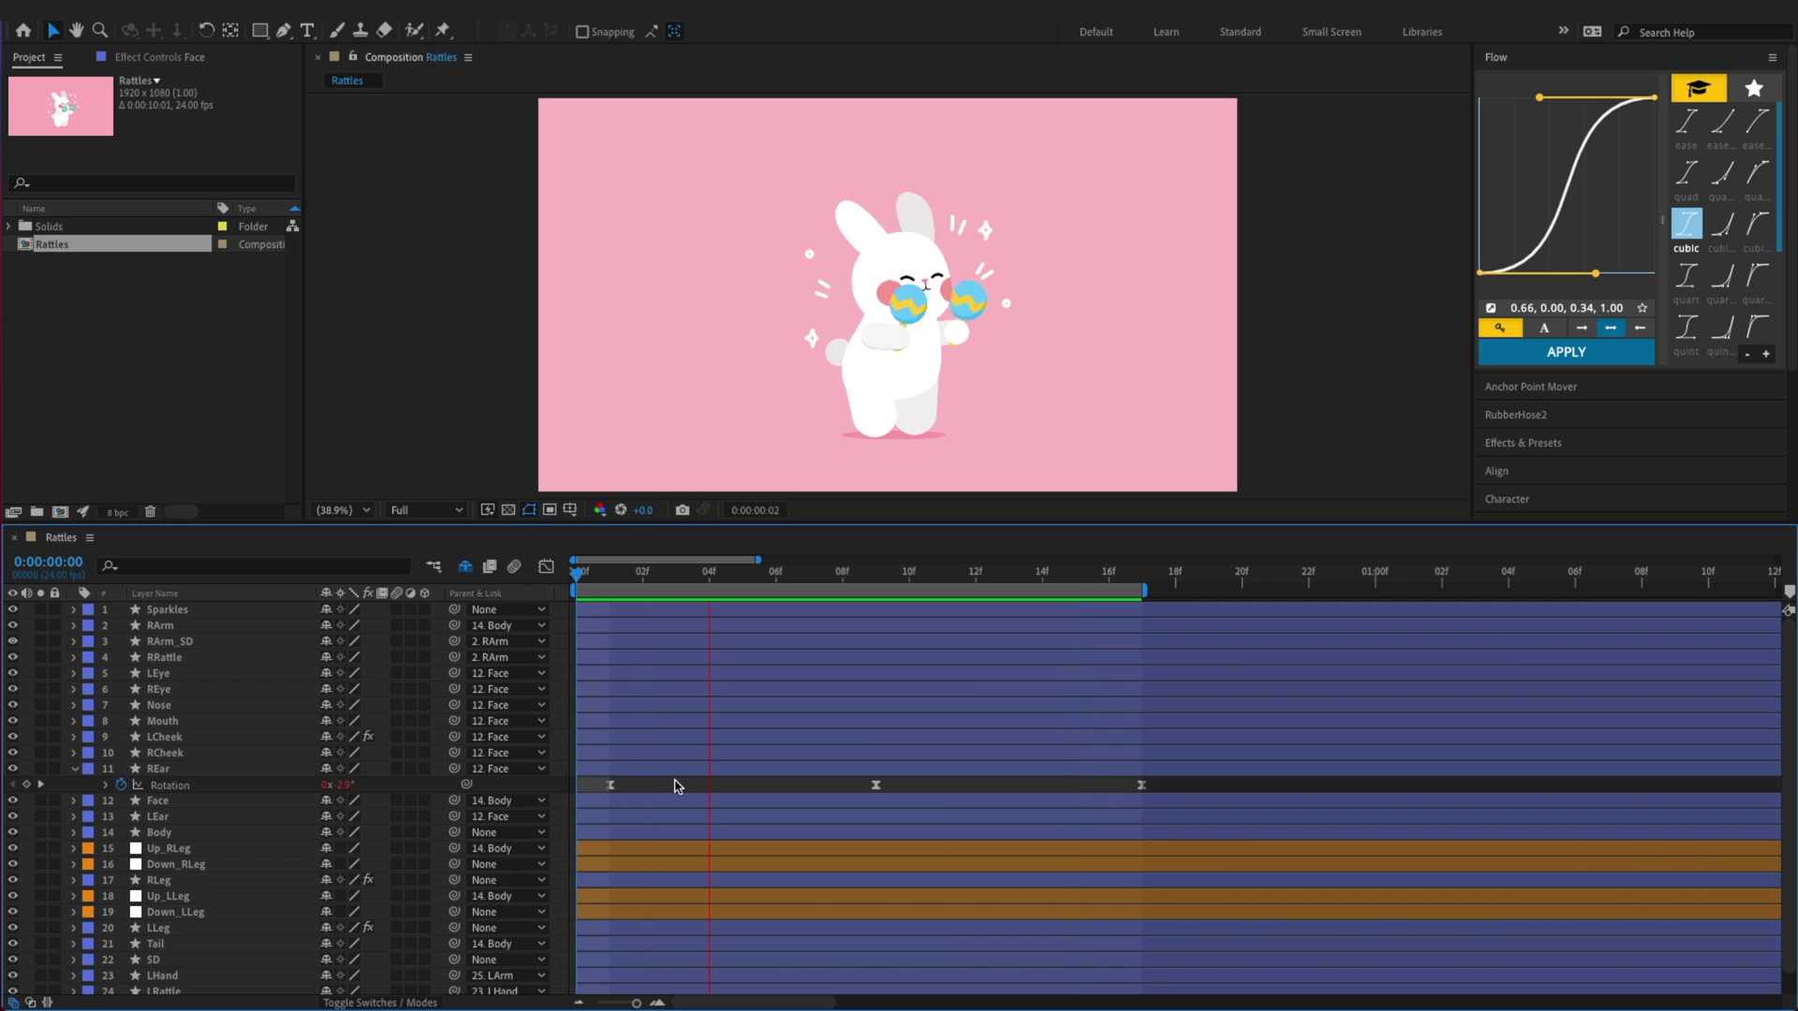
key("space")
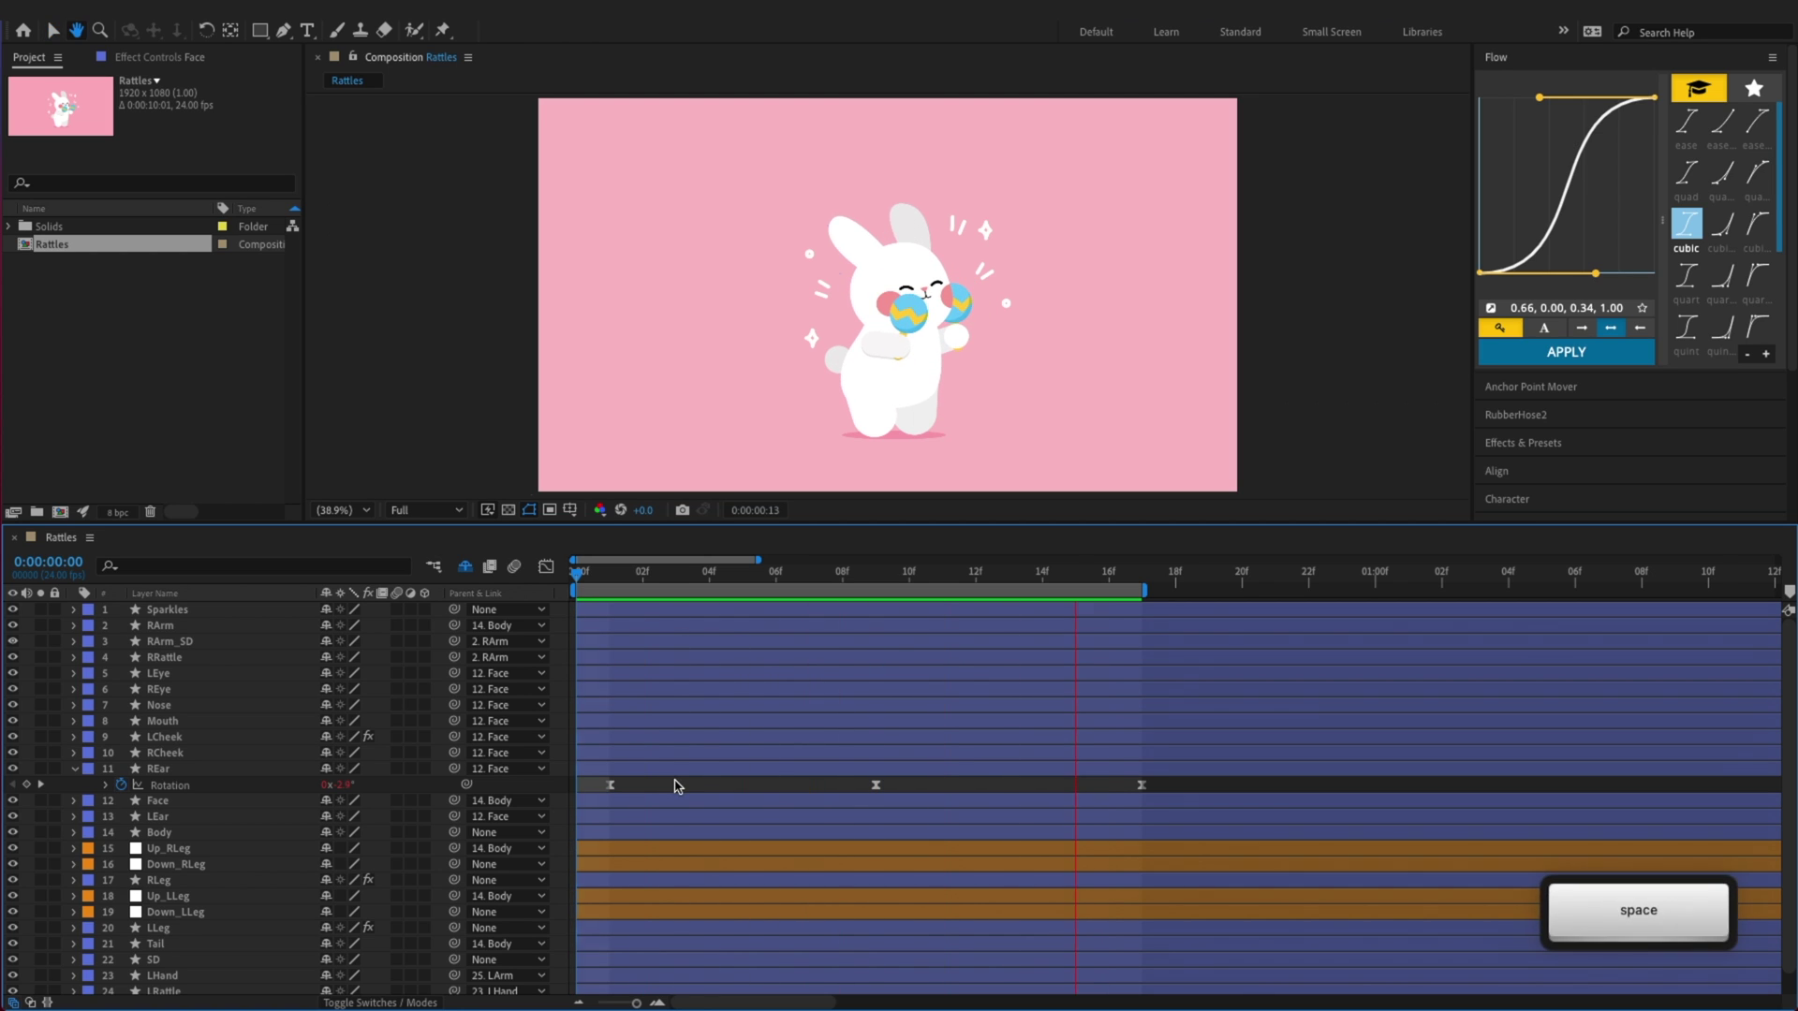
key("super+s")
left_click(576, 585)
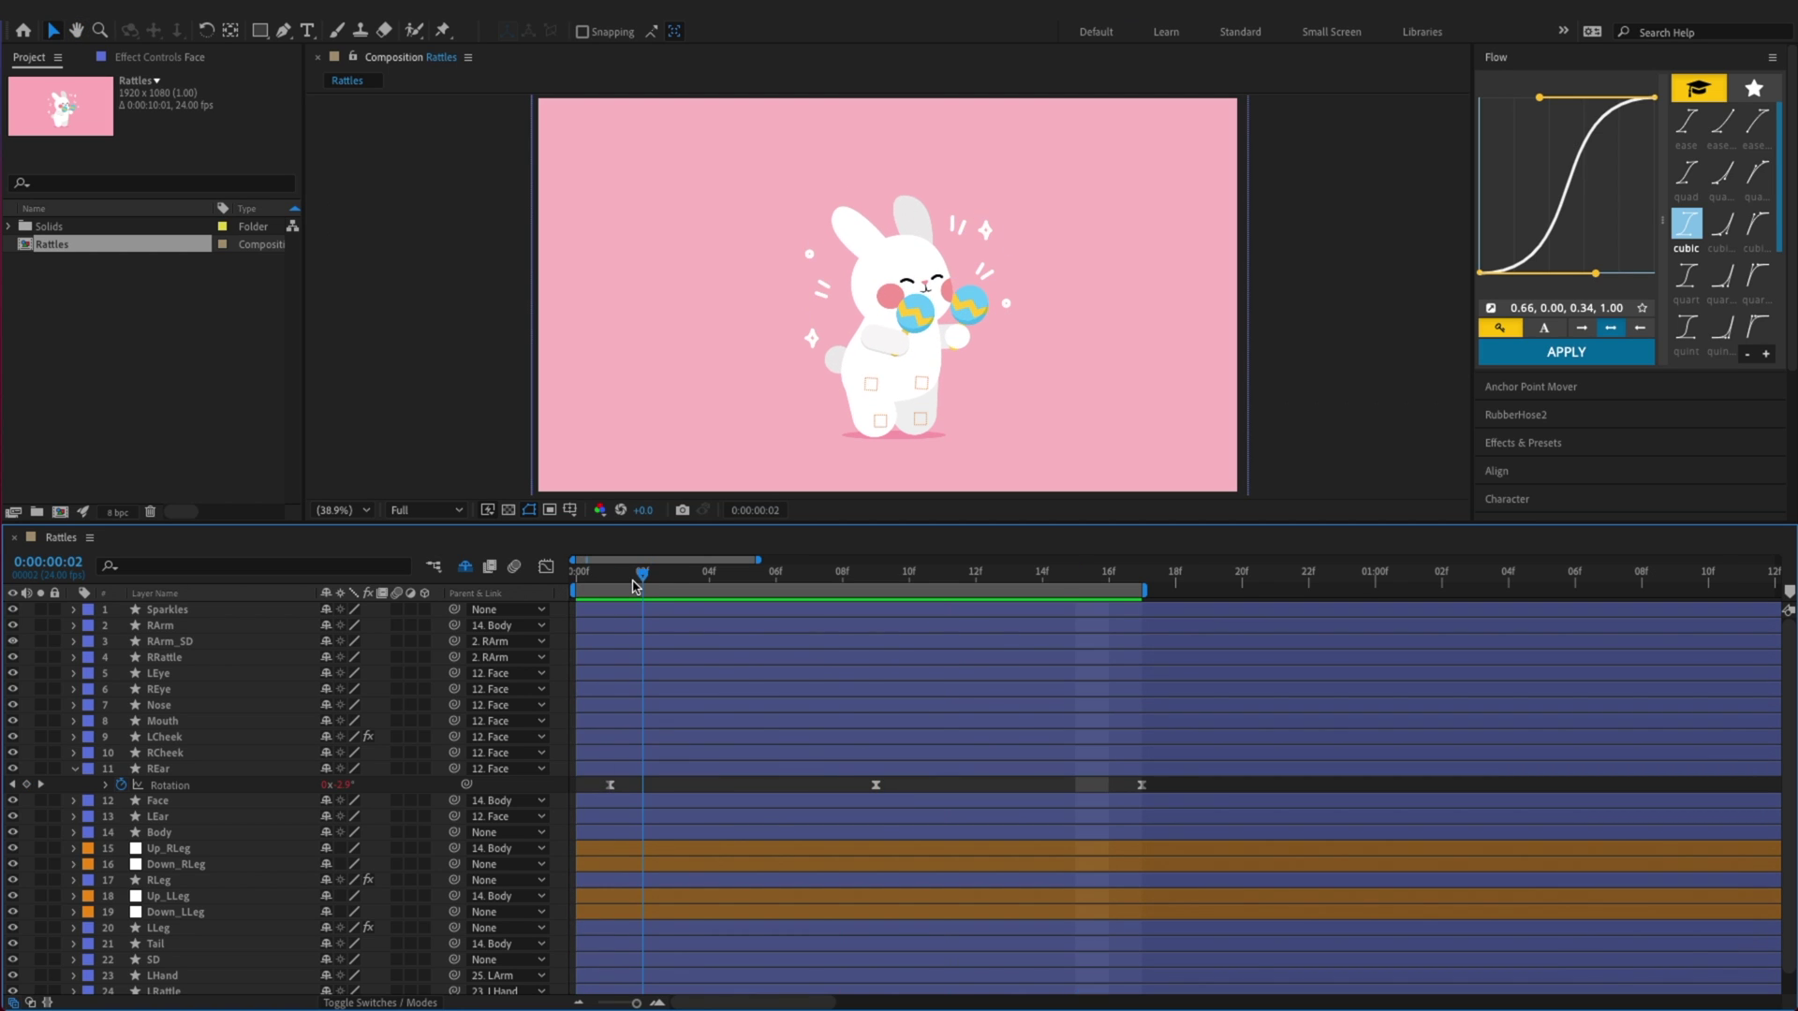
left_click_drag(630, 592, 886, 641)
key("super+s")
At frame 1, search the effects for "ben" and apply CC Bend It to the REar layer
key("z")
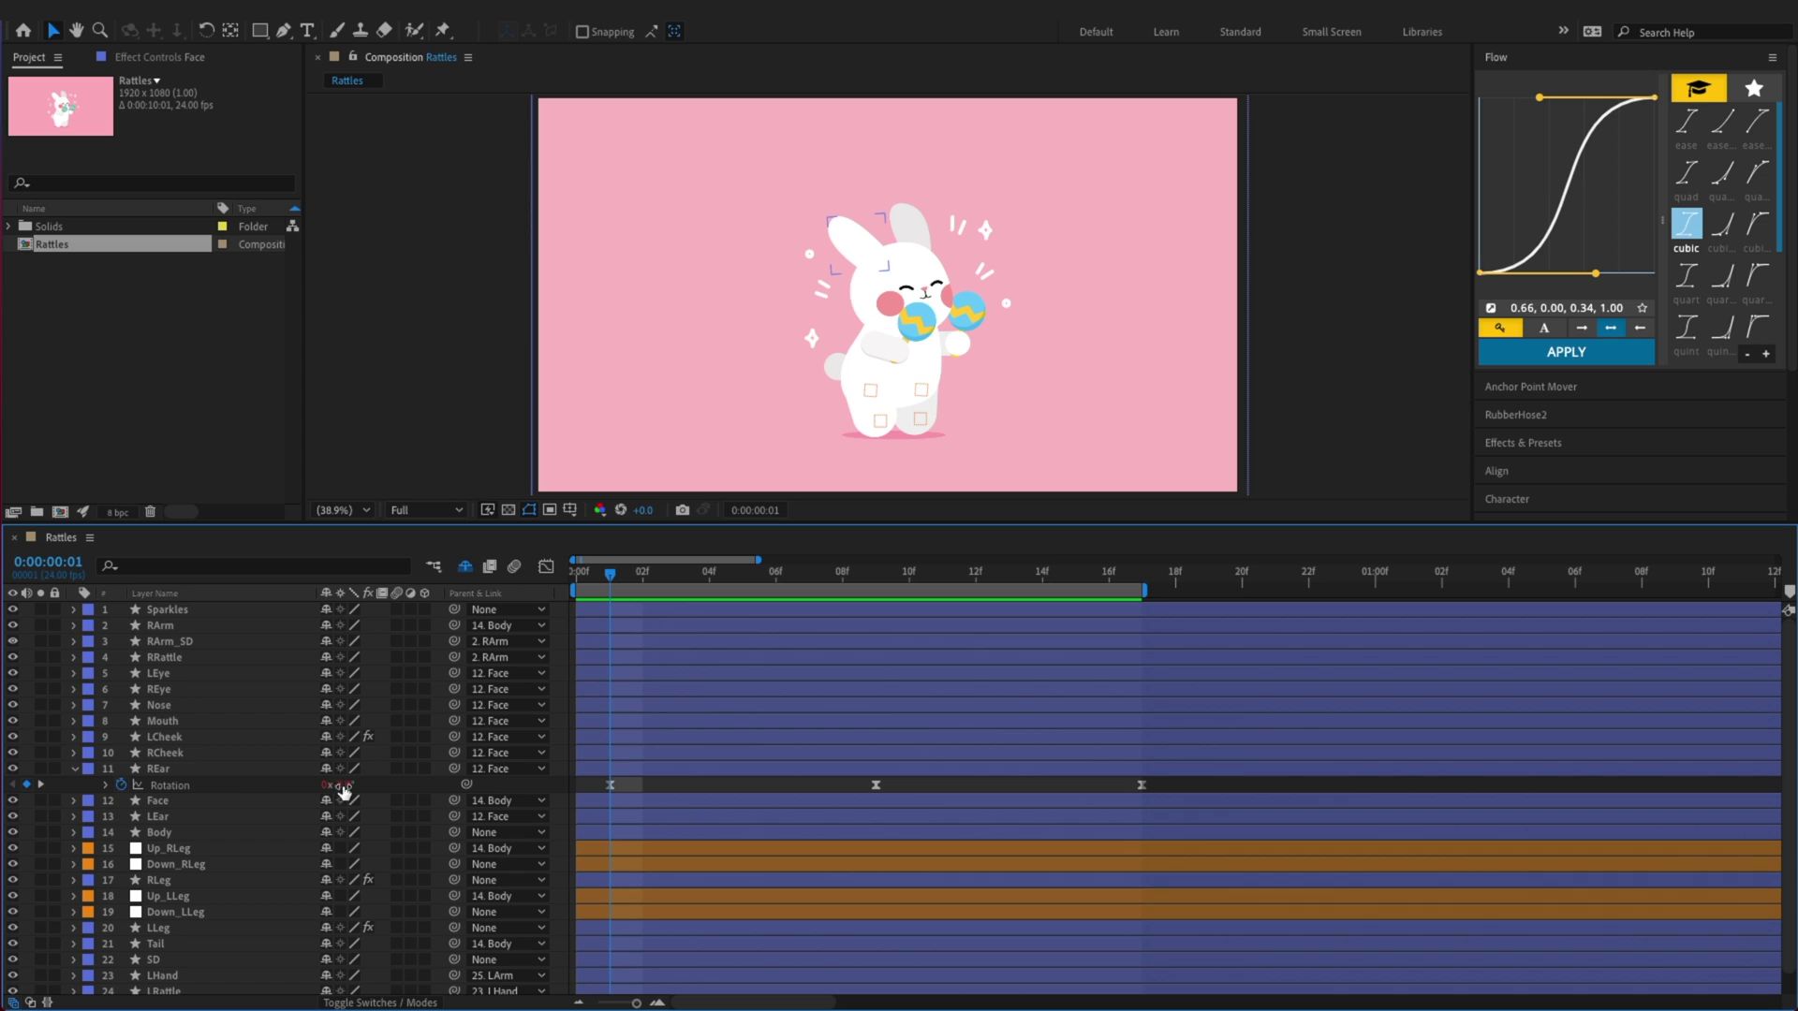
left_click(249, 770)
key("super")
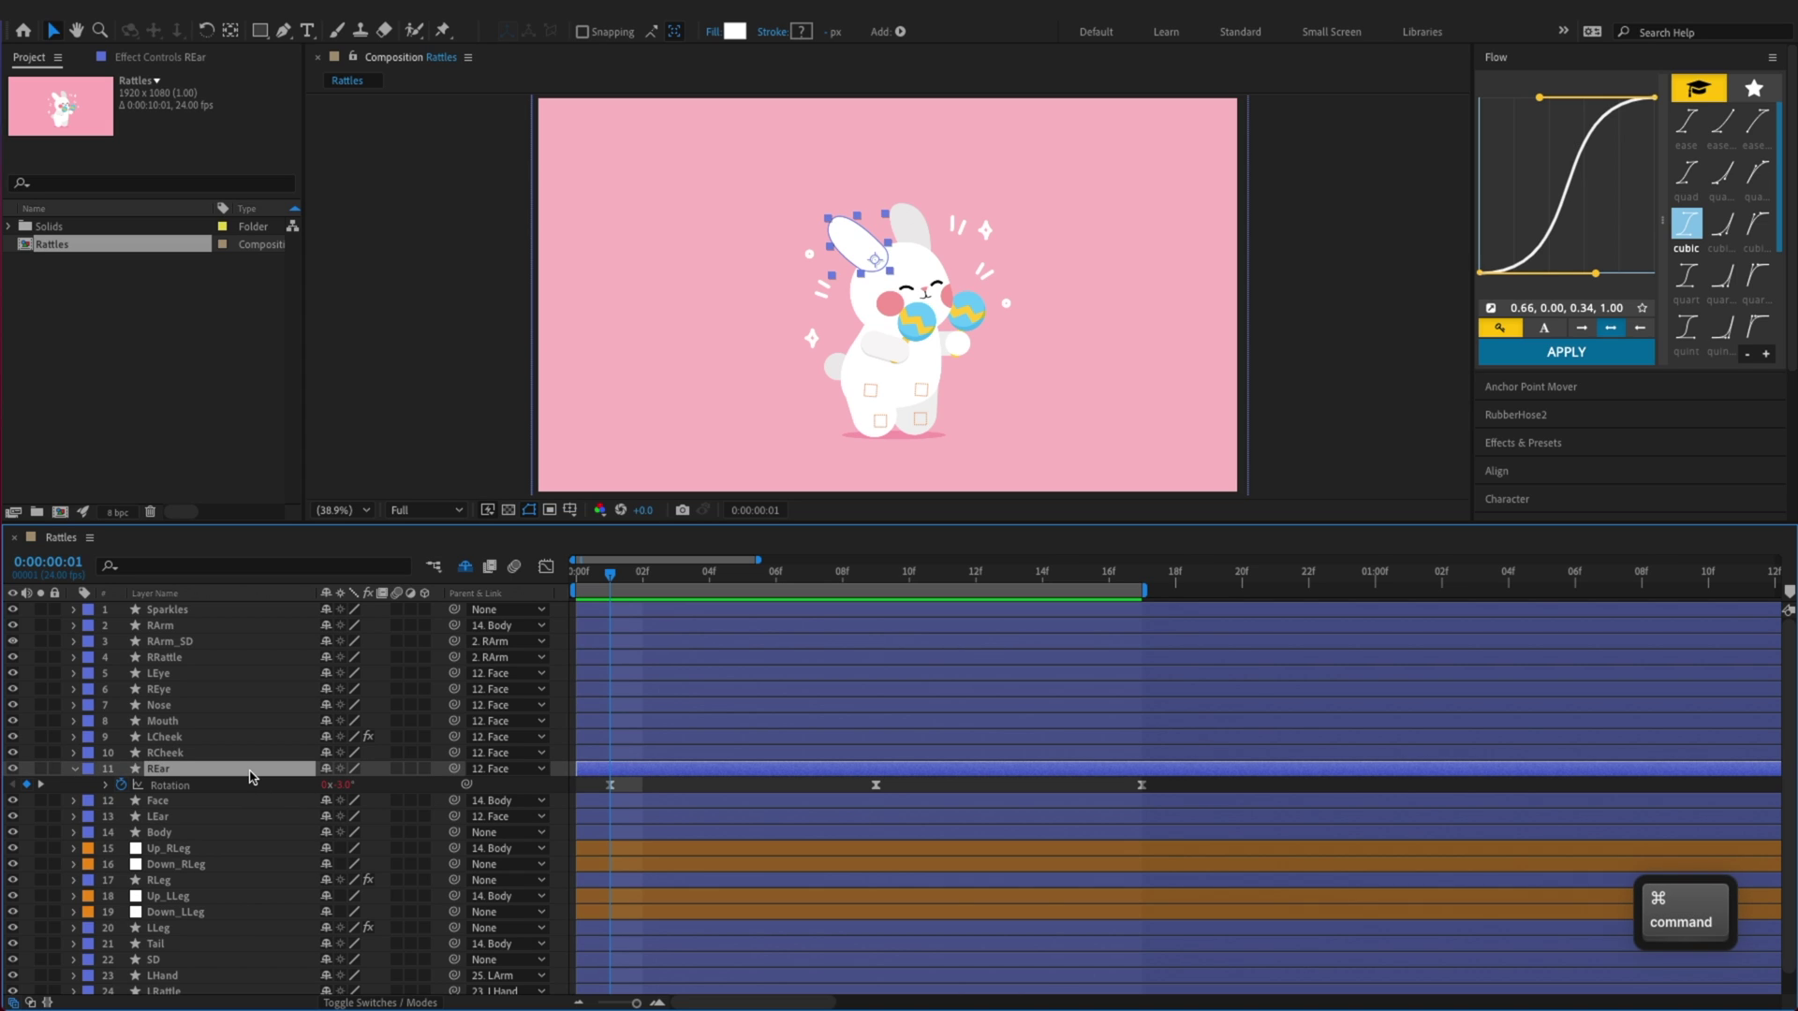
key("shift+space")
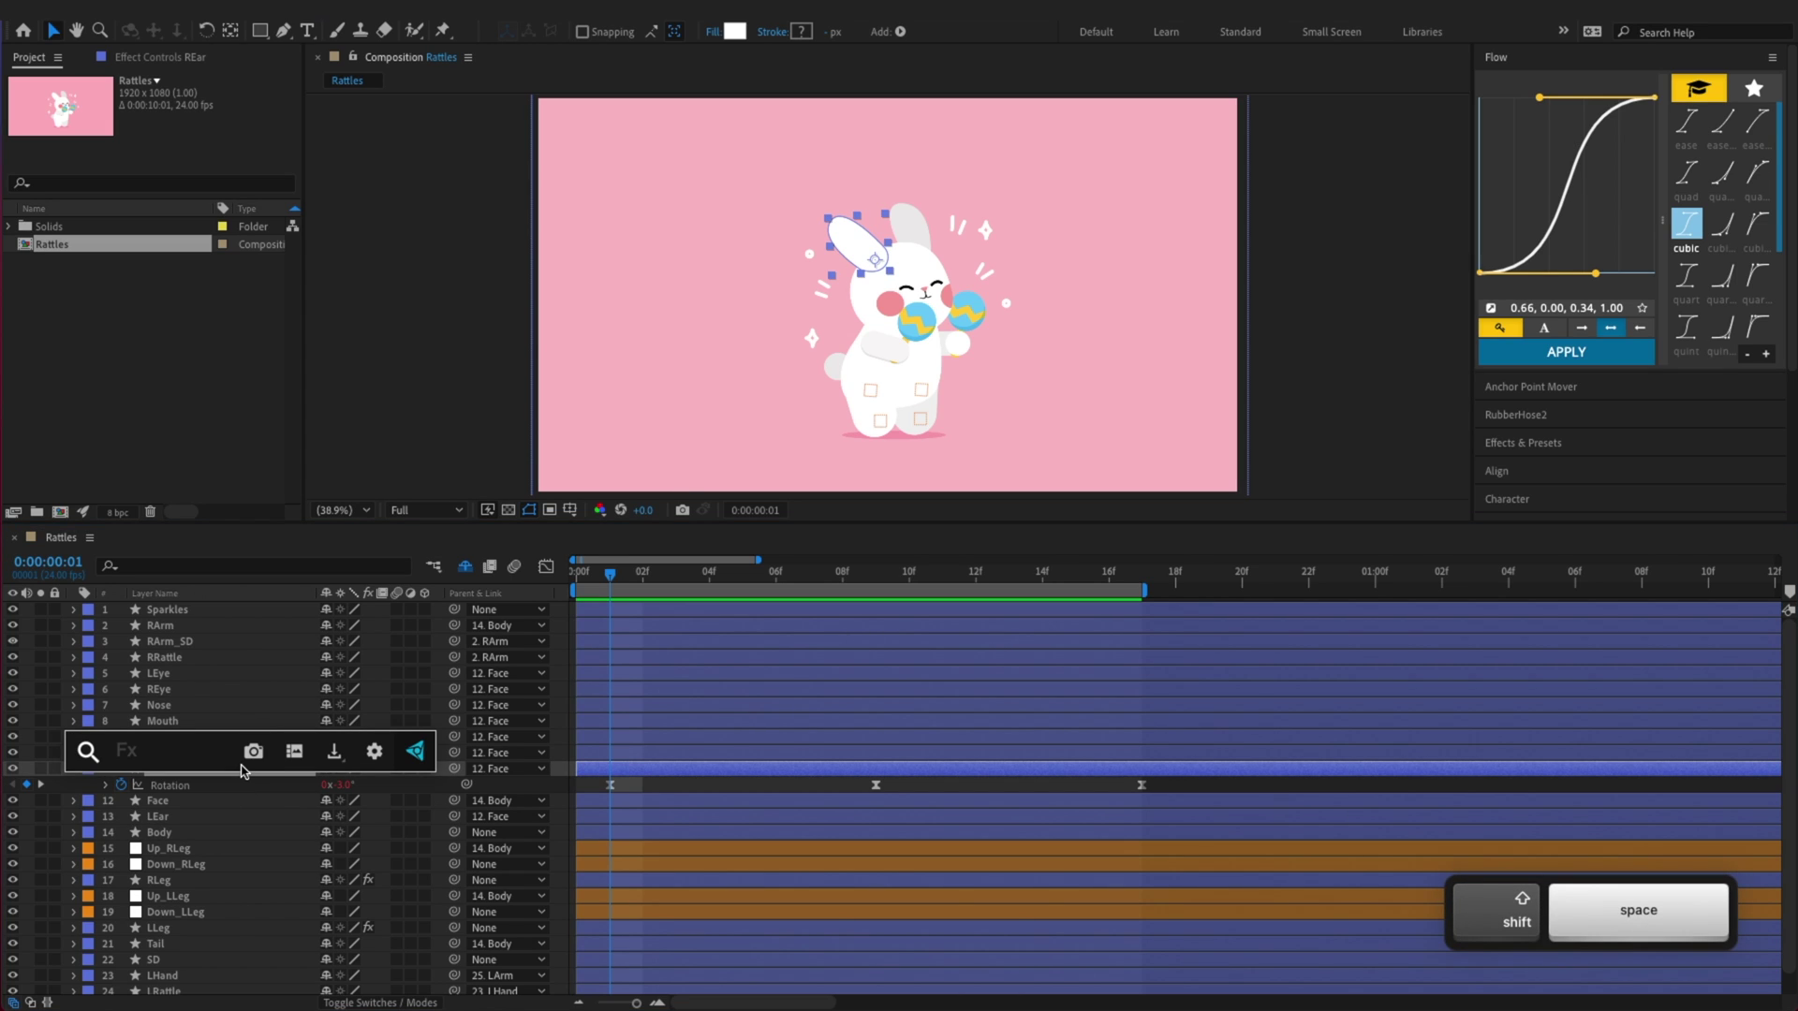
type("ben")
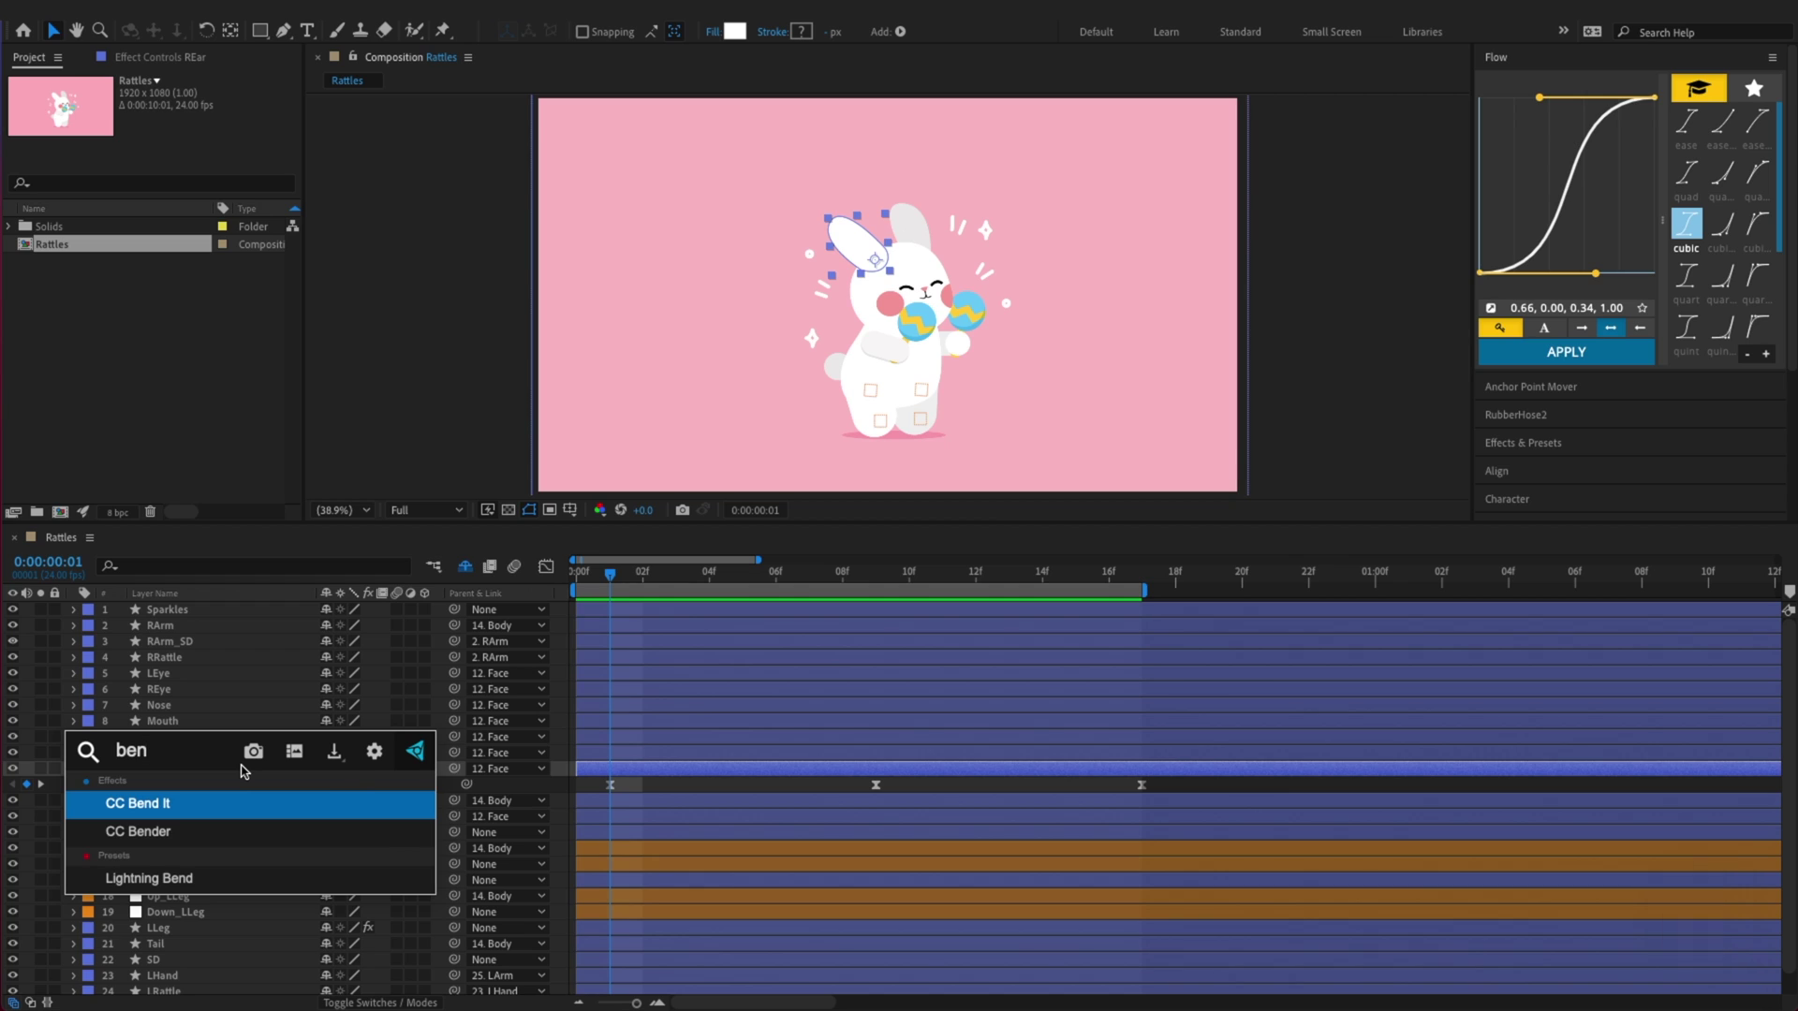
key("Return")
Position CC Bend It's Start at the ear's base, about 985.7, 475.7, and End beyond its tip, about 787.7, 218.6; save
left_click_drag(896, 202, 822, 205)
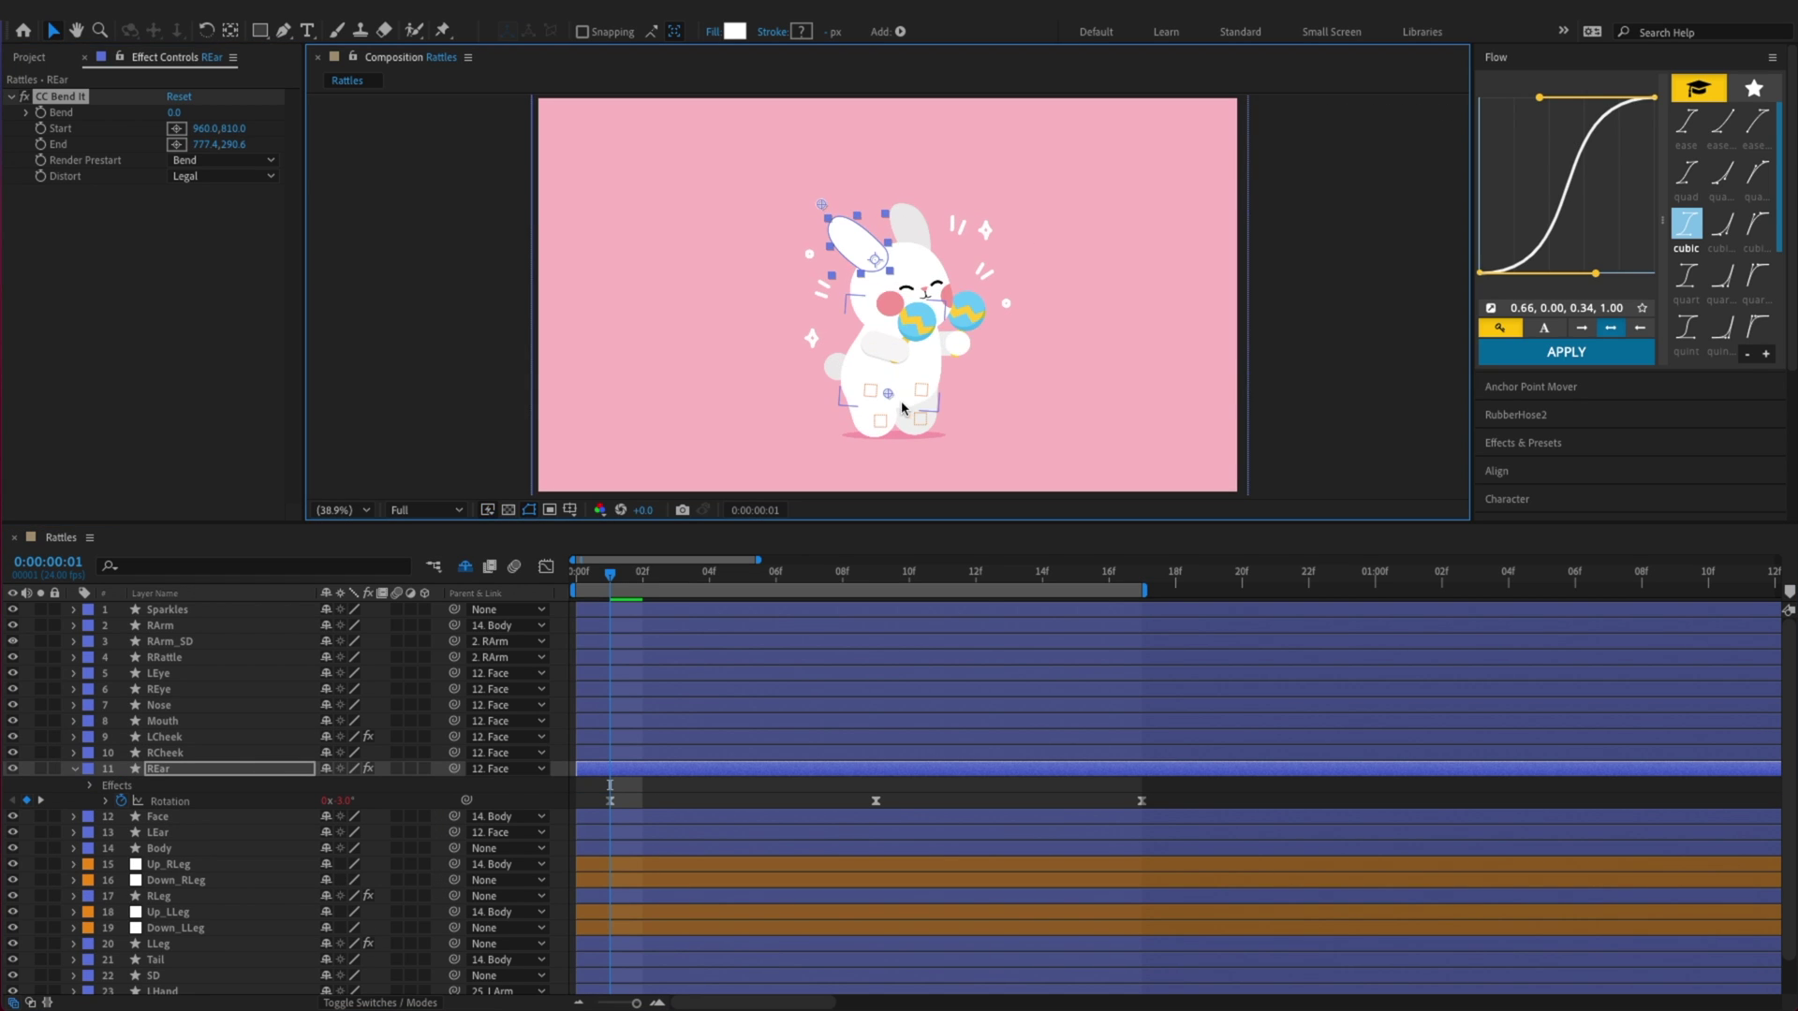
left_click_drag(889, 395, 888, 272)
left_click_drag(822, 208, 808, 191)
key("super+s")
left_click_drag(615, 574, 871, 601)
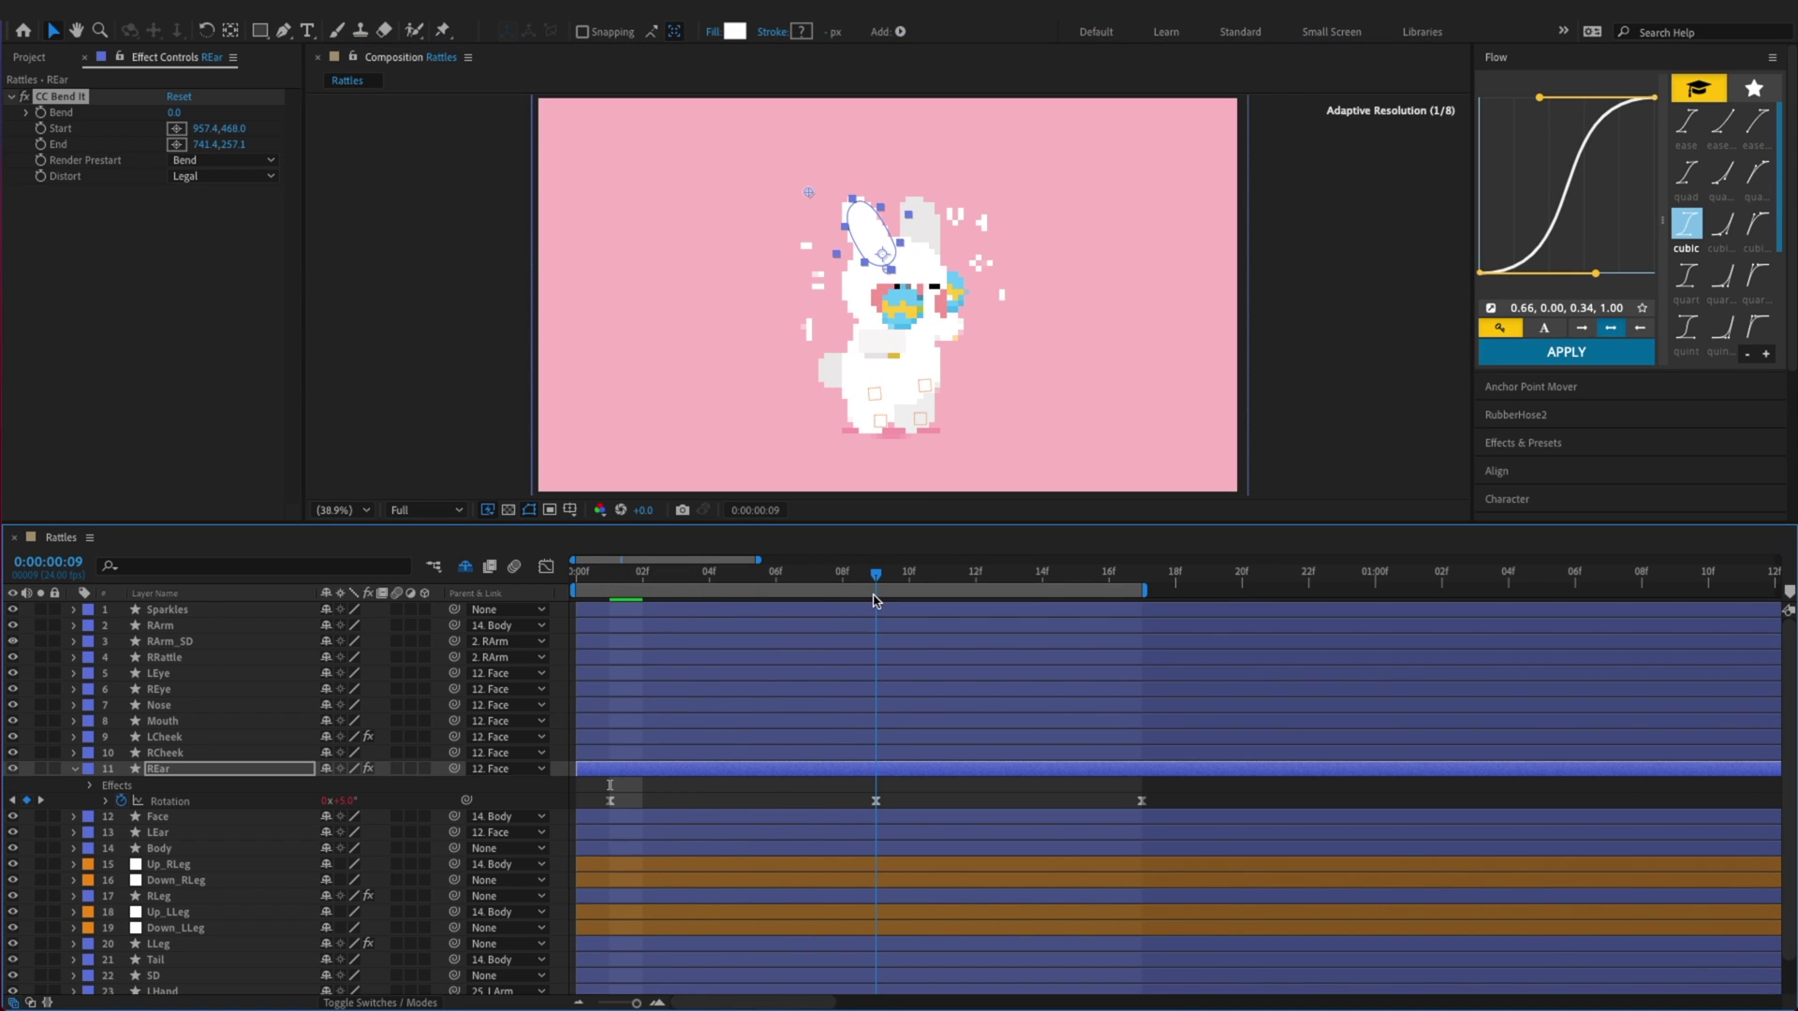
left_click_drag(887, 274, 897, 272)
left_click_drag(807, 194, 824, 173)
key("super+s")
Add keyframes of 0 to REar's Bend at frames 1 and 9
left_click_drag(611, 575, 605, 645)
left_click(41, 114)
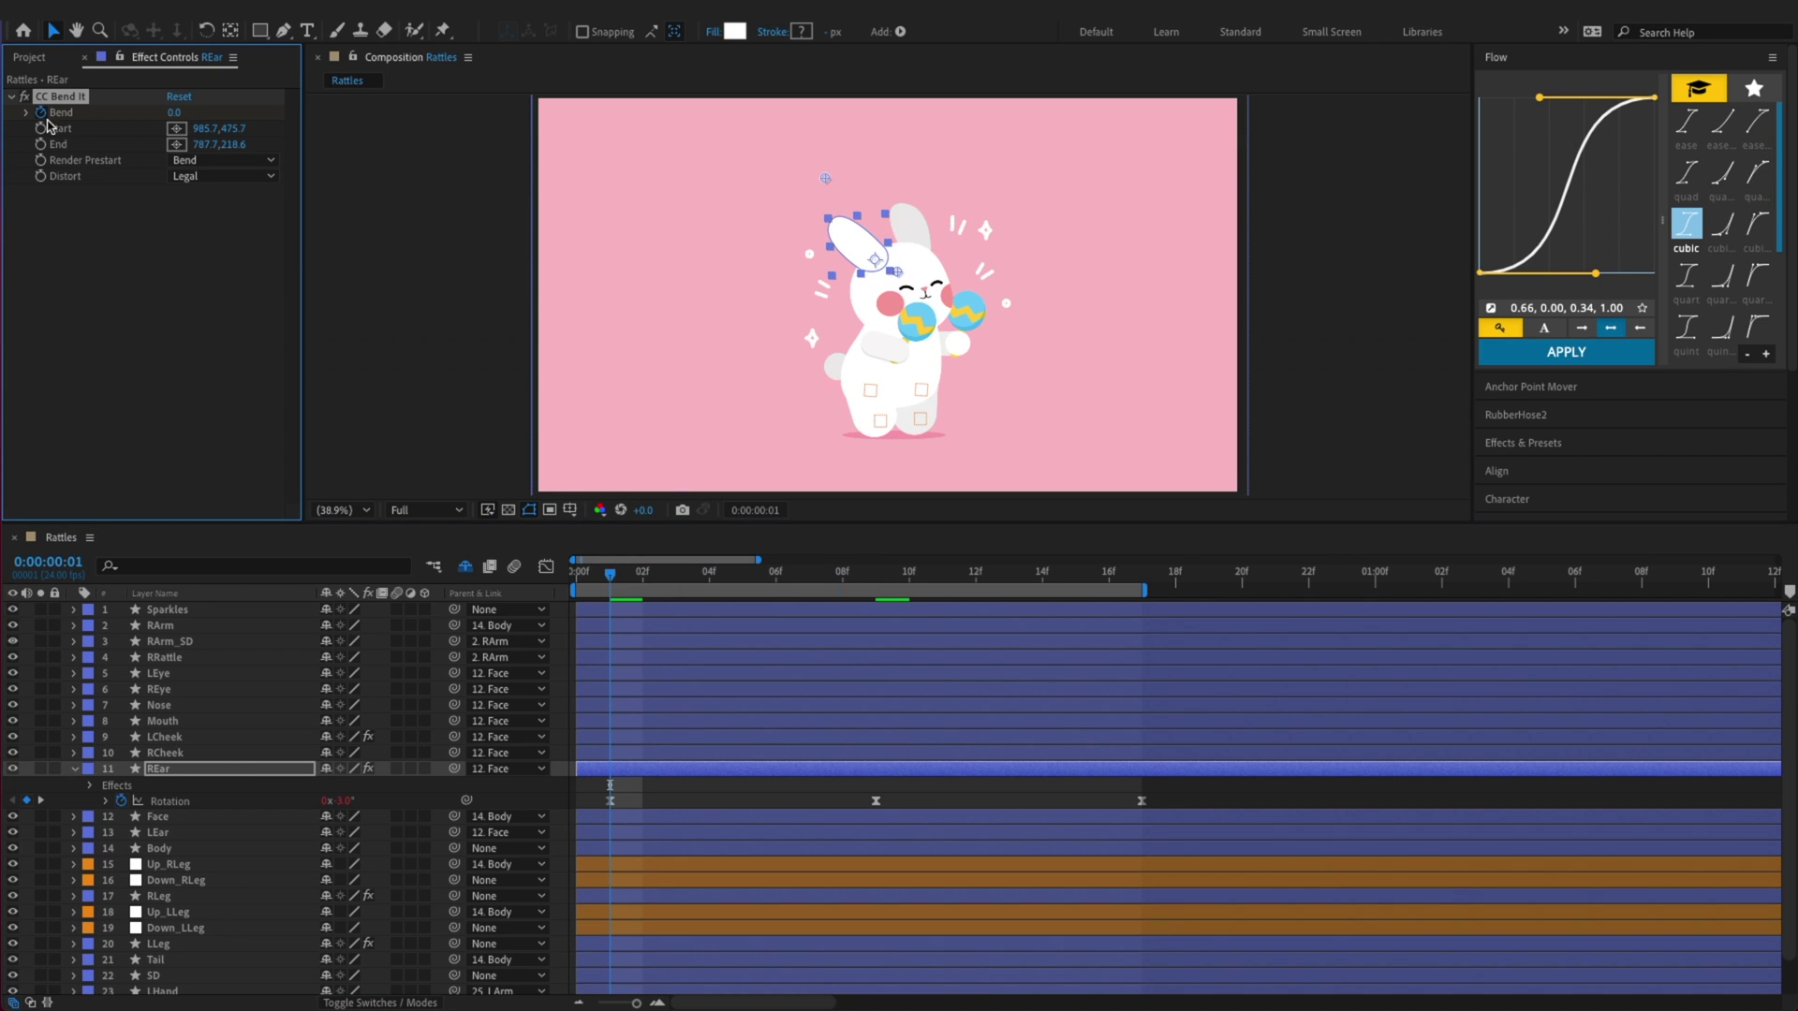
key("x")
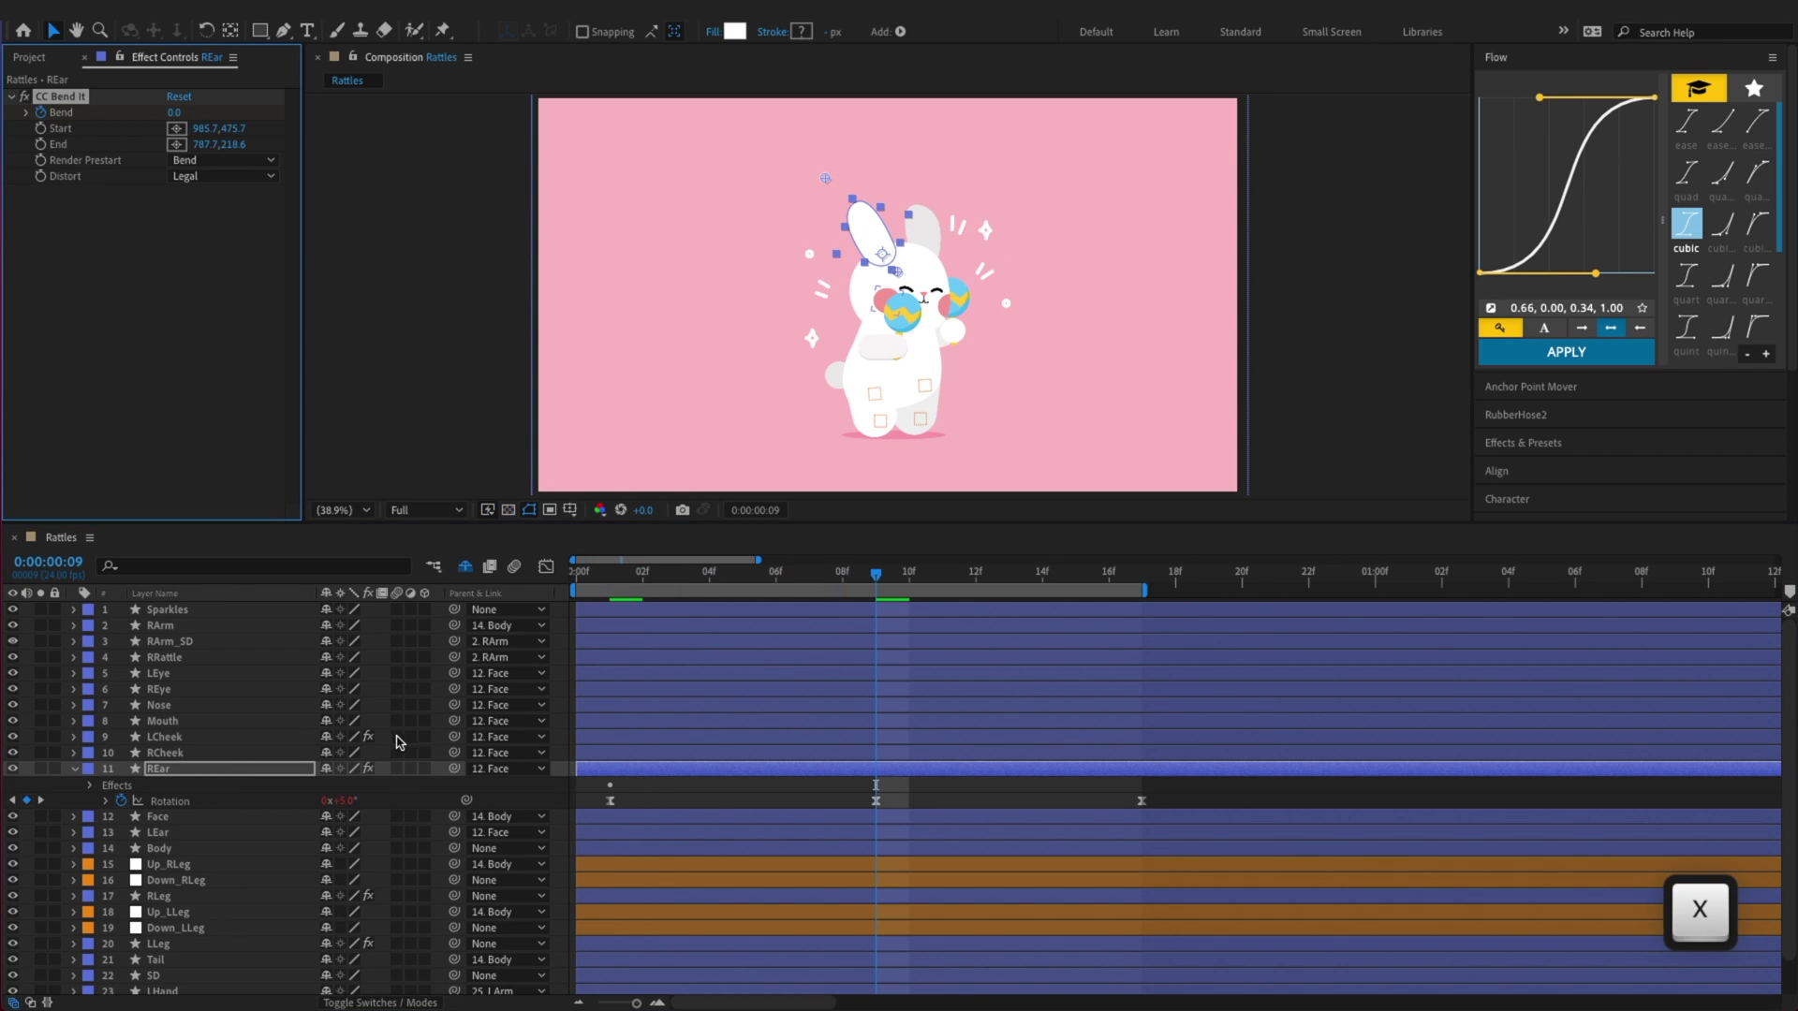
key("u")
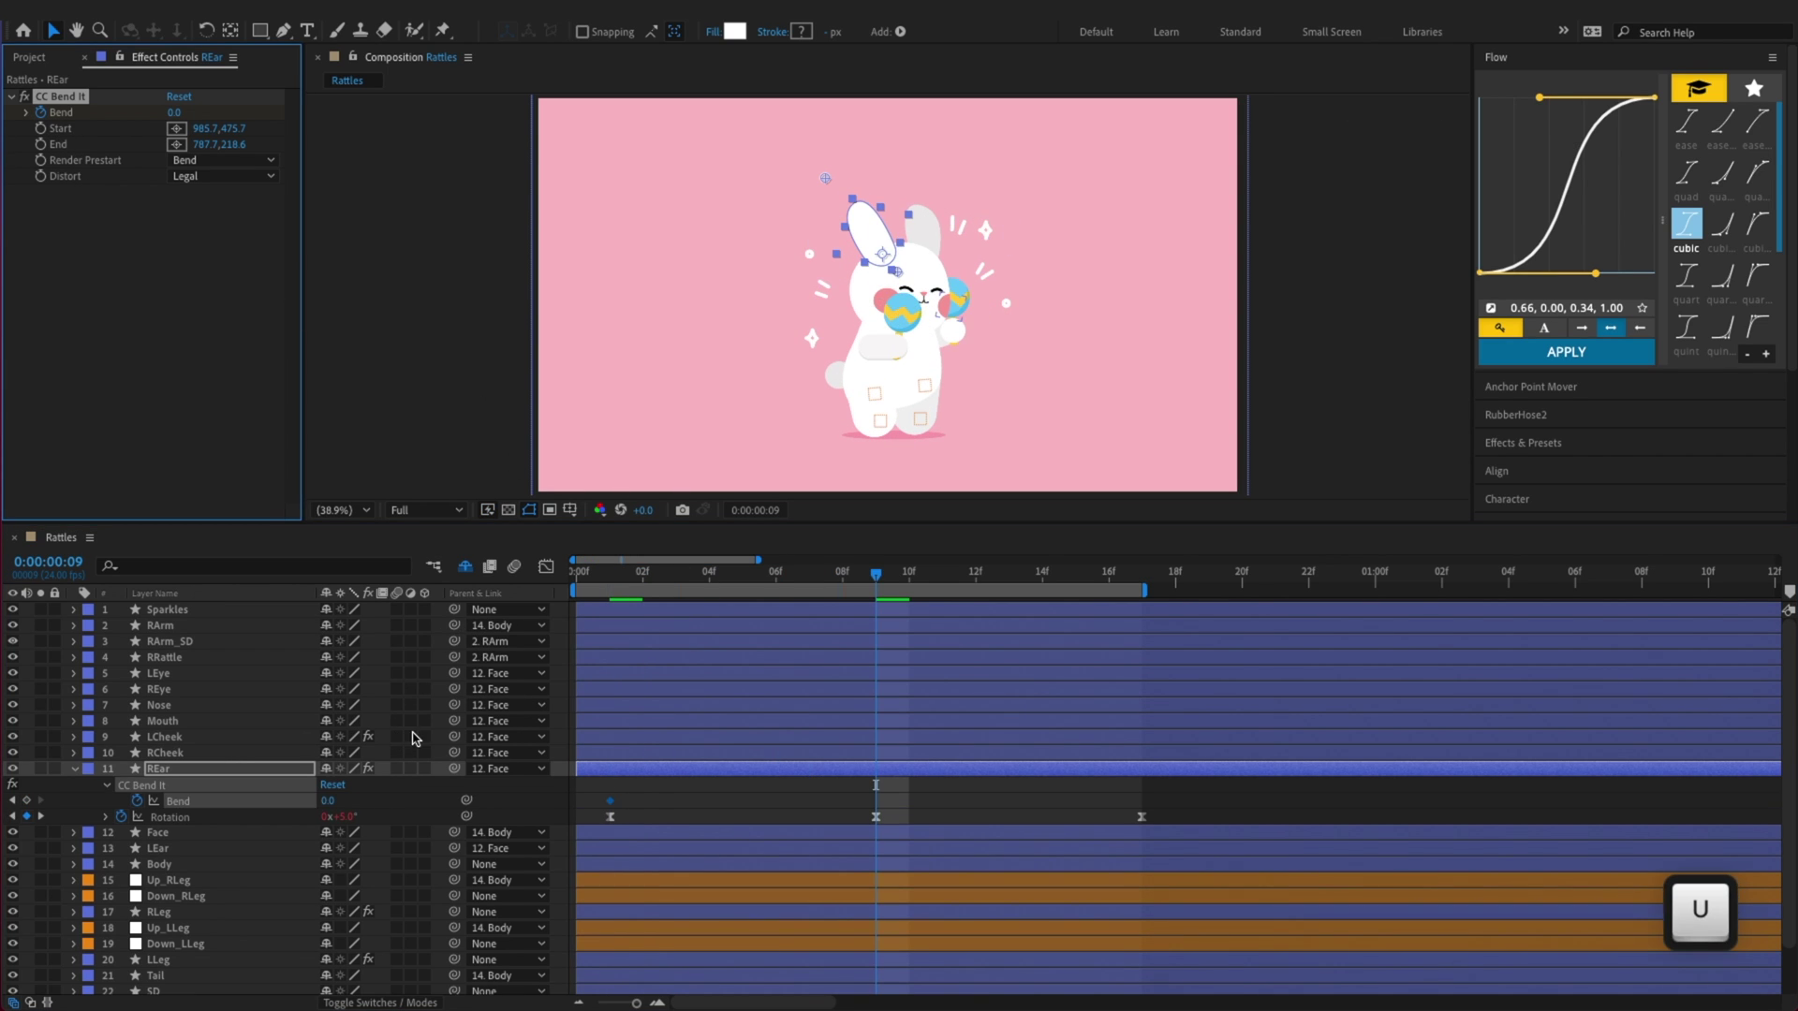
left_click(27, 800)
Try moving REar's last Rotation keyframe to frame 16 and undo the move
key("x")
key("x")
key("z")
left_click_drag(1120, 804, 1176, 831)
key("alt+q")
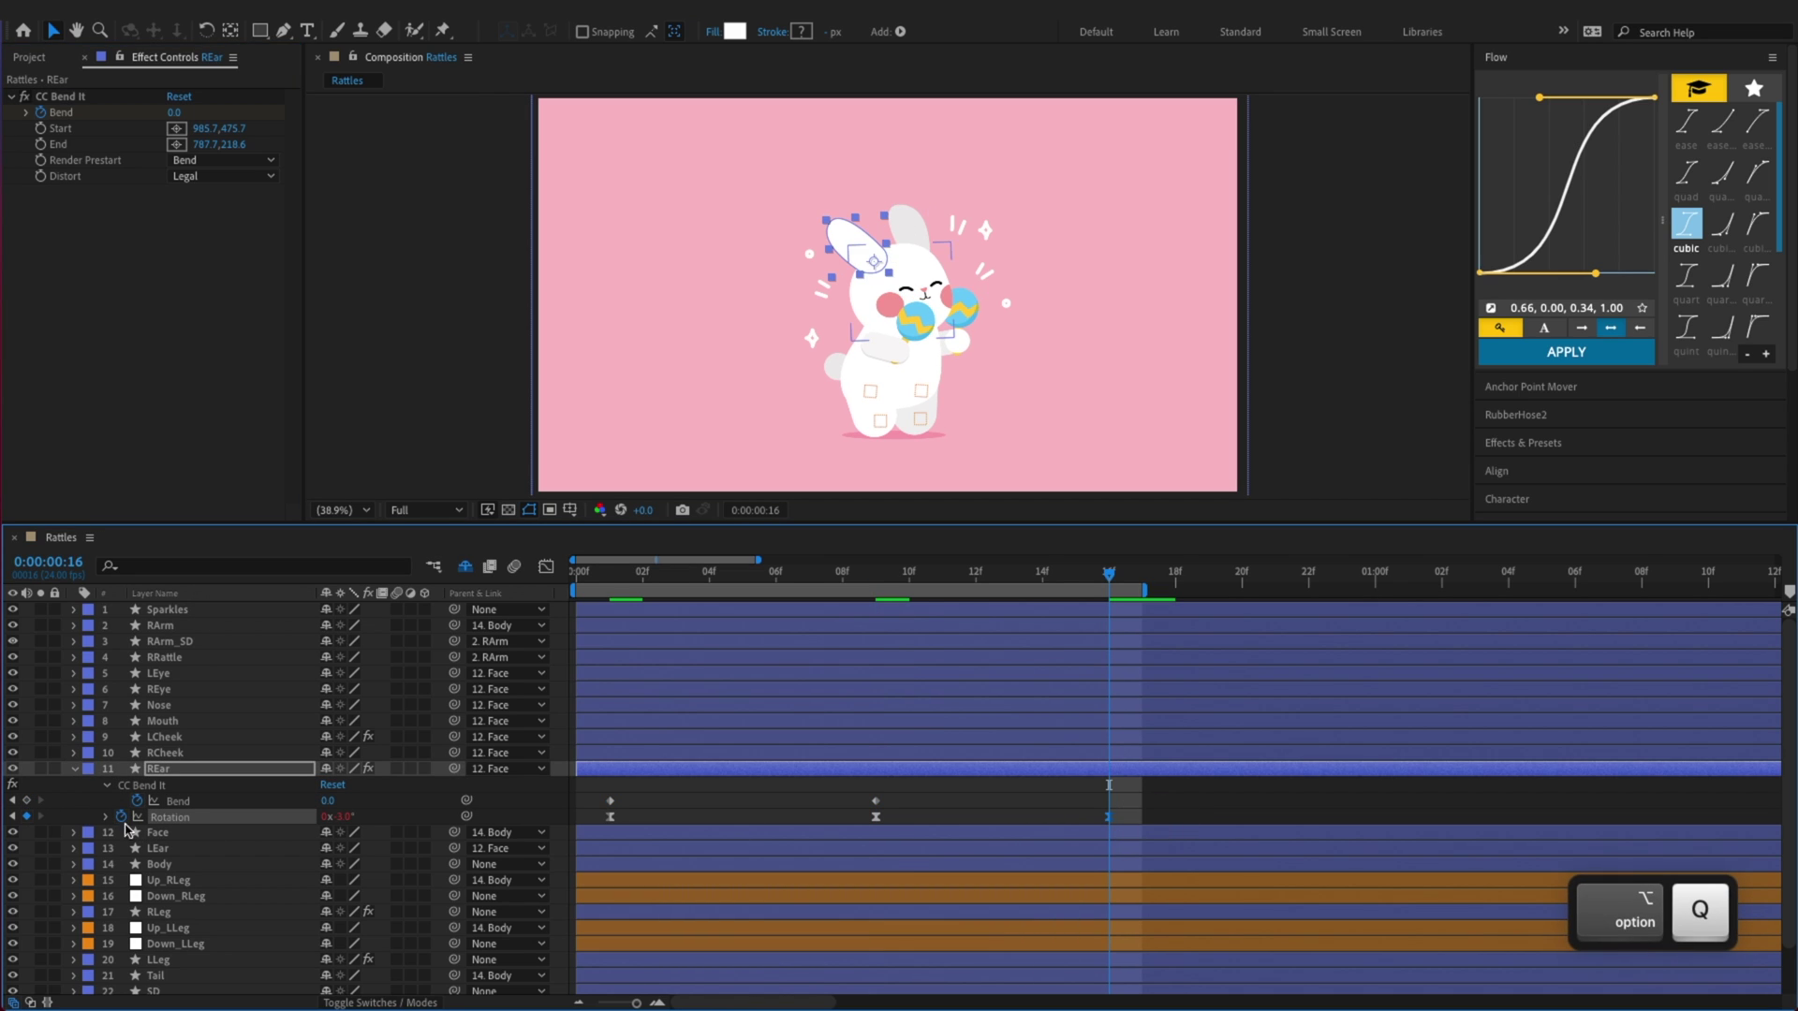
key("super+z")
Add a third REar Bend keyframe of 0 at frame 17, return to frame 1 and save the project
key("alt+x")
key("super+s")
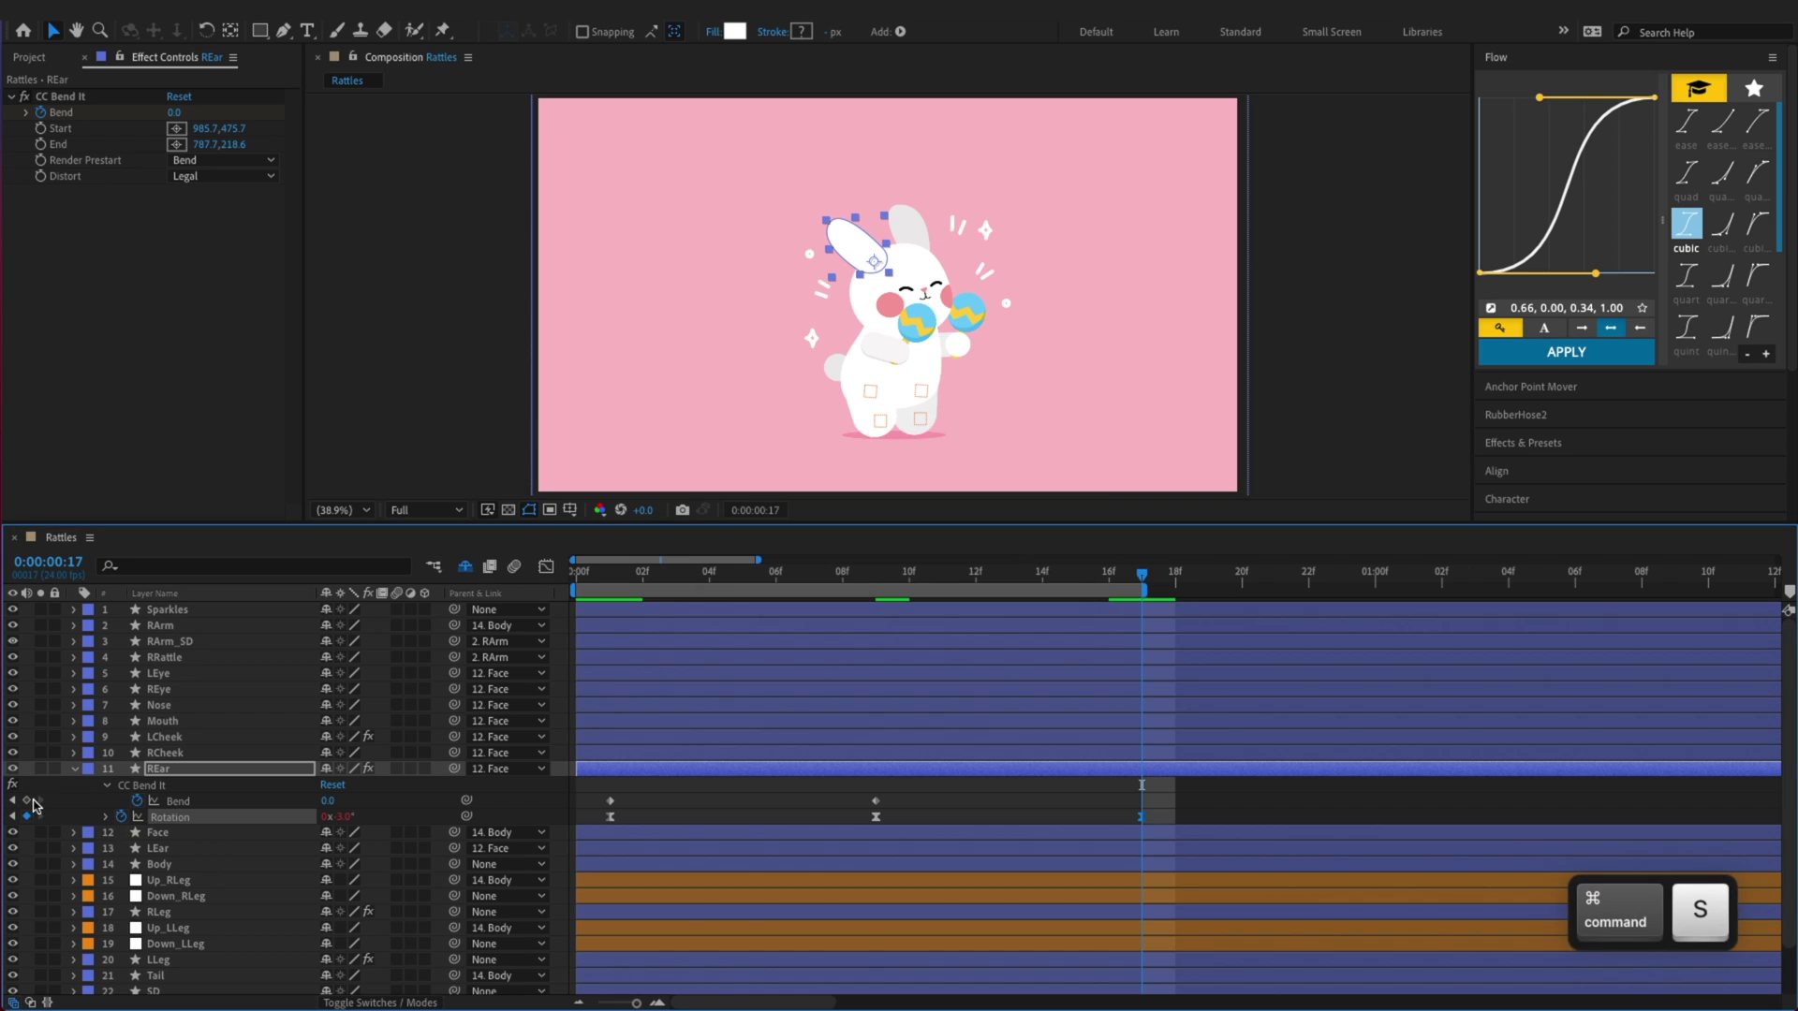
left_click(28, 801)
left_click(1257, 791)
key("z")
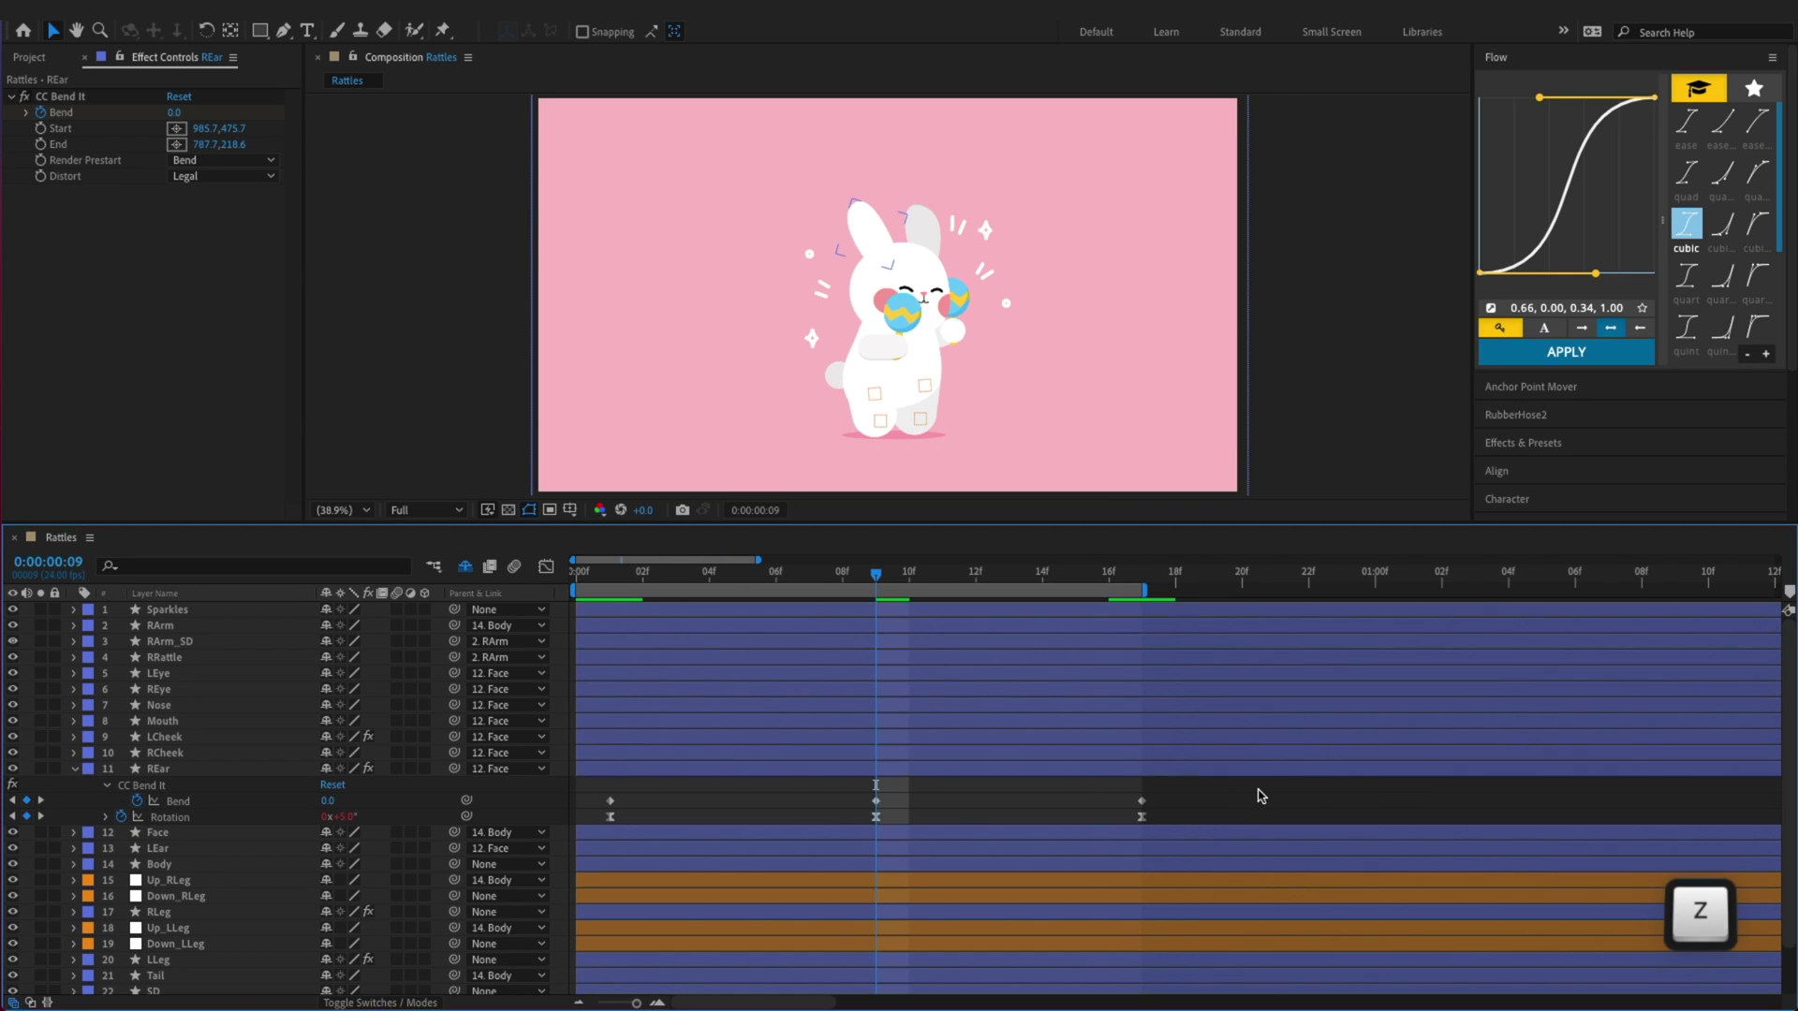
key("z")
key("super+s")
Apply Easy Ease to all three REar Bend keyframes and deselect them
left_click_drag(1194, 797, 600, 817)
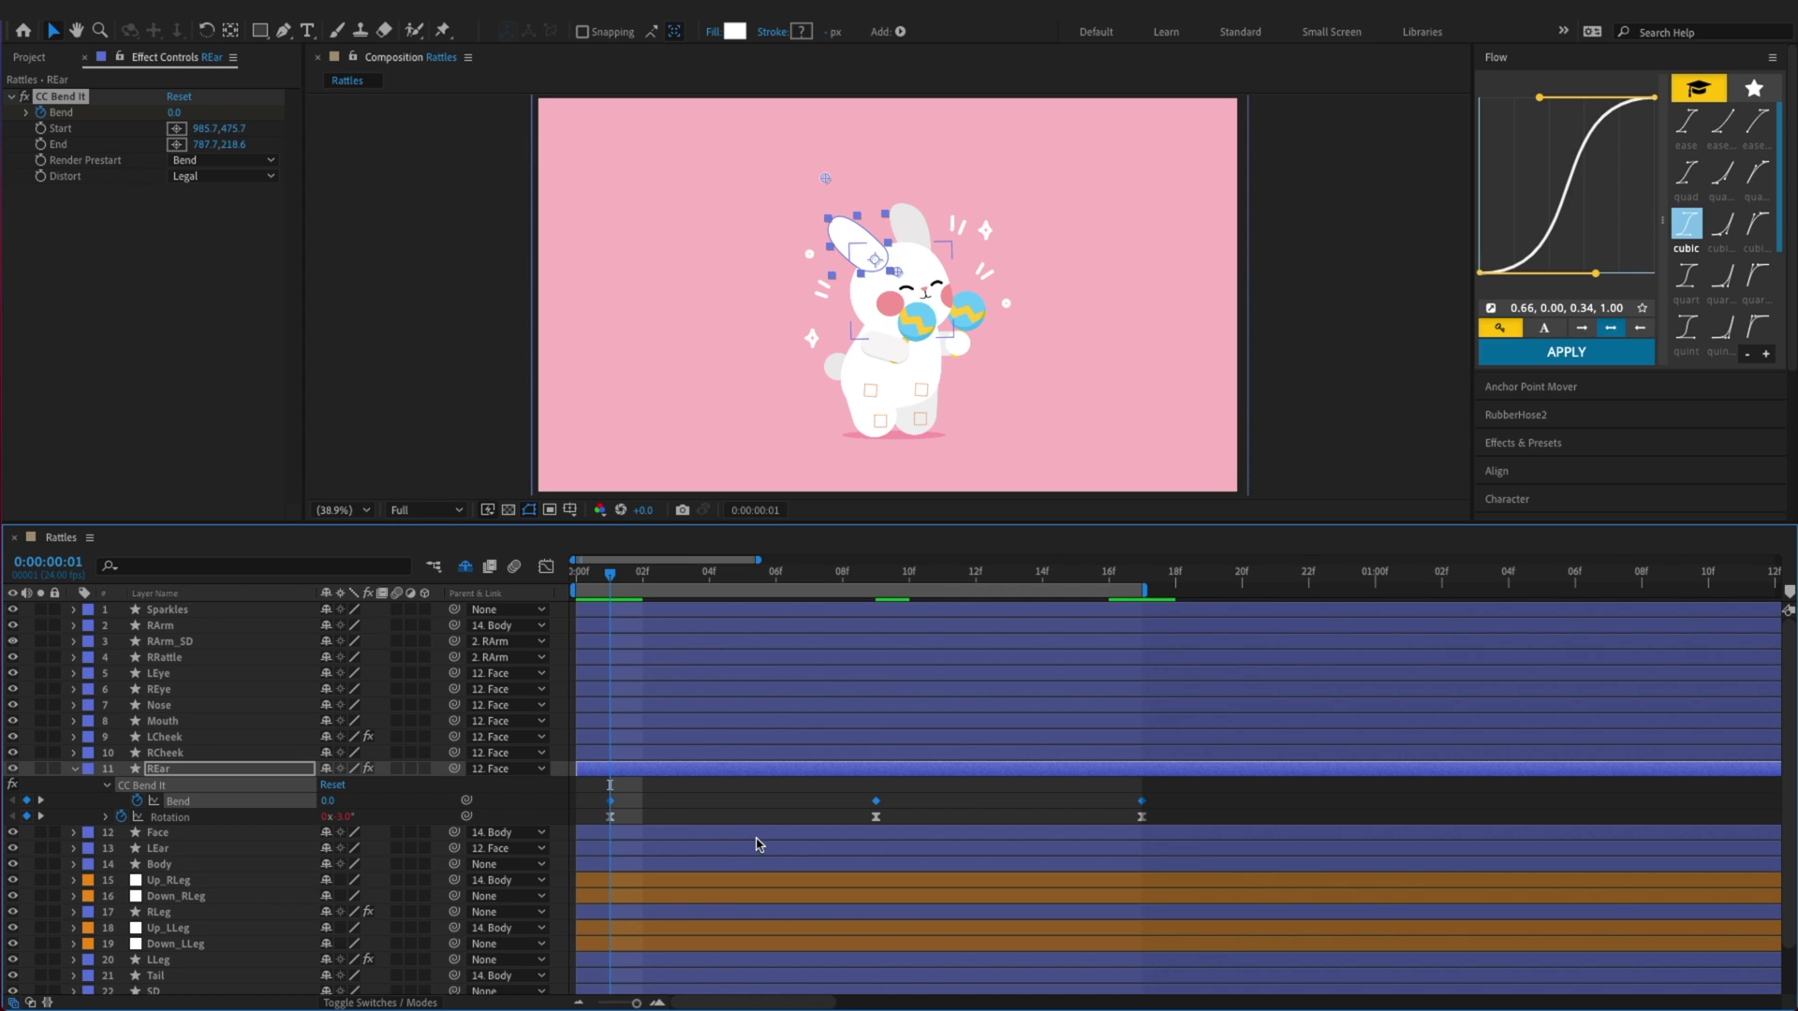
key("F9")
key("F2")
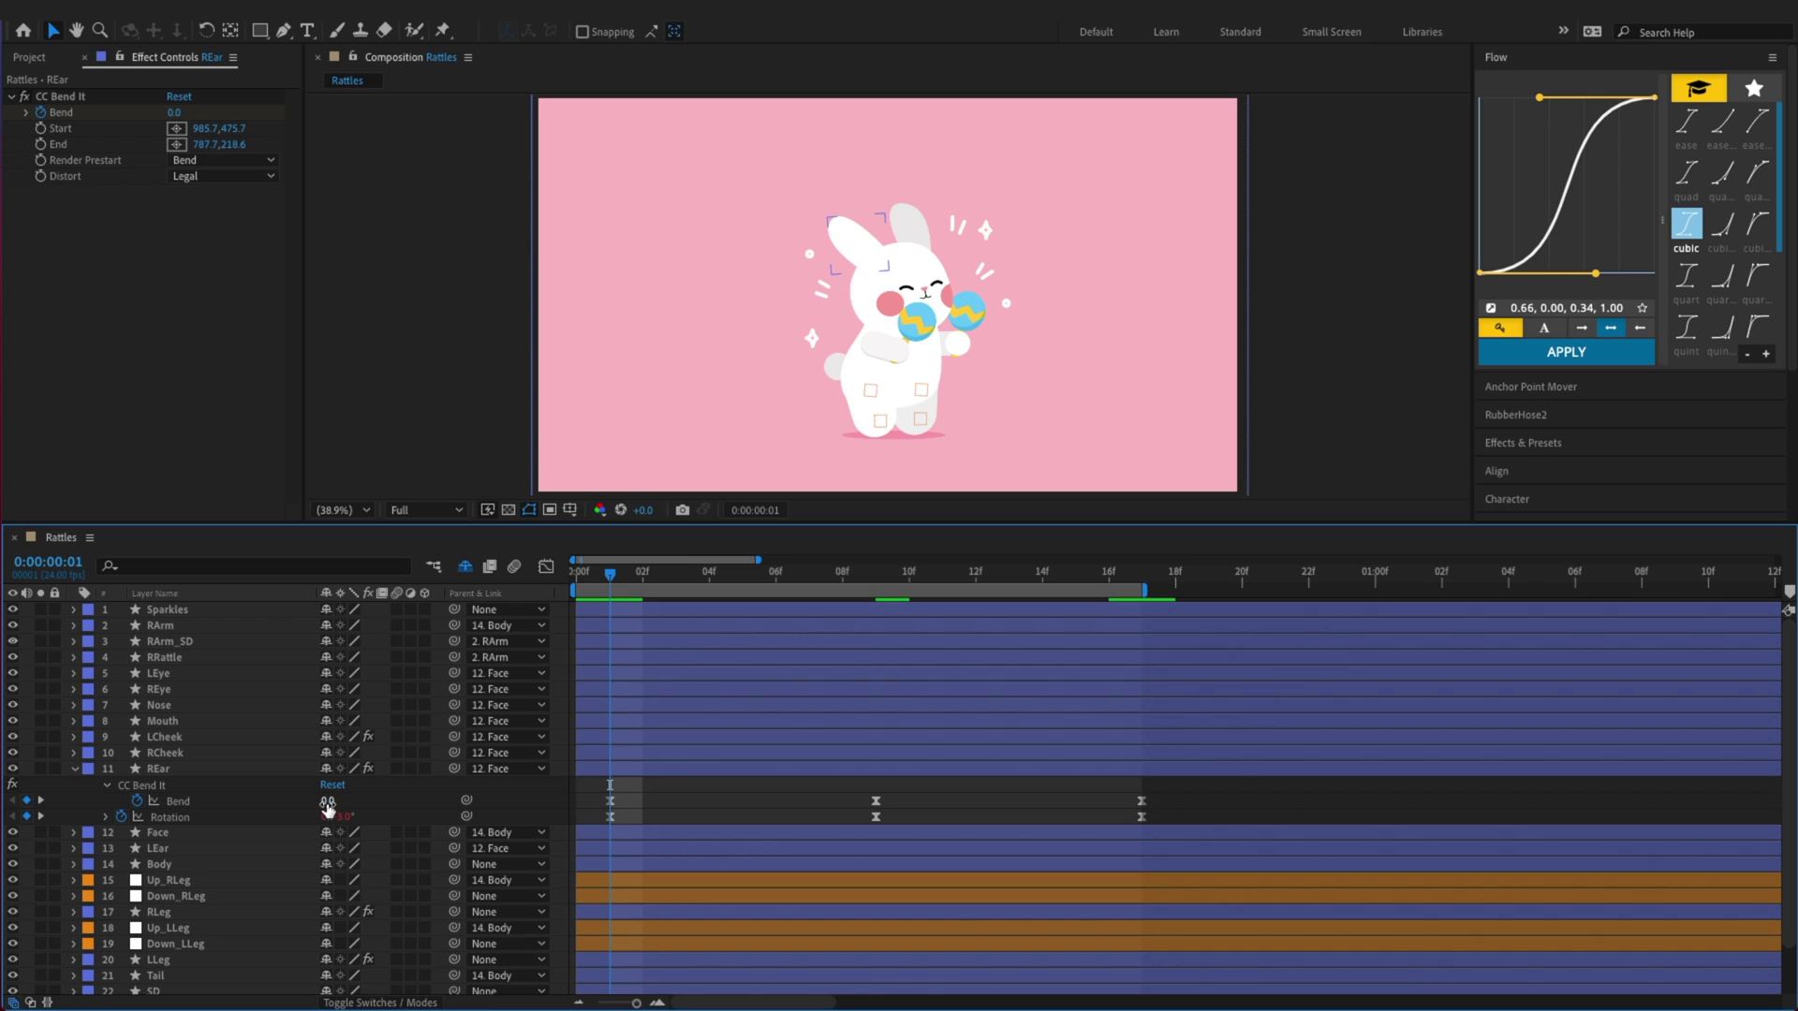
Lower REar's Bend value at frame 1 and set it to 19 at frame 9
left_click_drag(330, 802, 314, 801)
left_click_drag(623, 580, 876, 599)
left_click_drag(338, 803, 348, 801)
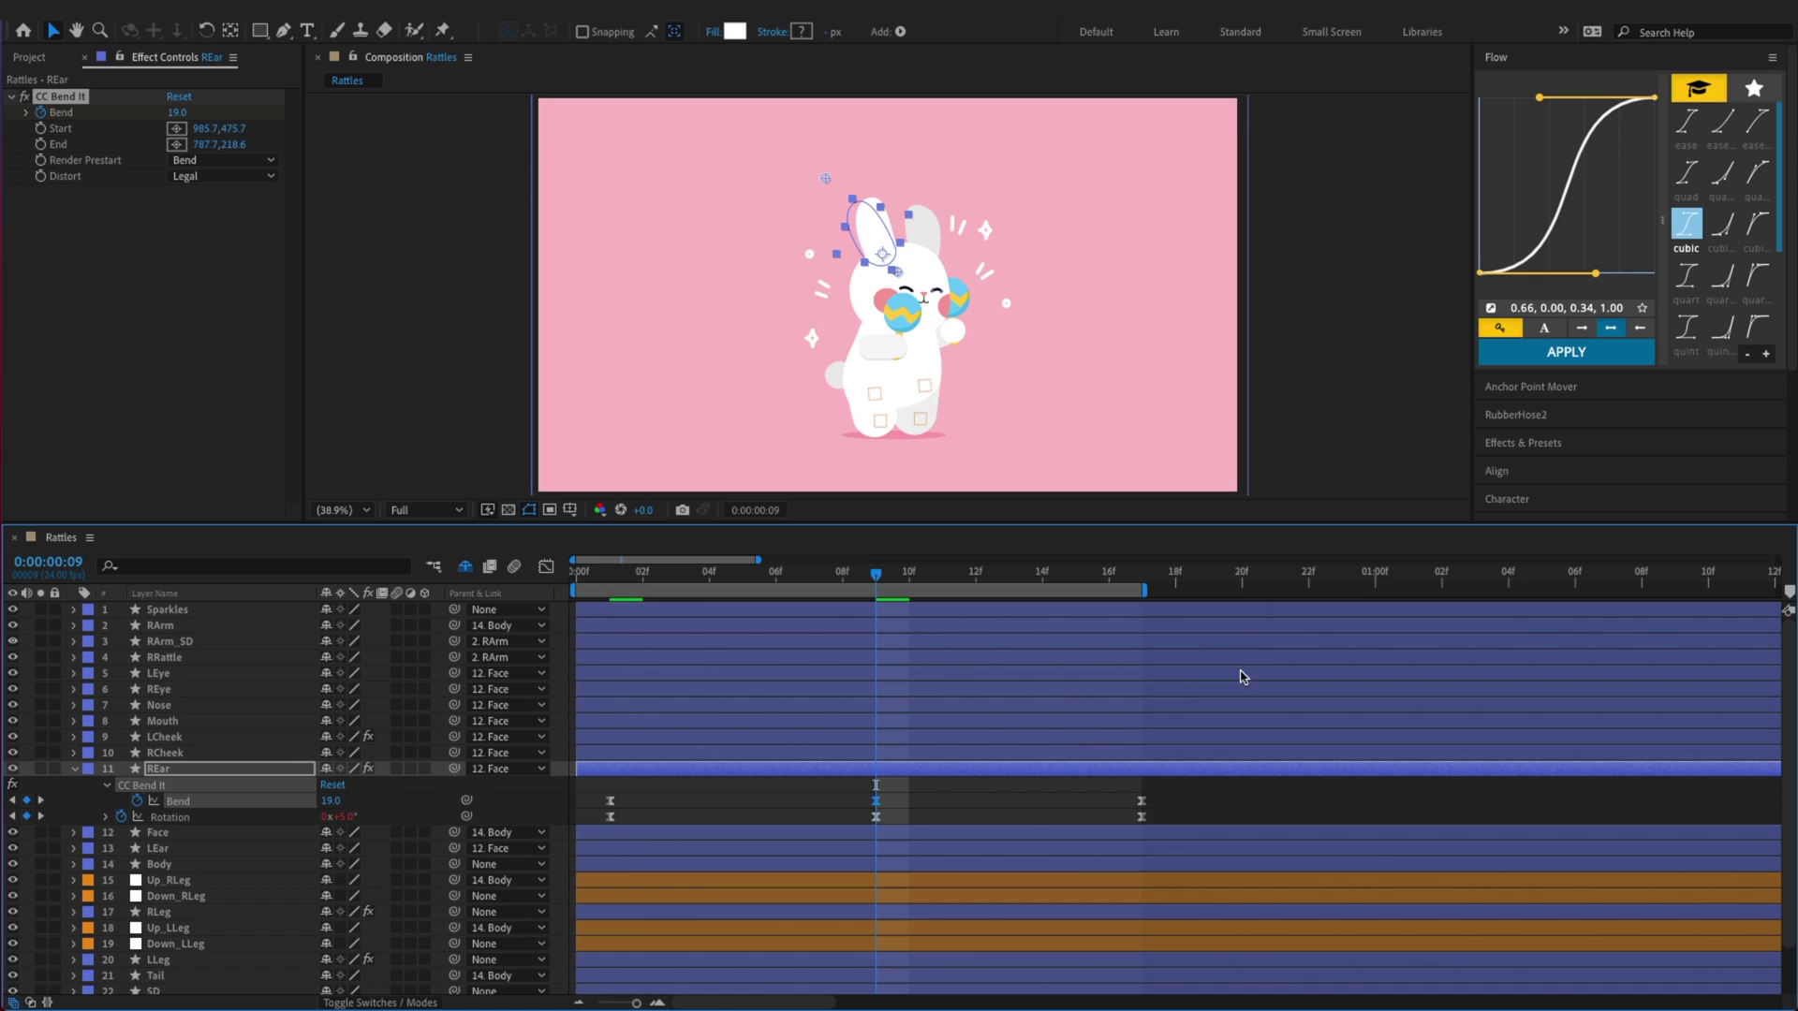
Copy REar's frame 1 Bend keyframe to frame 17 and save the project
key("x")
left_click_drag(646, 791, 606, 807)
key("super+c")
key("super+v")
key("super+s")
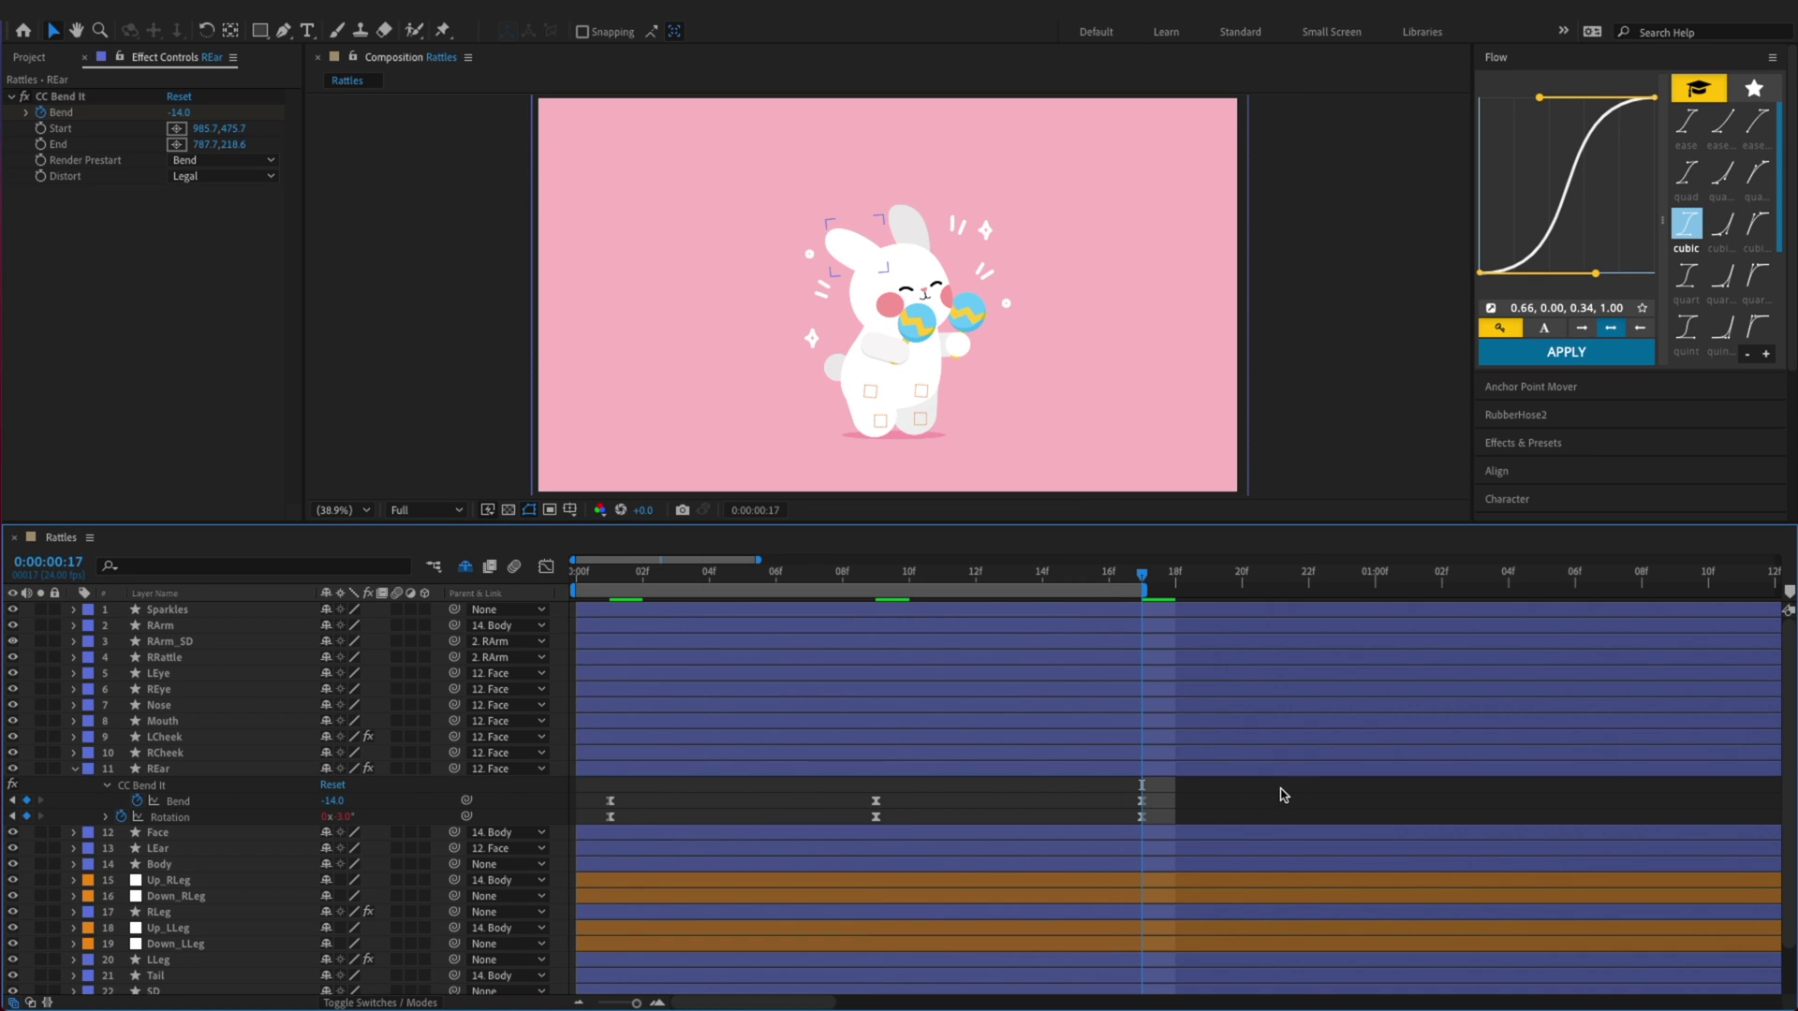
Add the loopIn() expression to REar's Bend property, collapse it and save the project
left_click_drag(1235, 785, 653, 784)
left_click(135, 802, "alt")
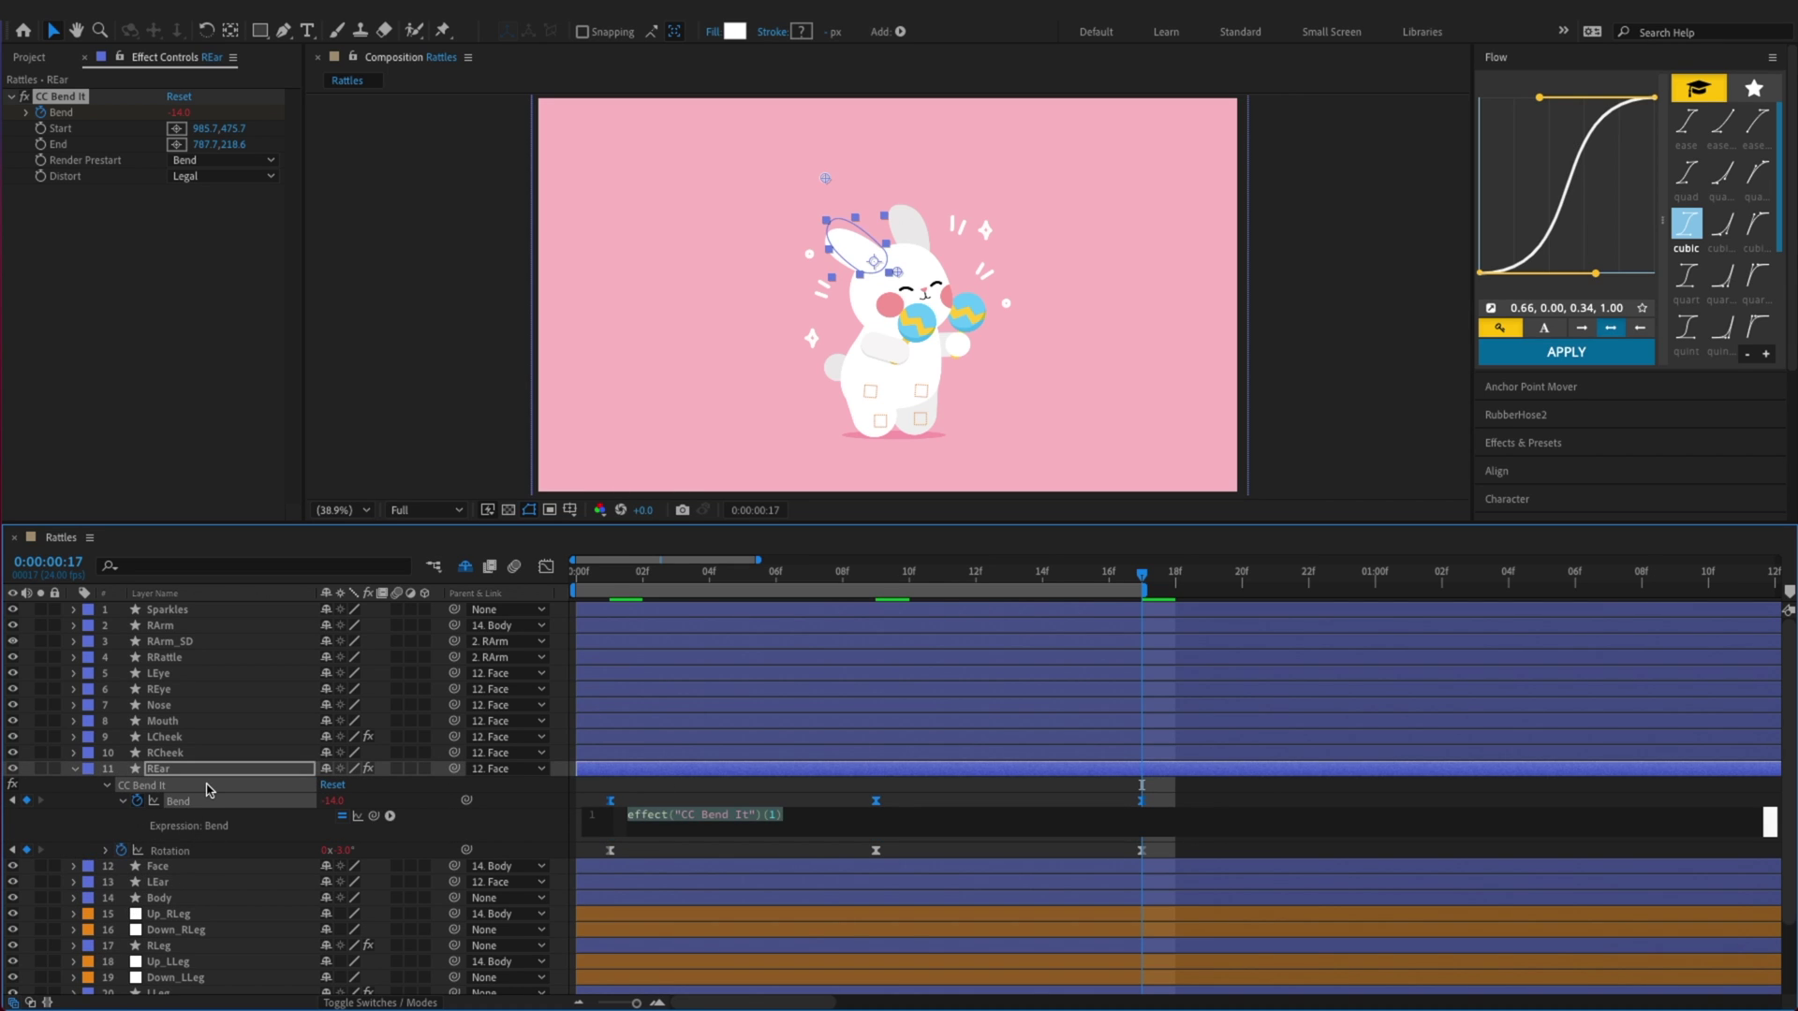
type("loop")
key("Return")
key("Return")
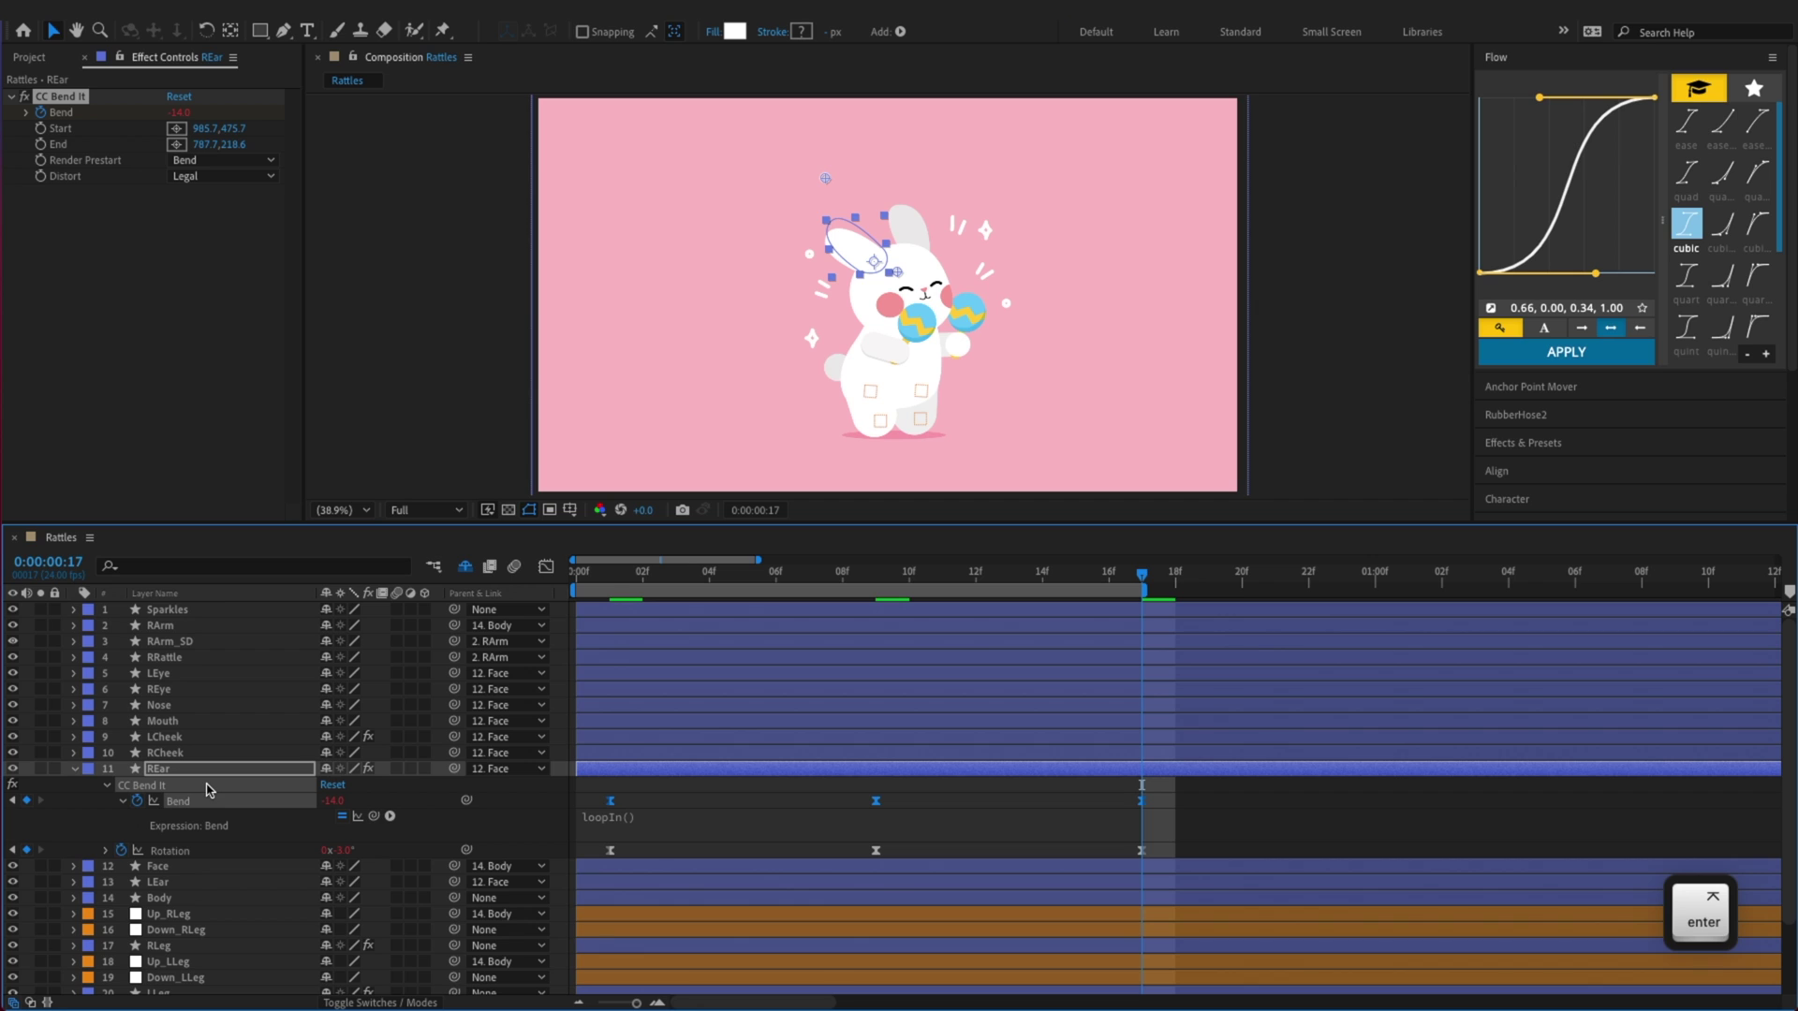
left_click(123, 801)
key("super+s")
Shift REar's Bend keyframes one frame later, save, and preview the animation from frame 0
key("alt+w")
key("super+s")
left_click_drag(610, 578, 572, 582)
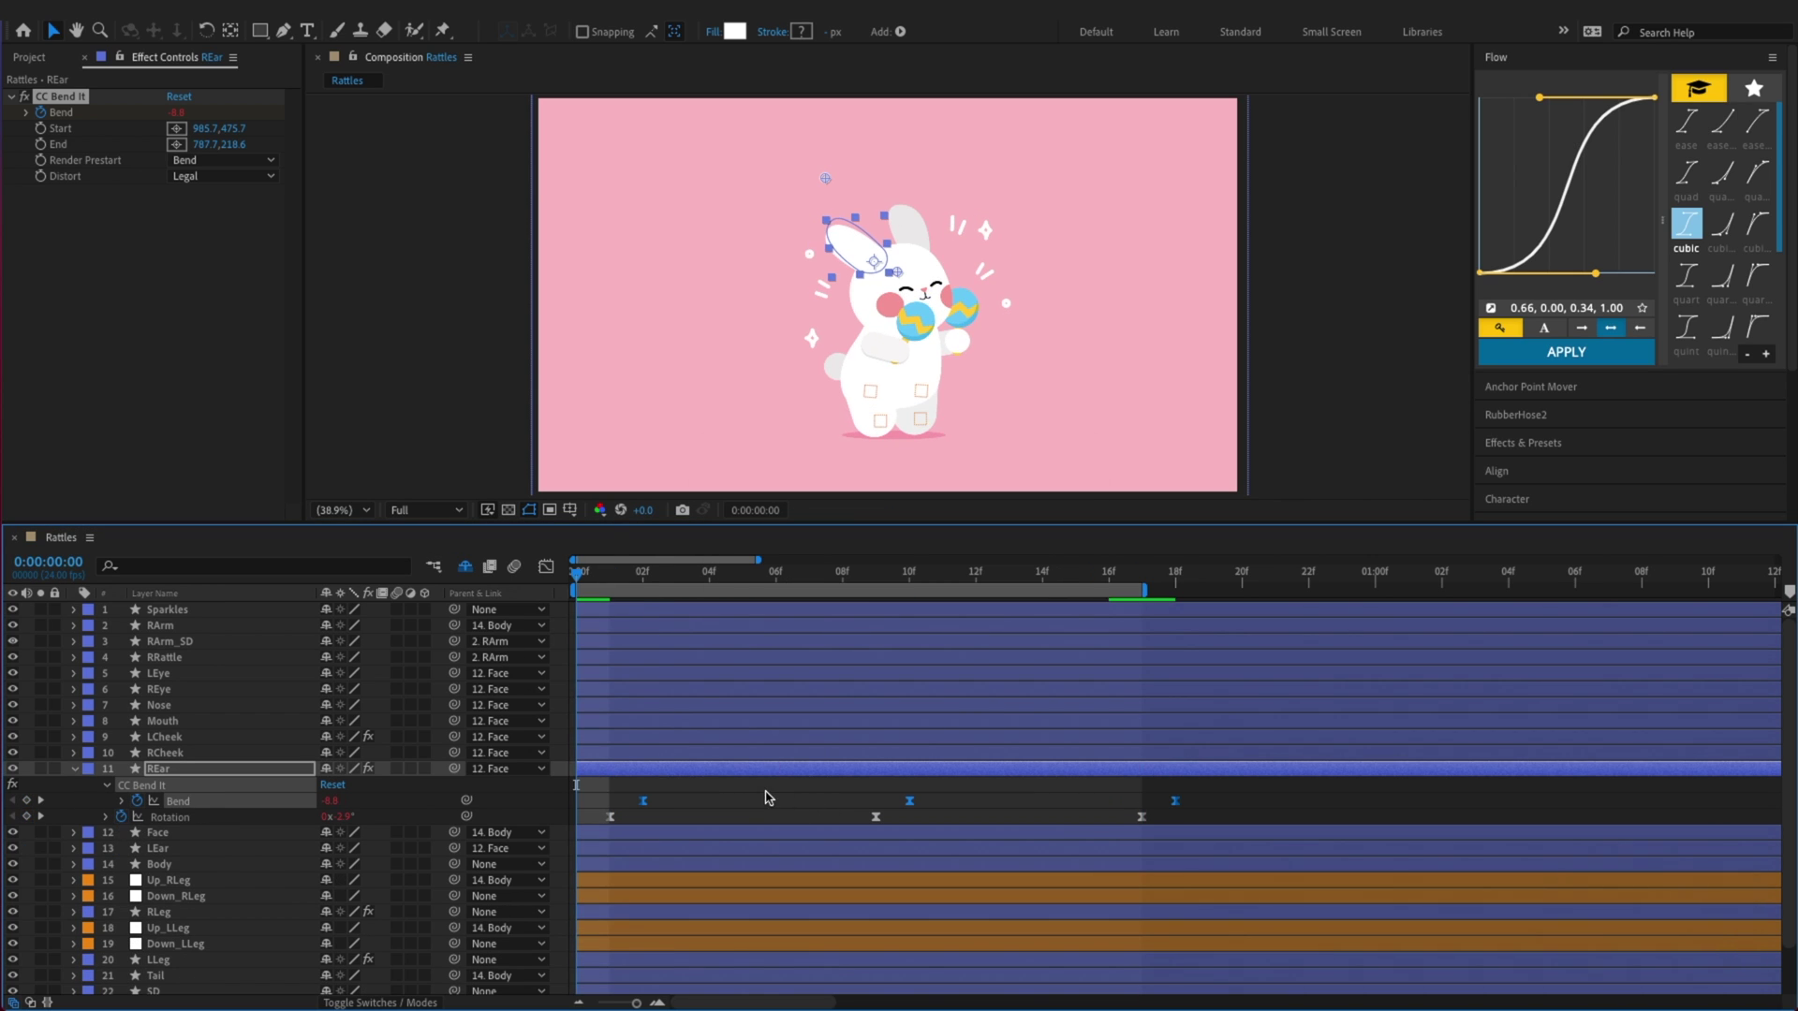
left_click(767, 792)
key("space")
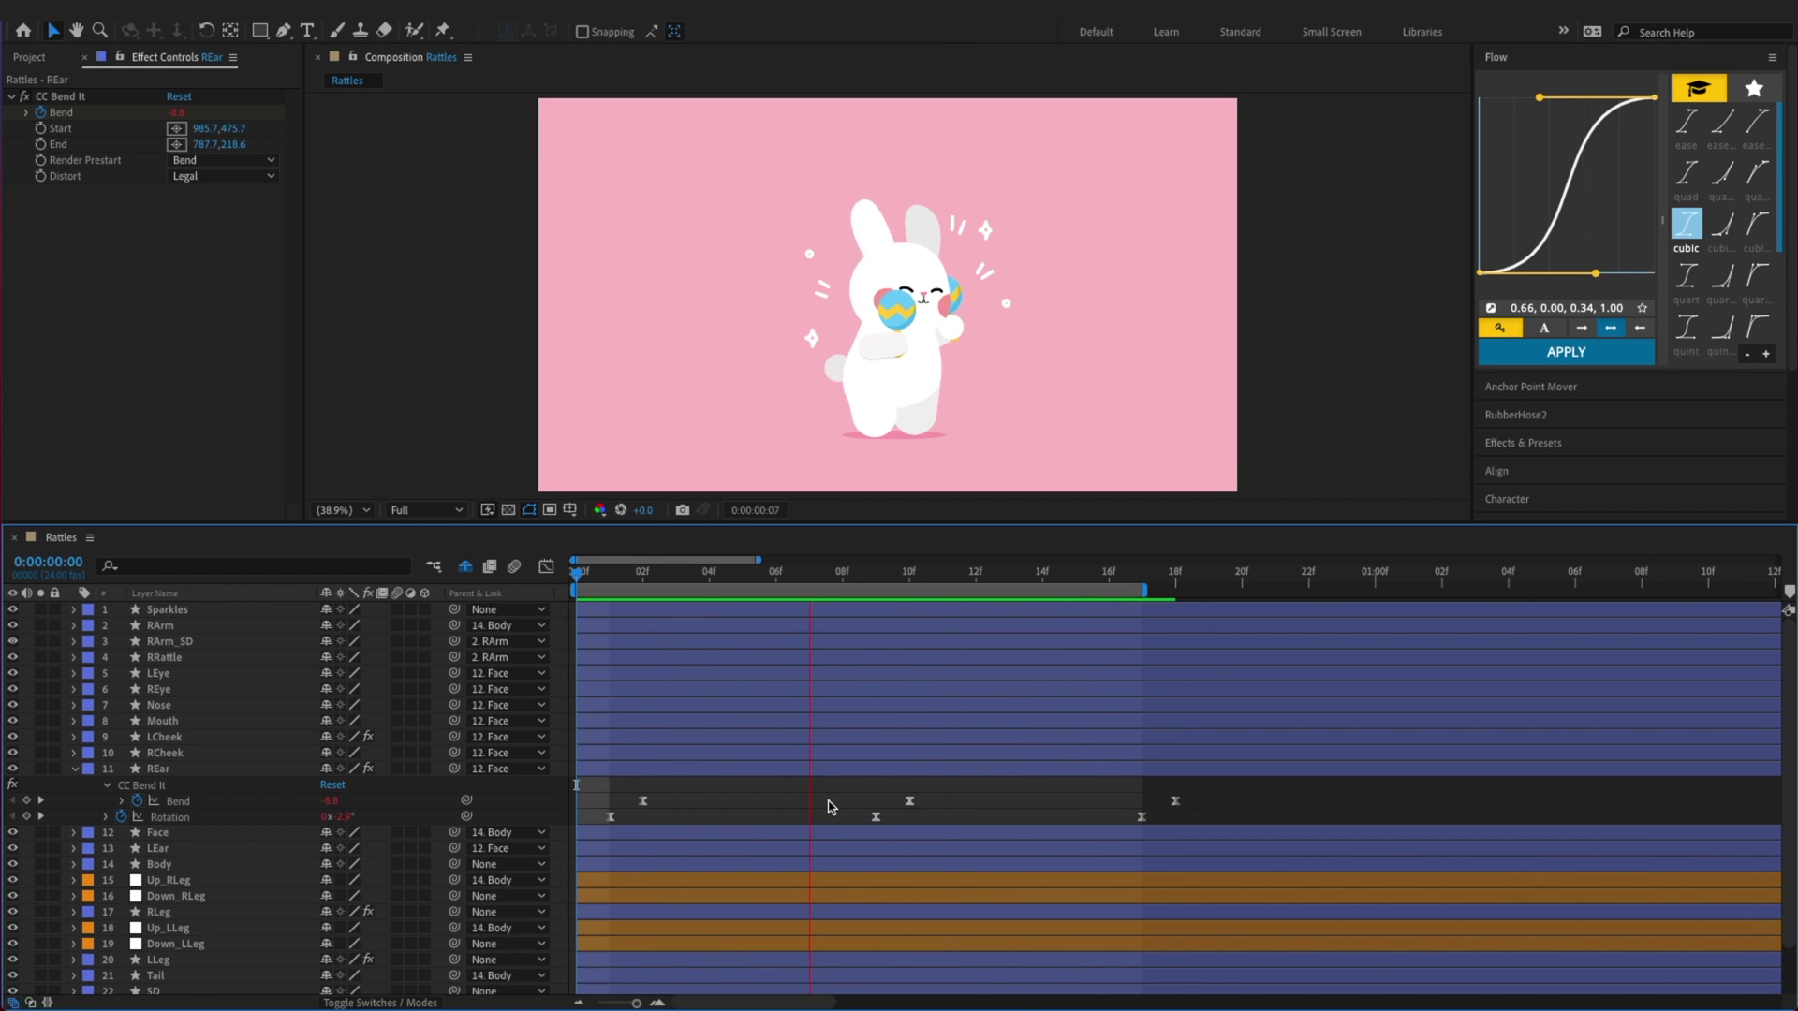
key("space")
Compare REar's Rotation and Bend graphs, apply the 0.66, 0.00, 0.34, 1.00 easing curve to Bend, save and preview
key("shift+F3")
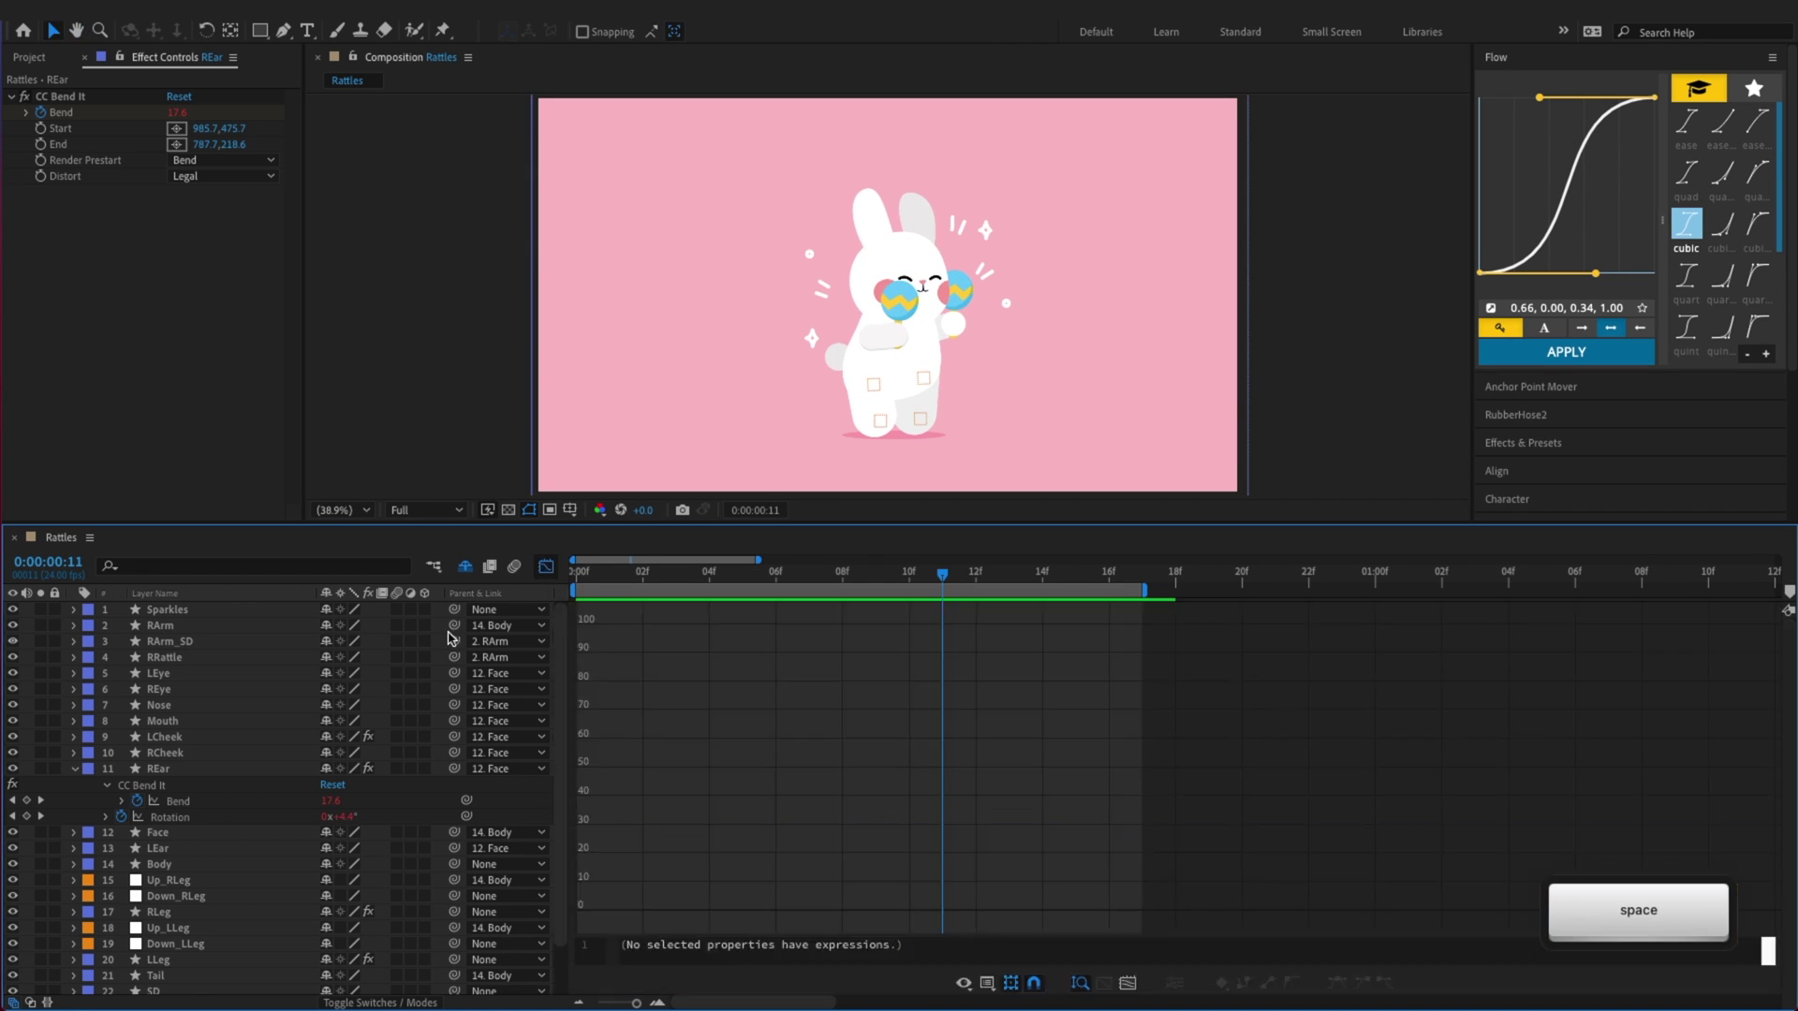
left_click(174, 801)
left_click(228, 802)
left_click(205, 817)
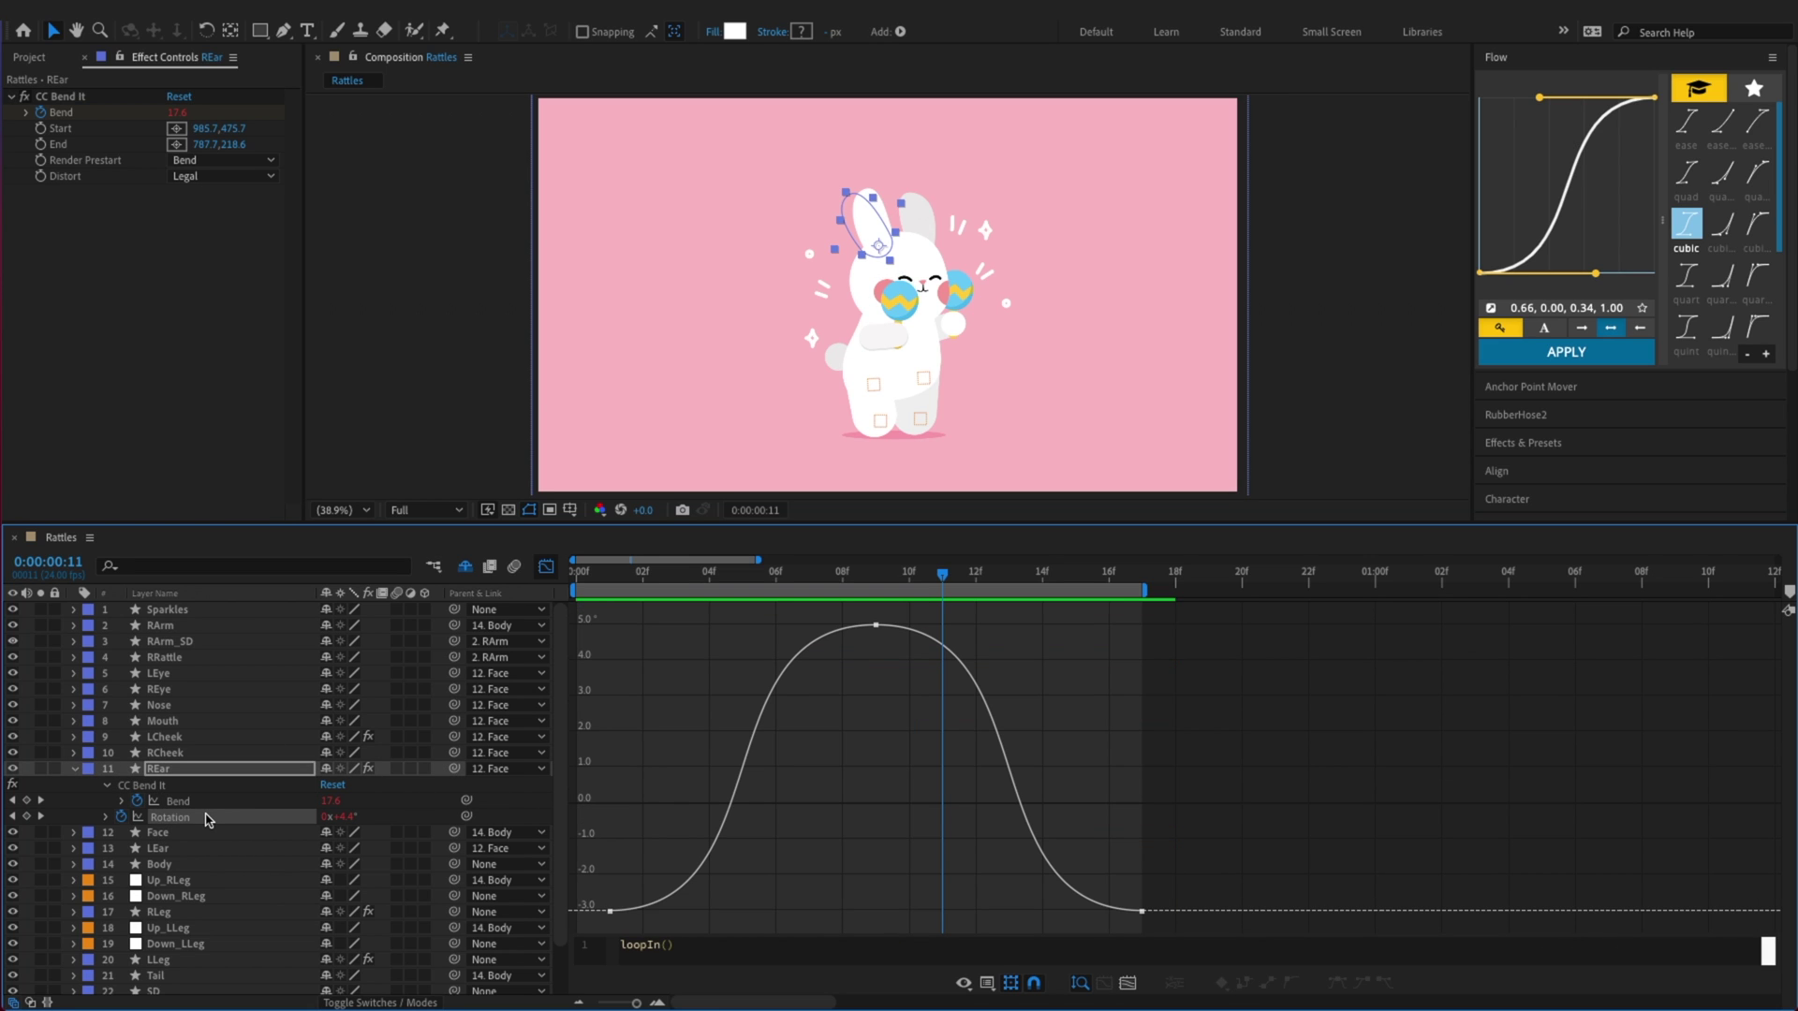
left_click(220, 802)
left_click(221, 802)
left_click(1601, 363)
key("super+s")
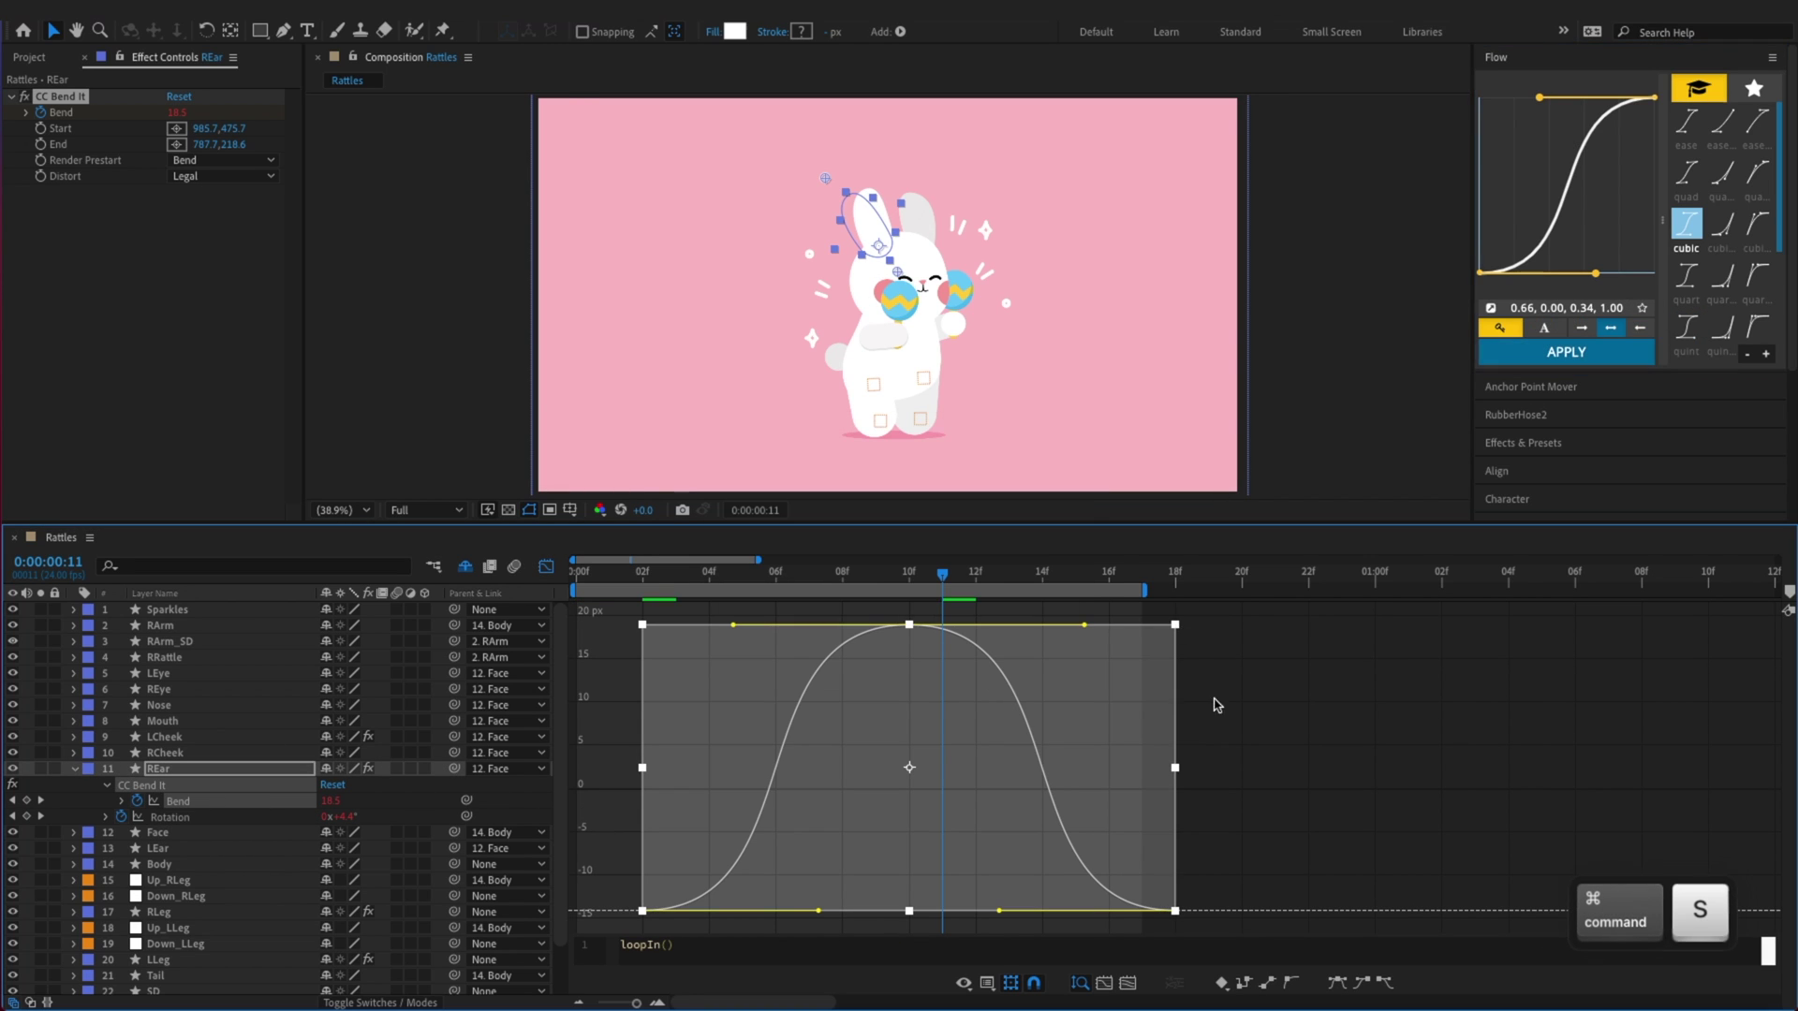
left_click(546, 567)
key("space")
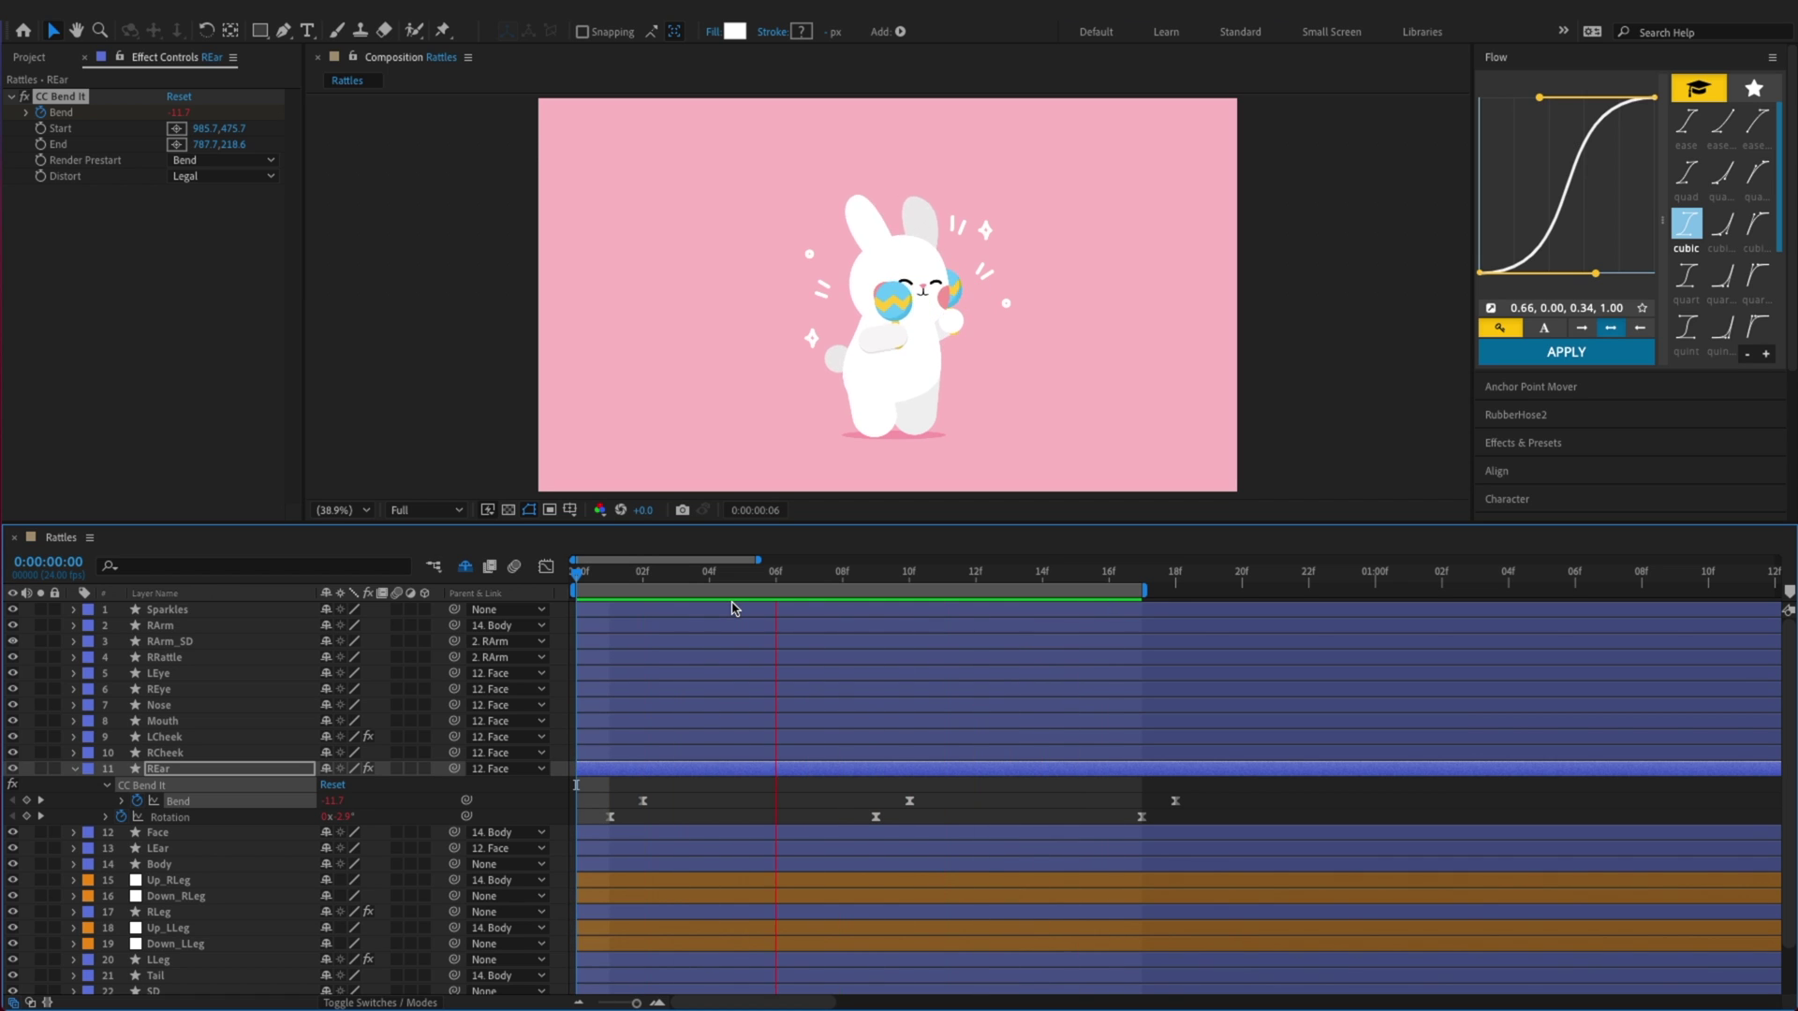
Copy REar's Rotation animation, paste it onto LEar at frame 1 and save the project
left_click(617, 593)
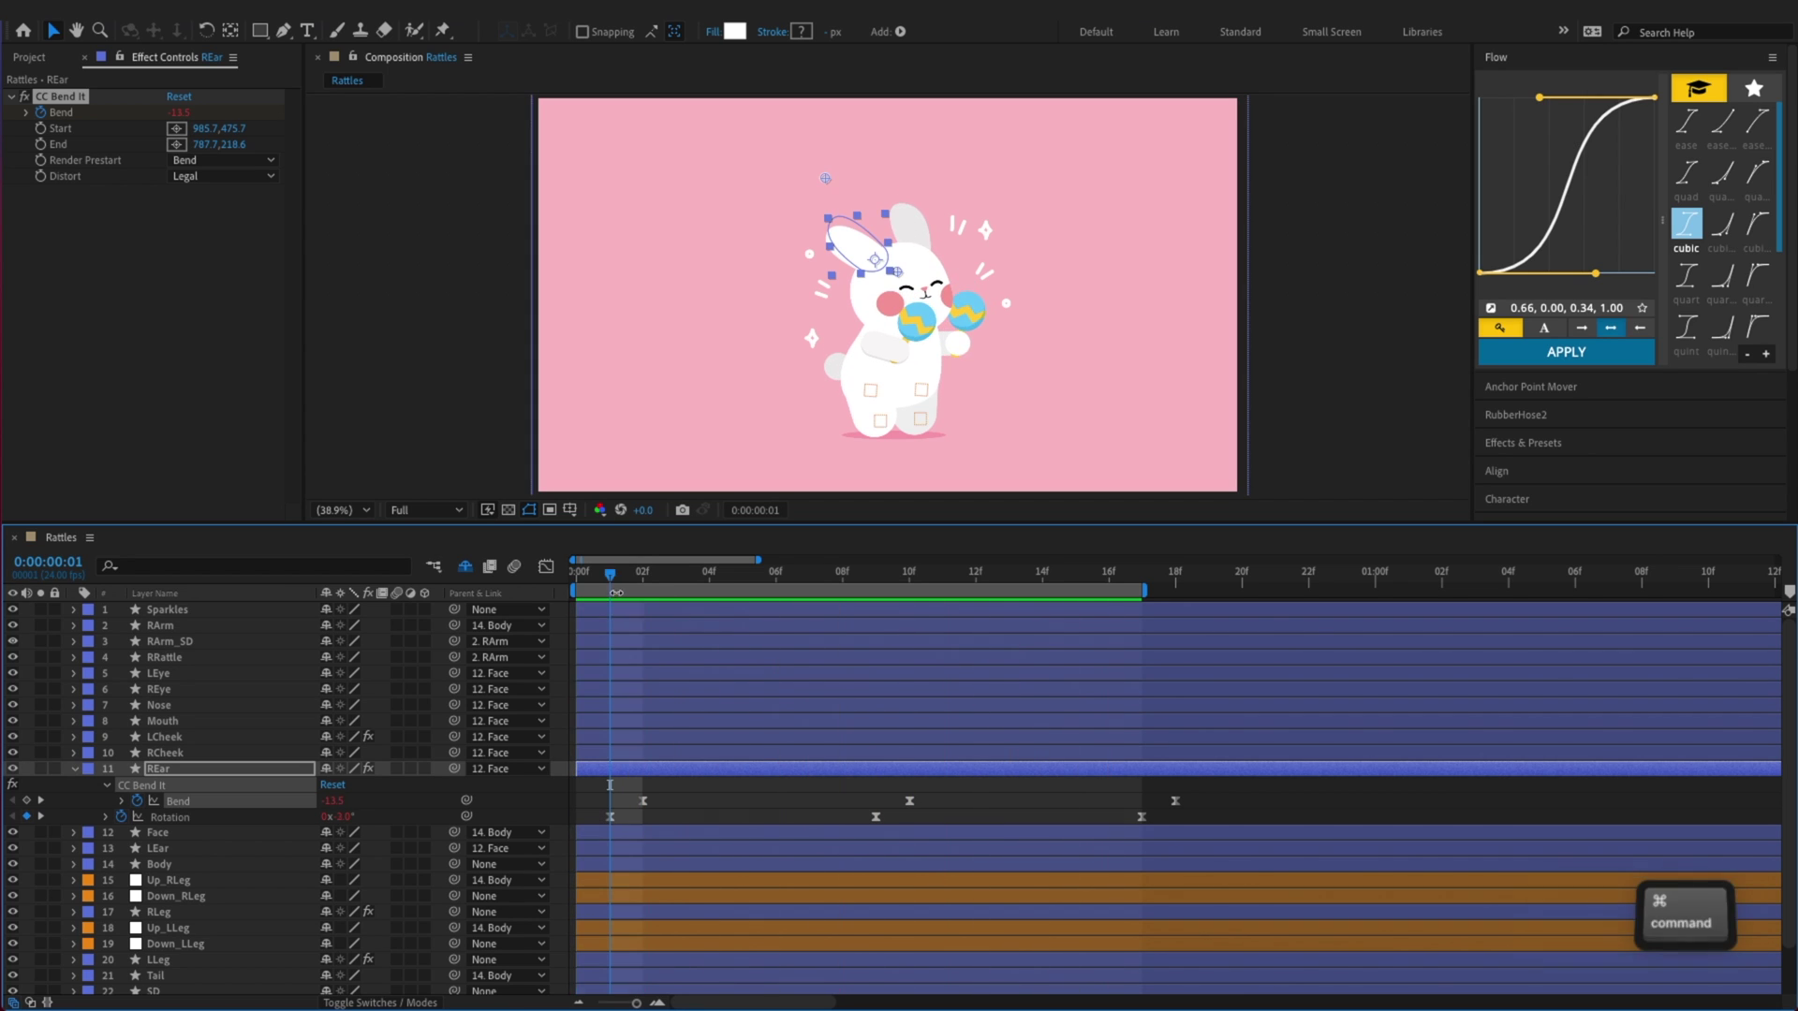
key("super+s")
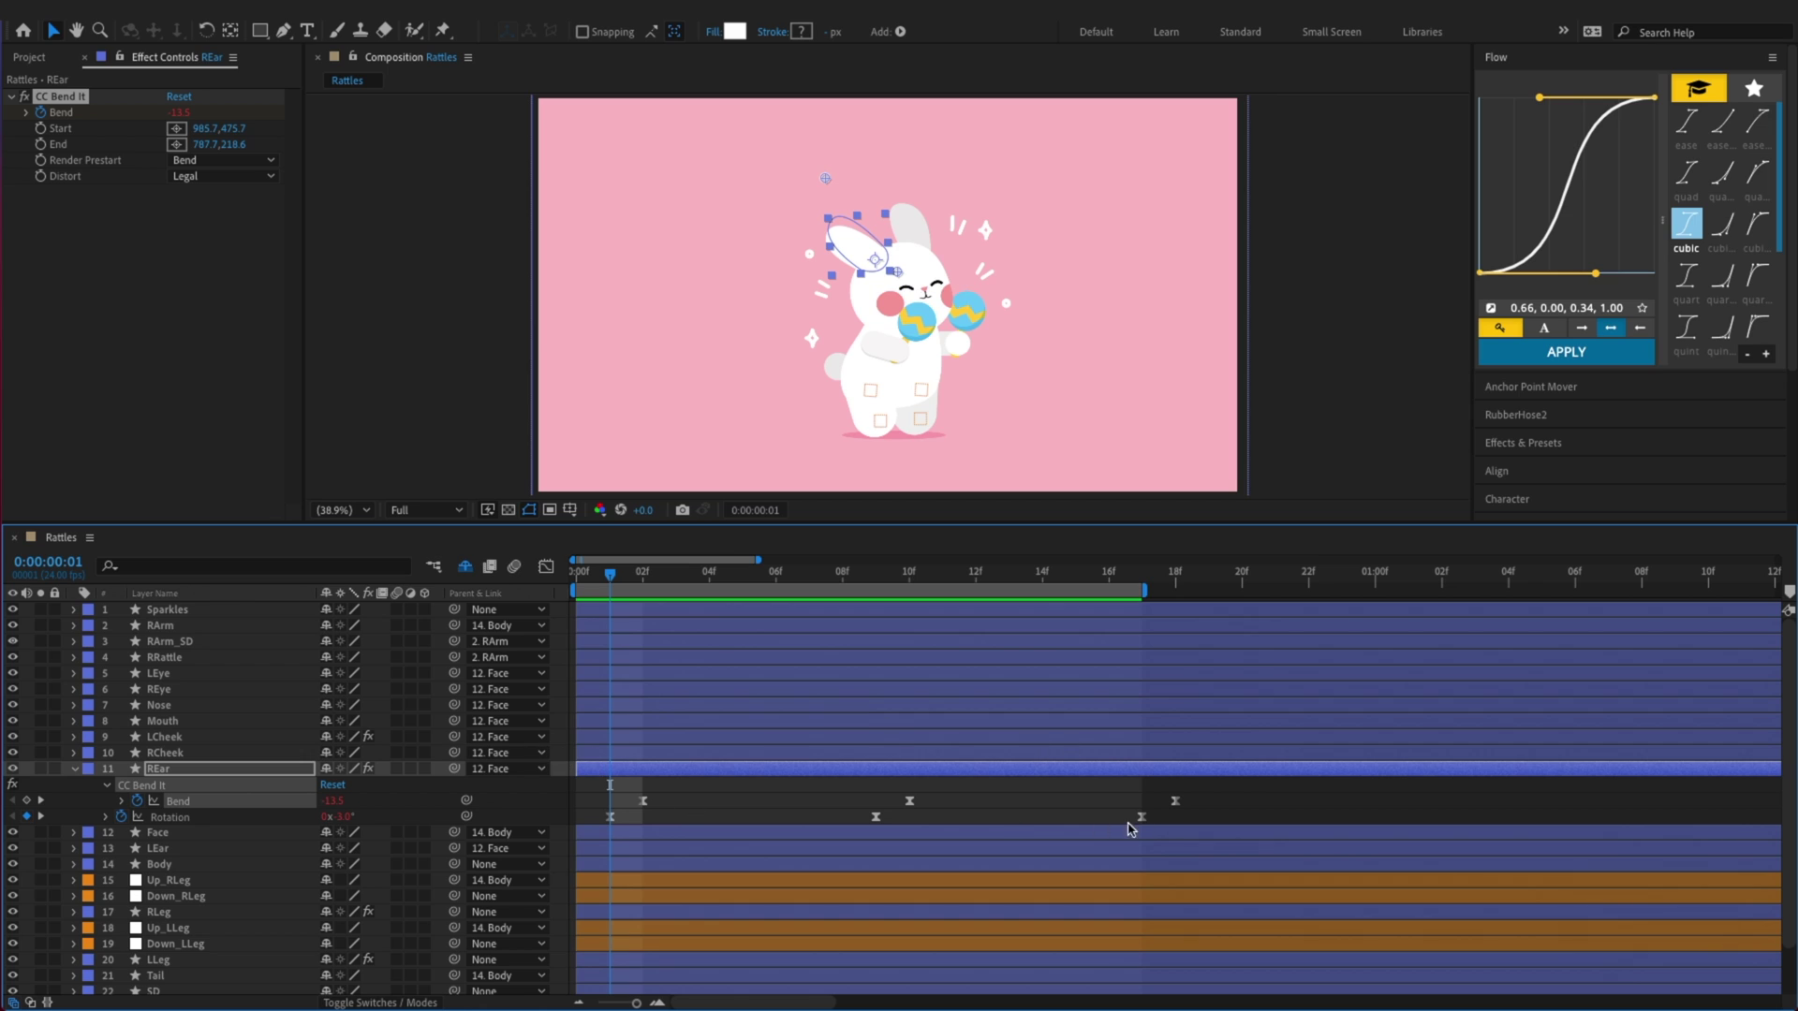
left_click(279, 818)
key("super+c")
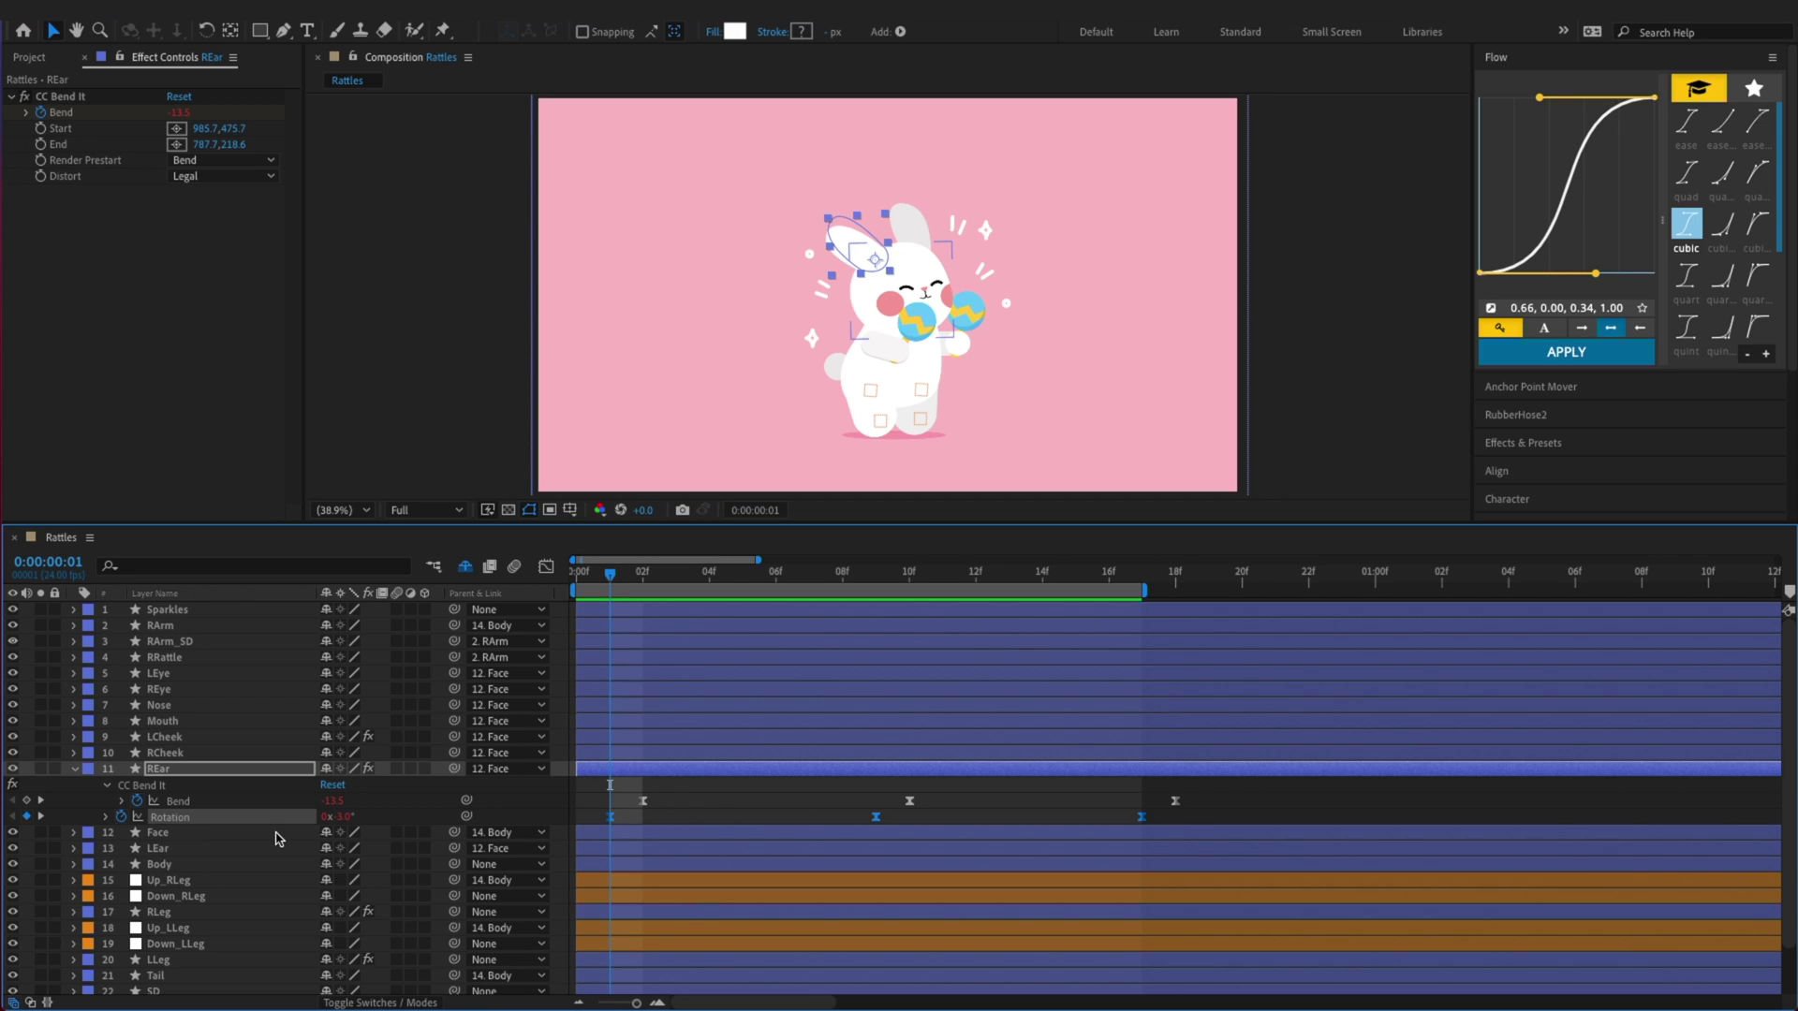
left_click(194, 850)
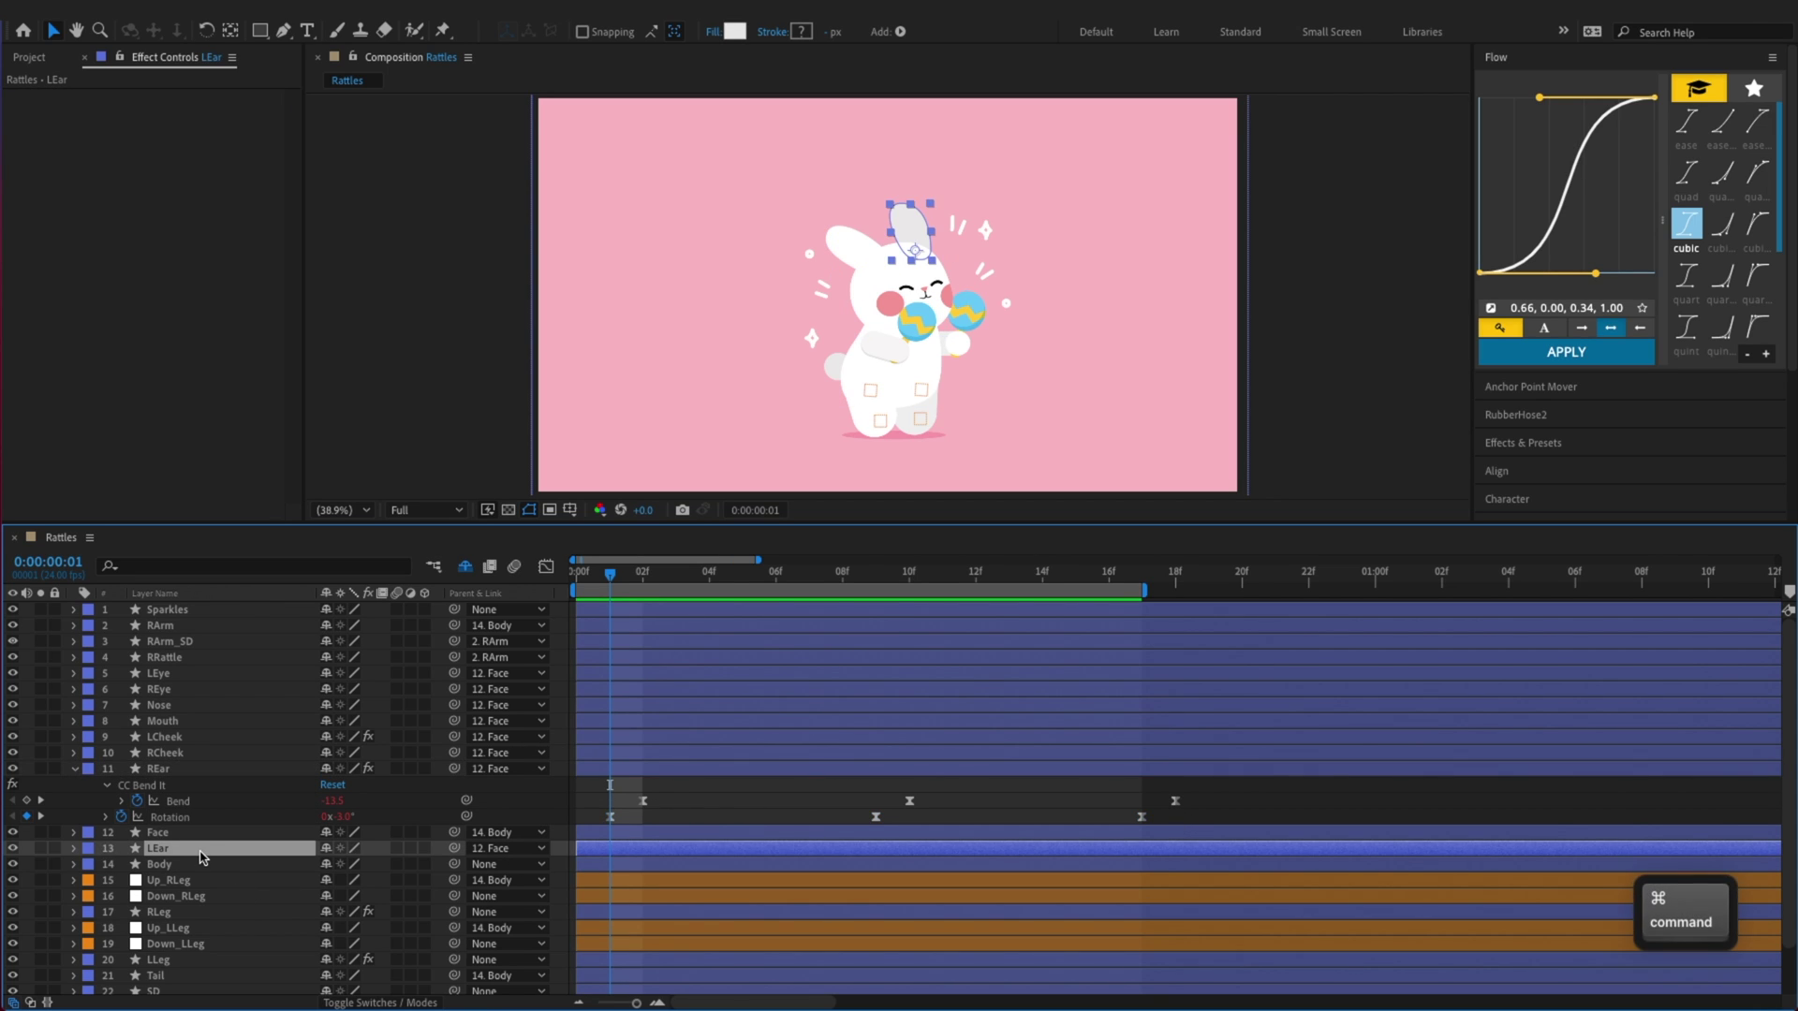
key("super+v")
key("super+s")
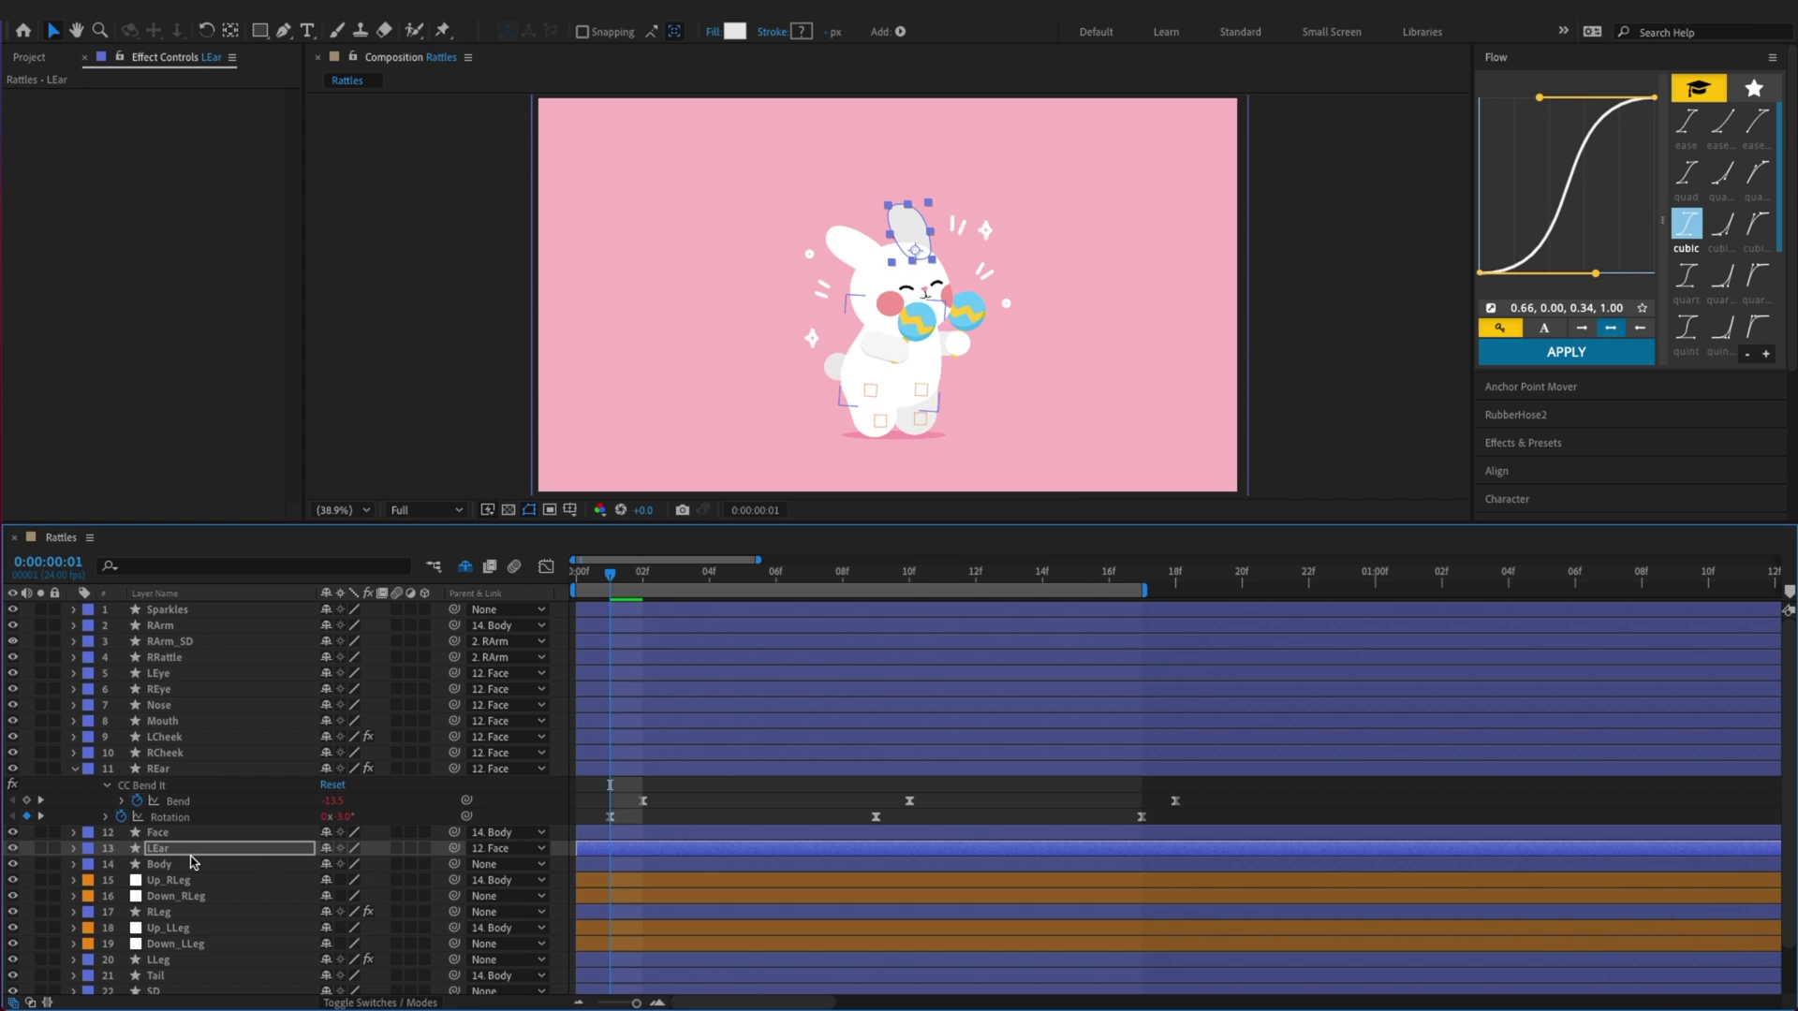
Copy REar's Bend animation and paste it onto LEar at frame 2
left_click(187, 802)
key("super+c")
left_click(199, 848)
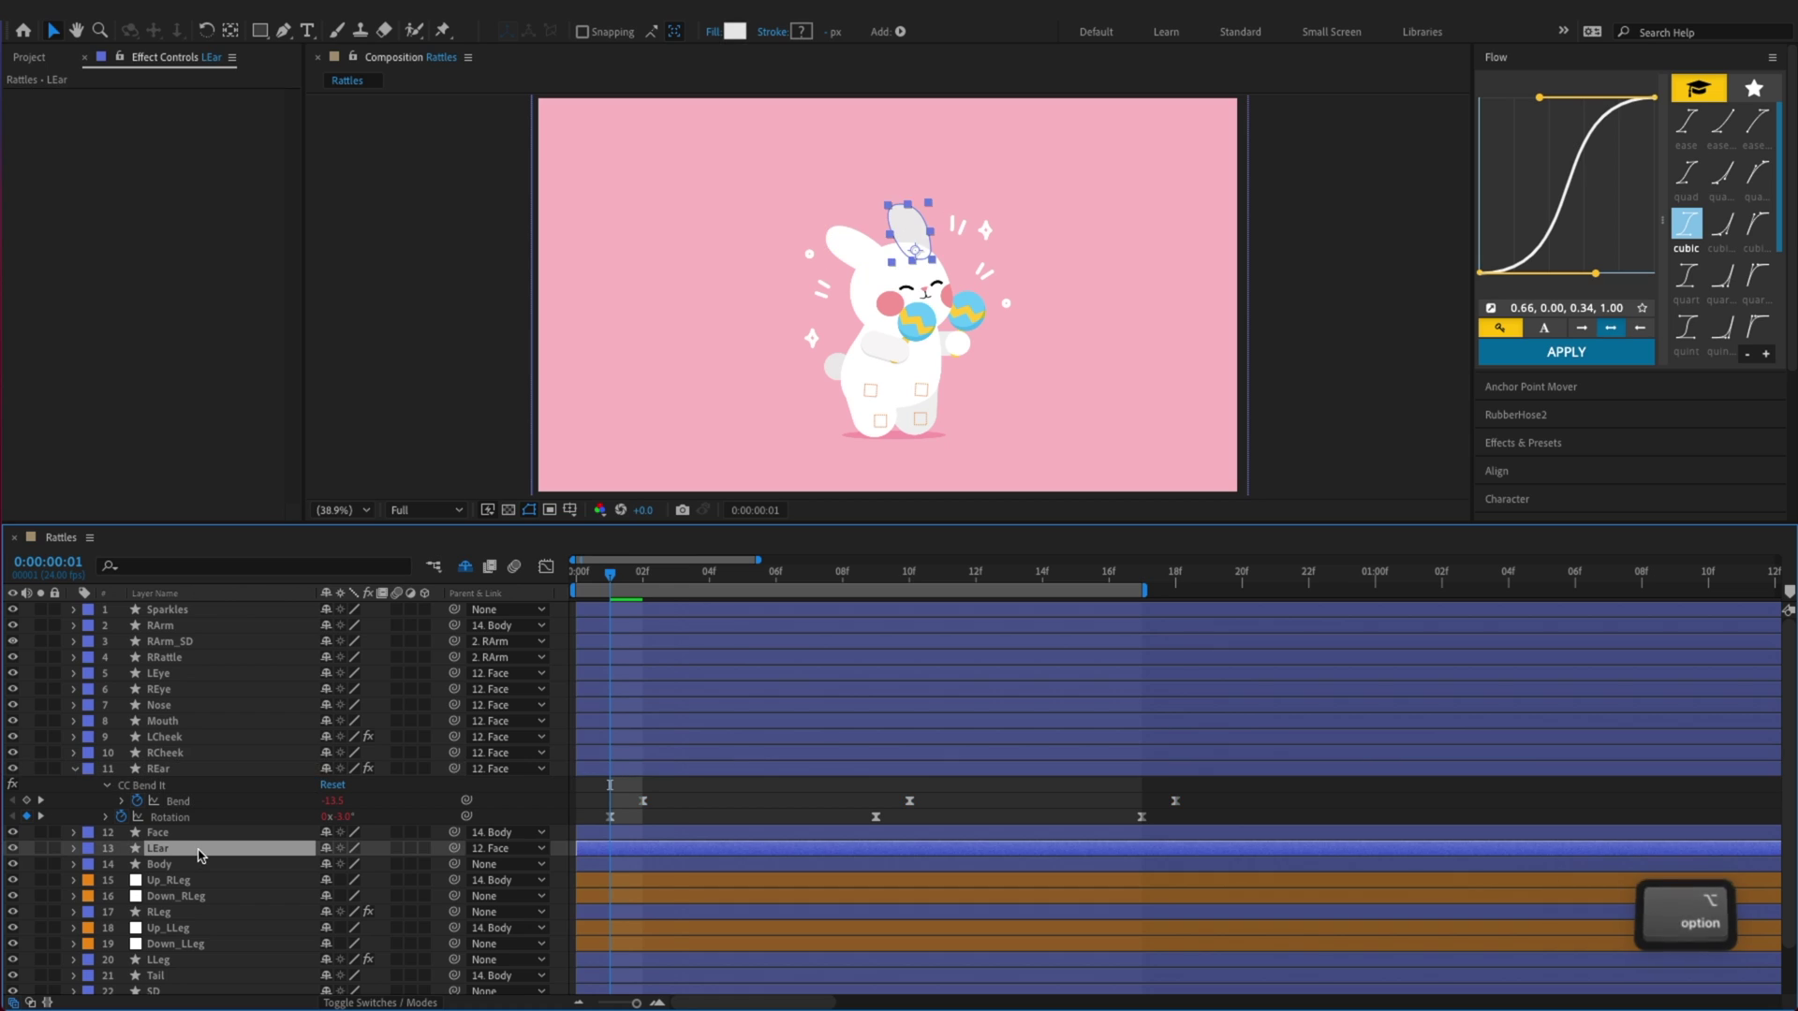
key("super+Right")
key("super+v")
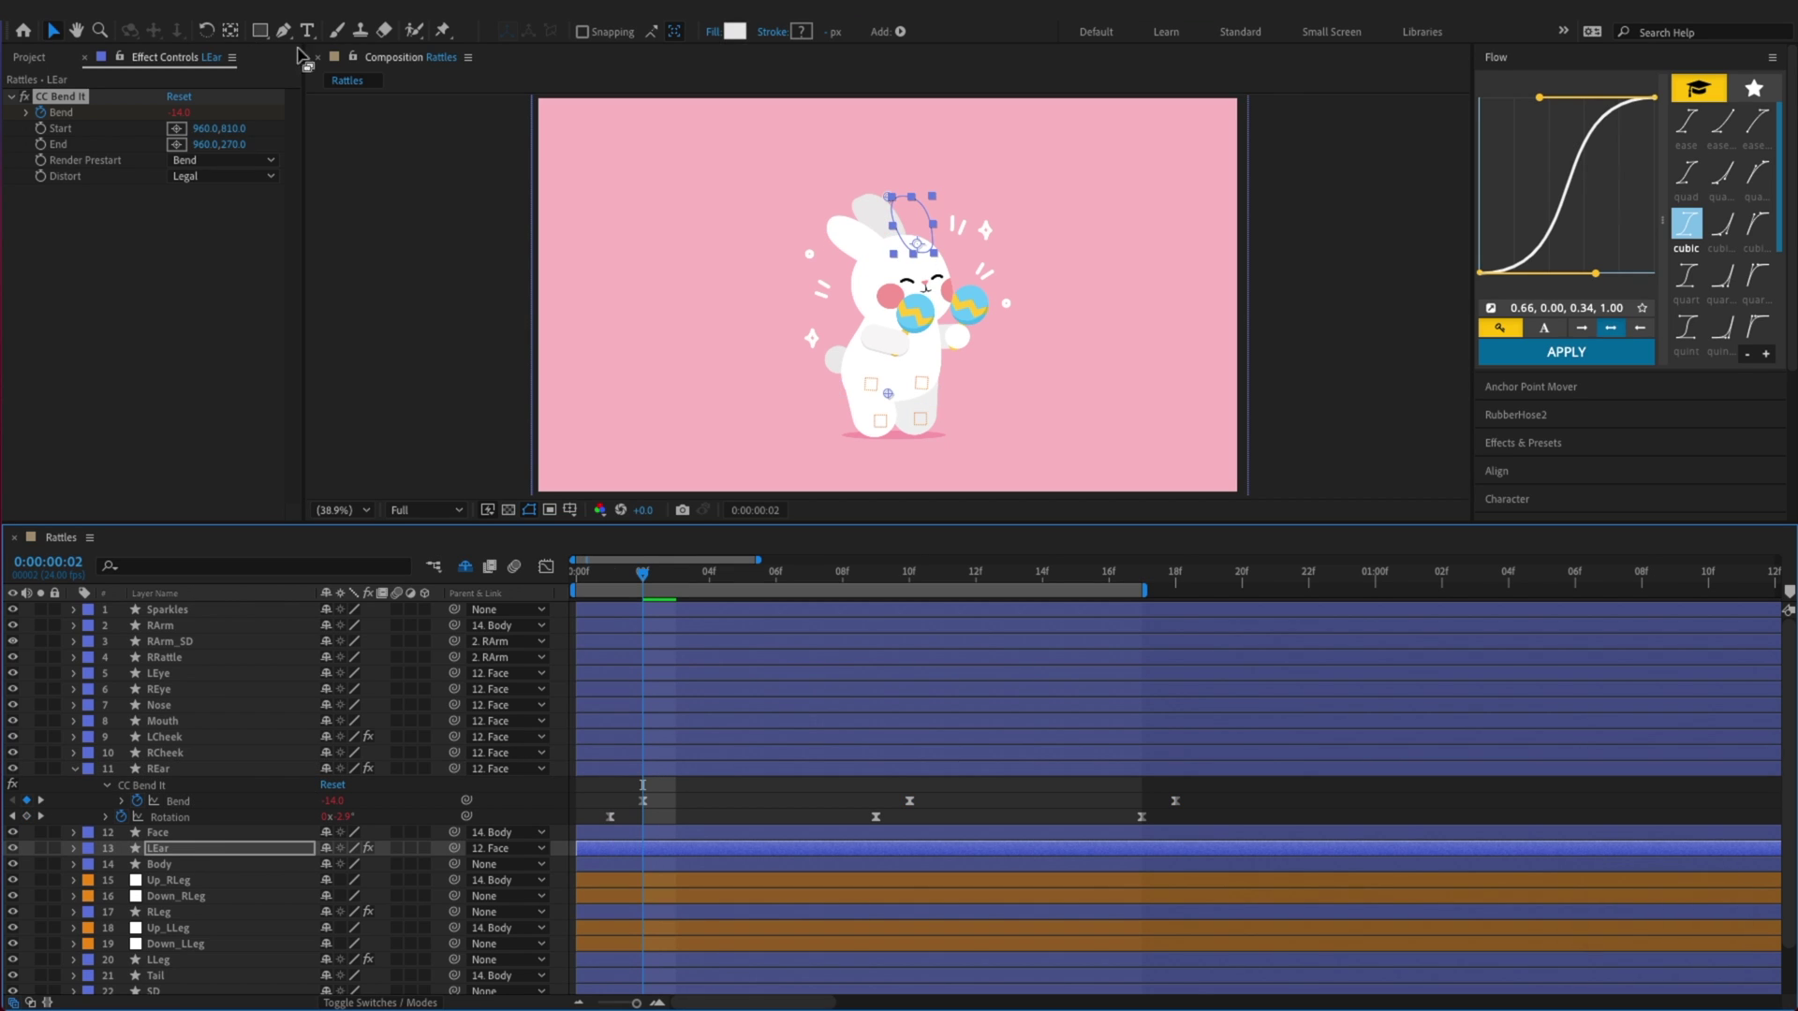
Place LEar's bend Start at about 1053, 453 and End at about 988, 172, save the project and preview the ear motion
left_click_drag(892, 399, 925, 268)
left_click_drag(885, 193, 899, 161)
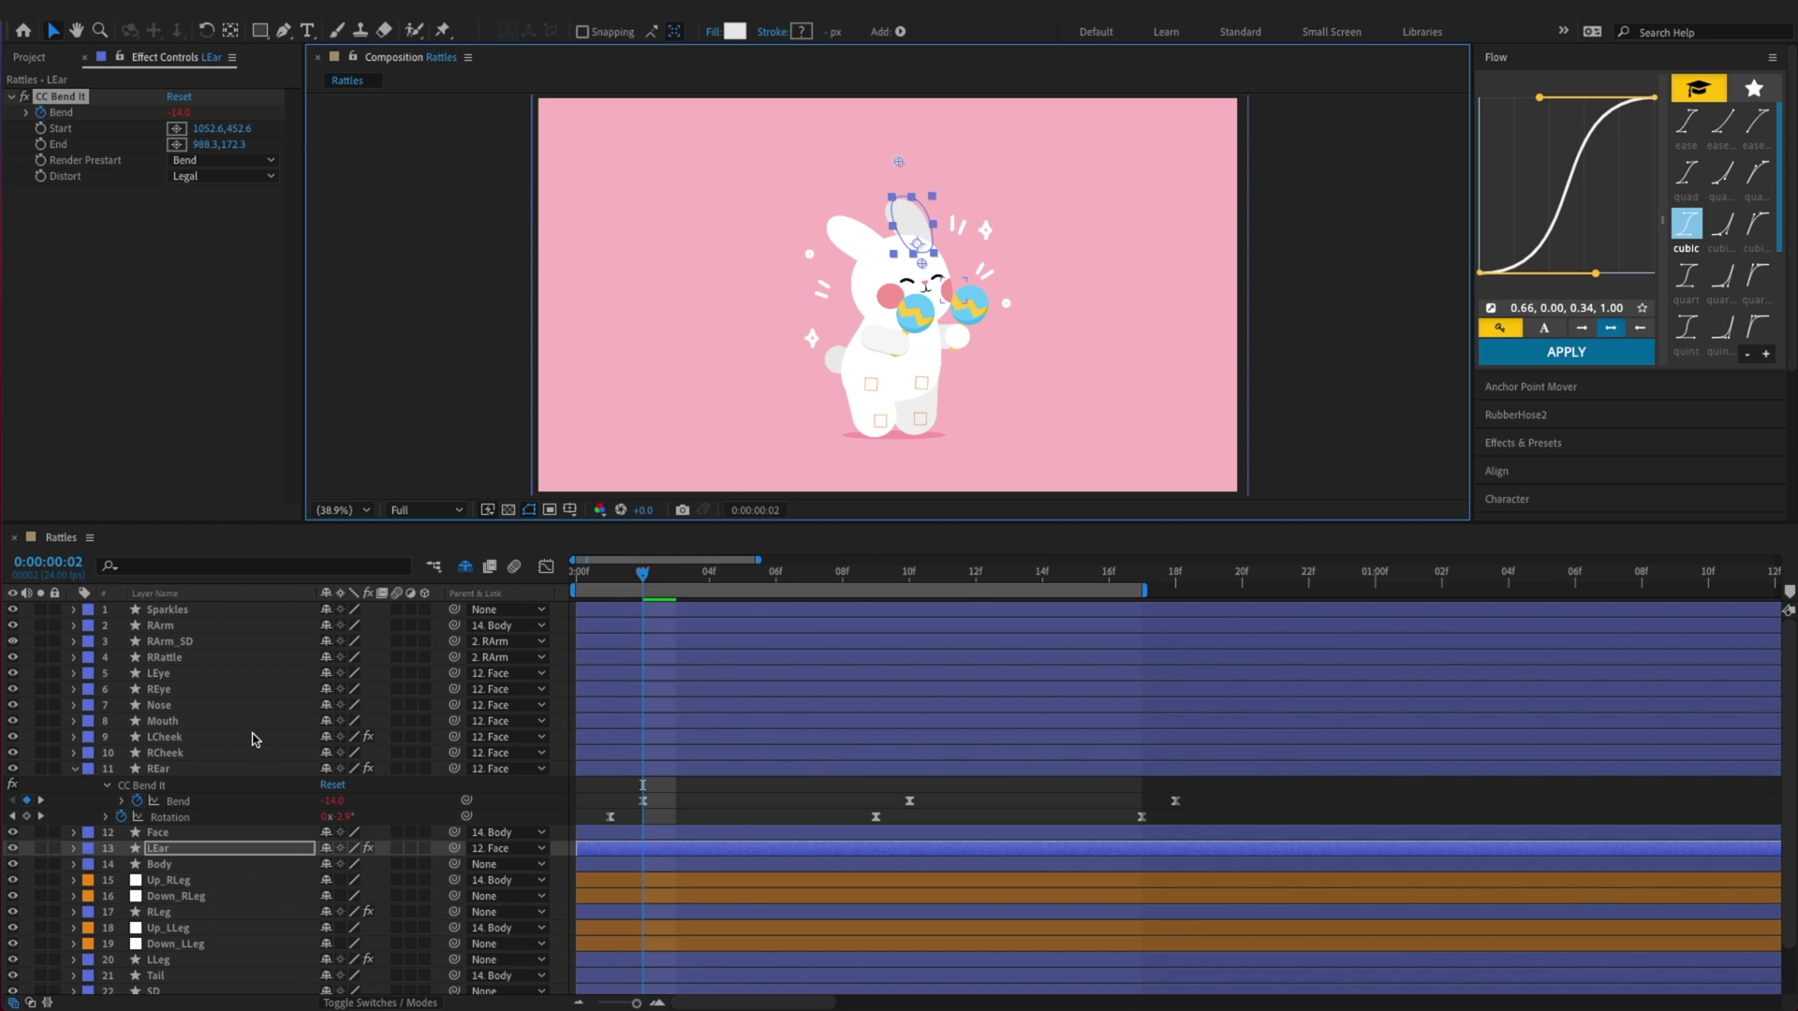
key("u")
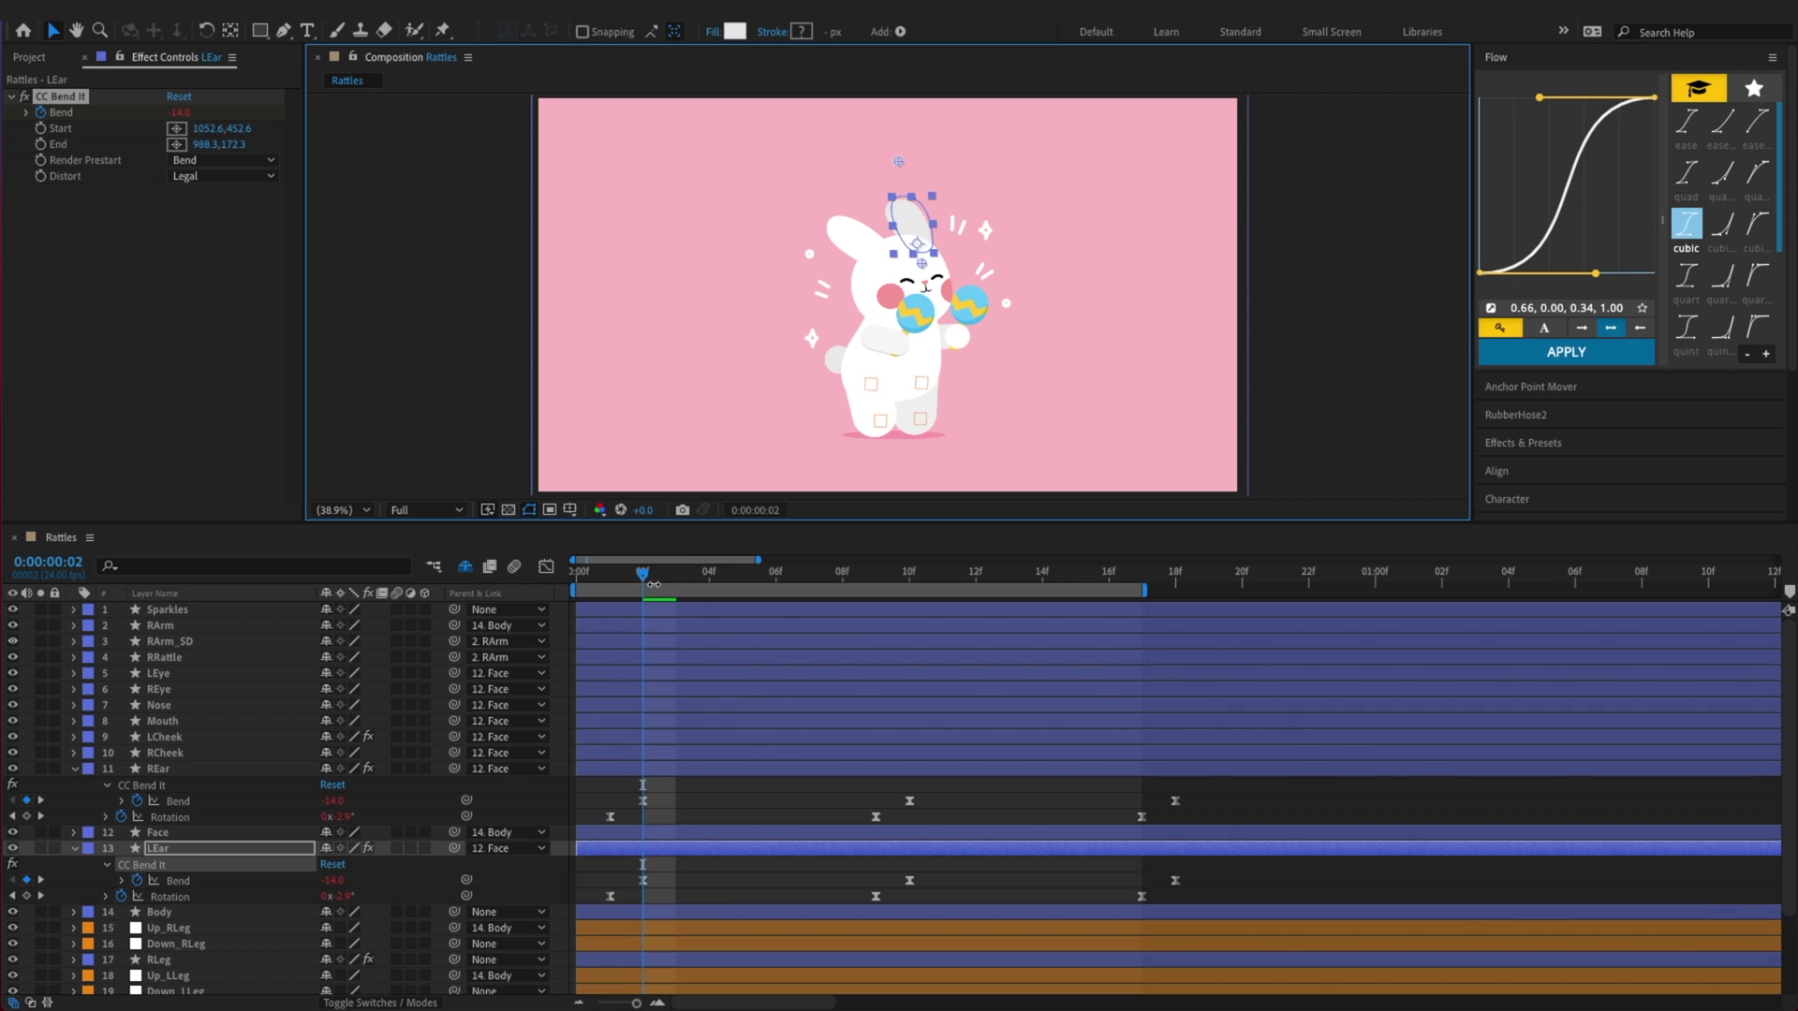
left_click_drag(643, 580, 876, 577)
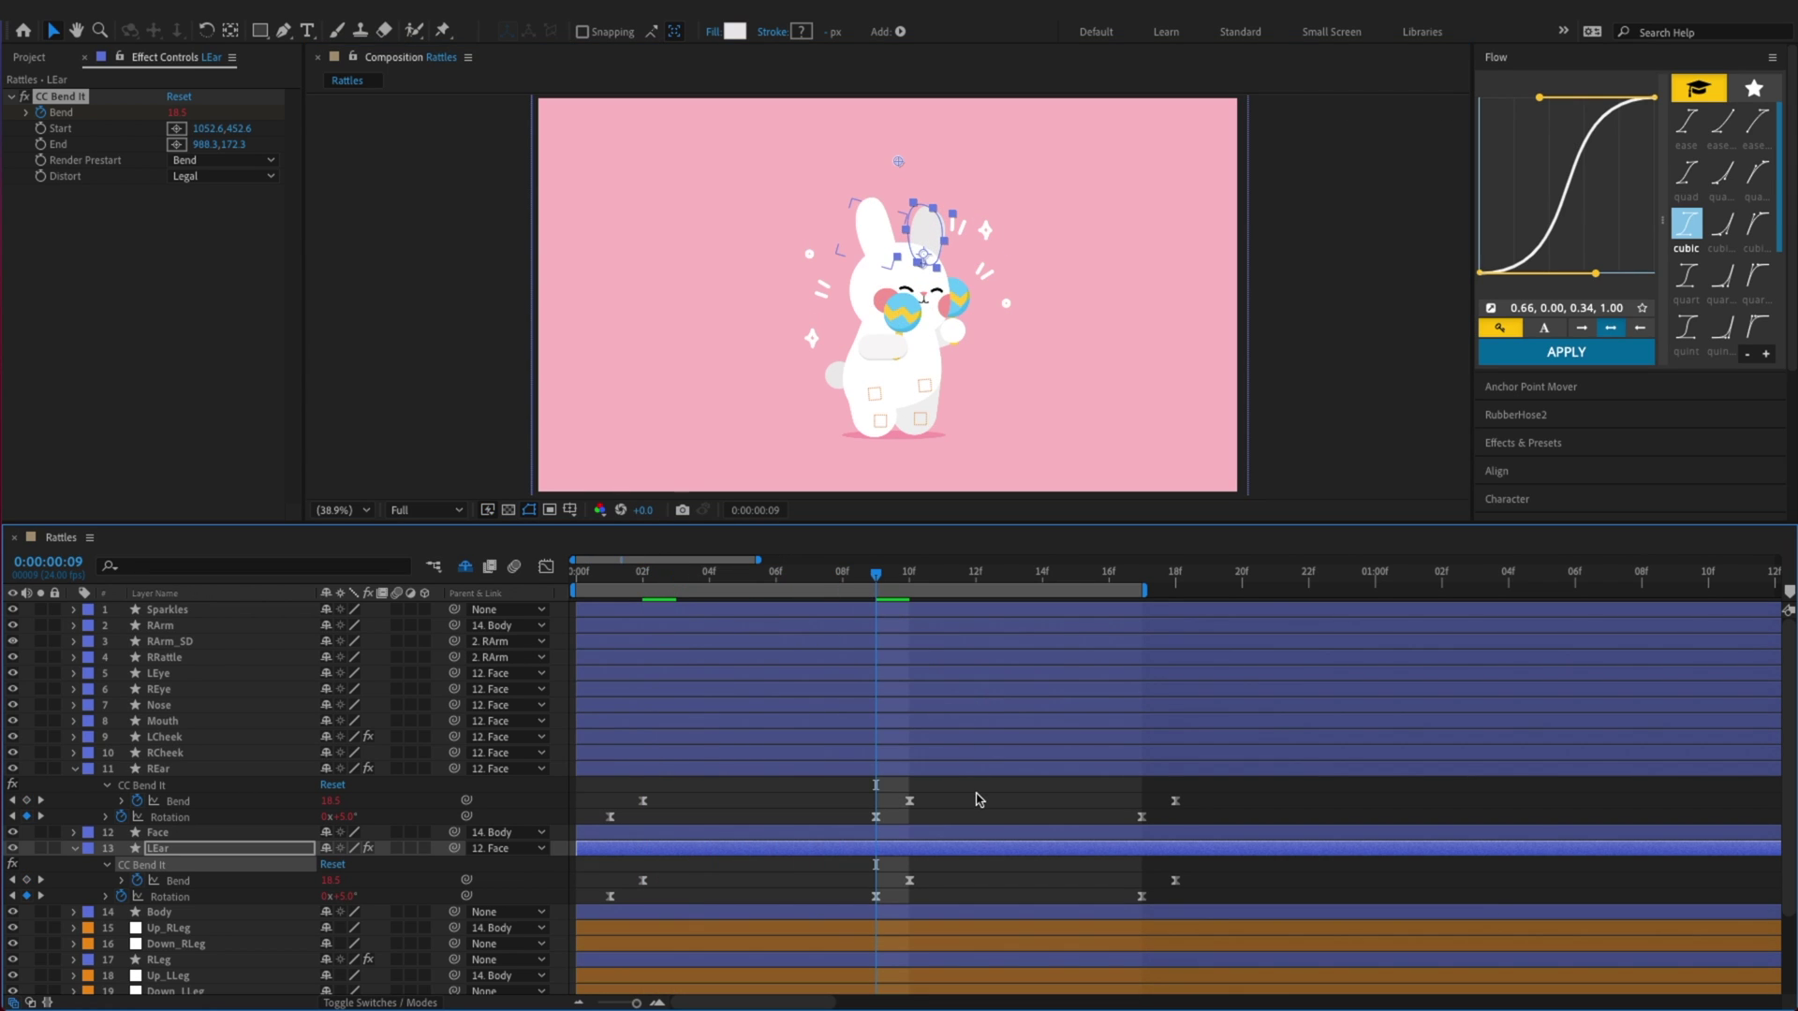
key("super+s")
left_click(1080, 797)
key("space")
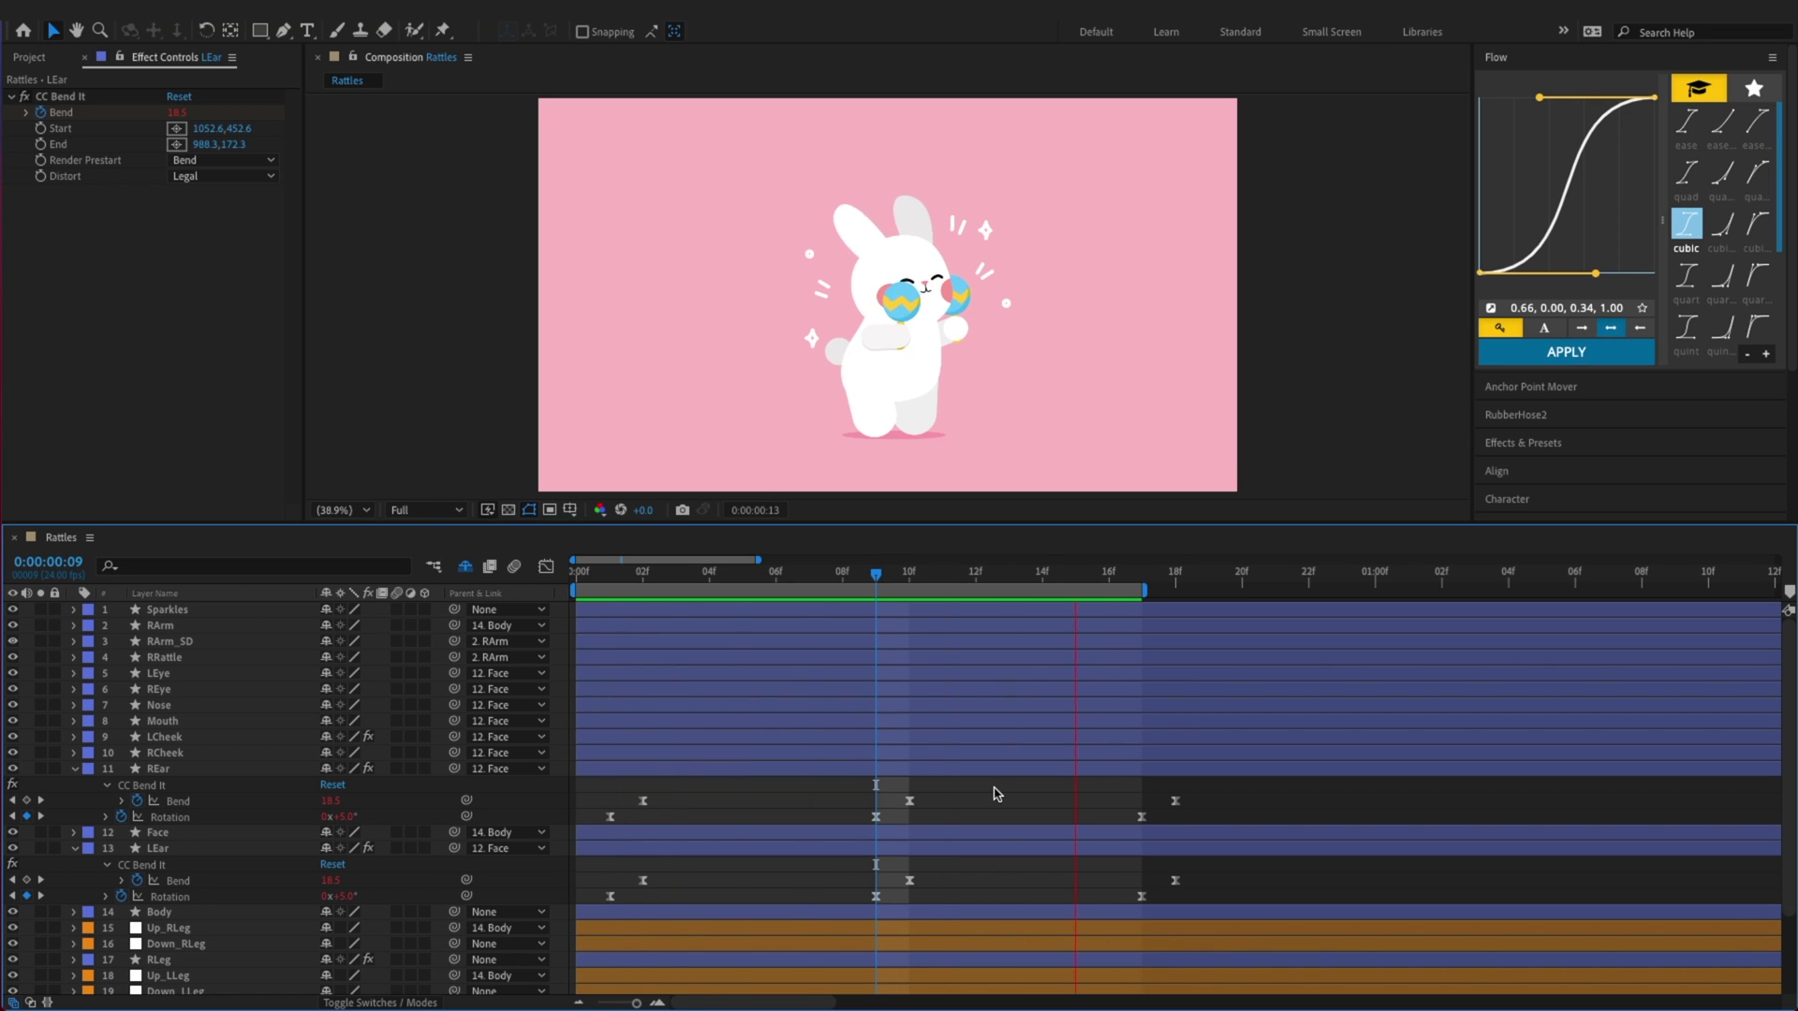
Shift REar's Bend and Rotation keyframes one frame later than LEar's, save the project and preview the animation
key("super+s")
left_click_drag(1211, 875, 665, 904)
left_click_drag(1207, 794, 606, 825)
key("alt+w")
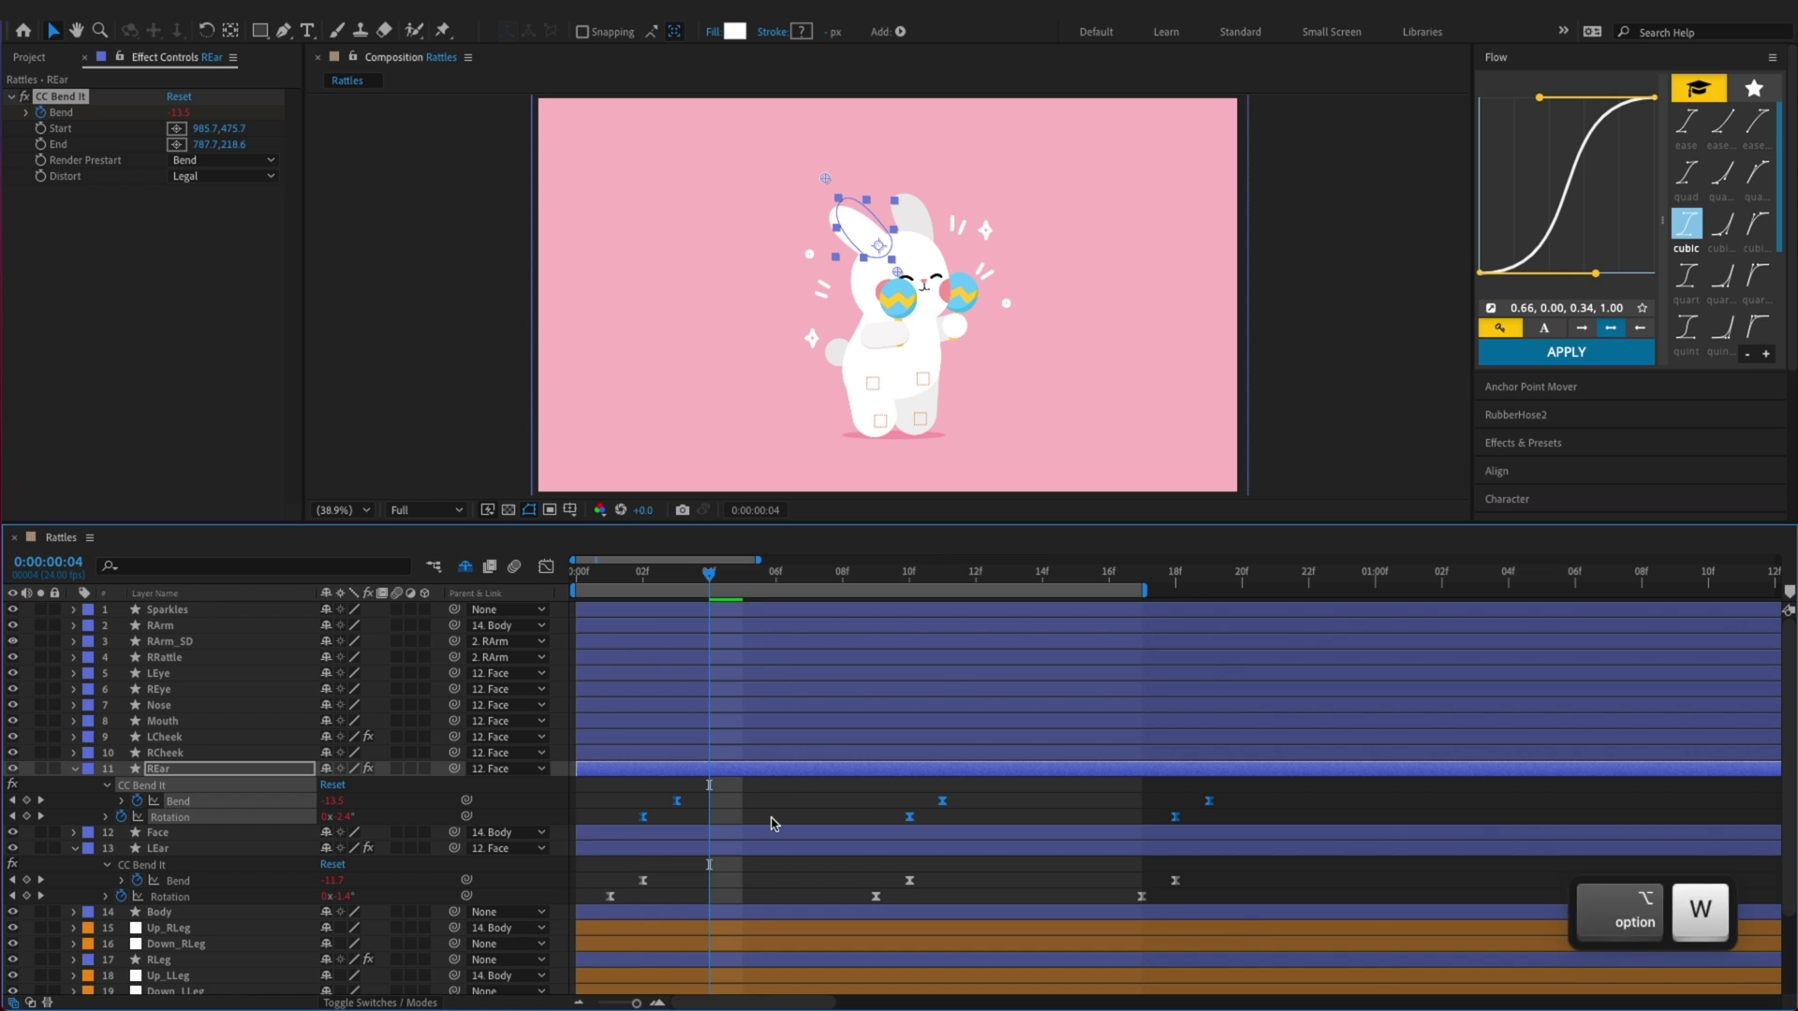
key("super+s")
left_click(768, 804)
key("space")
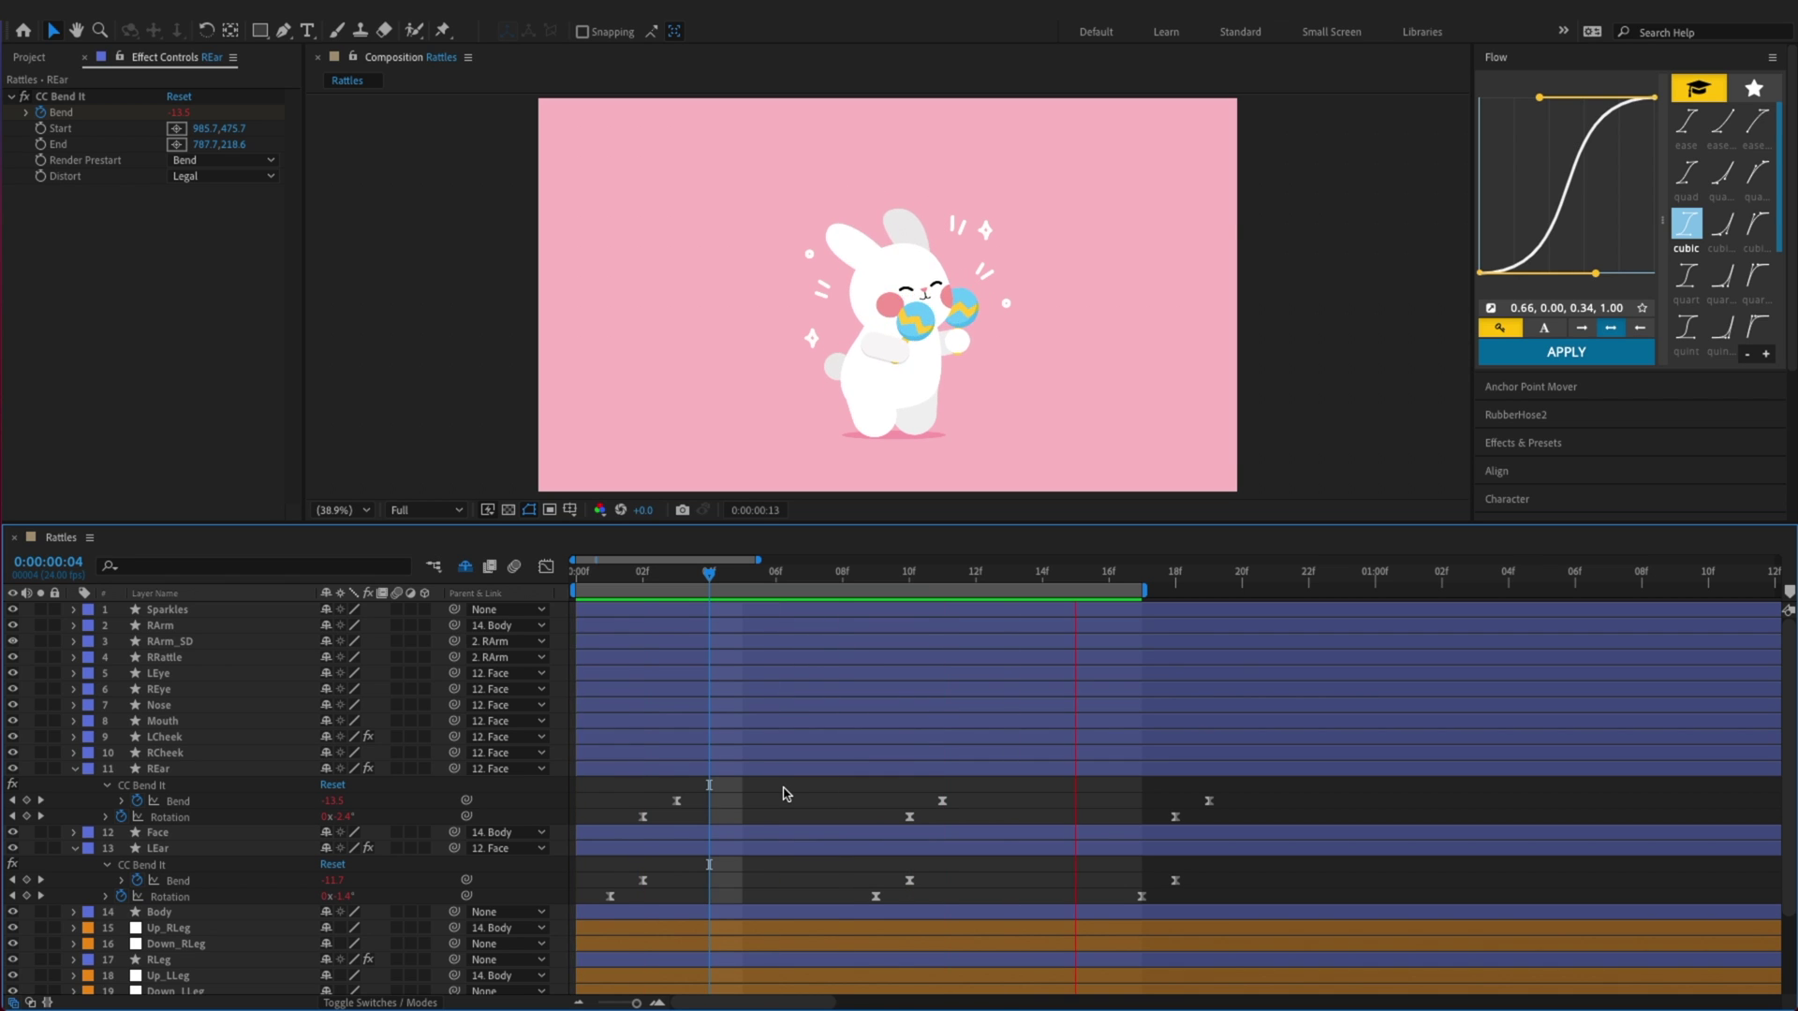
key("super")
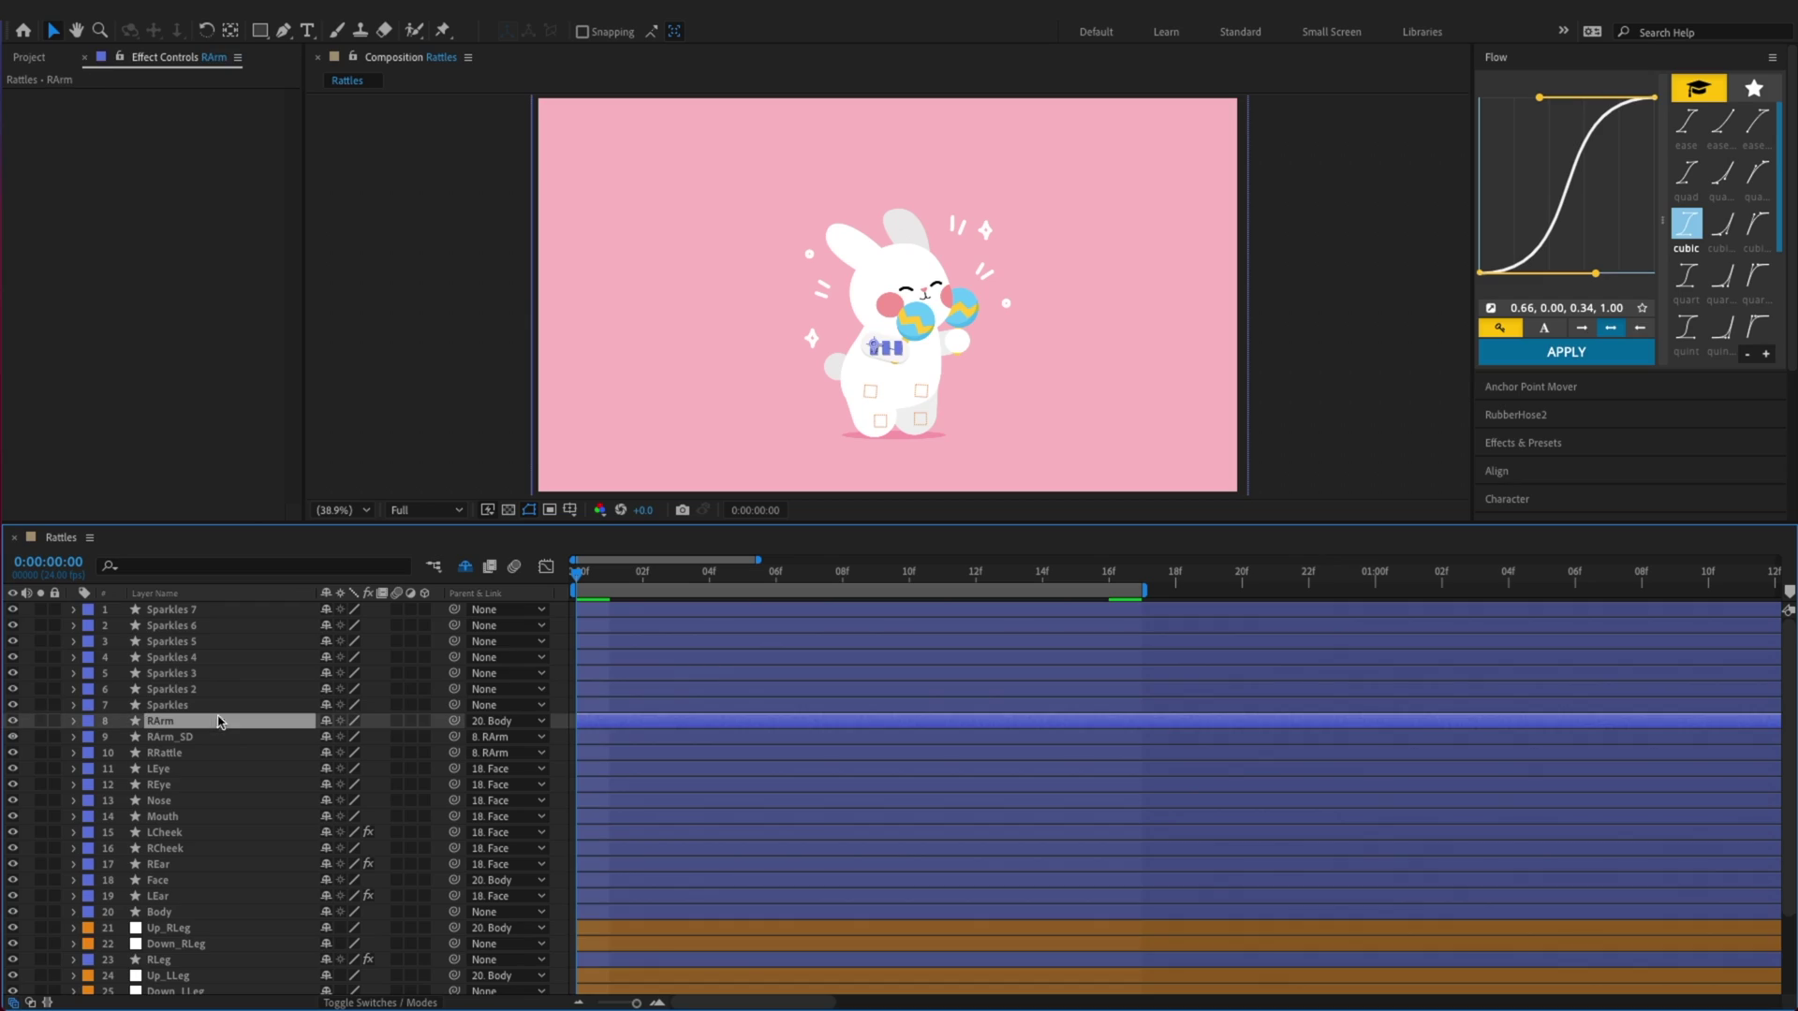
Hide the layers from RArm through LArm as shy so only the seven Sparkles layers stay listed
scroll(261, 846, "down", 2)
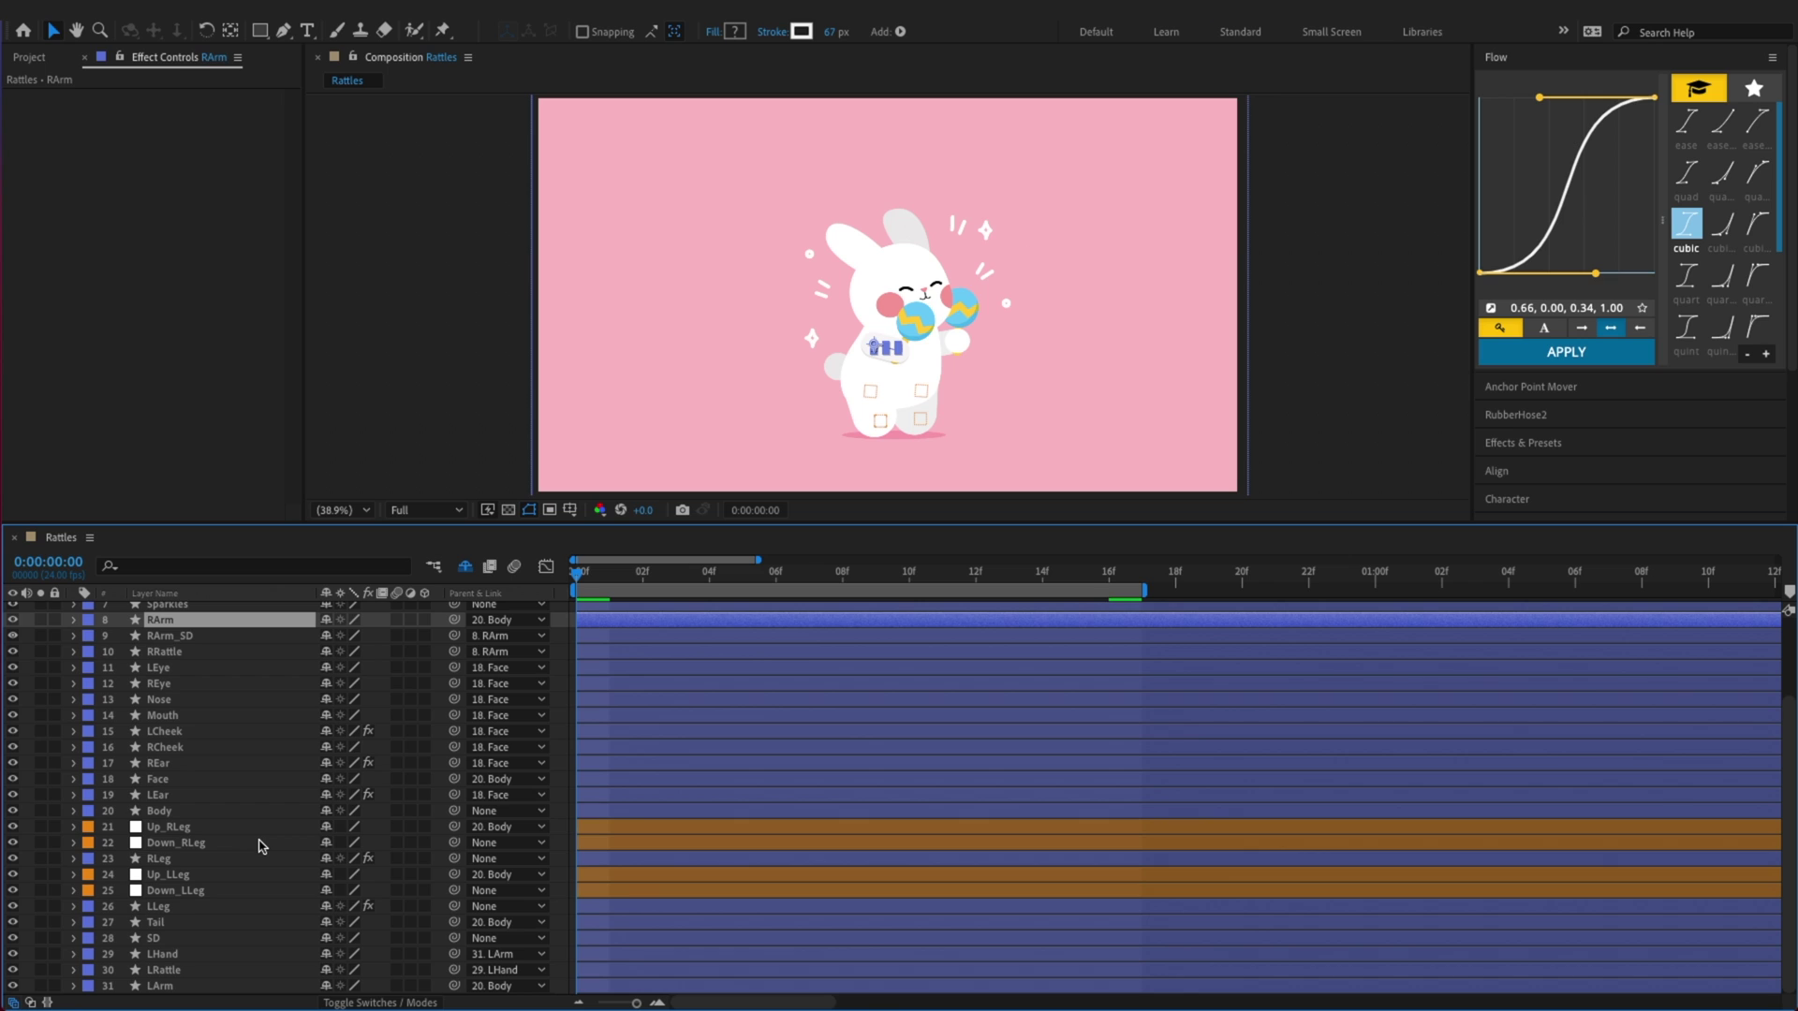
left_click(186, 985, "shift")
left_click(326, 986)
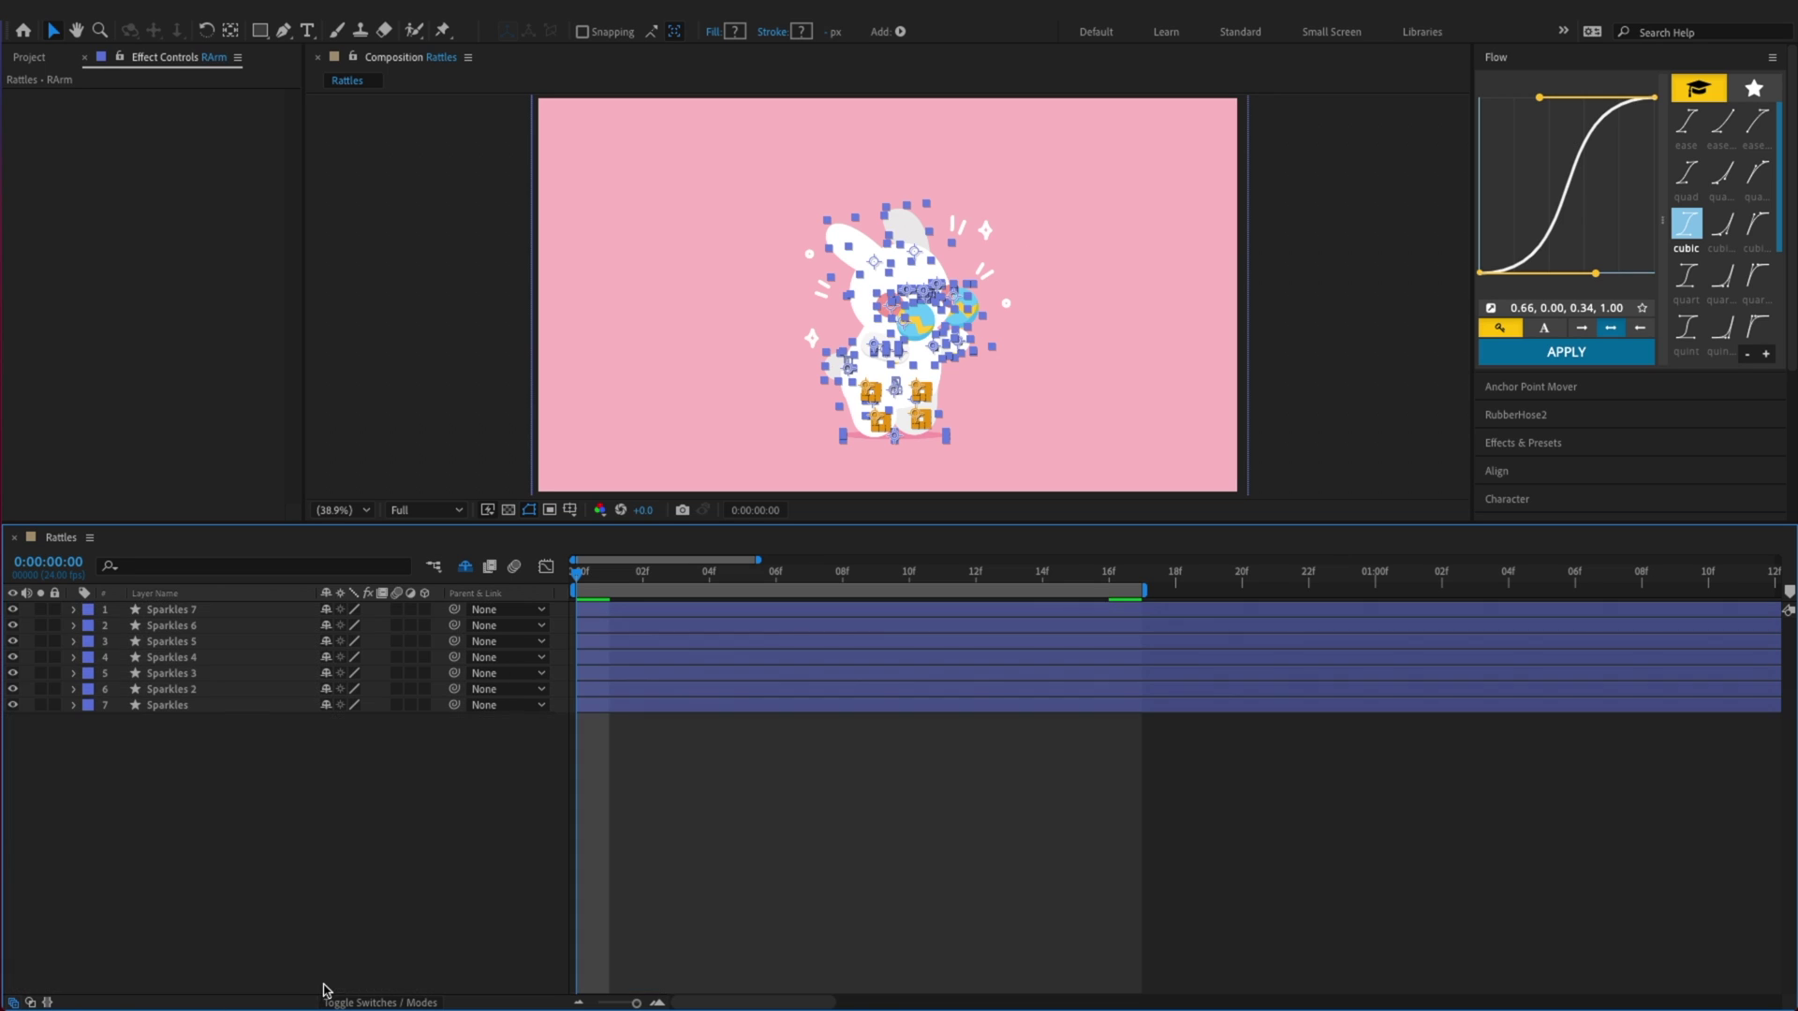
left_click(195, 803)
Centre the anchor points of all seven Sparkles layers on their shapes and save the project
left_click(166, 705)
left_click(1555, 387)
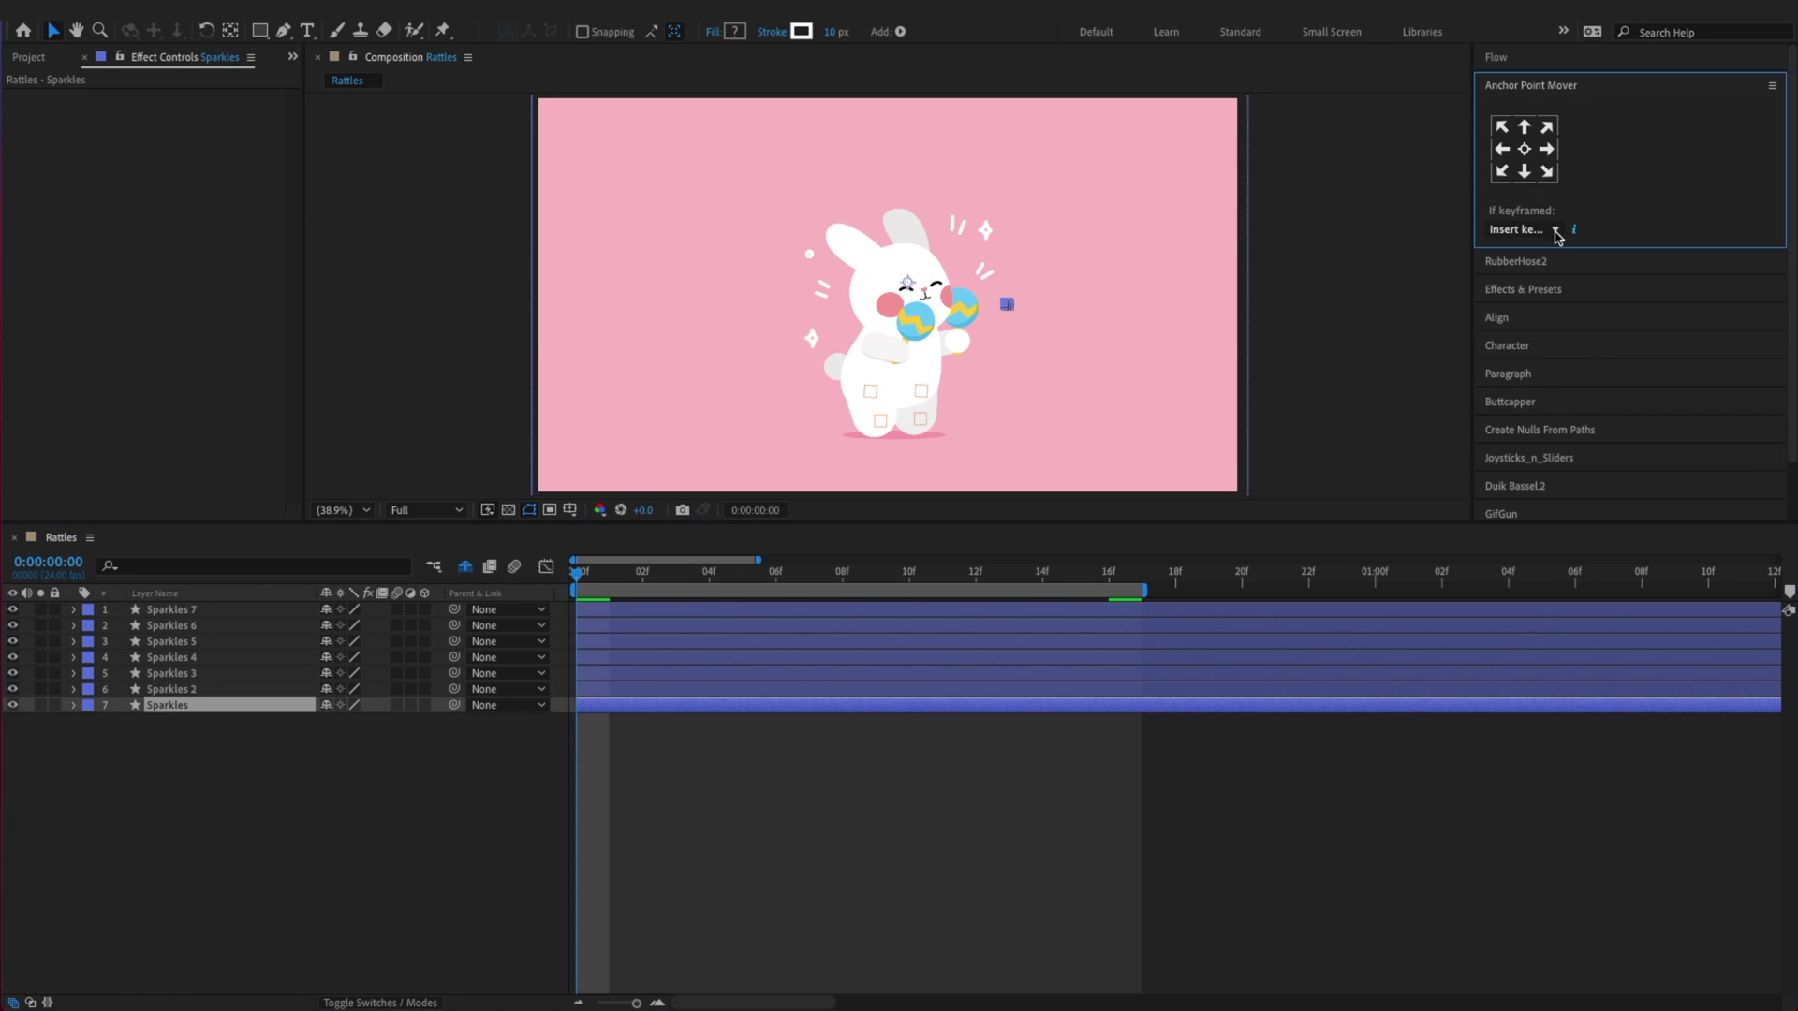
key("ctrl+a")
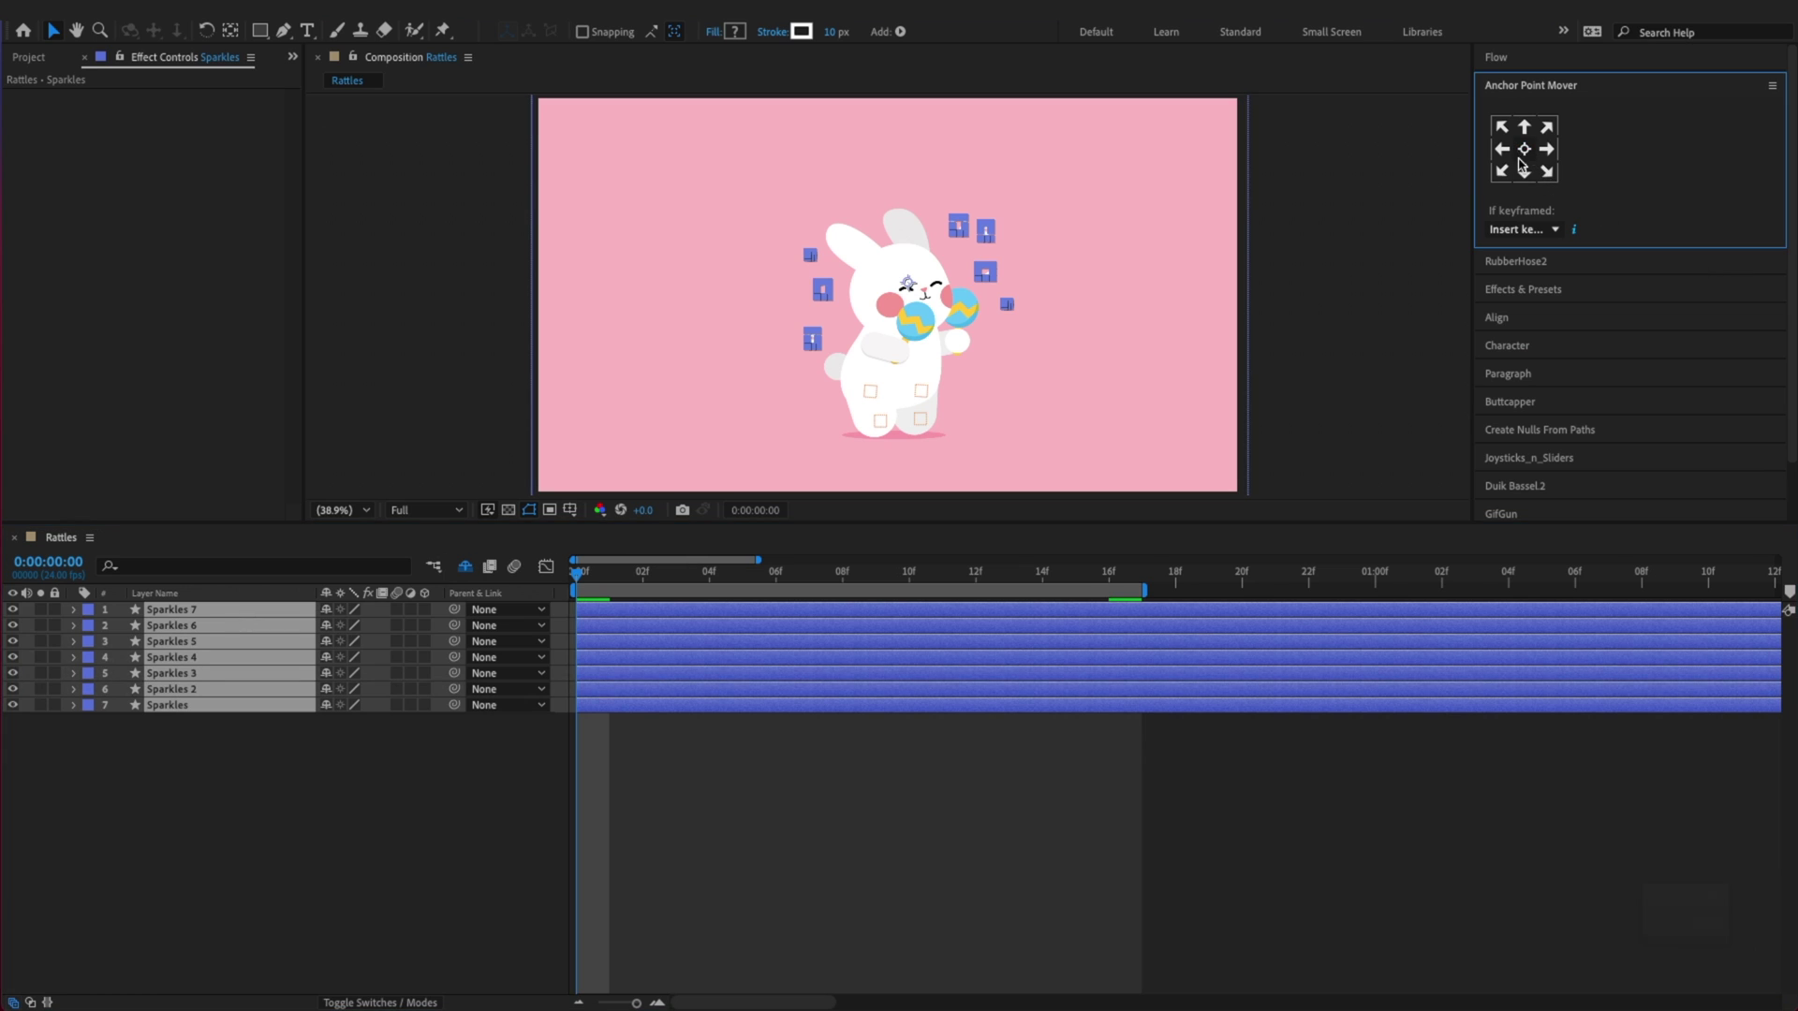
left_click(300, 836)
key("ctrl+s")
Examine the Sparkles circle and its anchor point up close in the composition
left_click(213, 705)
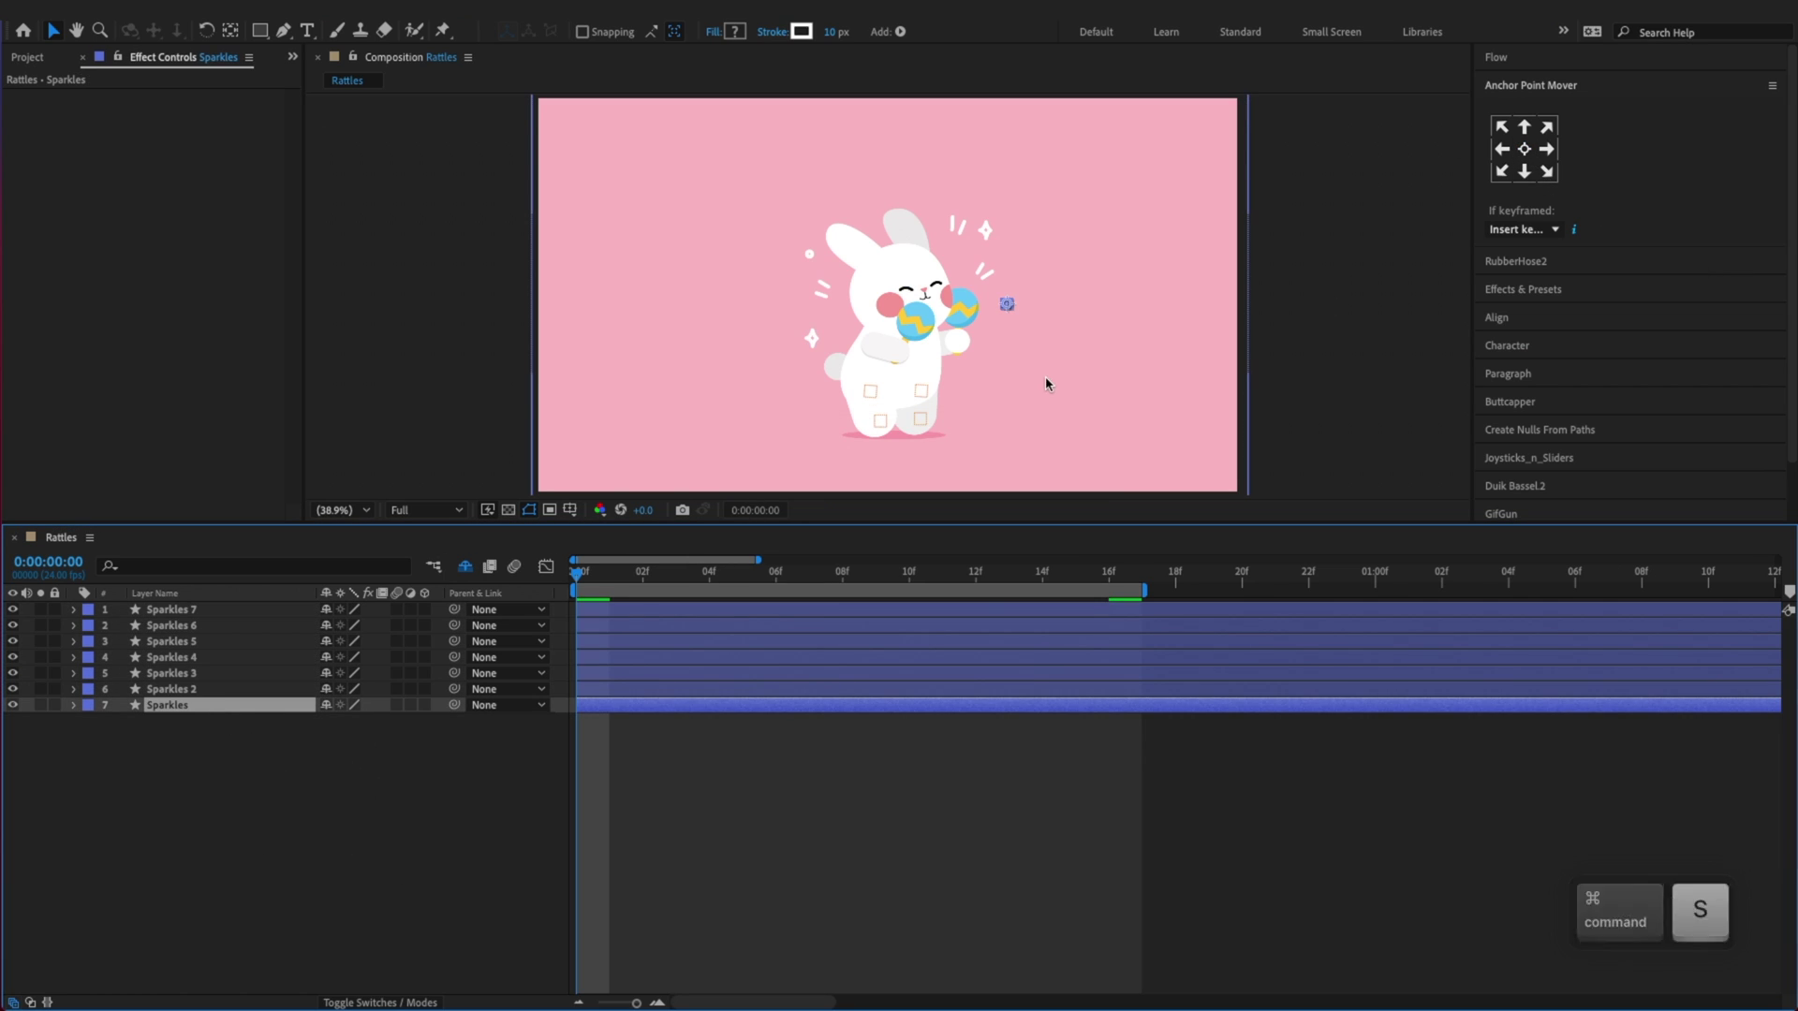
key("space")
left_click_drag(971, 361, 940, 356)
key("super+equal")
key("super+equal")
key("super+equal")
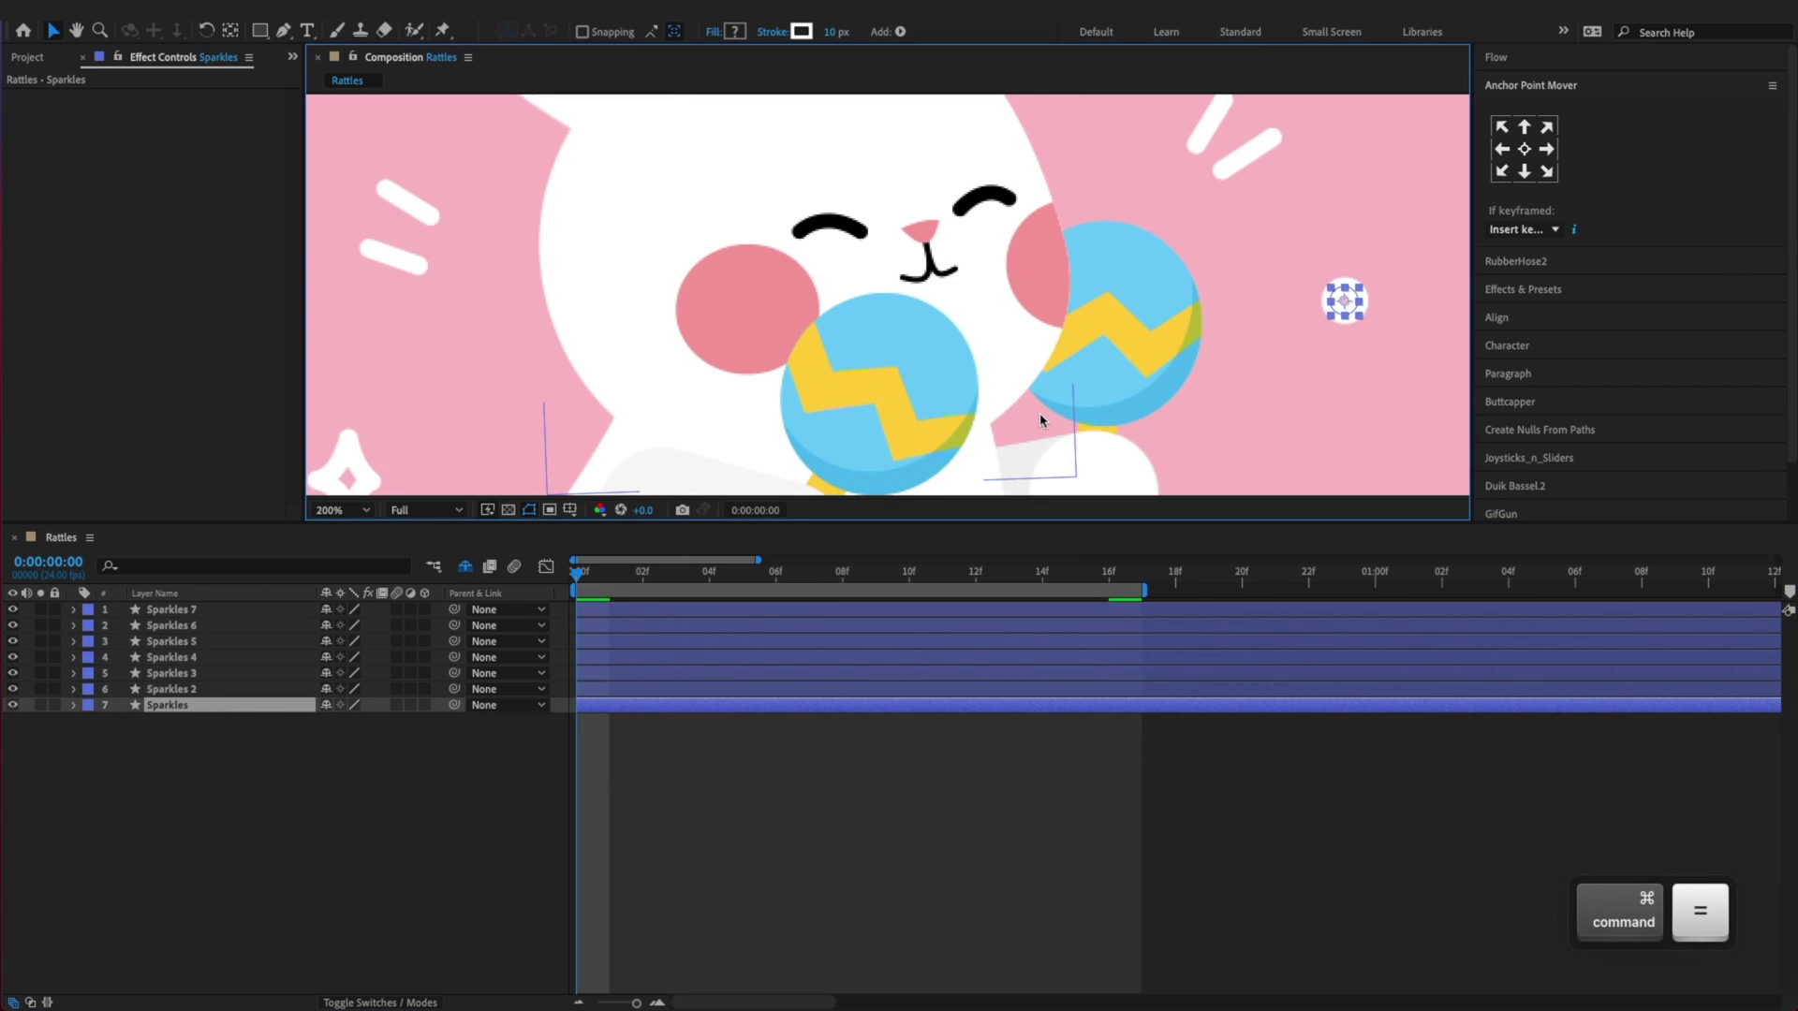
key("super+minus")
left_click(424, 871)
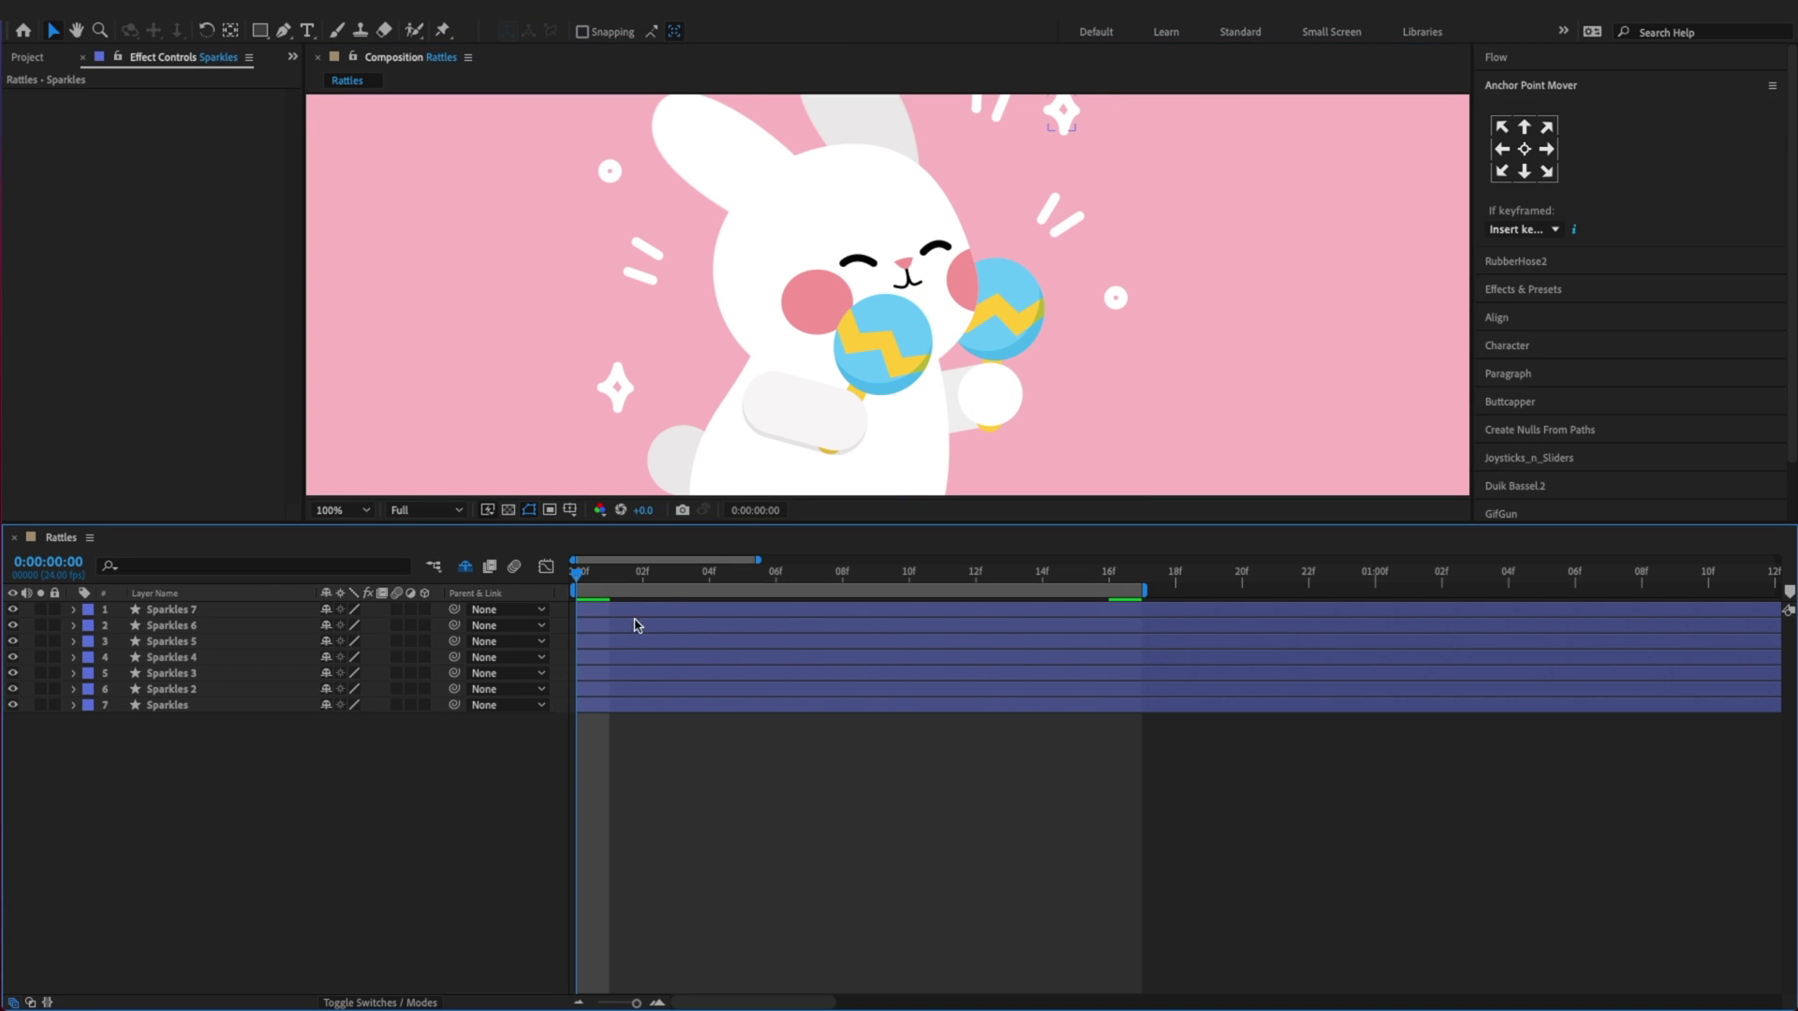
Reduce the preview resolution to Third, show the composition at 50% and return to the first frame
left_click_drag(585, 577, 743, 573)
left_click(429, 513)
left_click(417, 595)
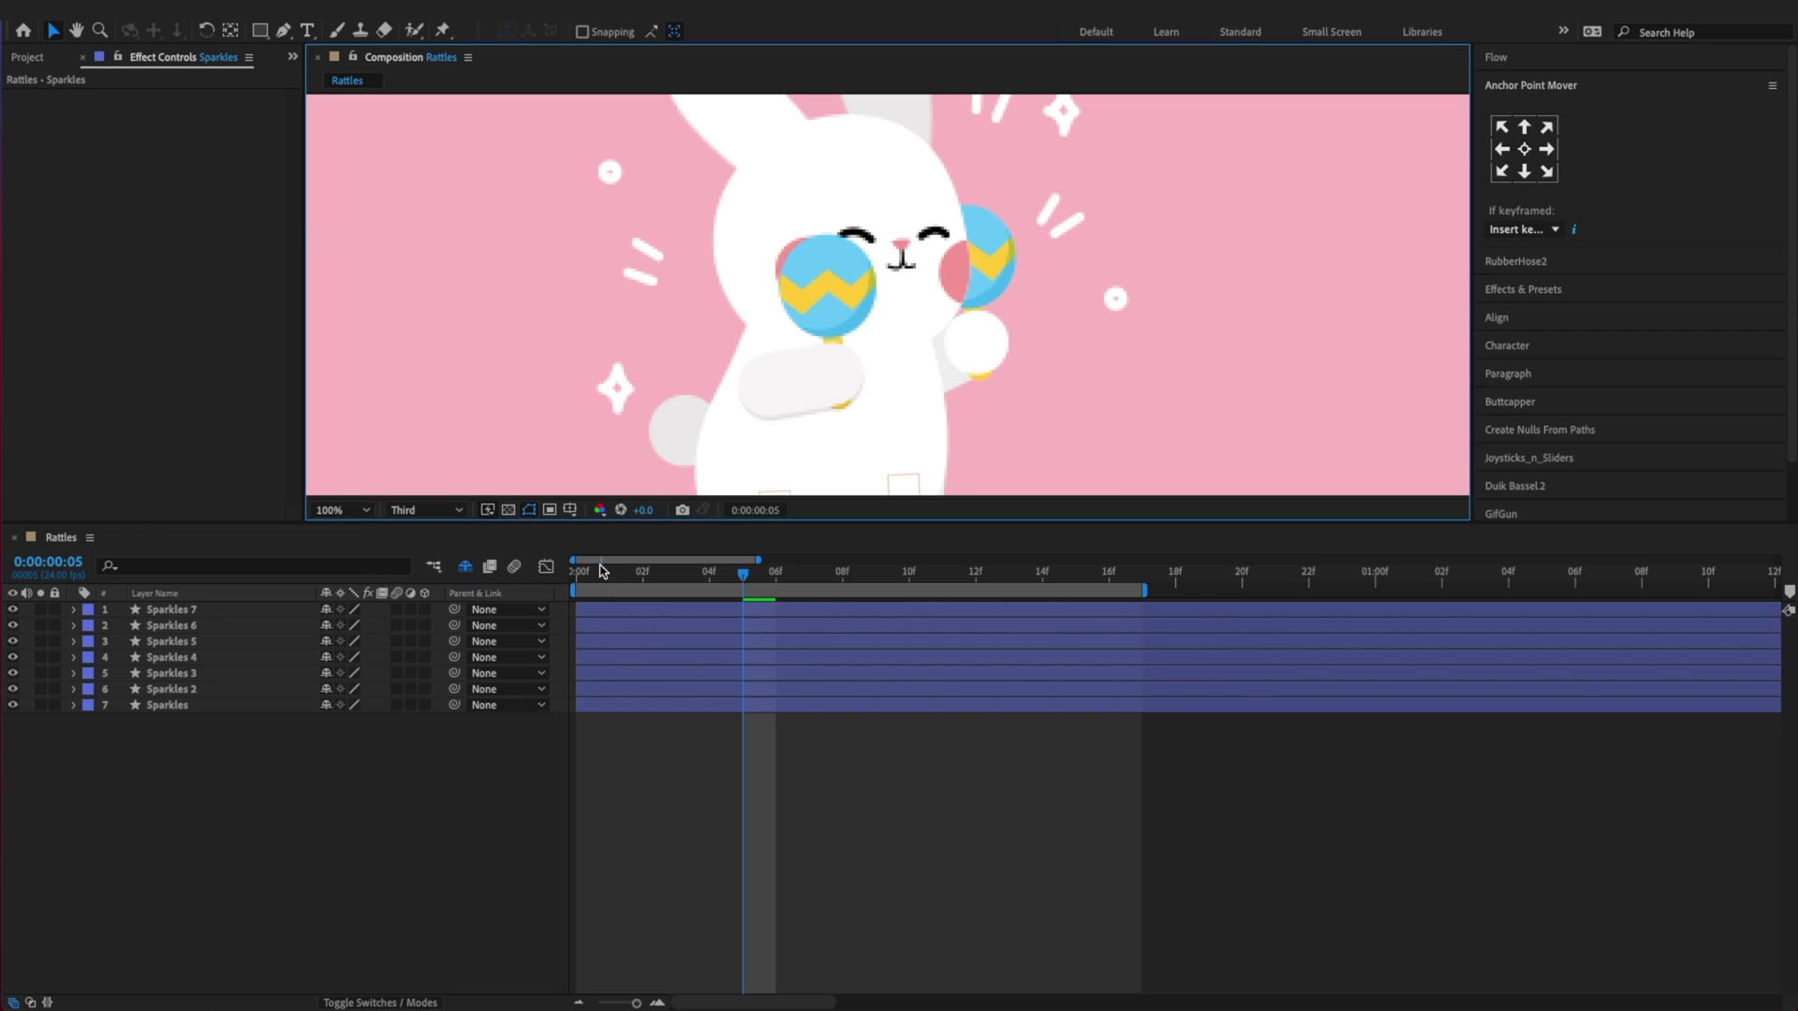
key("super+minus")
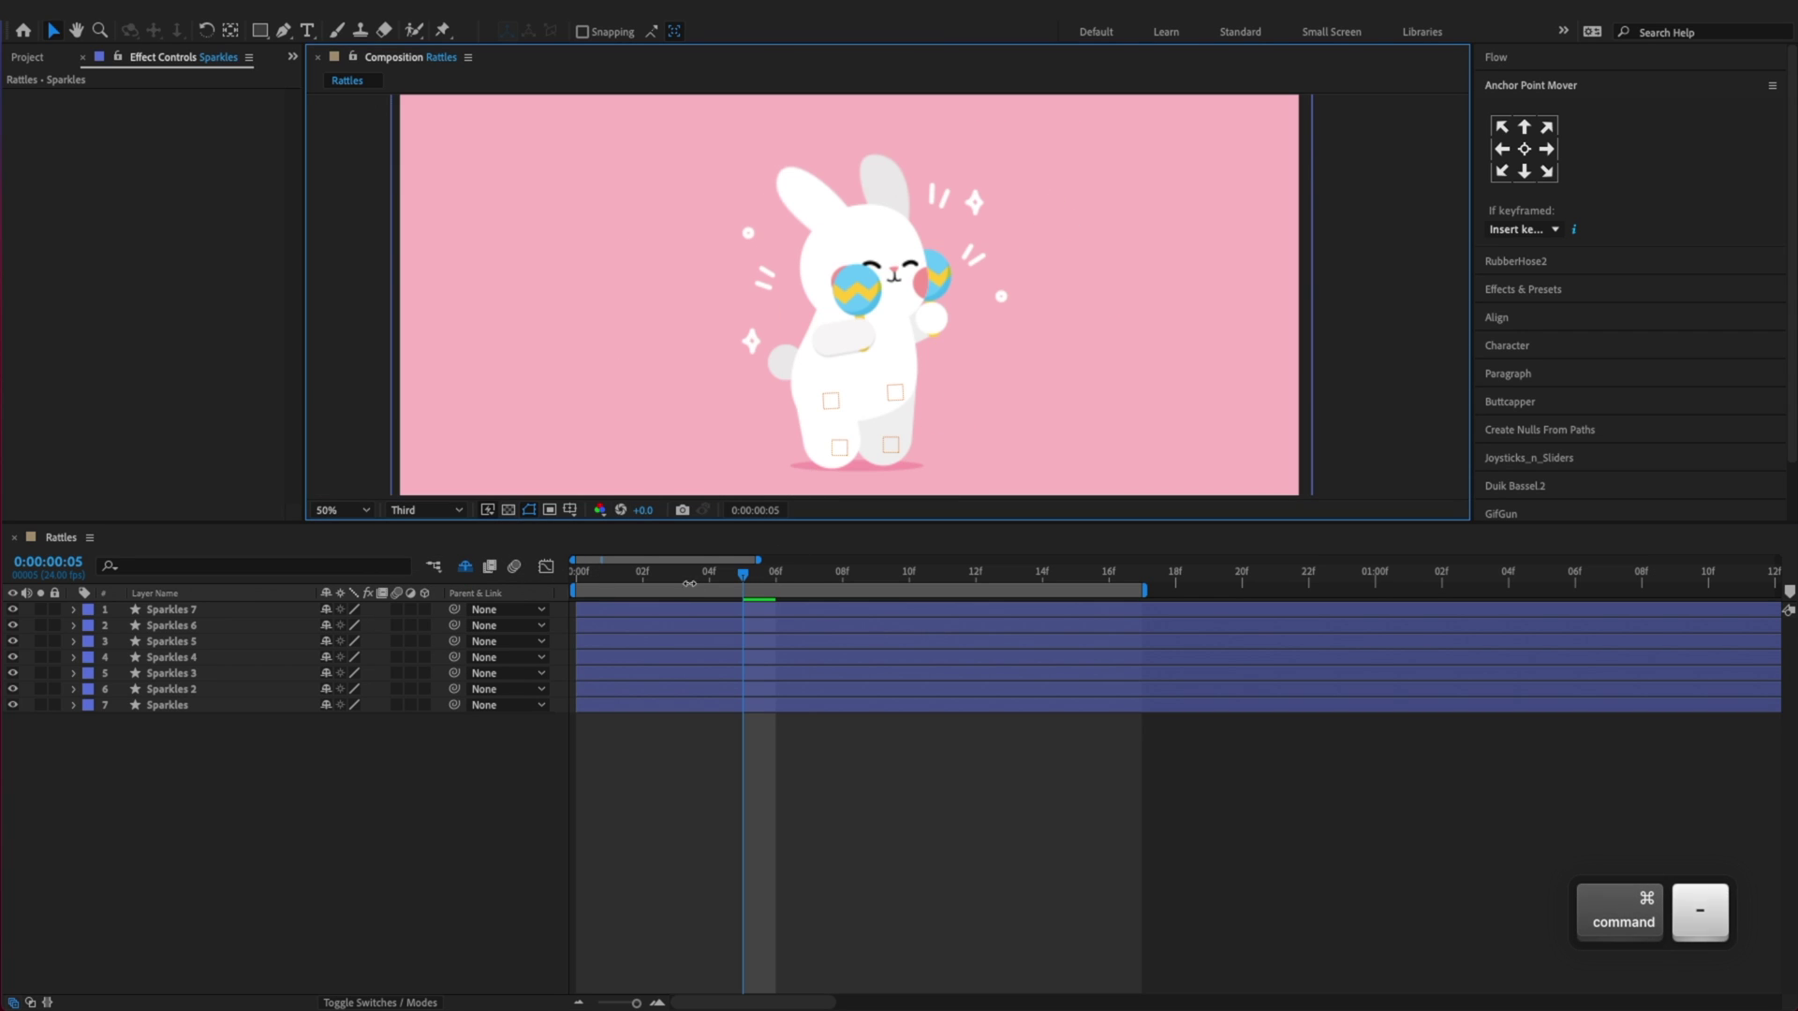
key("Home")
key("alt+x")
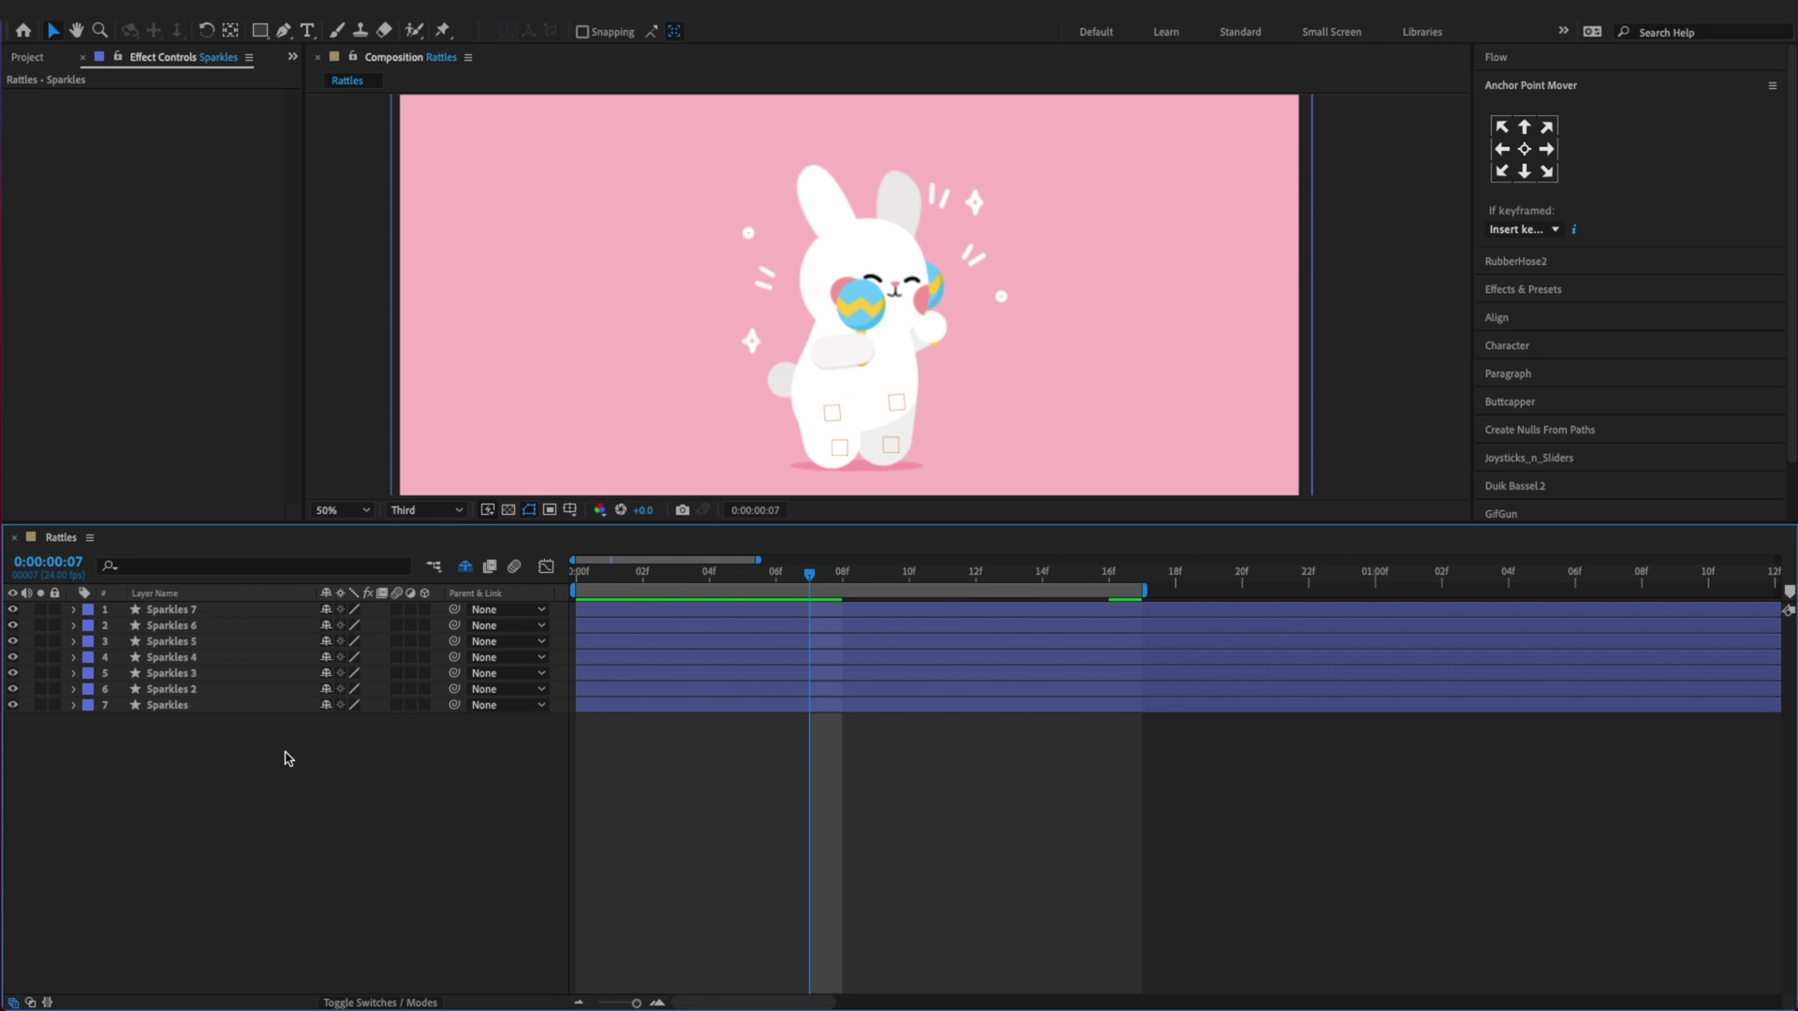
Add 100% Scale keyframes to the Sparkles layer at frames 8 and 0
key("alt+x")
left_click(228, 707)
key("s")
left_click(122, 721)
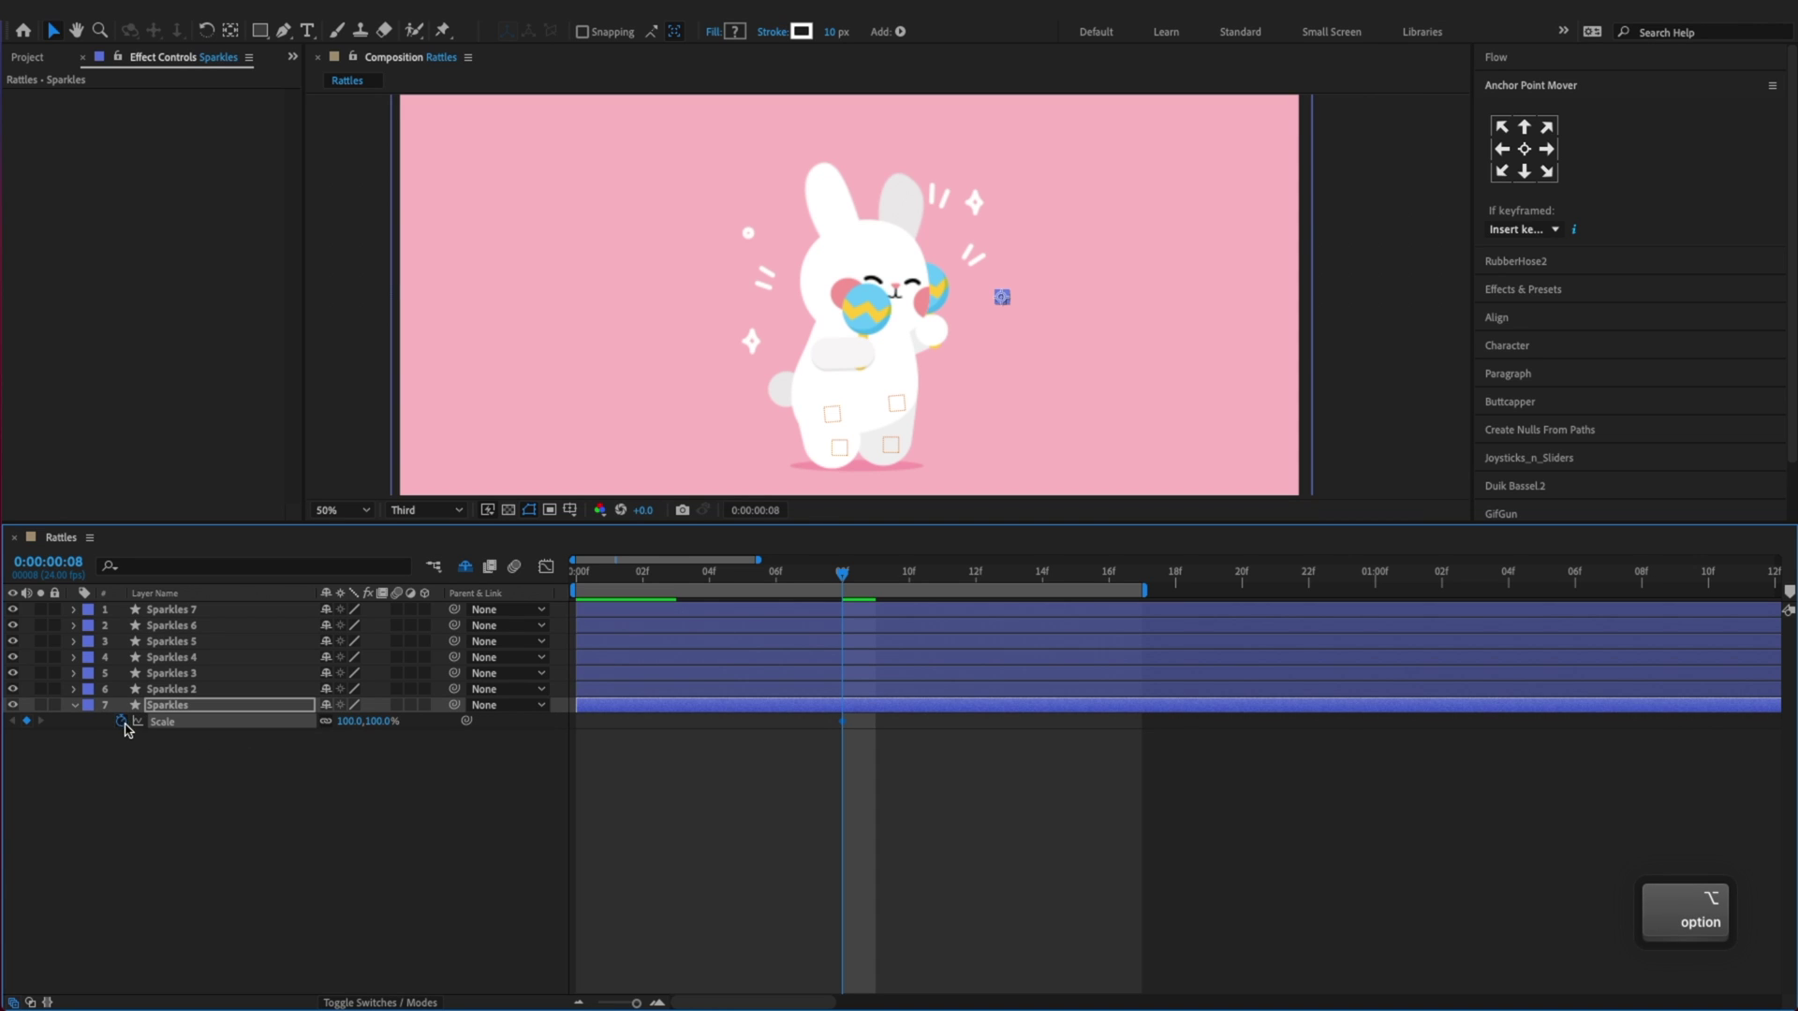
left_click(581, 574)
left_click(37, 737)
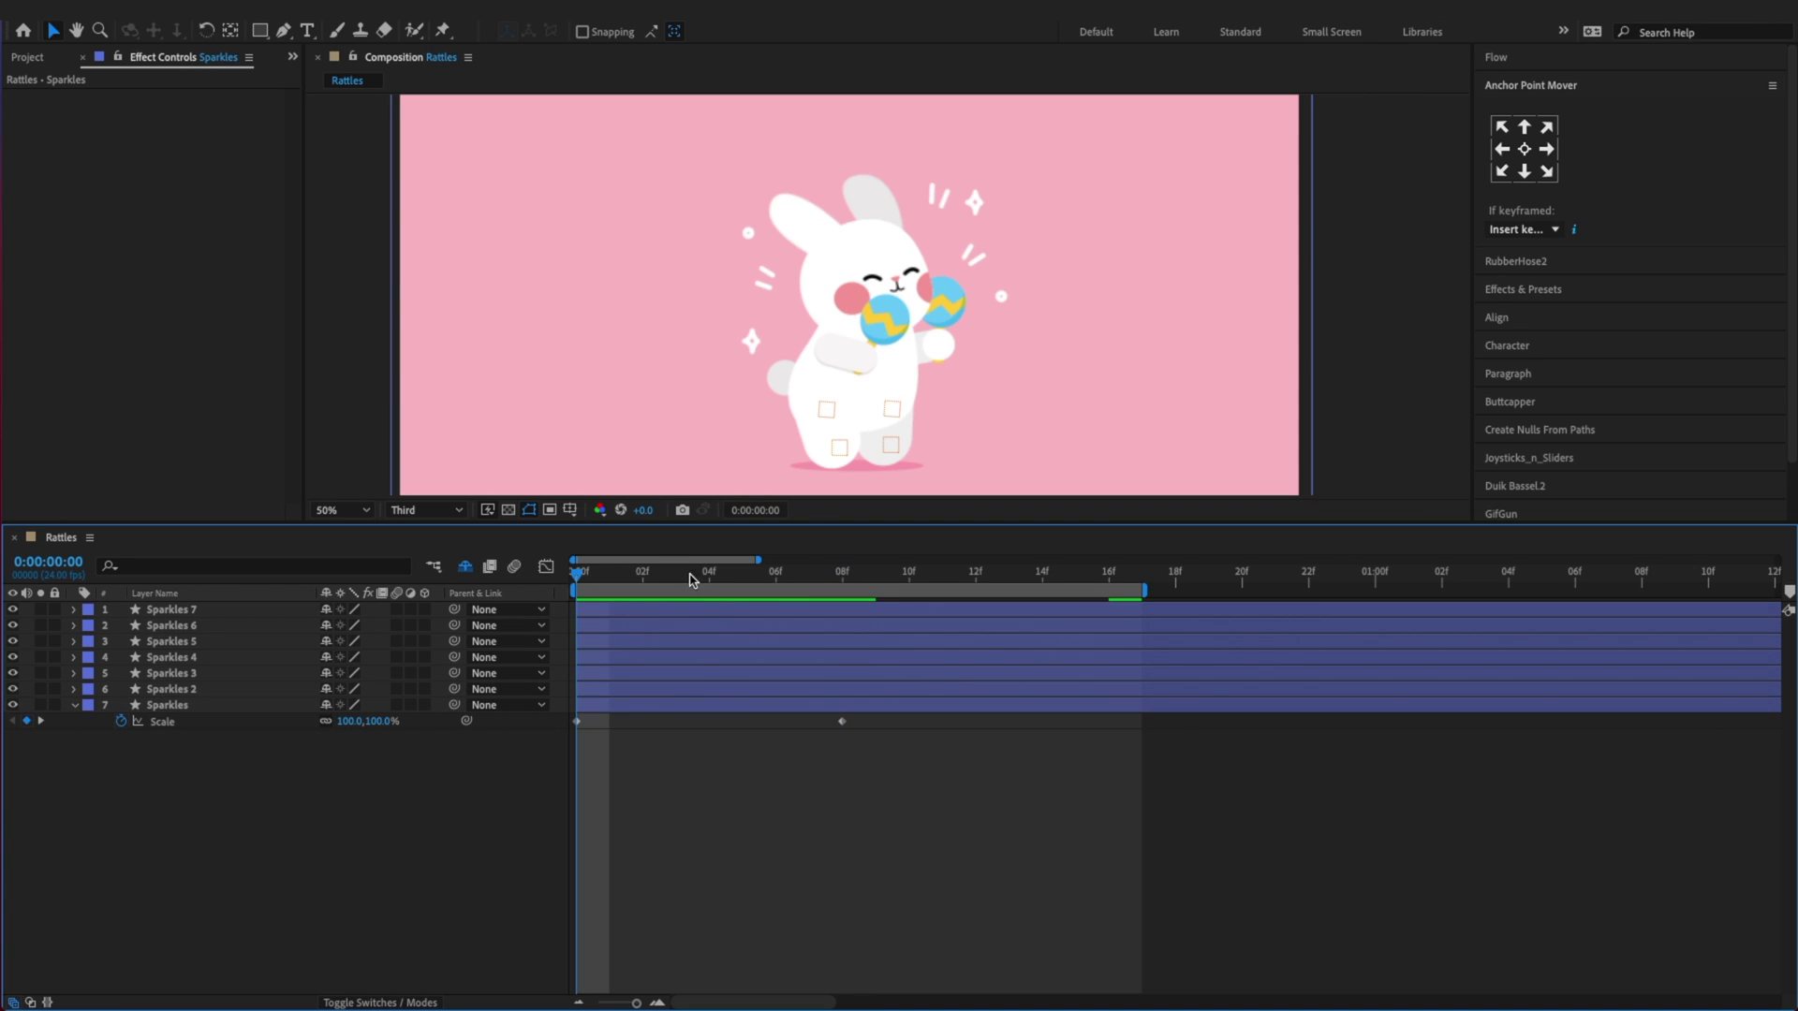
Set the Sparkles layer's Scale at frame 0 to 0% and check the growth at frame 4
type("0")
key("Return")
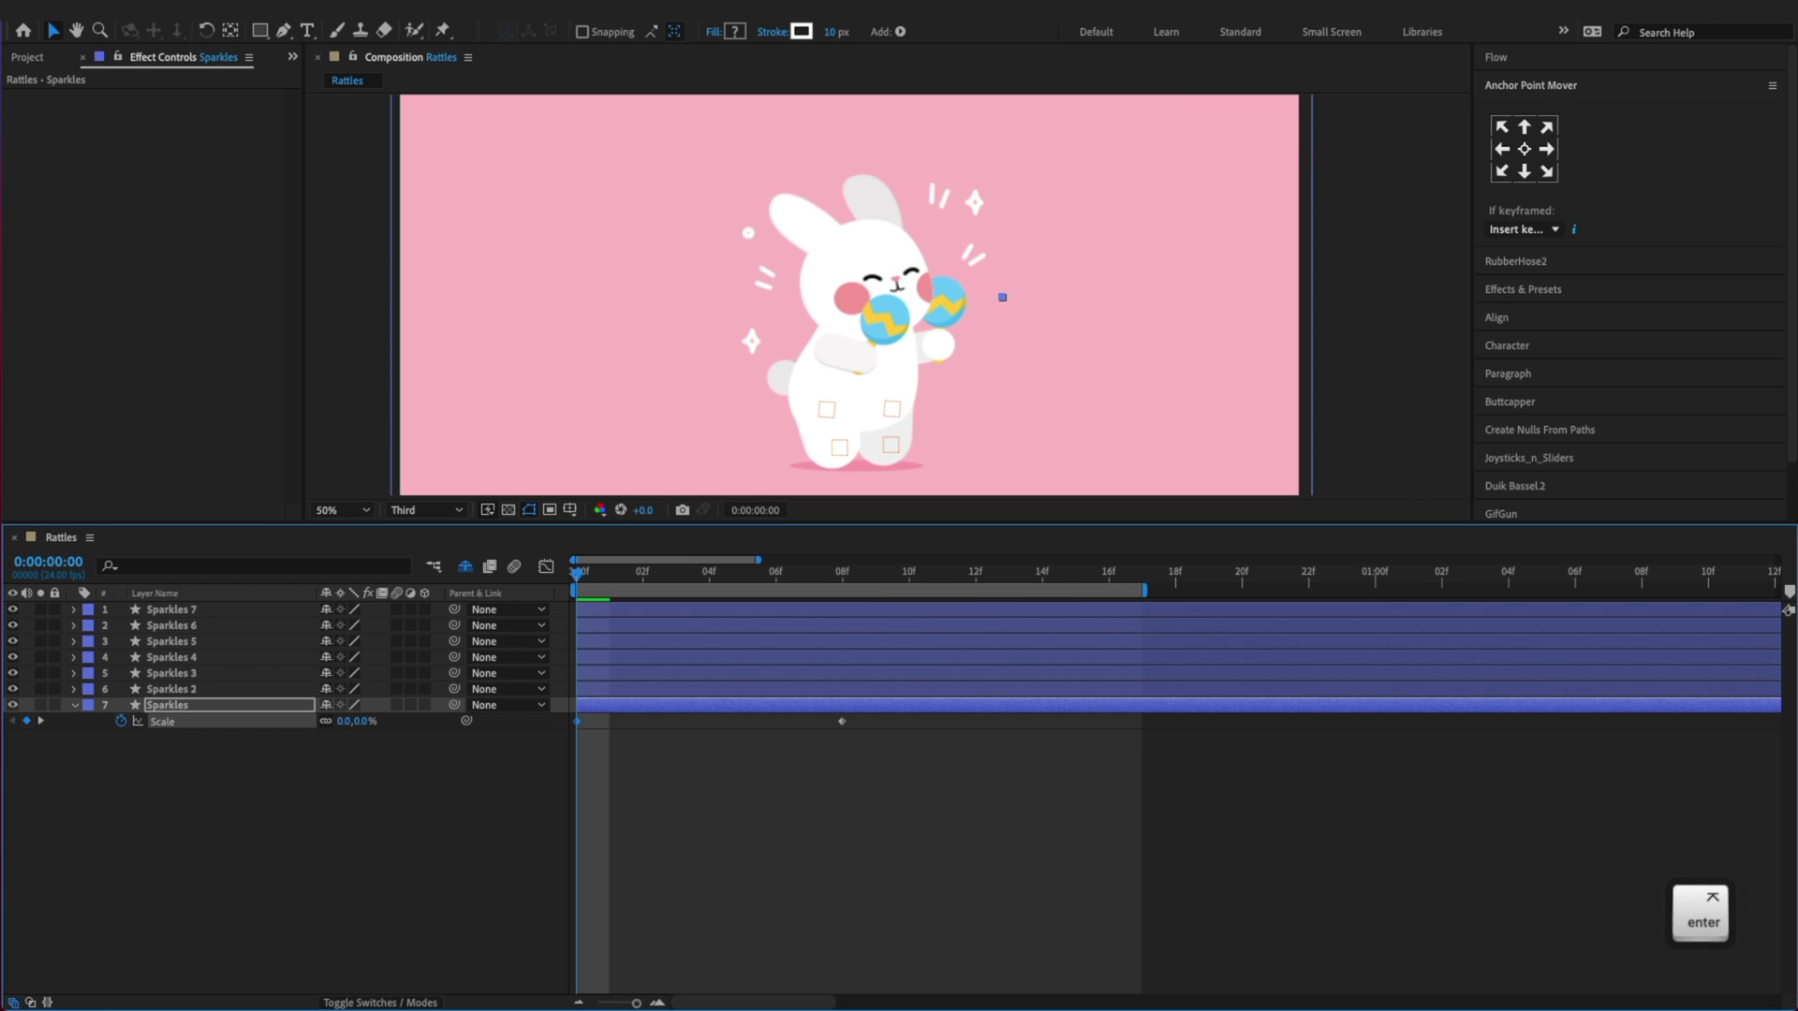
left_click(847, 778)
key("alt+x")
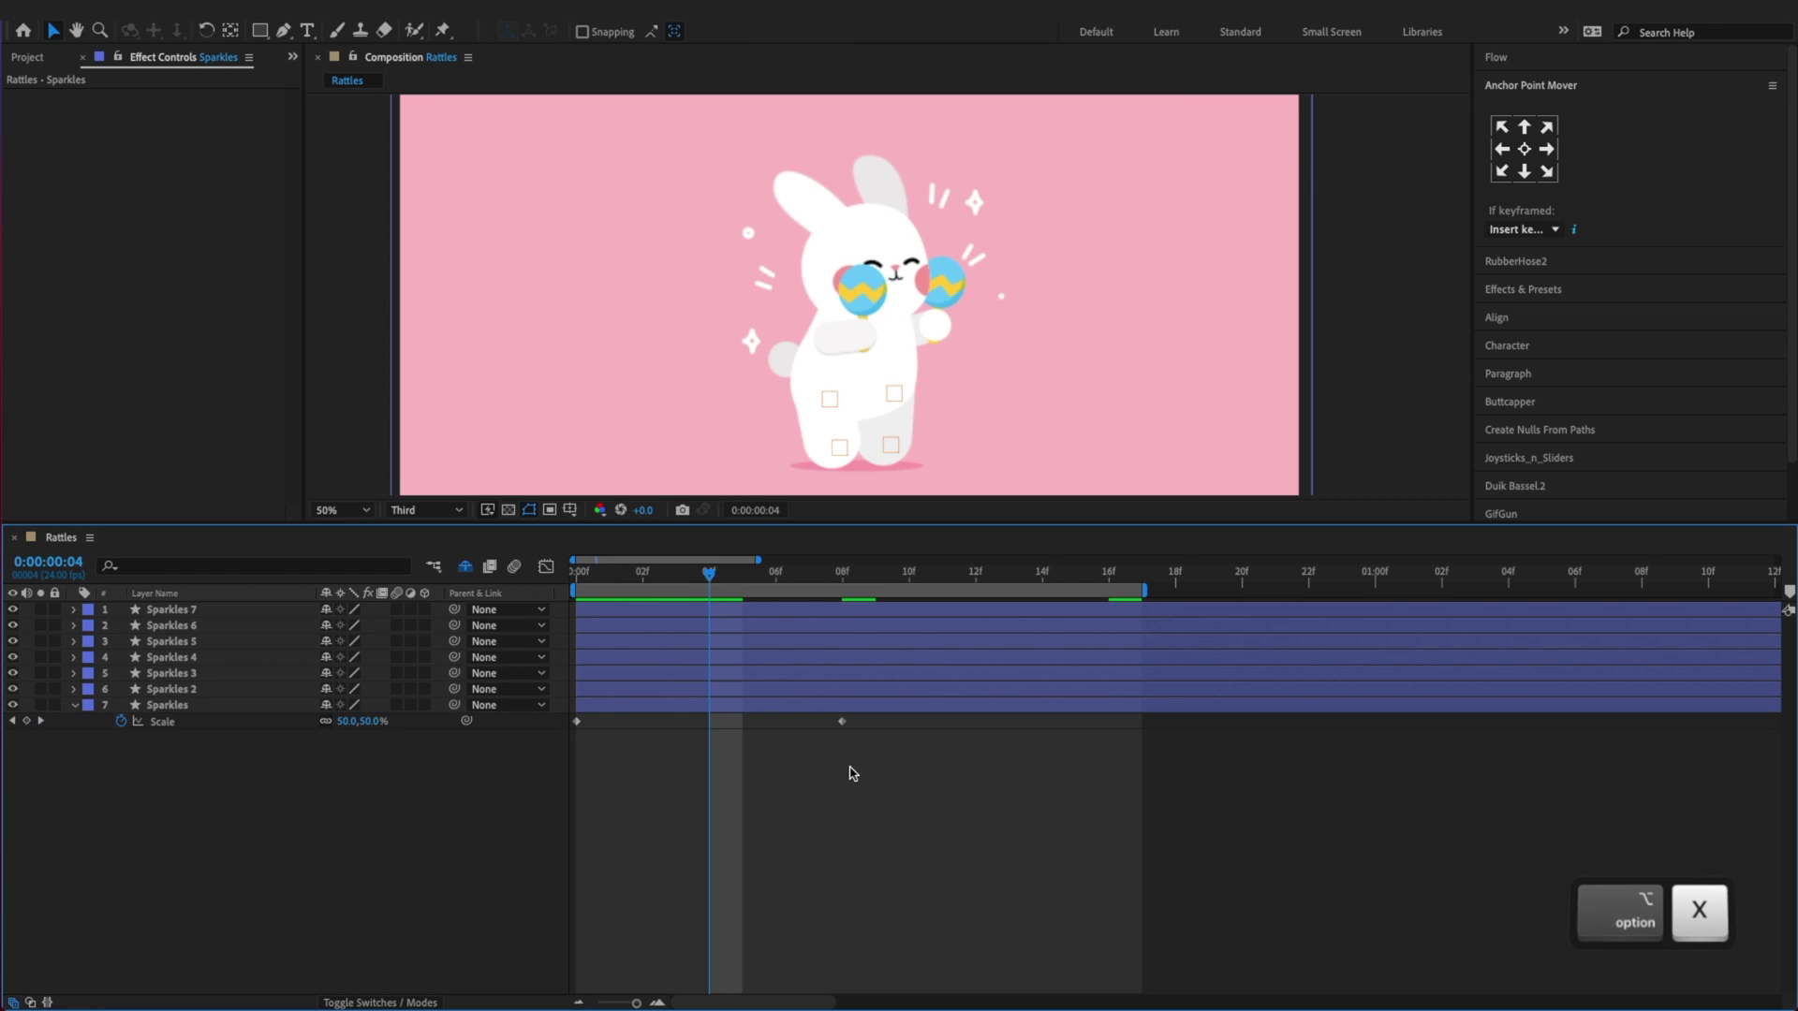
Try the second Scale keyframe three frames earlier at frame 5, and return it to frame 8
left_click(842, 721)
key("alt+q")
key("alt+q")
key("alt+q")
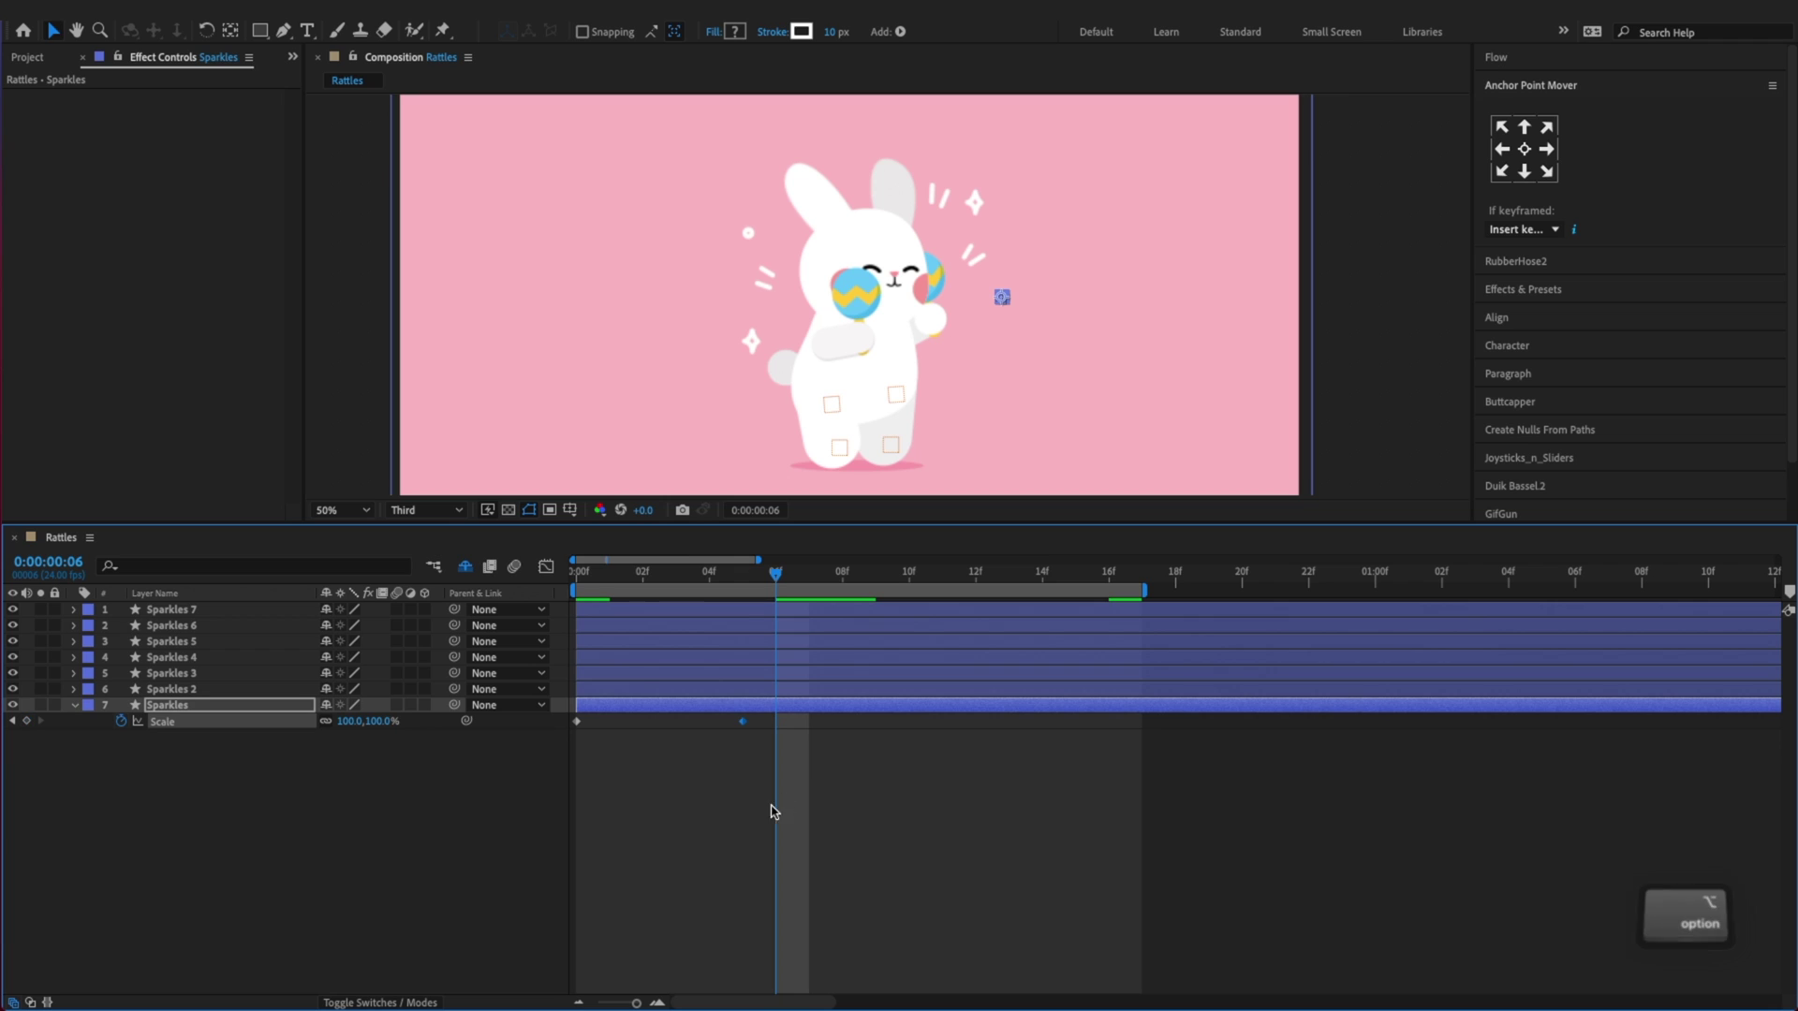
key("alt+w")
key("alt+w")
key("alt+w")
Set the Sparkles Scale keyframe at frame 8 to 120%, raise it to 140%, and save the project
left_click(403, 821)
key("x")
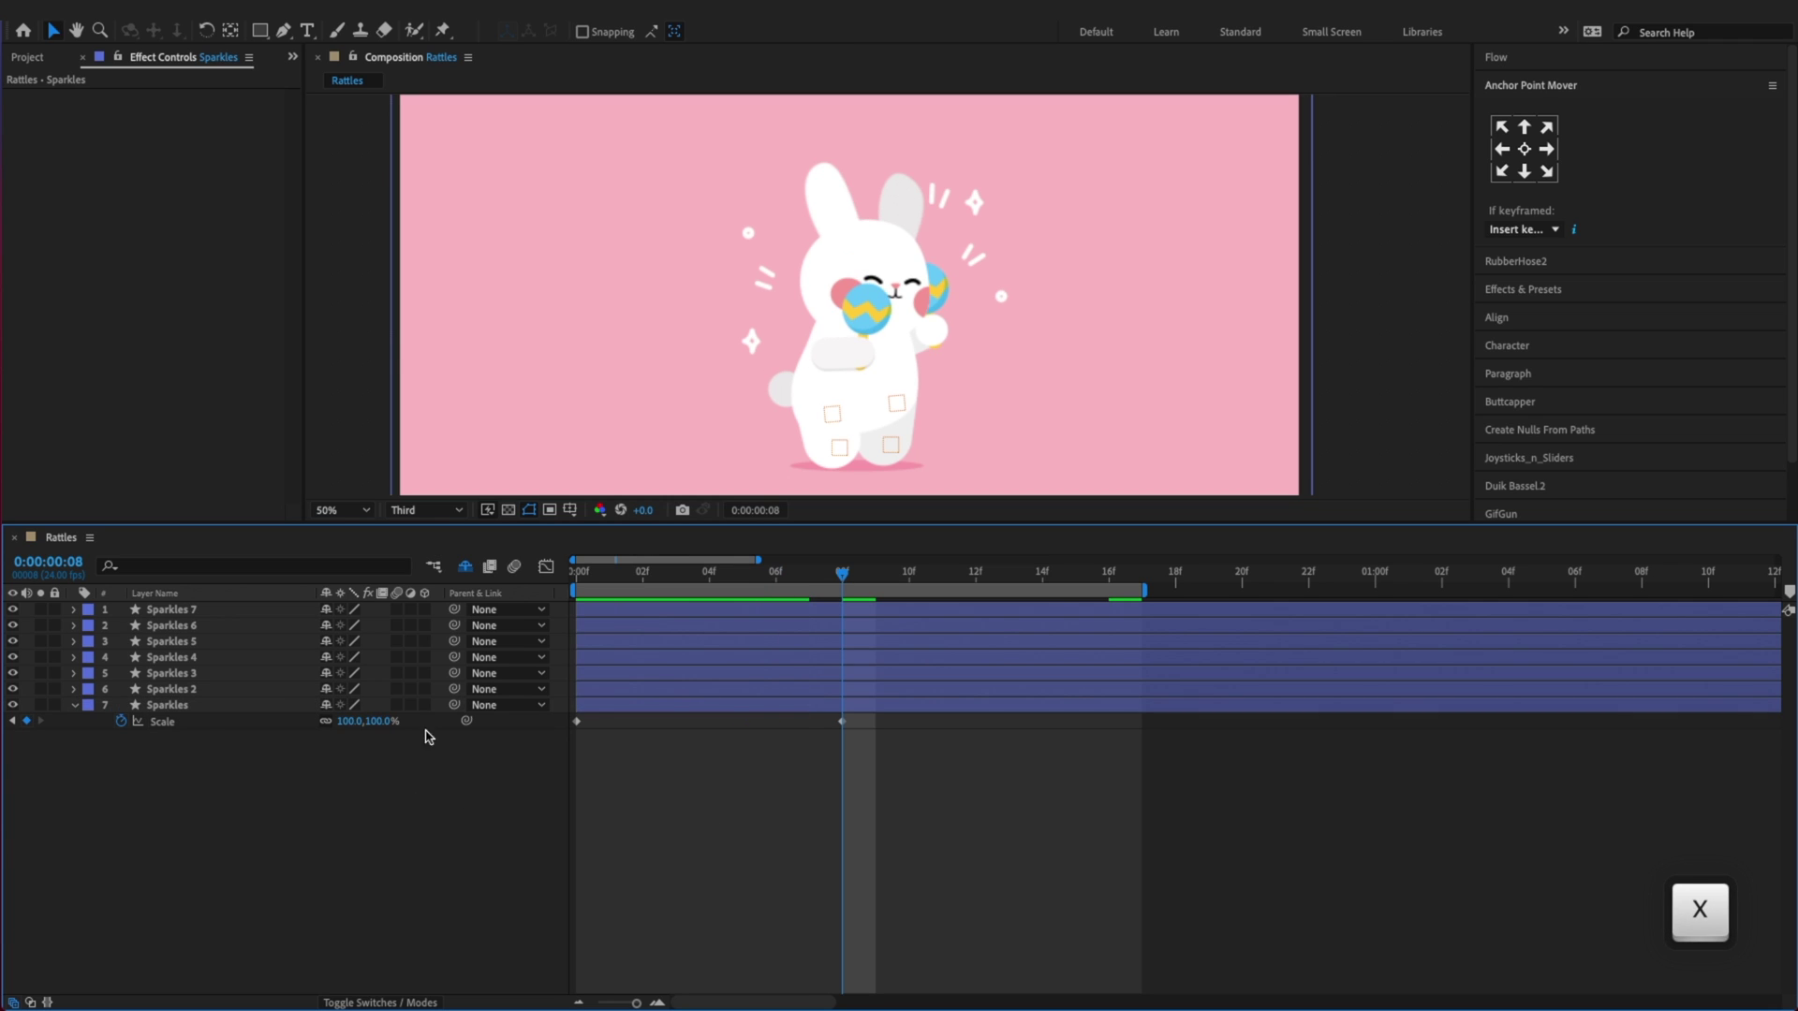
type("120")
key("Return")
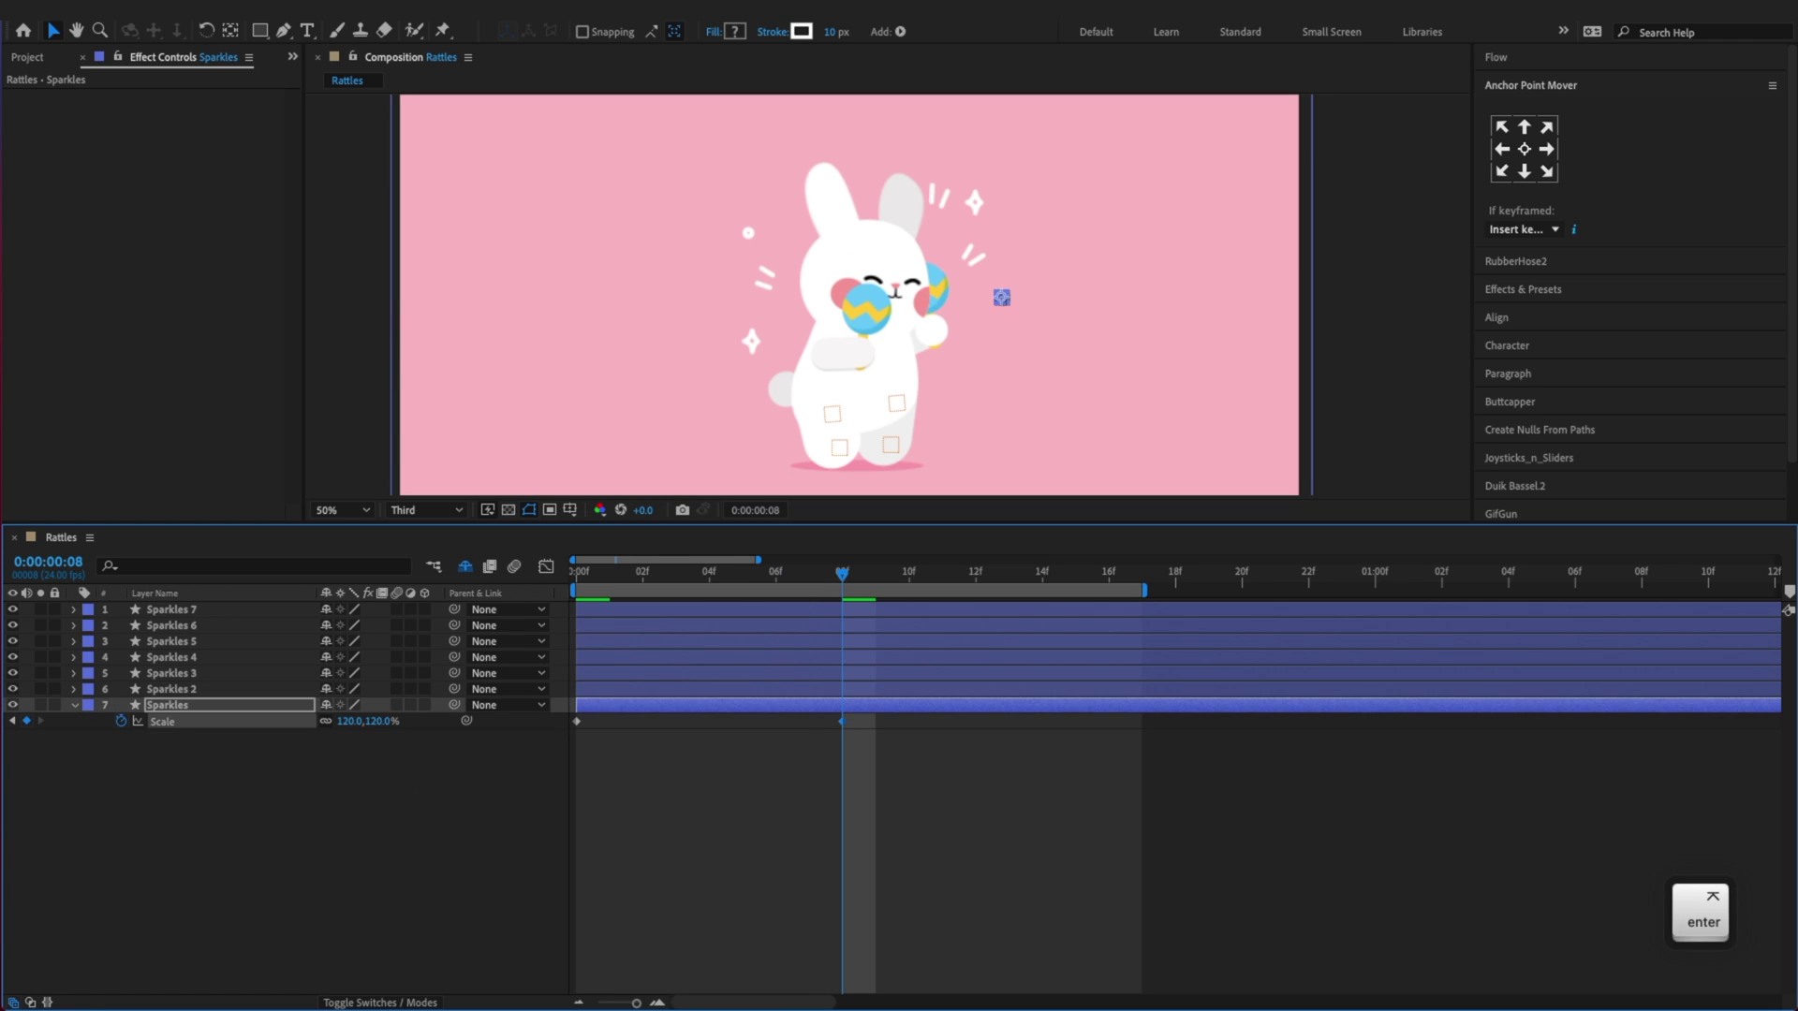
left_click(1225, 847)
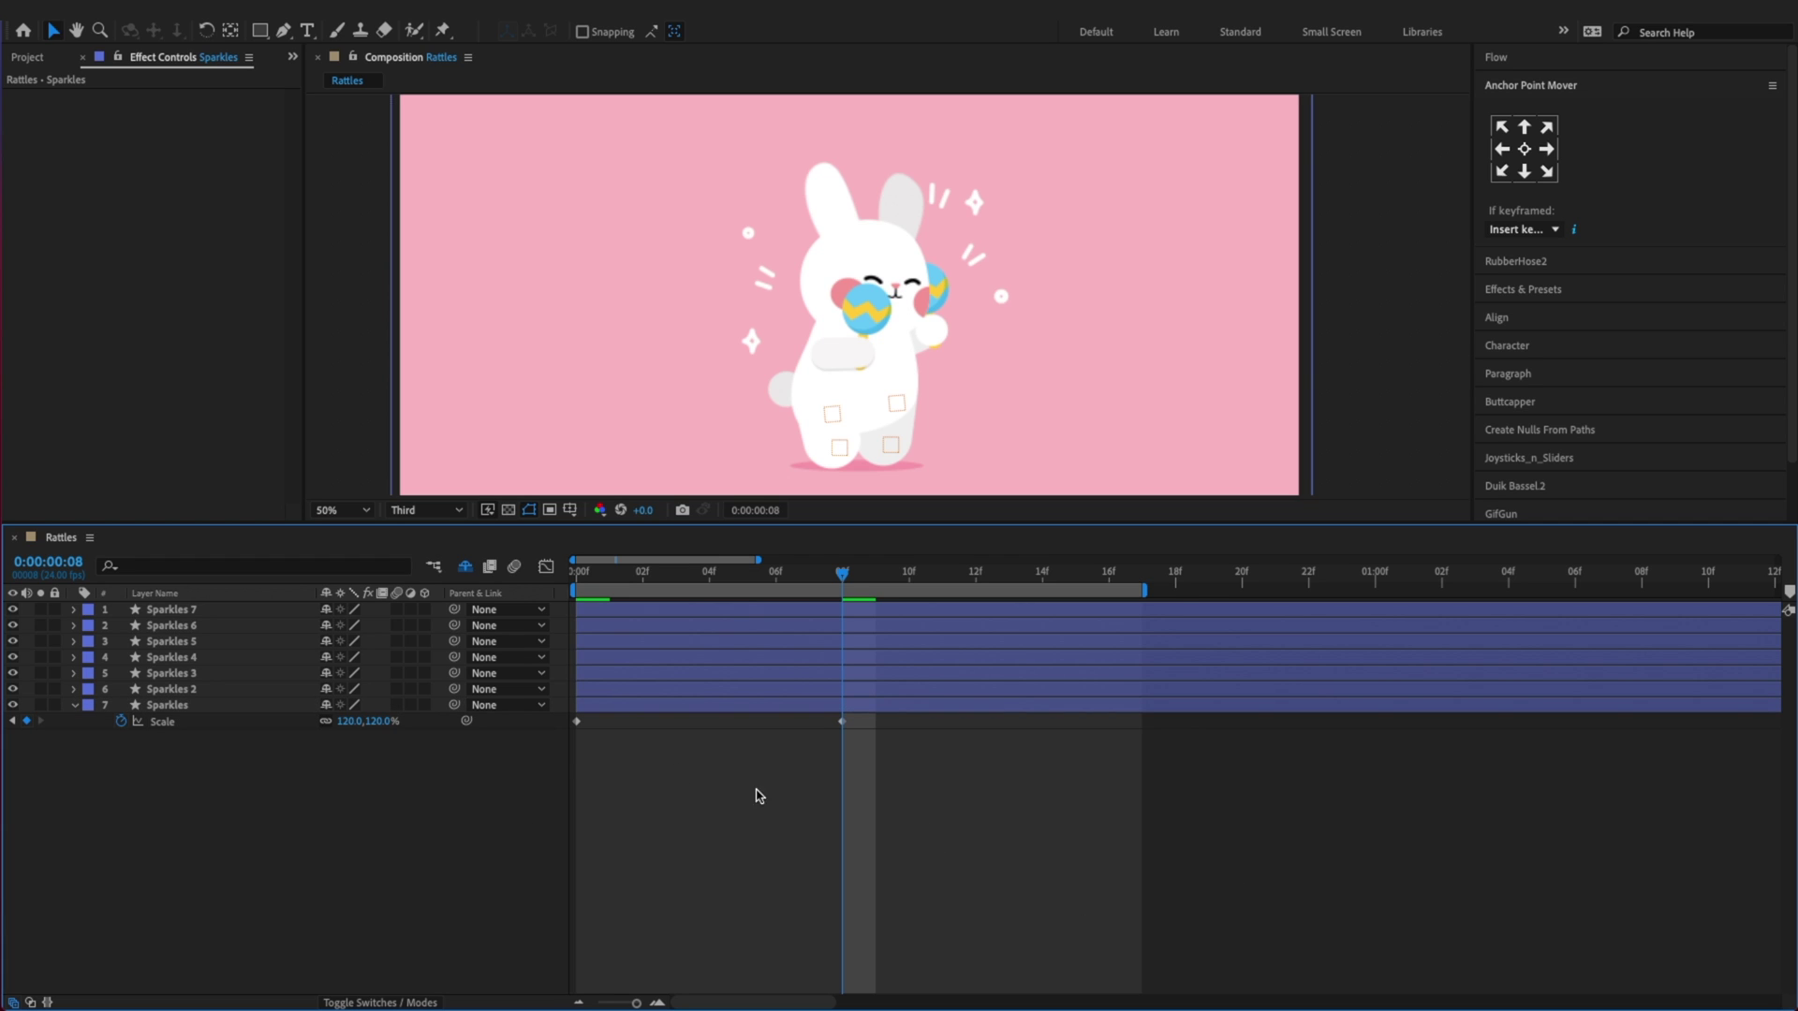
type("140")
key("Return")
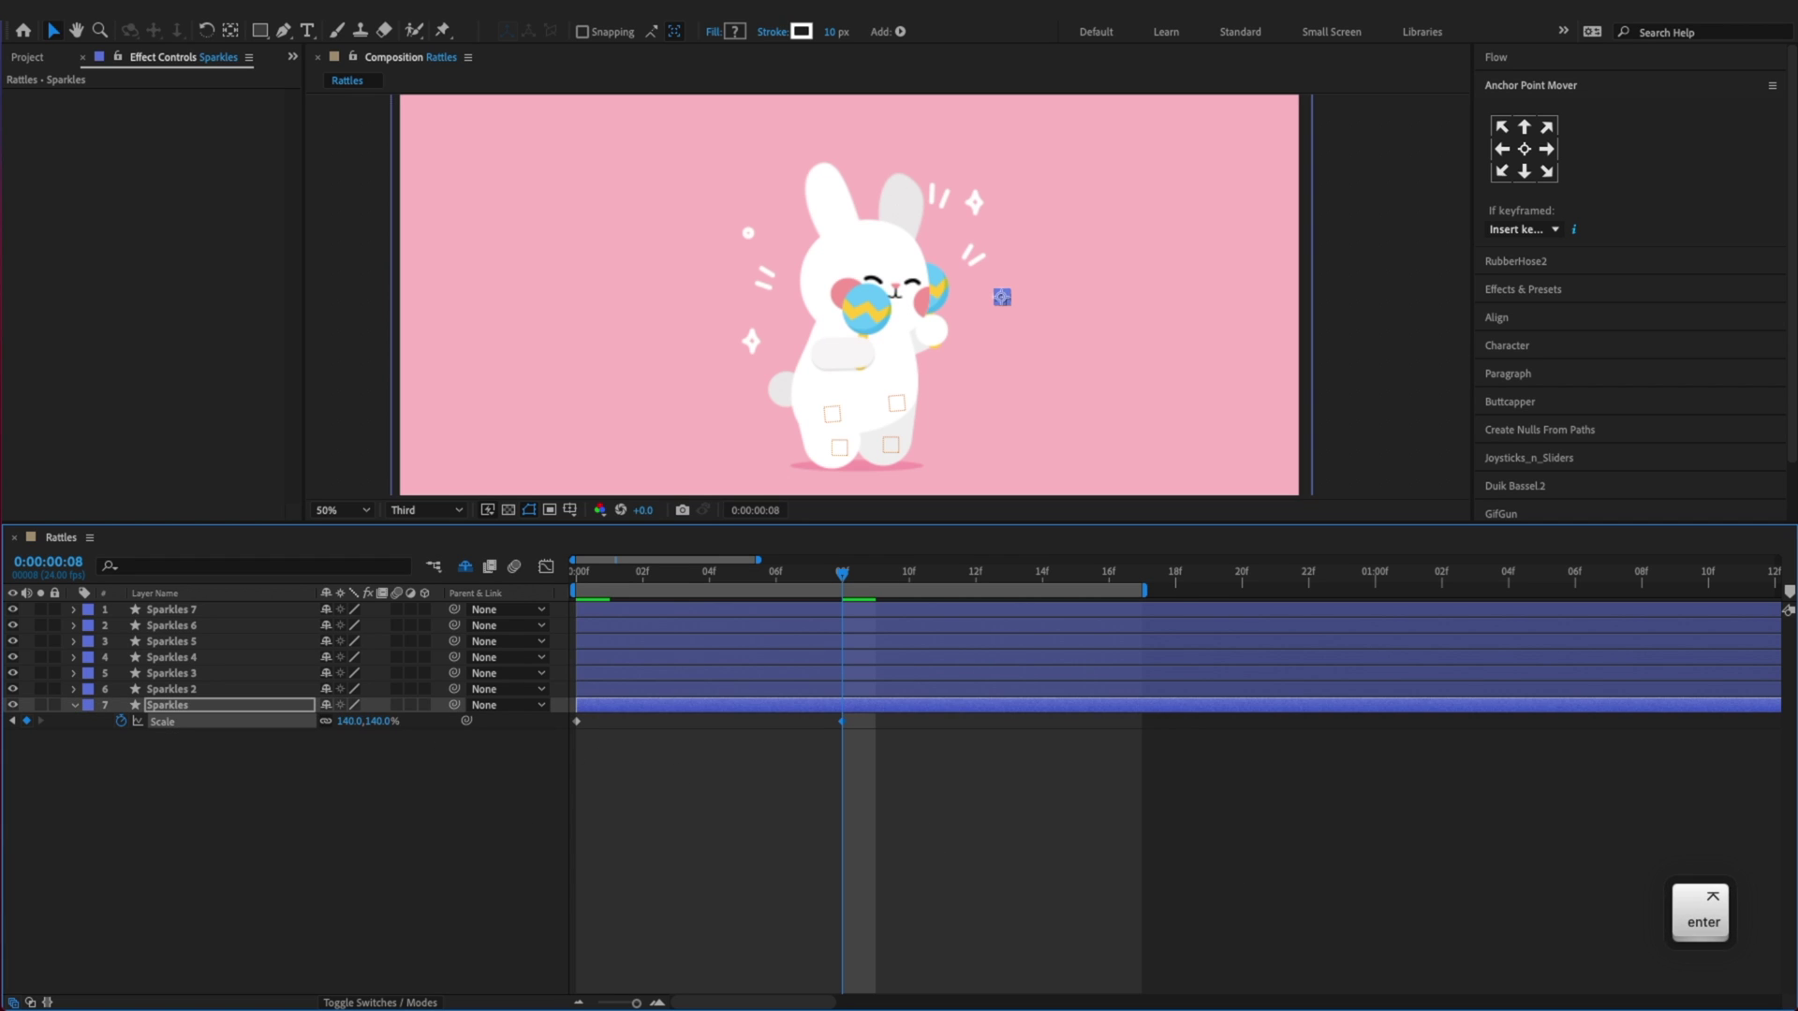
left_click(983, 807)
key("super+s")
Apply Easy Ease to both Sparkles Scale keyframes and save the project
left_click_drag(906, 766, 557, 719)
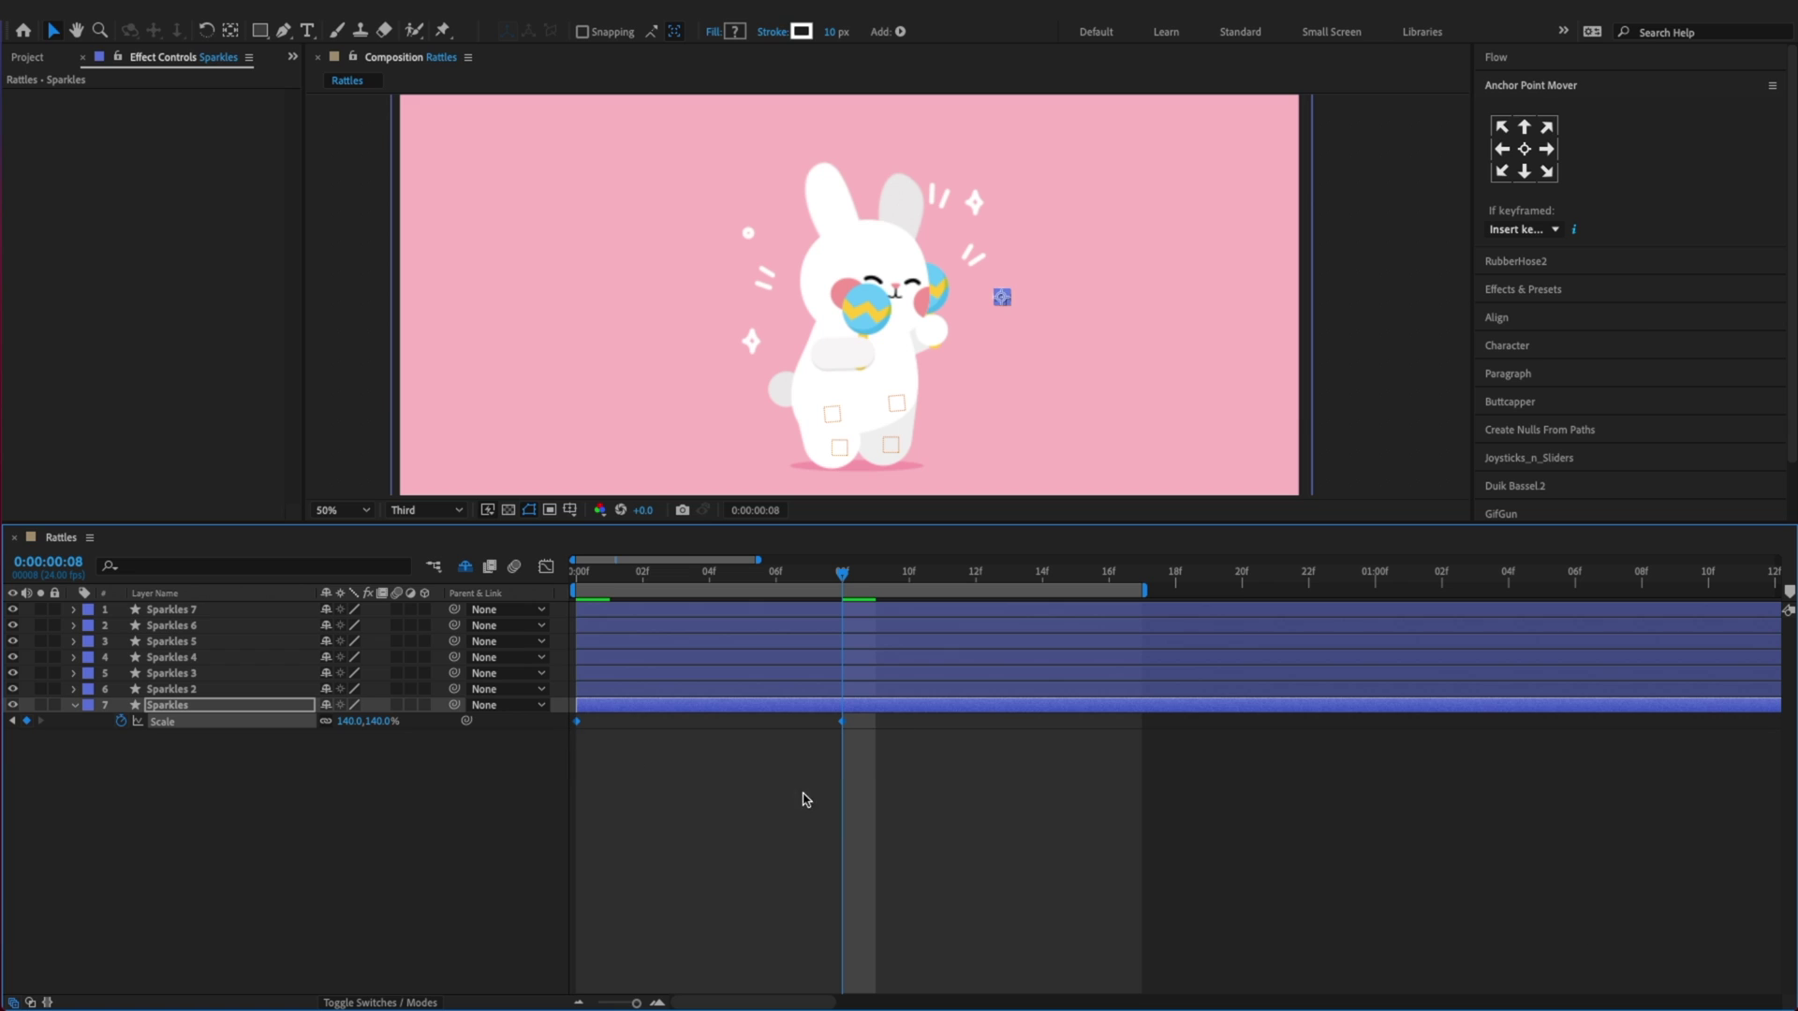
key("F9")
left_click(1219, 848)
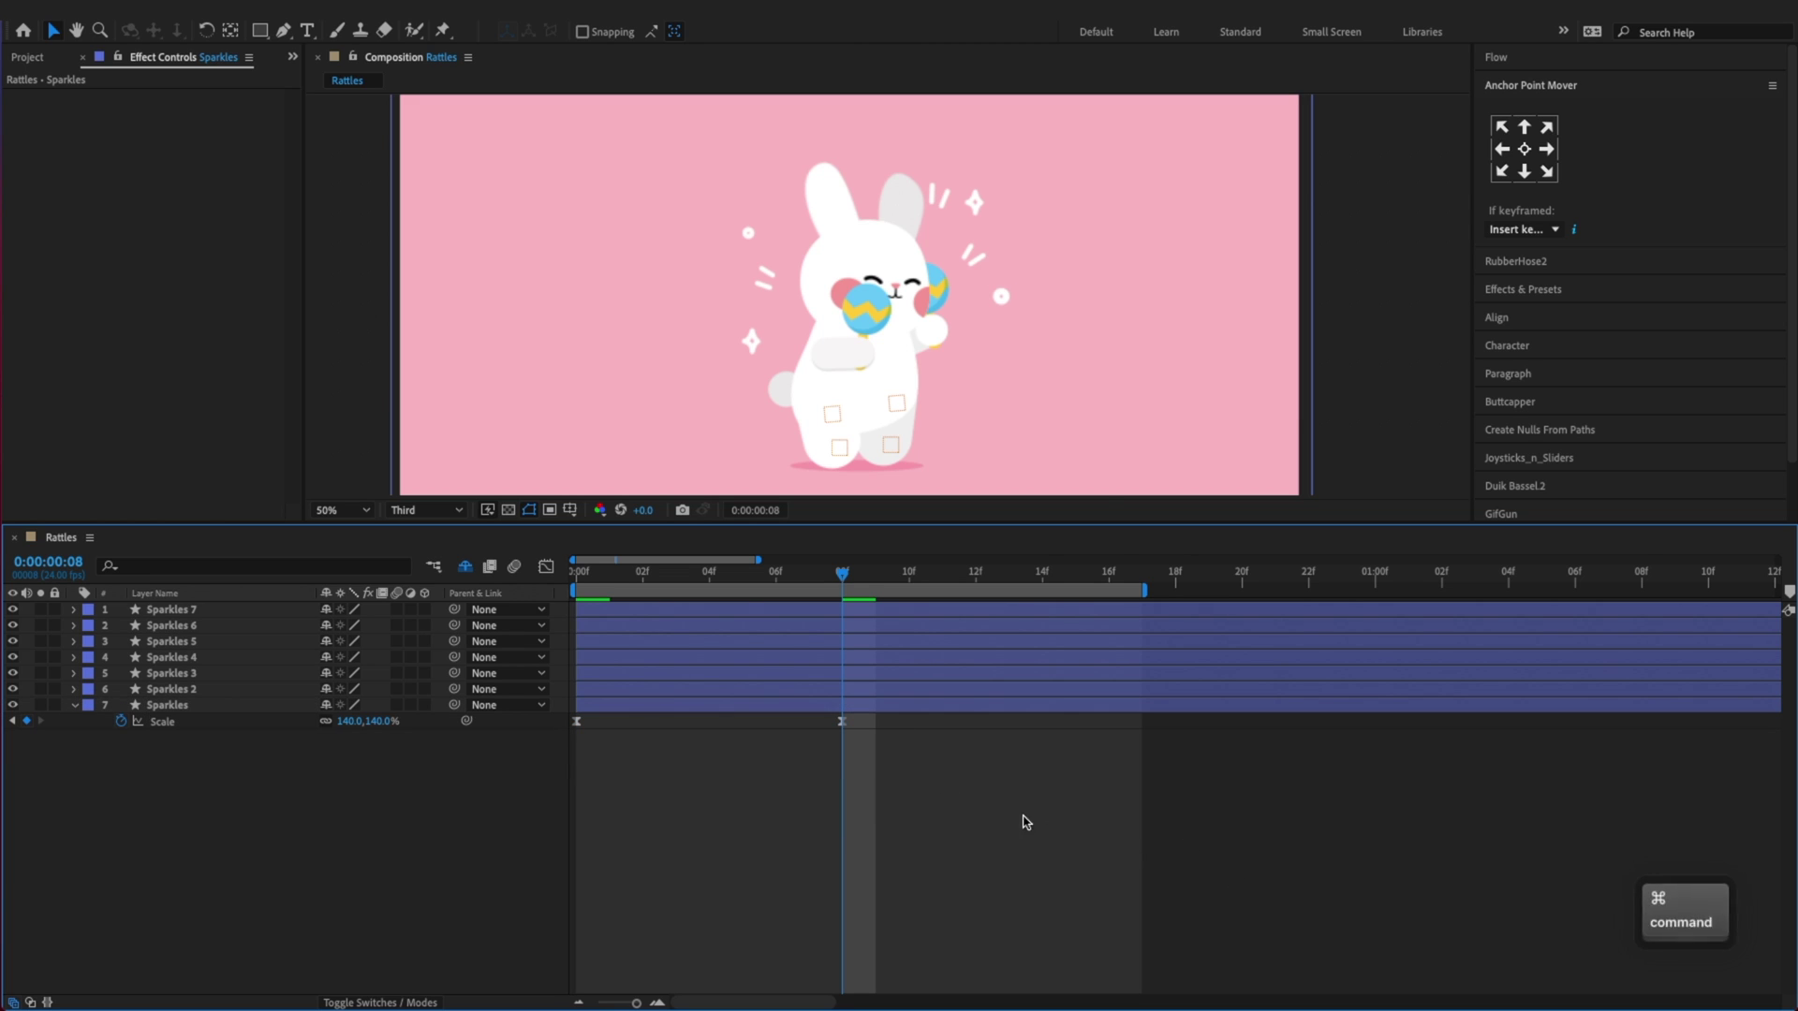
key("super+s")
Reveal the Sparkles layer's Opacity alongside Scale and add a 100% Opacity keyframe at frame 6
left_click_drag(593, 579, 541, 581)
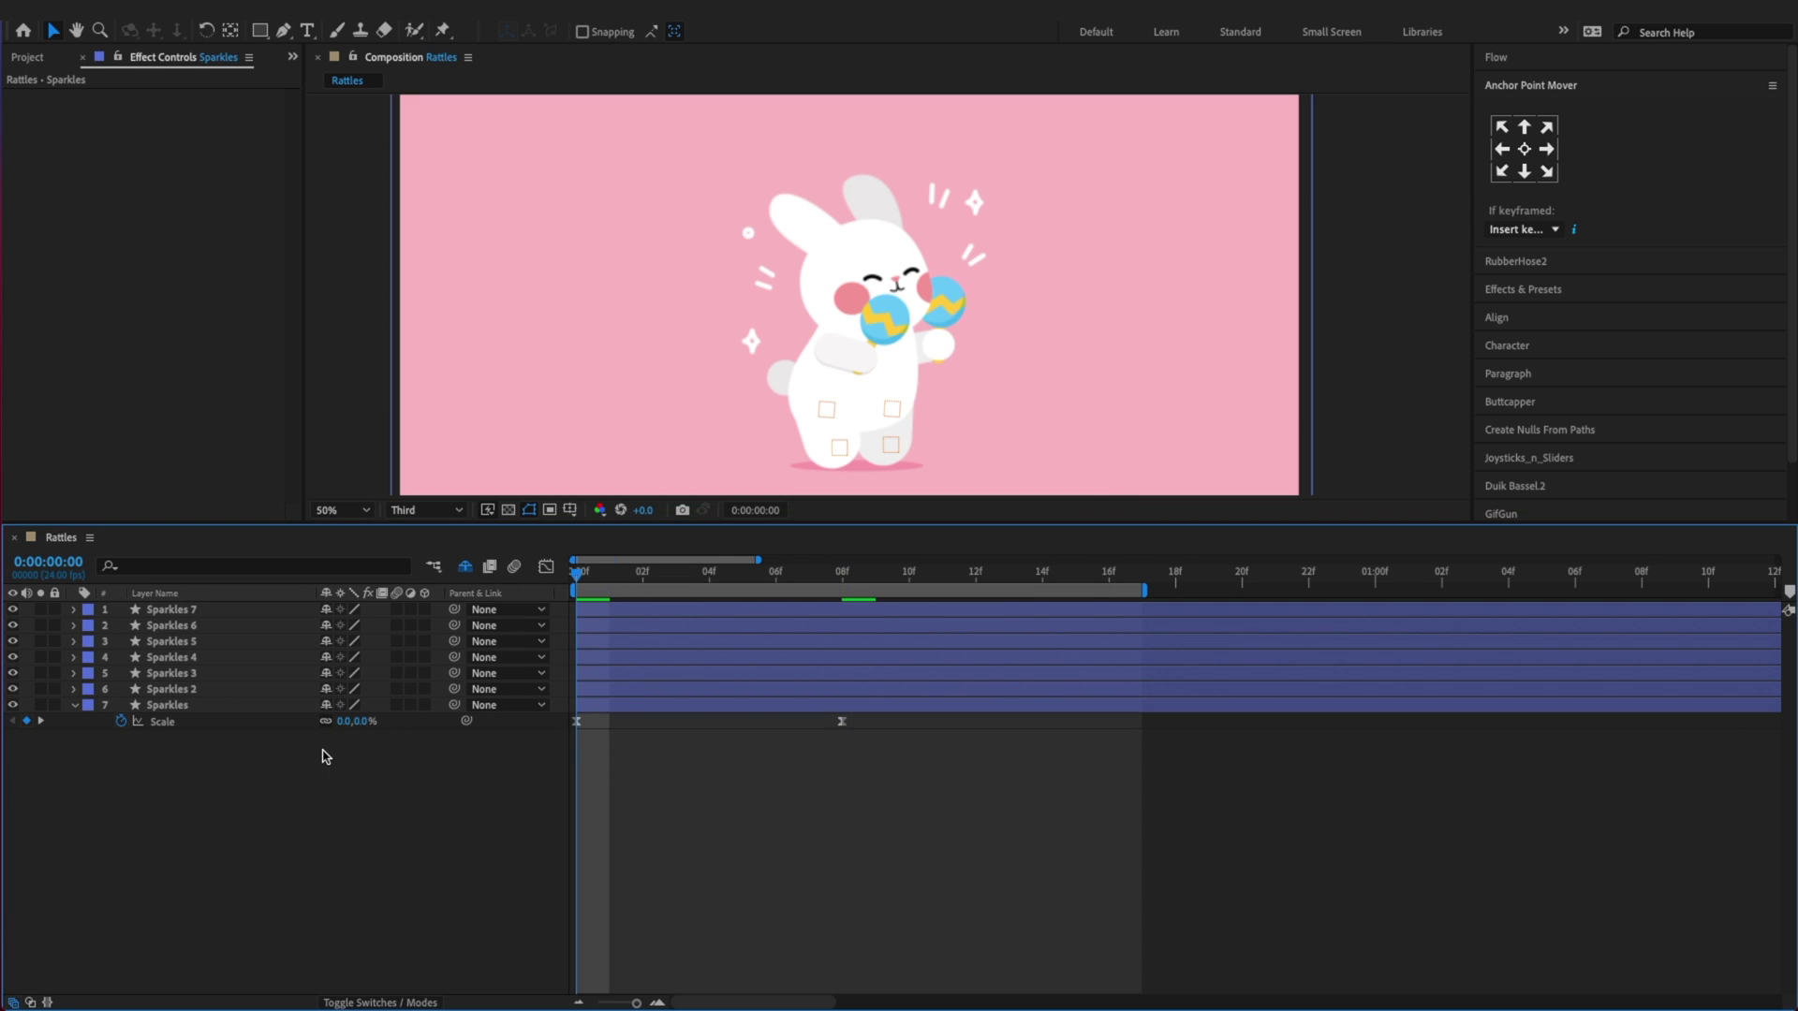
left_click(169, 705)
key("shift+t")
left_click(153, 848)
left_click(780, 581)
left_click(121, 737)
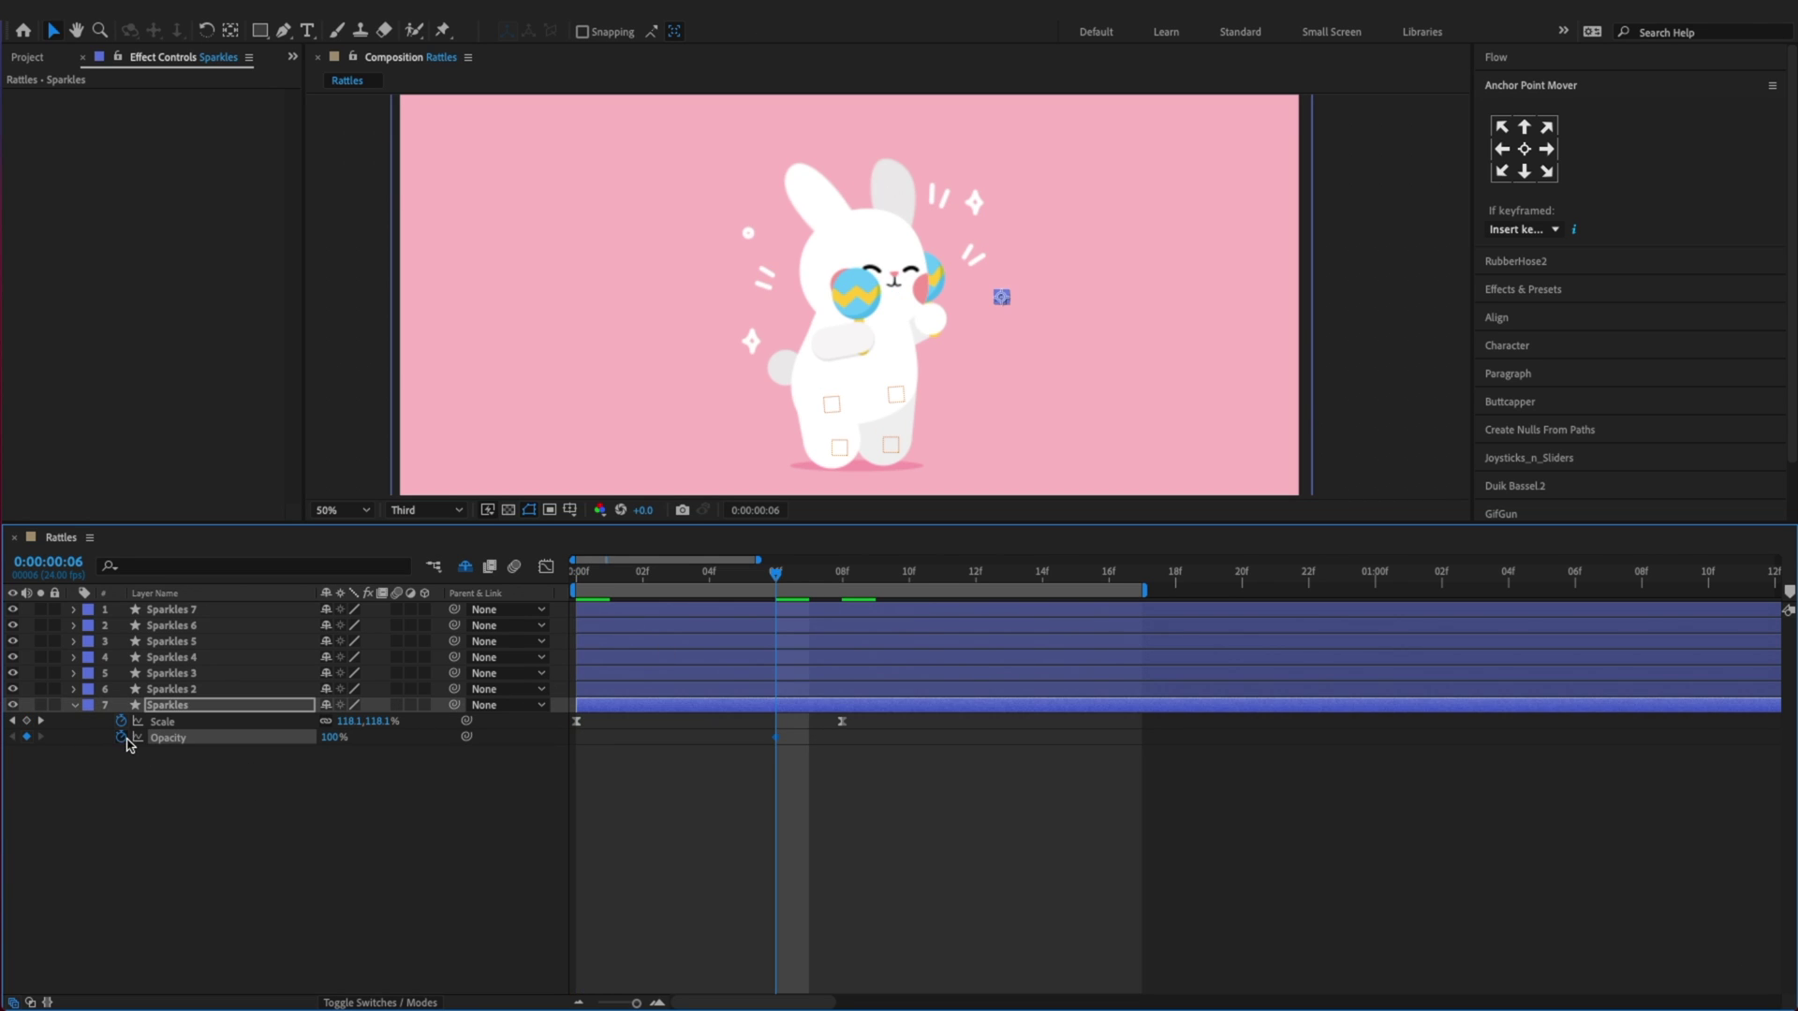
Add a second Sparkles Opacity keyframe at frame 8 and set it to 0%
key("alt+x")
left_click(27, 737)
key("z")
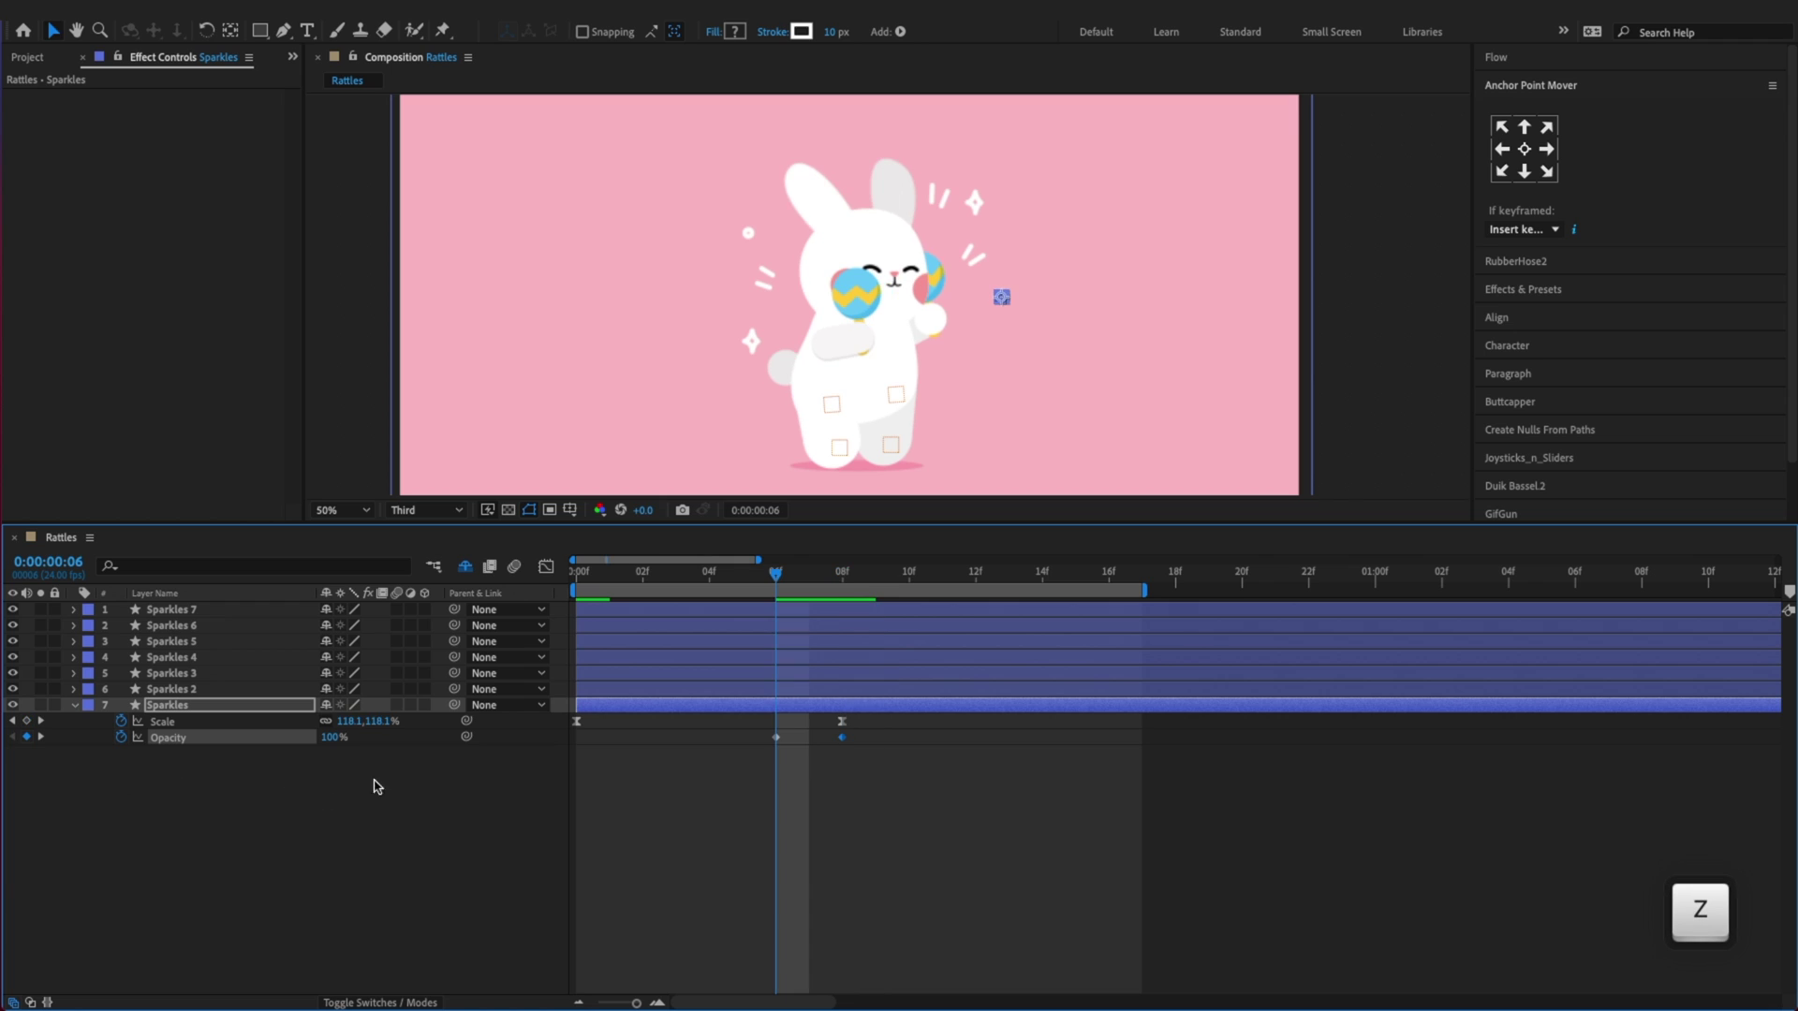
key("x")
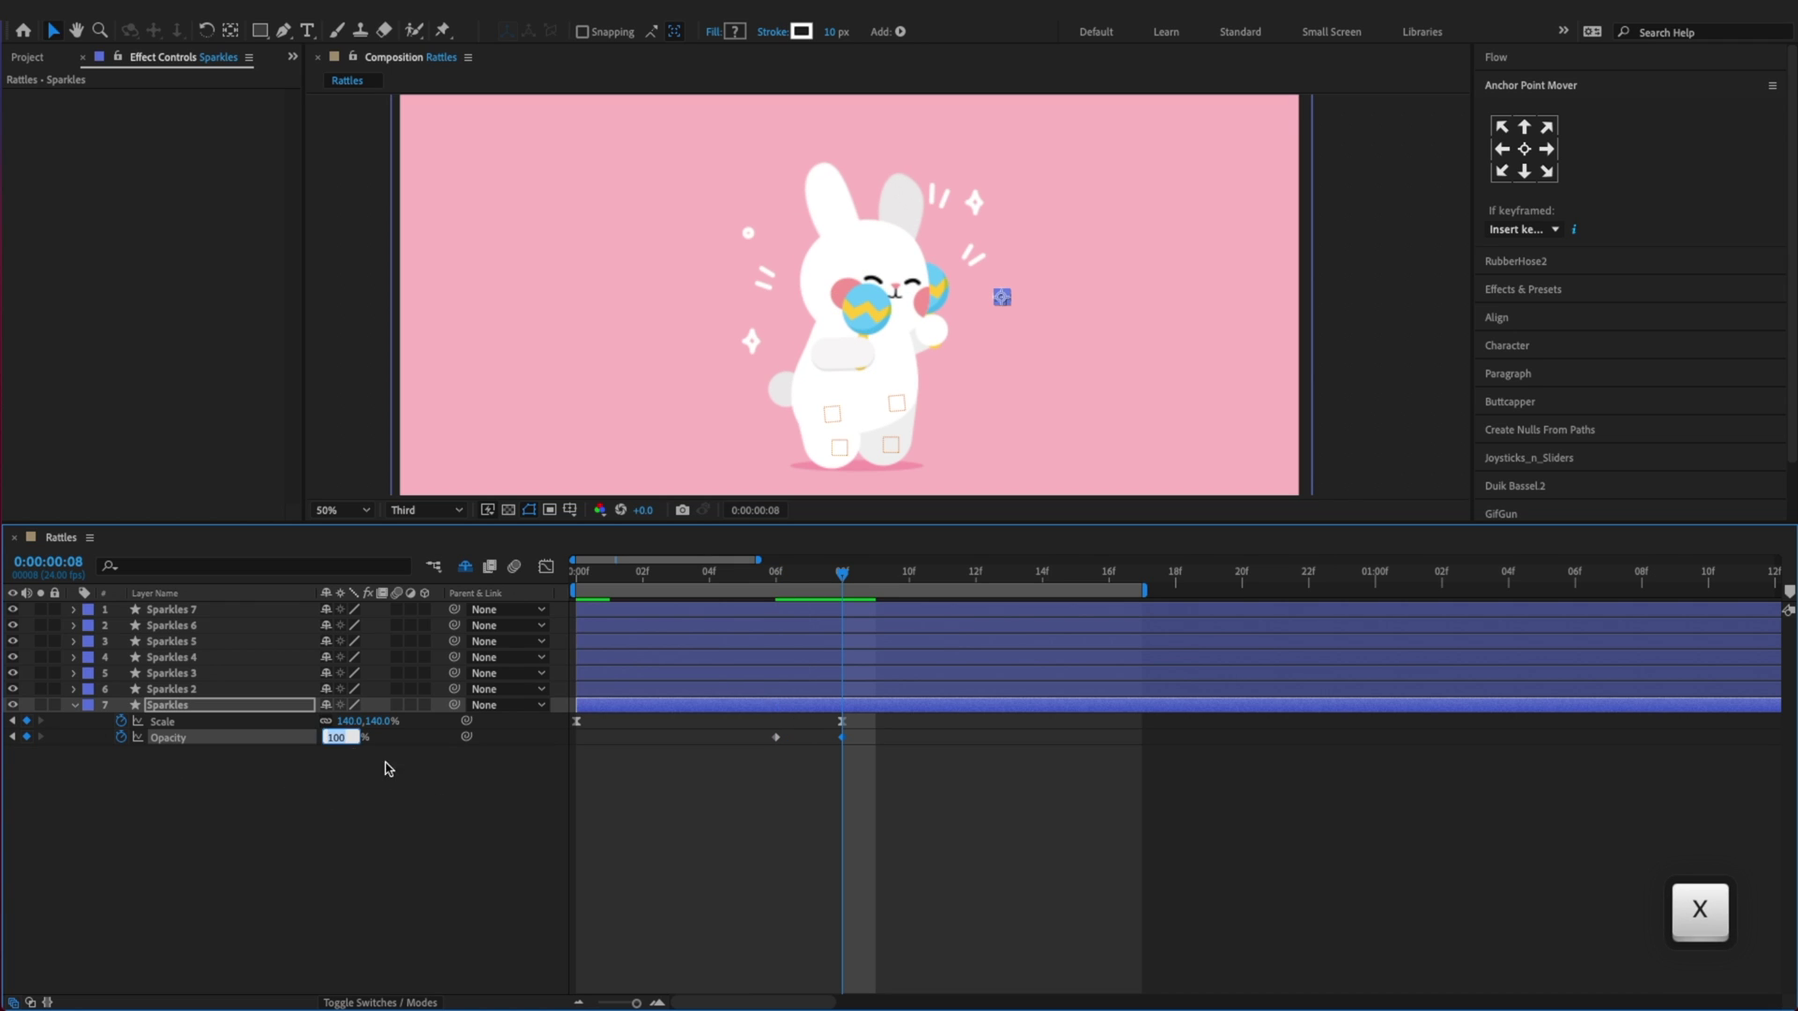
type("0")
key("Return")
Apply Easy Ease to both Sparkles Opacity keyframes and save the project
left_click_drag(902, 792, 752, 732)
key("F9")
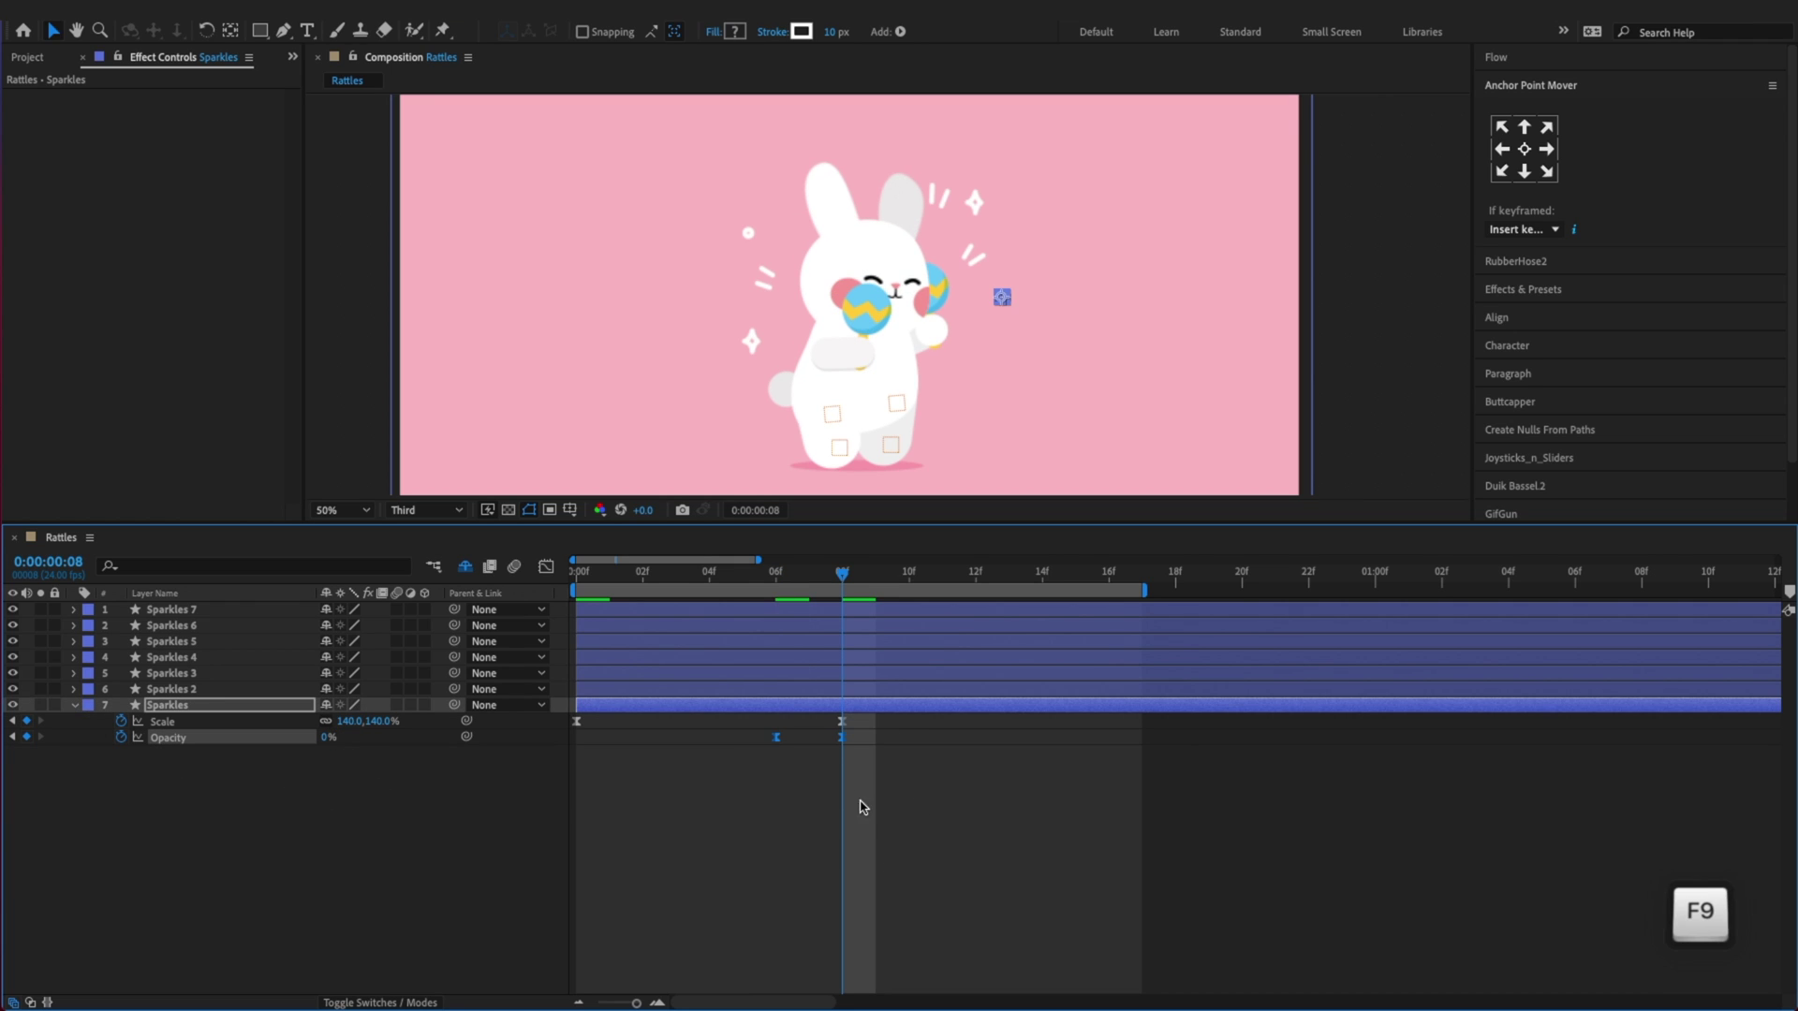
left_click(860, 806)
key("super+s")
Shift the first Sparkles Opacity keyframe one frame earlier to frame 5 and play back the animation
left_click(775, 737)
key("alt+q")
left_click(952, 827)
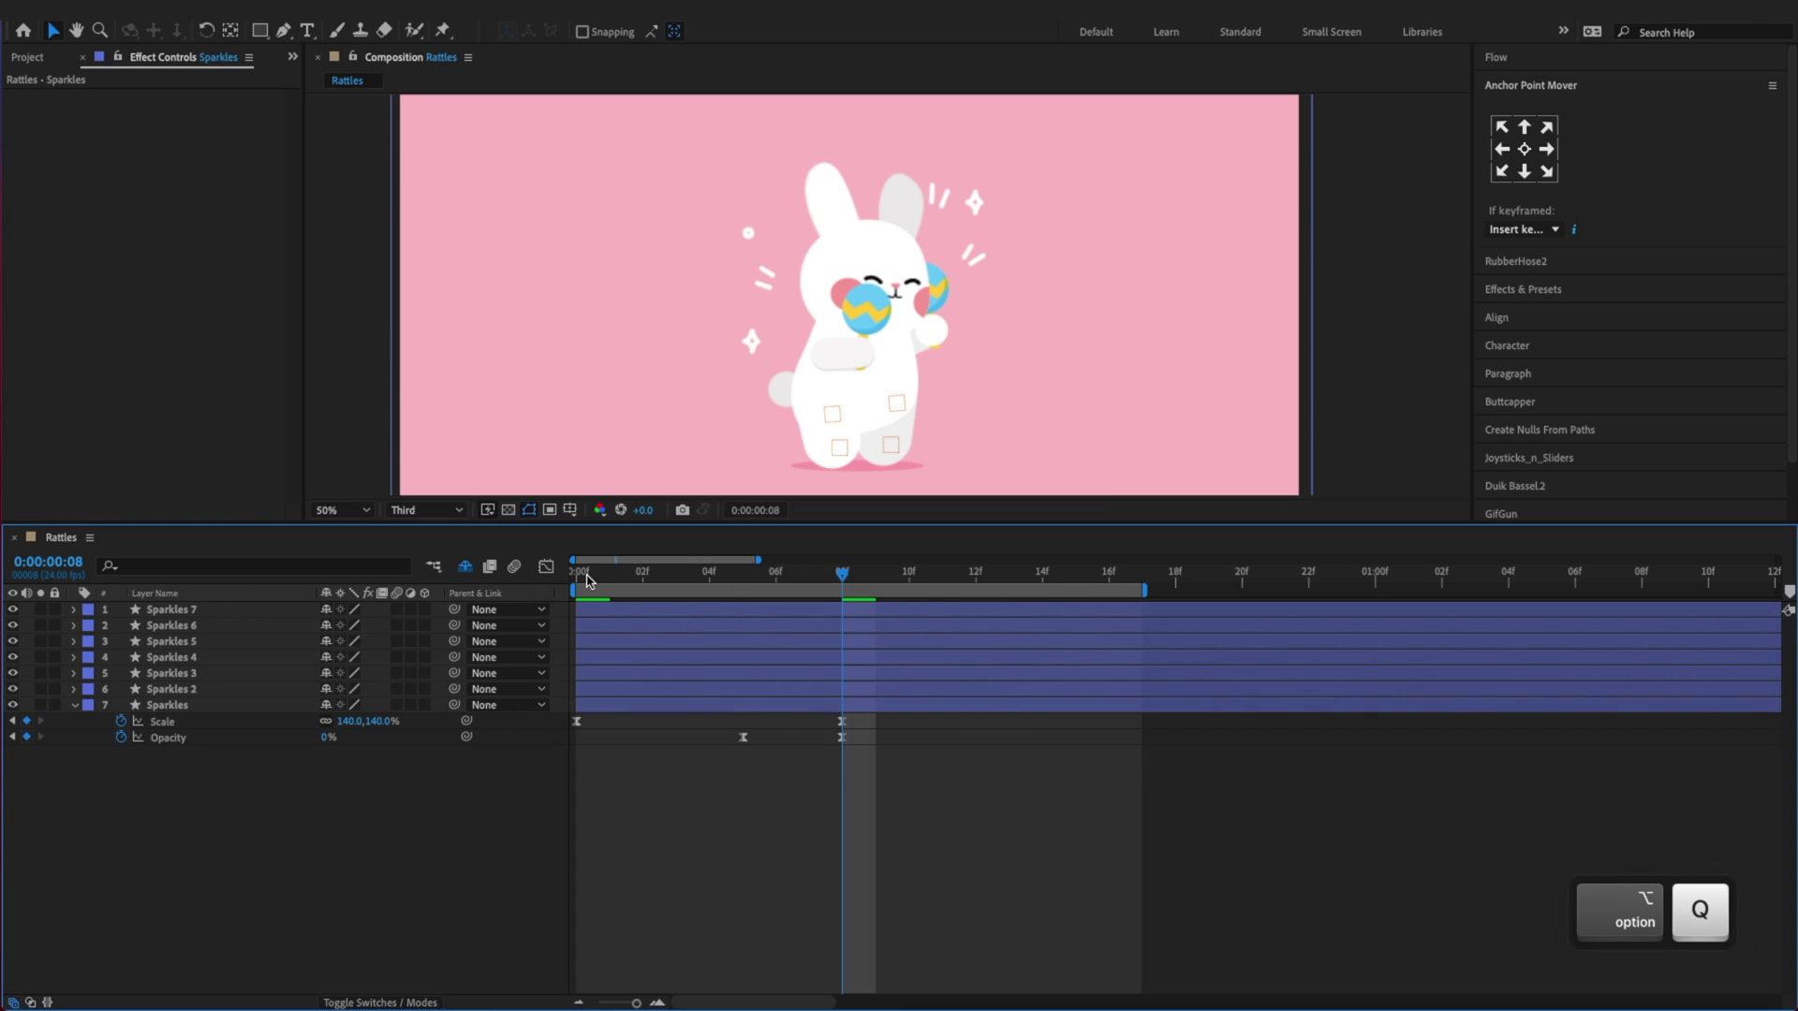
key("space")
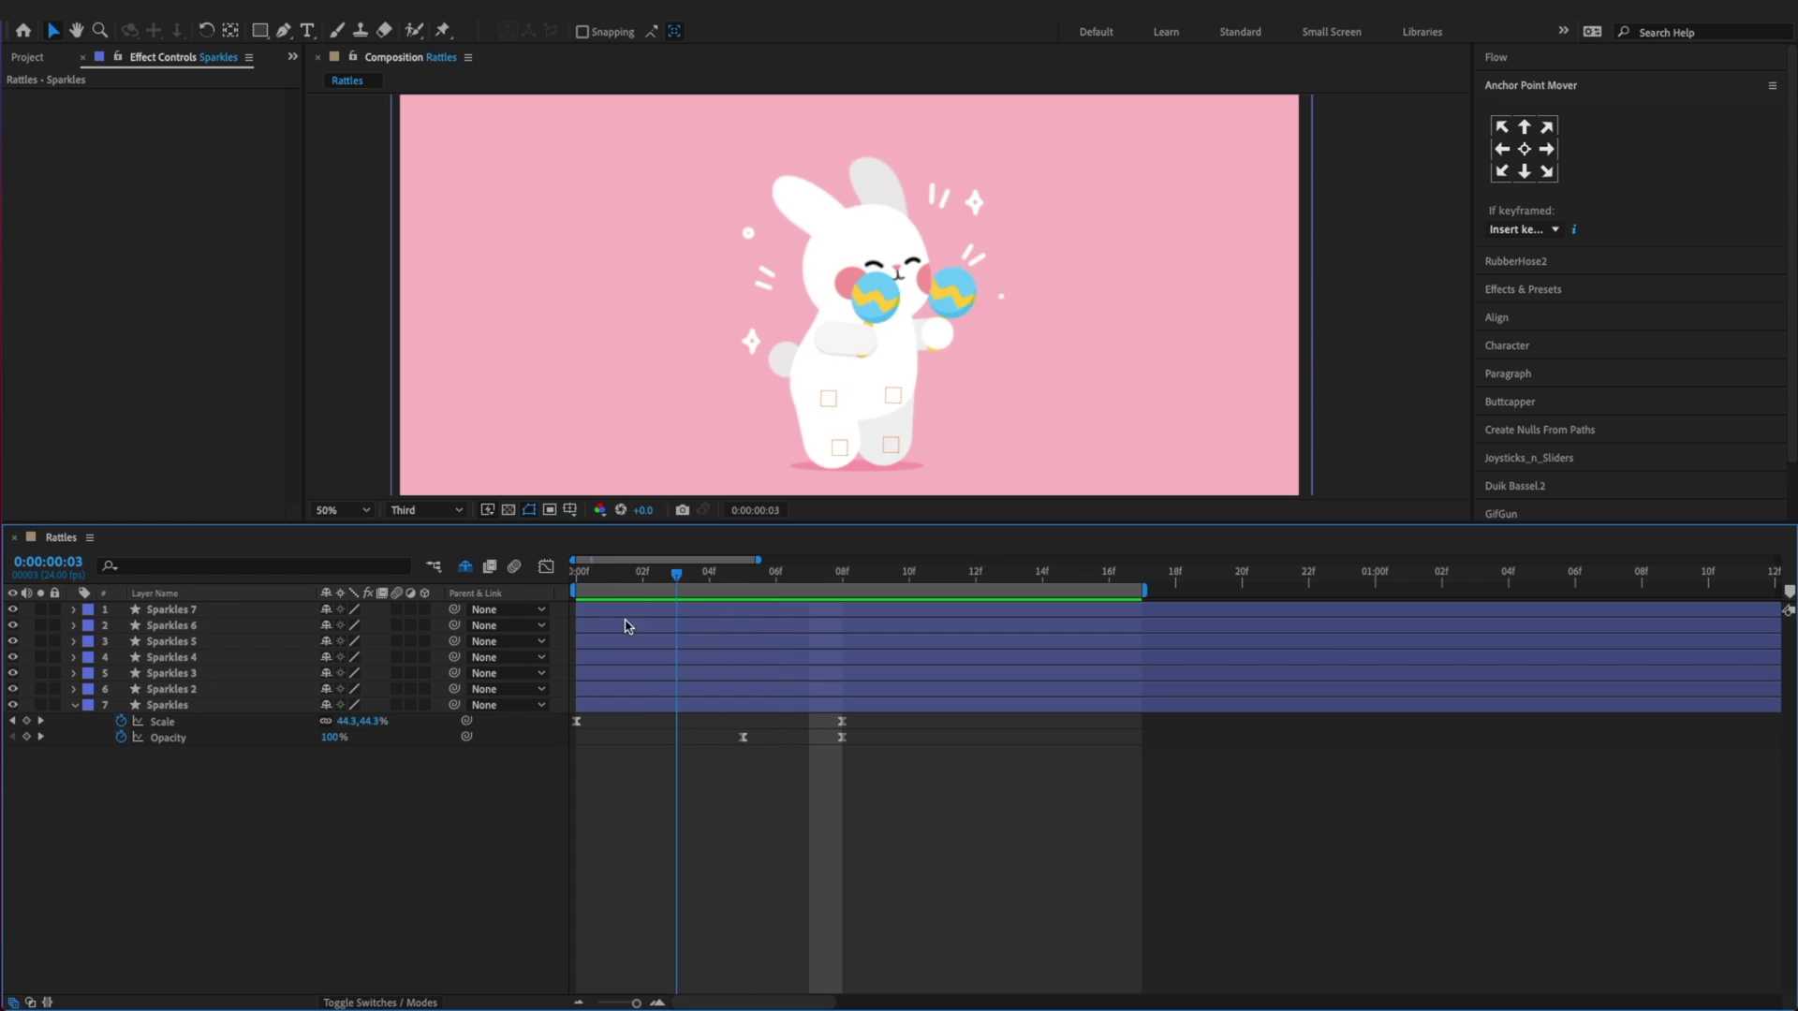
Trim the end of the Sparkles layer at frame 8 and save the project
left_click(839, 631)
left_click(891, 706)
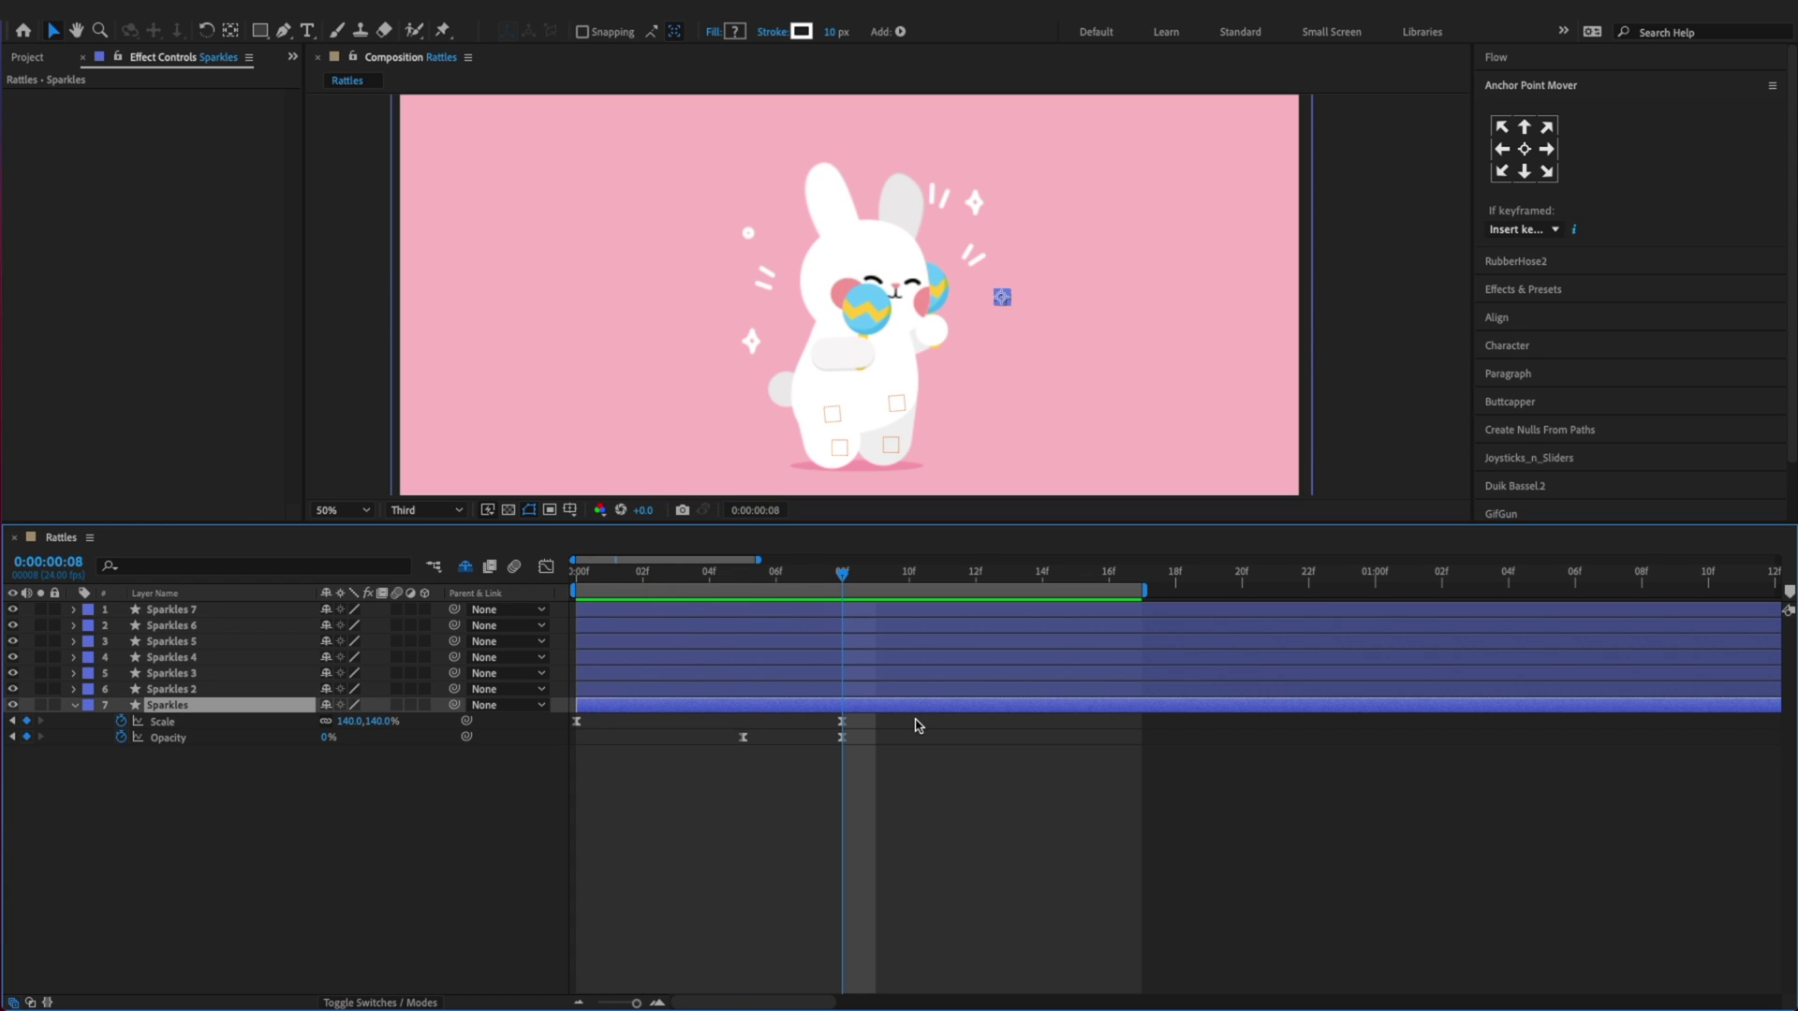
key("alt+bracketright")
key("super+s")
left_click(932, 802)
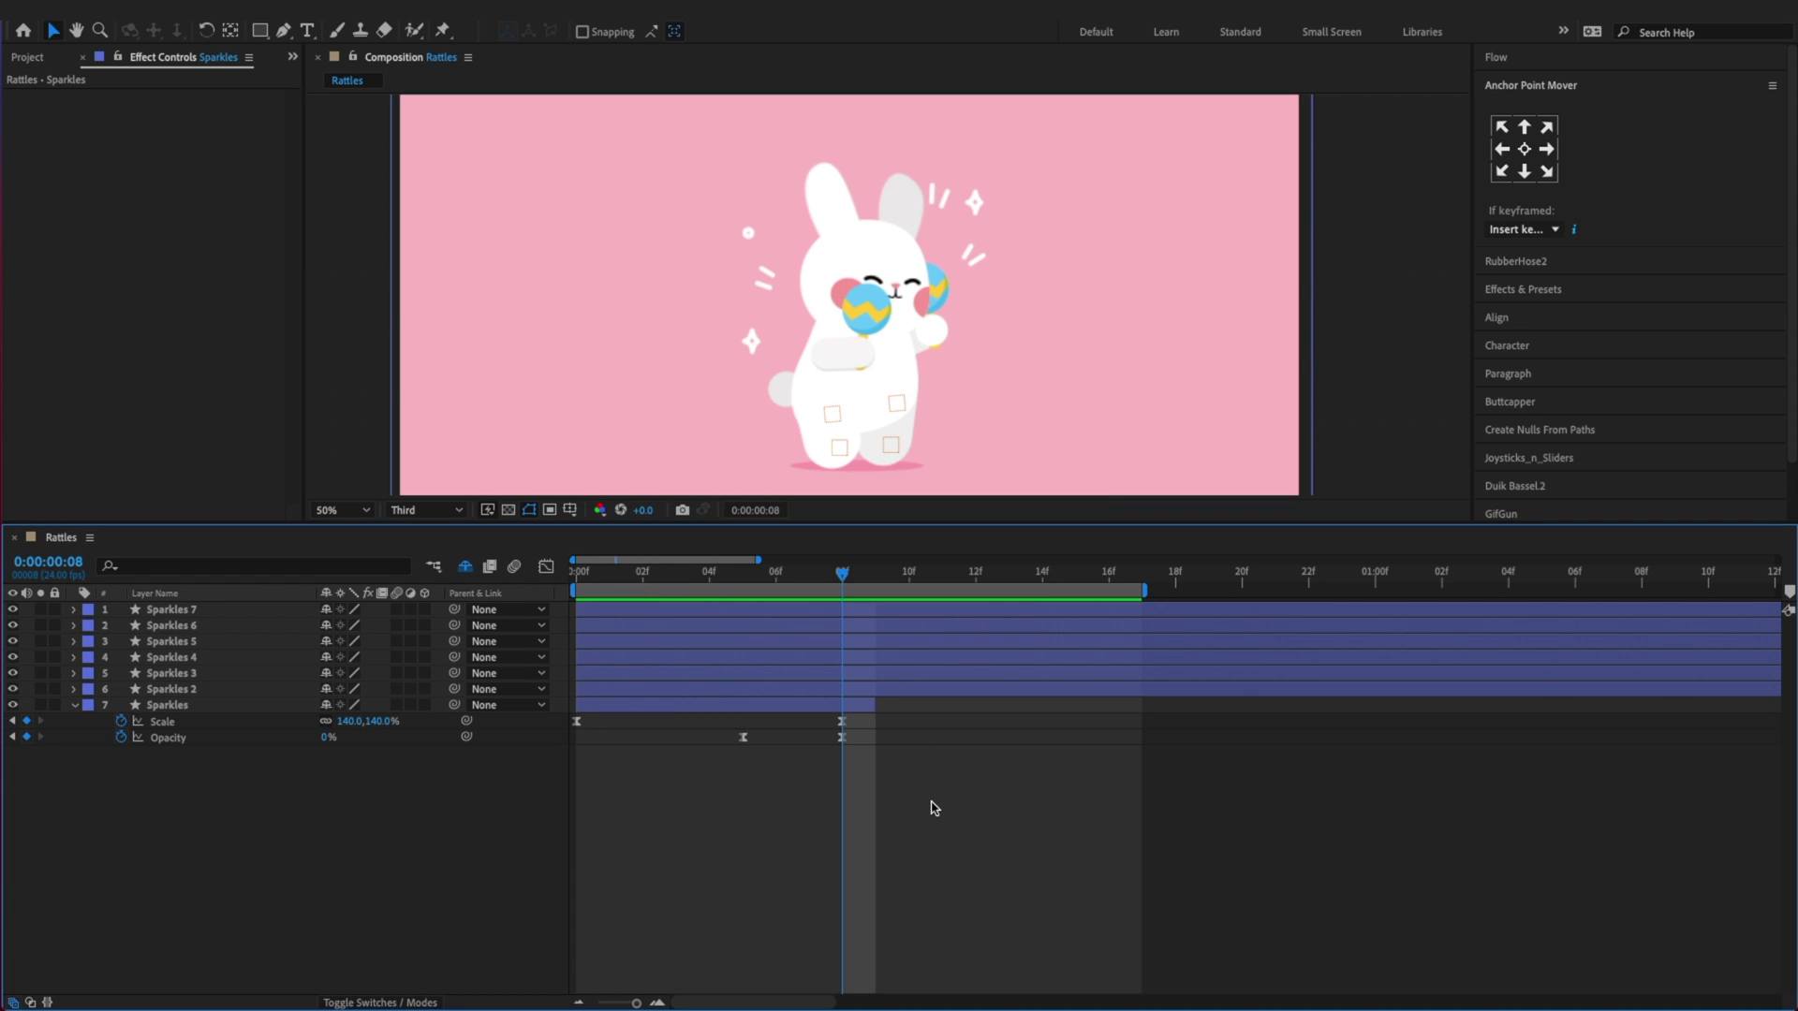
Copy the Sparkles layer's Scale and Opacity keyframes and paste them onto Sparkles 2 at frame 0
left_click(205, 691)
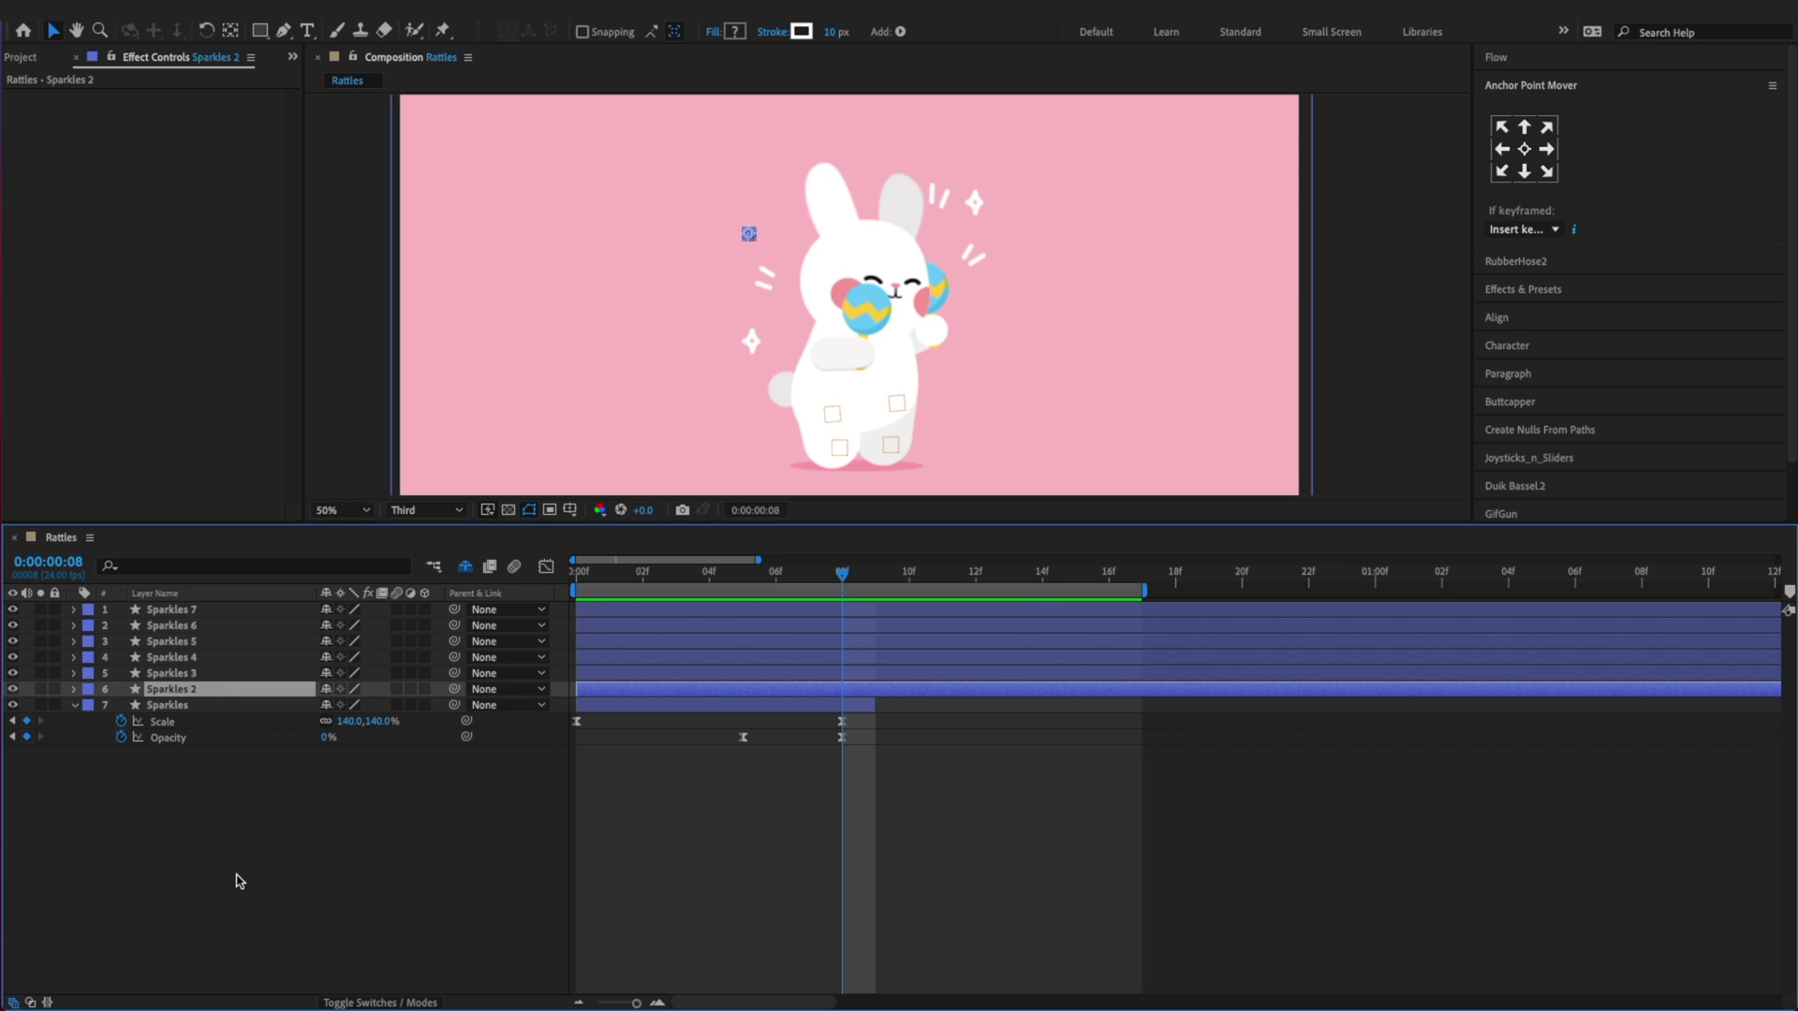
left_click_drag(868, 814, 568, 716)
key("super+c")
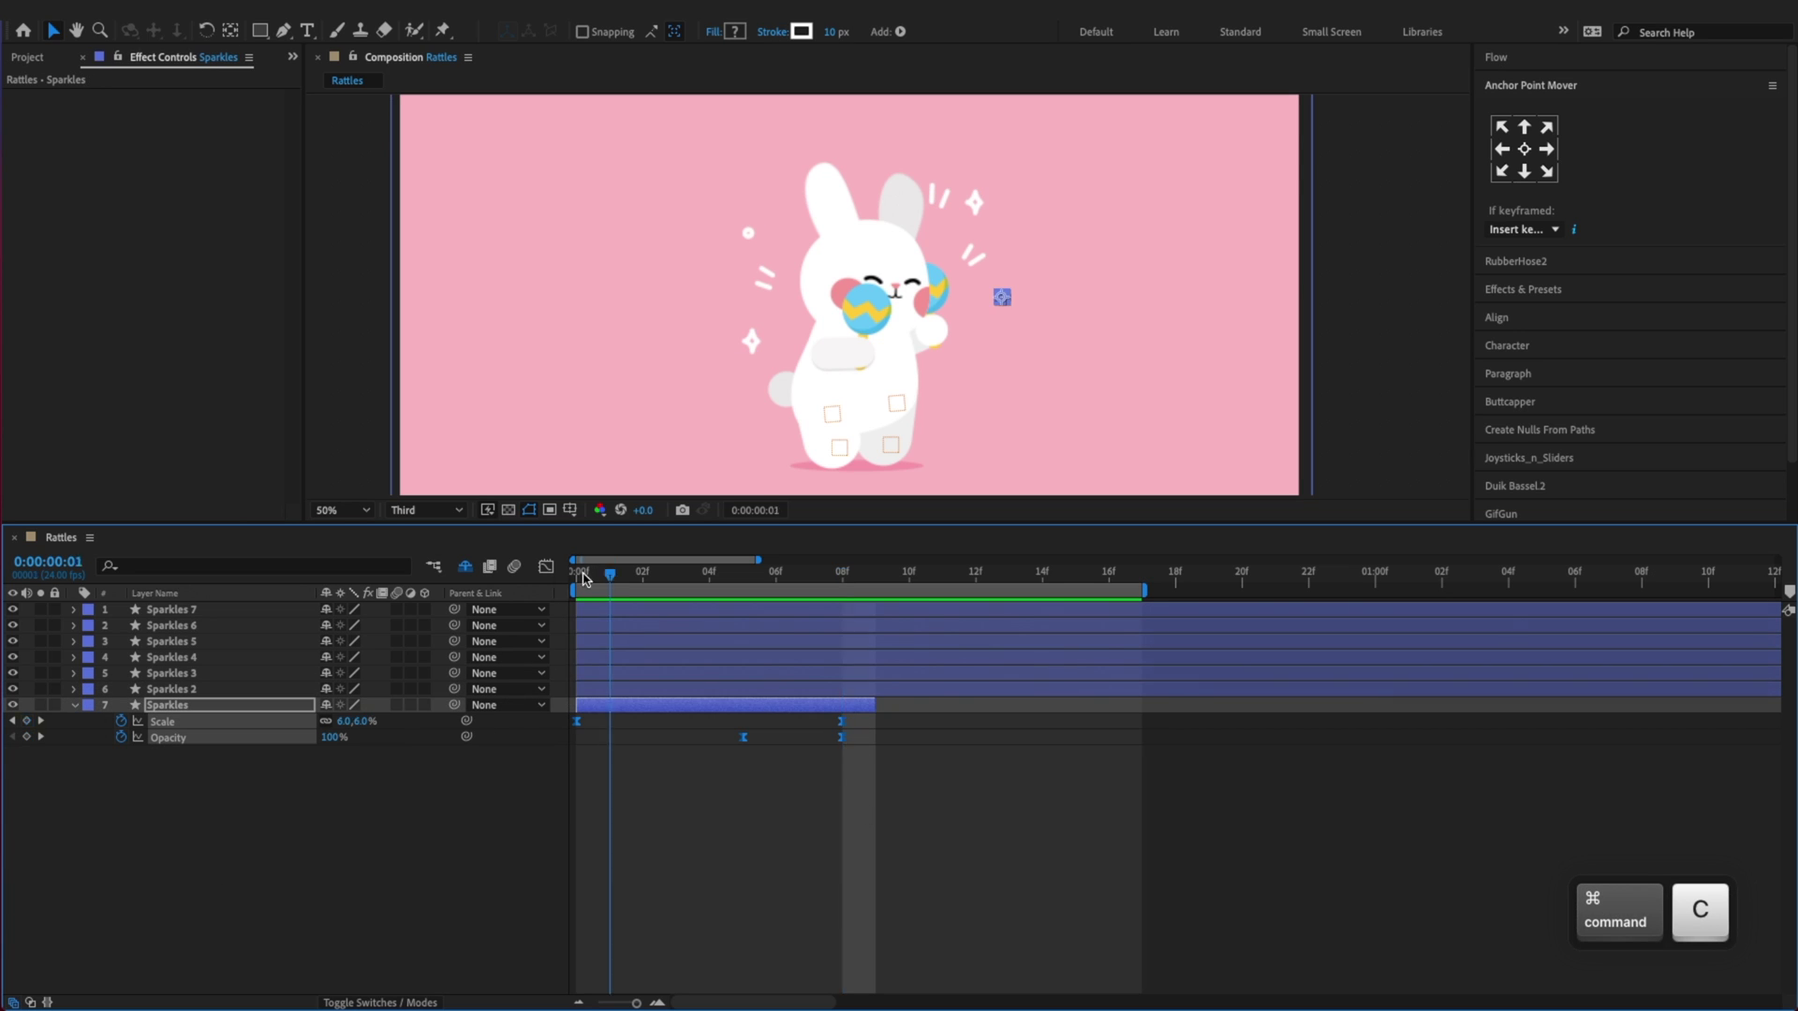
key("Home")
left_click(217, 691)
key("super+v")
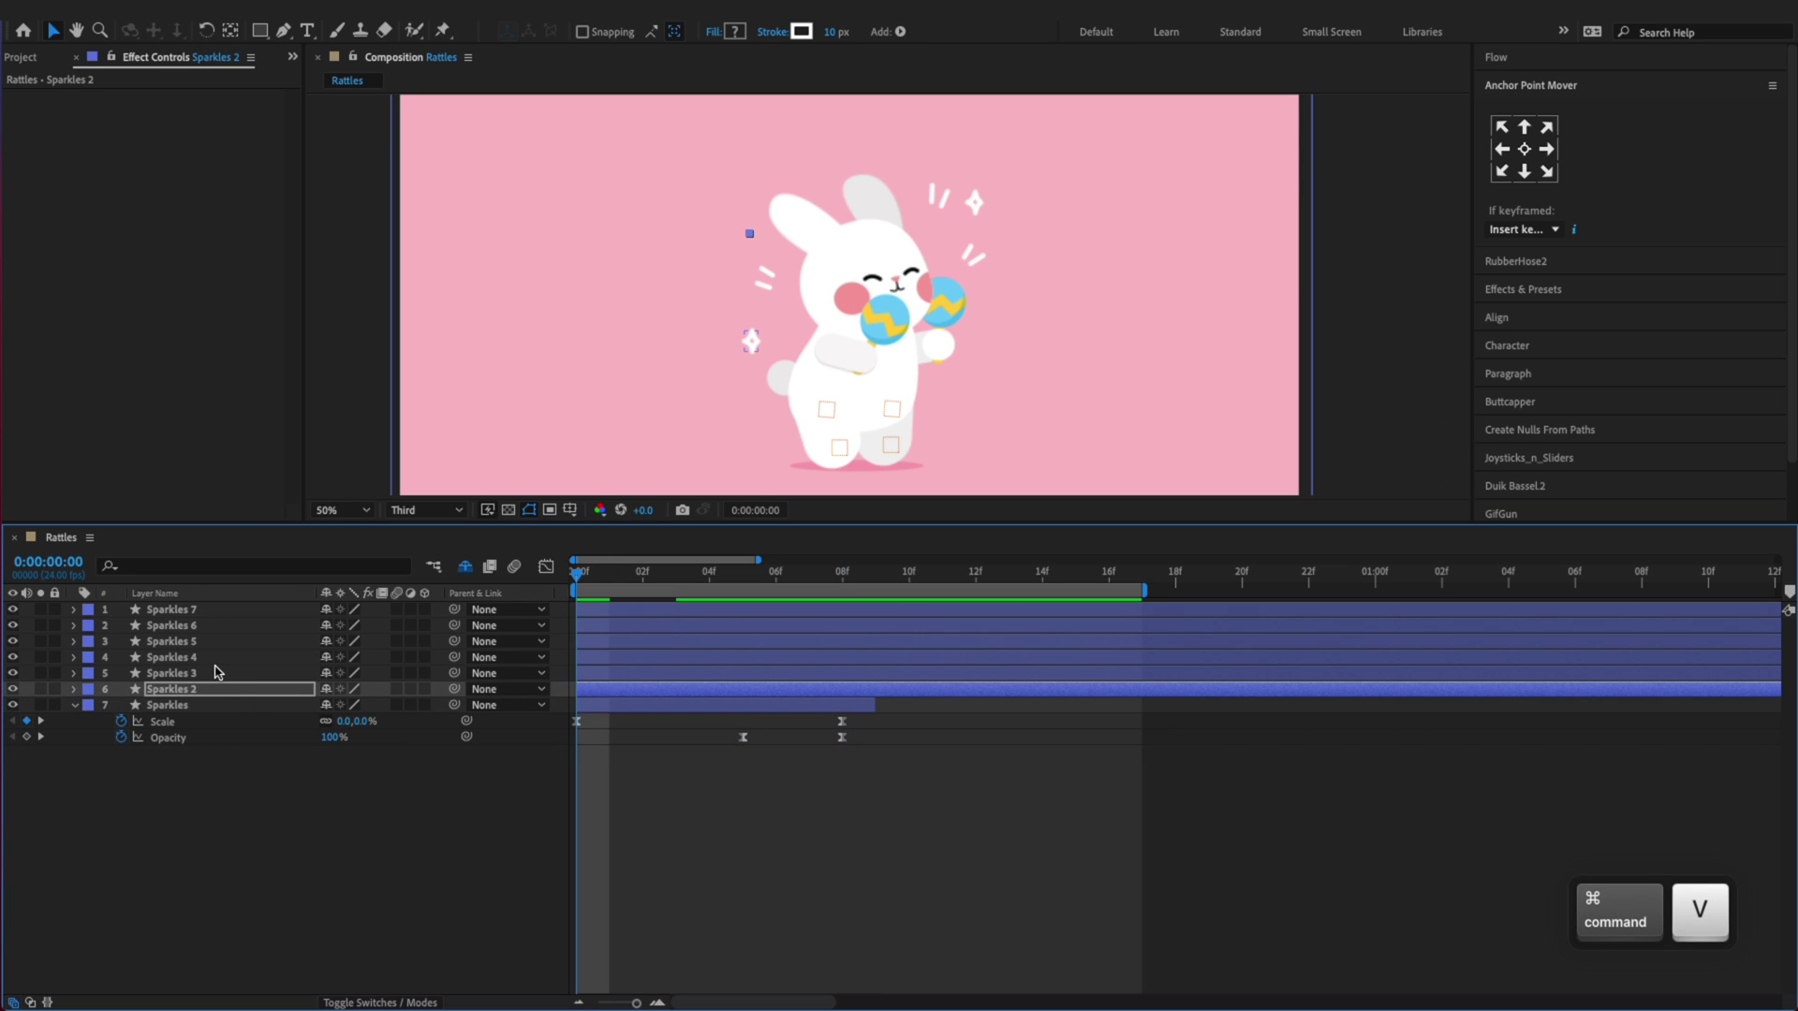
Paste the copied Scale and Opacity keyframes onto Sparkles 3 and Sparkles 4, and save the project
left_click(213, 673)
key("super+v")
left_click(210, 658)
key("super+v")
key("super+s")
Play back and scrub the sparkle animation to review it, saving the project
key("space")
key("space")
key("super+s")
left_click(883, 818)
left_click_drag(776, 573, 673, 625)
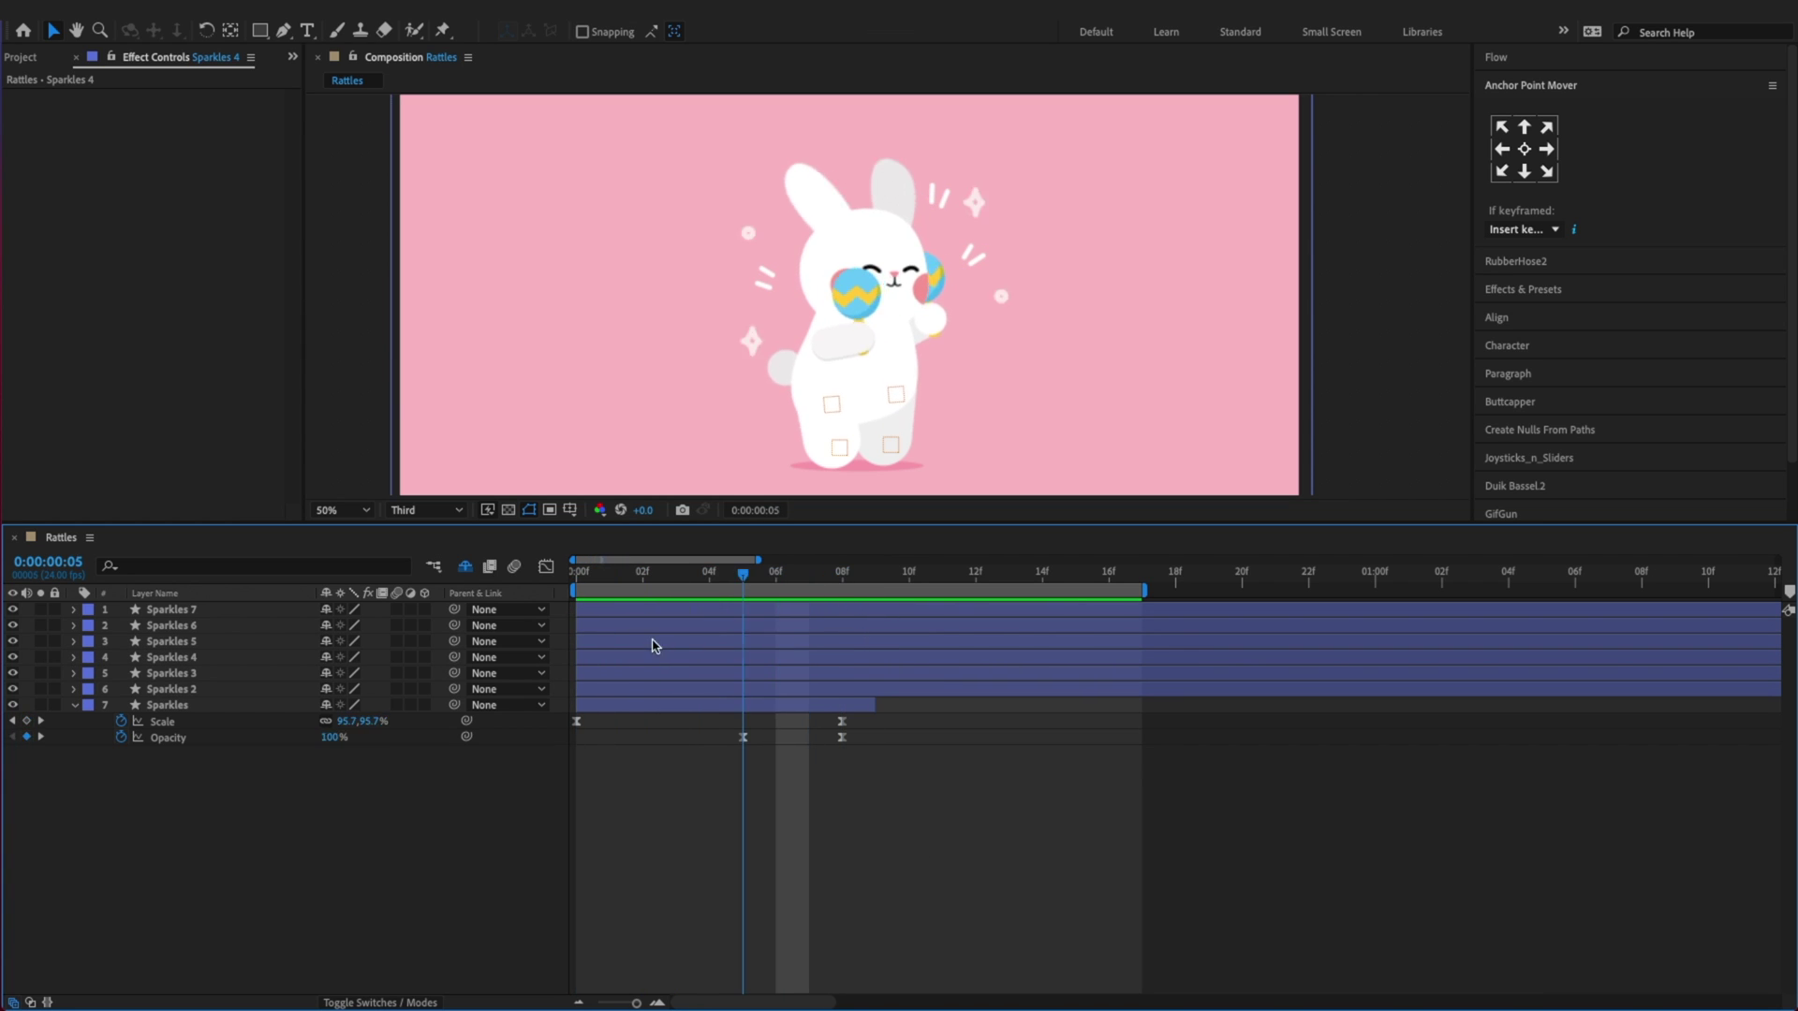
key("super+s")
Go through the Sparkles 2 to Sparkles 6 layers at frame 0 to identify each layer's shape
left_click(192, 690)
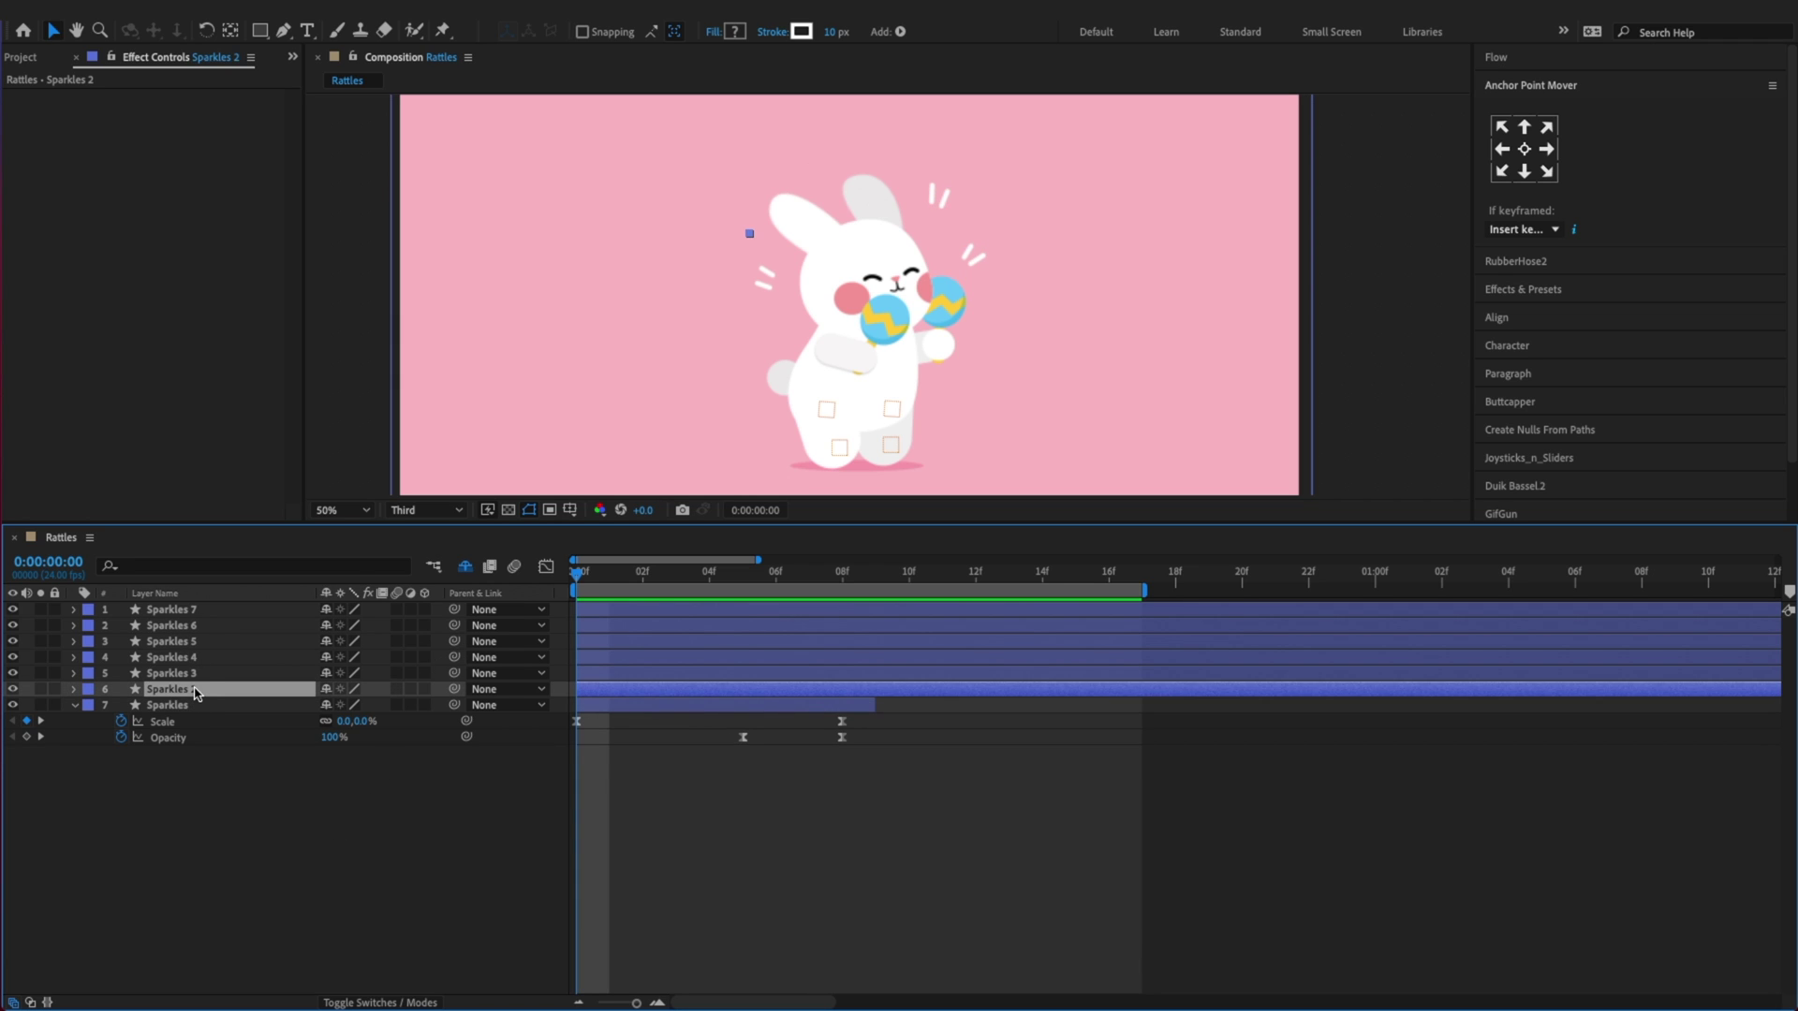
left_click(201, 674)
left_click(207, 658)
left_click(214, 642)
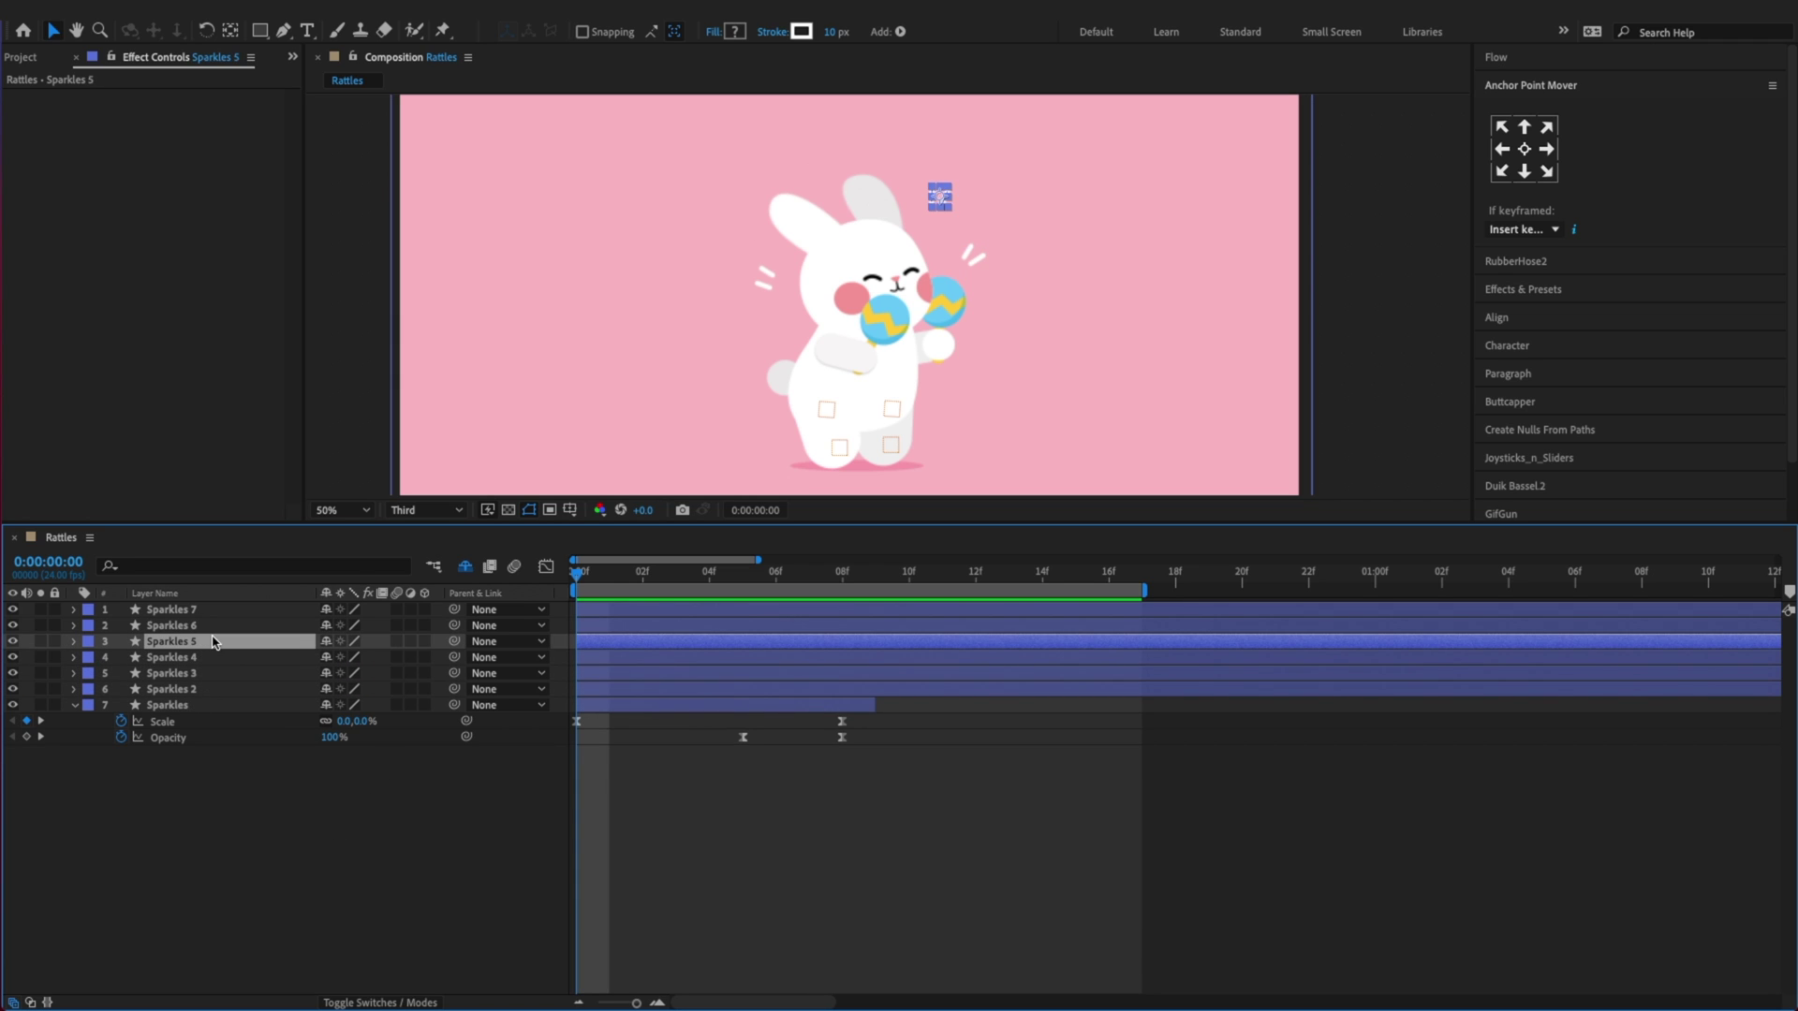
left_click(215, 627)
Add Trim Paths to the Sparkles 7 layer and expand its settings
left_click(218, 611)
key("s")
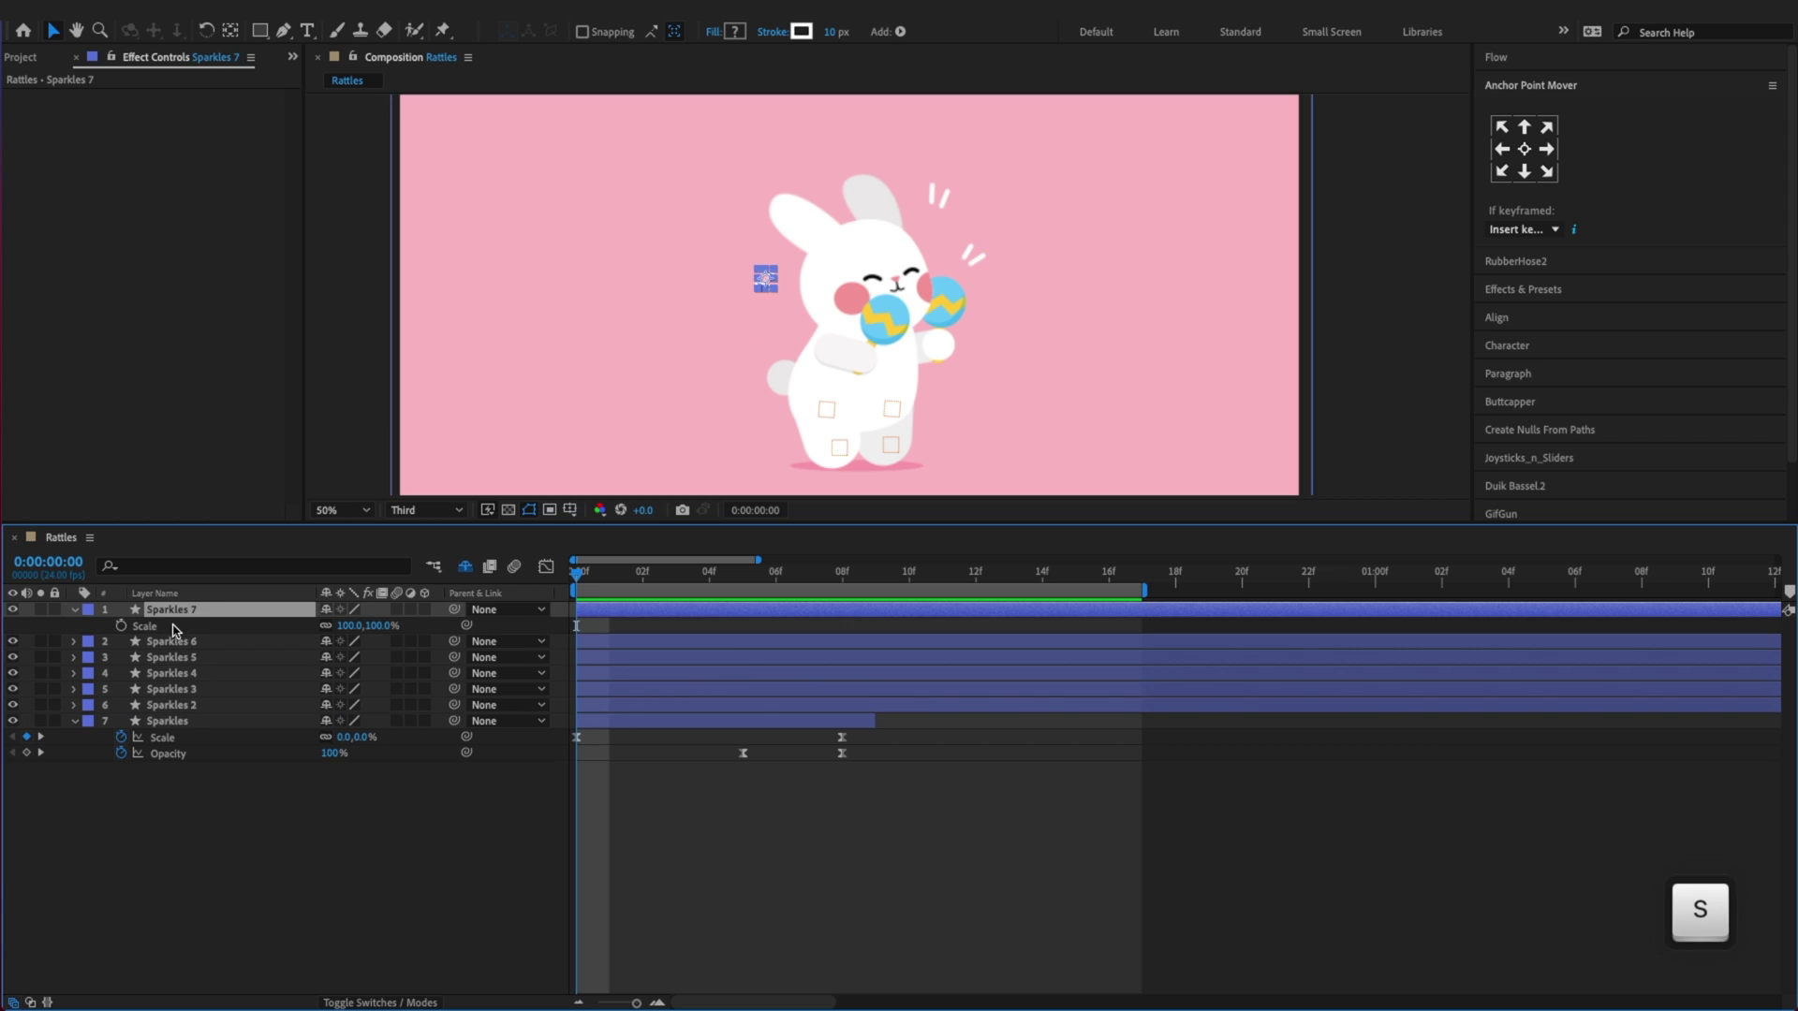
key("u")
key("u")
left_click(415, 627)
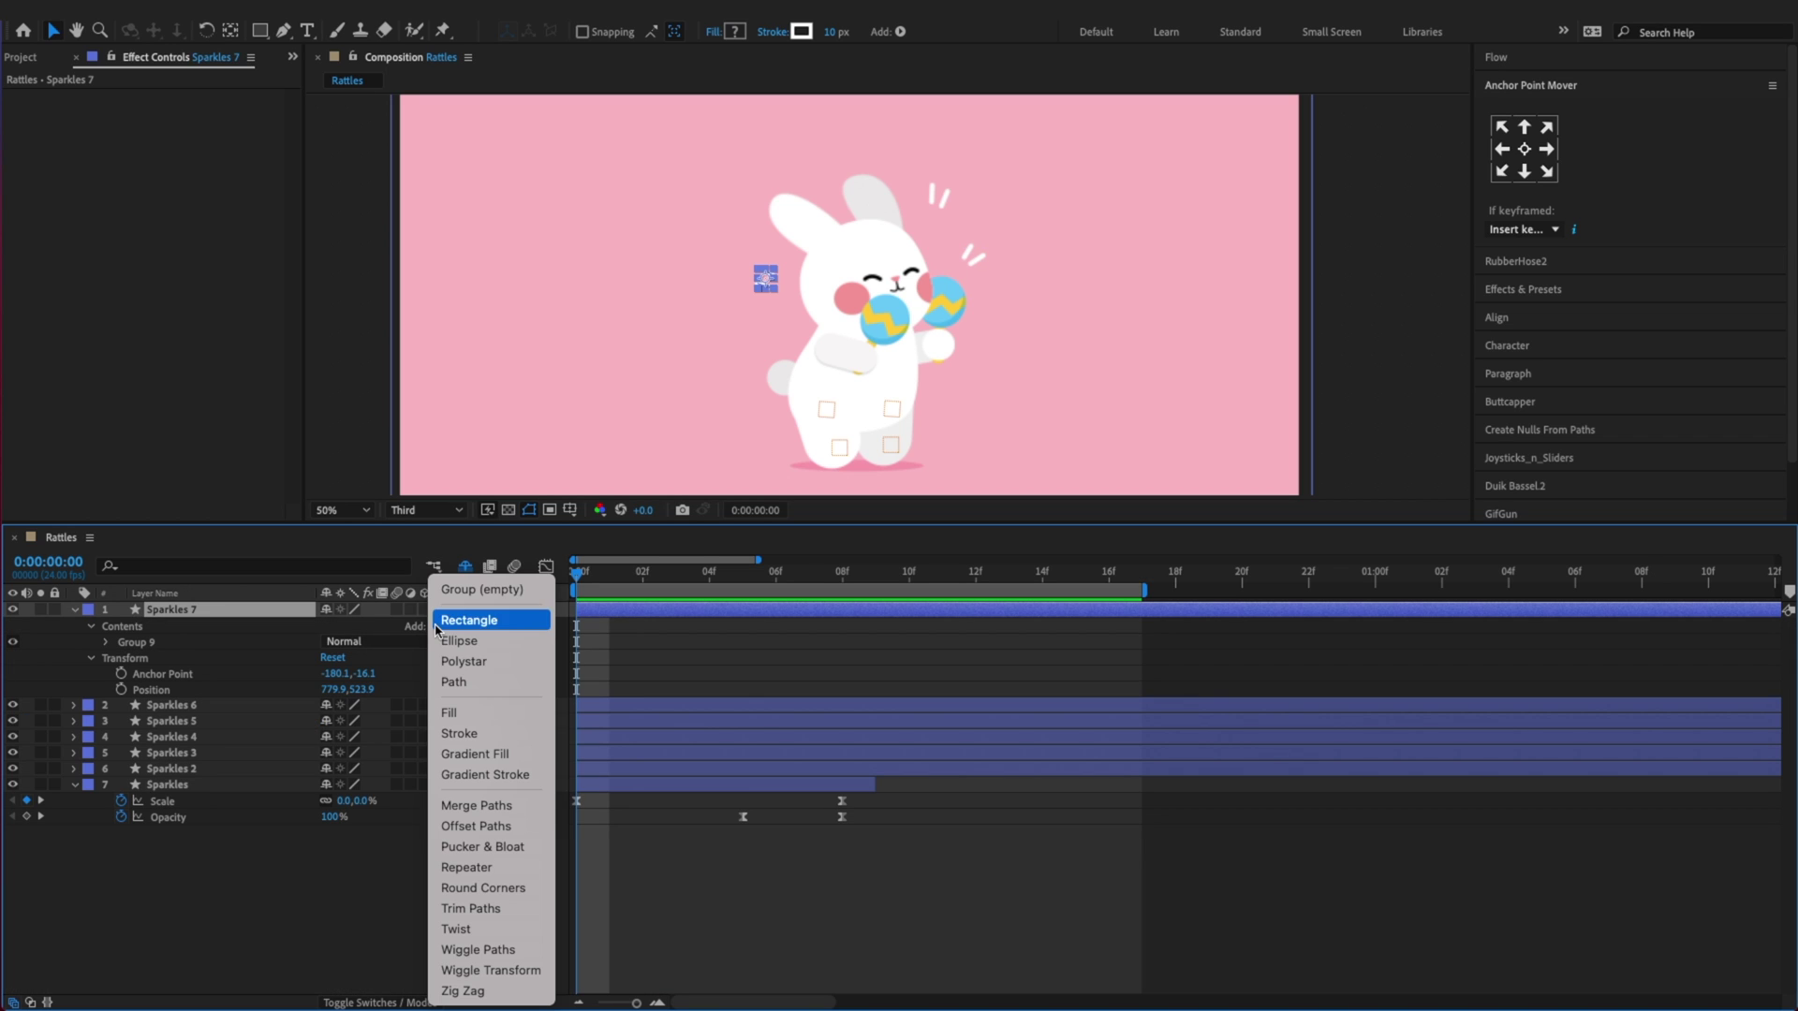
left_click(506, 913)
left_click(106, 658)
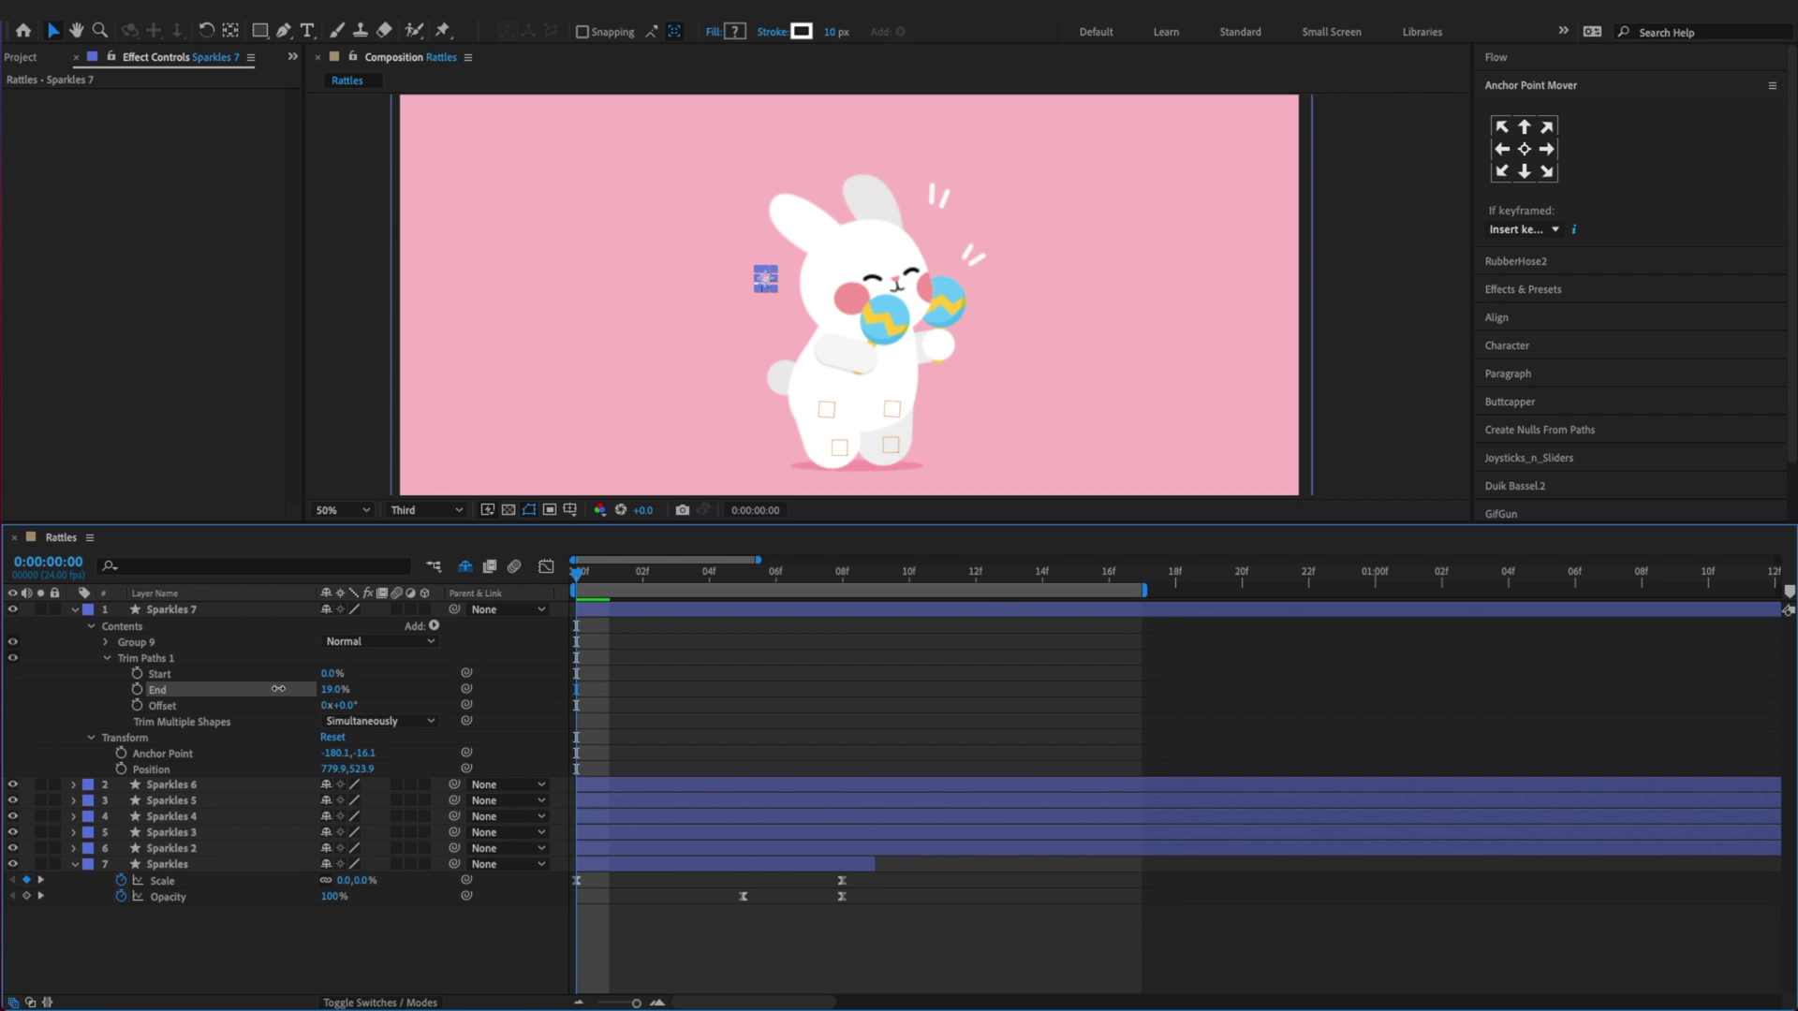
Try out the Sparkles 7 trim End value, and keyframe Start at 0% and End at 100% on frame 0
left_click_drag(493, 709, 427, 704)
left_click(136, 673)
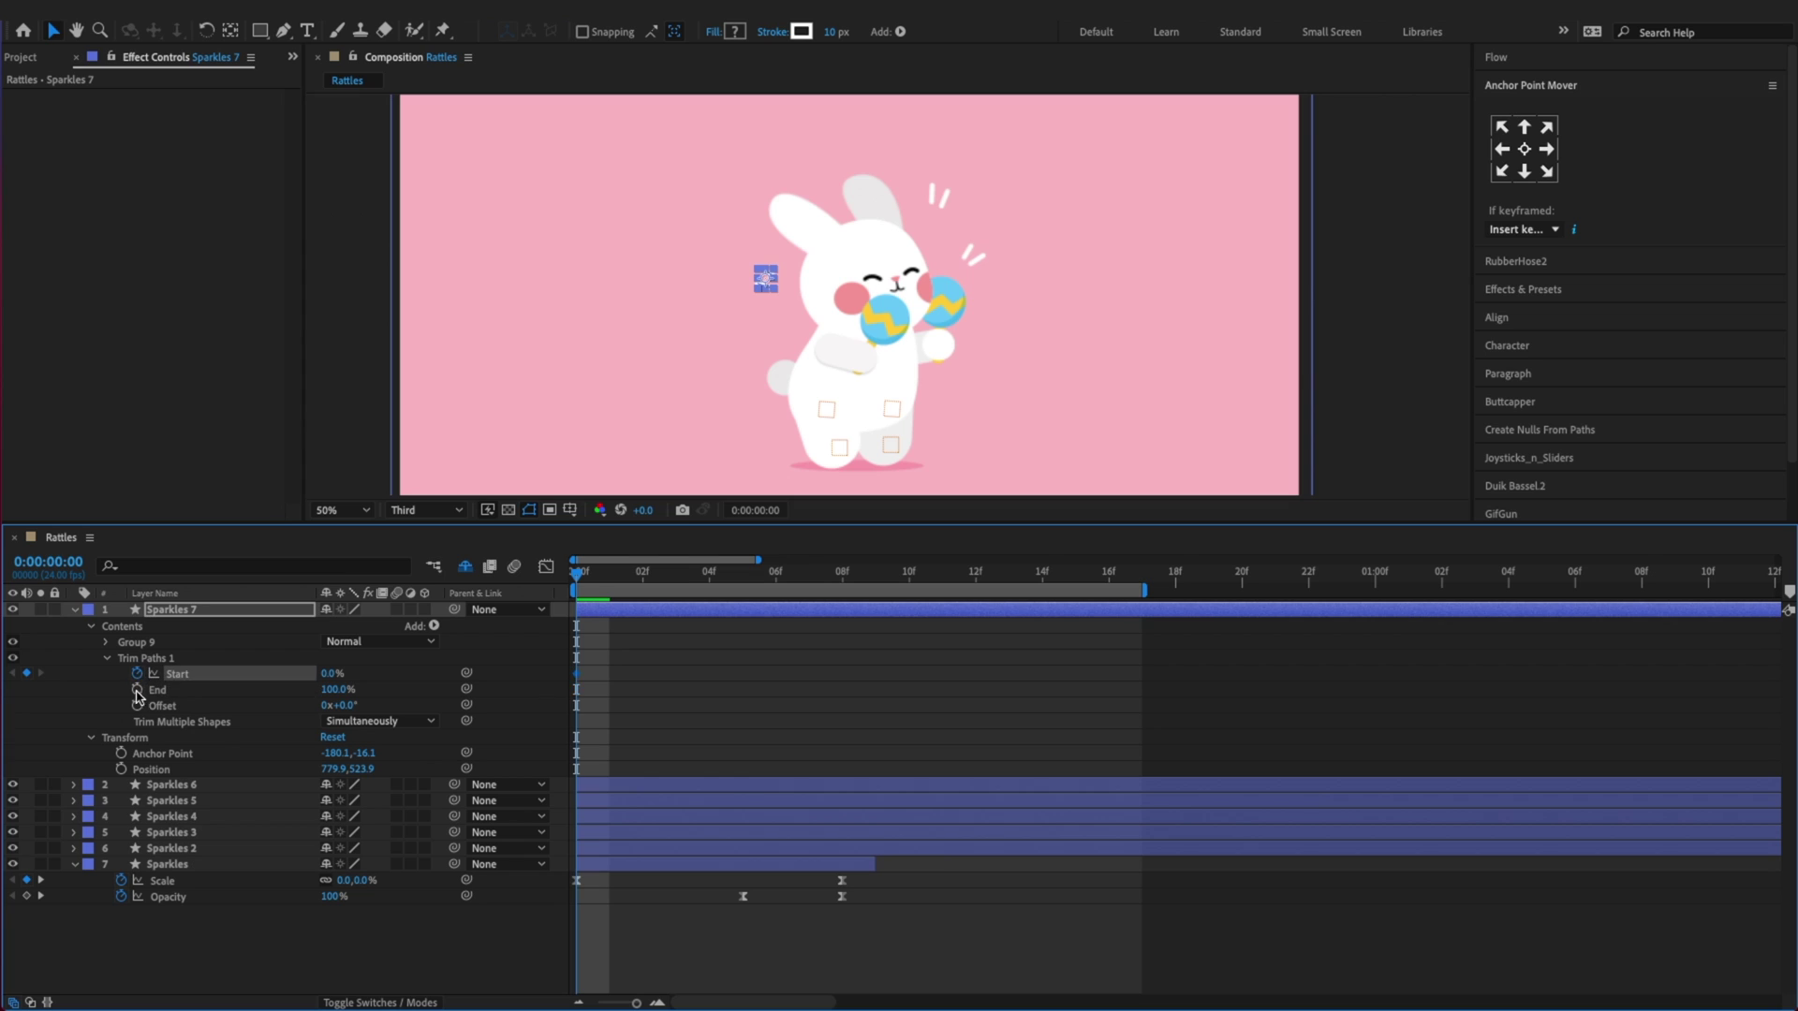
left_click(136, 690)
Add Trim Paths Start and End keyframes at frame 6 on Sparkles 7, saving the project
left_click(862, 707)
key("alt+x")
key("alt+x")
key("alt+x")
key("alt+x")
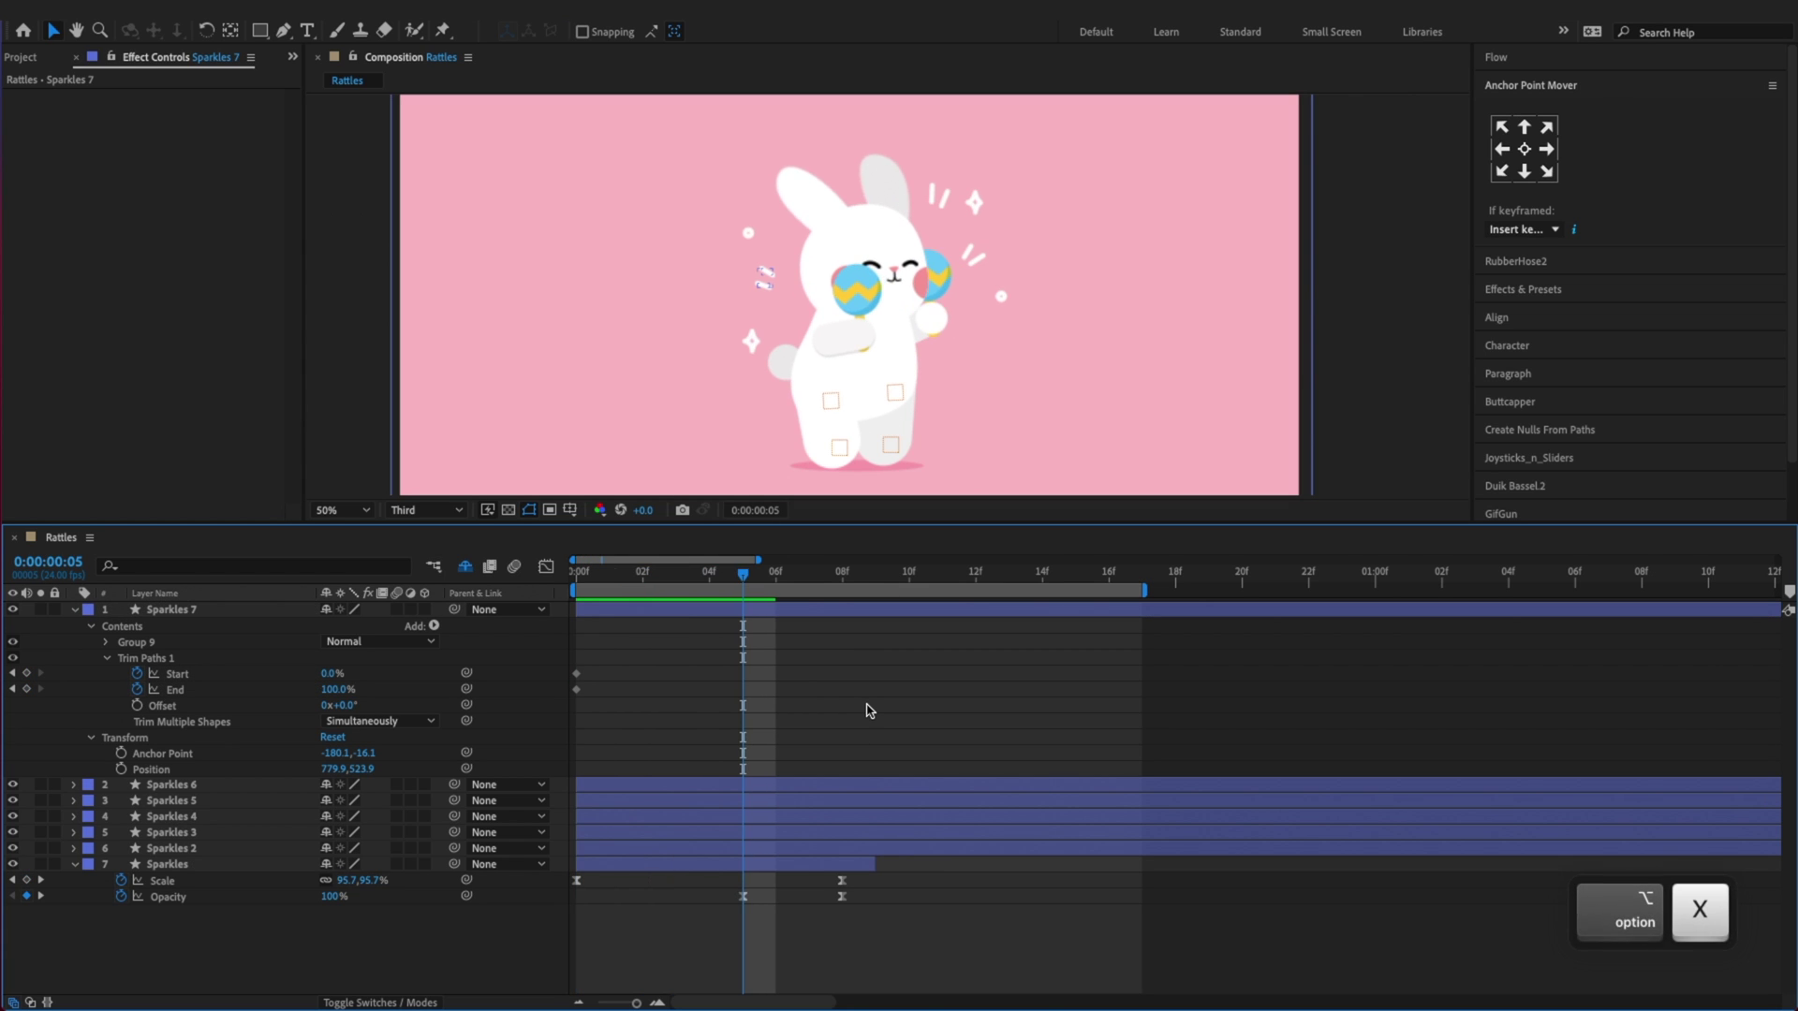
key("Page_Down")
key("Page_Down")
key("super+s")
left_click(26, 673)
left_click(26, 689)
Apply Easy Ease to all the Trim Paths Start and End keyframes on Sparkles 7
left_click(1034, 723)
left_click_drag(866, 704, 574, 657)
key("F9")
Set the Sparkles 7 trim End at frame 6 to 0% and try out different Start values
left_click_drag(886, 642, 801, 655)
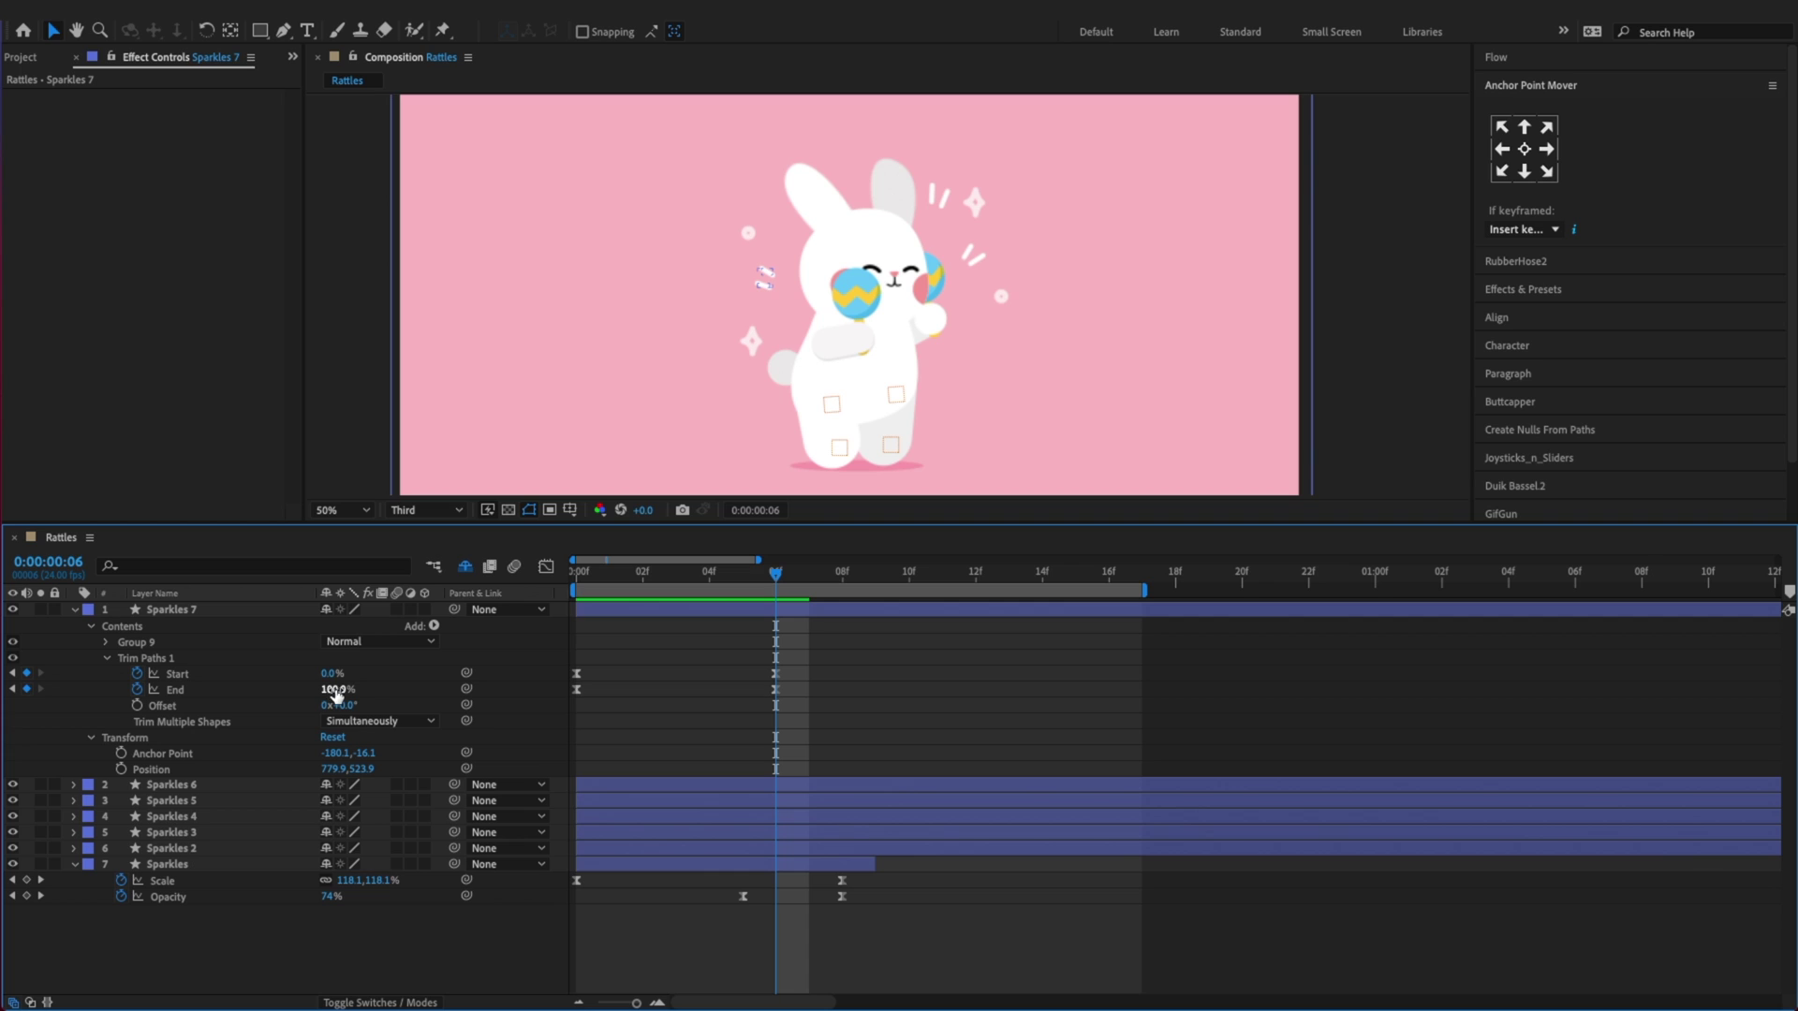
left_click_drag(336, 693, 281, 691)
left_click_drag(66, 693, 19, 693)
left_click_drag(326, 675, 922, 714)
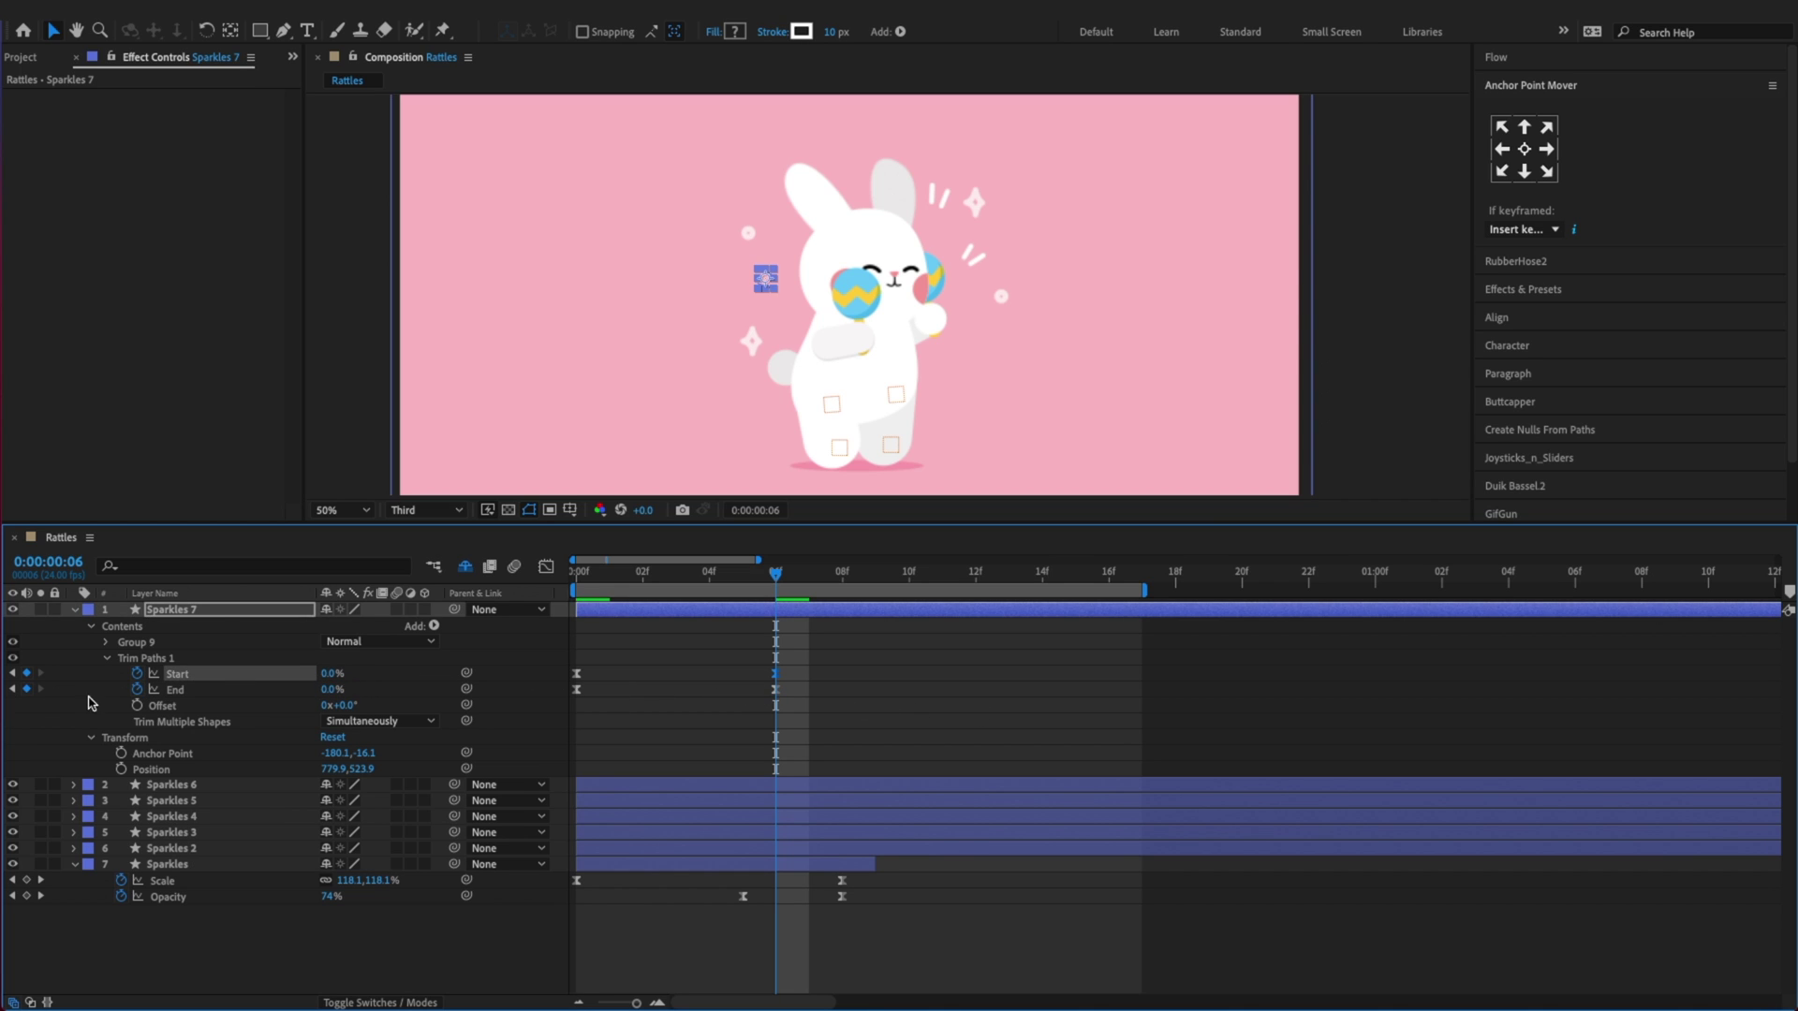
left_click(947, 705)
Set the Sparkles 7 trim End at frame 0 to 0% and save the project
key("z")
key("z")
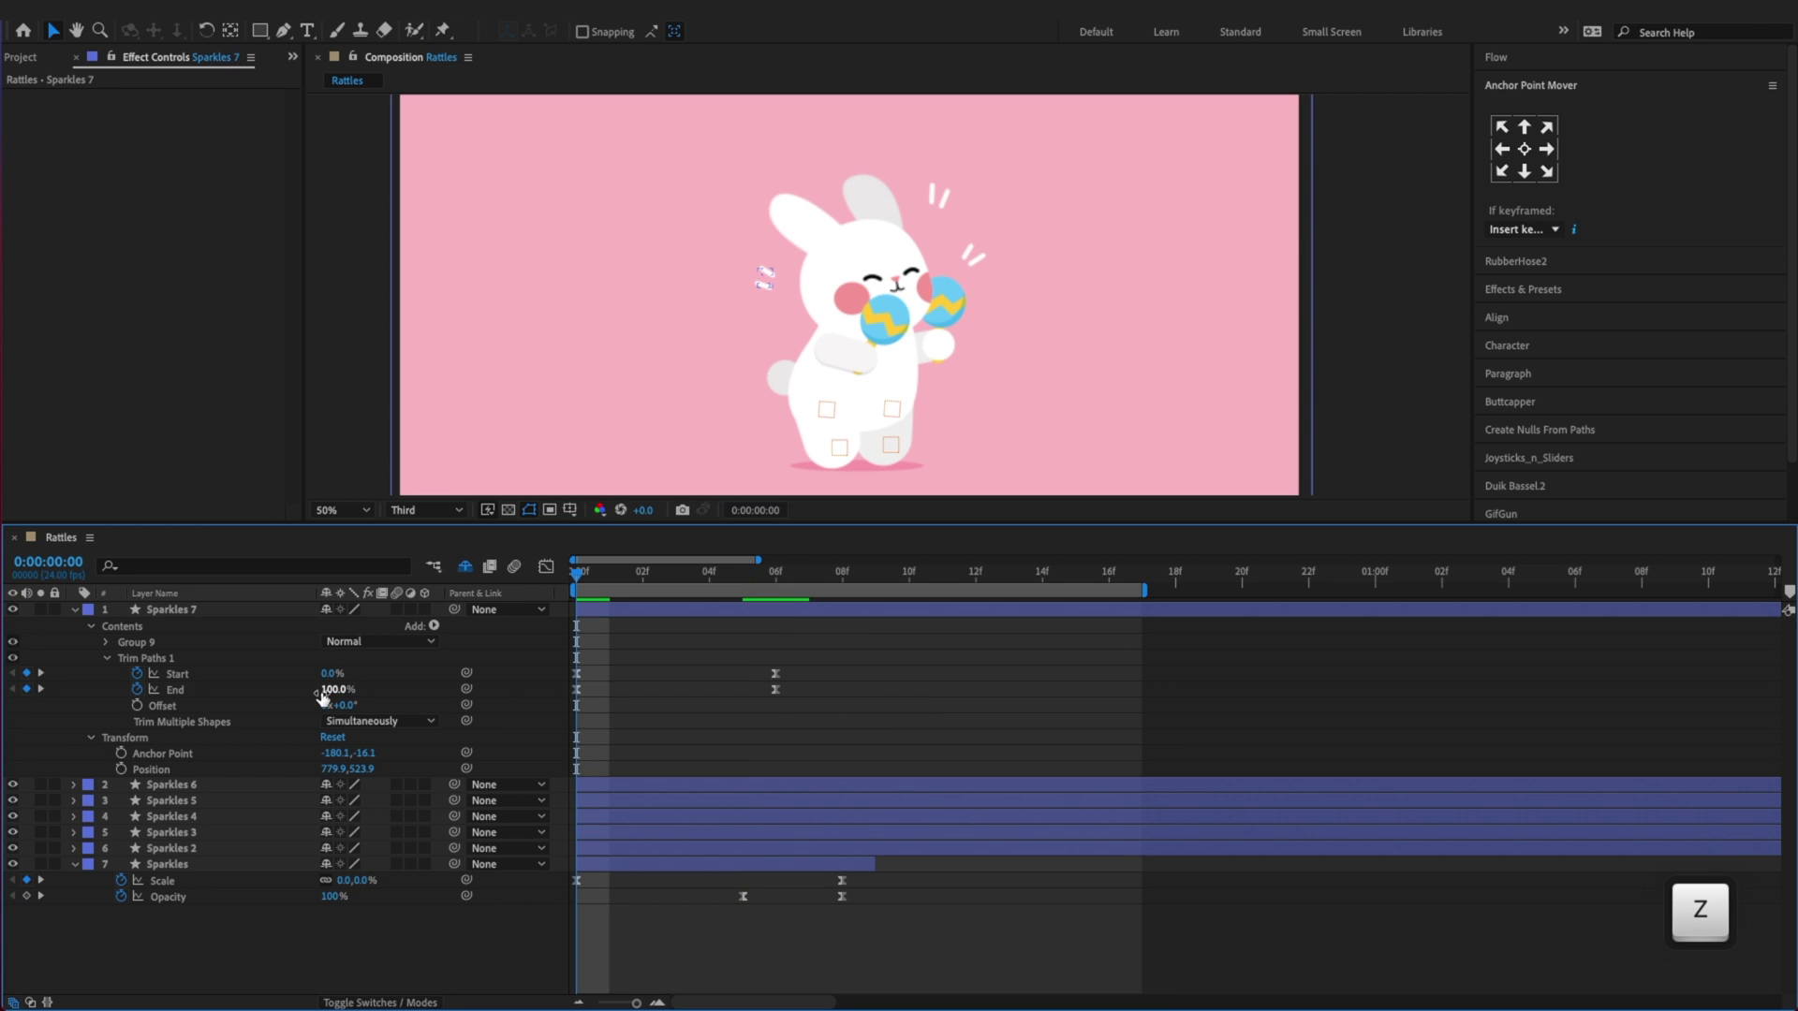
left_click_drag(321, 698, 169, 694)
left_click(1096, 691)
key("super+s")
Set both the Start and End of the Sparkles 7 trim to 100% at frame 6
key("x")
key("z")
key("x")
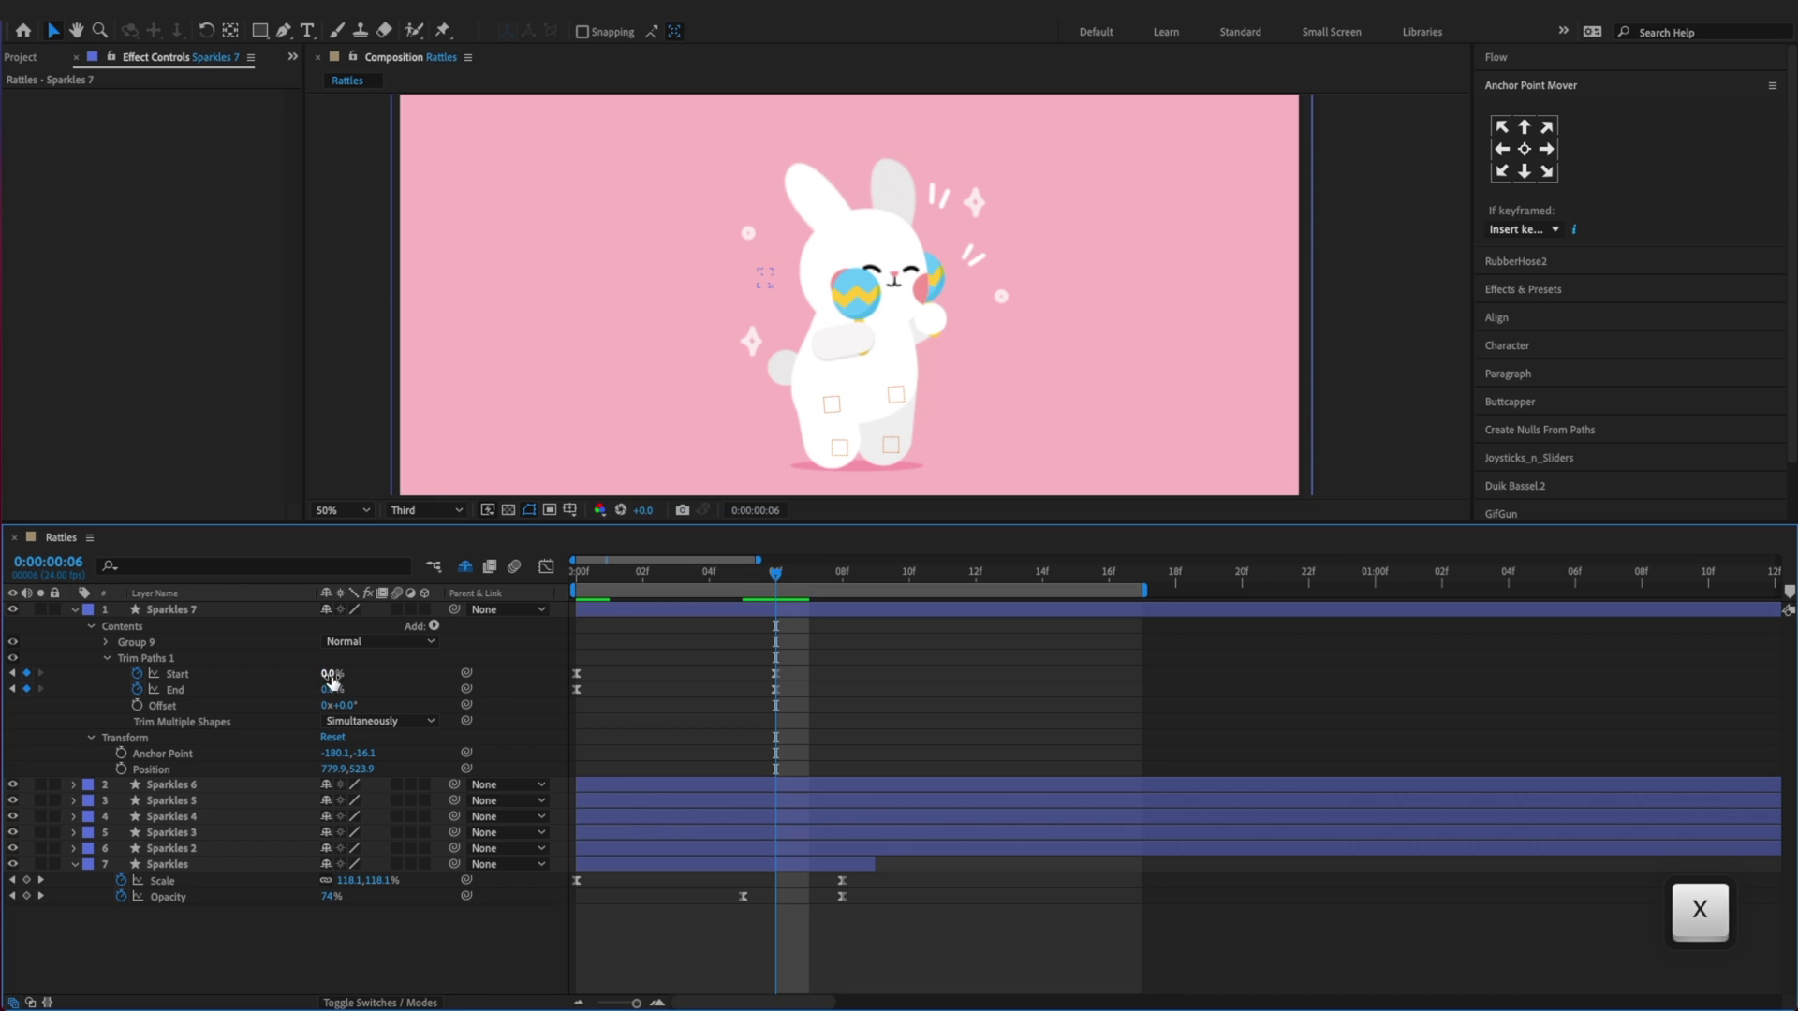
left_click_drag(330, 681, 403, 700)
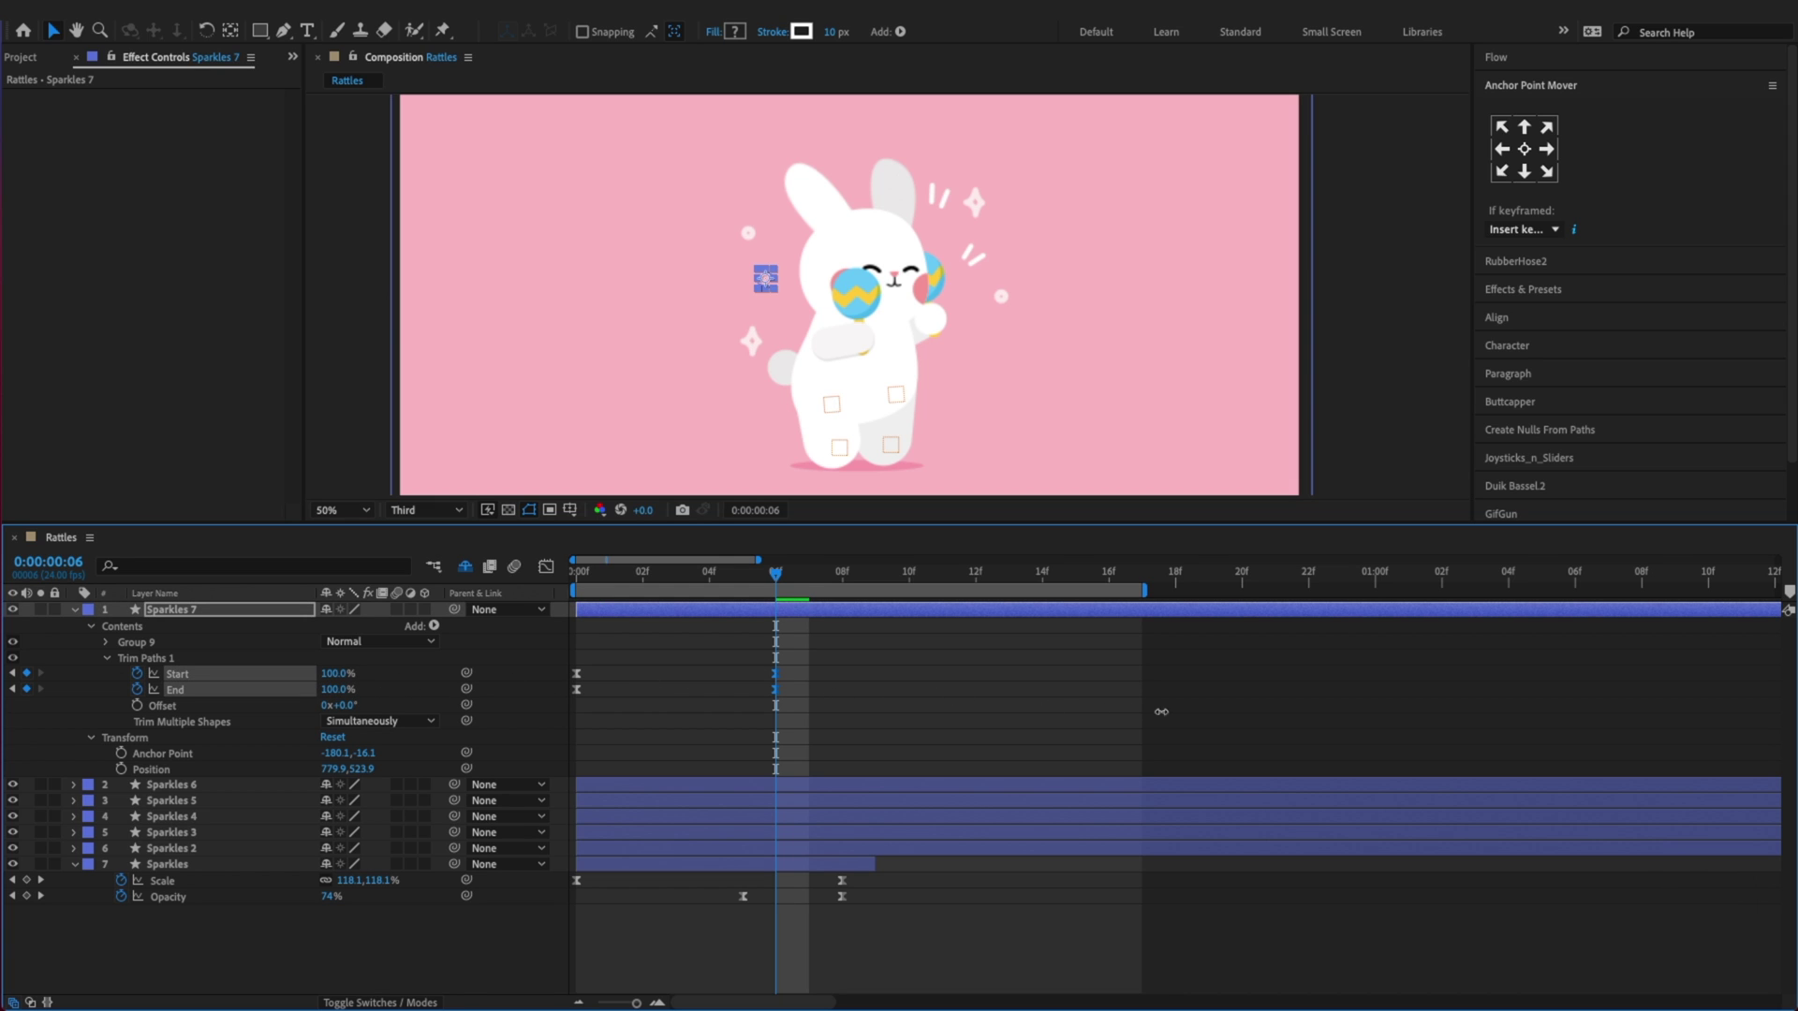
Shift both Start keyframes of the Sparkles 7 trim three frames later, to frames 3 and 9
key("Home")
key("super+equal")
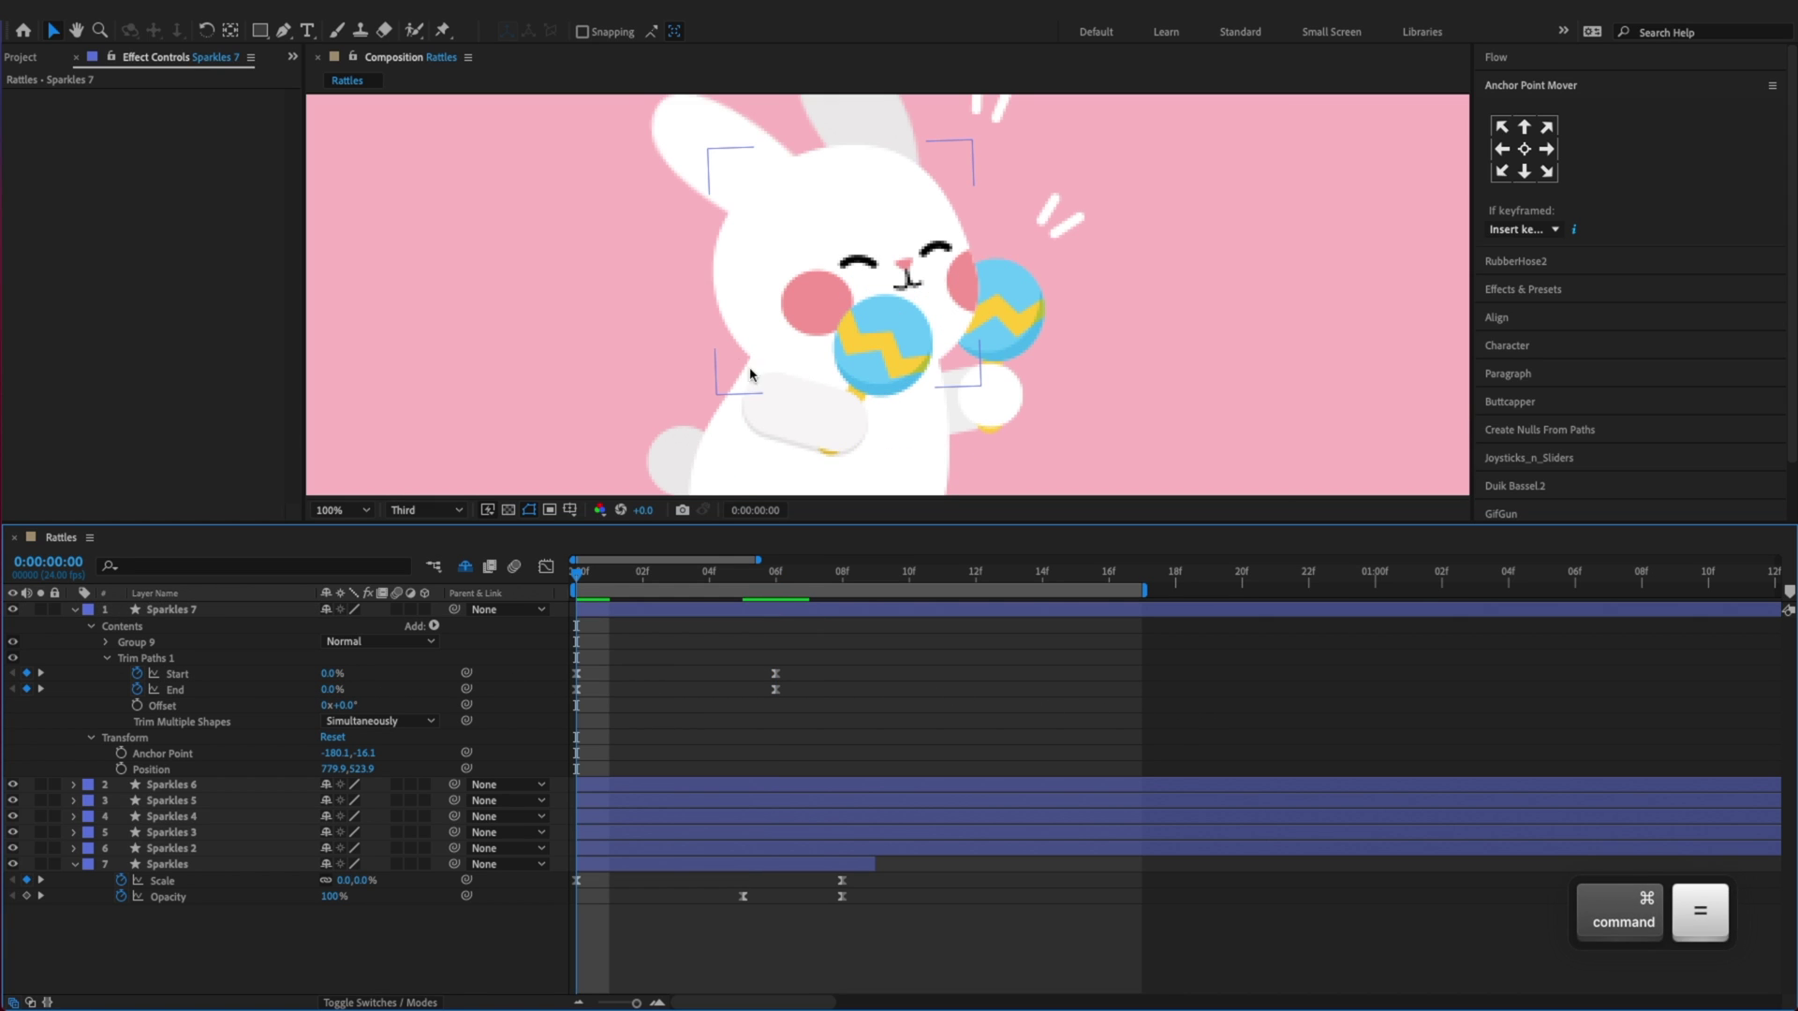
left_click_drag(761, 328, 1004, 304)
left_click_drag(829, 659, 571, 680)
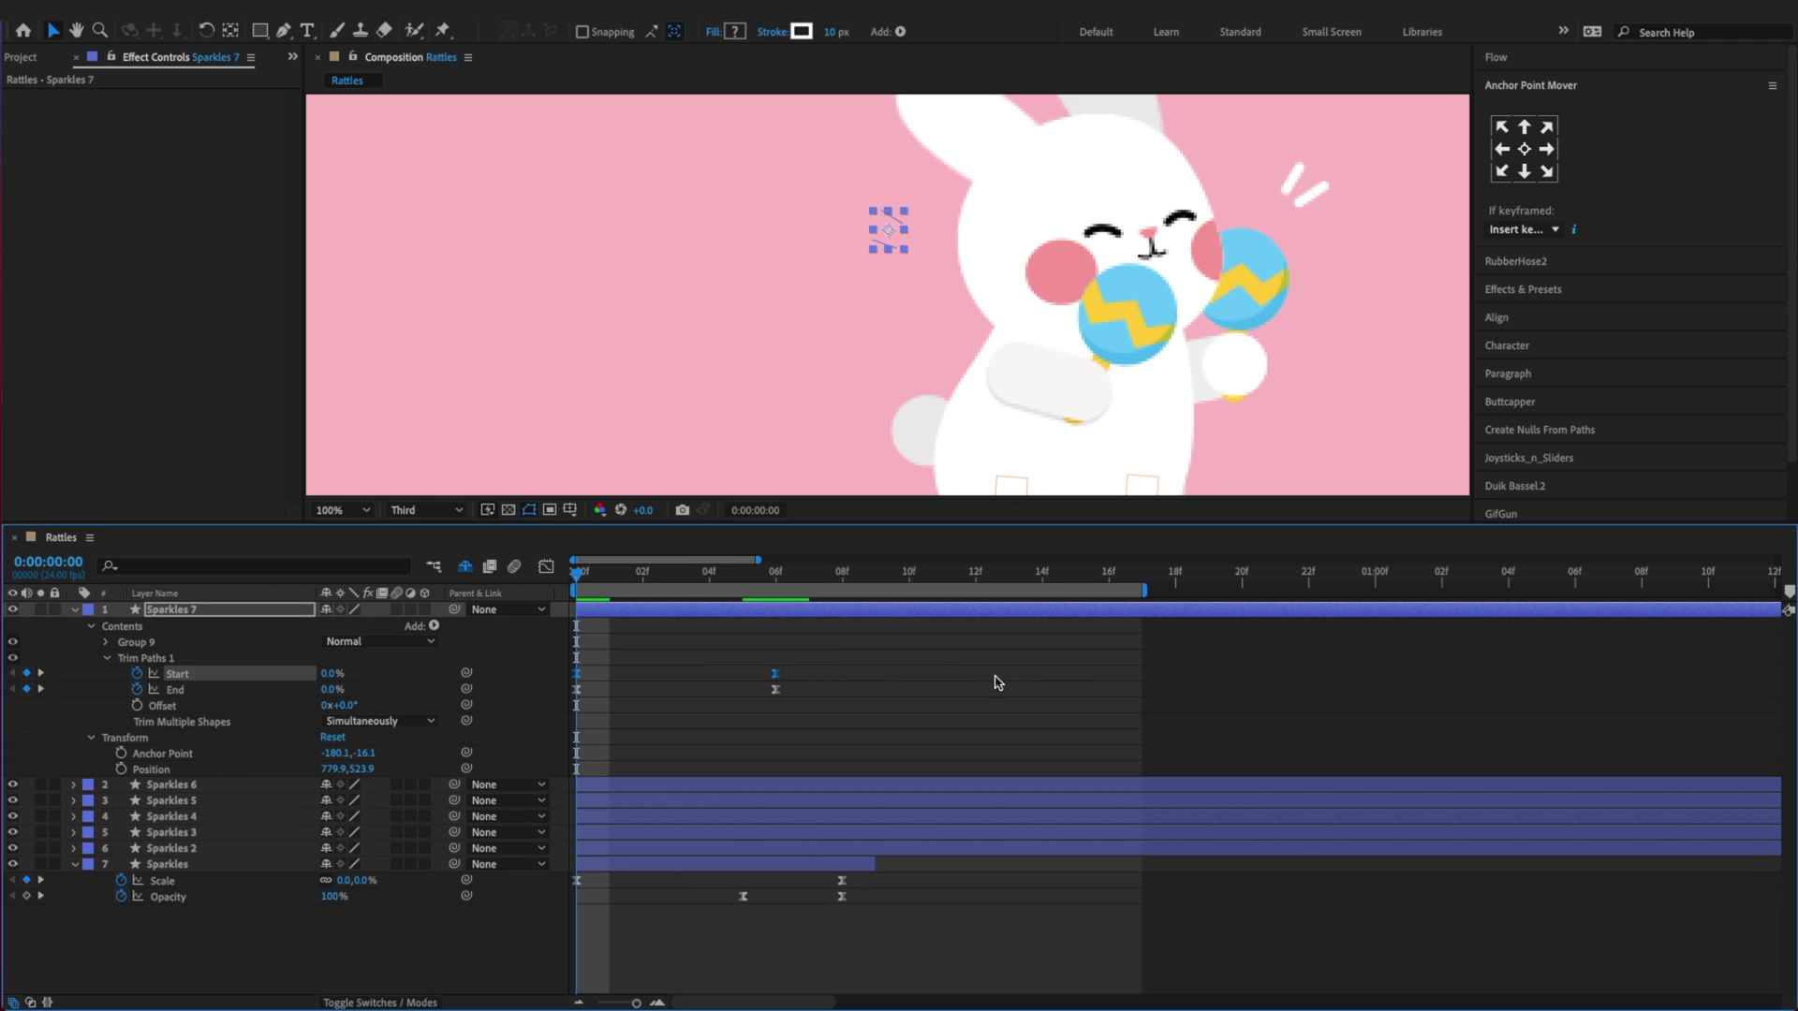
key("alt+w")
key("alt+w")
key("alt+w")
key("alt+x")
Step through the Sparkles 7 line animation frame by frame from the beginning and save the project
key("Page_Down")
key("Page_Down")
key("Page_Down")
key("Page_Down")
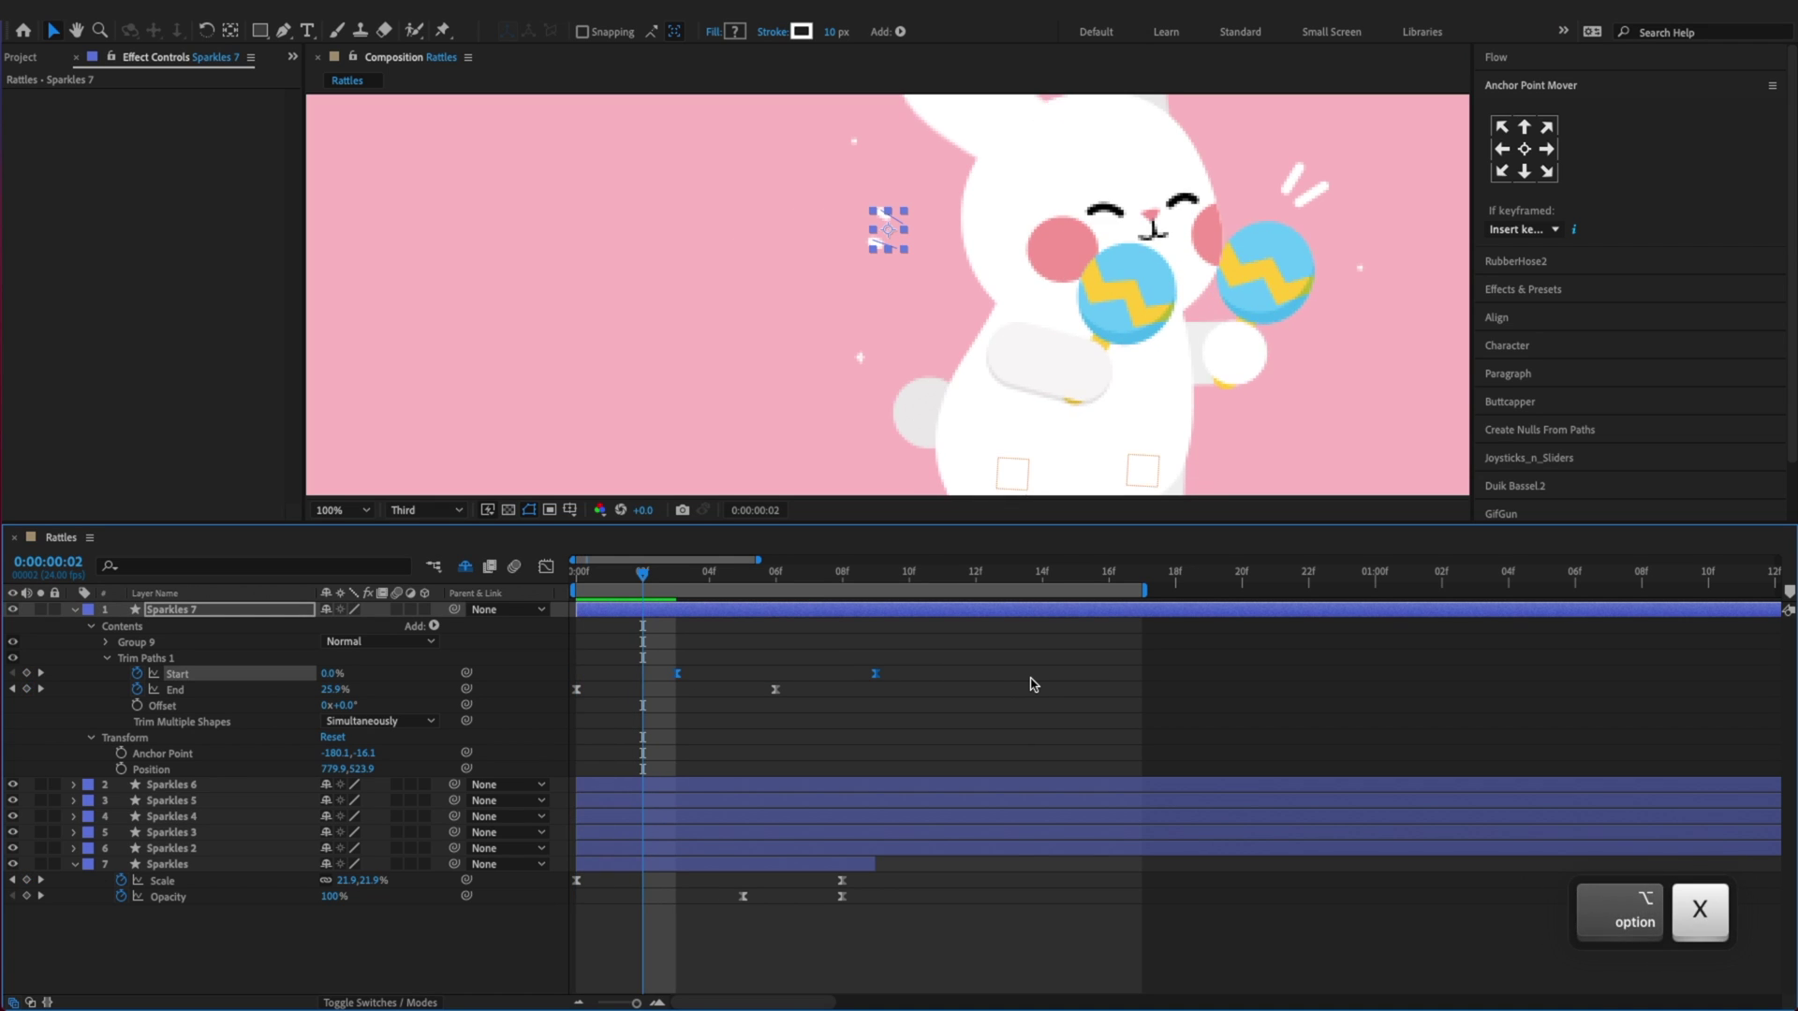
key("alt+x")
key("alt+x")
key("alt+x")
key("alt+x")
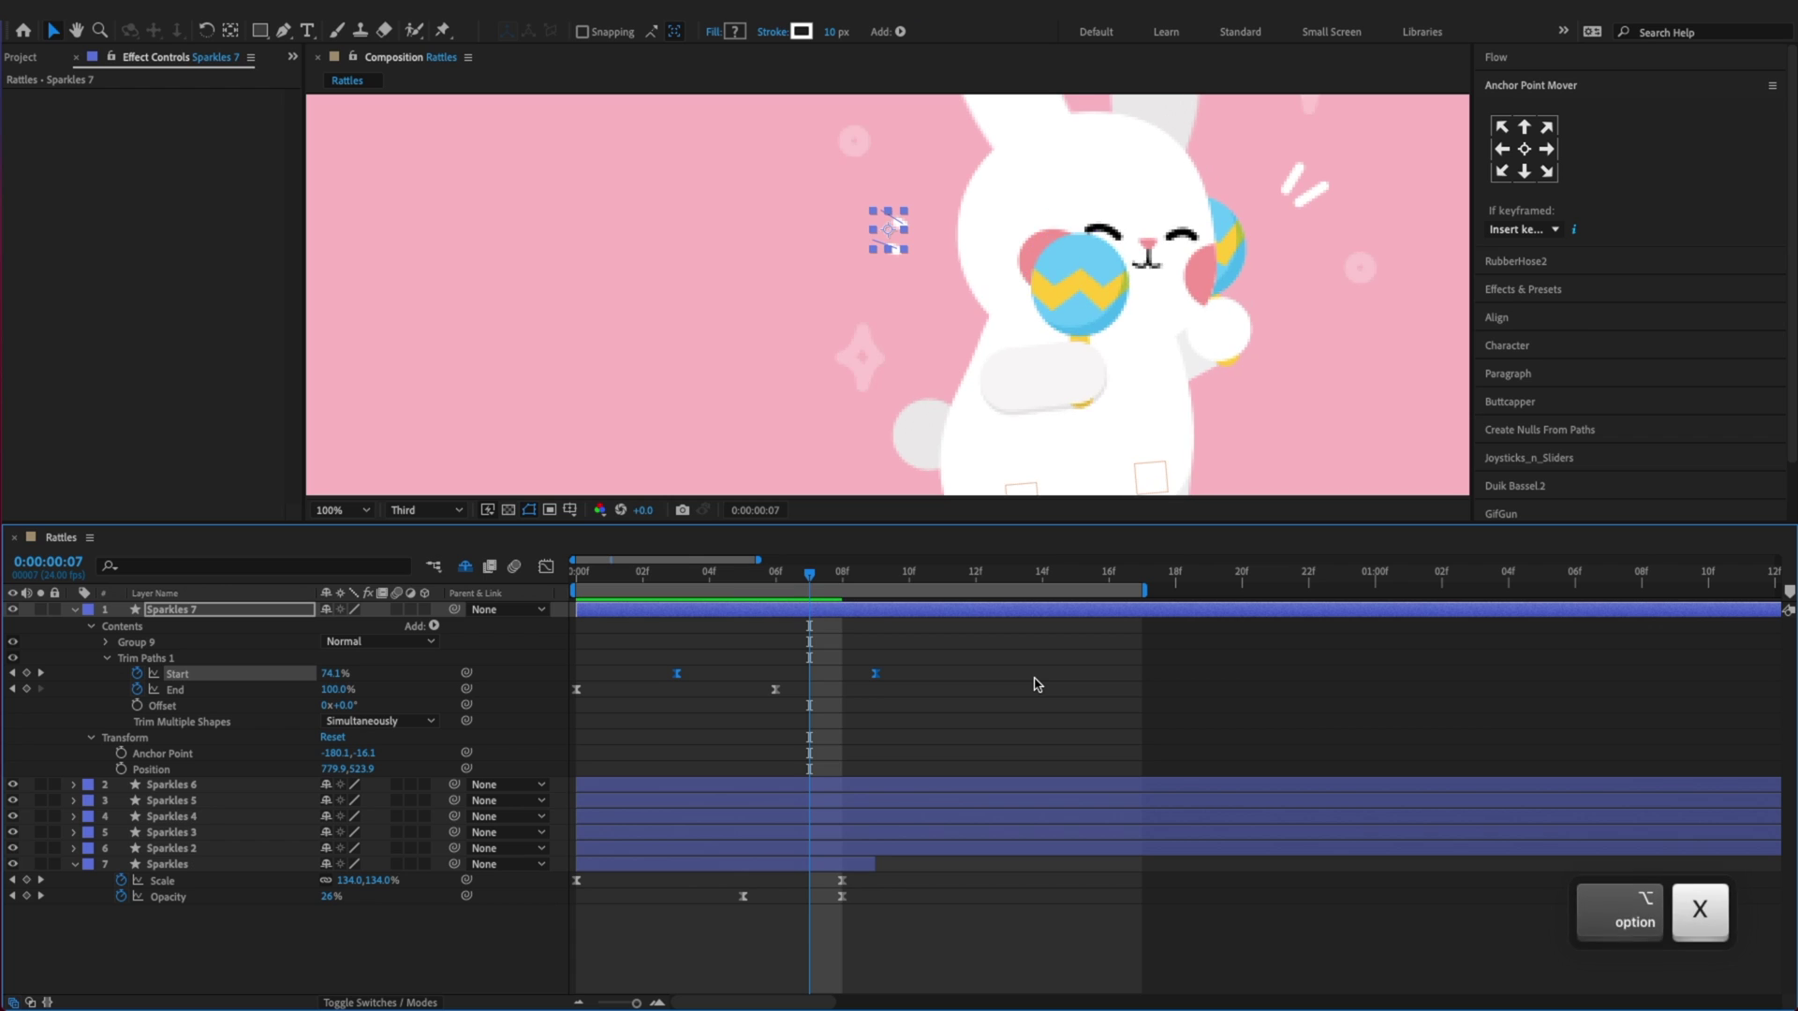
key("z")
key("z")
key("z")
key("z")
key("z")
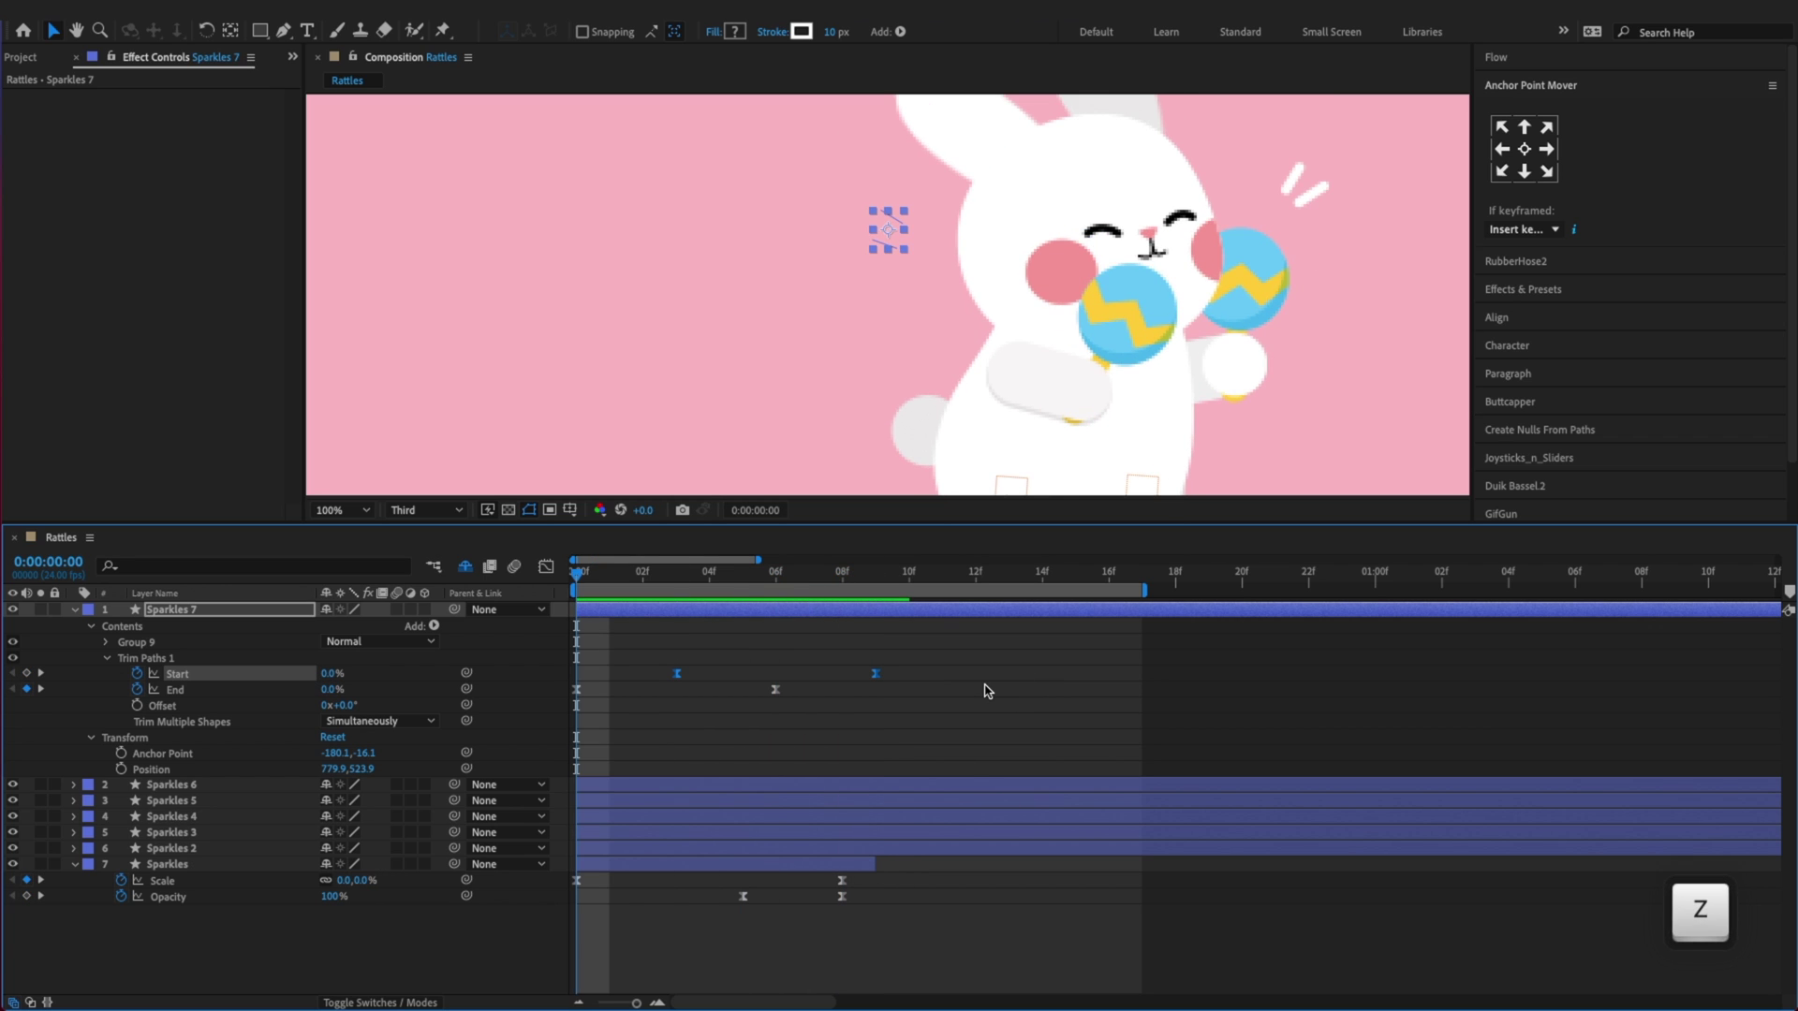
key("super+s")
left_click(1023, 697)
key("alt+x")
key("alt+x")
key("alt+x")
key("alt+x")
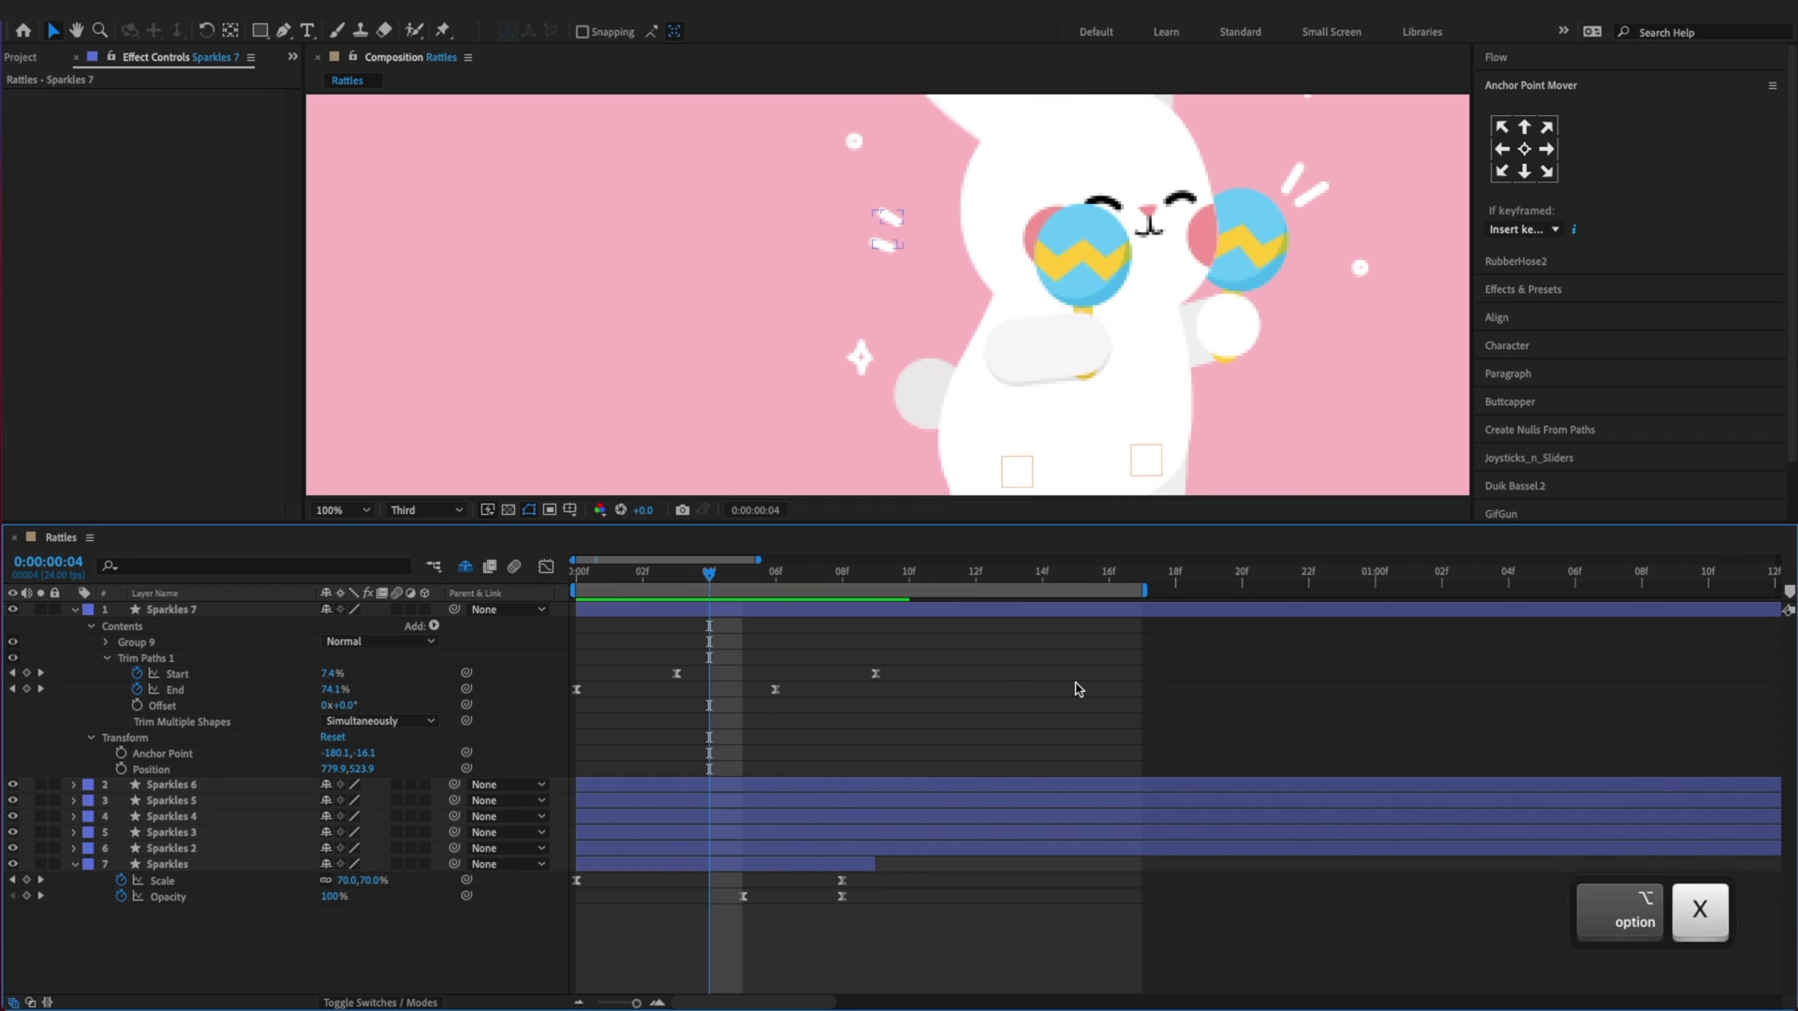
key("z")
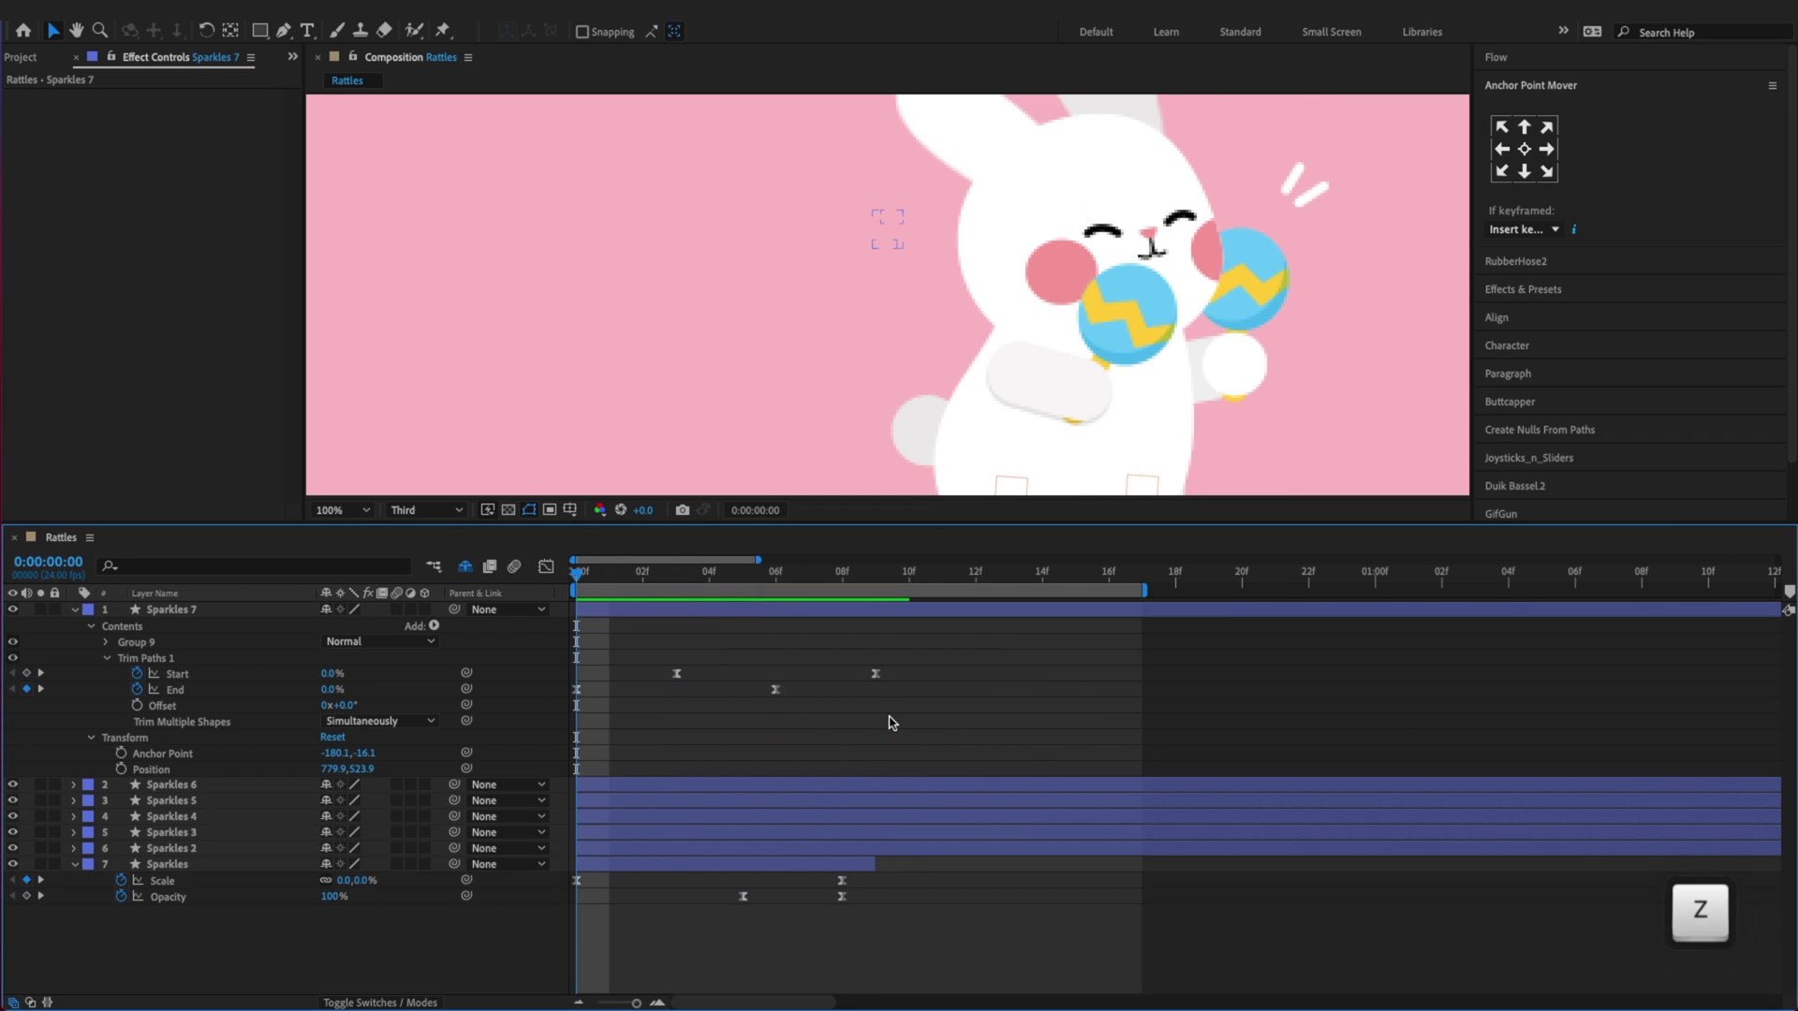
Collapse the Group 9, Group 10 and Transform: Group 9 subproperties of Sparkles 7 and save the project
left_click(107, 644)
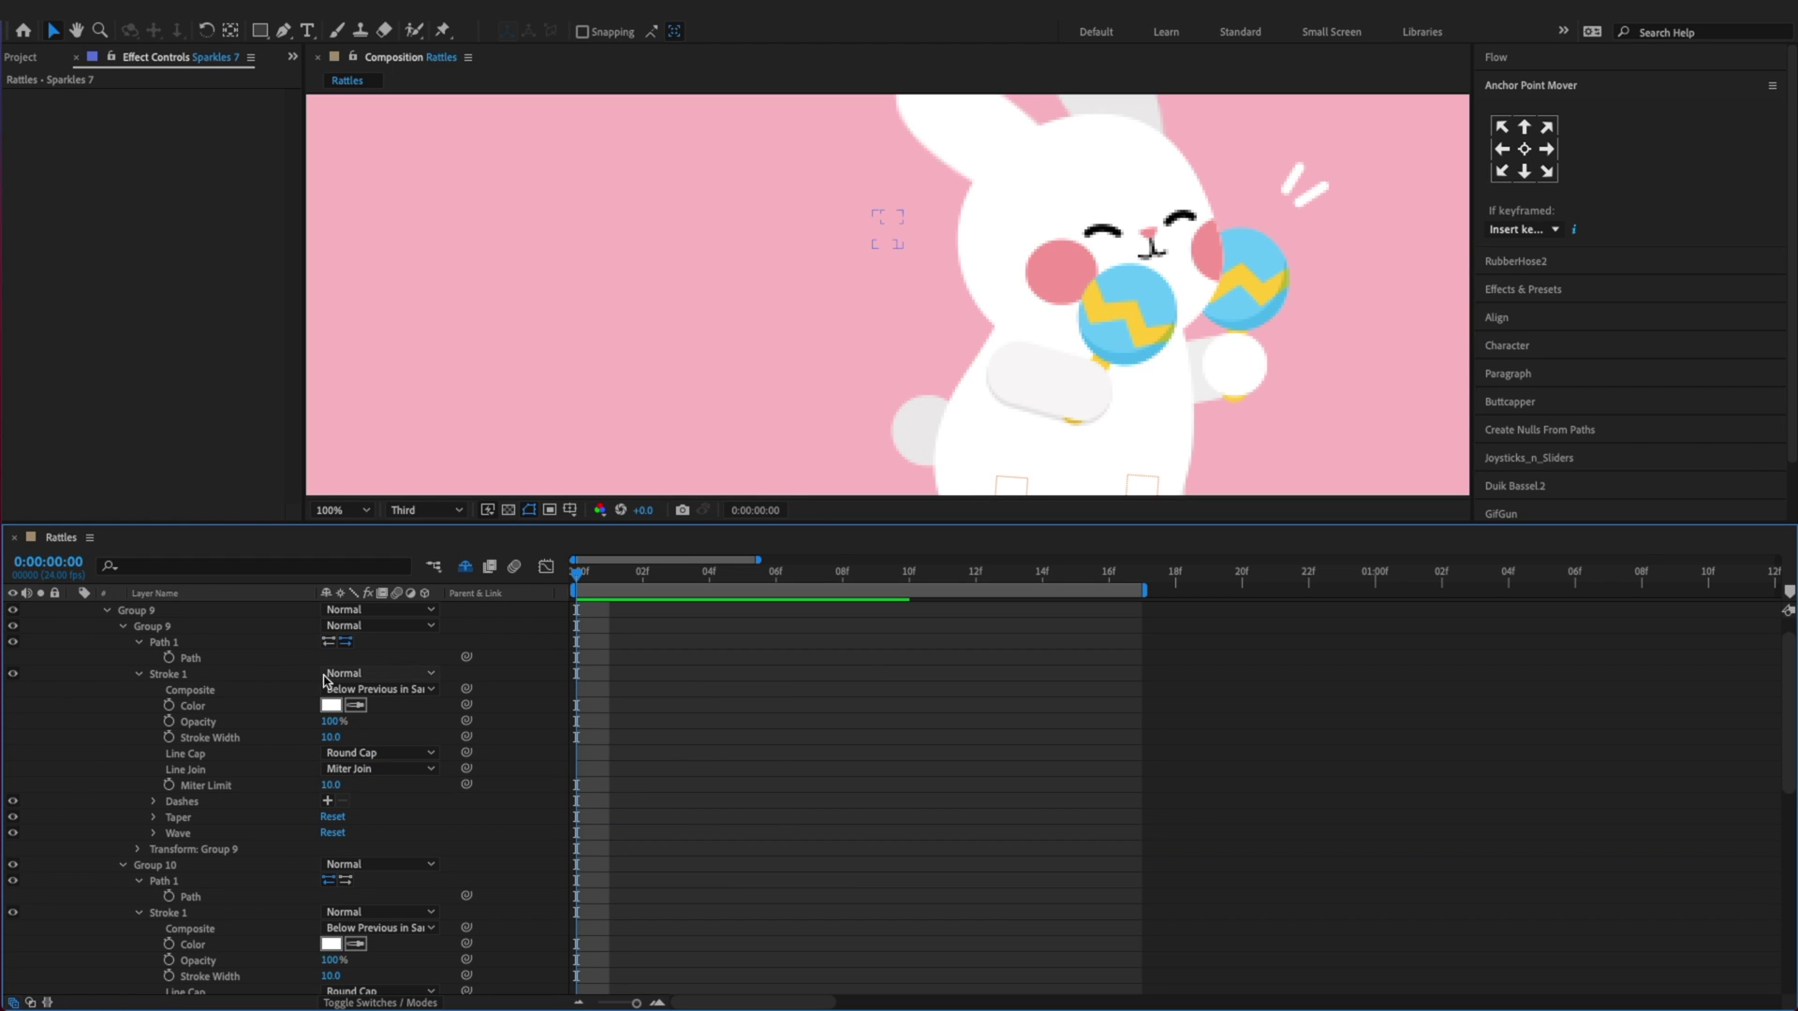
left_click(122, 625)
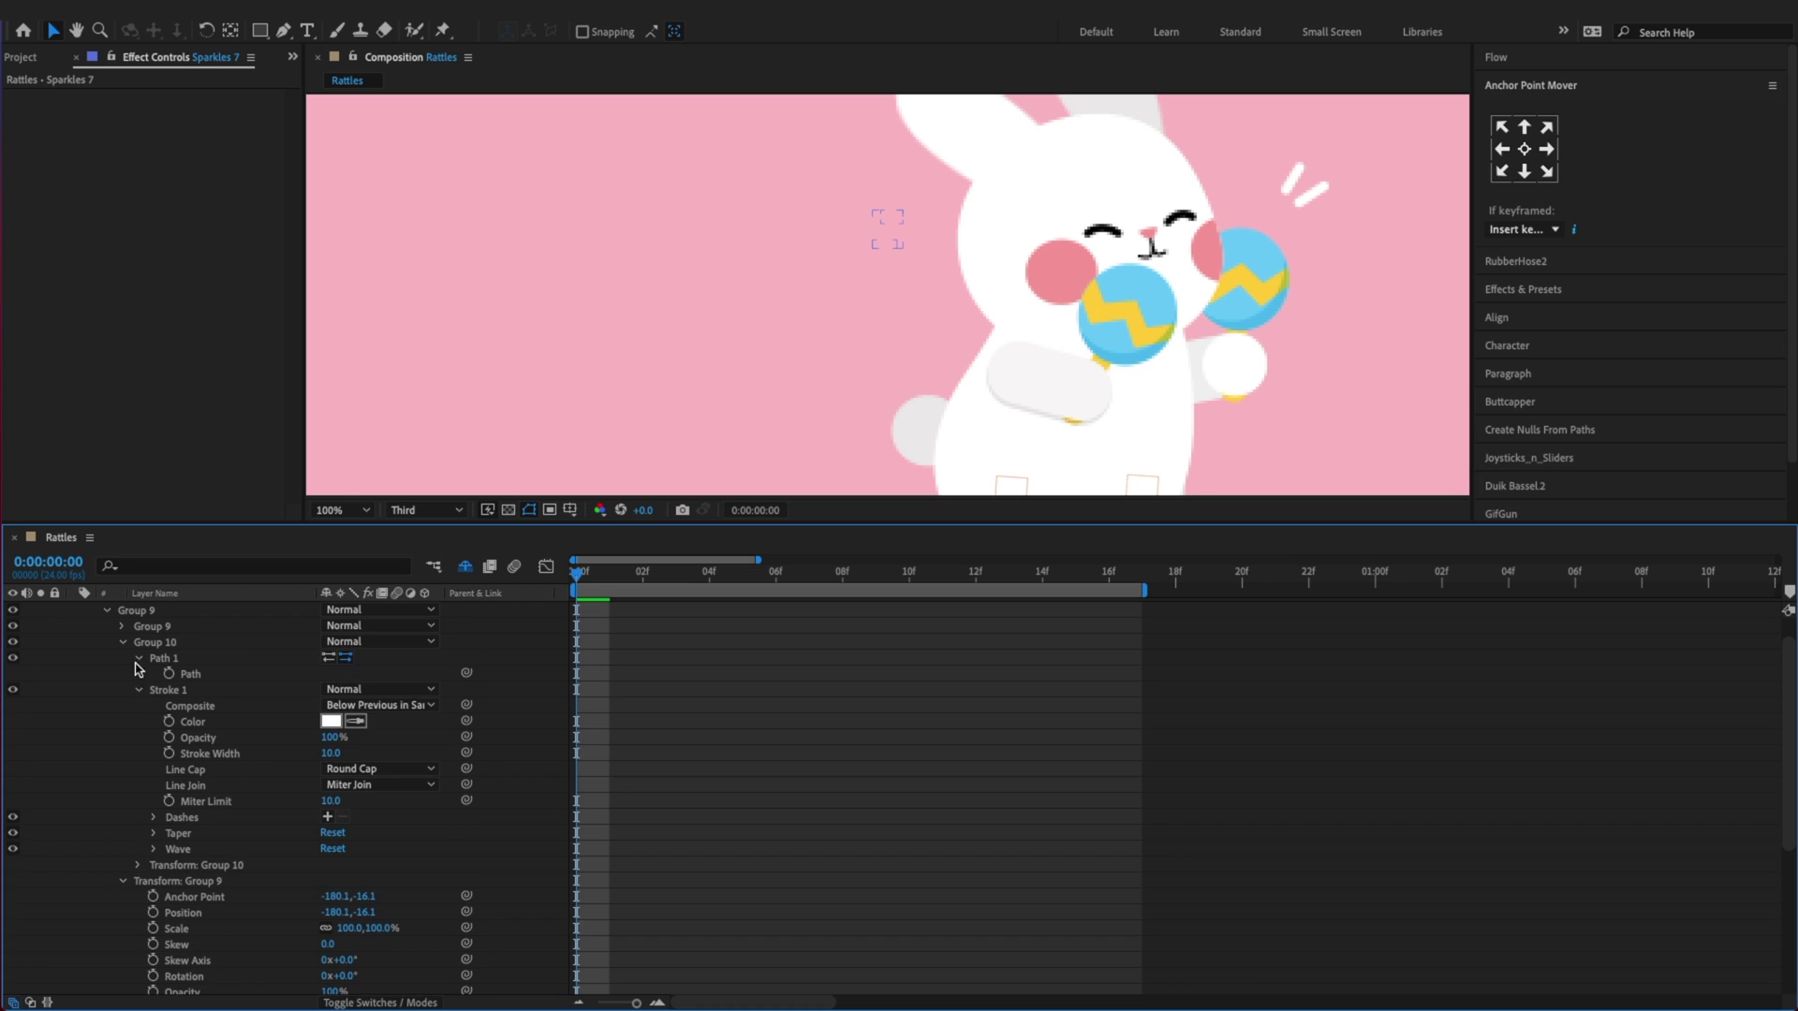
left_click(123, 642)
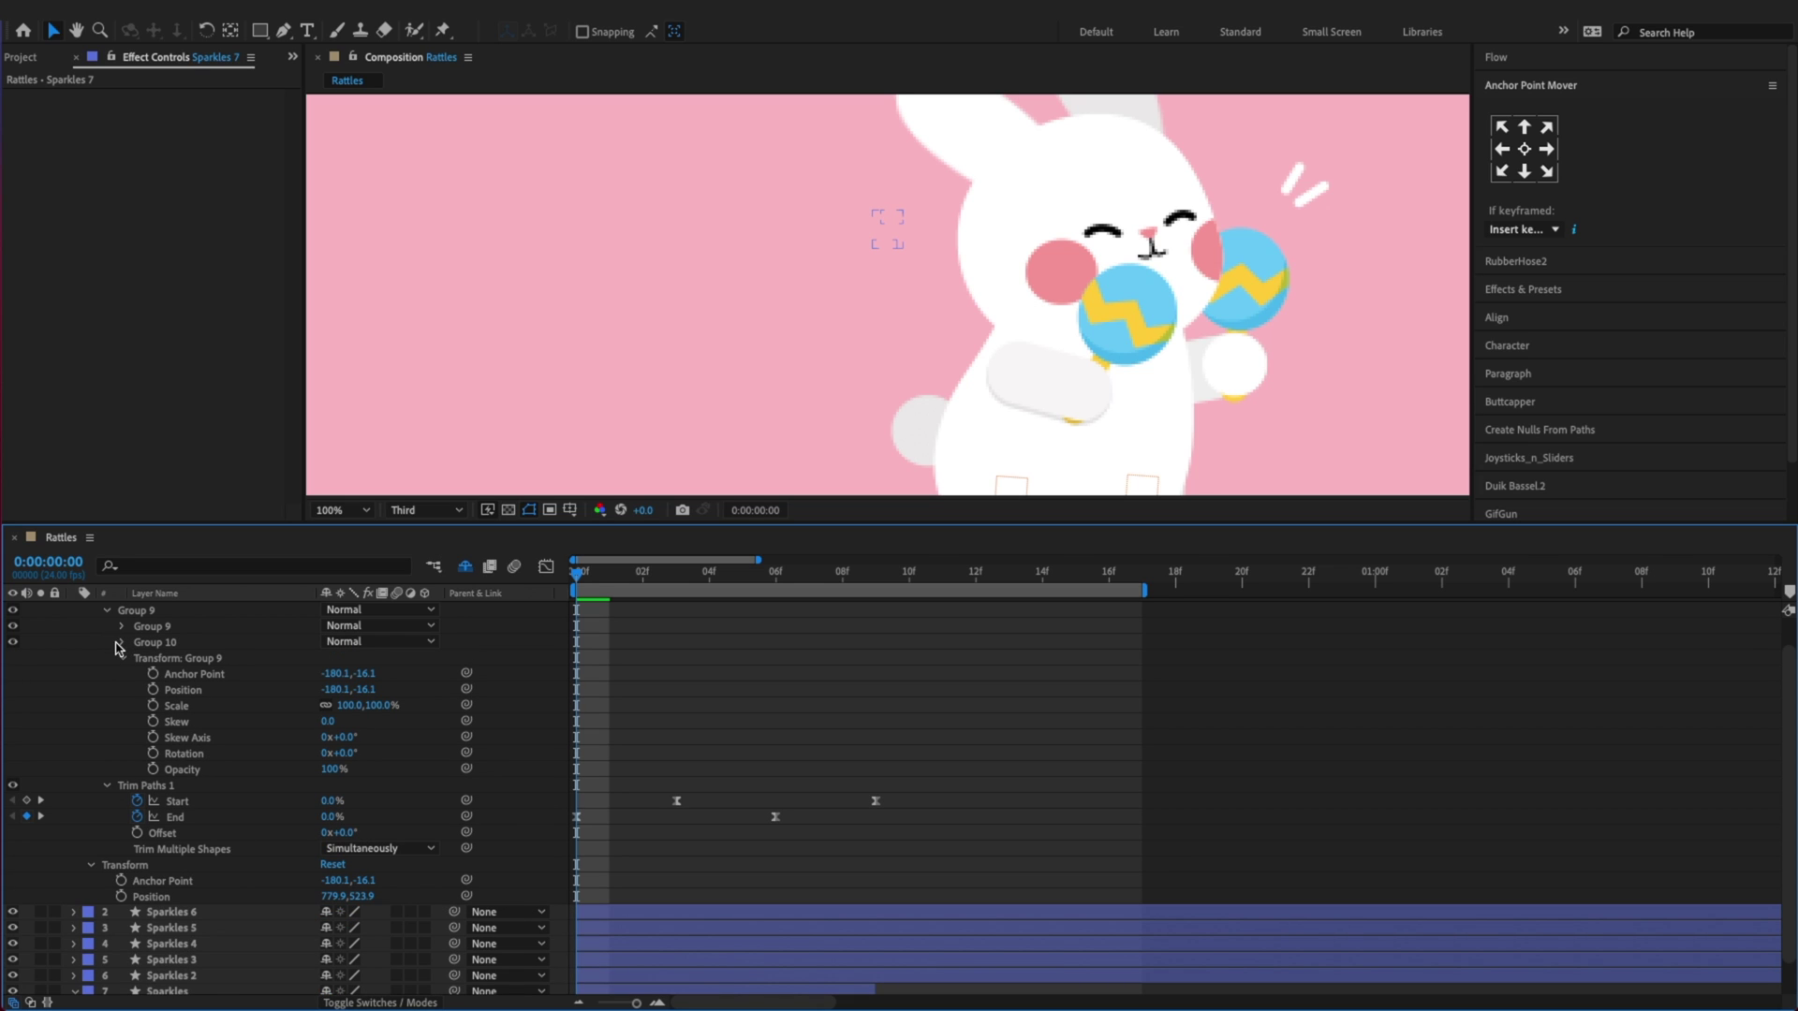
left_click(121, 656)
key("alt+x")
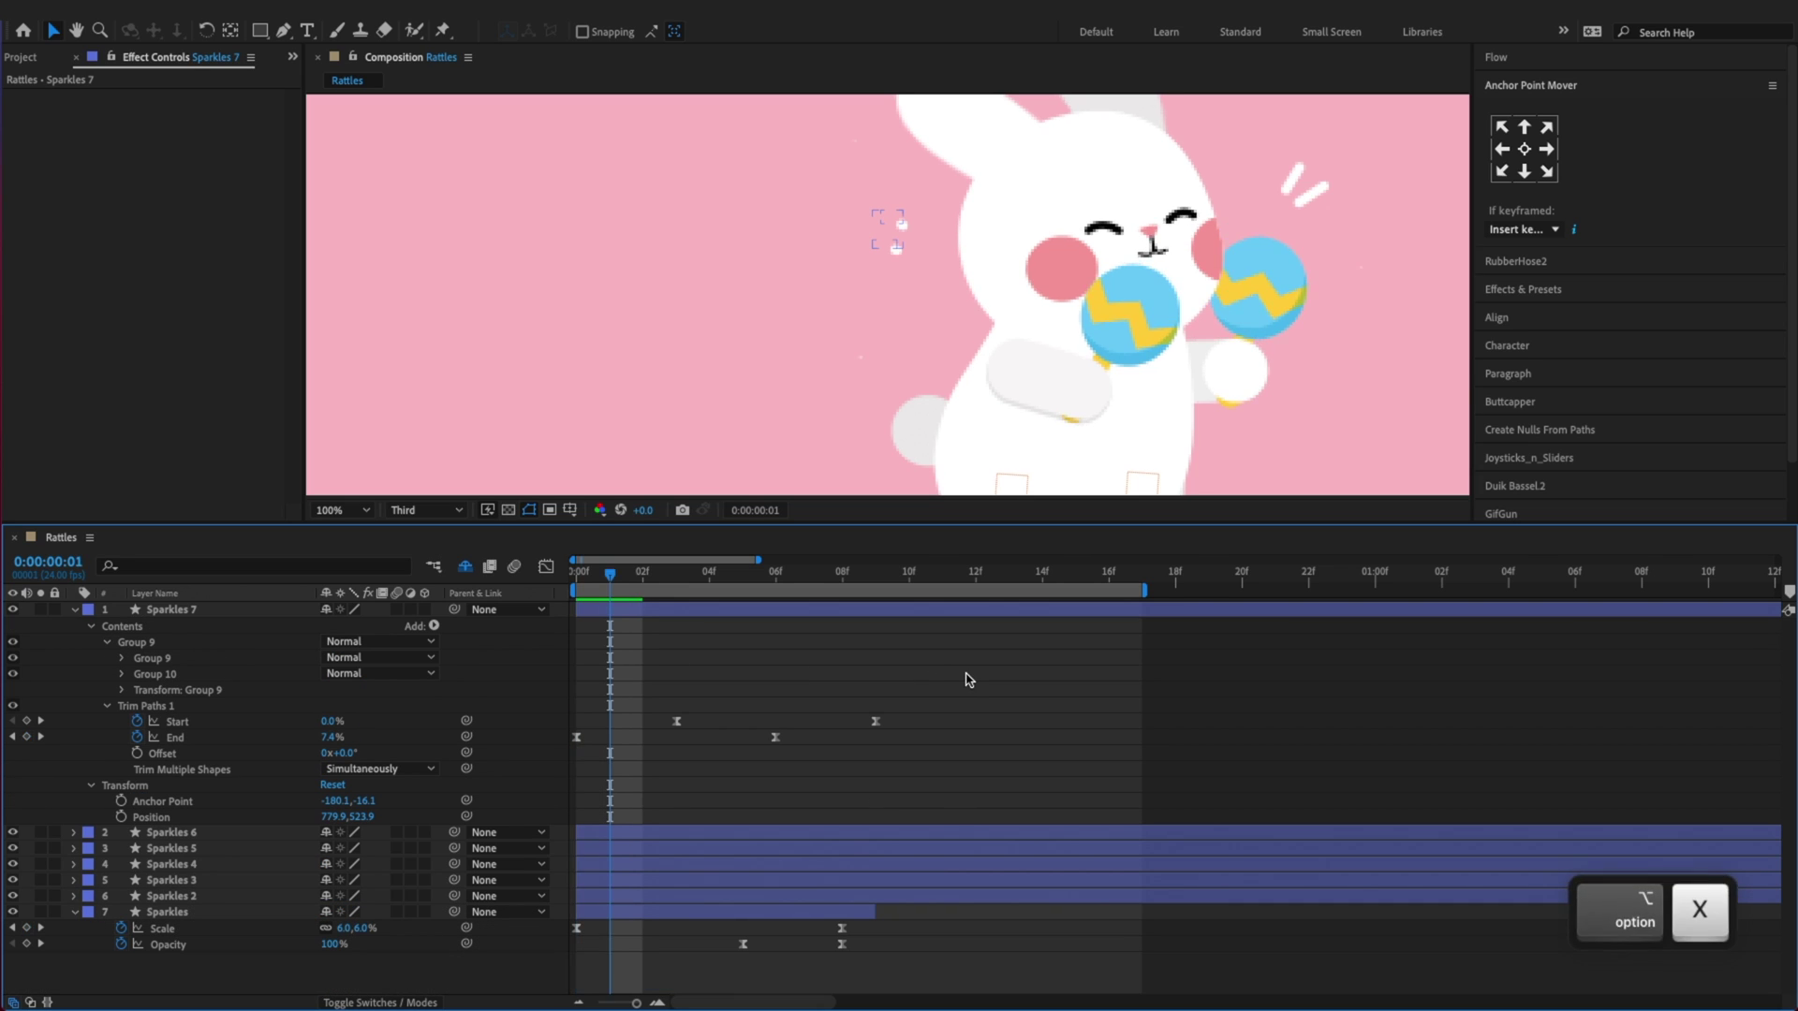
key("super+s")
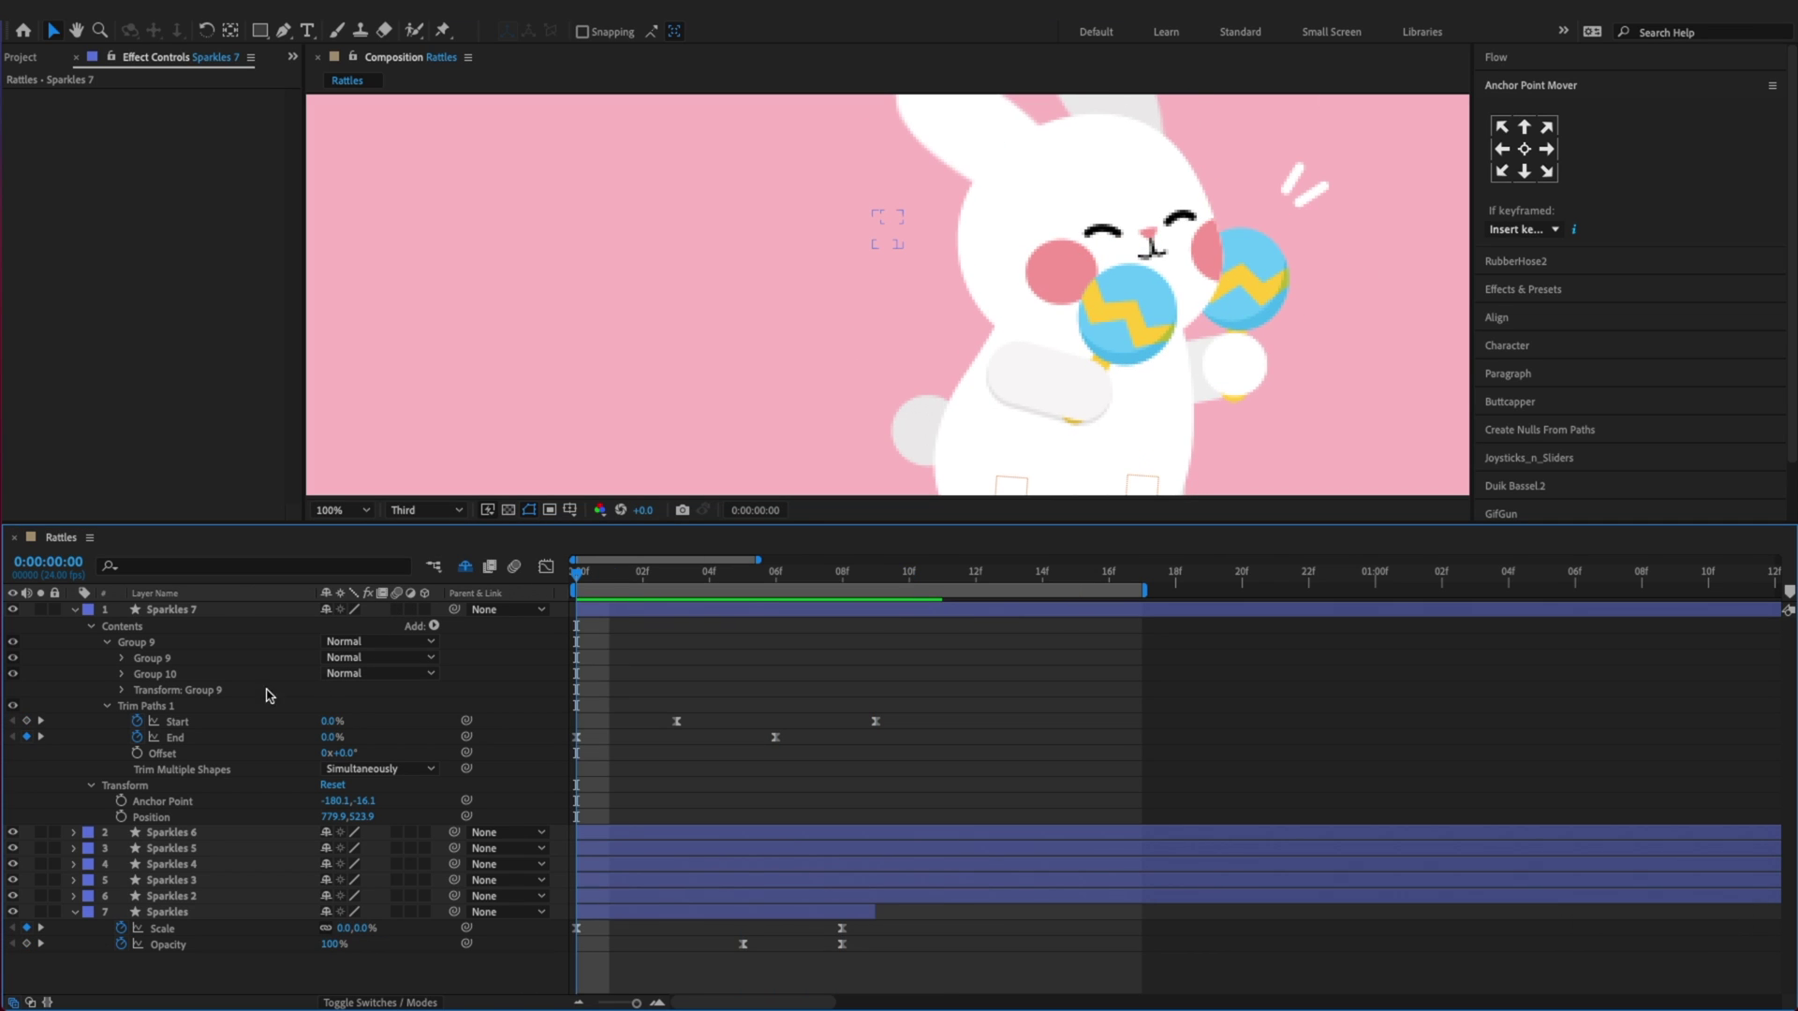
Add a Start keyframe at frame 0 of Sparkles 7 and copy its trim animation to Sparkles 6 and Sparkles 5
left_click(26, 721)
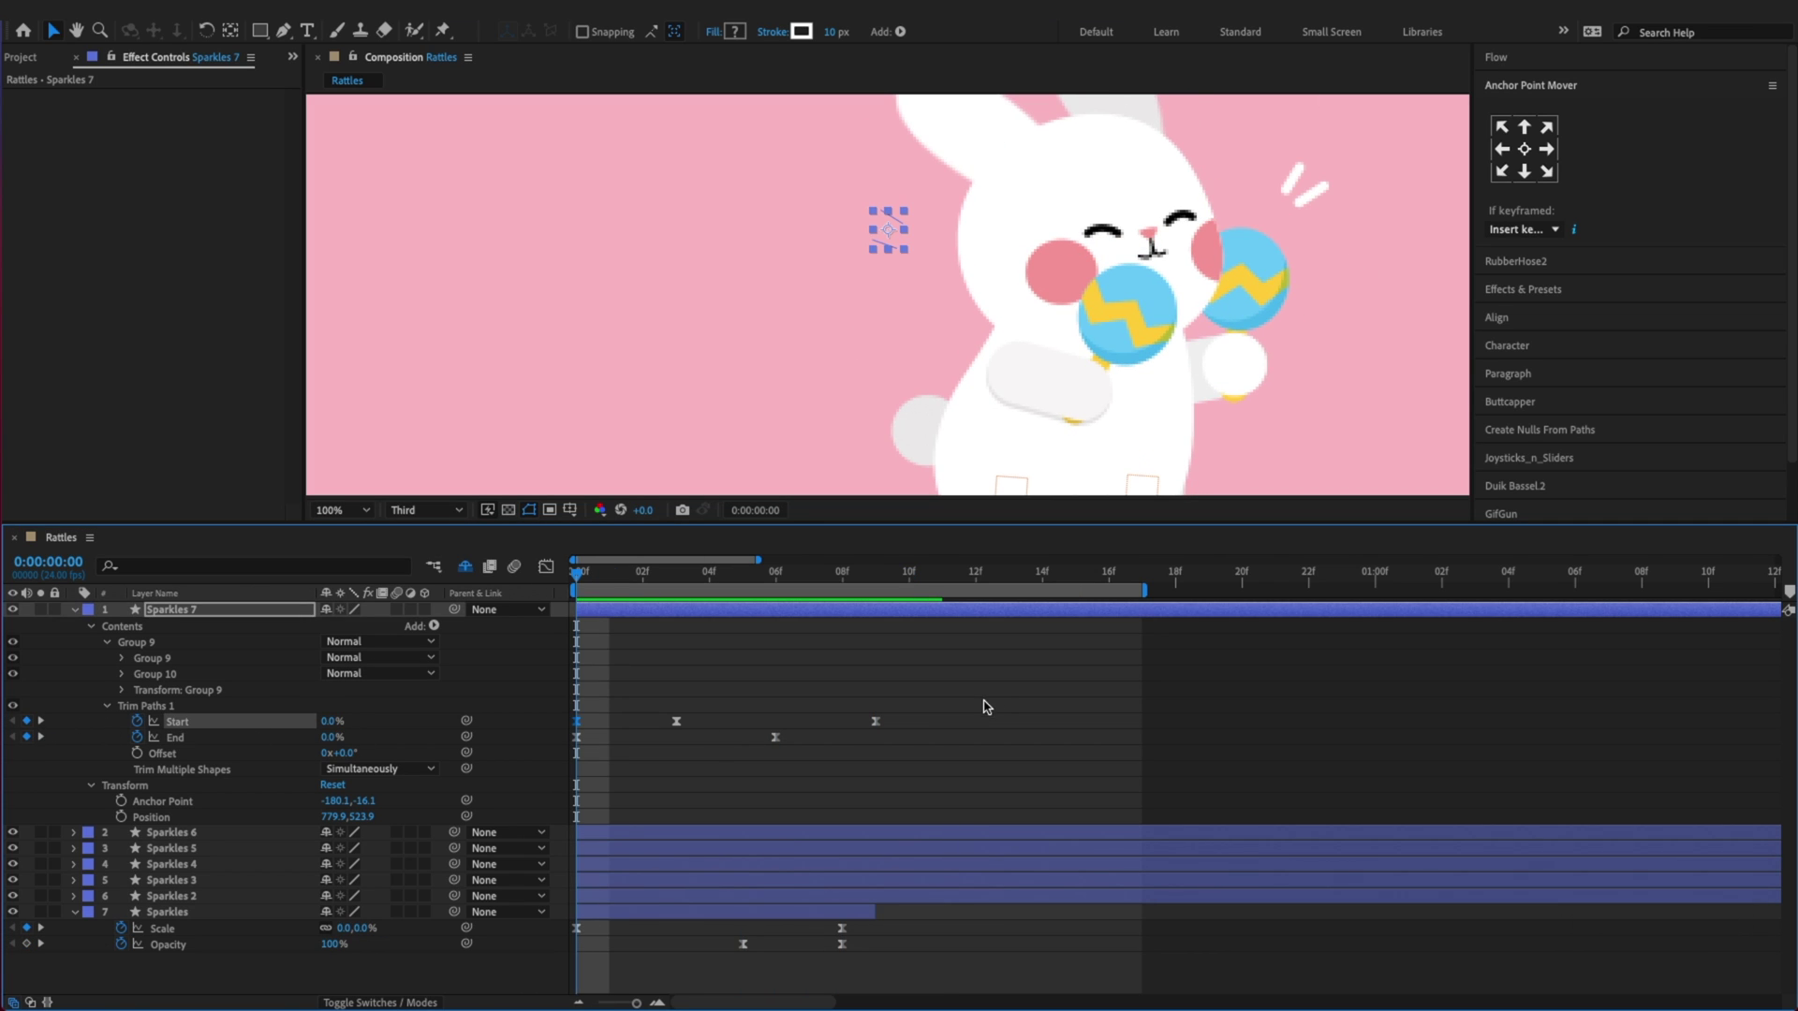
left_click_drag(987, 707, 568, 760)
key("super+c")
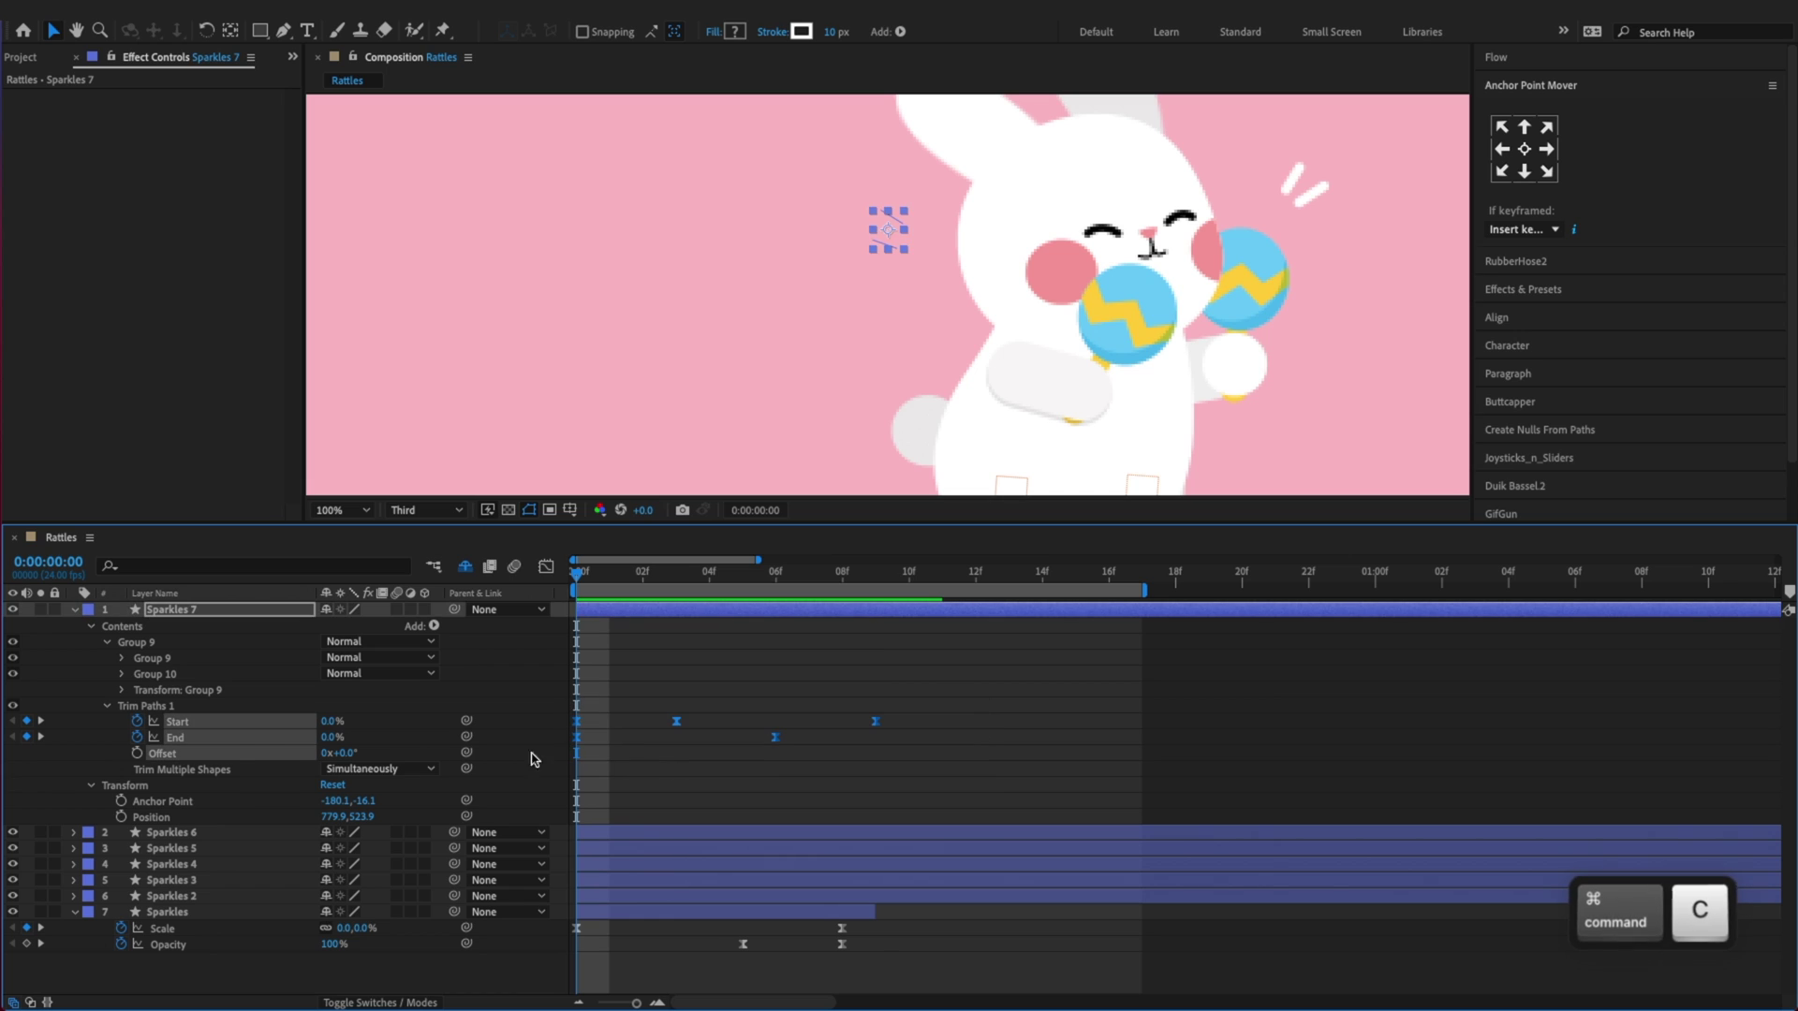
left_click(201, 833)
key("super+v")
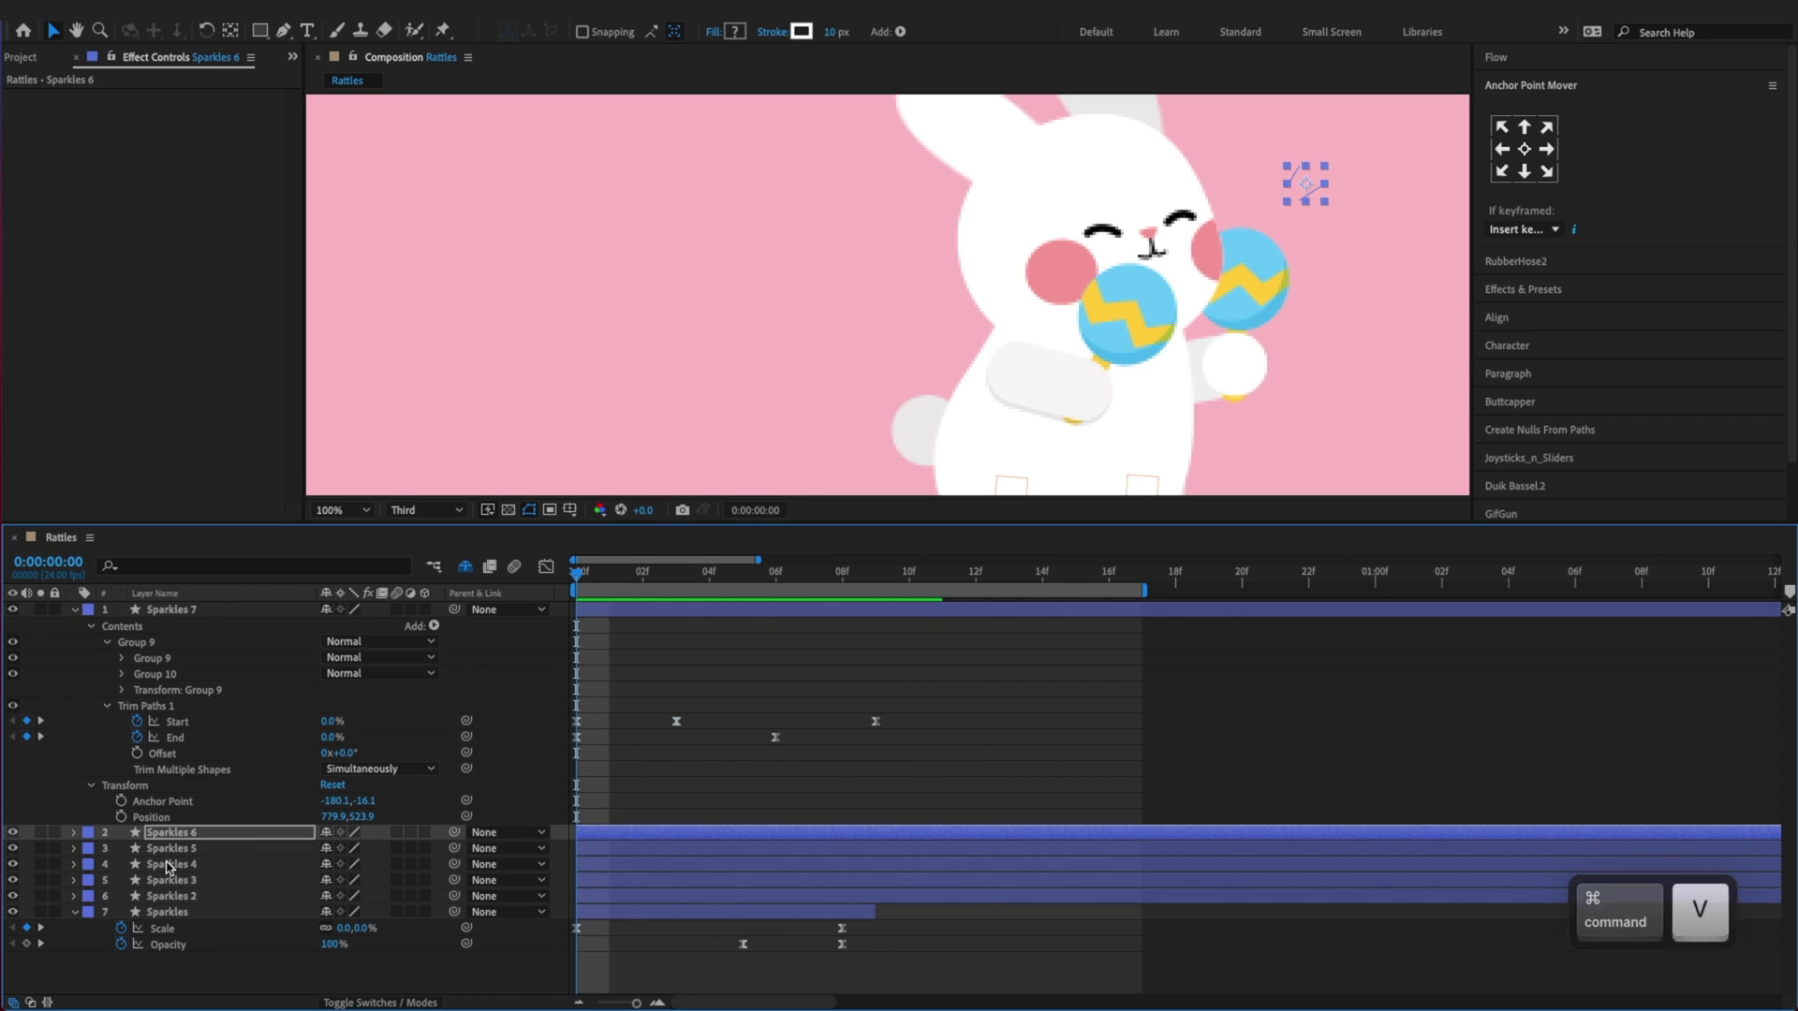
left_click(170, 848)
key("super+v")
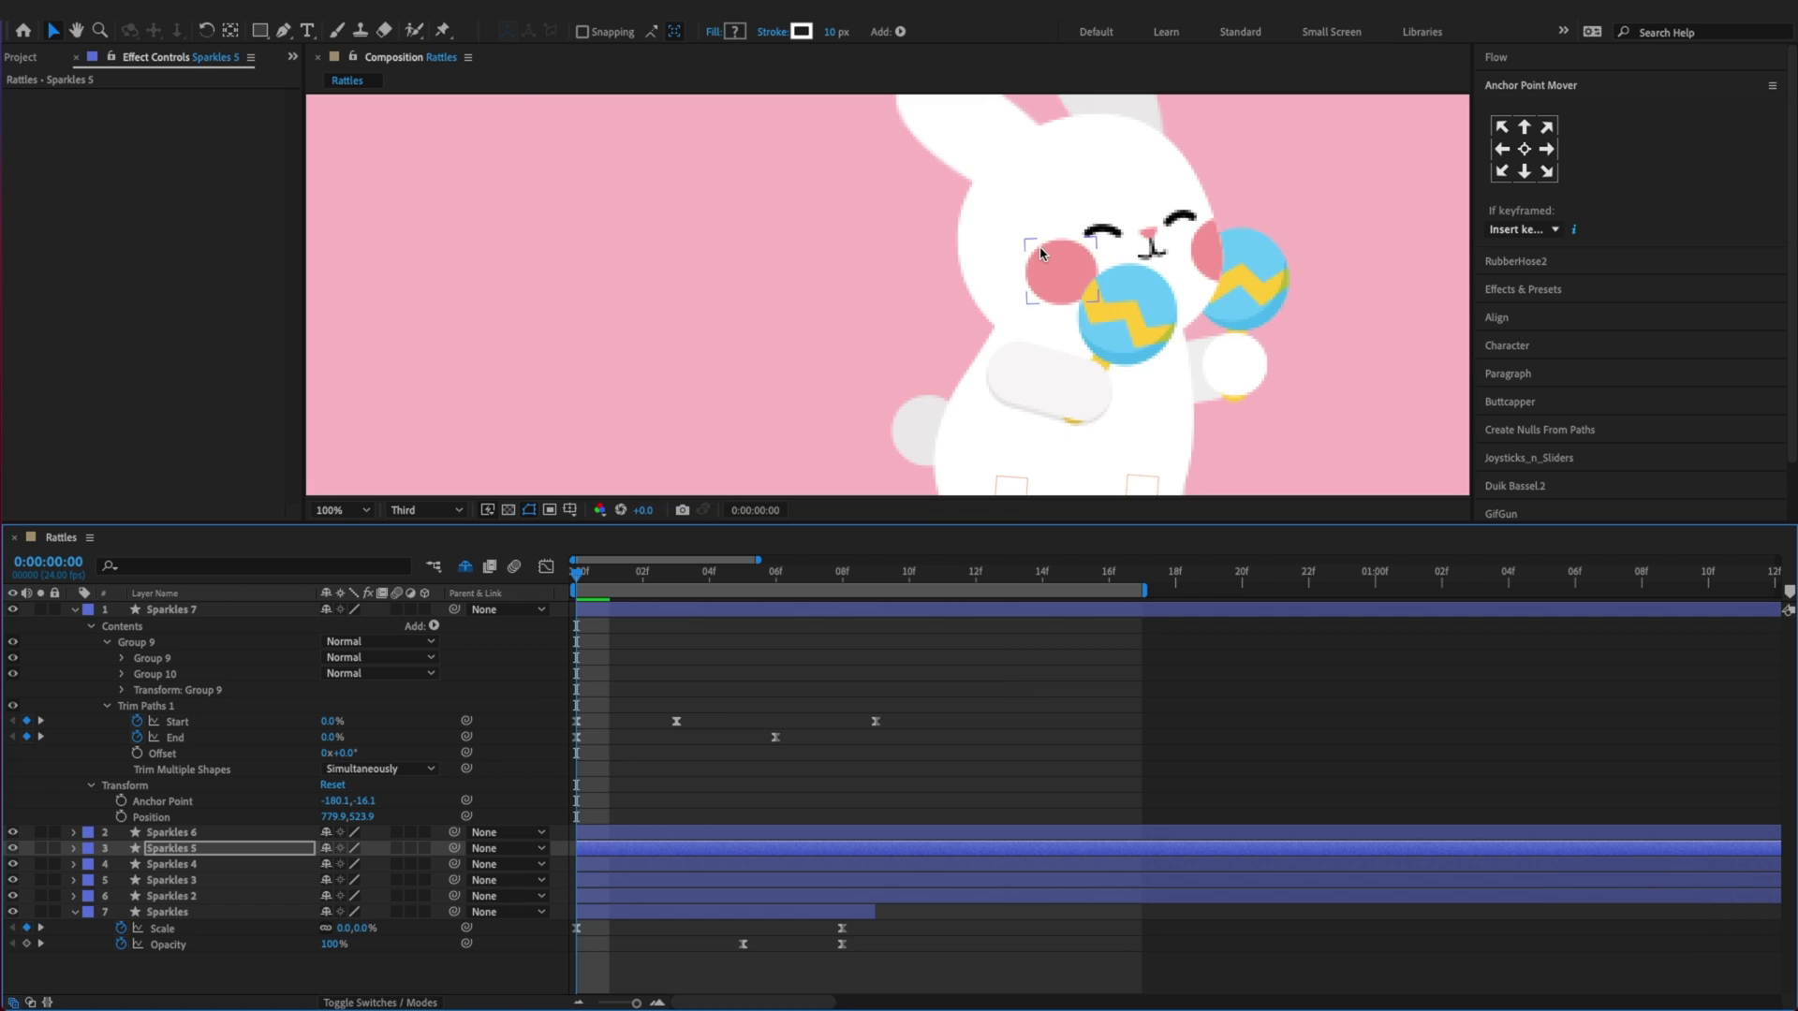
Check the sparkle lines over the first frames with the whole rabbit in view and save the project
key("comma")
left_click(1069, 617)
key("super+Right")
key("super+Right")
key("super+Right")
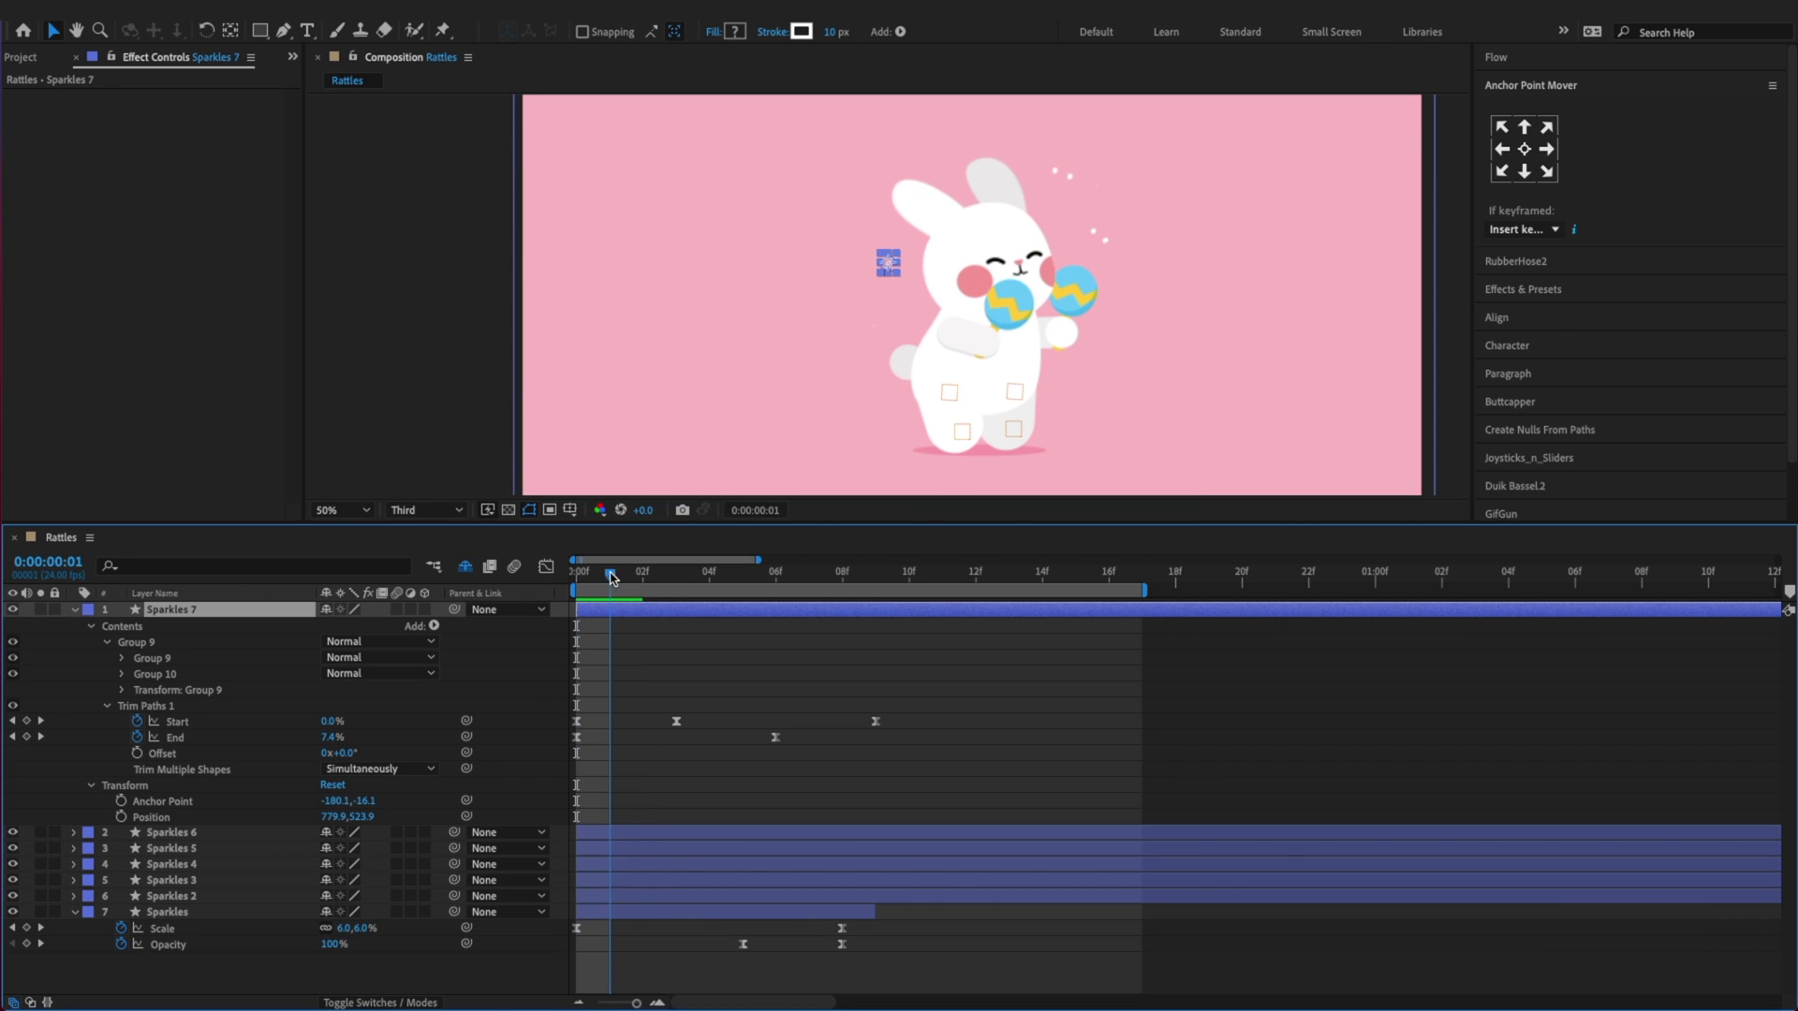
key("super+s")
Inspect the modified properties of Sparkles 6 and collapse both Sparkles 6 and Sparkles 7
left_click(171, 832)
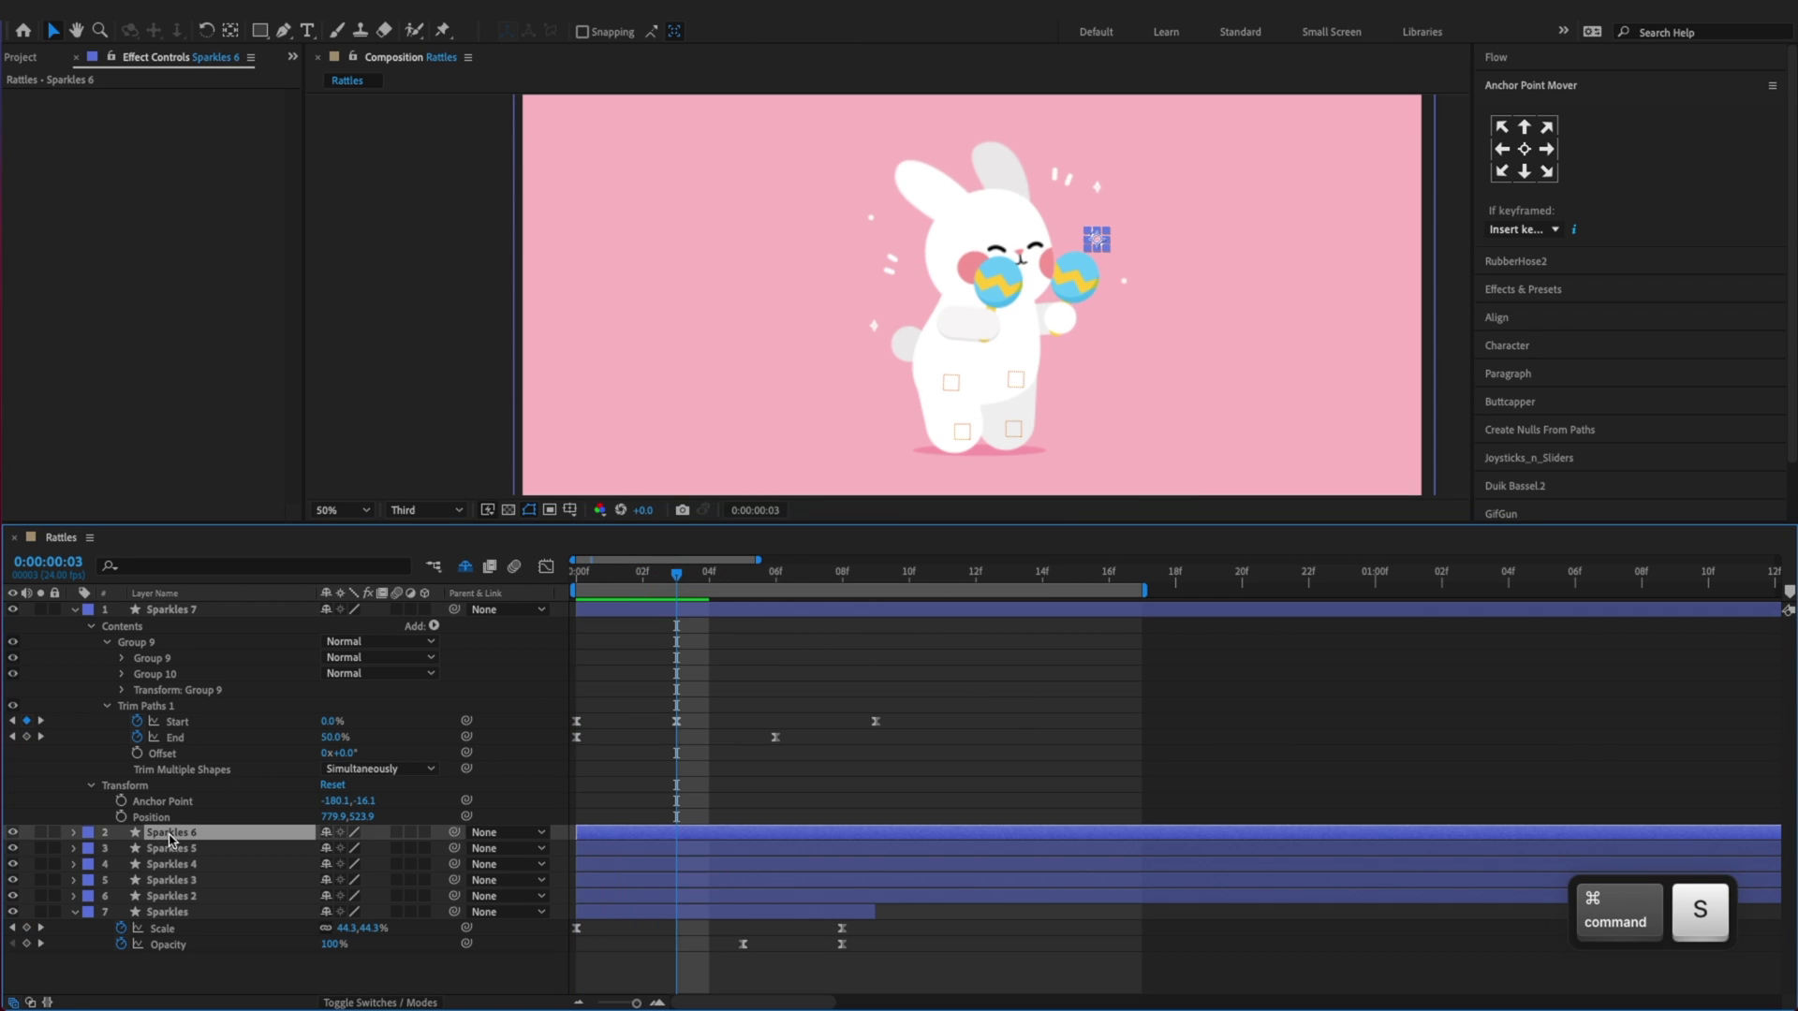
key("u")
key("u")
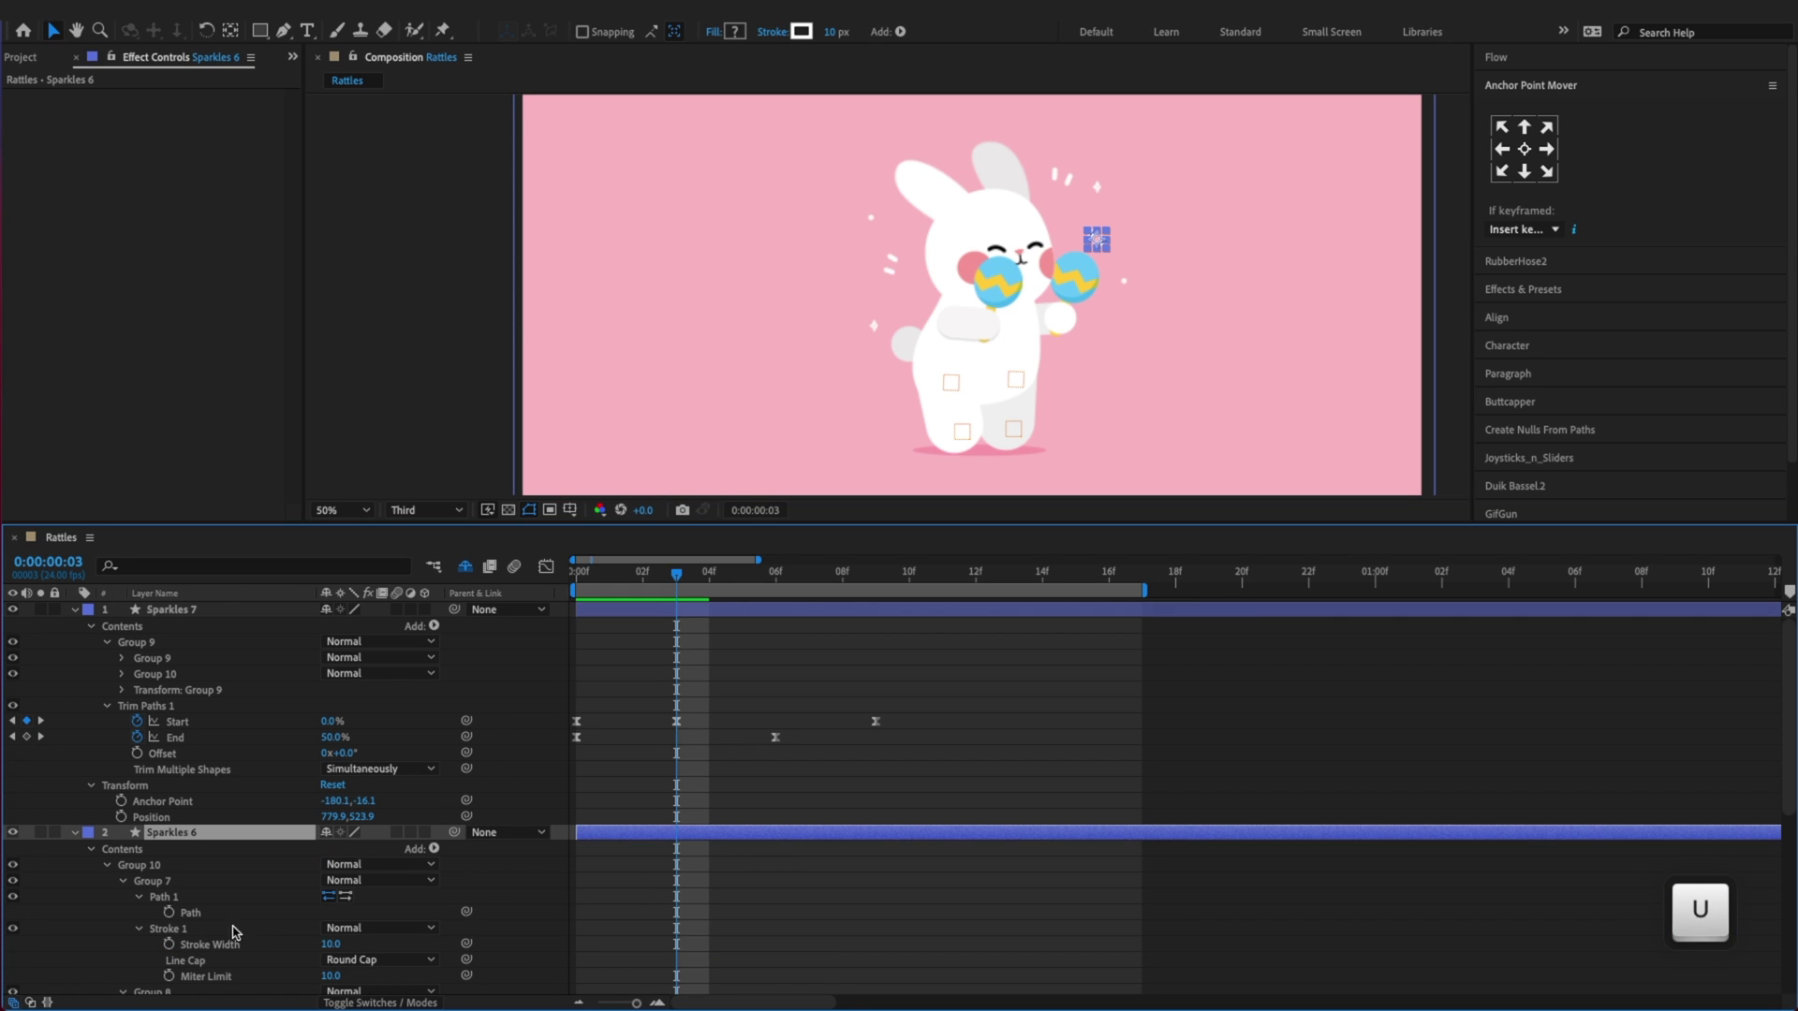
scroll(342, 900, "down", 2)
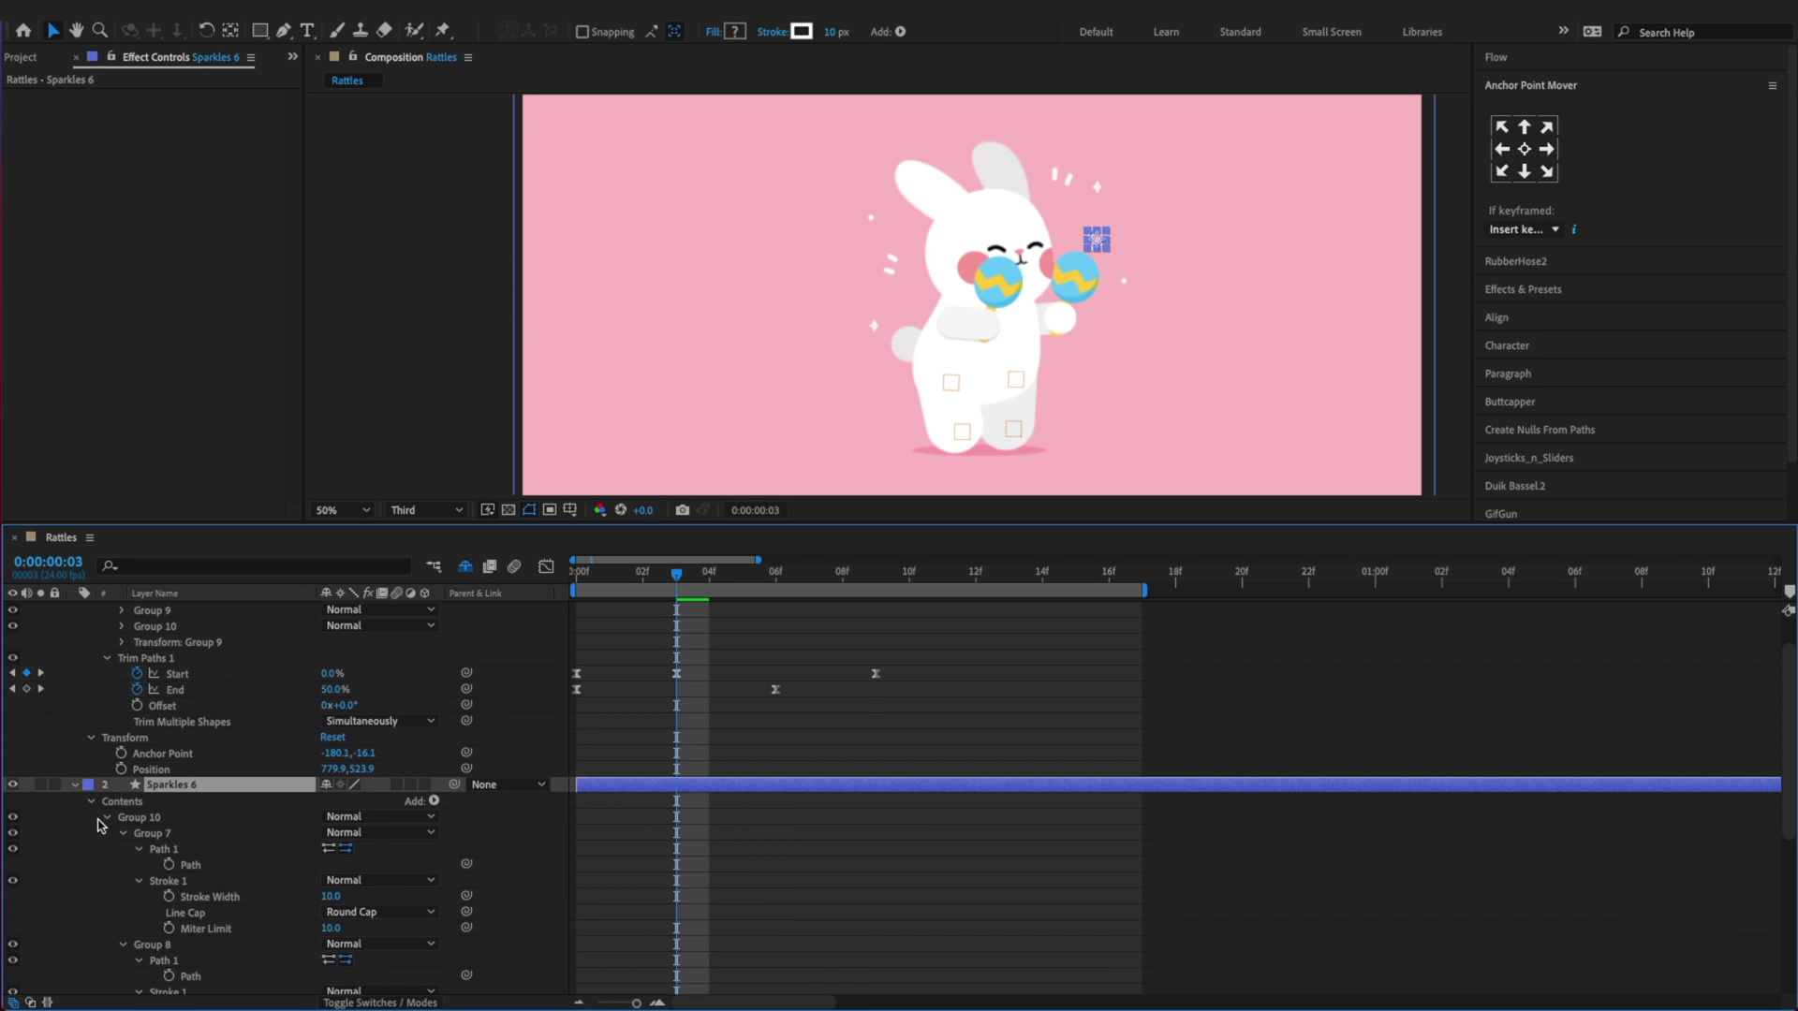
left_click(75, 785)
left_click(74, 611)
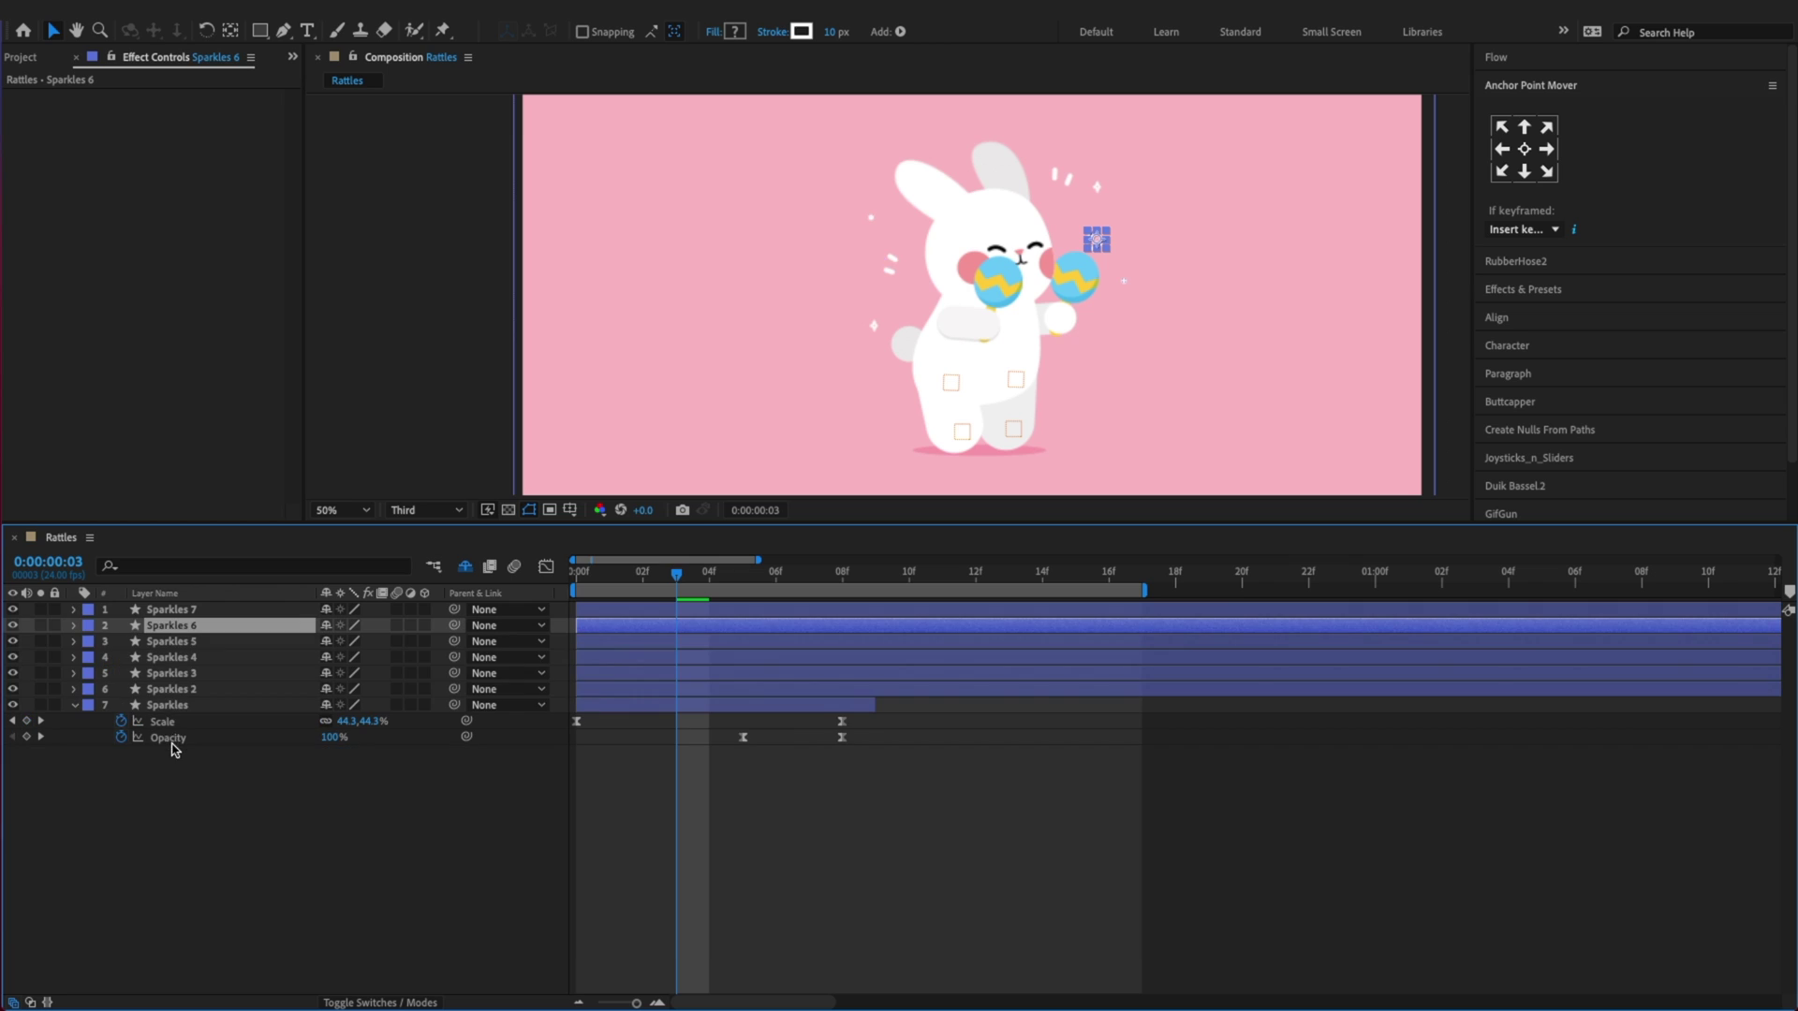
Inspect the modified properties of Sparkles 5, collapse the layer and save the project
left_click(187, 642)
key("u")
key("u")
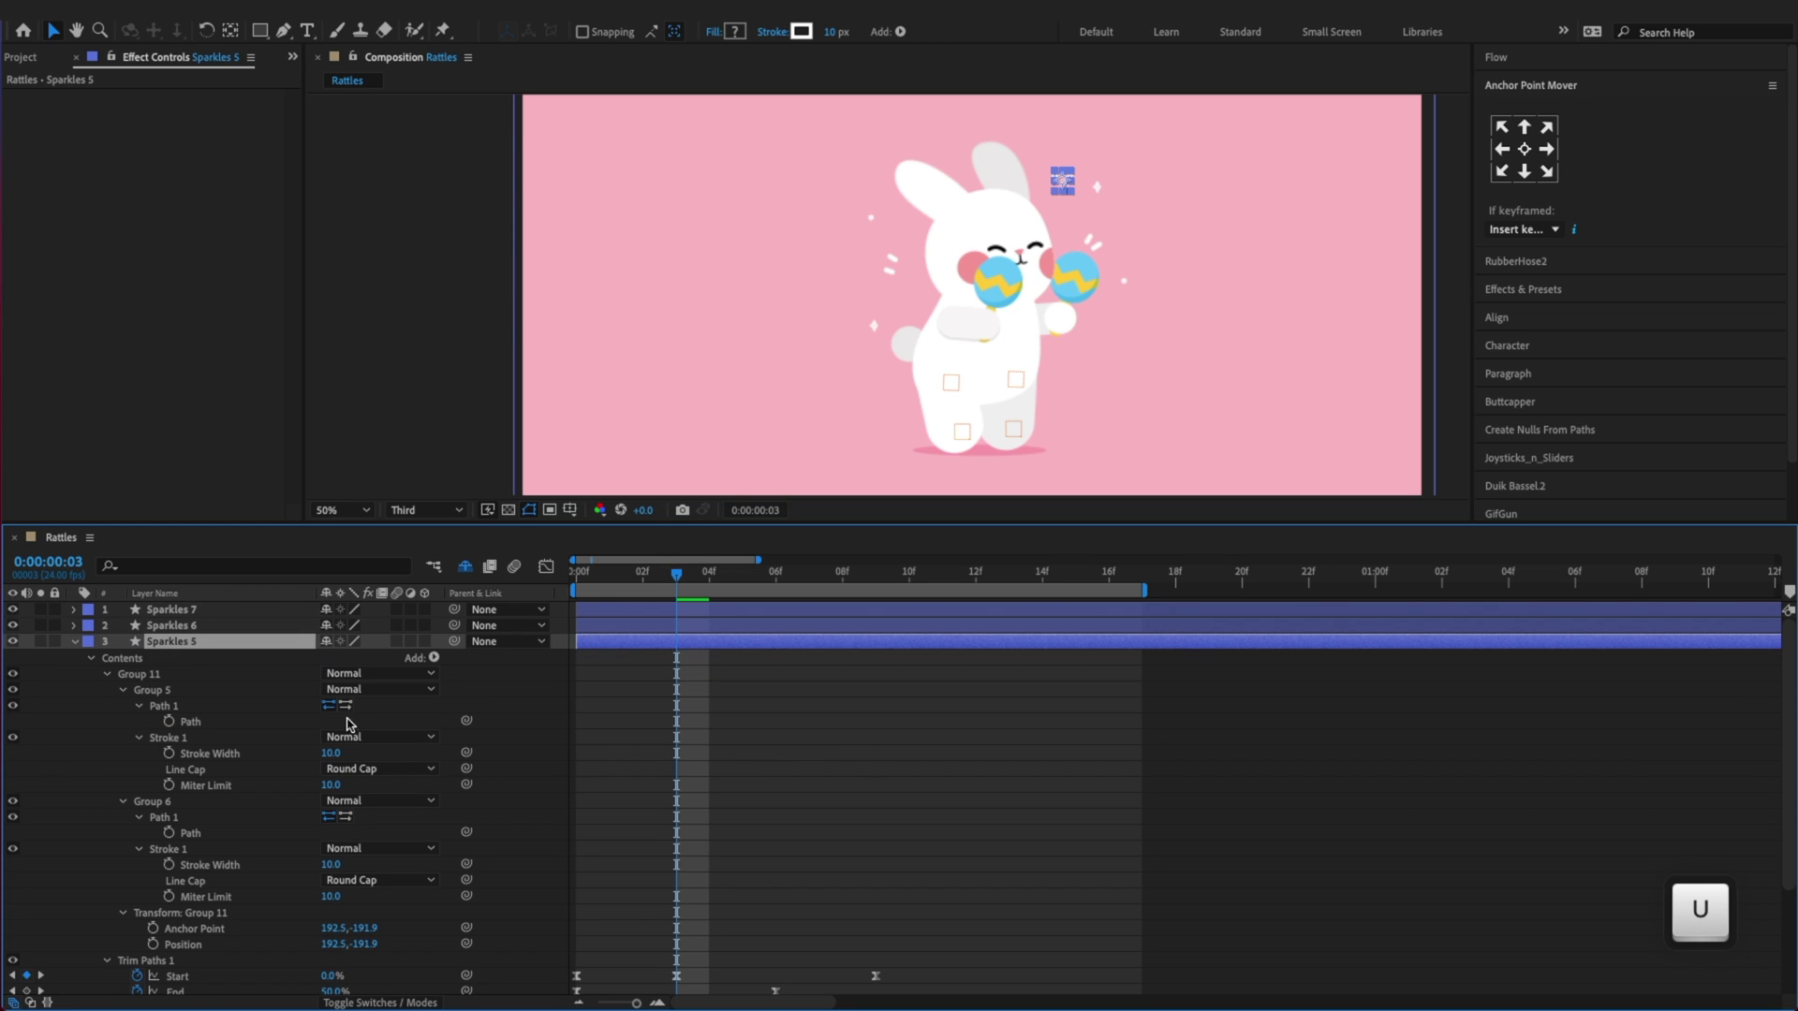
left_click(74, 641)
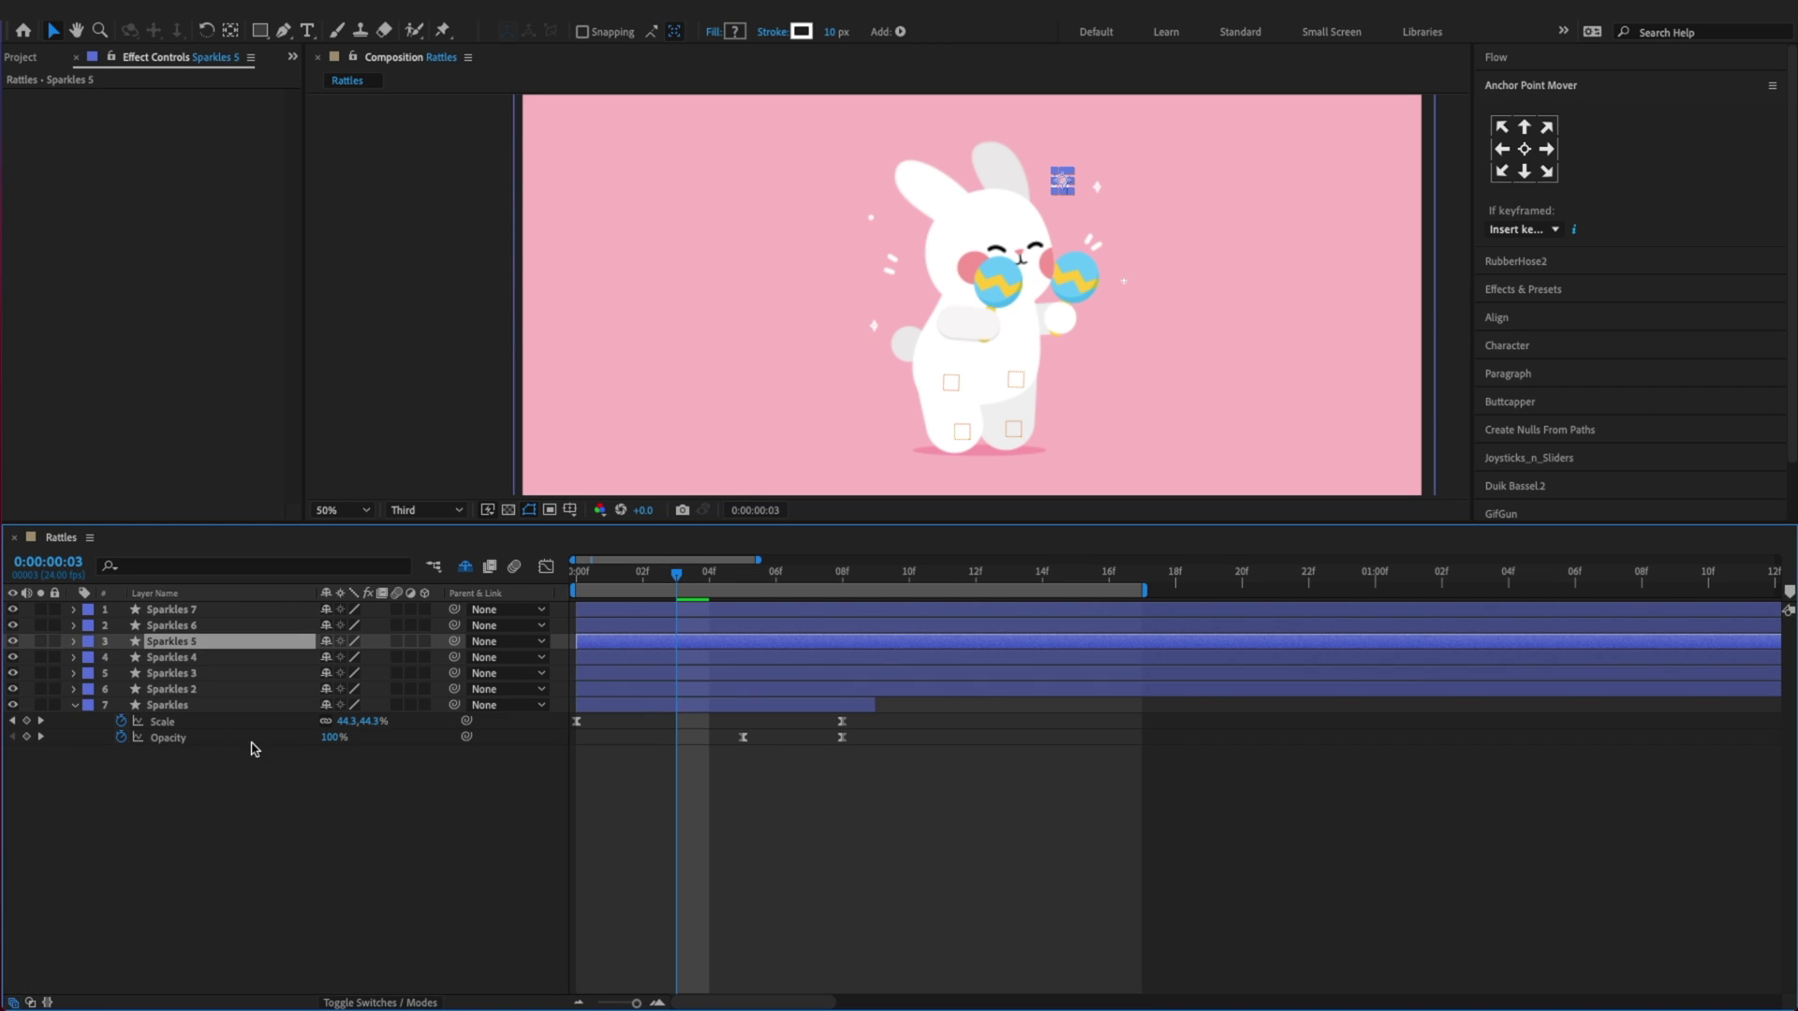
left_click(357, 843)
key("super+s")
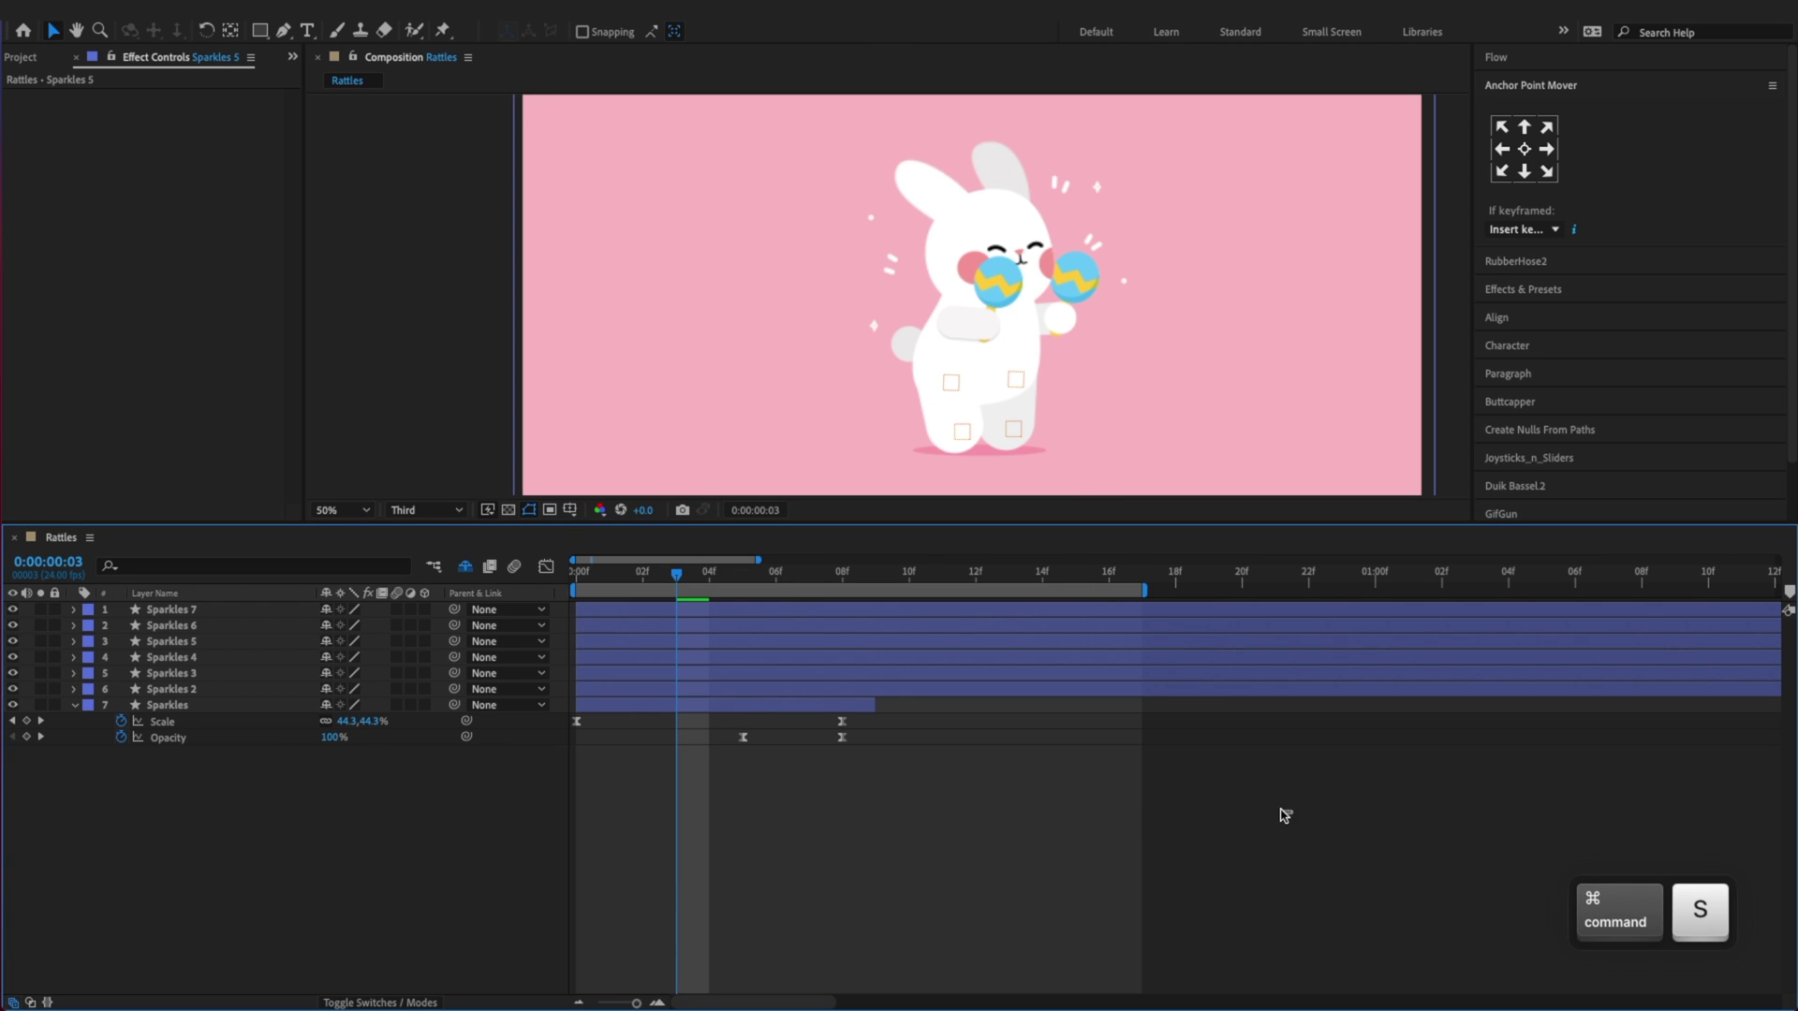
Play the animation from frame 0 to check all the sparkles together and save the project
left_click(599, 576)
key("space")
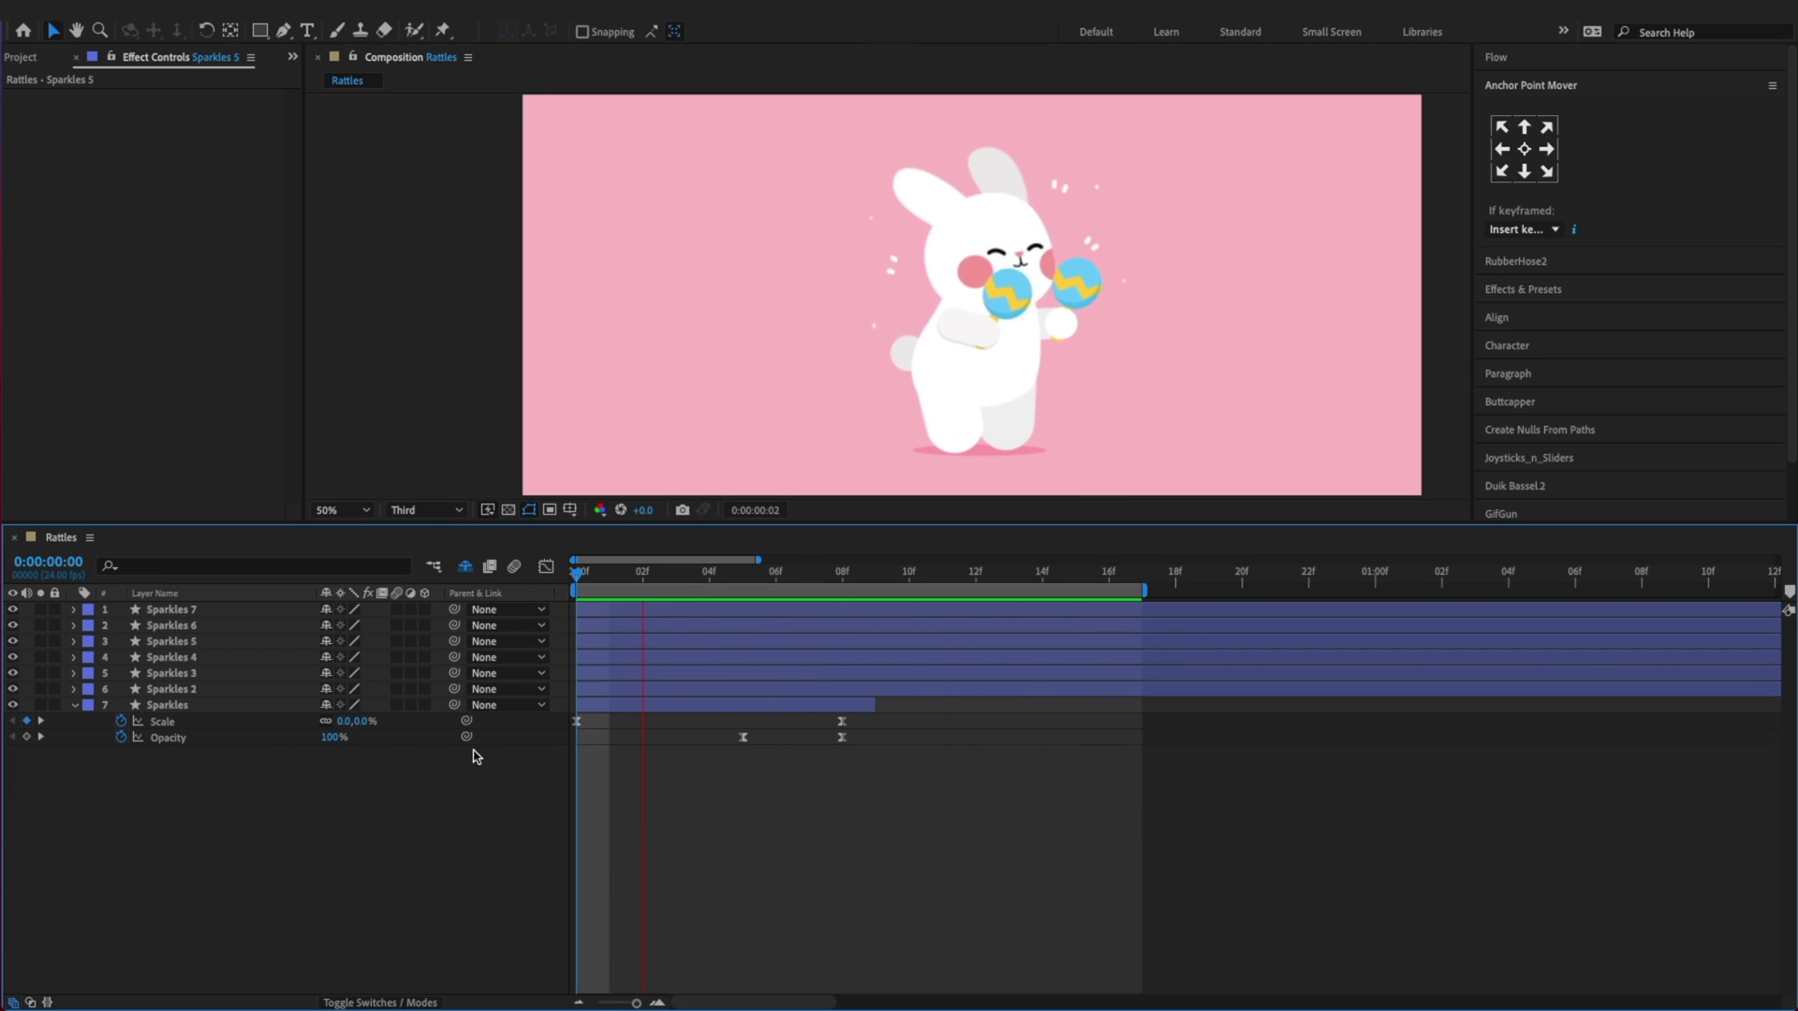
key("super+s")
Reveal the keyframes of Sparkles 5, 6 and 7, trim the ends of these layers at frame 9 and save
left_click(246, 610)
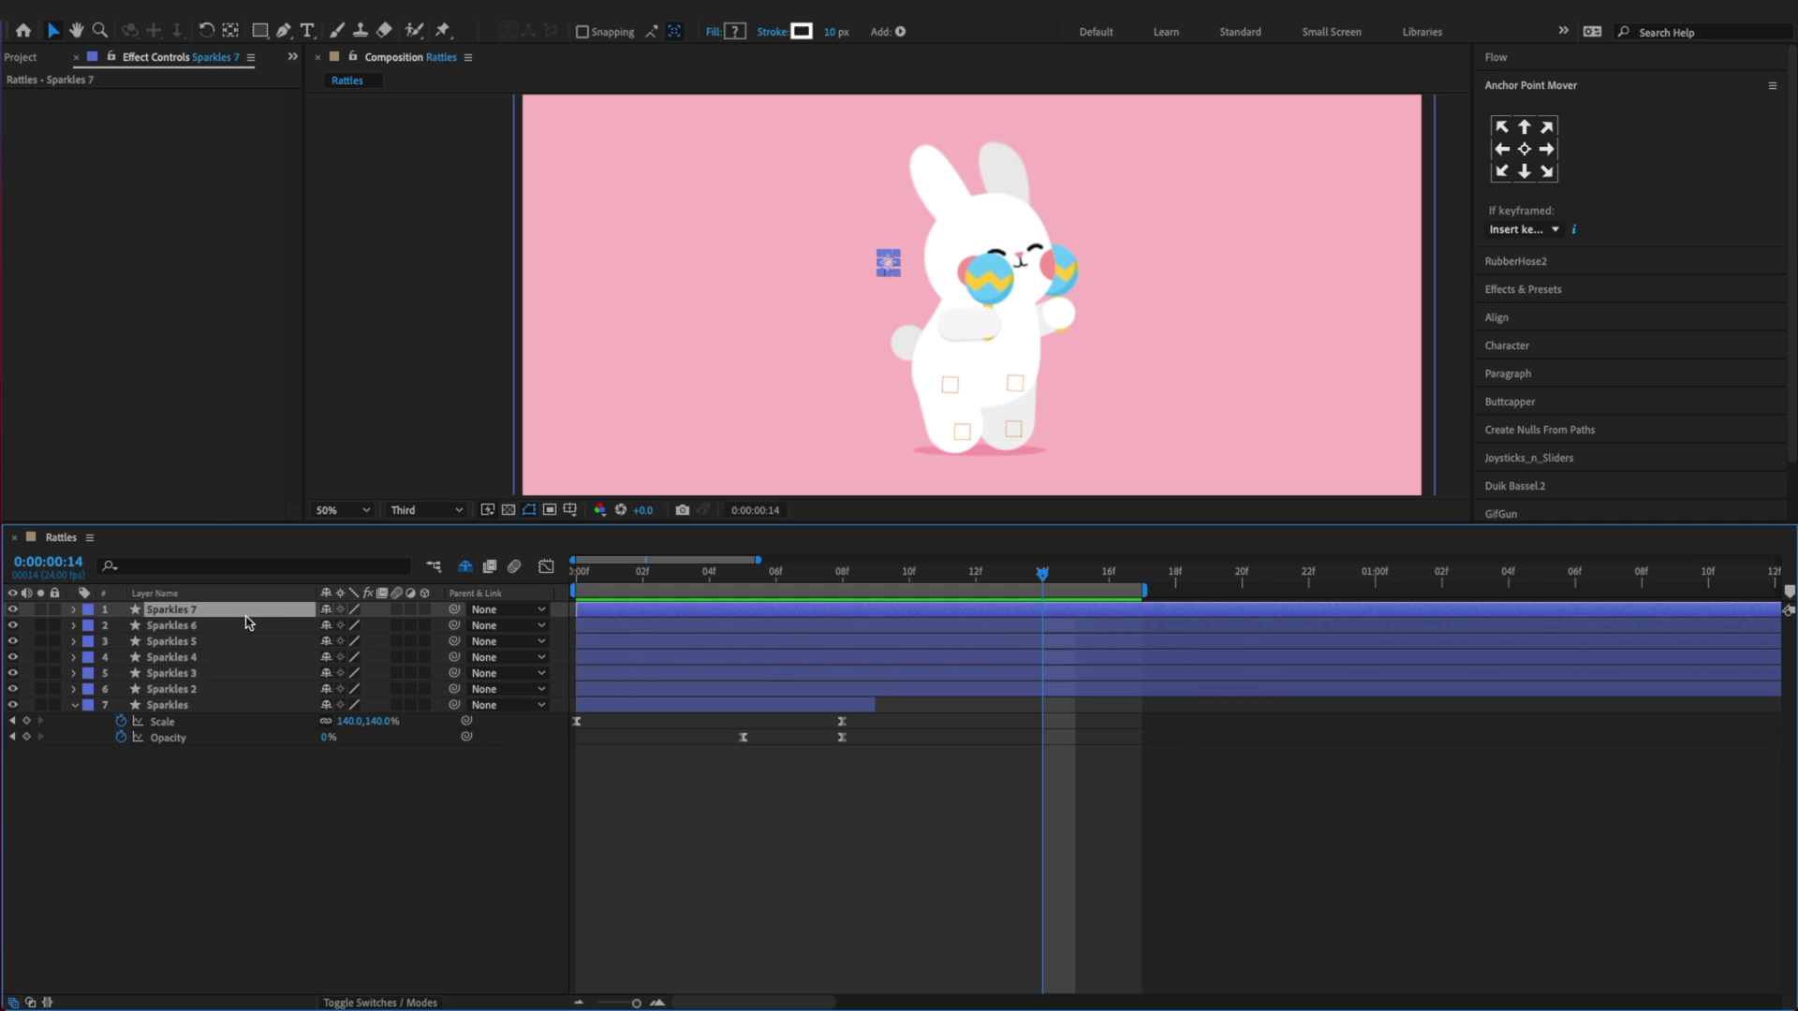
left_click(233, 645, "shift")
key("u")
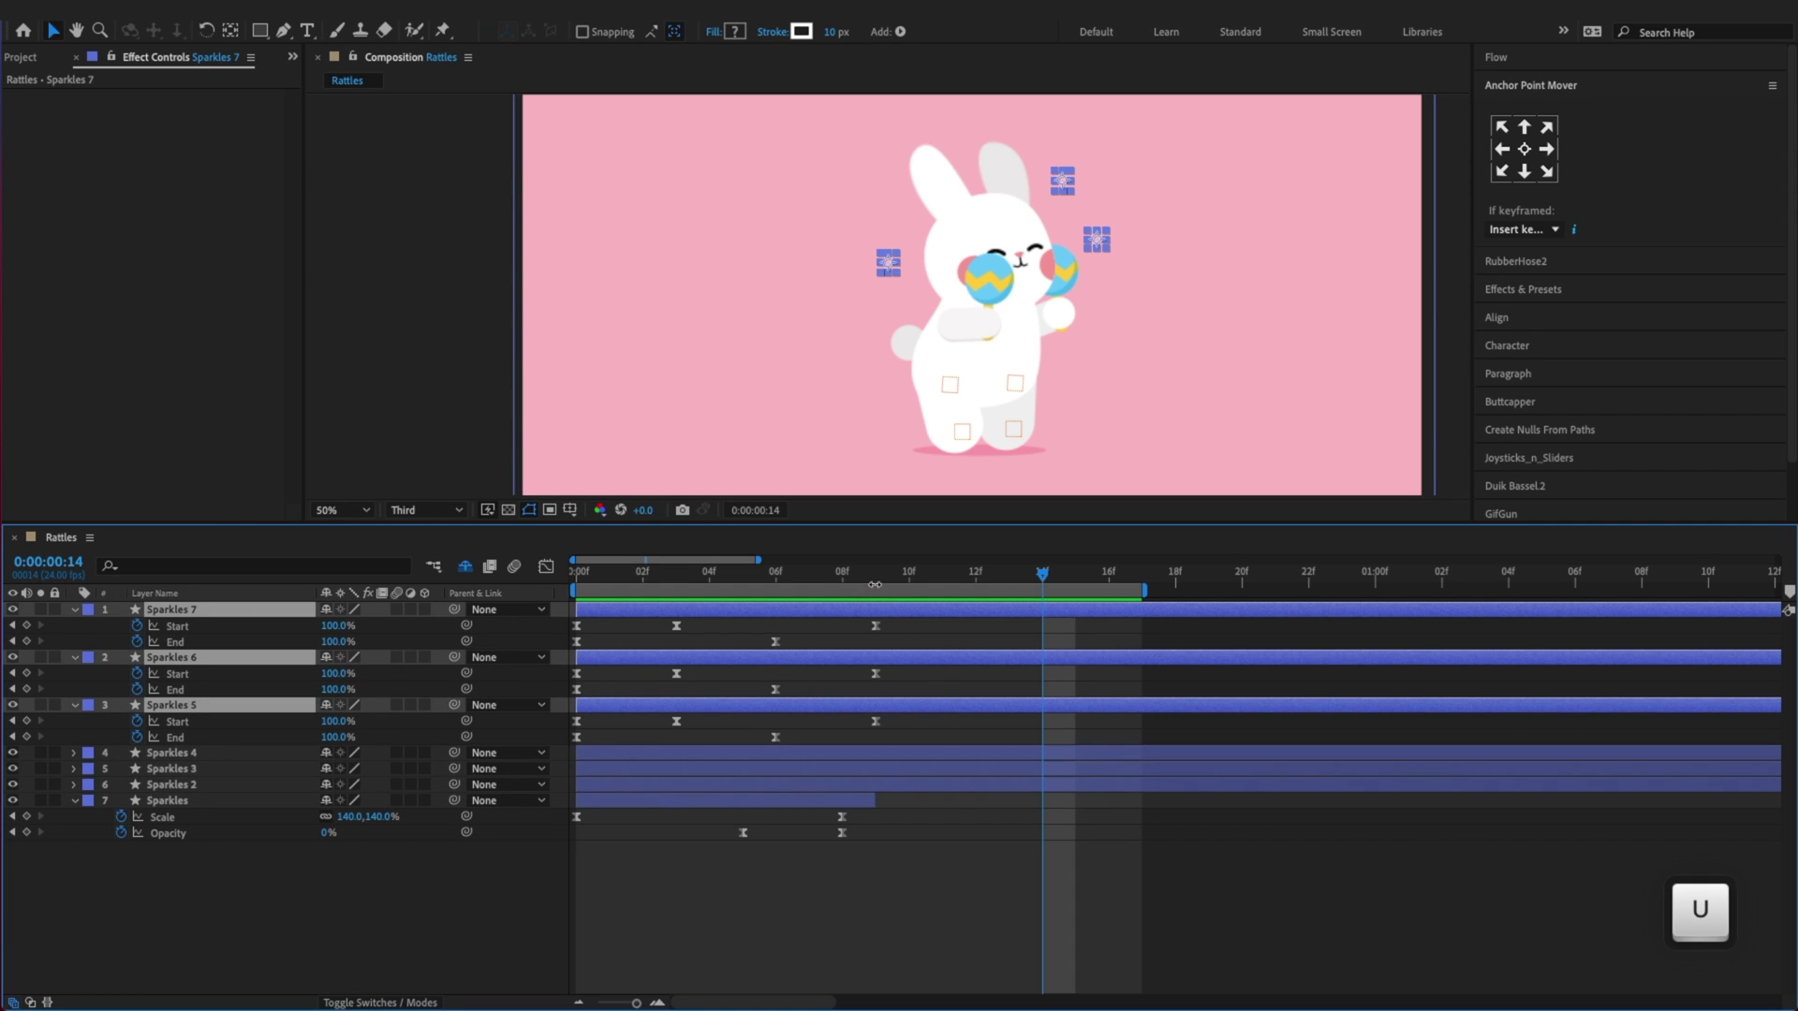
key("j")
key("alt+bracketleft")
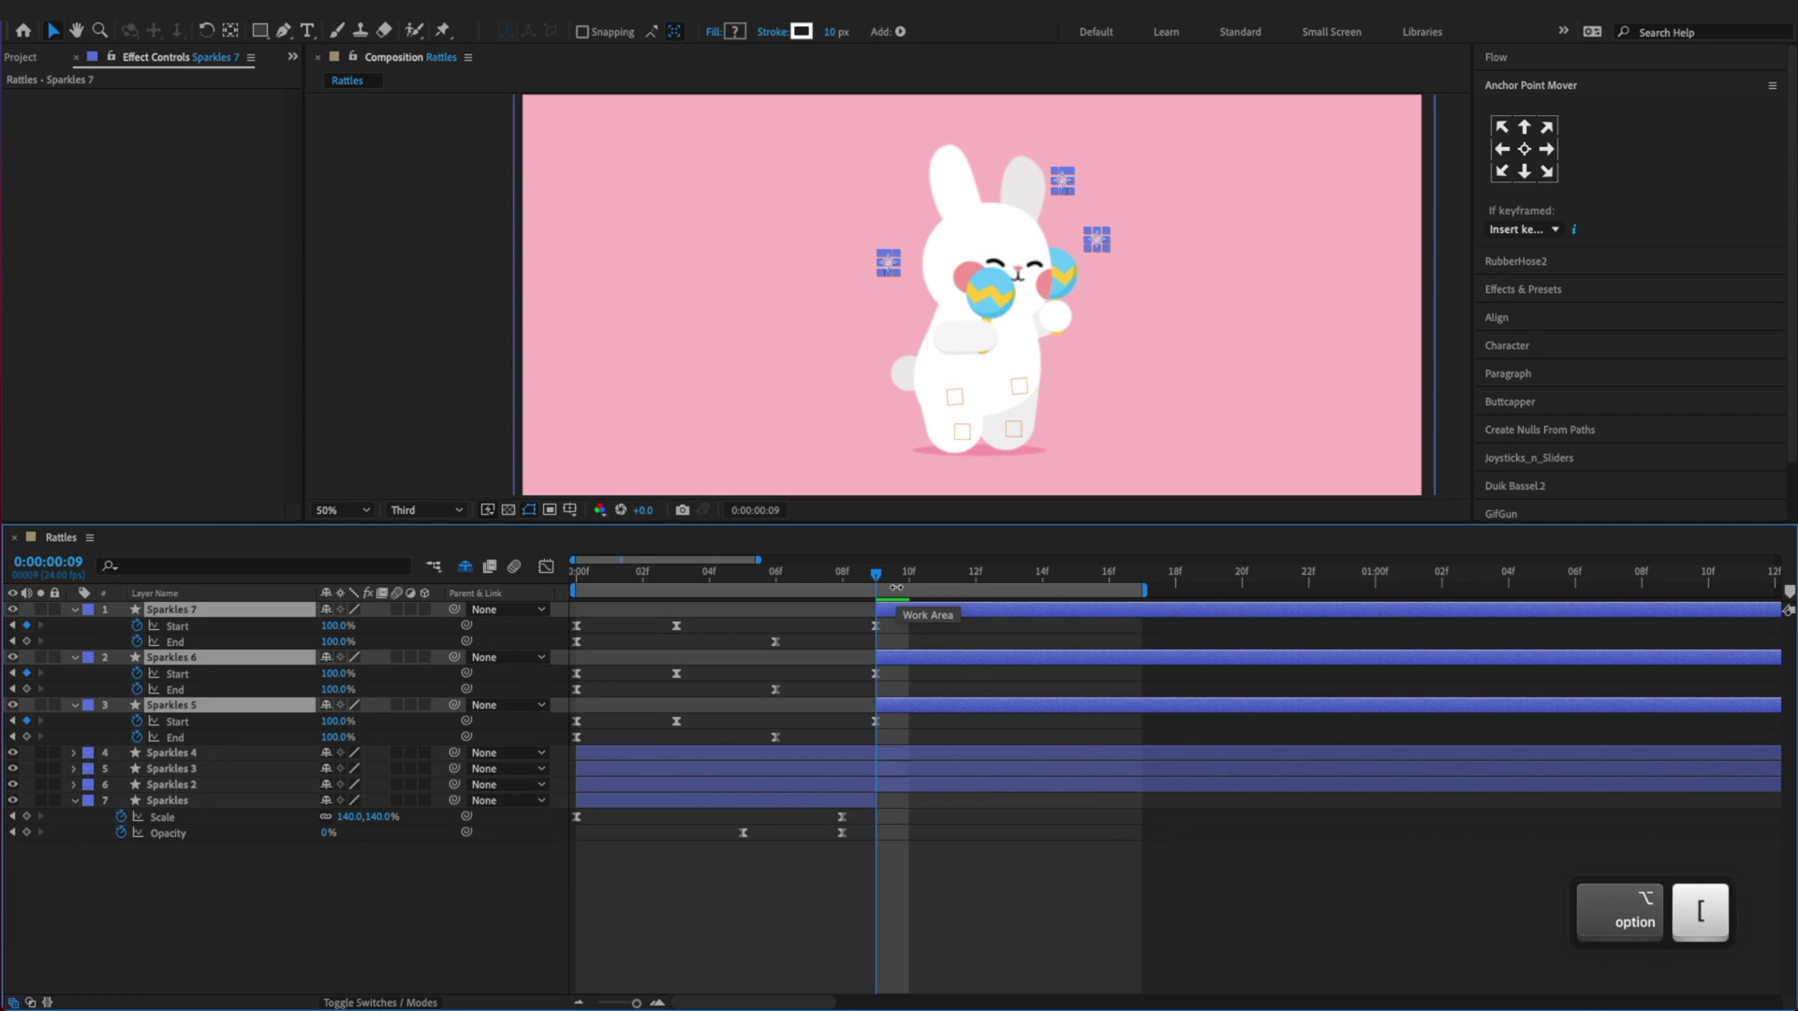
key("super+z")
key("alt+bracketright")
key("super+s")
left_click(1100, 843)
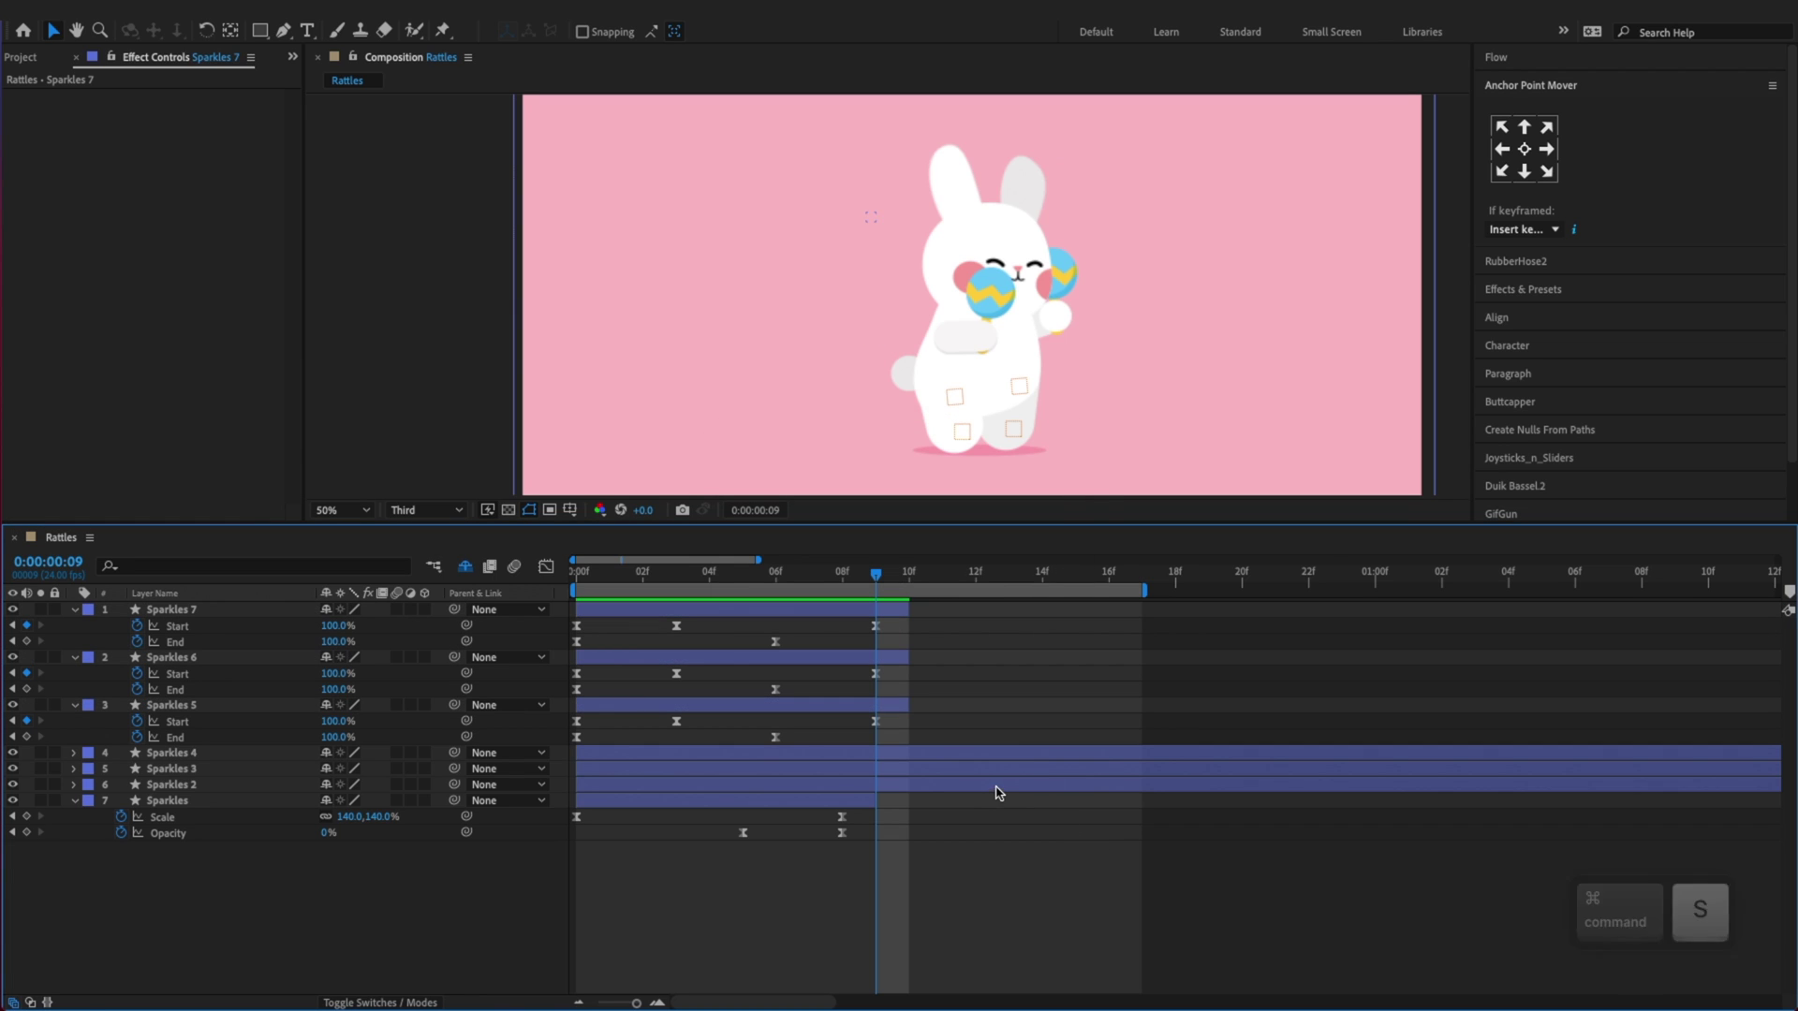
Reveal the keyframes of Sparkles 2, 3 and 4, trim their ends to match the Sparkles layer's end, and save
left_click(996, 786)
left_click(998, 755, "shift")
key("u")
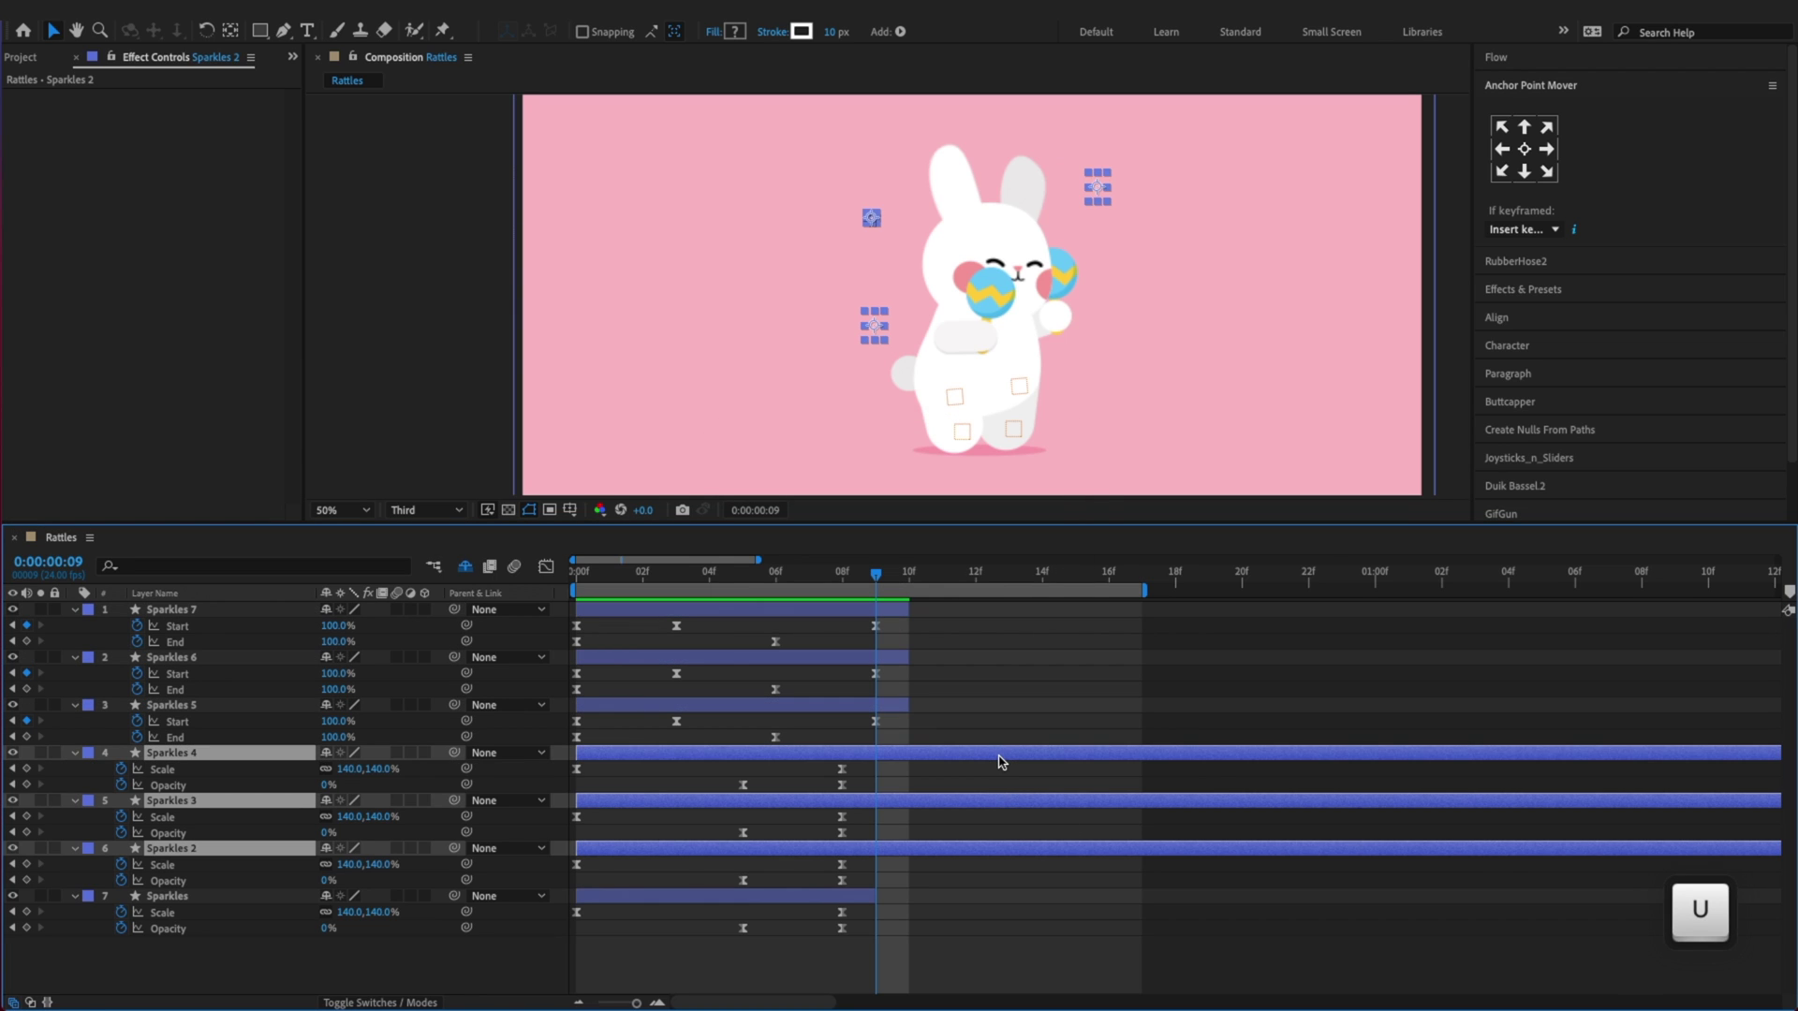
key("alt+bracketright")
key("super+s")
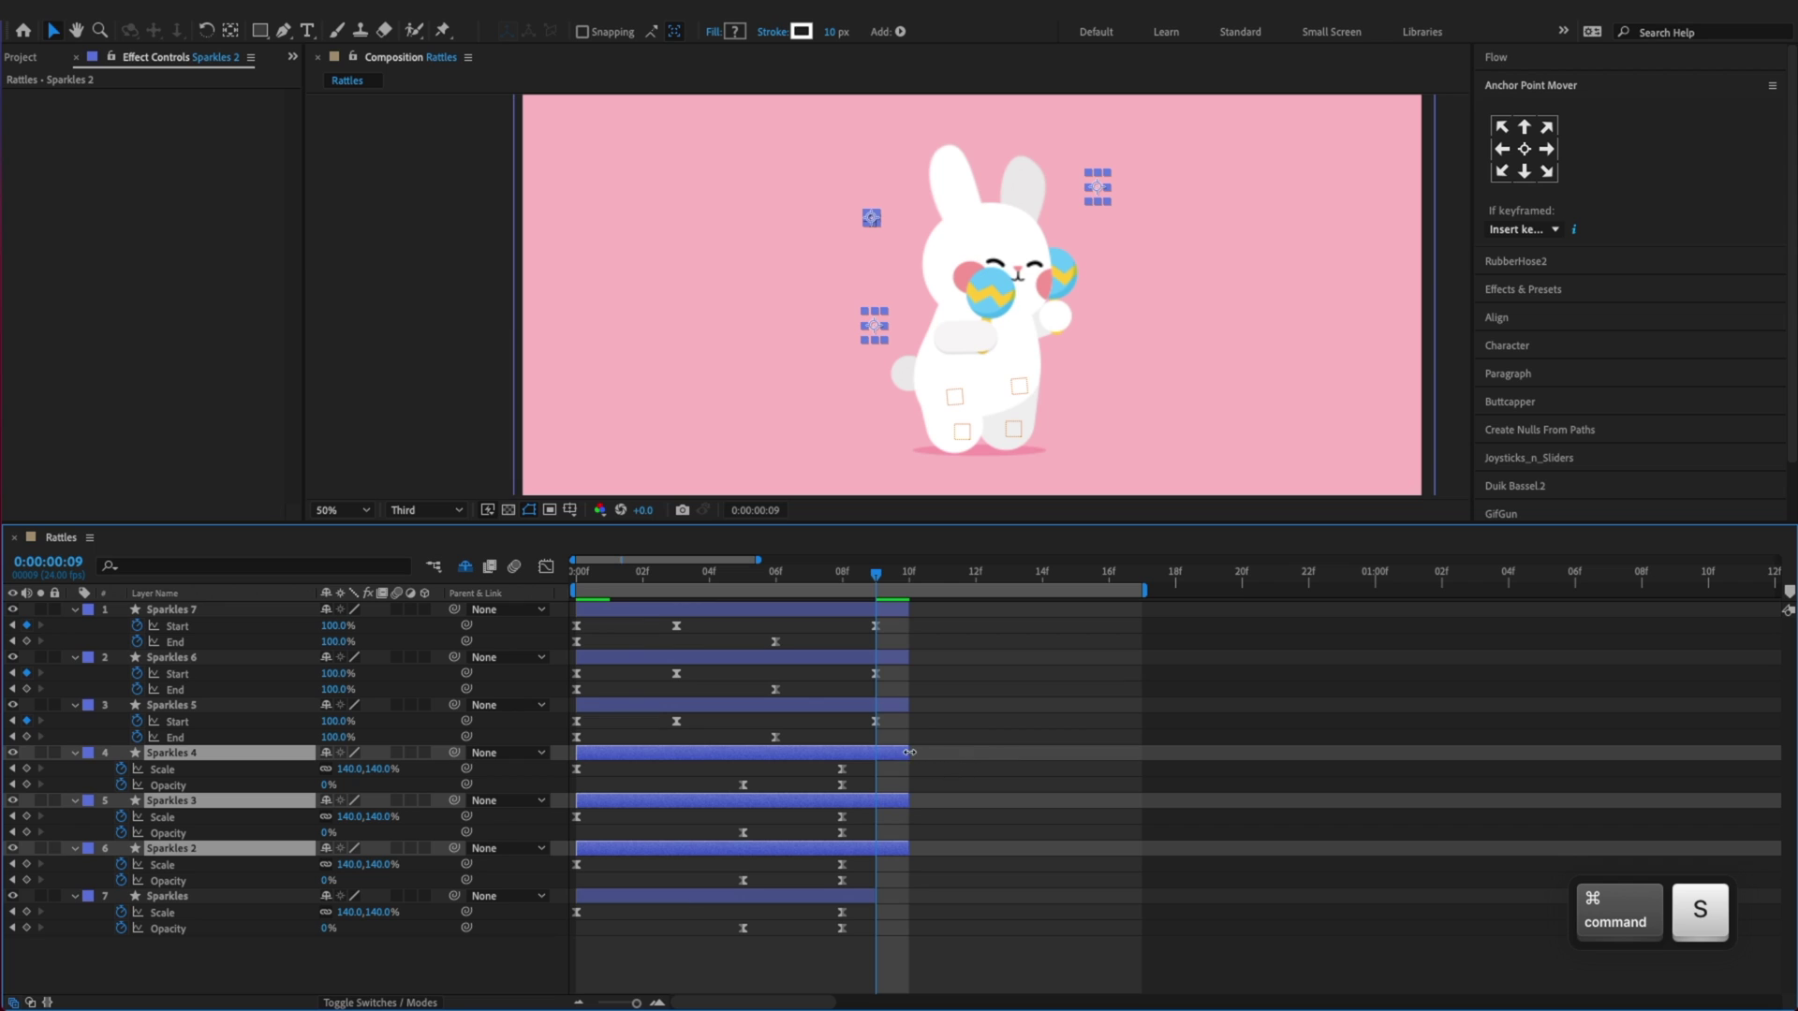
left_click_drag(909, 752, 884, 751)
key("super+s")
Stagger the starts of Sparkles 7, 3, 5, 2, 6 and 4 to frames 1, 2, 3, 4, 5 and 6 respectively, and save
left_click_drag(747, 850, 888, 853)
left_click_drag(802, 808, 1037, 773)
left_click_drag(811, 707, 910, 709)
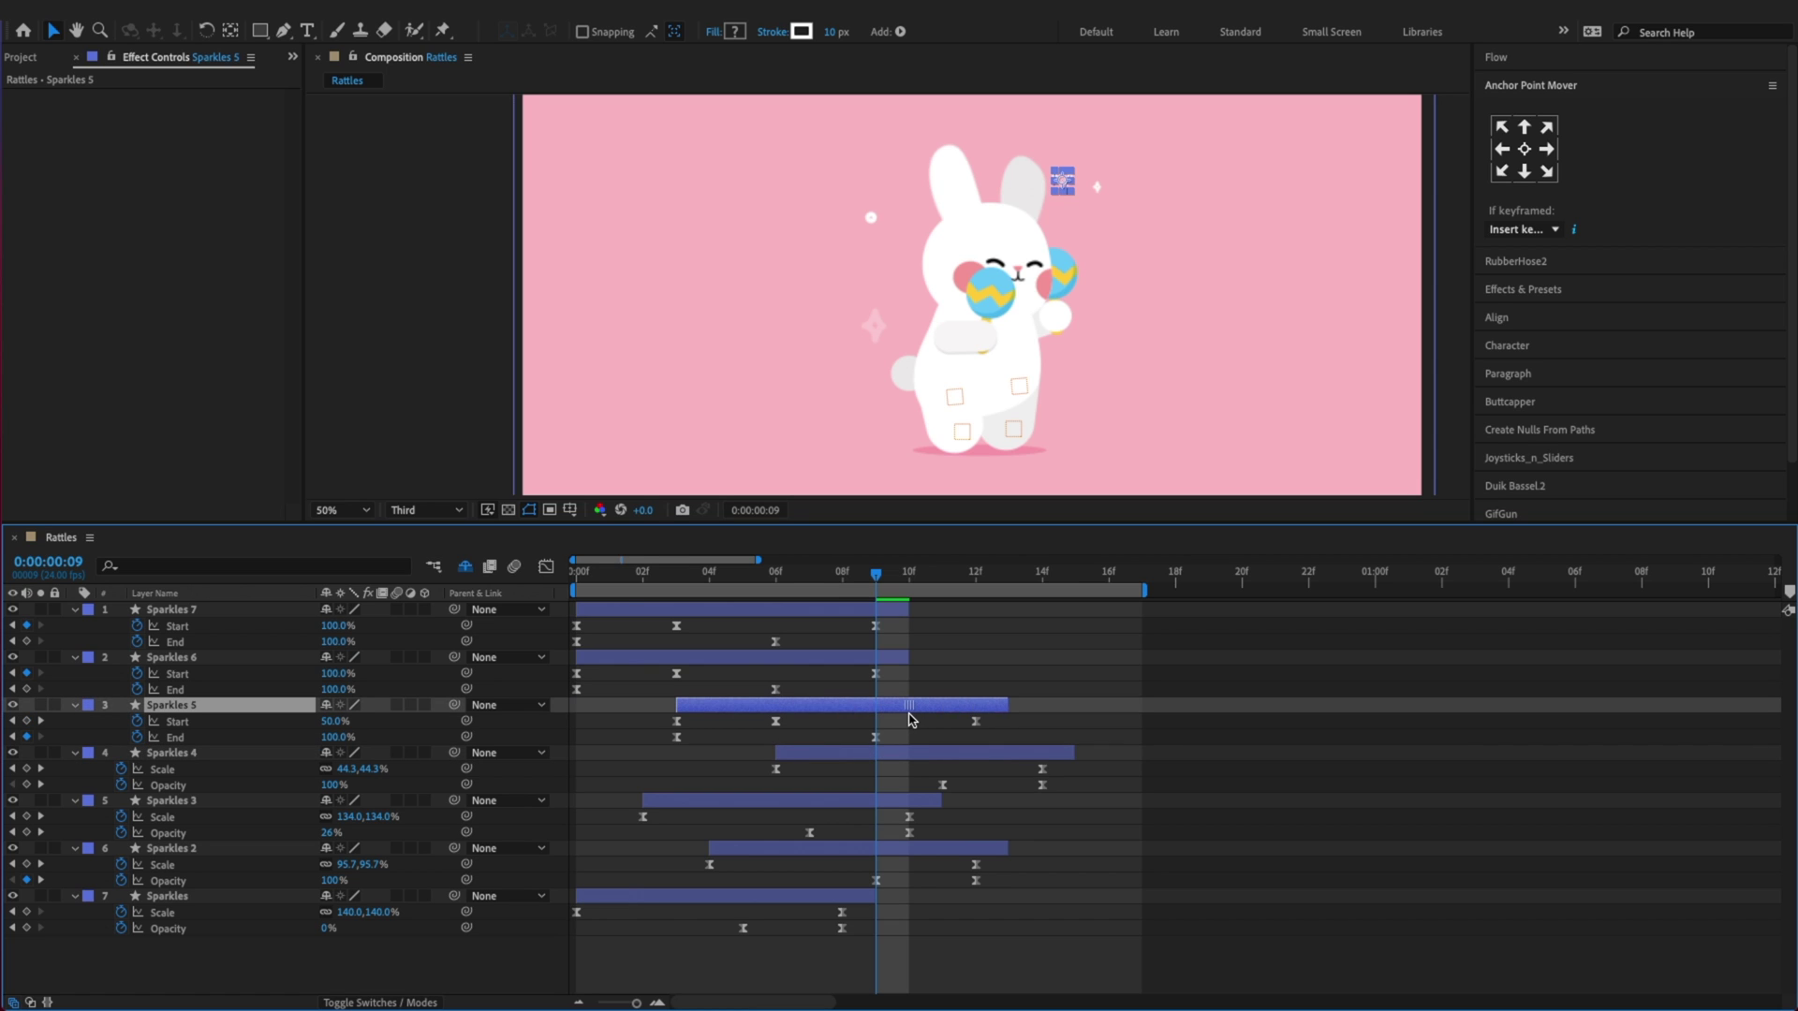
left_click_drag(806, 667, 973, 670)
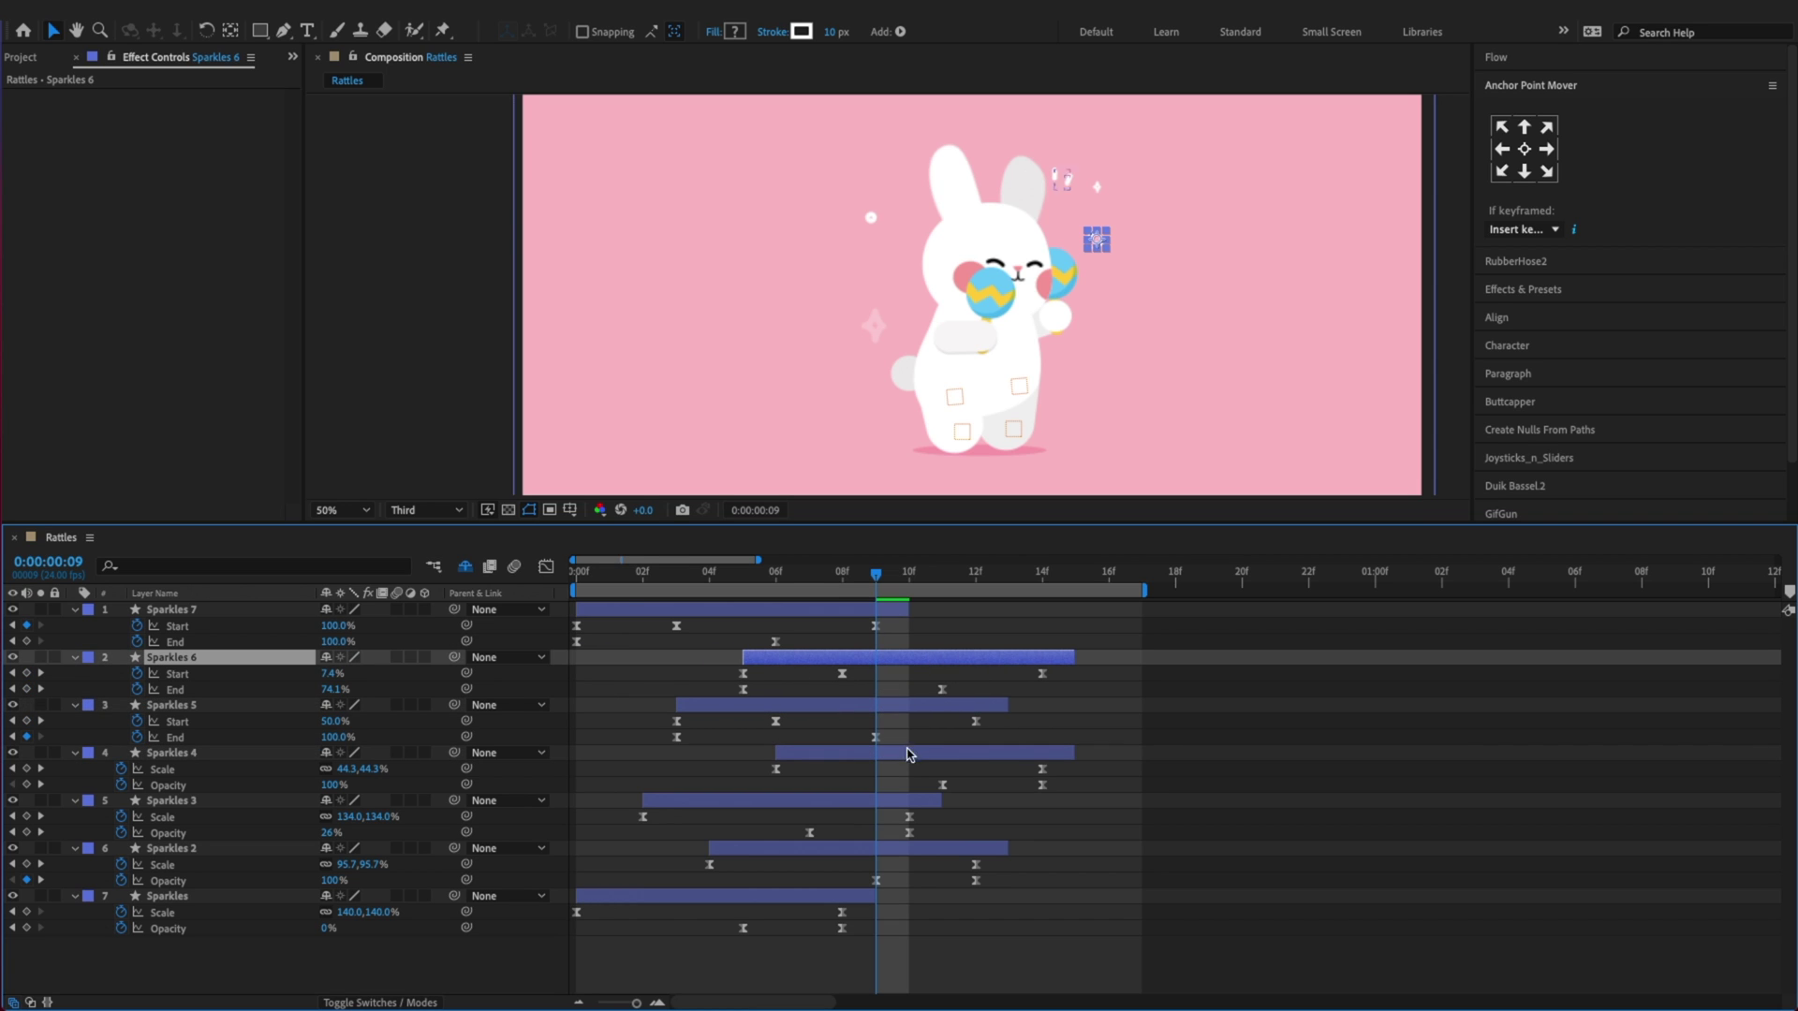
left_click_drag(740, 619, 774, 619)
left_click(1301, 734)
key("super+s")
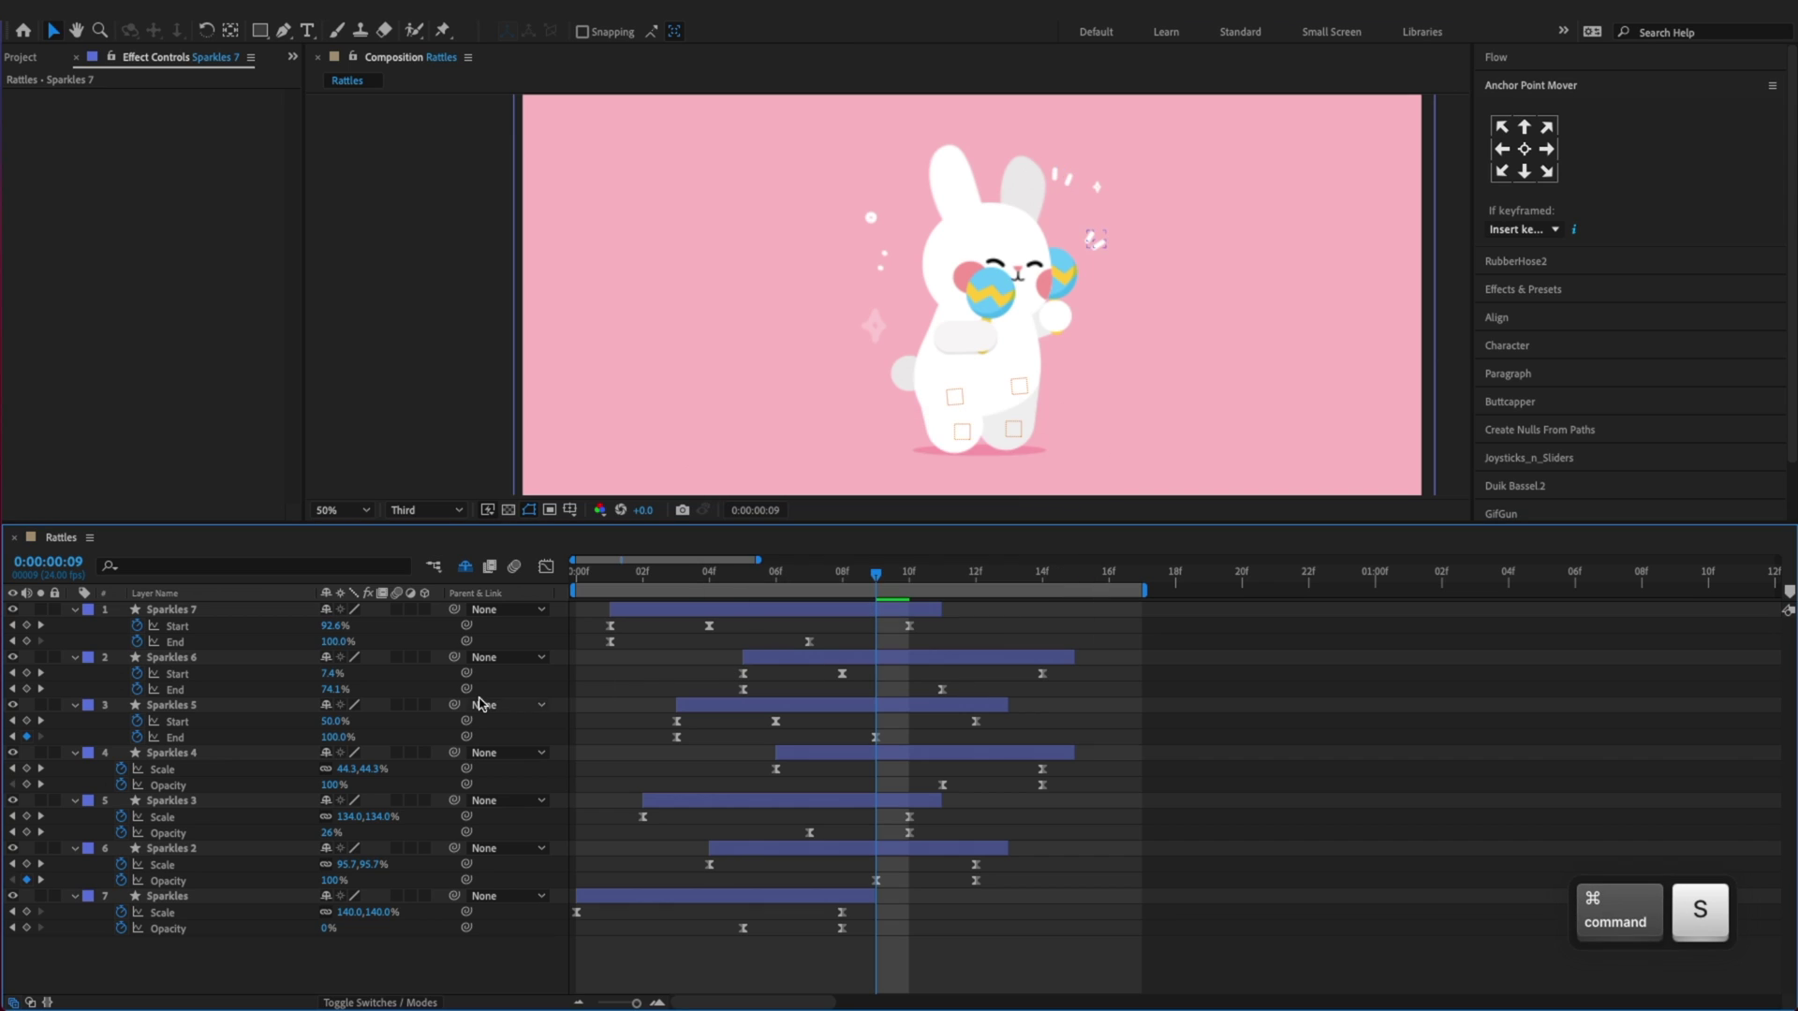
Collapse the revealed keyframe properties of all seven Sparkles layers and save the project
left_click(228, 608)
left_click(182, 898, "shift")
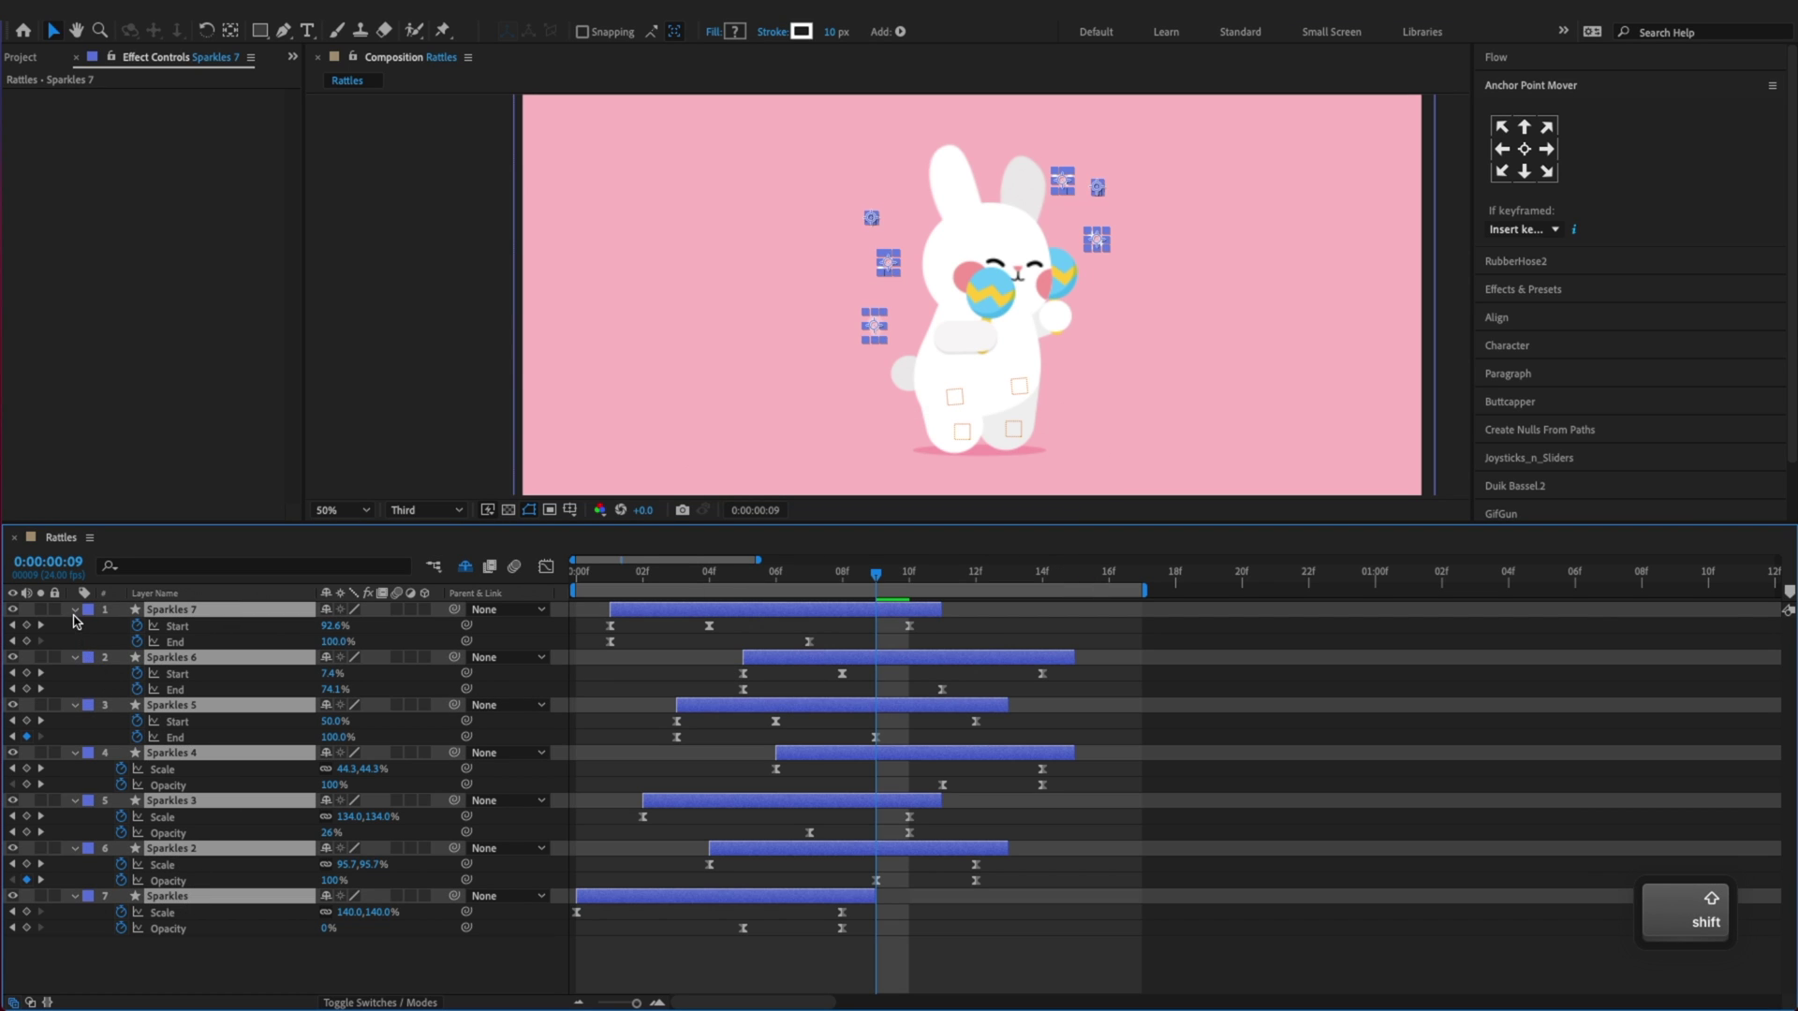
key("u")
key("super+s")
left_click(240, 832)
left_click(204, 612)
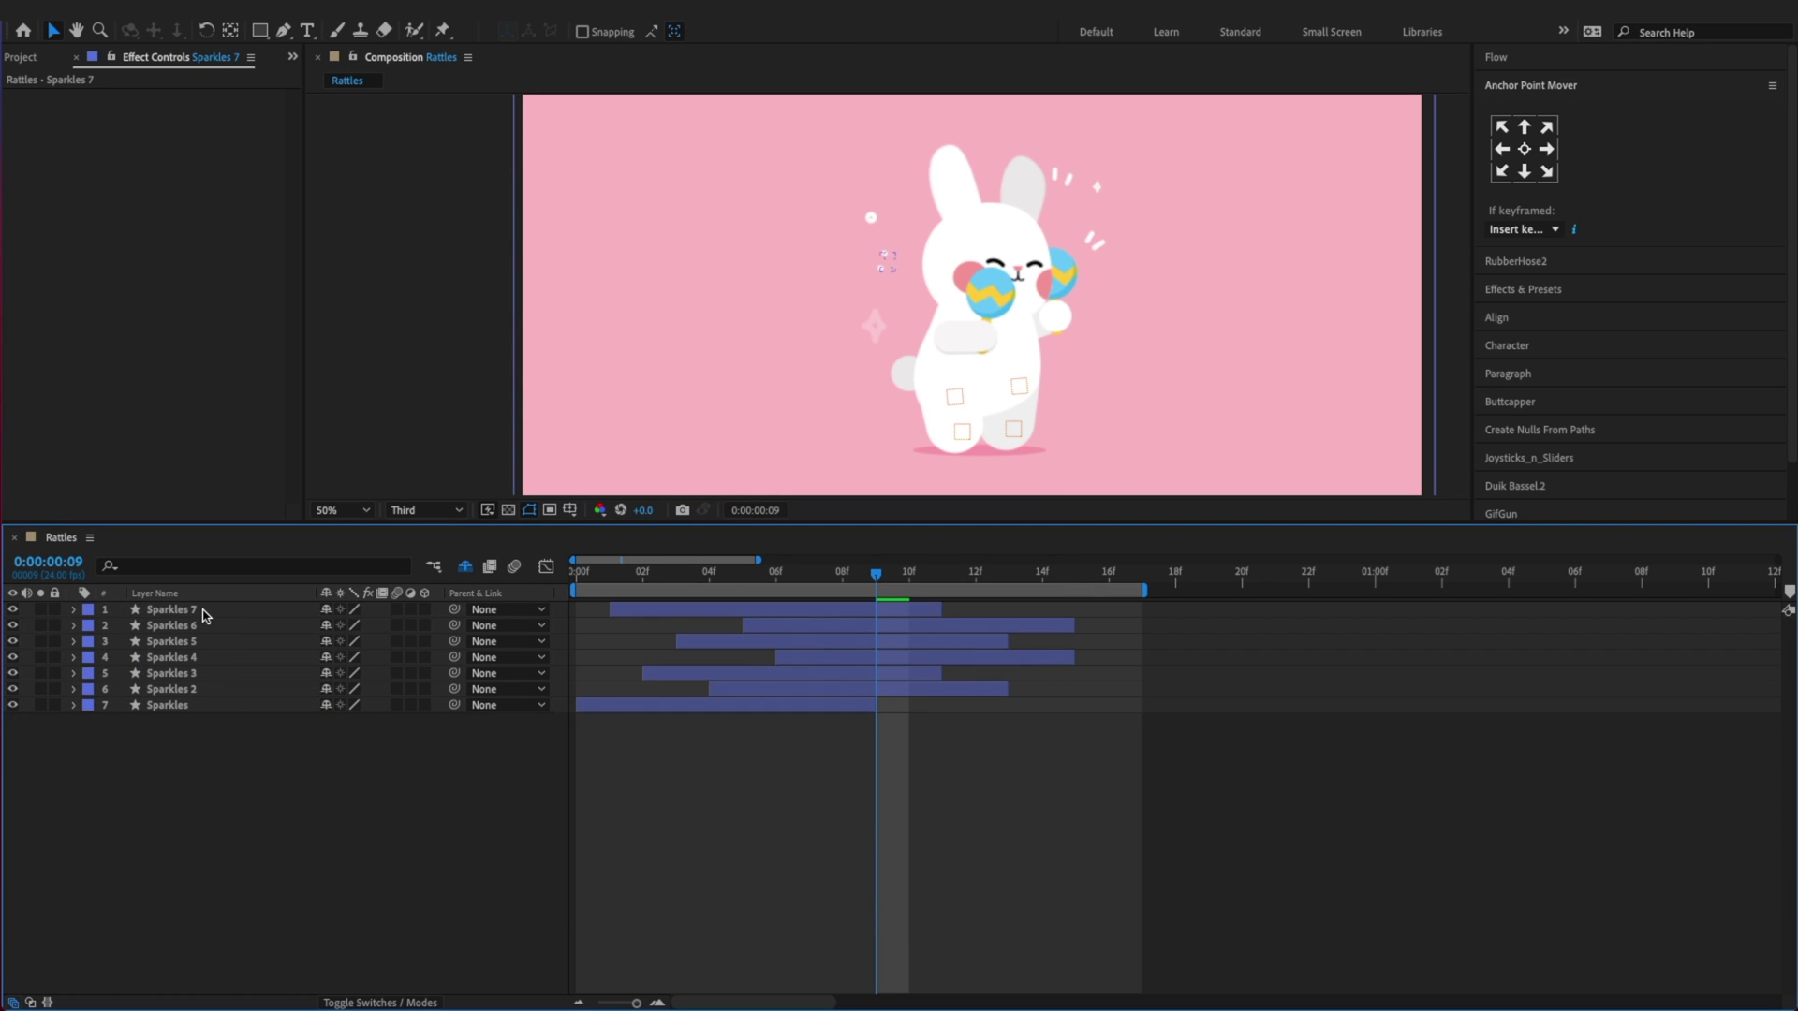
Play the animation to check the staggered sparkle timing and save the project
key("space")
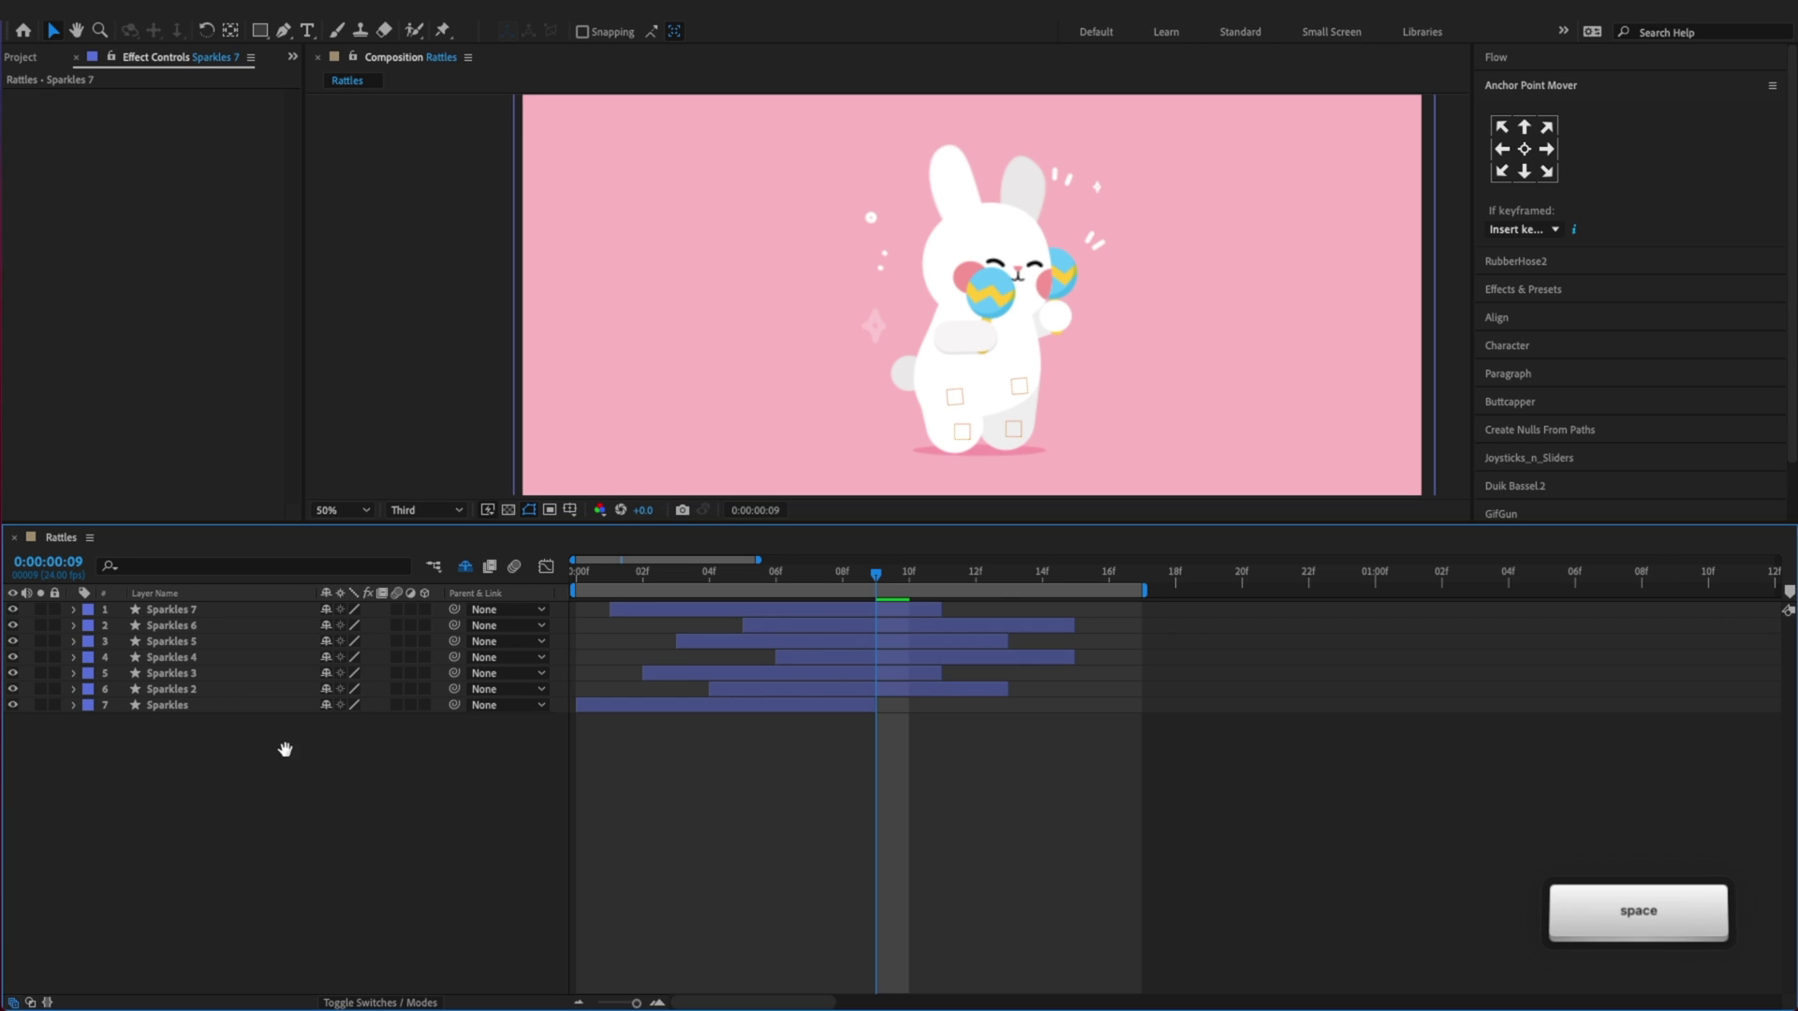
key("space")
key("super+s")
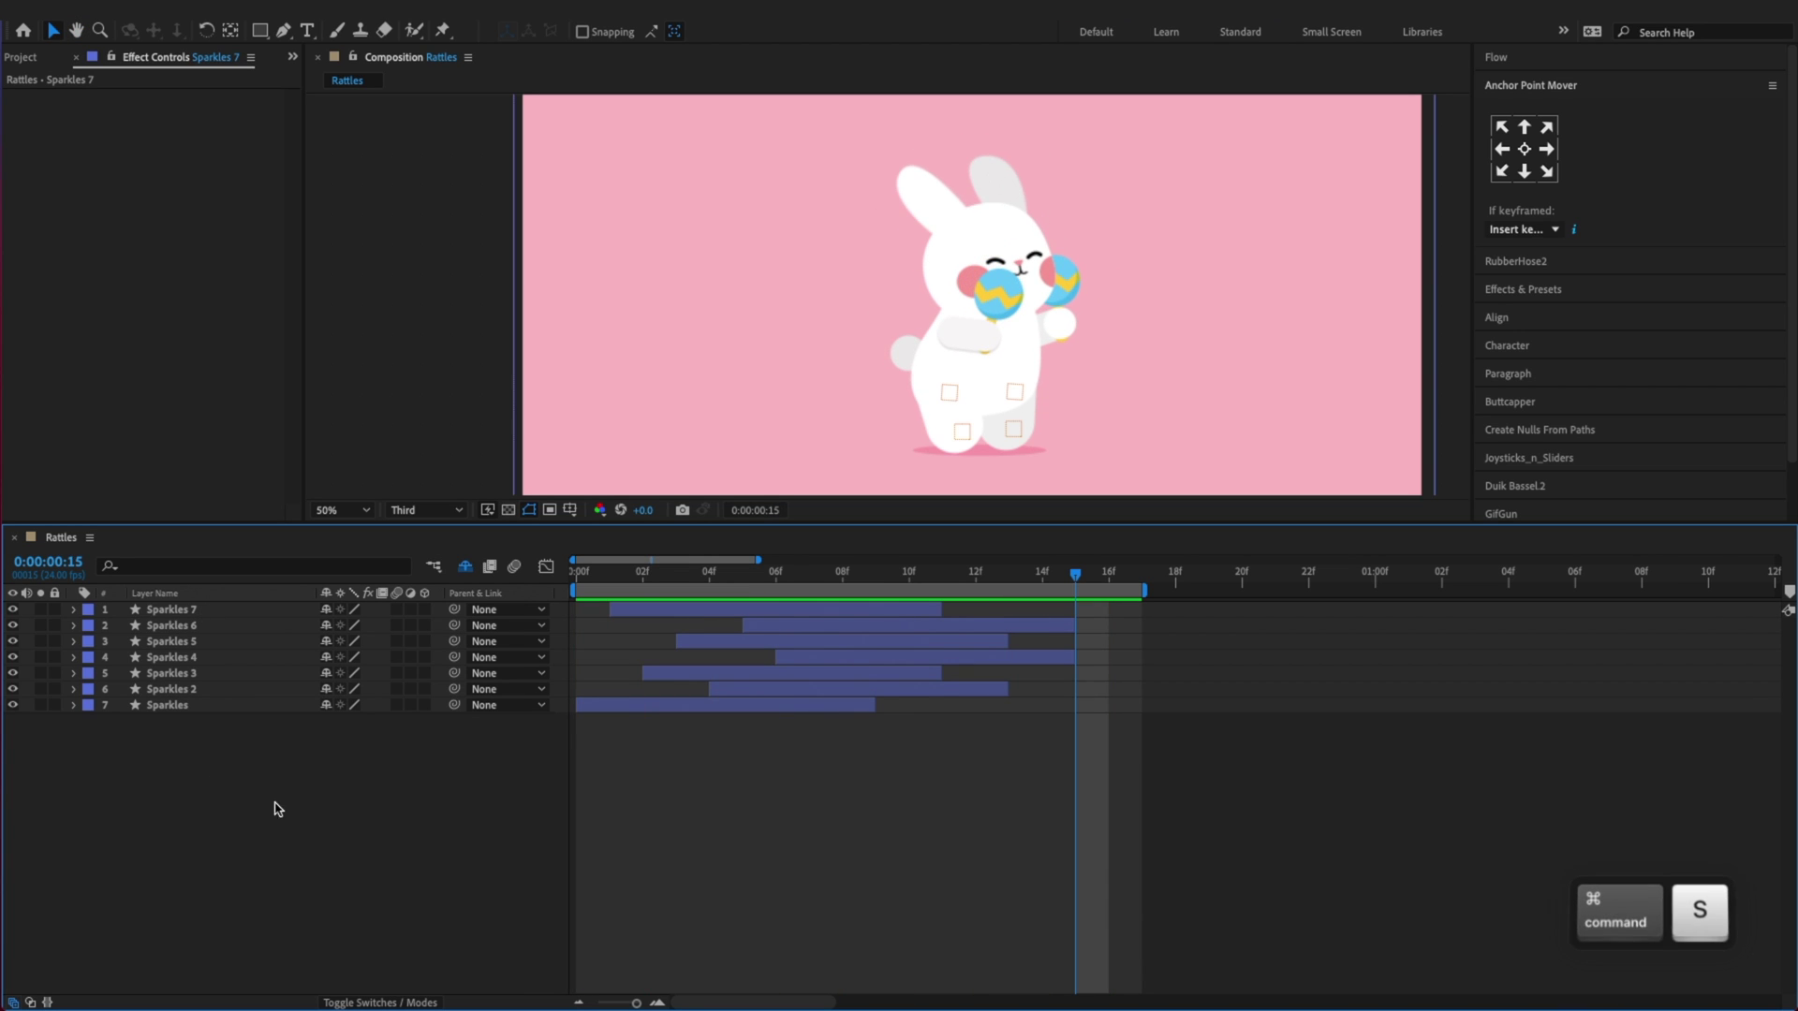
Pre-compose all seven sparkle layers into a new composition named Sparkles, moving all attributes into it
left_click(237, 611)
left_click(214, 705, "shift")
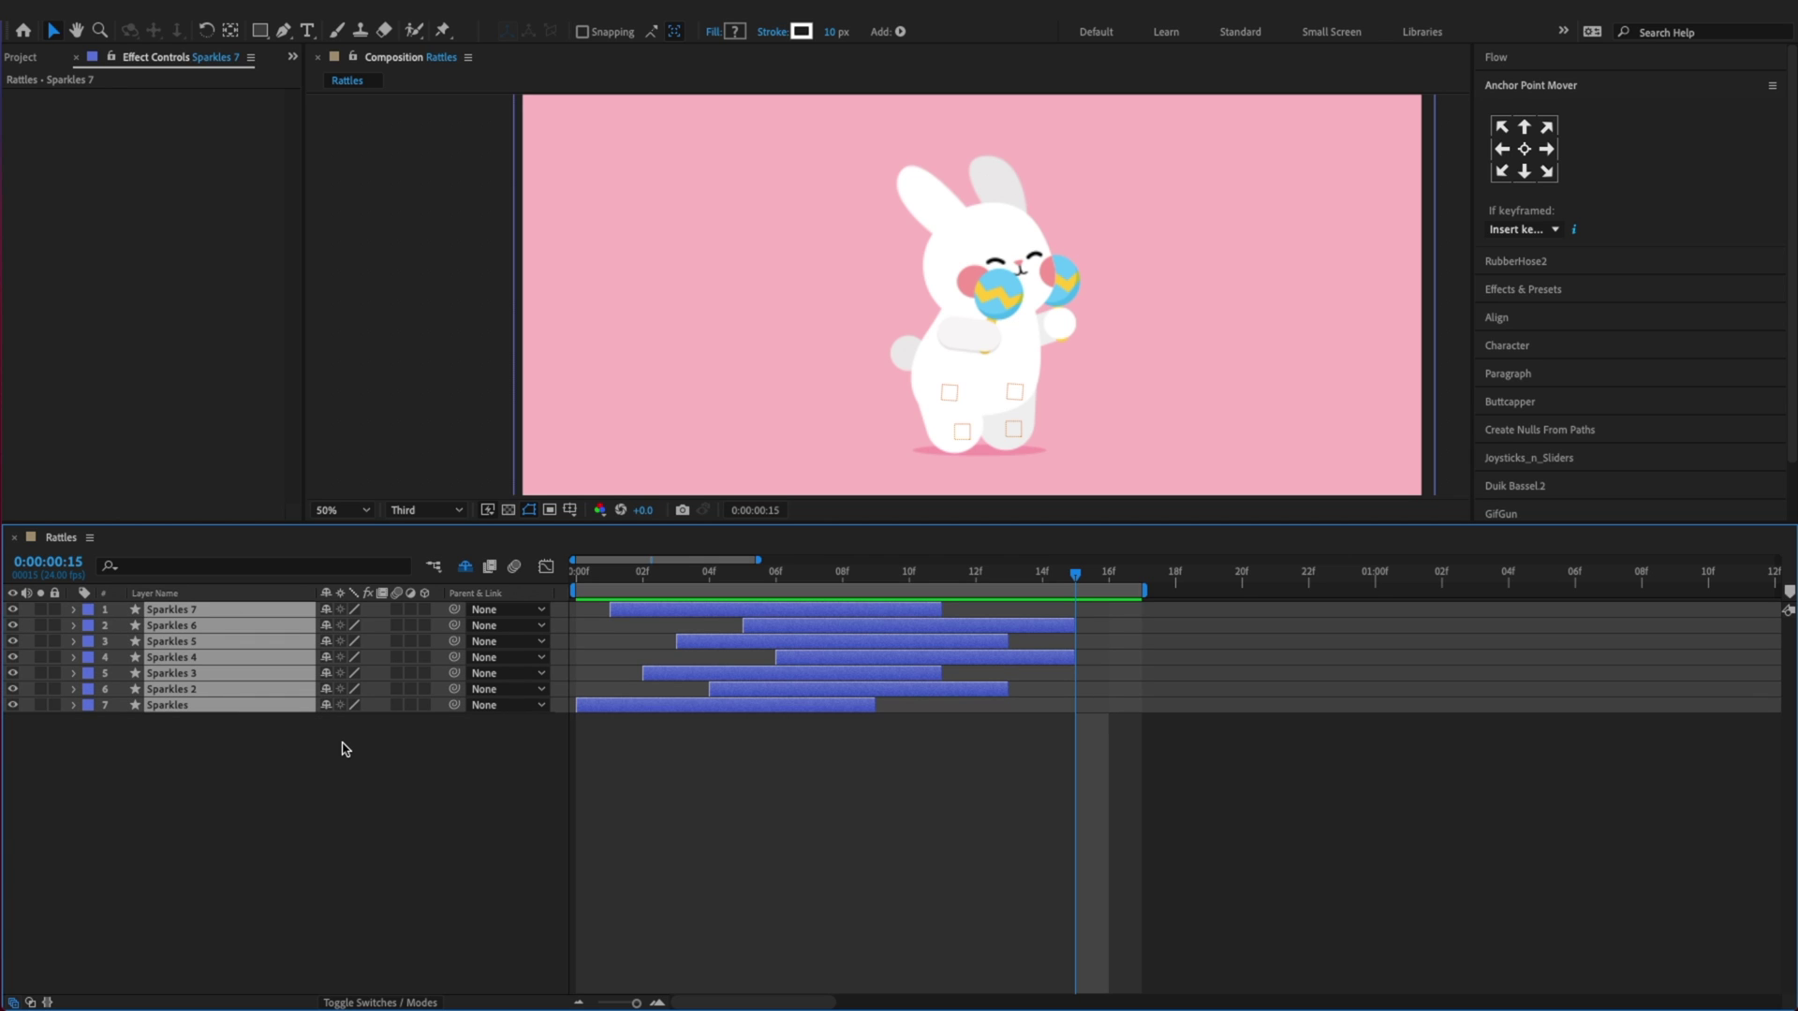
key("super+shift+c")
type("Sparkles")
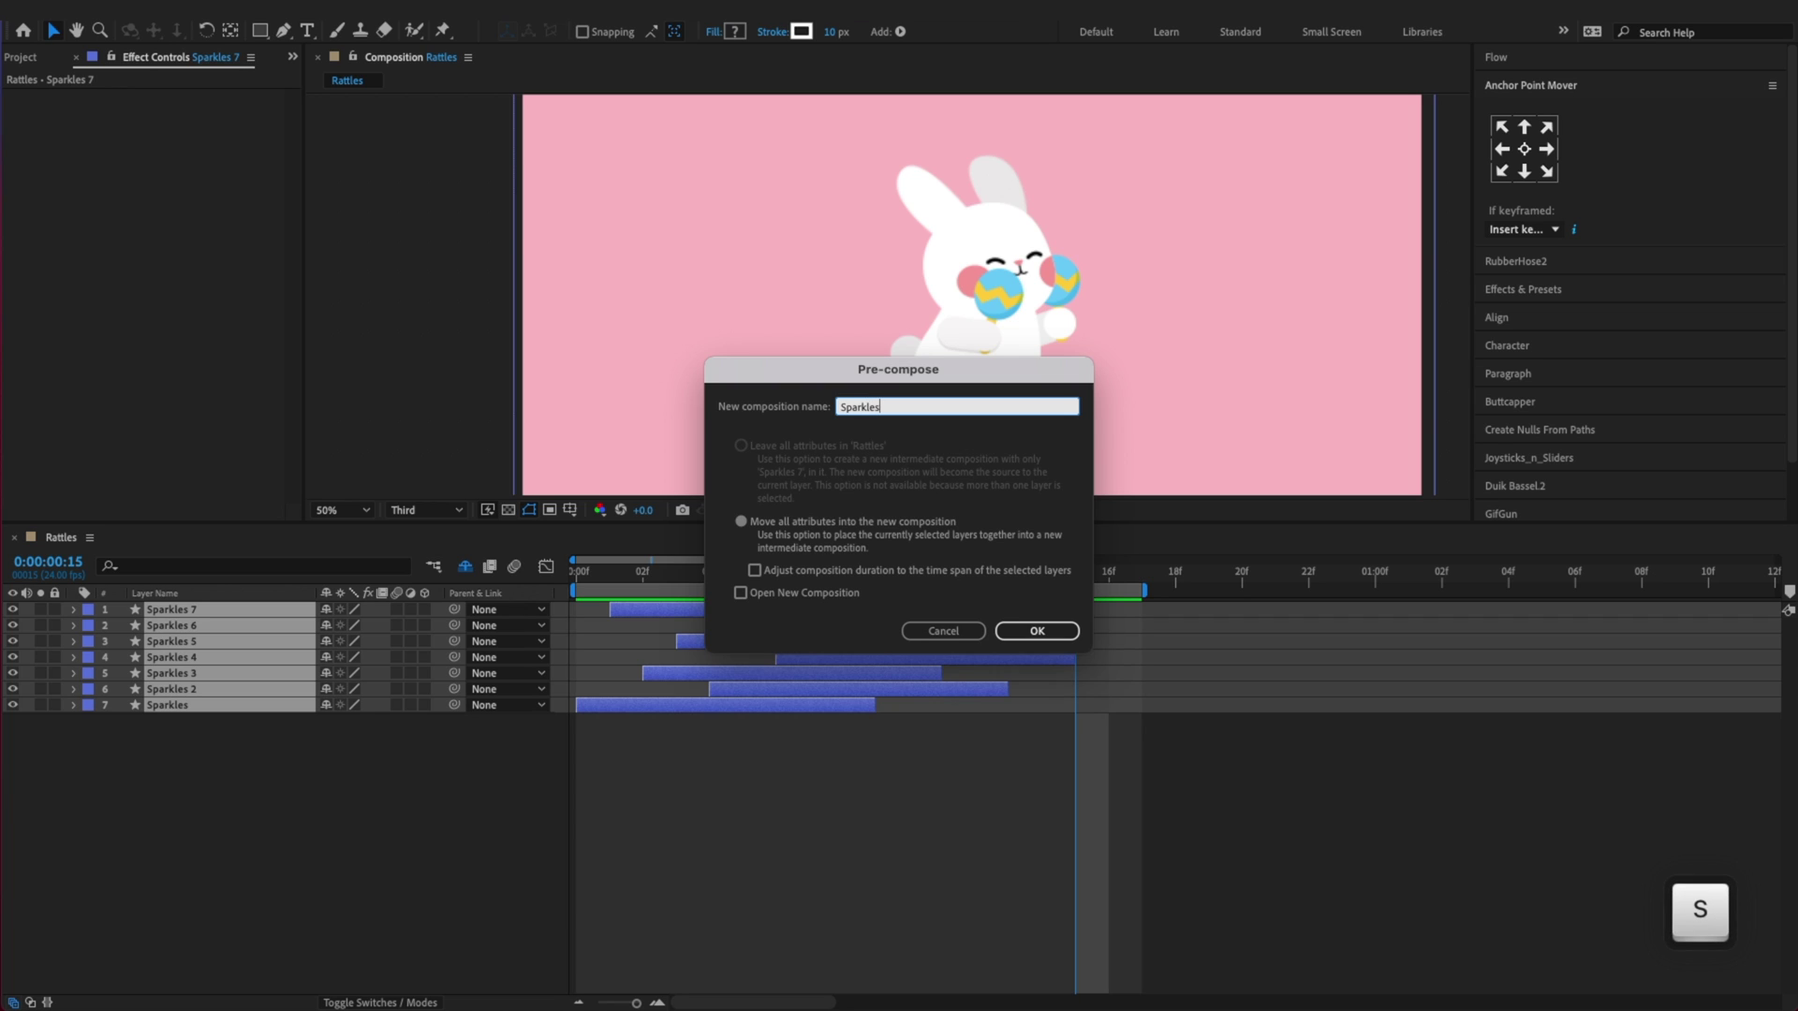
key("Return")
Duplicate the Sparkles precomp twice, shift one copy to start at frame 8 and the other to end at frame 9, and save
left_click_drag(1075, 572, 576, 573)
left_click(188, 611)
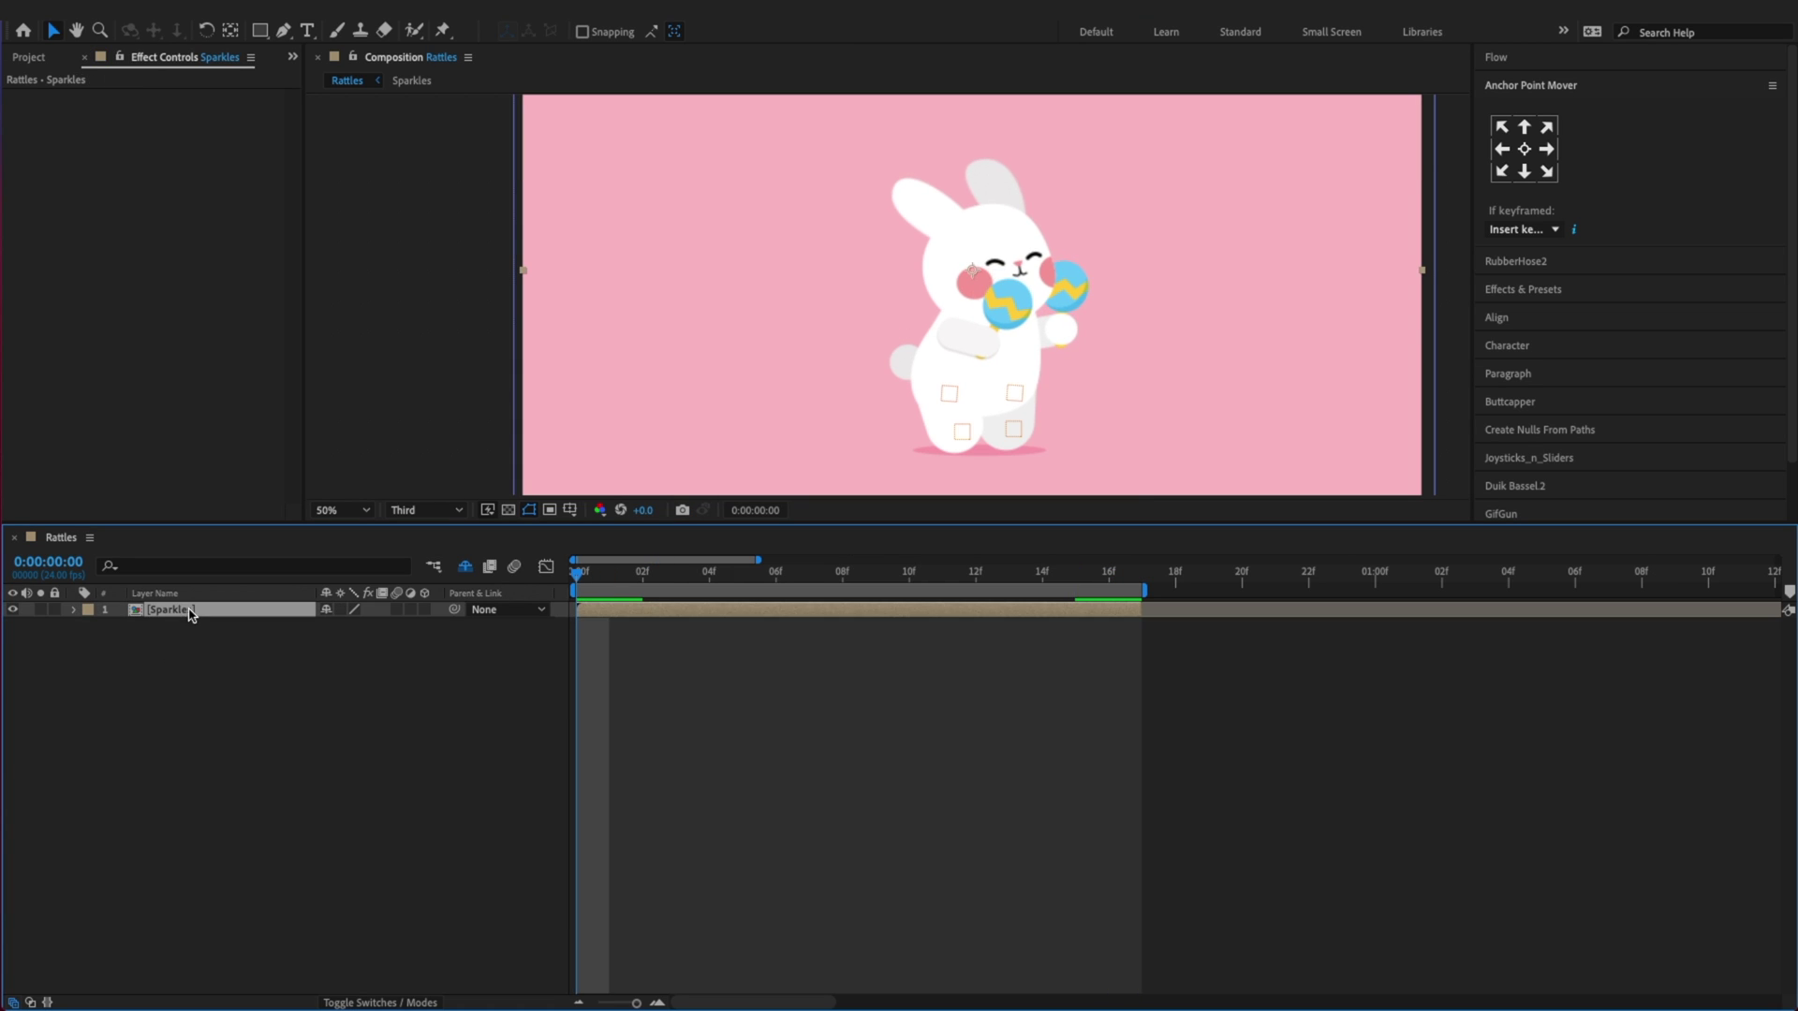
key("super+d")
key("super+d")
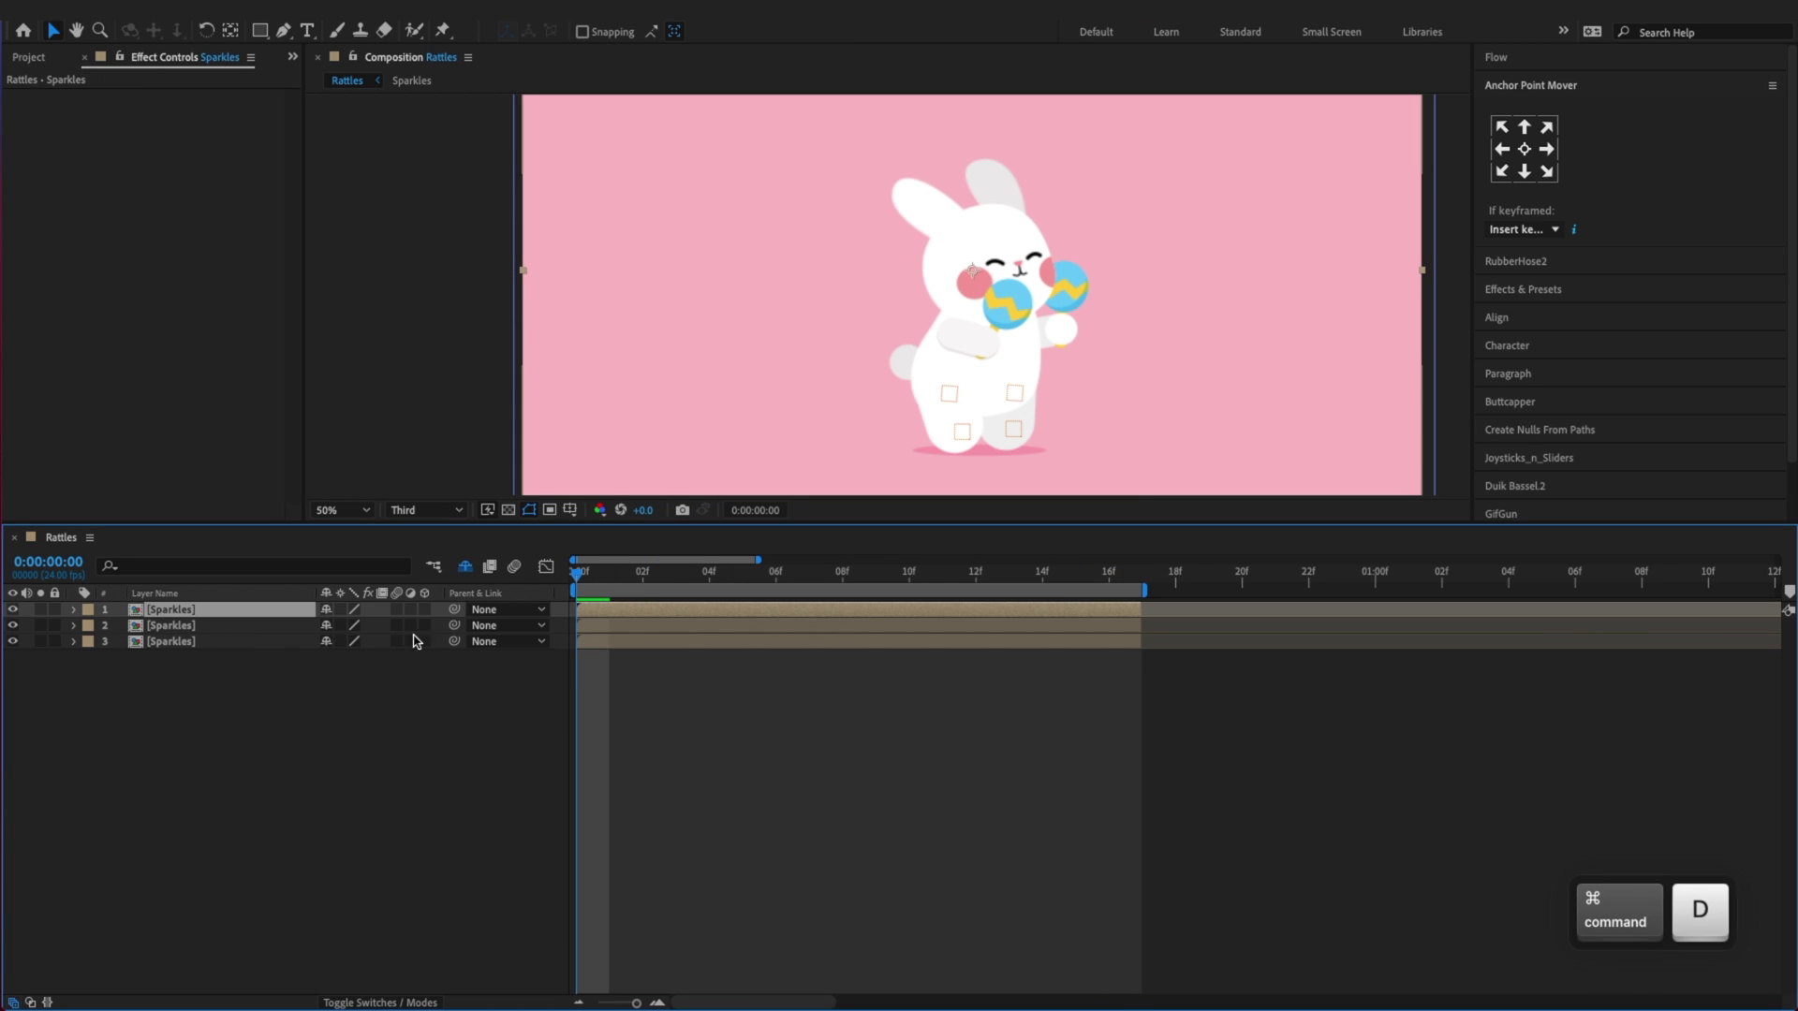
left_click(777, 669)
left_click(717, 614)
left_click_drag(653, 610, 914, 615)
left_click(1117, 626, "shift")
left_click(1154, 611)
left_click(1125, 628, "shift")
key("super+s")
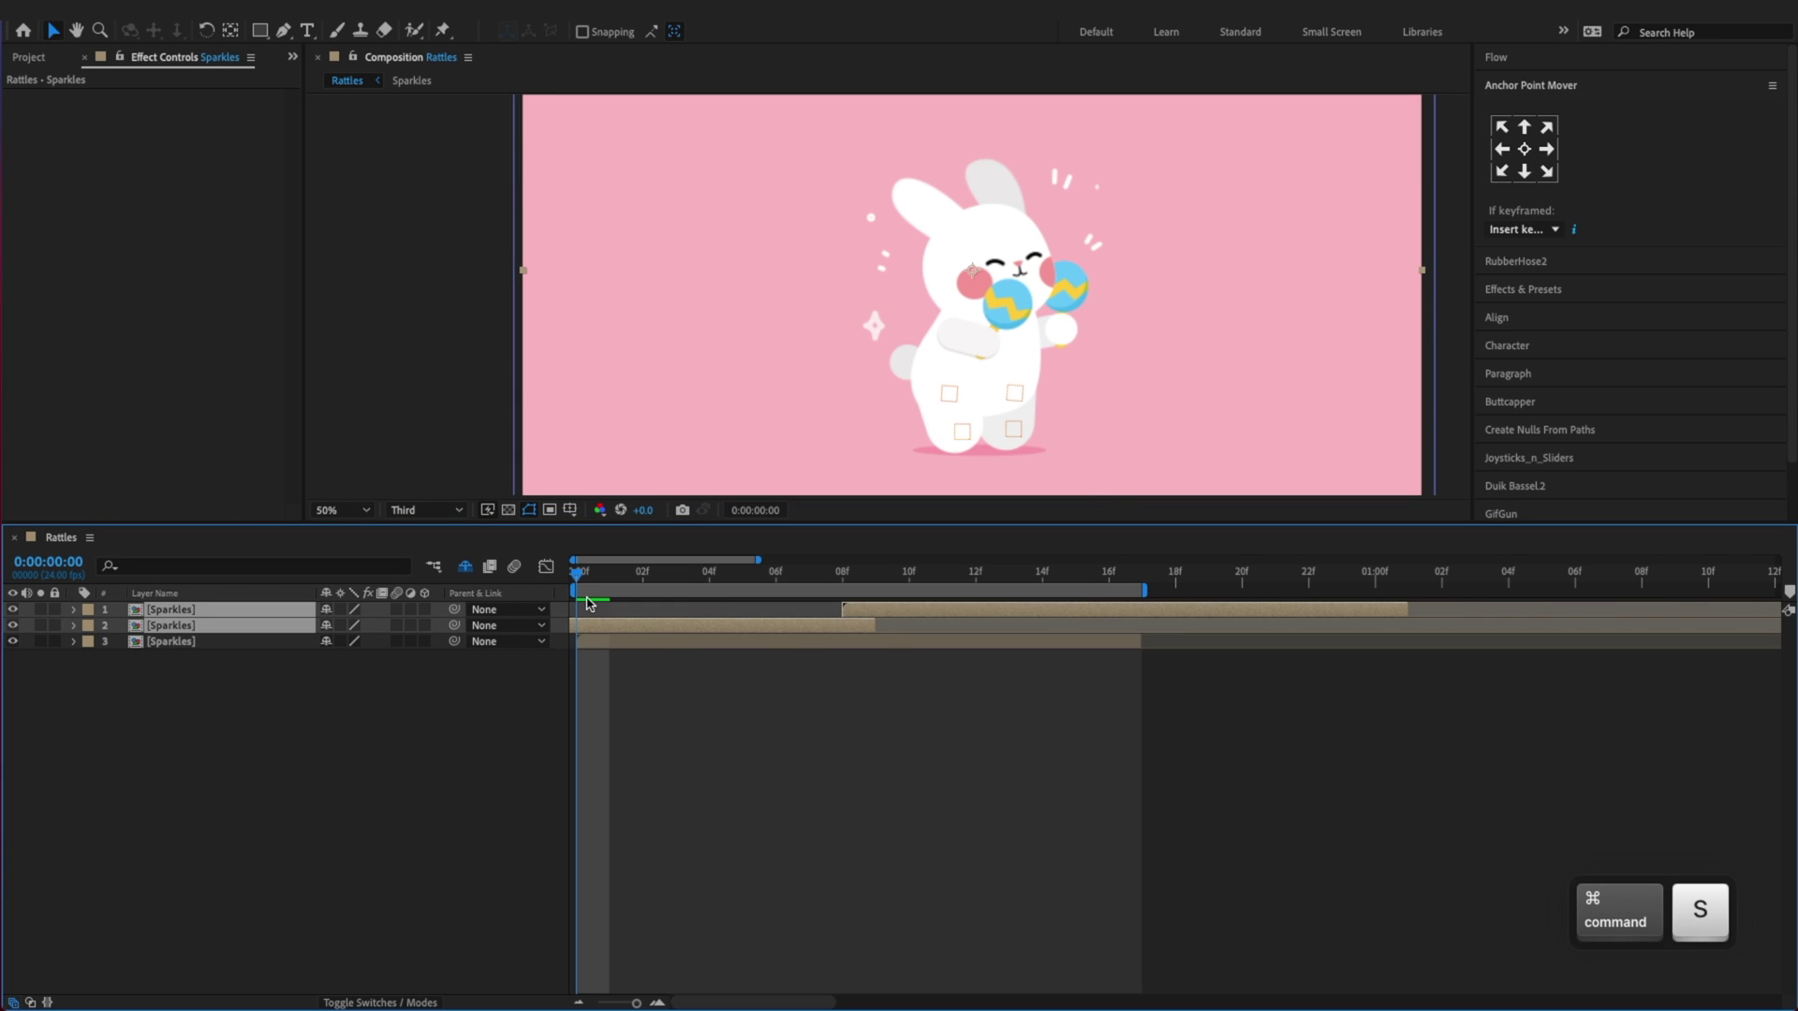
Play the animation to check the looping sparkles and fit the whole composition in the viewer
left_click(1109, 573)
key("space")
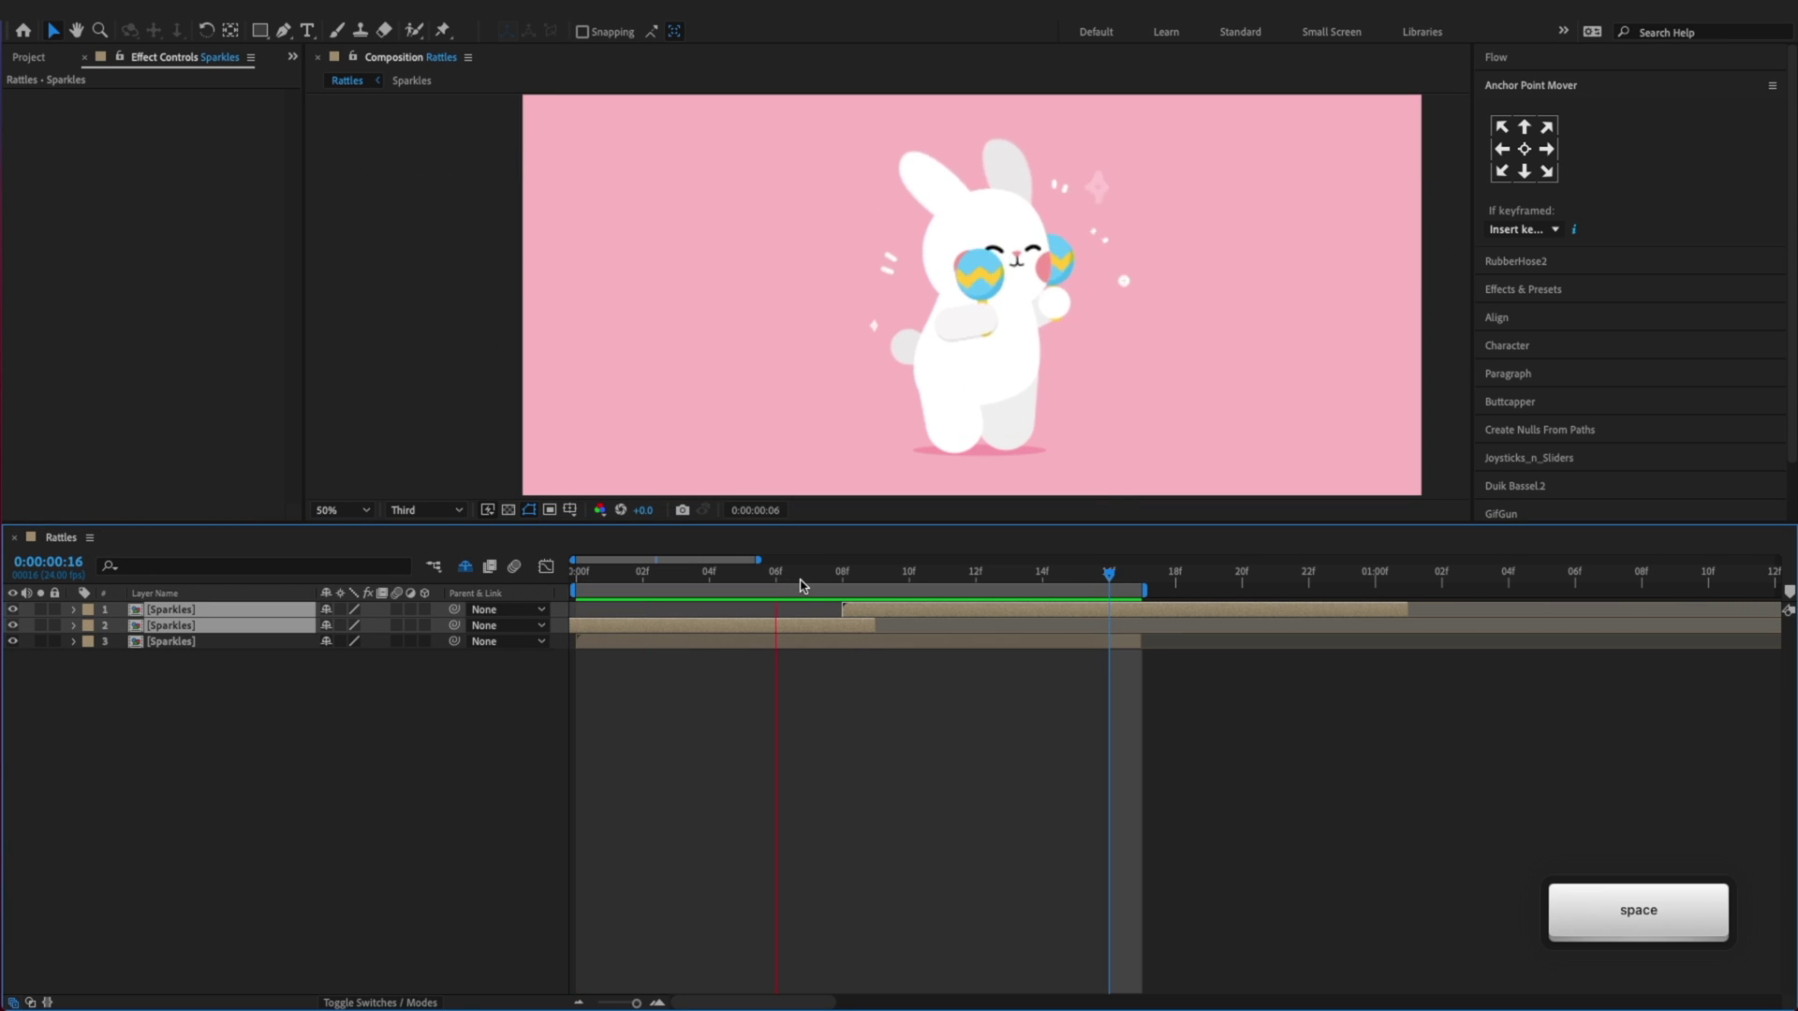
left_click(342, 510)
left_click(356, 532)
left_click(398, 778)
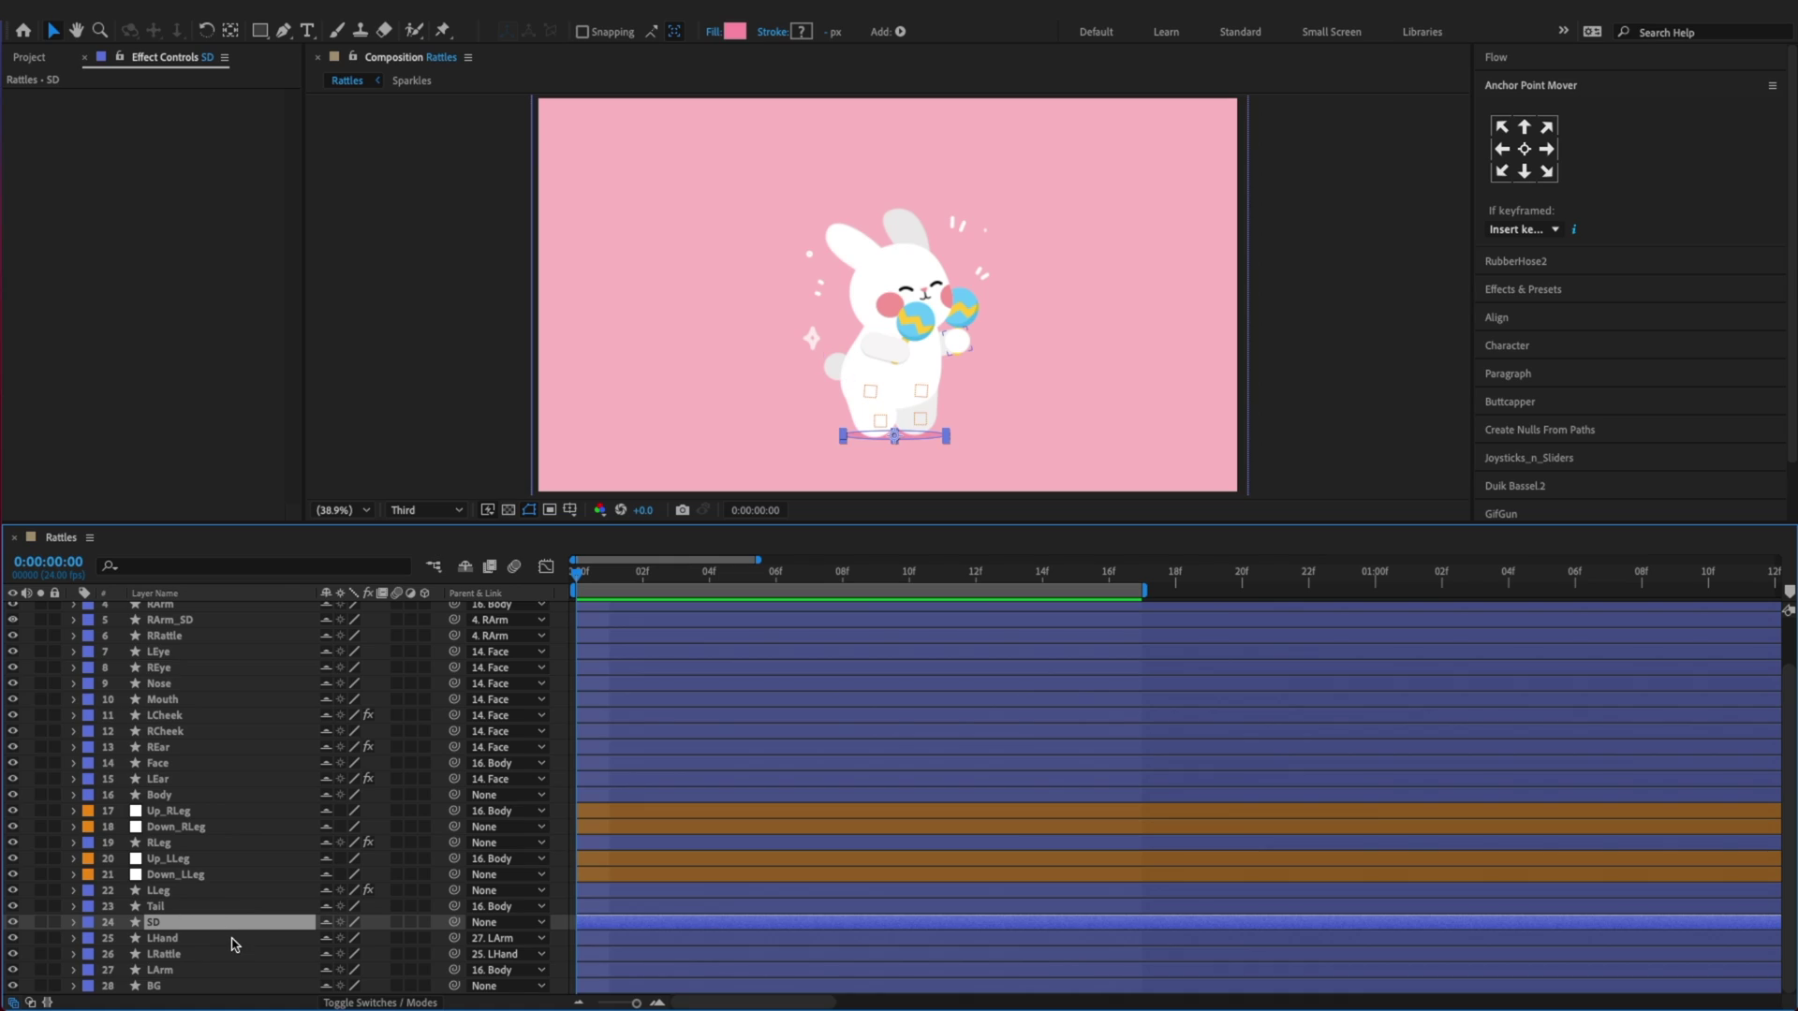
Copy the Body layer's Scale keyframes onto the SD shadow layer starting at frame 0
key("s")
key("super+s")
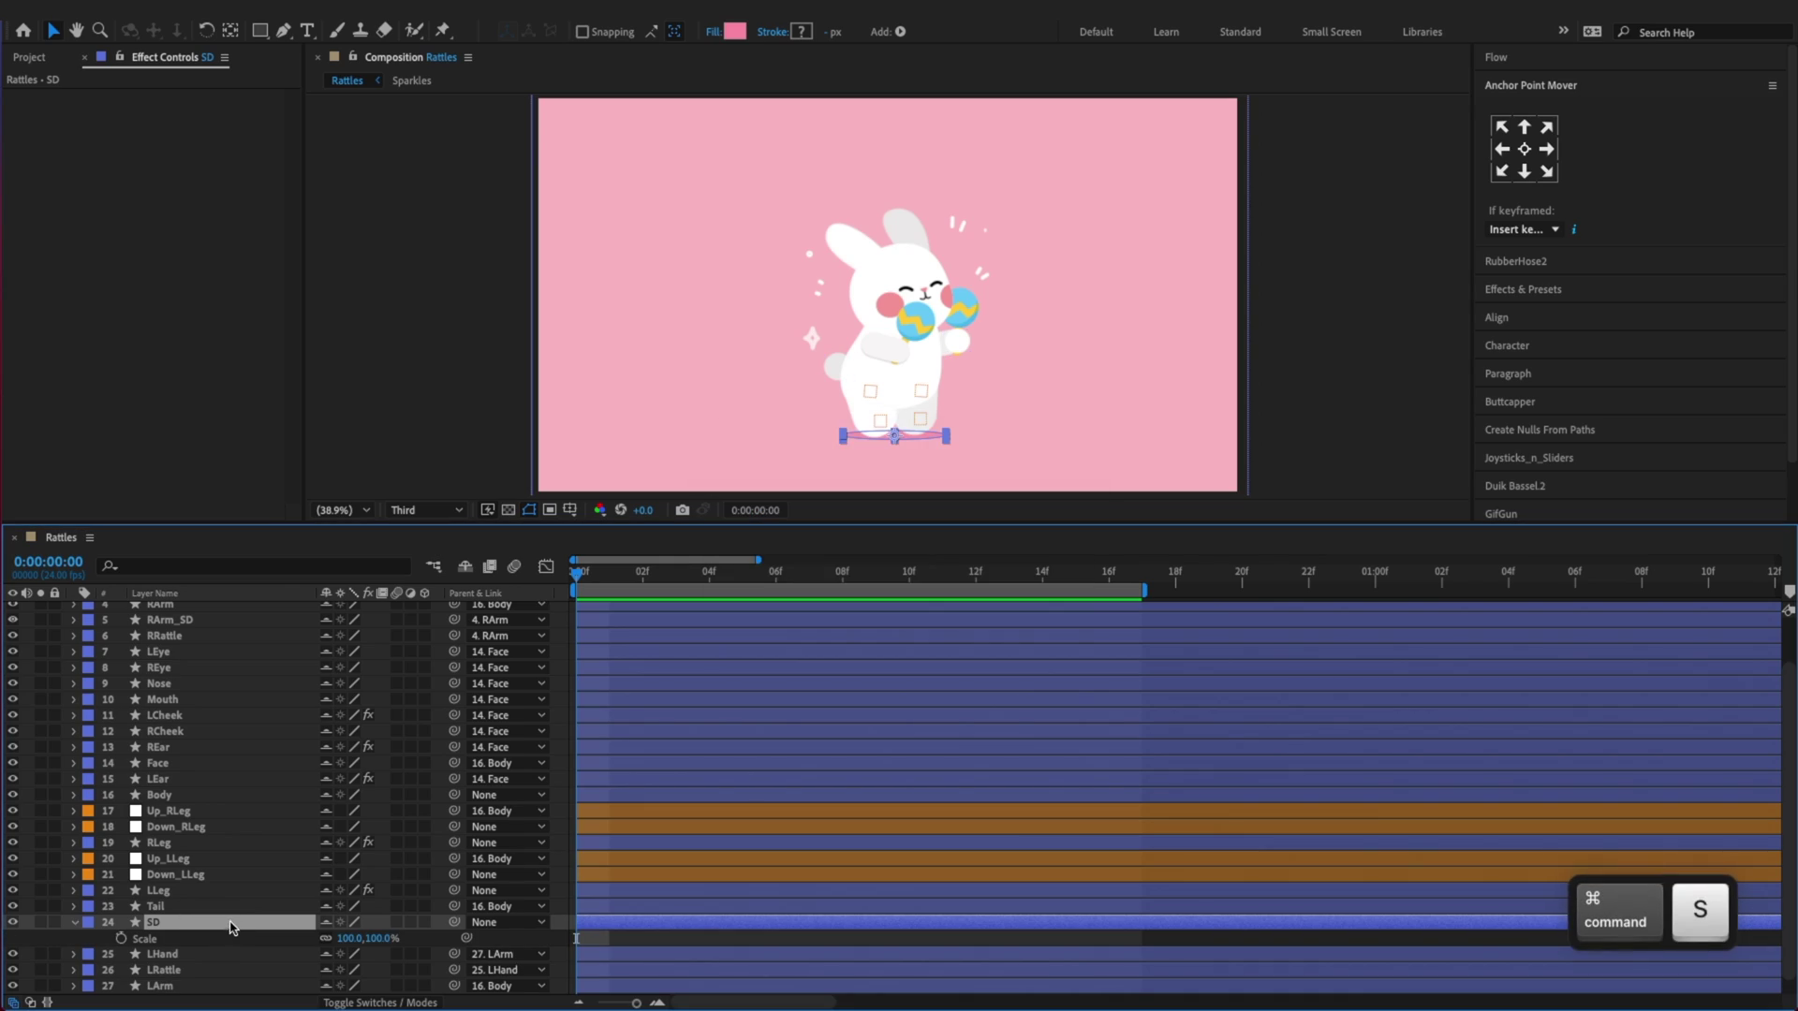
left_click(178, 795)
key("s")
left_click(183, 811)
key("super+c")
left_click(181, 955)
key("super+v")
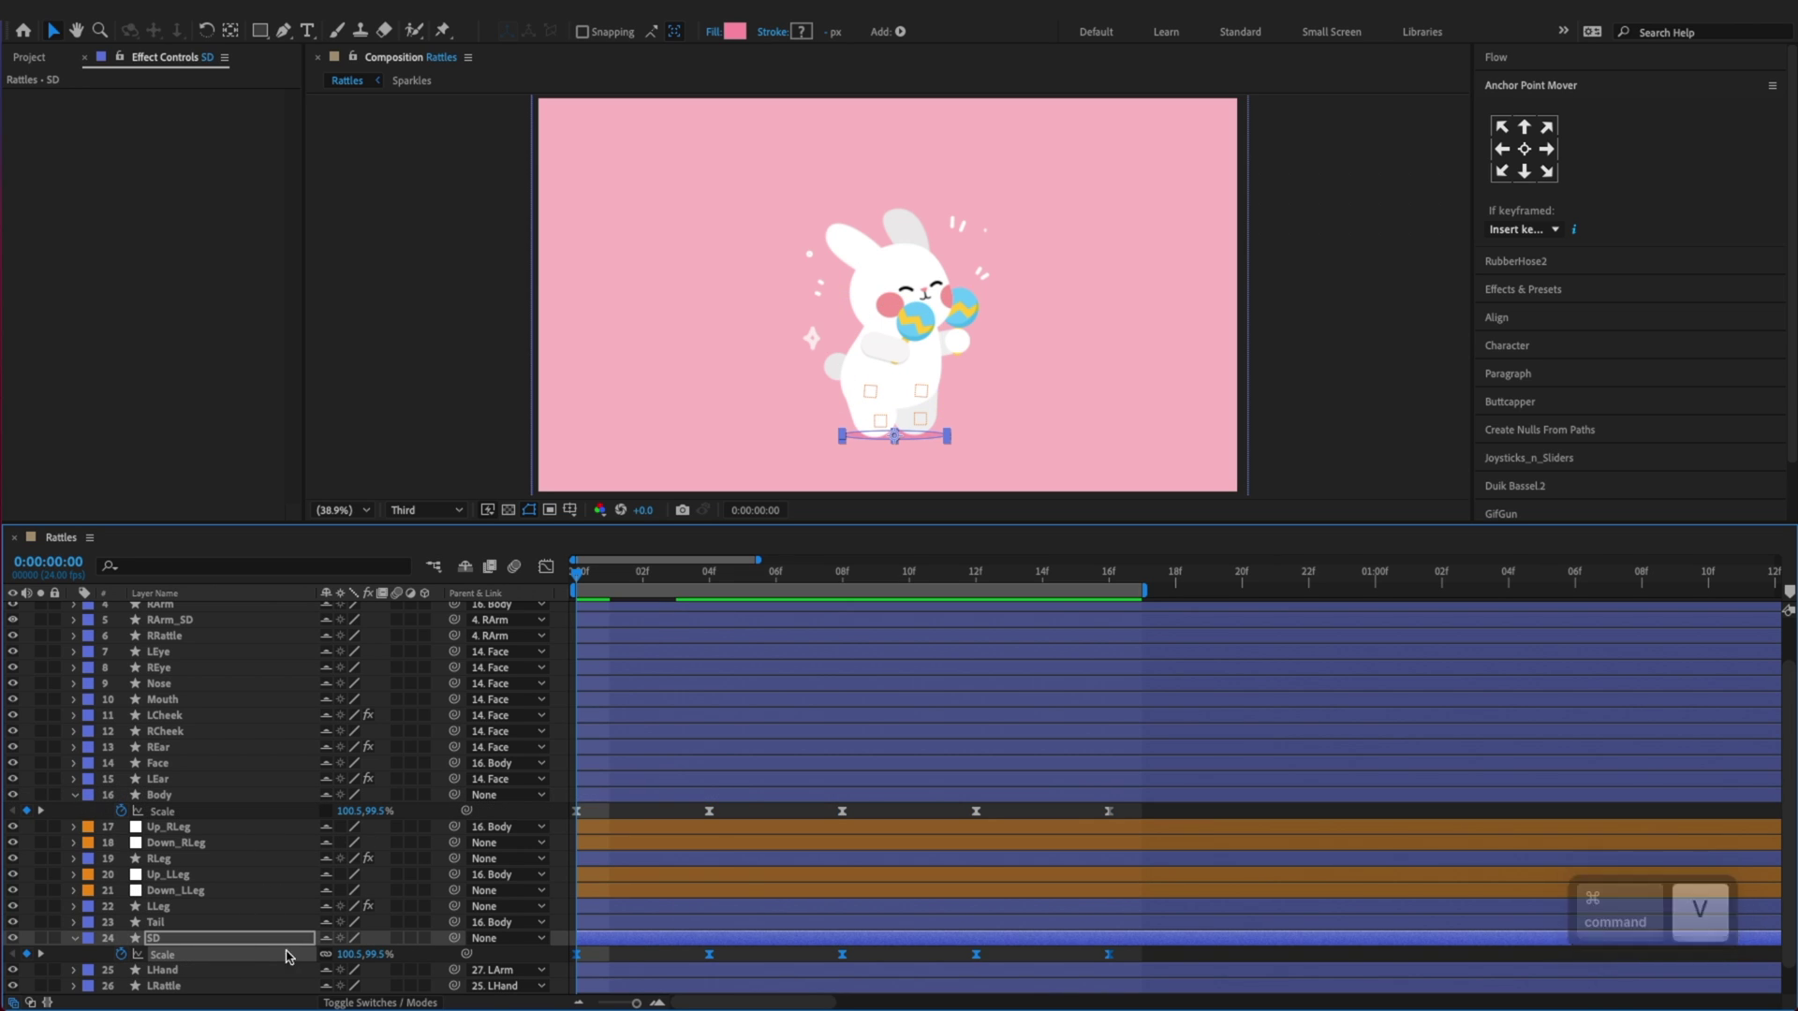
Play the animation to check the shadow's scaling, go to the keyframe at frame 4 and save the project
left_click(642, 960)
key("space")
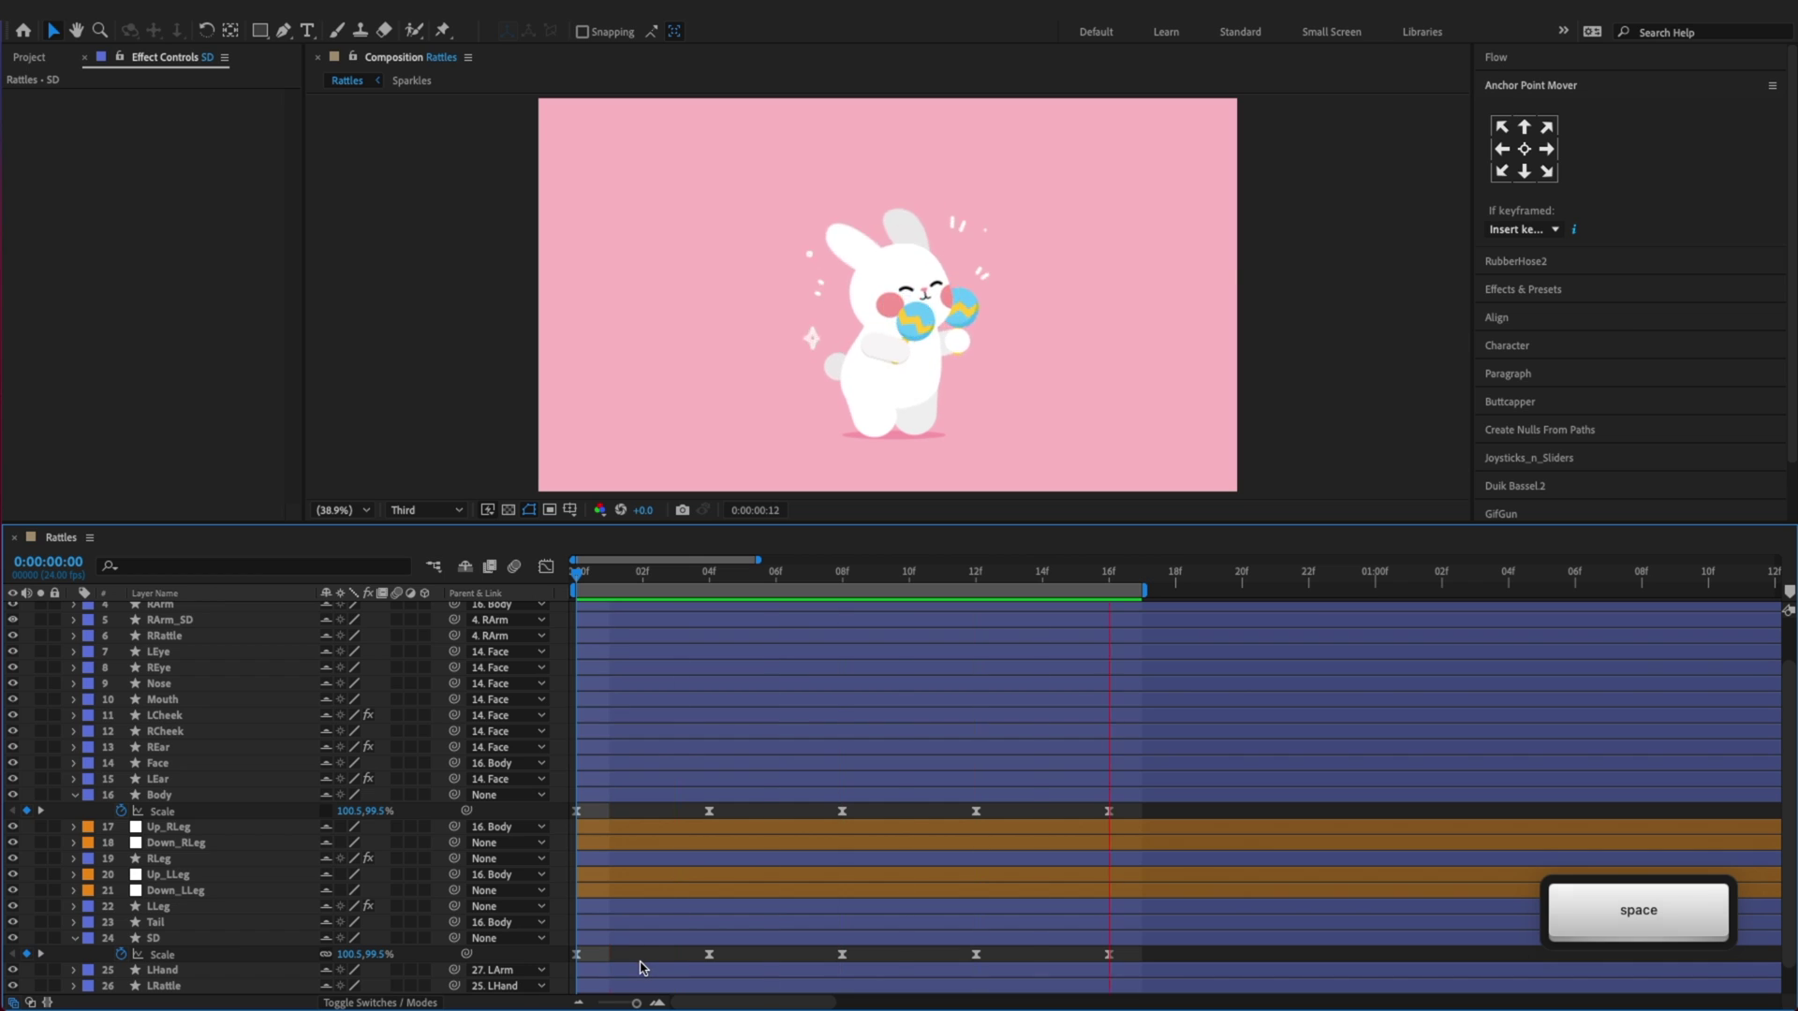
key("space")
key("super+s")
key("z")
key("x")
key("super+s")
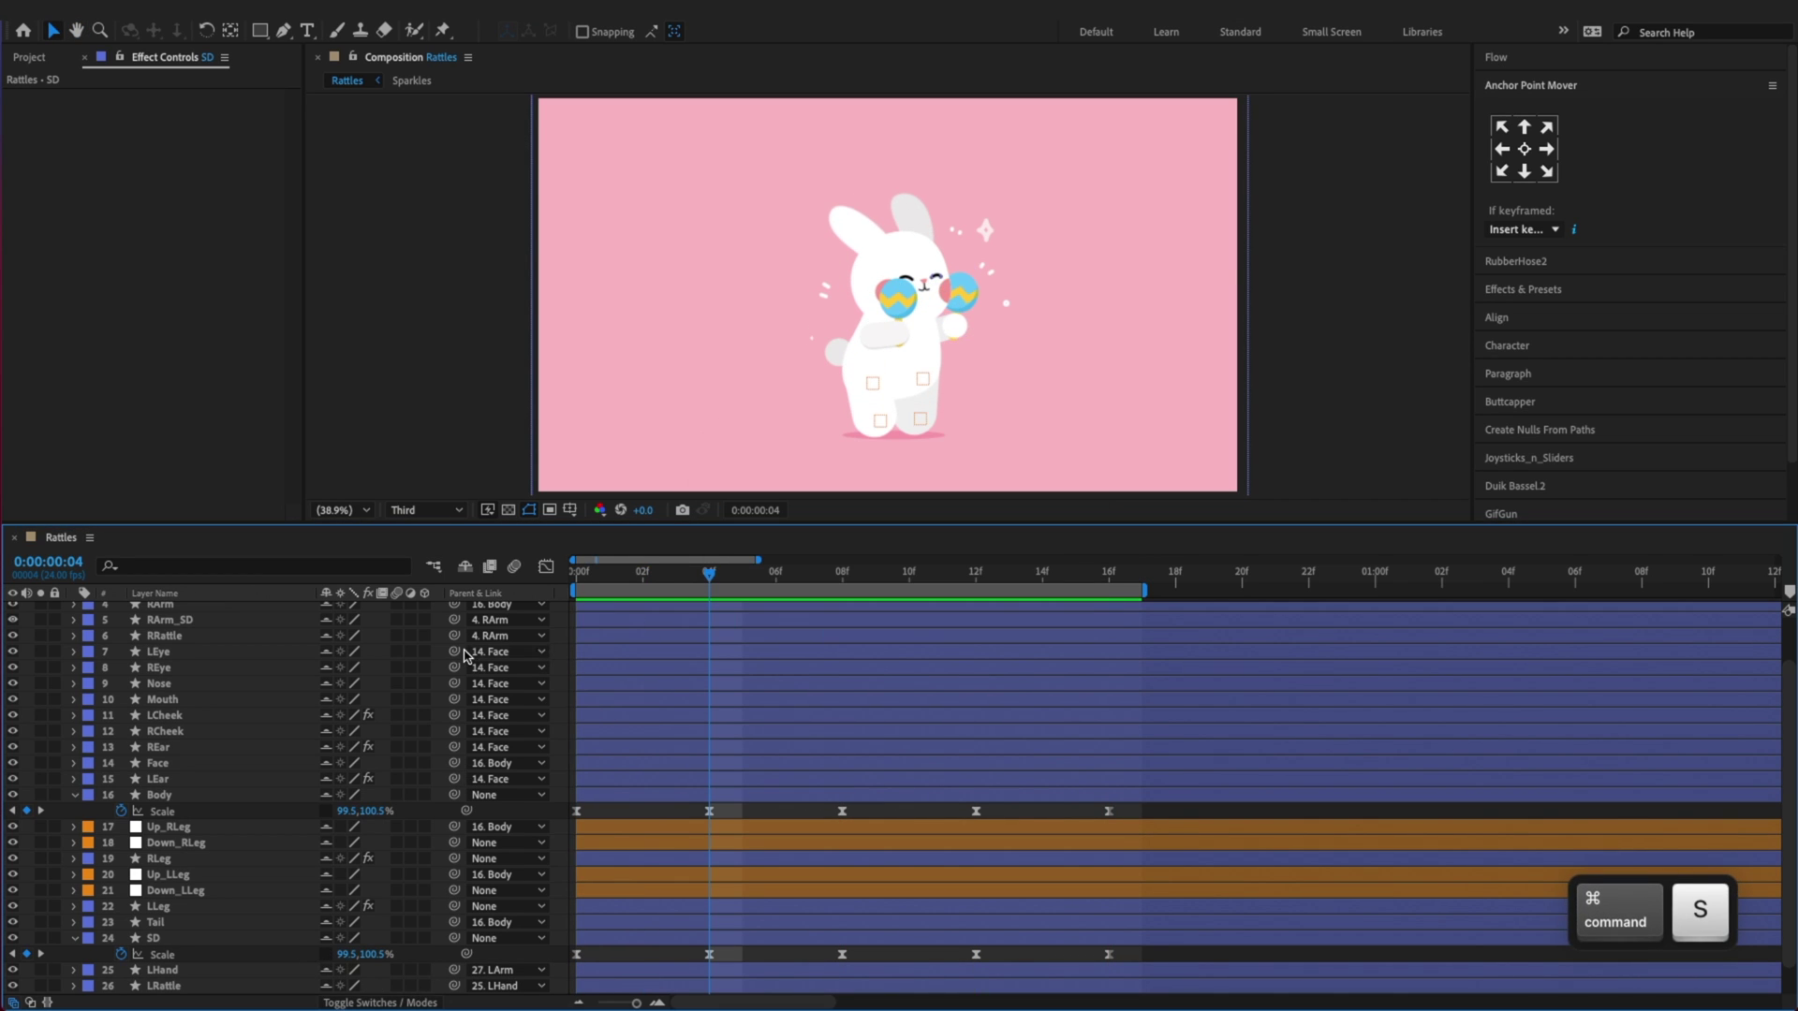
Exaggerate the SD shadow's Scale keyframes in the Graph Editor, reaching 106.5, 97.8% at frame 0, and save
left_click(547, 569)
left_click(241, 954)
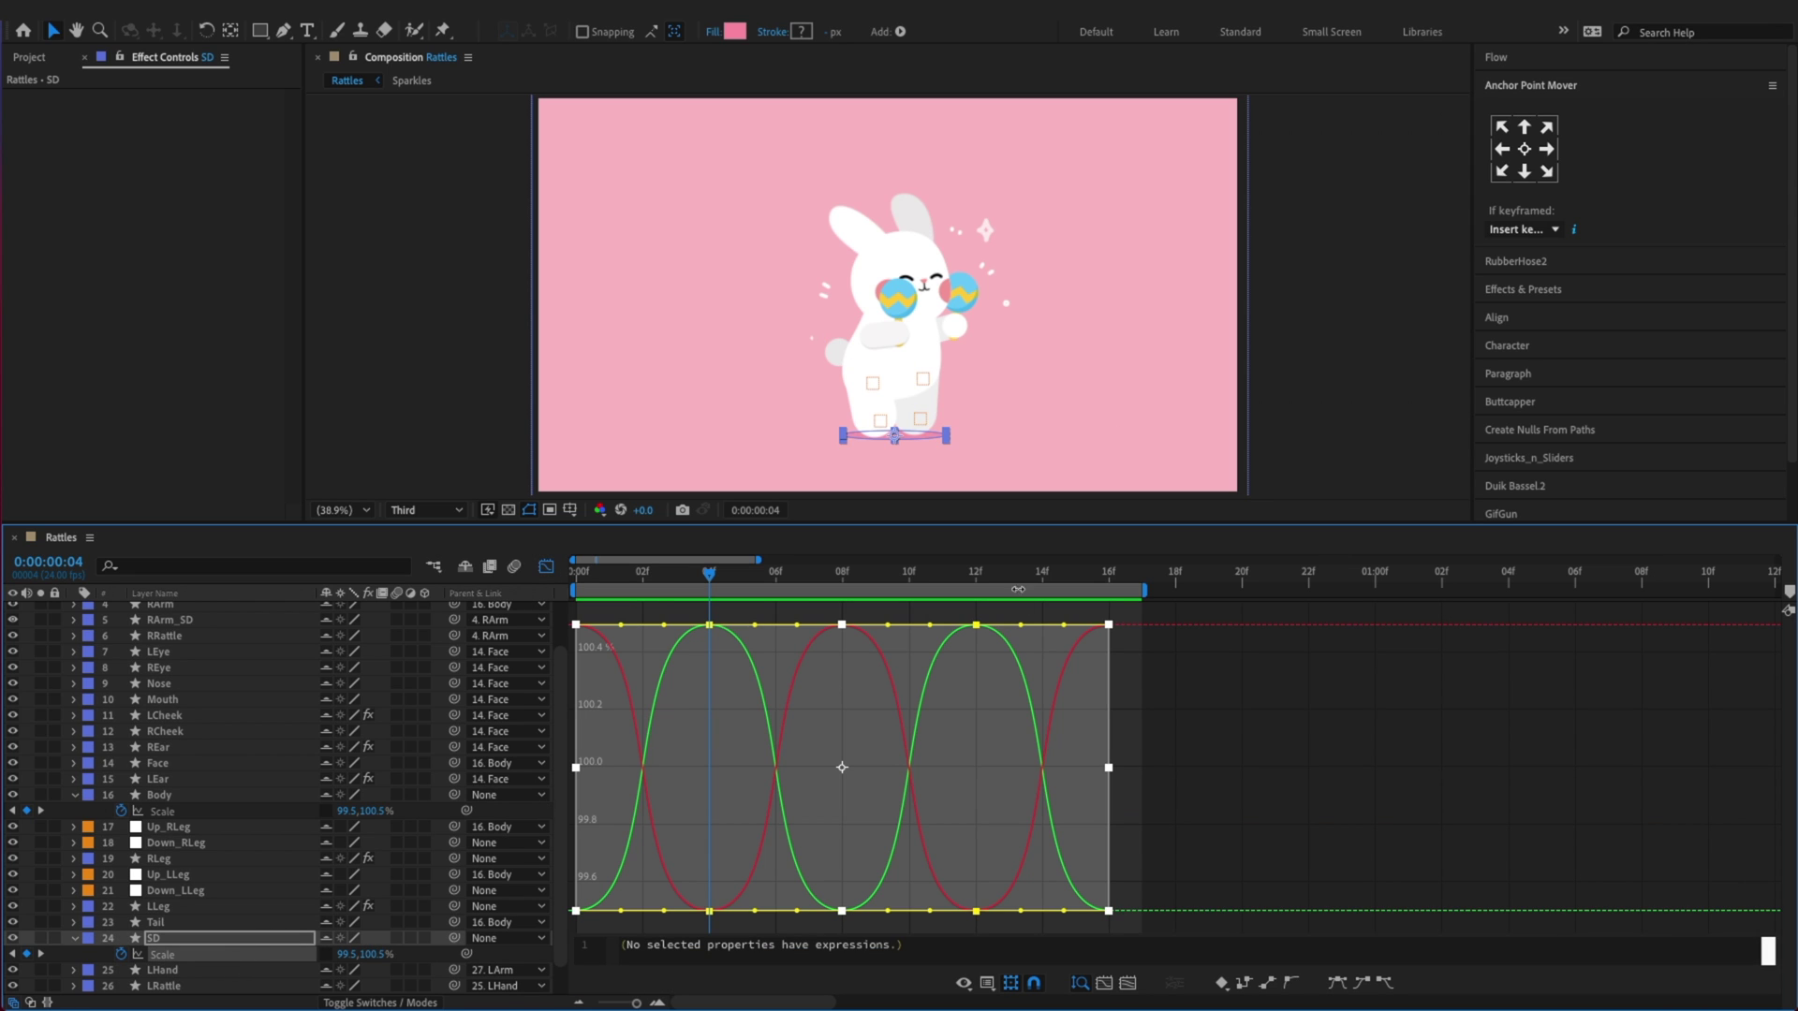
left_click_drag(843, 624, 843, 562)
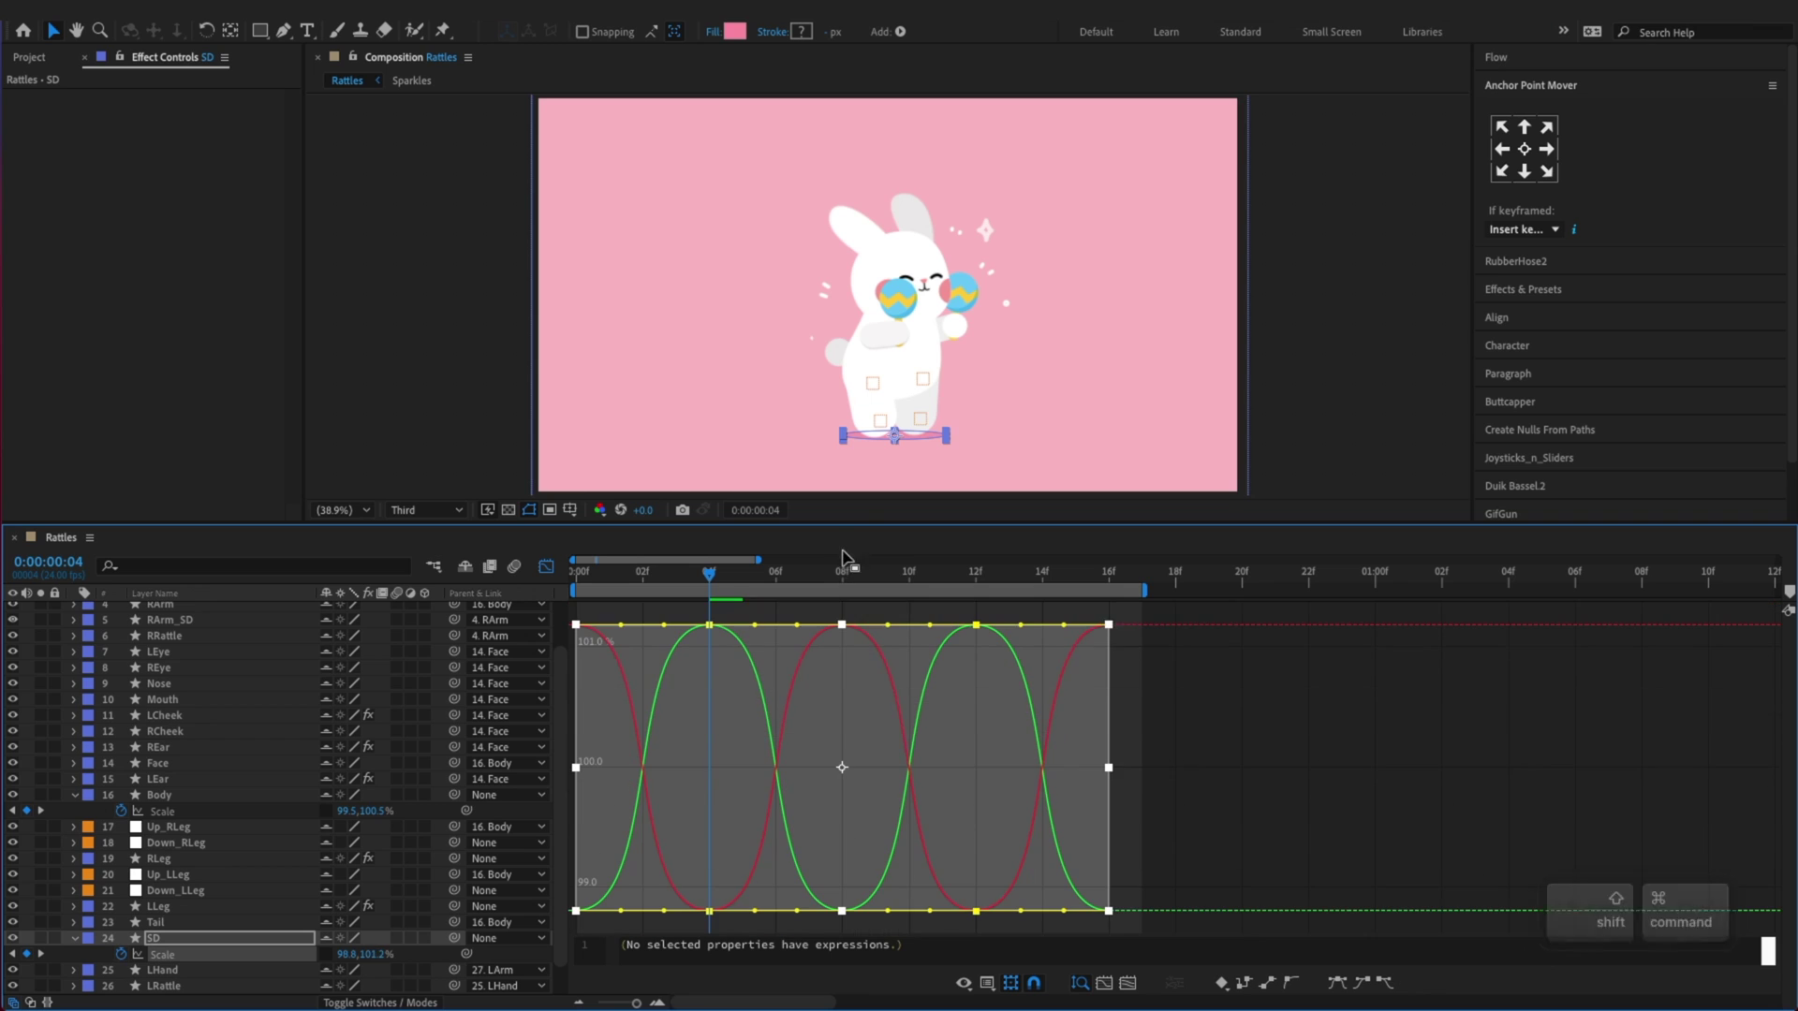
key("space")
left_click_drag(842, 624, 855, 518)
key("Home")
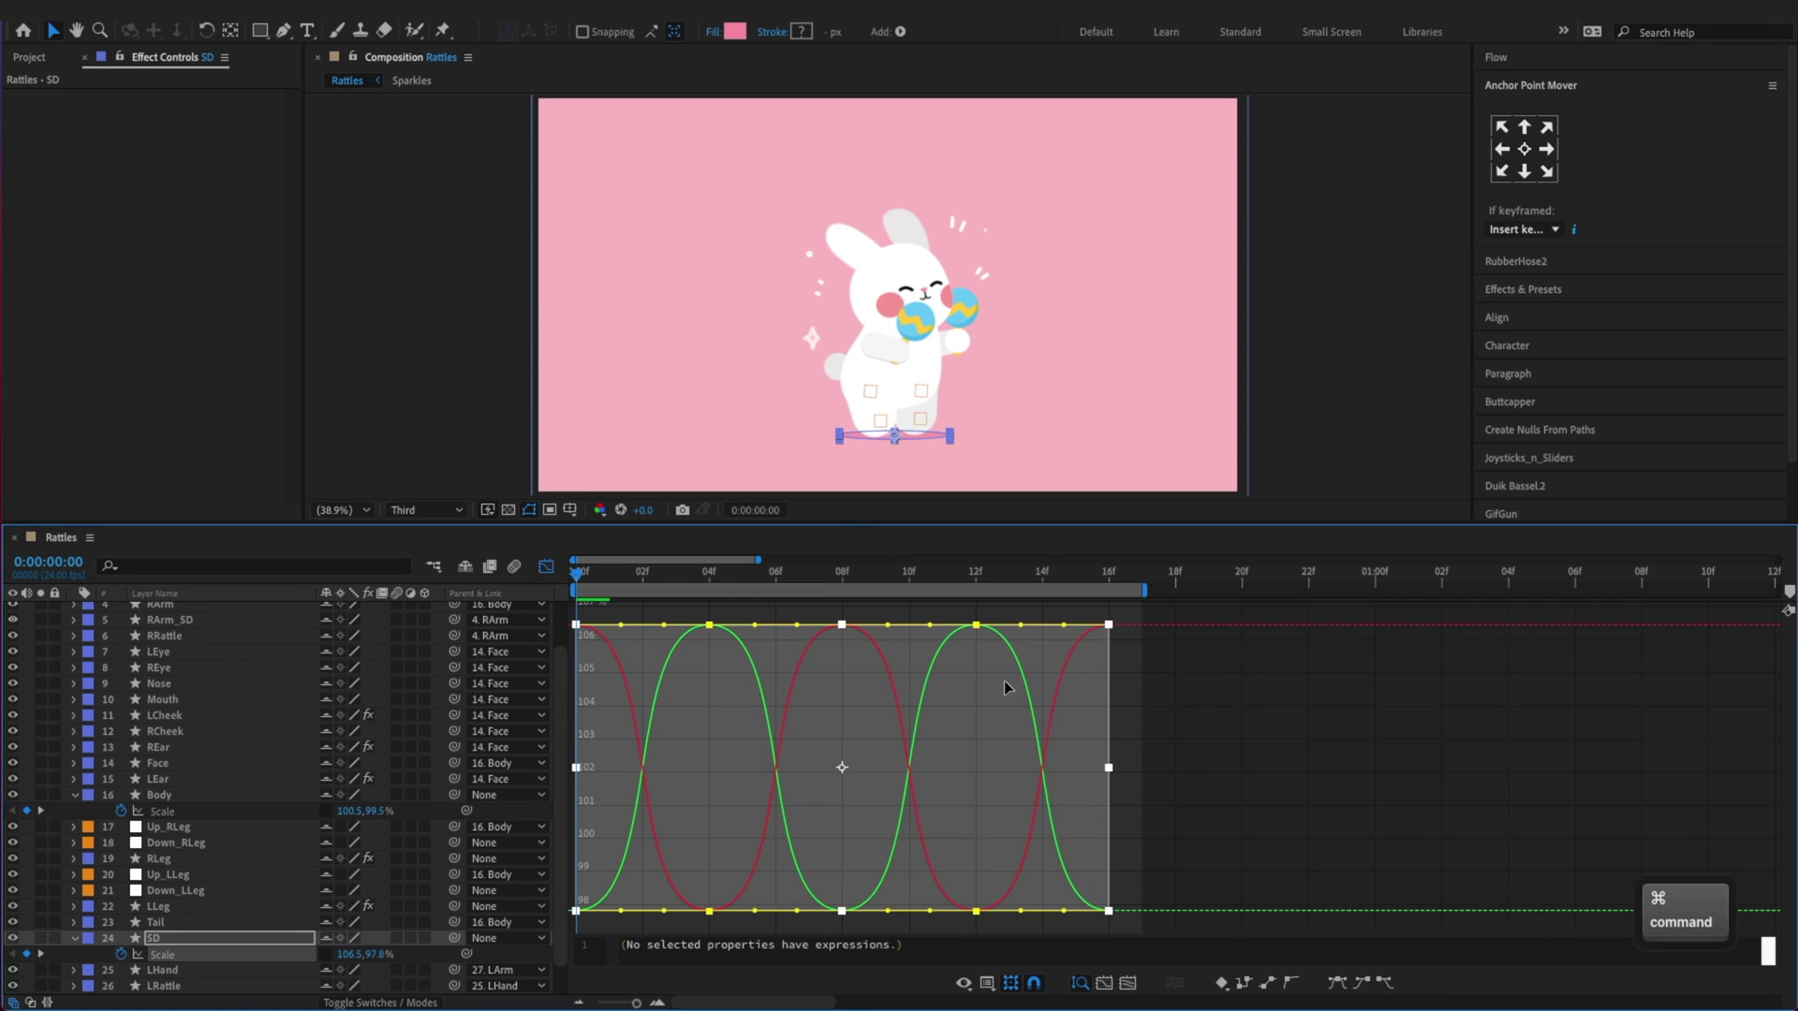
key("super+s")
Collapse the open properties of all layers, leave the Graph Editor and save the project
key("super+a")
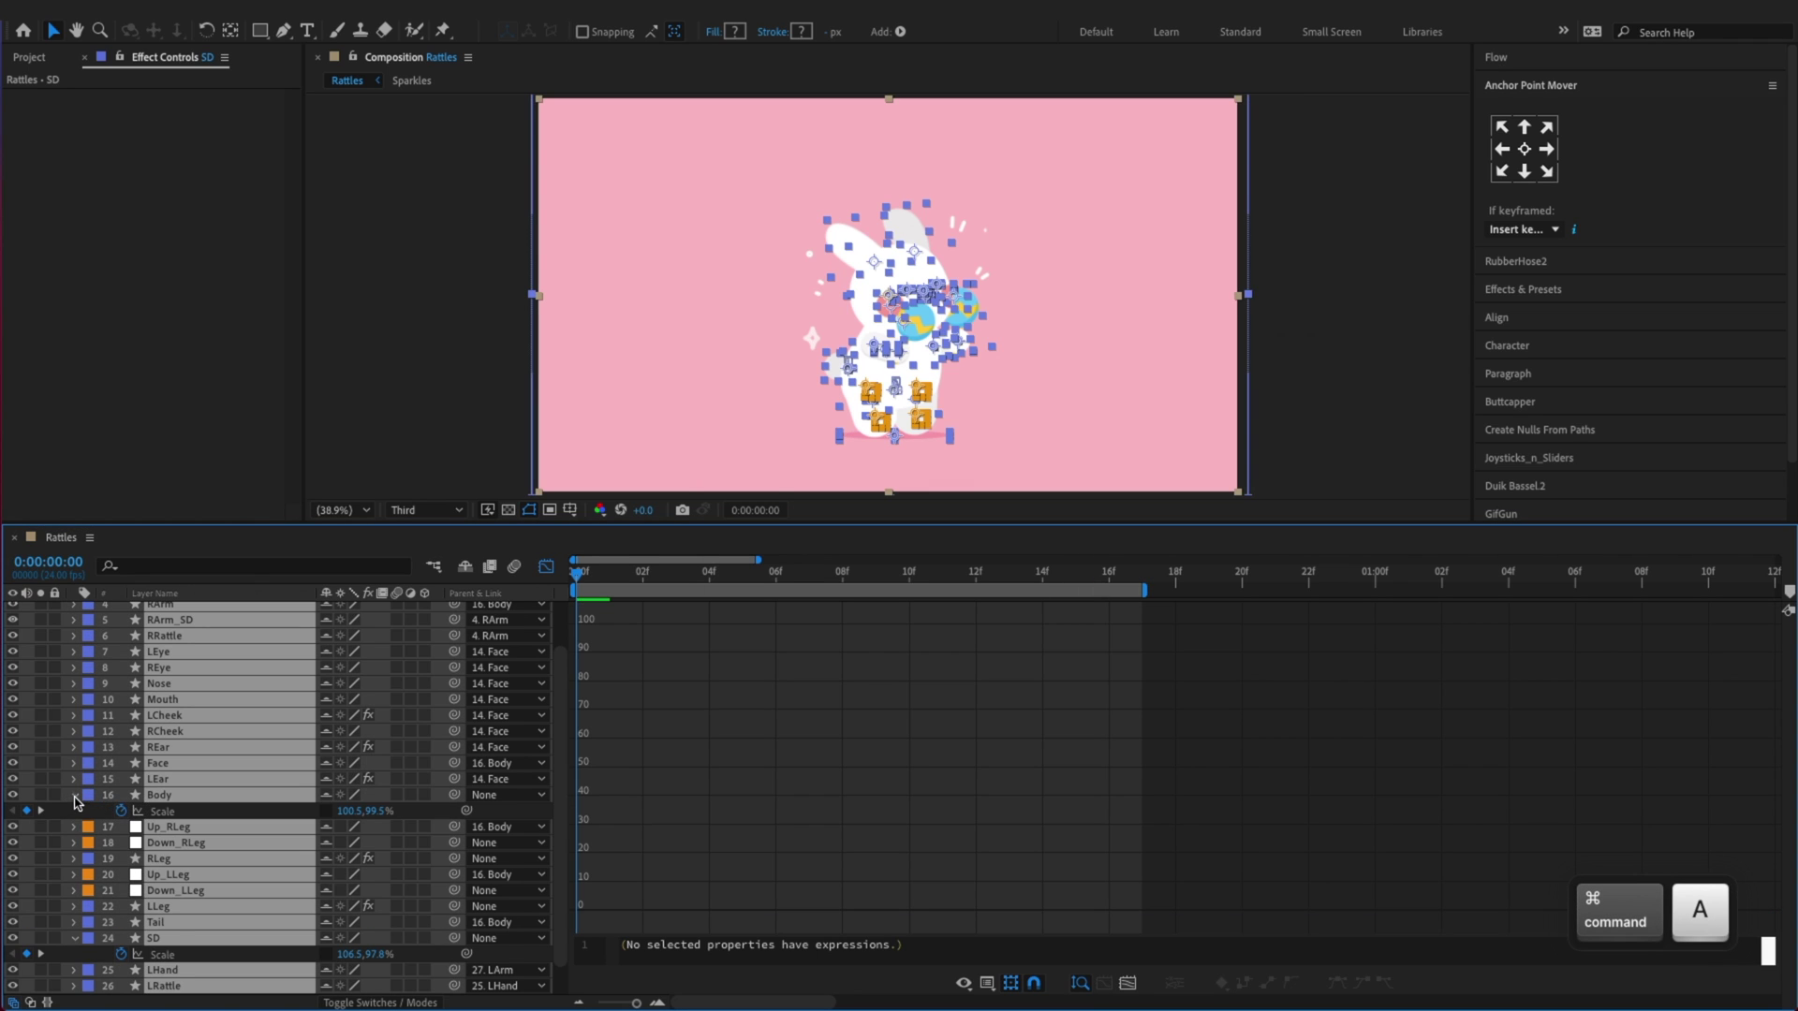
left_click(75, 795)
left_click(546, 567)
left_click(569, 735)
key("super+s")
Preview the finished rabbit animation with the composition resolution set to Full
key("space")
left_click(417, 511)
left_click(414, 555)
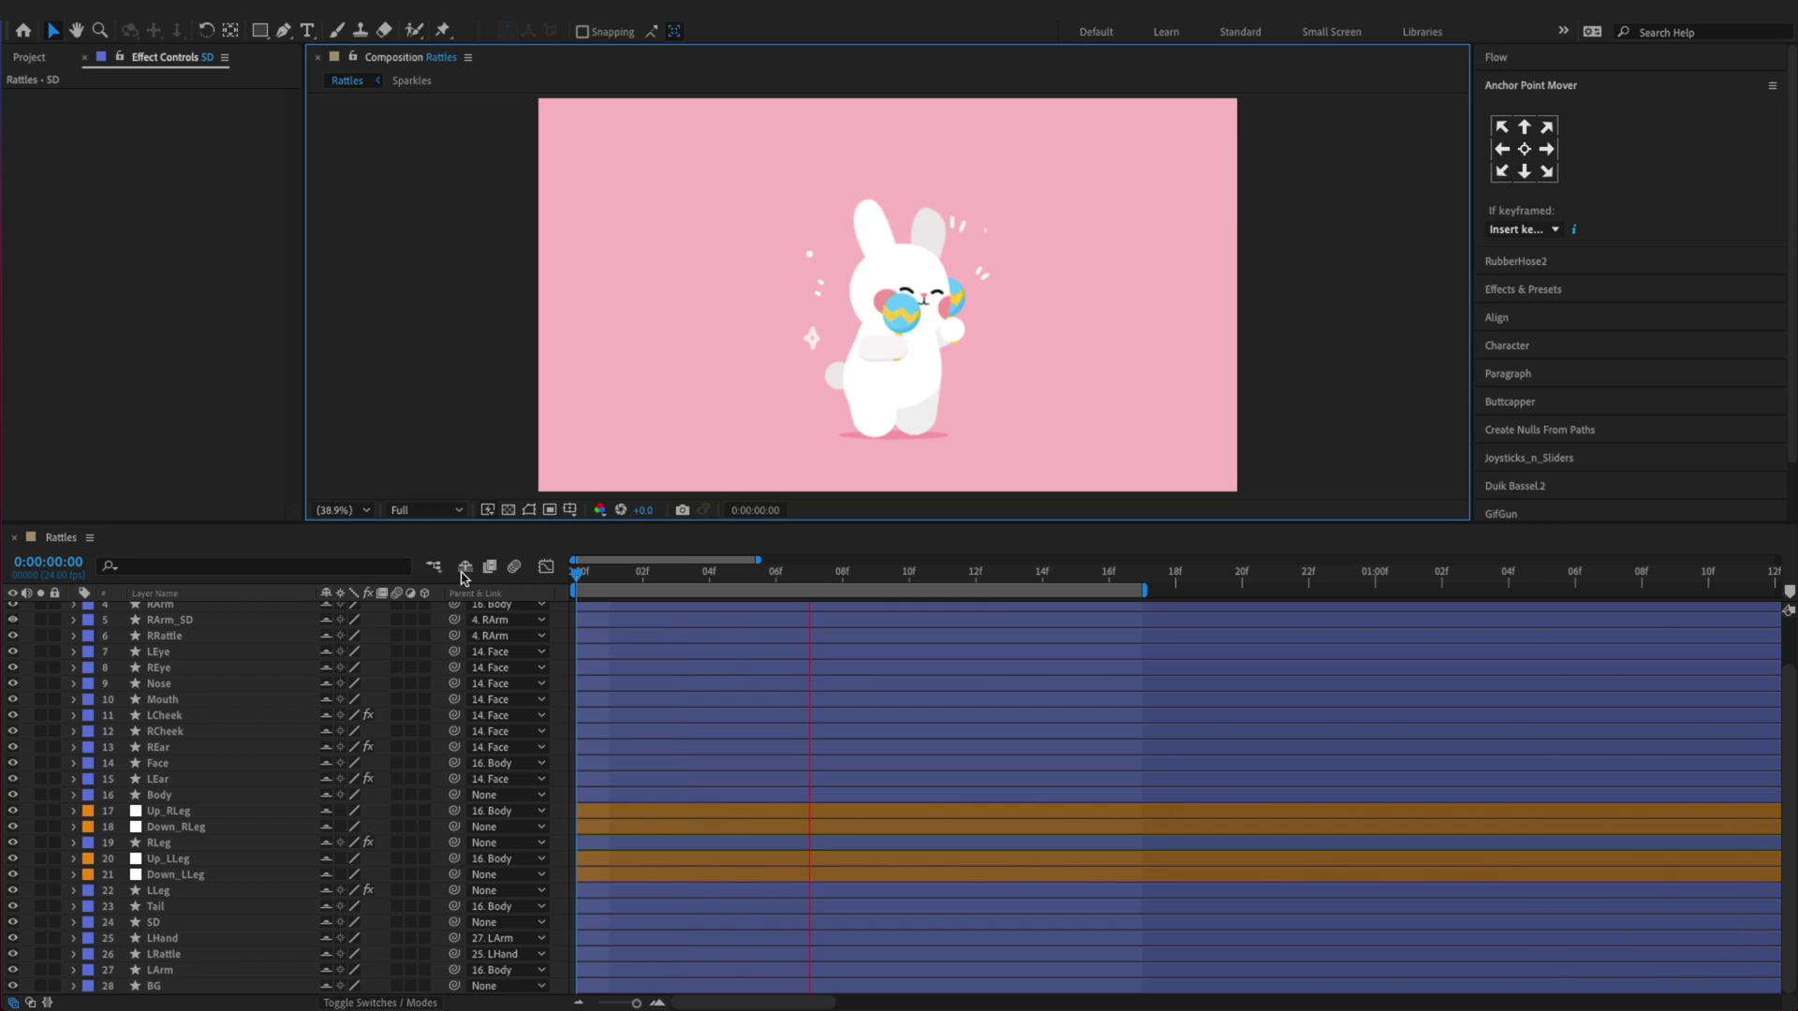